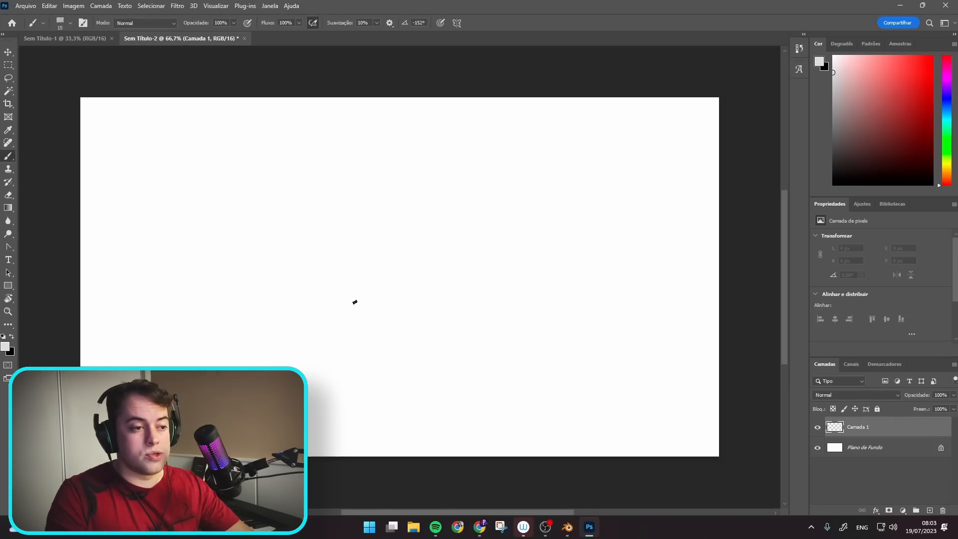
- Choose the Rascunho brush with black as the foreground colour and sketch a four-sided ground outline on Camada 1
left_click_drag(351, 233, 355, 362)
key("ctrl+z")
right_click(374, 278)
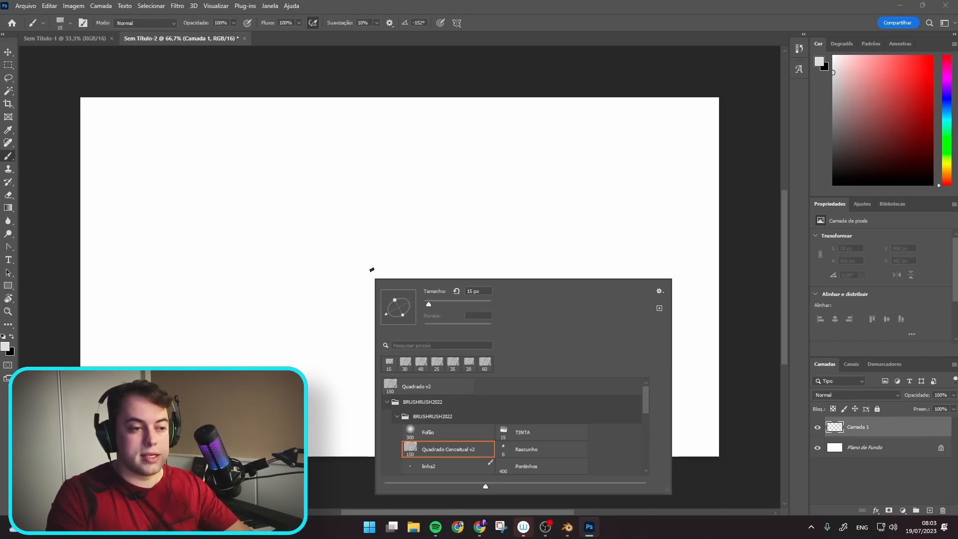
double_click(531, 443)
key("x")
left_click_drag(240, 345, 323, 232)
left_click(540, 231, "shift")
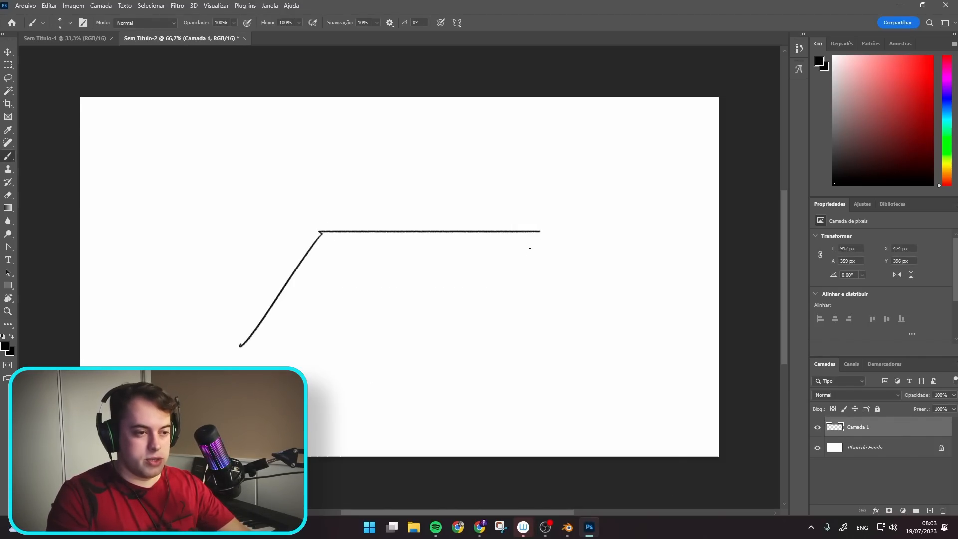
left_click_drag(500, 397, 506, 373)
left_click(293, 368, "shift")
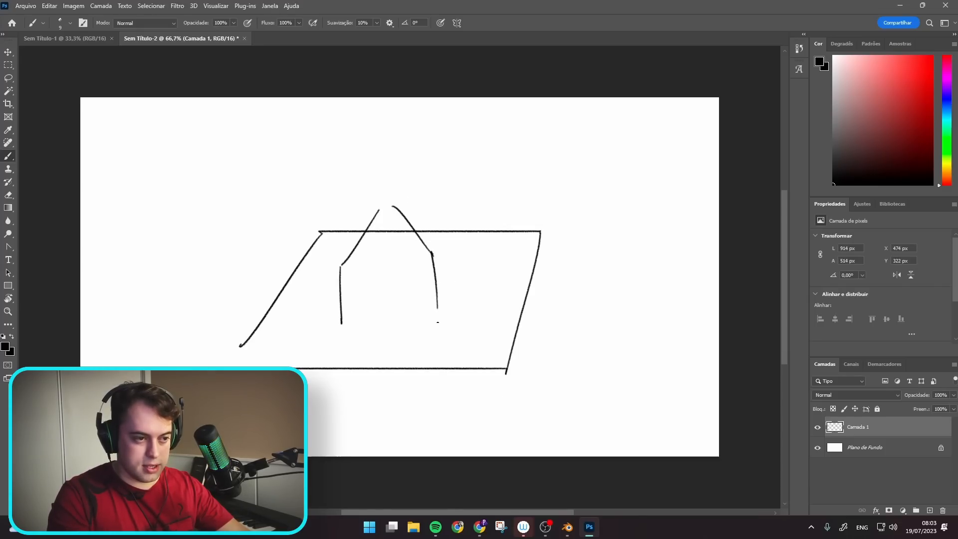
- Sketch the house's gabled roof slope and receding side wall on top of the ground outline
left_click_drag(458, 180, 485, 214)
left_click_drag(483, 216, 434, 252)
left_click_drag(485, 214, 487, 277)
left_click_drag(488, 278, 432, 332)
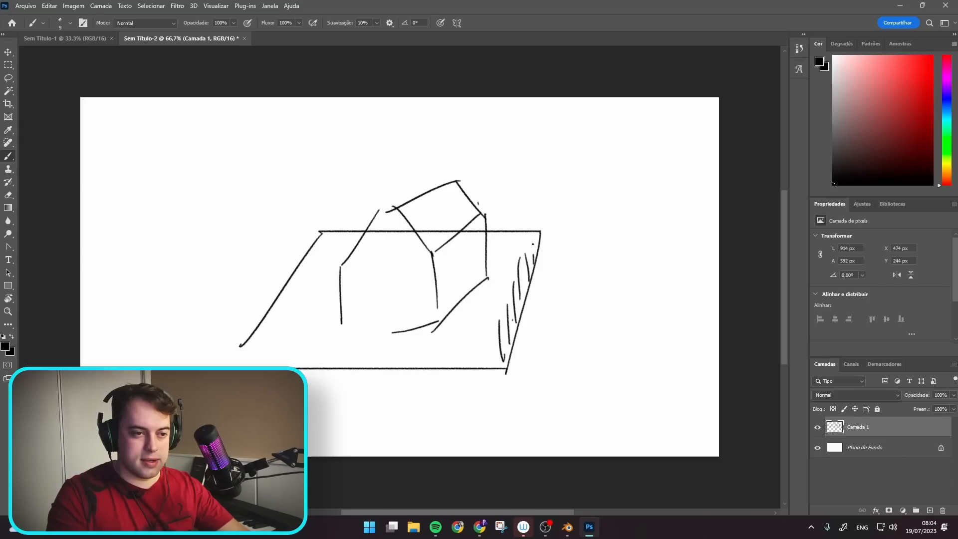
- Add fence strokes along the ground's back edge, trim lines on the house walls and stepping stones before the door
left_click_drag(500, 217, 499, 205)
left_click_drag(490, 241, 489, 214)
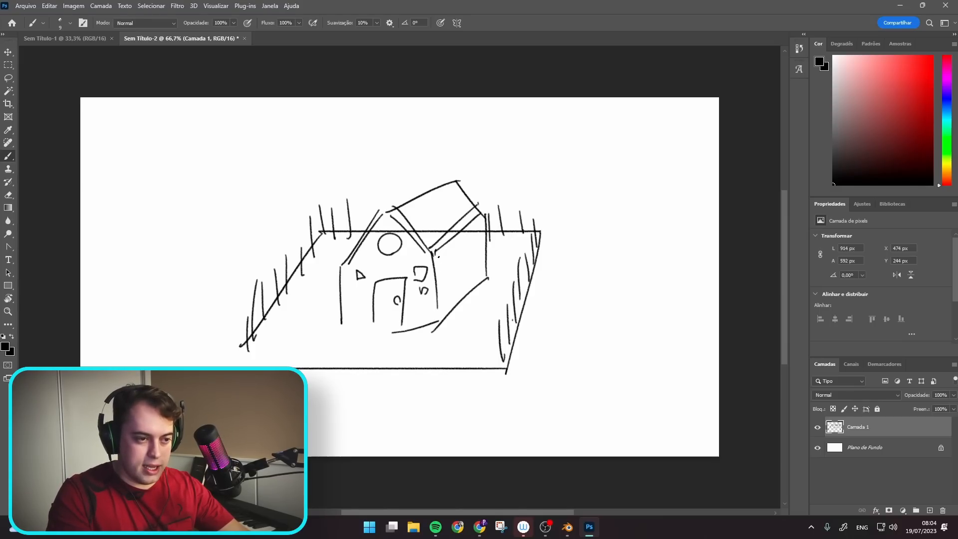
left_click_drag(345, 265, 351, 320)
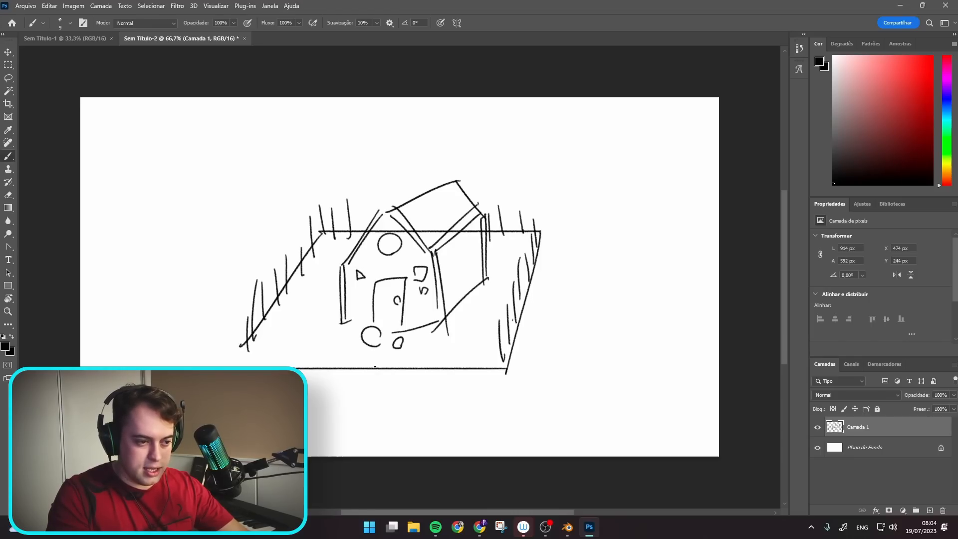
left_click_drag(401, 355, 402, 365)
mouse_move(463, 356)
left_mouse_down()
mouse_move(491, 267)
mouse_move(344, 264)
mouse_move(276, 366)
mouse_move(448, 350)
left_mouse_up()
key("ctrl+z")
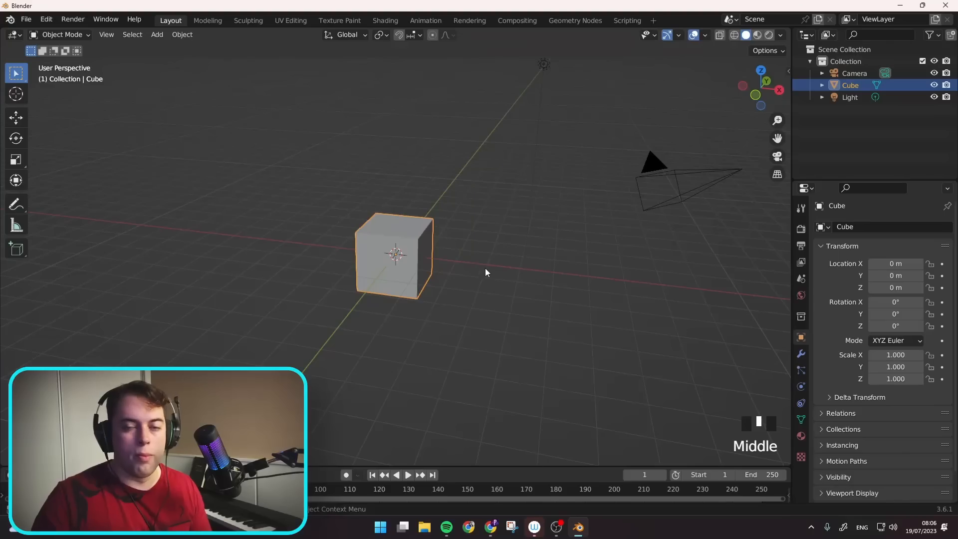
- Switch to Blender and delete the default cube from the scene
middle_click_drag(485, 268, 480, 265)
key("KP_1")
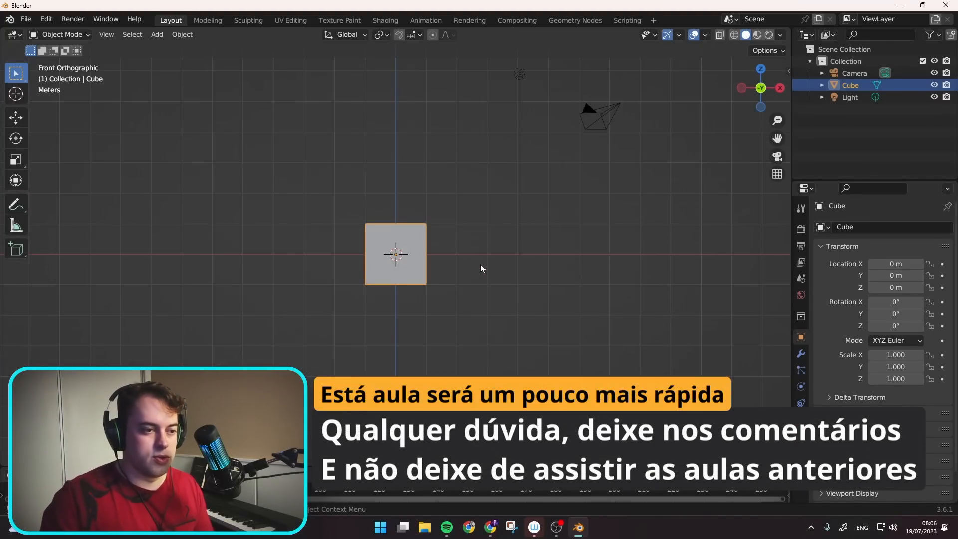
middle_click_drag(497, 258, 491, 277)
key("Delete")
- Add a plane mesh at the origin and scale it up uniformly to about 5.738
key("shift+a")
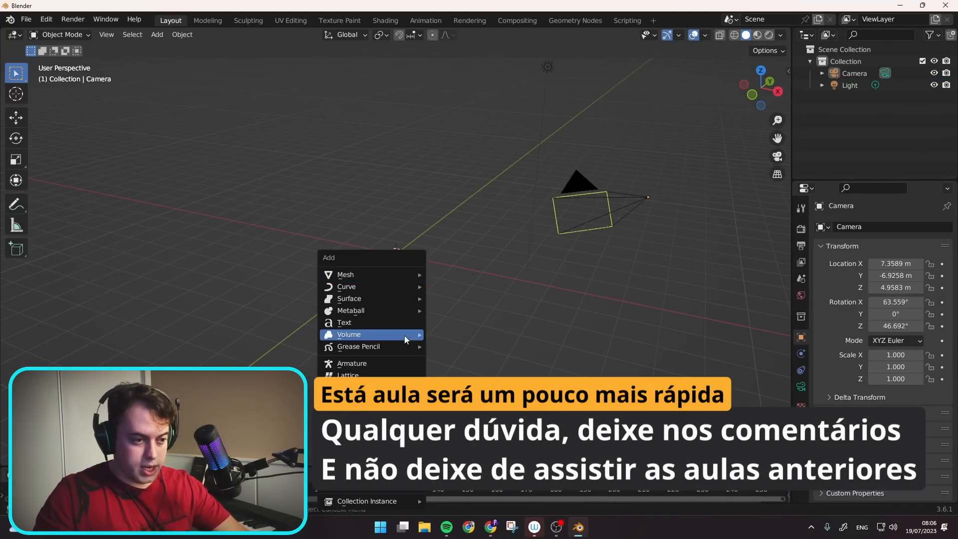
mouse_move(420, 278)
left_click(450, 274)
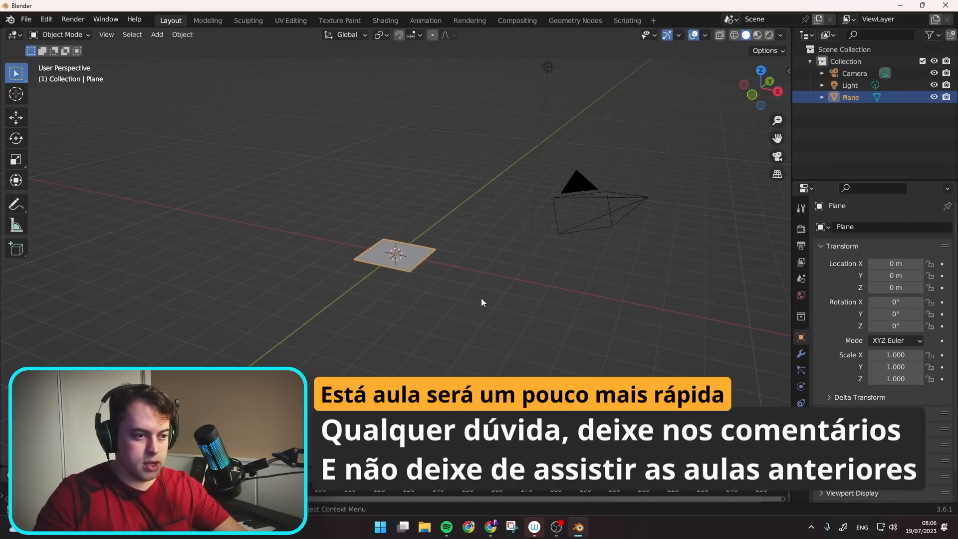
key("s")
left_click(166, 366)
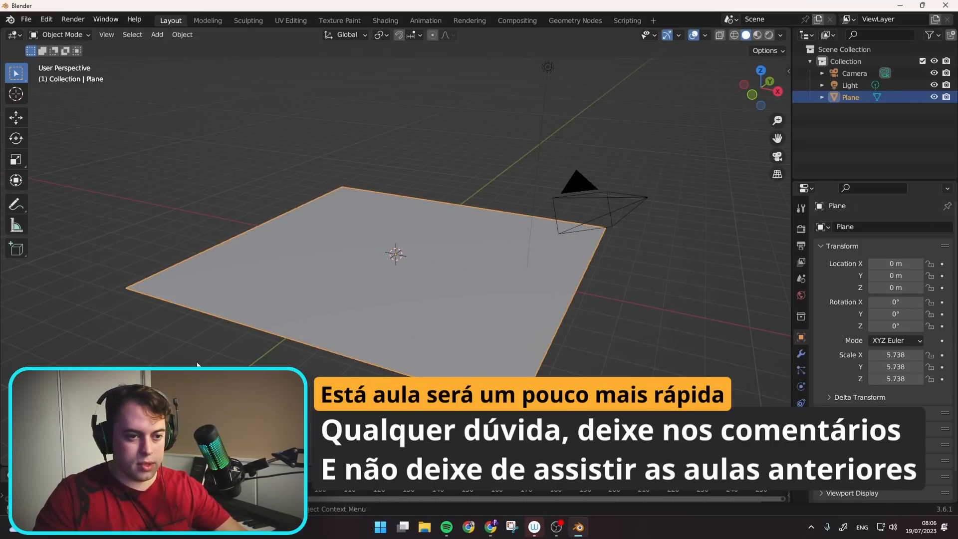
- Add a Solidify modifier to the plane and set its thickness to 0.06 m
middle_click_drag(515, 334, 525, 304)
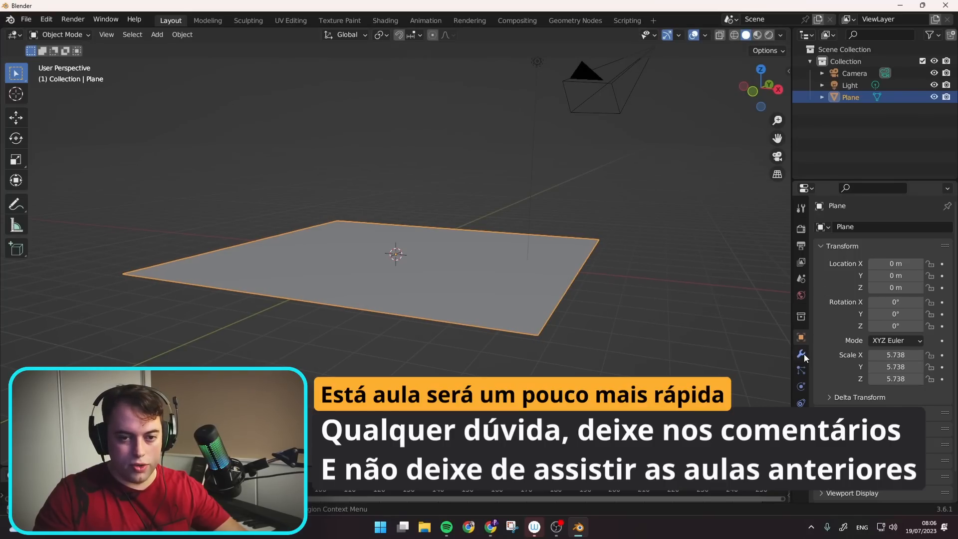
left_click(802, 354)
left_click(848, 227)
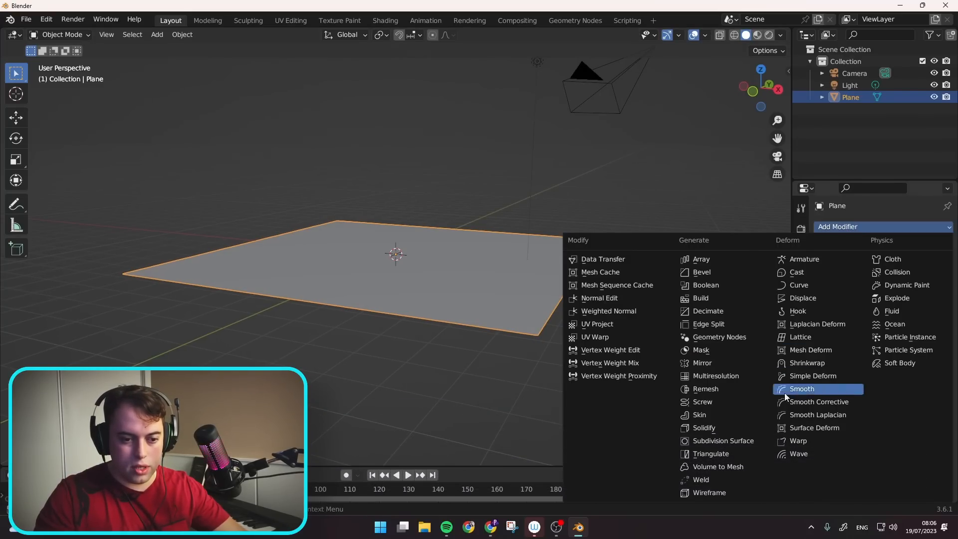
left_click(739, 429)
middle_click_drag(565, 330, 557, 275, "shift")
middle_click_drag(548, 216, 543, 230, "shift")
left_click_drag(872, 277, 787, 273)
- Try moving the plane's near corner vertex in Edit Mode while the Solidify modifier is still live
key("Tab")
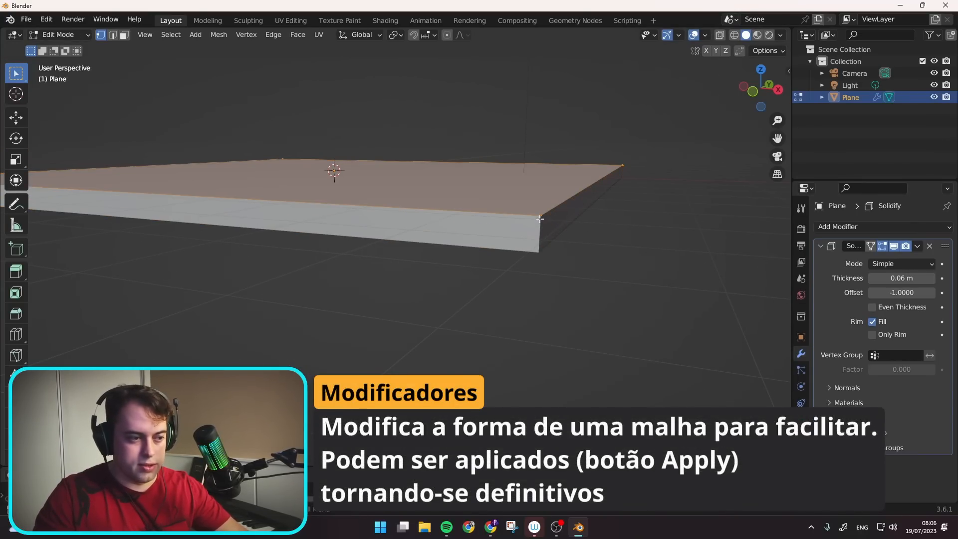
left_click(539, 218)
key("g")
right_click(558, 273)
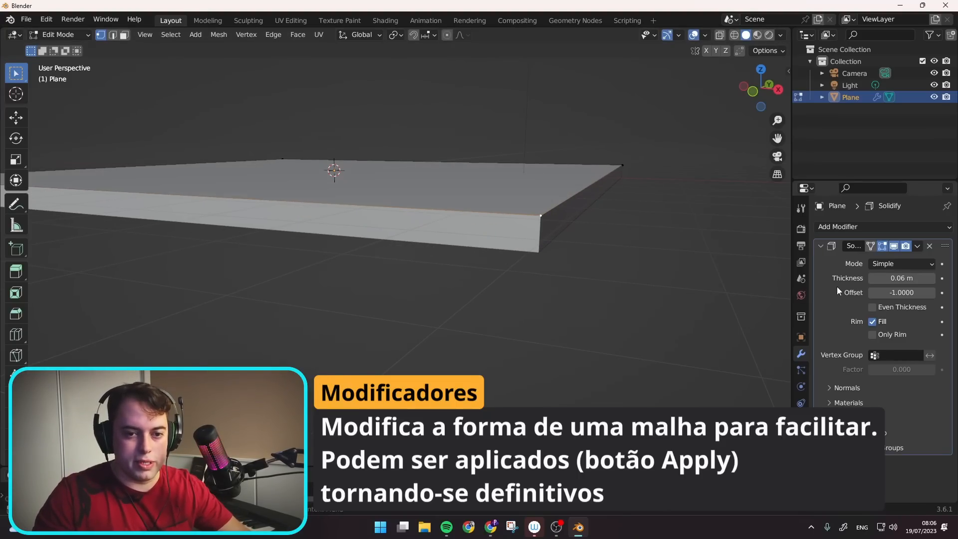
- Apply the Solidify modifier to the plane from Object Mode
left_click(918, 247)
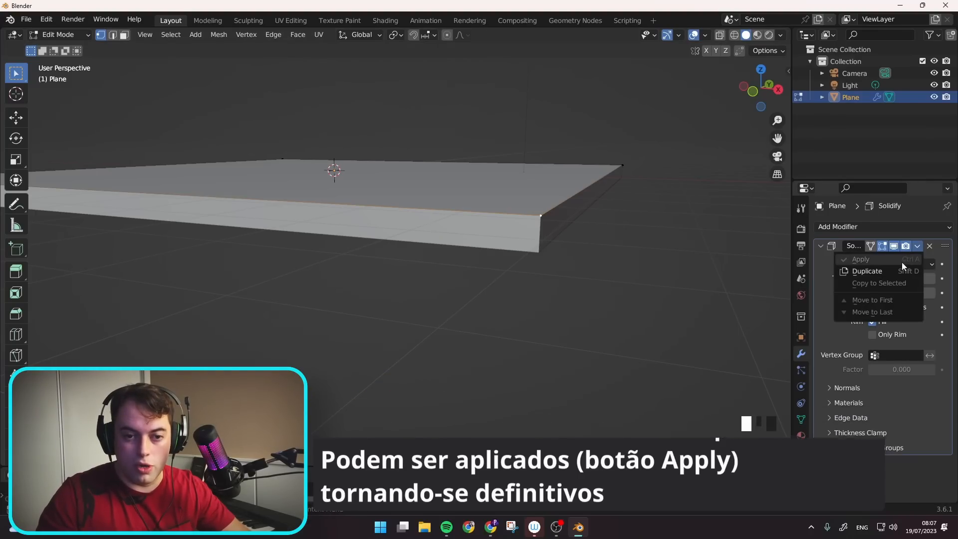
left_click(903, 261)
key("Tab")
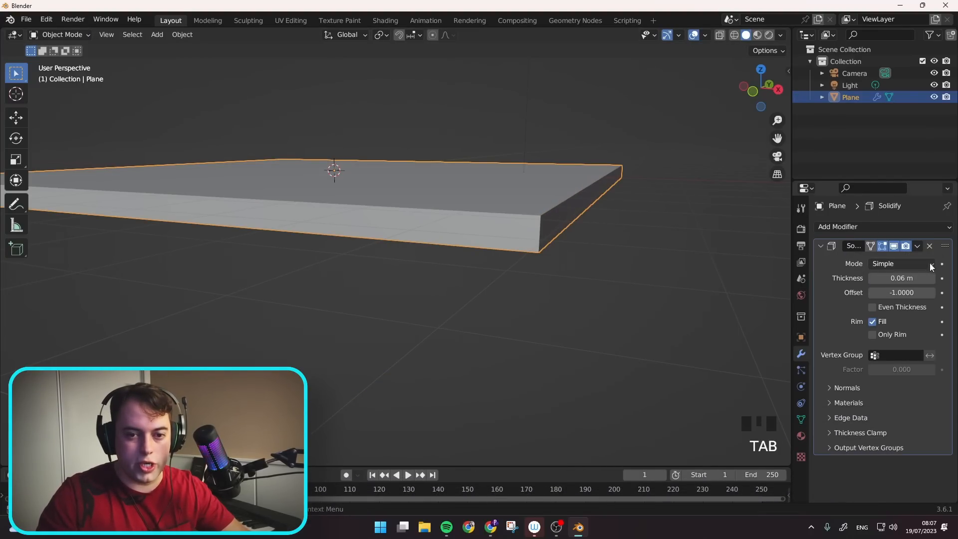
left_click(917, 246)
left_click(902, 260)
- In Edit Mode, alternately select the upper and lower vertices at the slab's near corner
key("Tab")
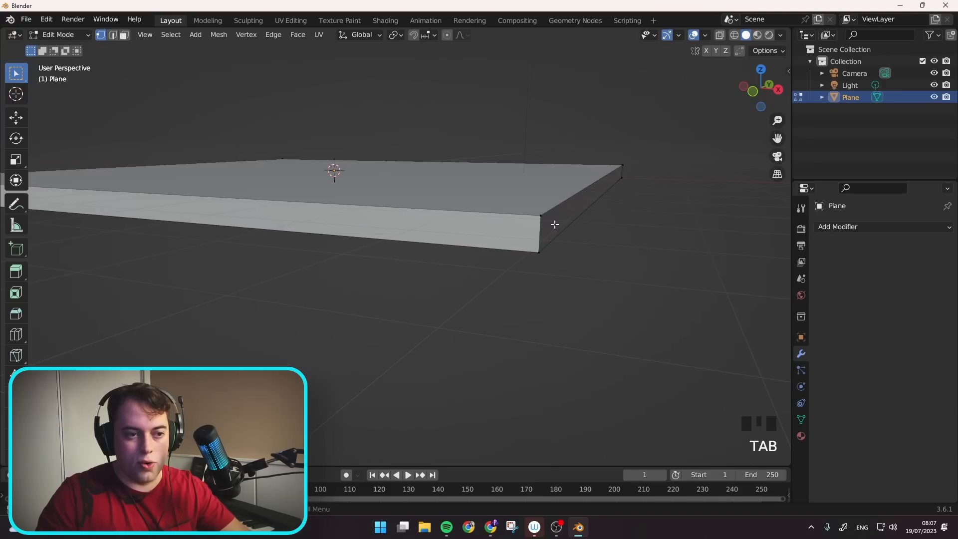
left_click(540, 234)
key("g")
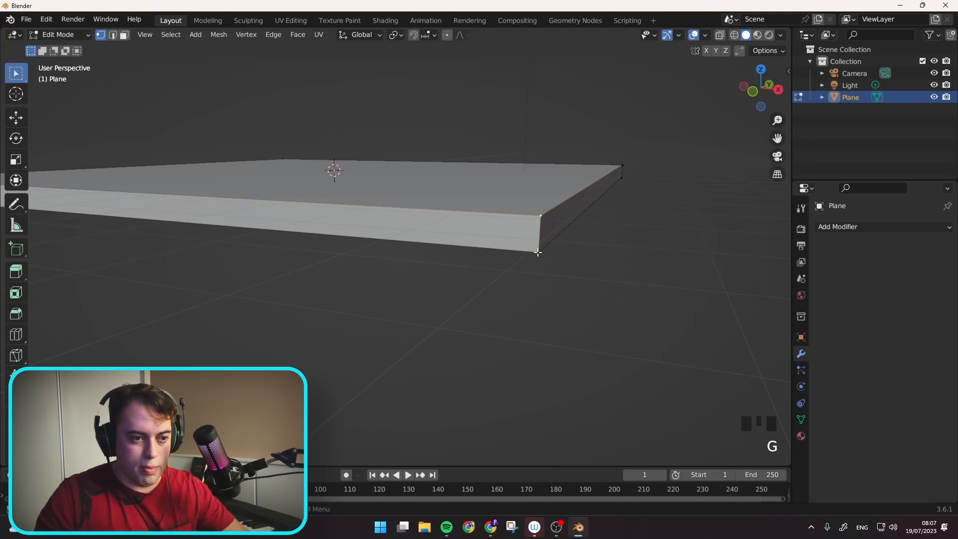
left_click(538, 252)
left_click(541, 219)
left_click(540, 245)
left_click(541, 221)
left_click(540, 246)
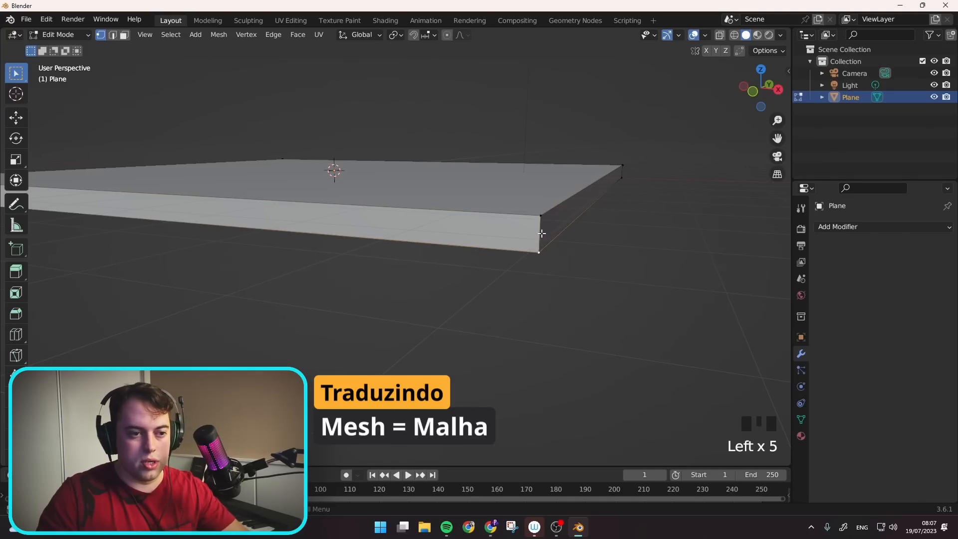
- Switch to face selection and alternately select the slab's front and side faces
key("3")
left_click(533, 233)
left_click(563, 229)
left_click(537, 225)
left_click(543, 228)
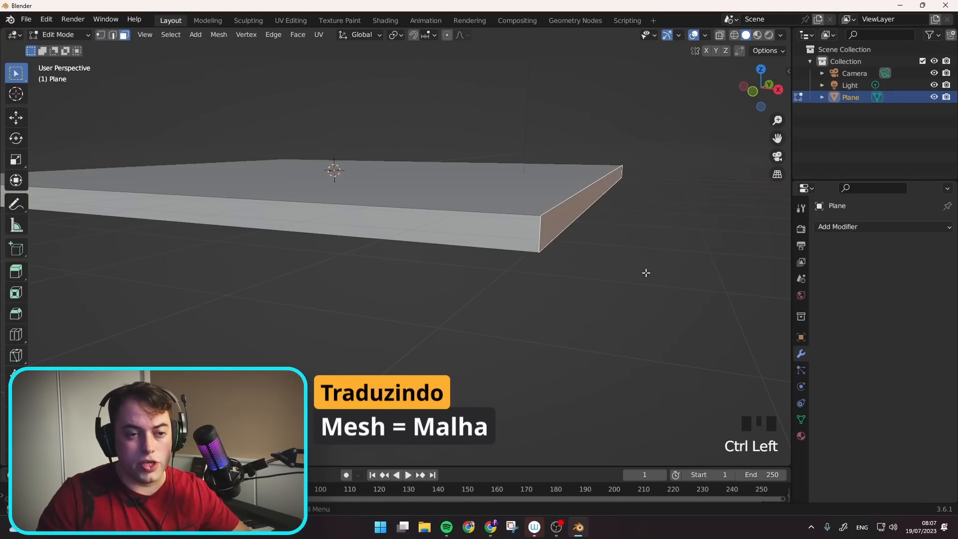
- Undo the vertex and face selections and the application of the Solidify modifier
key("ctrl+z")
key("ctrl+z")
key("ctrl+z")
key("ctrl+z")
key("ctrl+z")
key("ctrl+z")
key("ctrl+z")
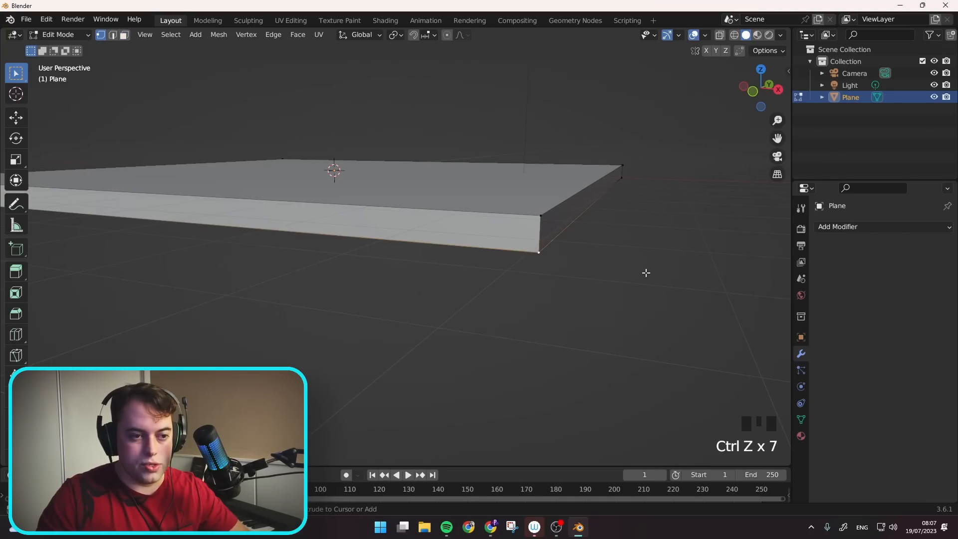
key("ctrl+z")
key("ctrl+z")
key("ctrl+z")
key("ctrl+z")
key("ctrl+z")
key("ctrl+z")
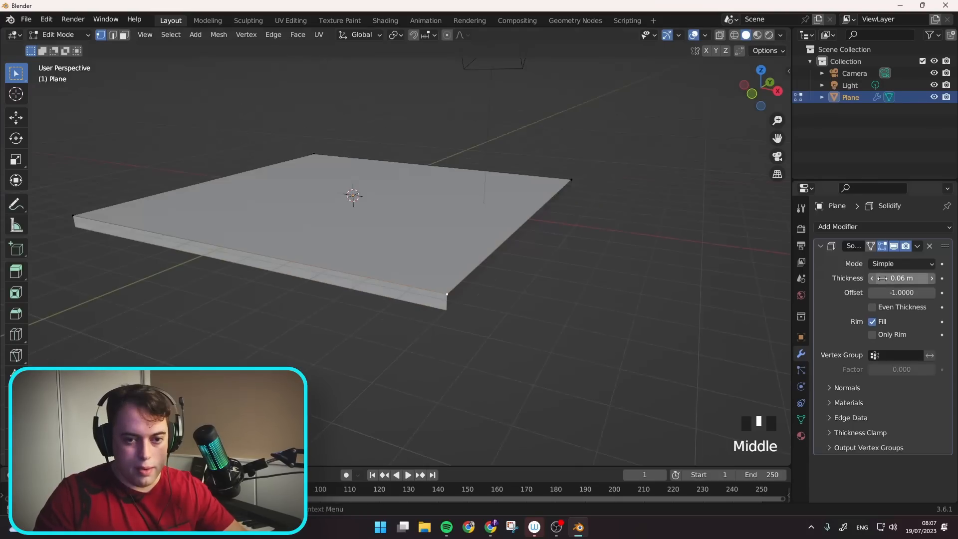
- Set the Solidify thickness to 0.02 m and return the plane to Object Mode
mouse_move(901, 278)
left_mouse_down()
mouse_move(894, 278)
mouse_move(901, 278)
left_mouse_up()
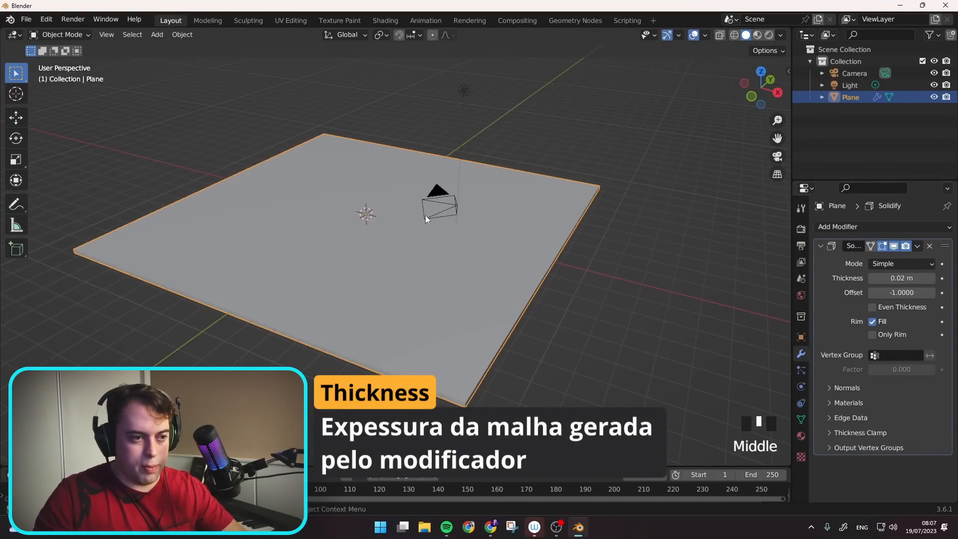
middle_click_drag(494, 222, 576, 252)
key("s")
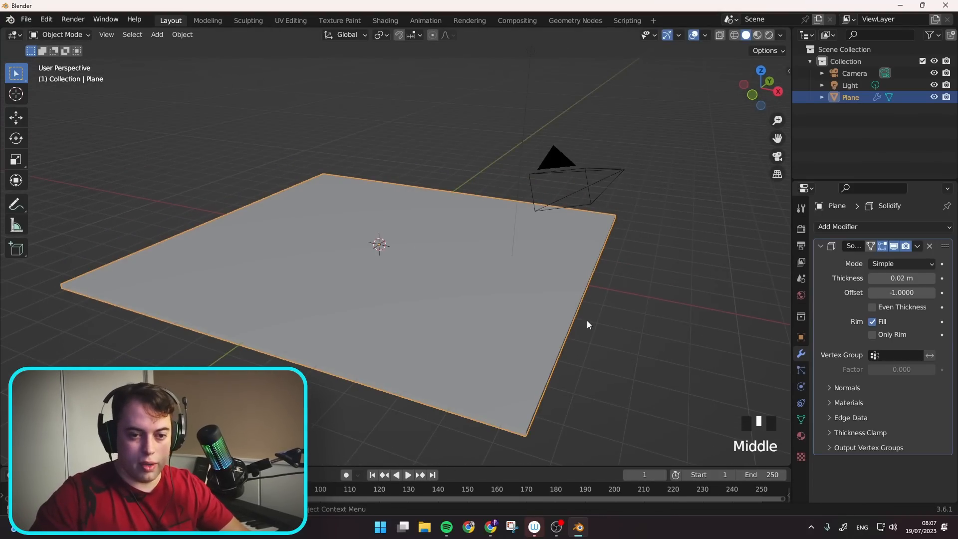
- Add a Bevel modifier to the plane below the Solidify modifier and examine the slab's near corner
left_click(882, 226)
left_click(746, 270)
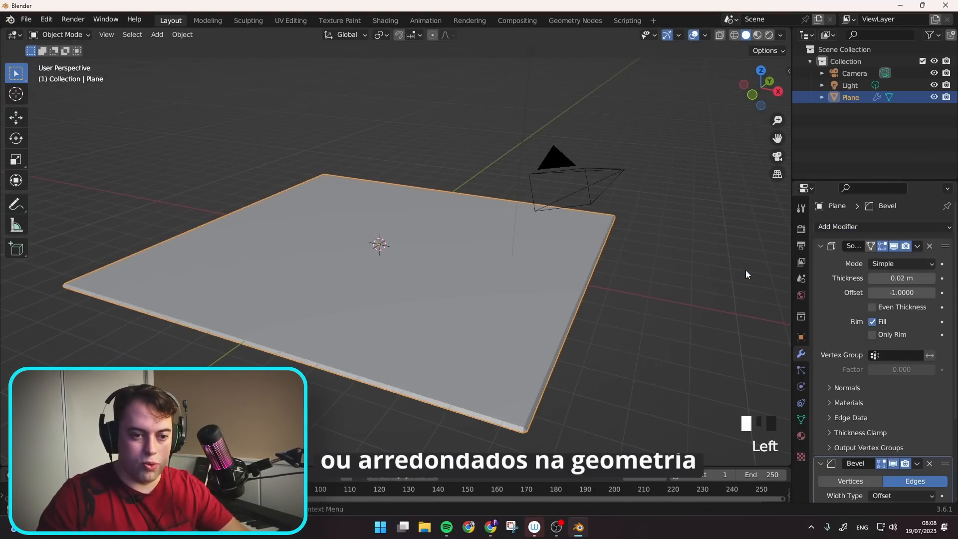
mouse_move(554, 374)
middle_mouse_down()
mouse_move(534, 378)
mouse_move(552, 366)
middle_mouse_up()
scroll(552, 365, "up", 2)
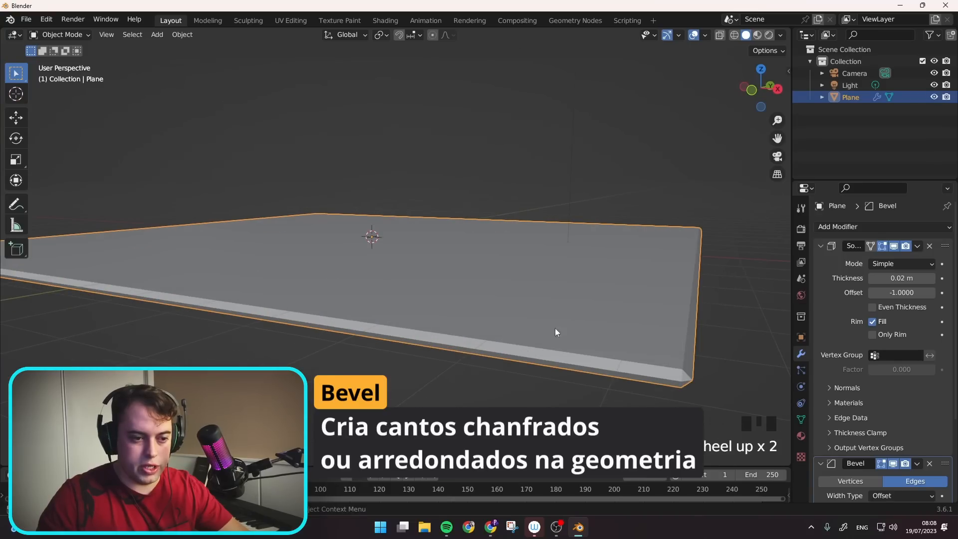
middle_click_drag(549, 327, 607, 327, "shift")
scroll(904, 382, "down", 7)
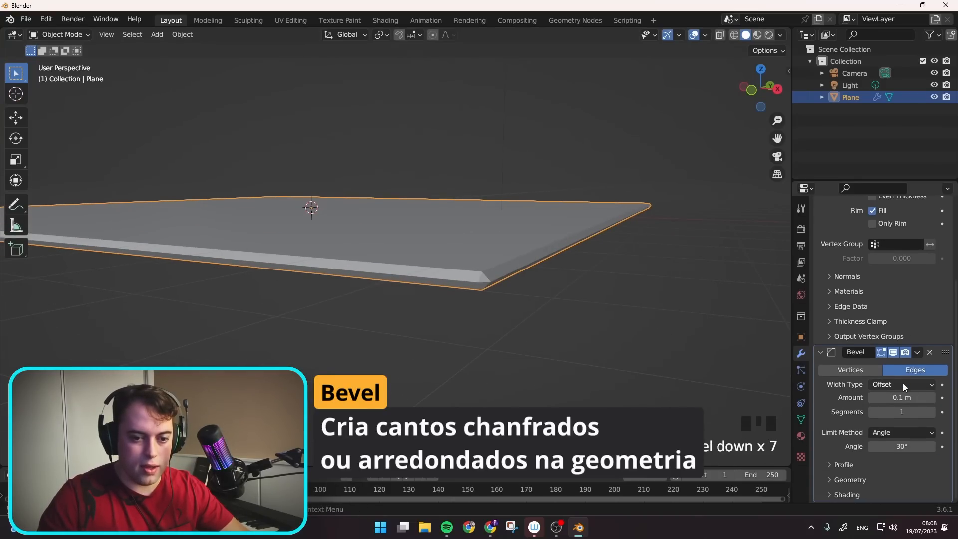
- Set the bevel amount to 0.05 m and its segments to 5
left_click(902, 397)
mouse_move(901, 397)
left_mouse_down()
mouse_move(888, 398)
mouse_move(923, 412)
left_mouse_up()
left_click(932, 411)
left_click(931, 412)
left_click(931, 411)
- Try bevel amounts of 0.005 m and 0.001 m on the slab's edges
left_click(900, 479)
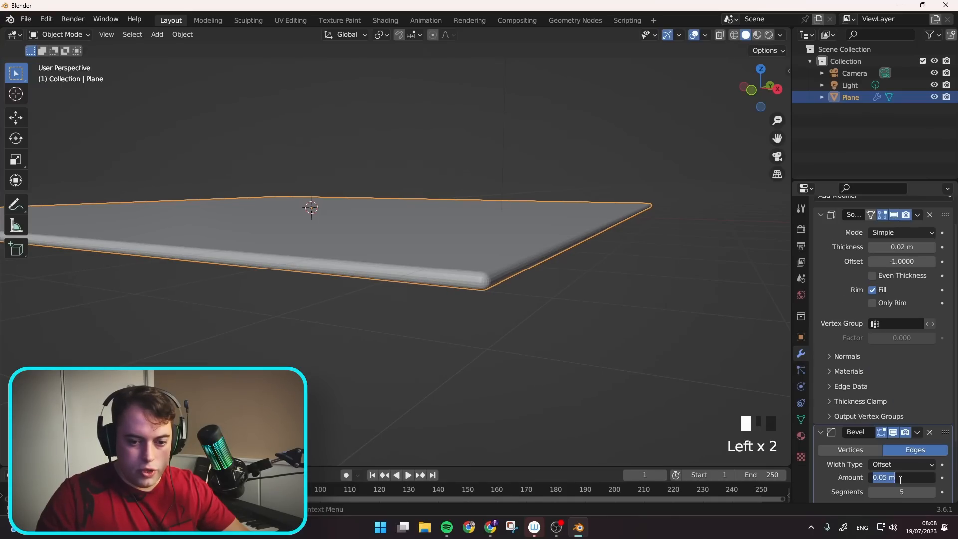
key("Return")
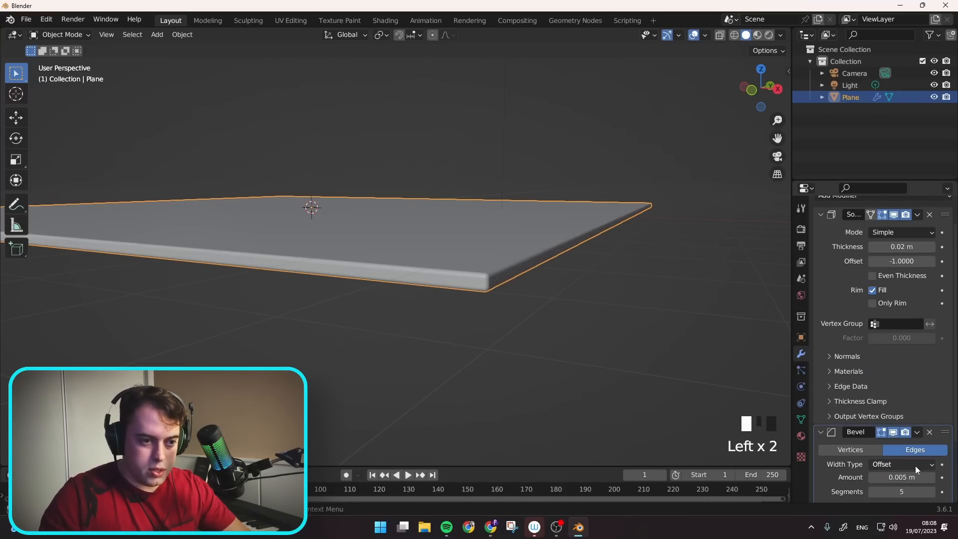
left_click(903, 478)
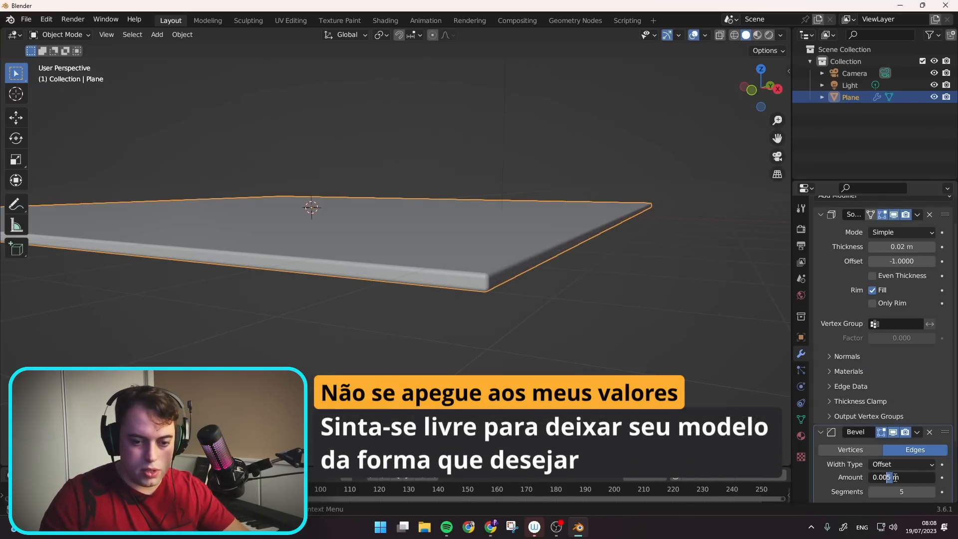
type("1")
key("Return")
- Set the bevel amount to 0.002 m and centre the slab in the viewport
double_click(902, 477)
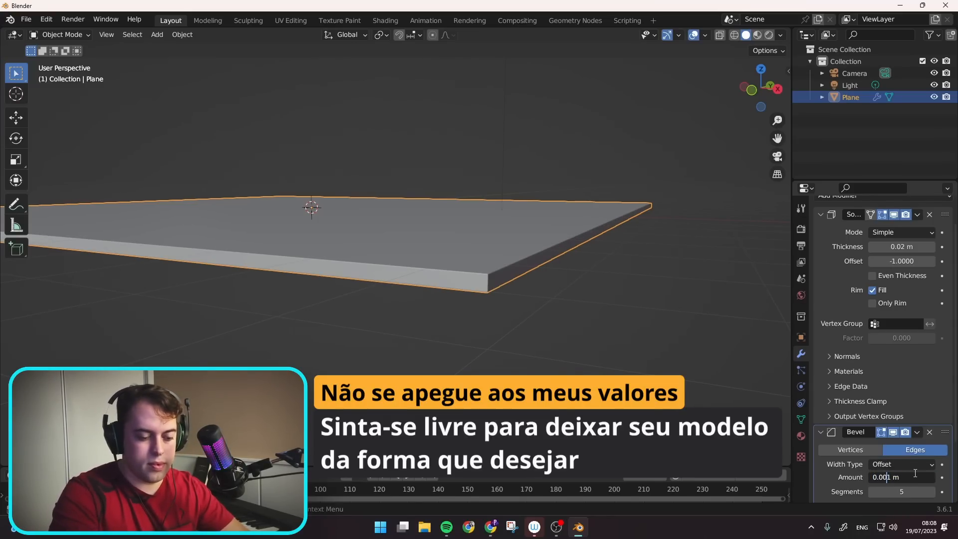
key("Delete")
type("2")
key("Return")
scroll(552, 270, "up", 1)
middle_click_drag(552, 270, 552, 283)
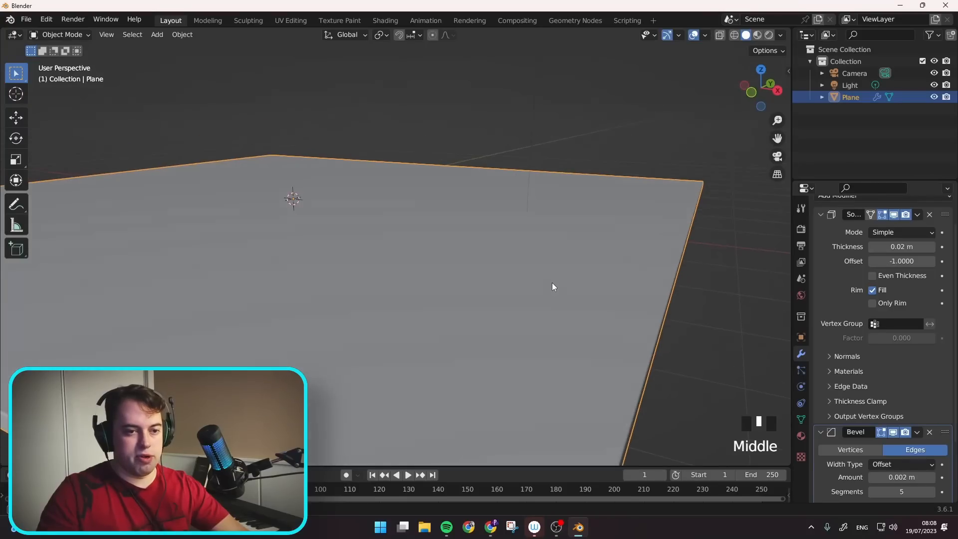
scroll(570, 261, "down", 2)
key("KP_Decimal")
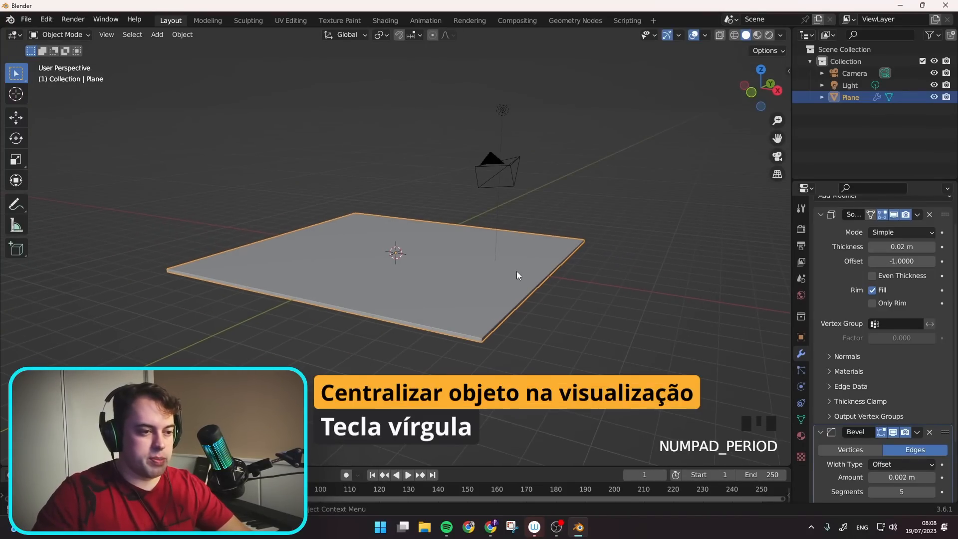
scroll(514, 274, "up", 2)
- Add a cube at the slab's centre and raise it about 1 m along Z so it rests on the slab
key("shift+a")
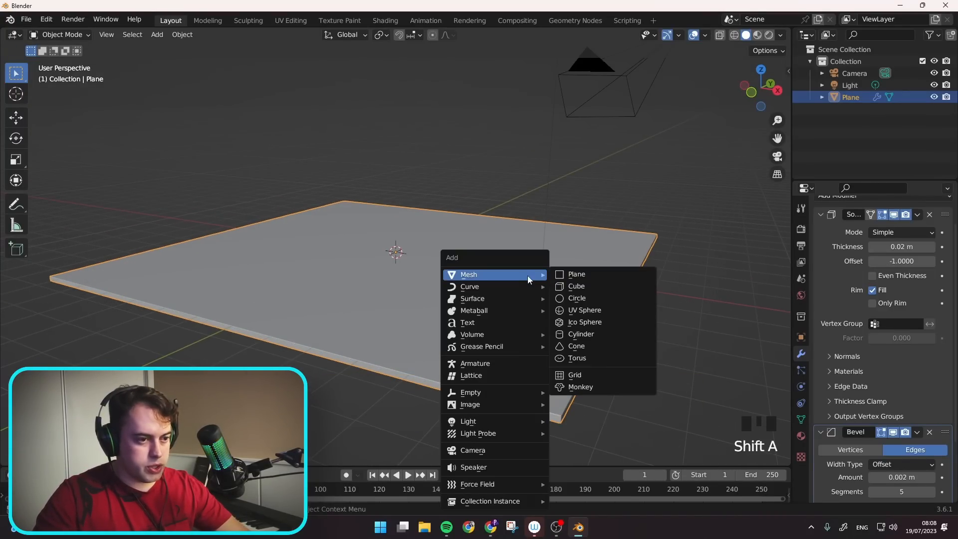
left_click(564, 286)
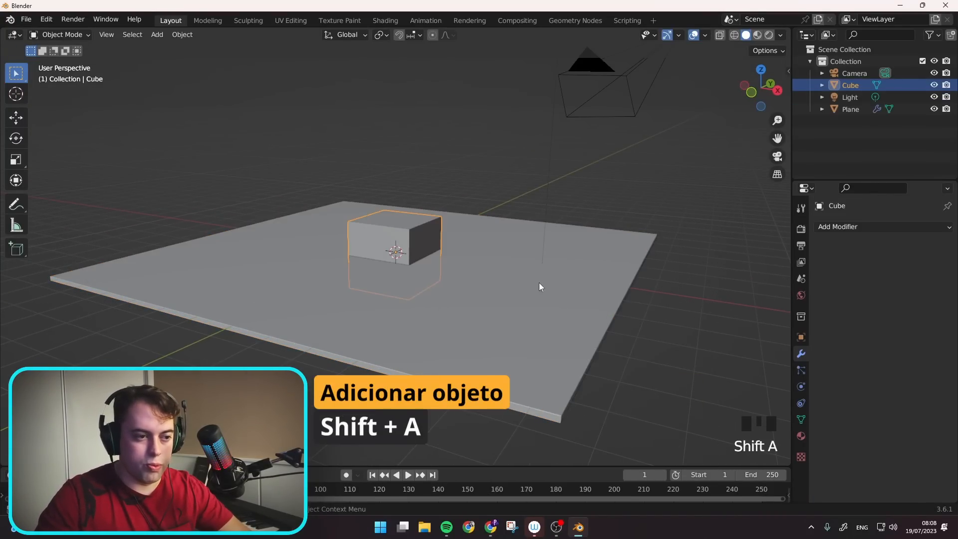
key("g")
key("z")
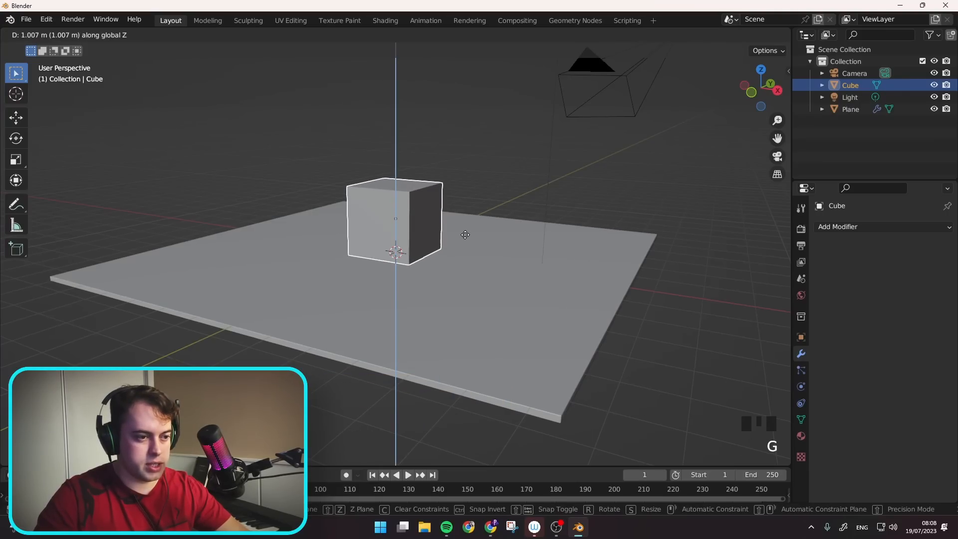
left_click(475, 222)
scroll(475, 227, "up", 3)
middle_click_drag(474, 229, 452, 248)
scroll(439, 249, "down", 2)
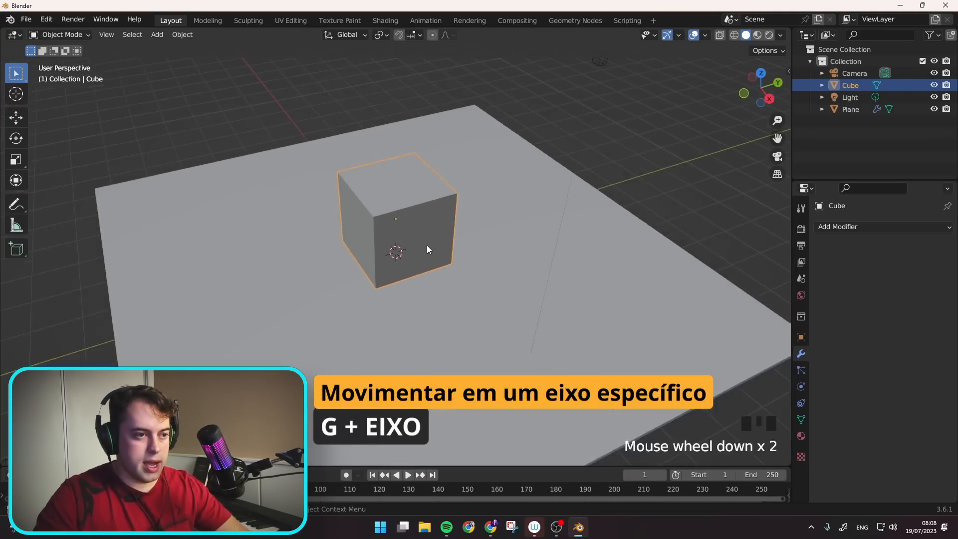
- Flatten the cube along Z and lower it about 0.3 m back onto the slab
key("s")
key("z")
left_click(464, 215)
key("g")
key("z")
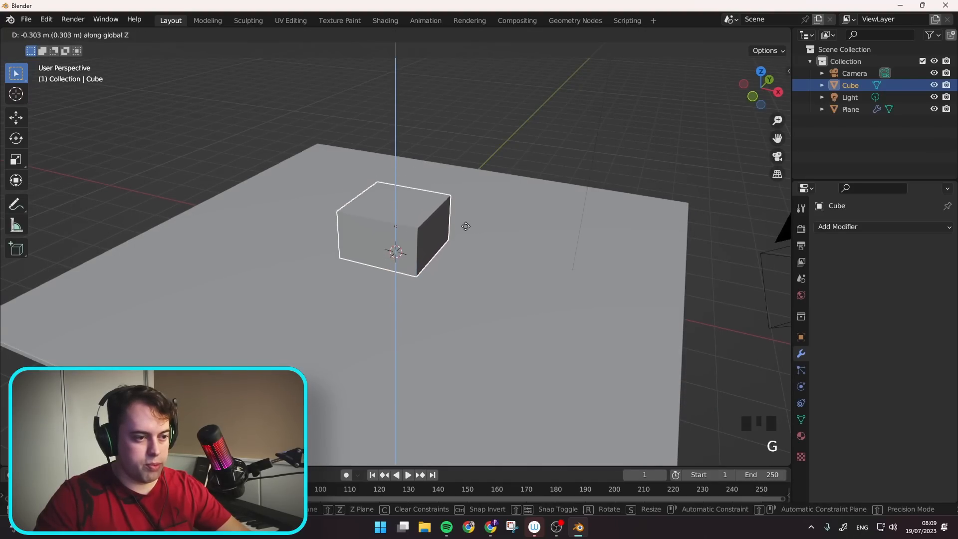
left_click(468, 231)
- Stretch the cube taller along Z and raise it so its base meets the slab
middle_click_drag(468, 231, 457, 225)
key("s")
key("z")
left_click(482, 214)
key("g")
key("z")
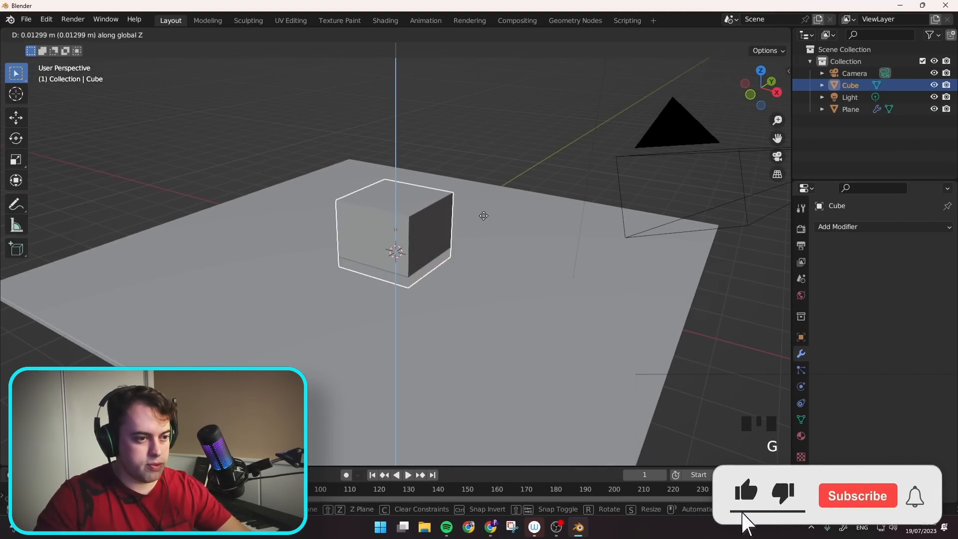
left_click(483, 214)
- Enlarge the cube uniformly and raise it about 0.7 m along Z onto the slab
mouse_move(485, 229)
middle_mouse_down()
mouse_move(421, 212)
mouse_move(491, 215)
middle_mouse_up()
key("s")
left_click(567, 229)
mouse_move(567, 229)
middle_mouse_down()
mouse_move(571, 252)
mouse_move(562, 237)
middle_mouse_up()
scroll(561, 248, "down", 3)
key("g")
key("z")
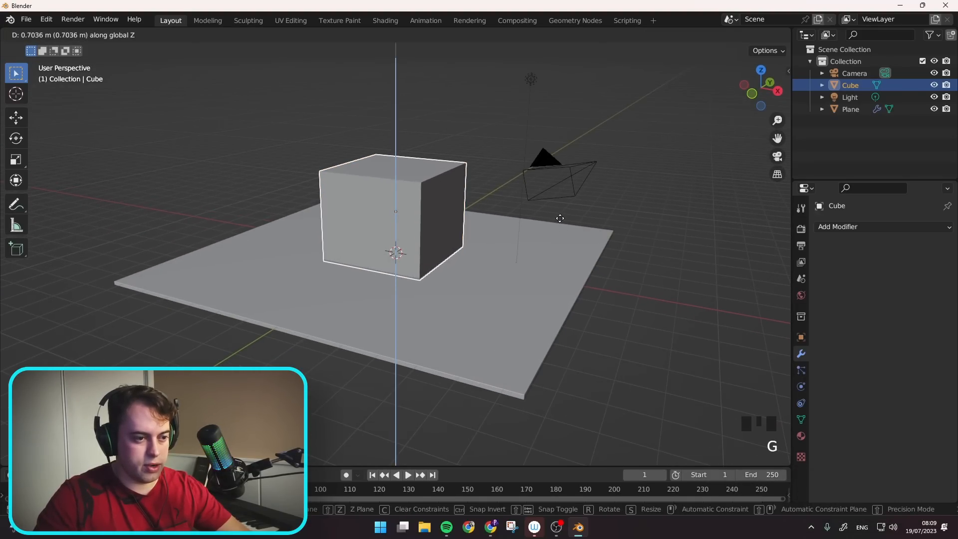
left_click(453, 220)
- Add a centred loop cut around the cube in Edit Mode, running front to back across its top face
middle_click_drag(454, 215, 347, 232)
middle_click_drag(359, 173, 387, 180)
key("Tab")
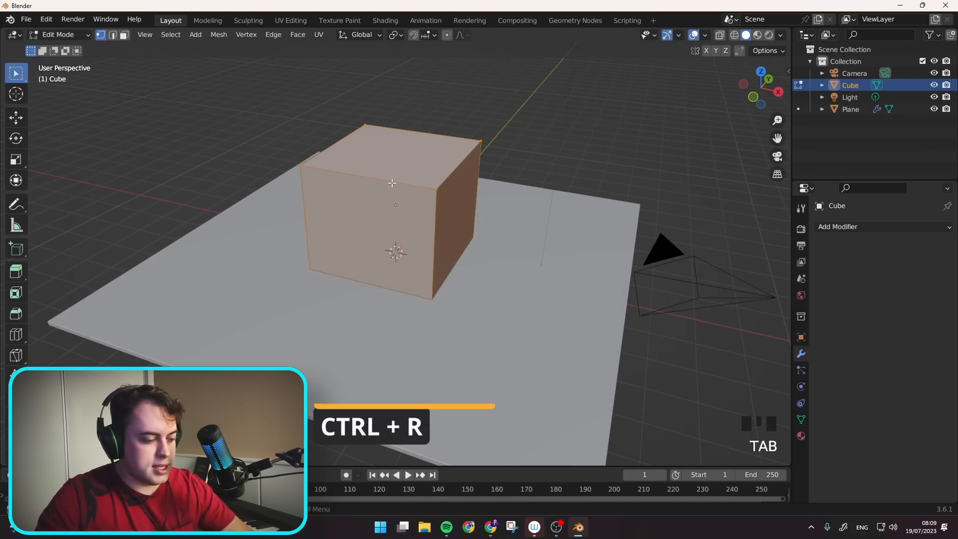
key("ctrl+r")
left_click(409, 178)
right_click(410, 179)
- Raise the centre edge of the cube's top face along Z to form a gabled roof ridge
left_click(403, 150)
key("2")
left_click(402, 150)
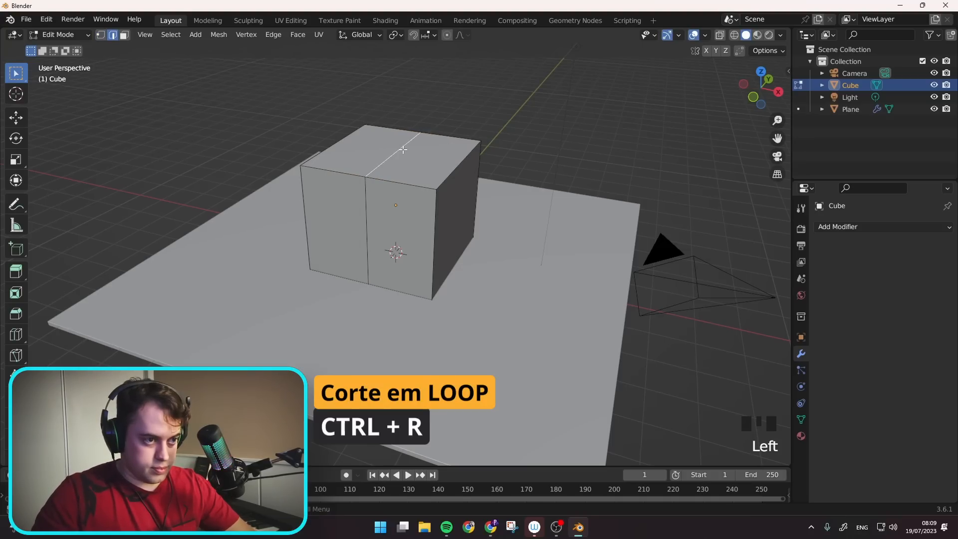
key("g")
key("z")
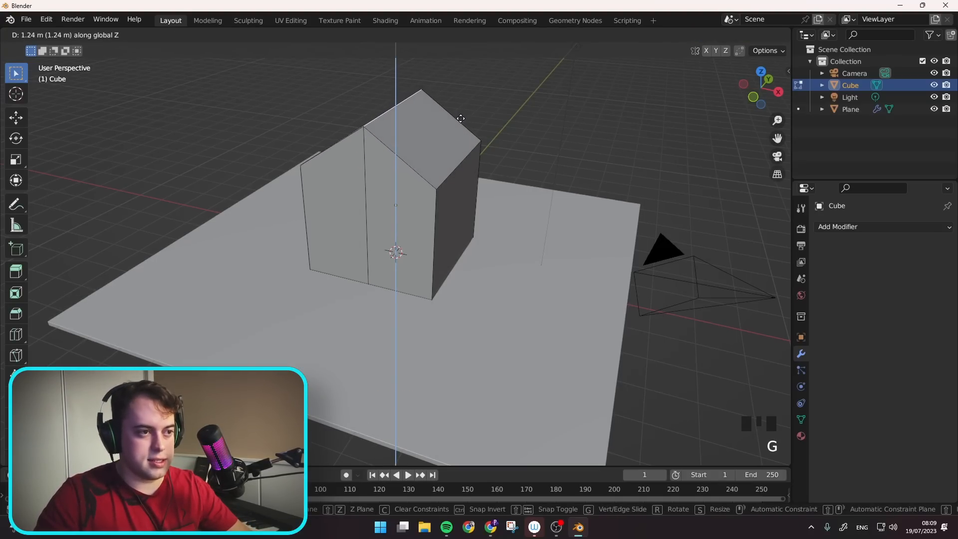
left_click(460, 108)
- Lower the roof ridge edge about 0.14 m along Z and return to Object Mode
mouse_move(469, 154)
middle_mouse_down()
mouse_move(449, 149)
mouse_move(480, 134)
mouse_move(478, 151)
mouse_move(463, 142)
middle_mouse_up()
key("g")
key("z")
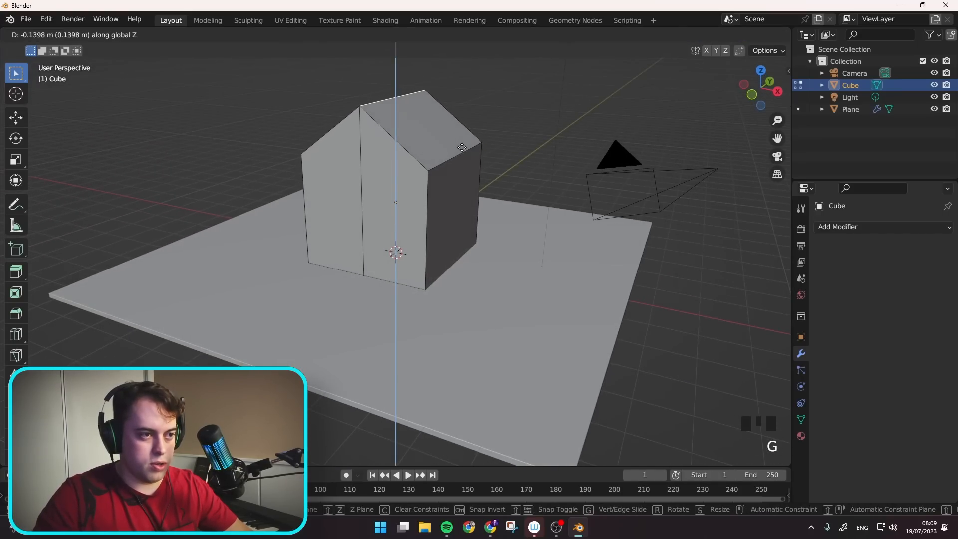
left_click(463, 150)
middle_click_drag(496, 205, 516, 218)
key("Tab")
- Scale the house by about 1.13 along X and lengthen it along Y
key("s")
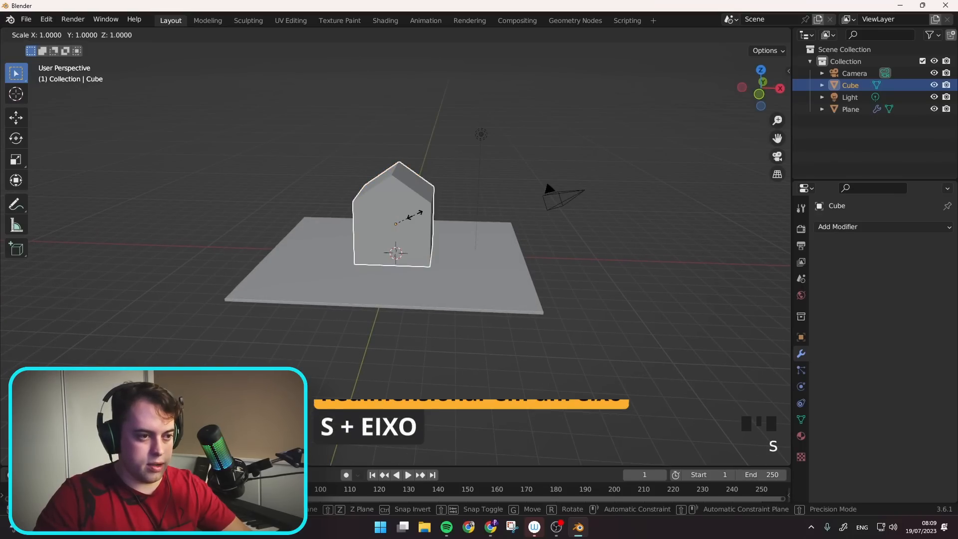
key("x")
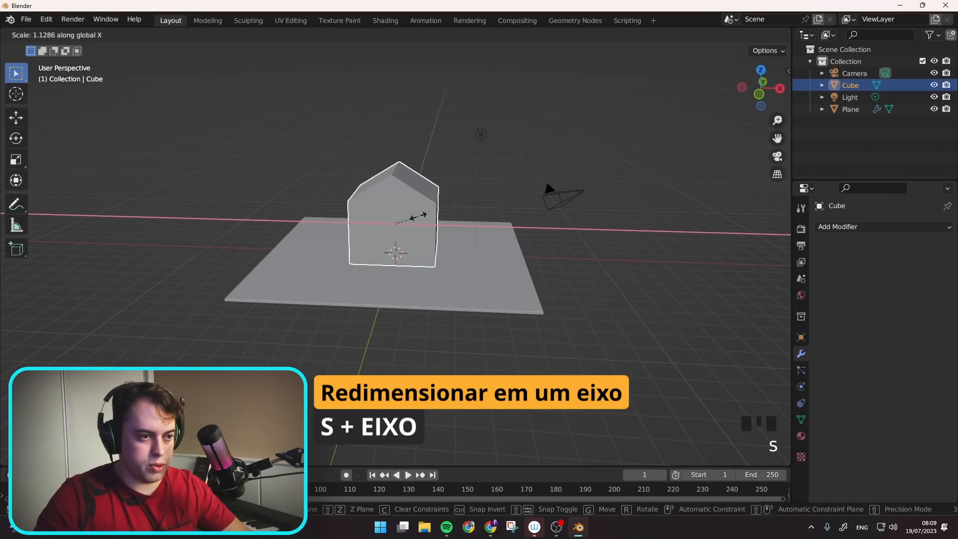
left_click(419, 216)
middle_click_drag(475, 217, 436, 206)
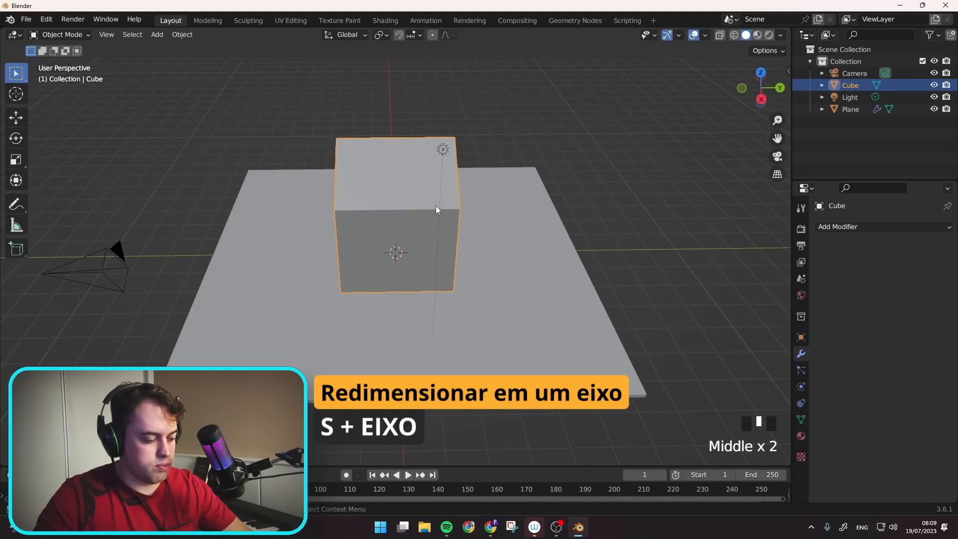
key("s")
key("y")
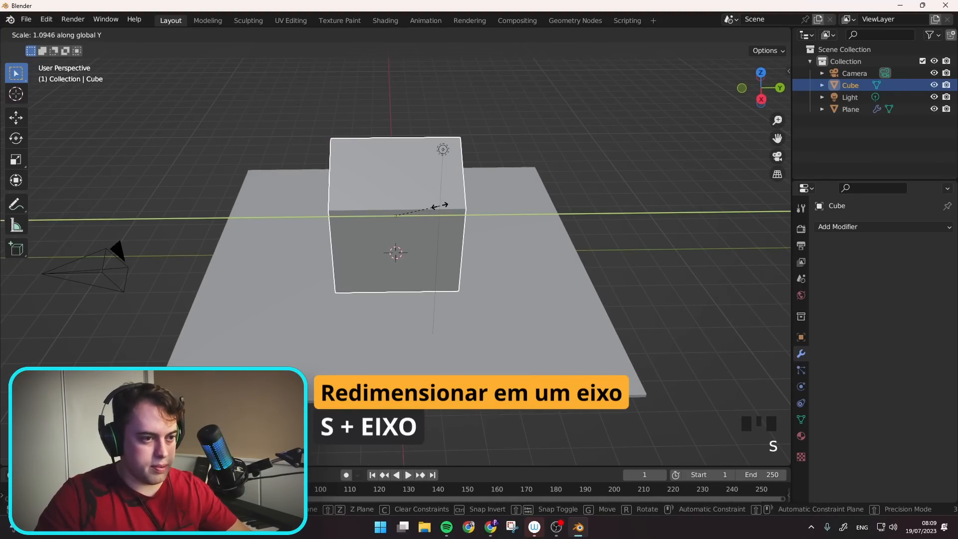
left_click(448, 207)
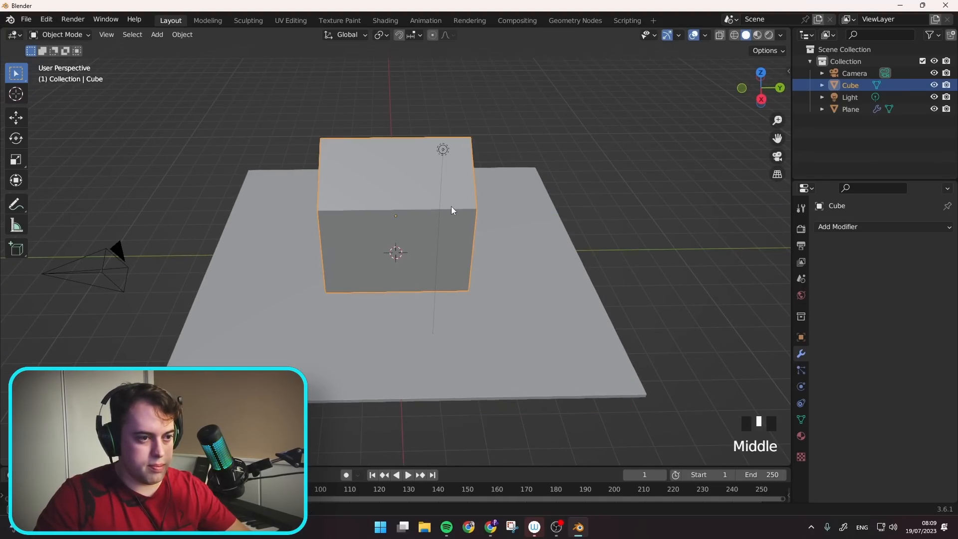
- Add a second cube and raise it along Z until it straddles the house's roof ridge
middle_click_drag(424, 252, 396, 238)
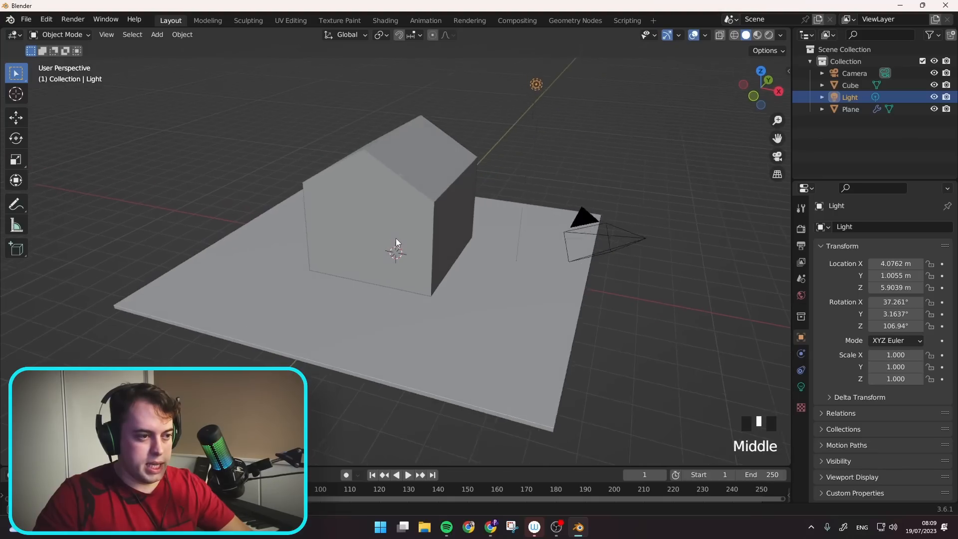
scroll(397, 238, "down", 2)
left_click(415, 218)
middle_click_drag(430, 207, 418, 171)
scroll(426, 203, "up", 3)
scroll(416, 171, "down", 2)
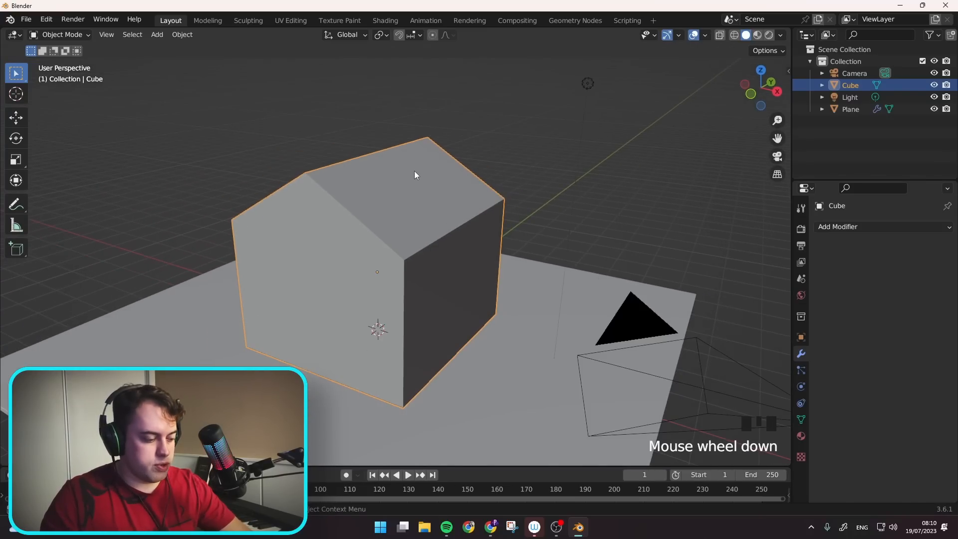
key("shift+a")
mouse_move(412, 169)
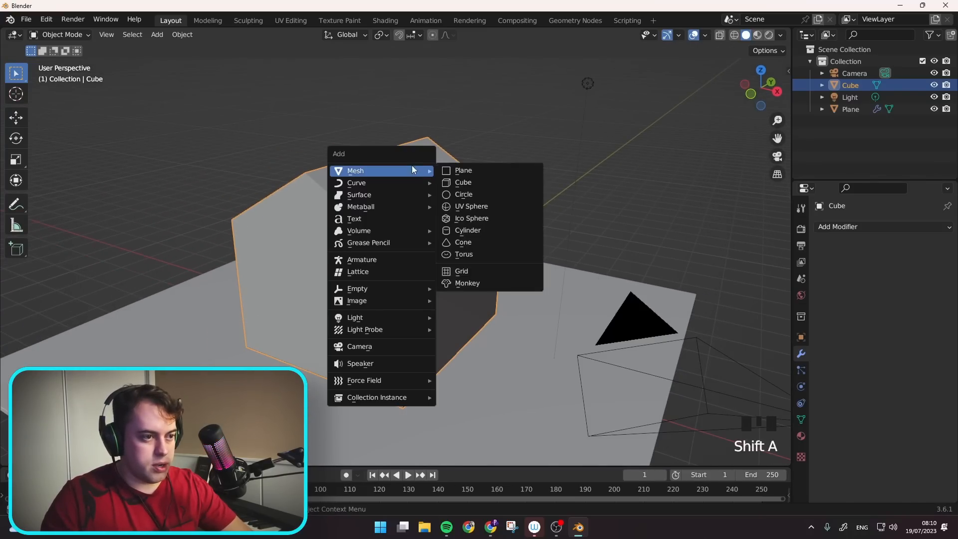
left_click(478, 178)
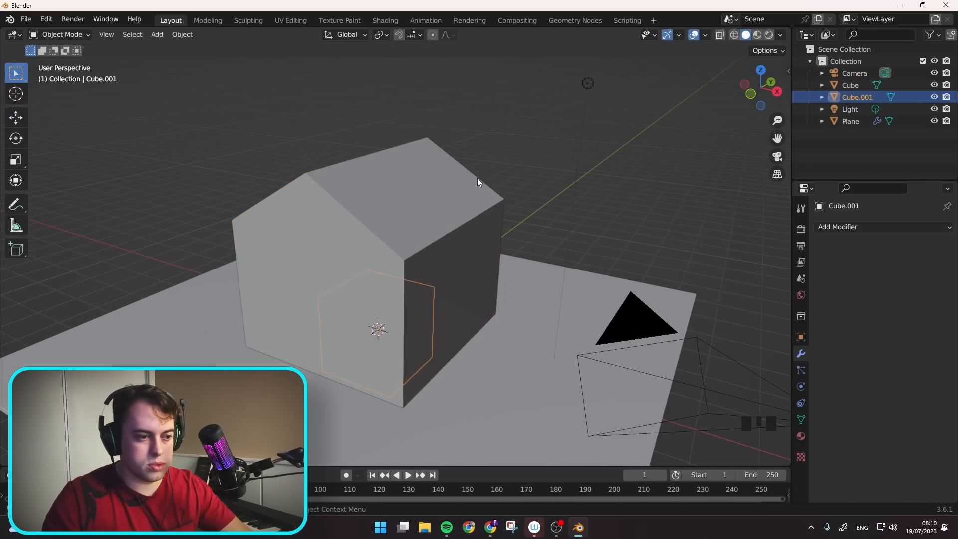
key("g")
key("z")
left_click(438, 421)
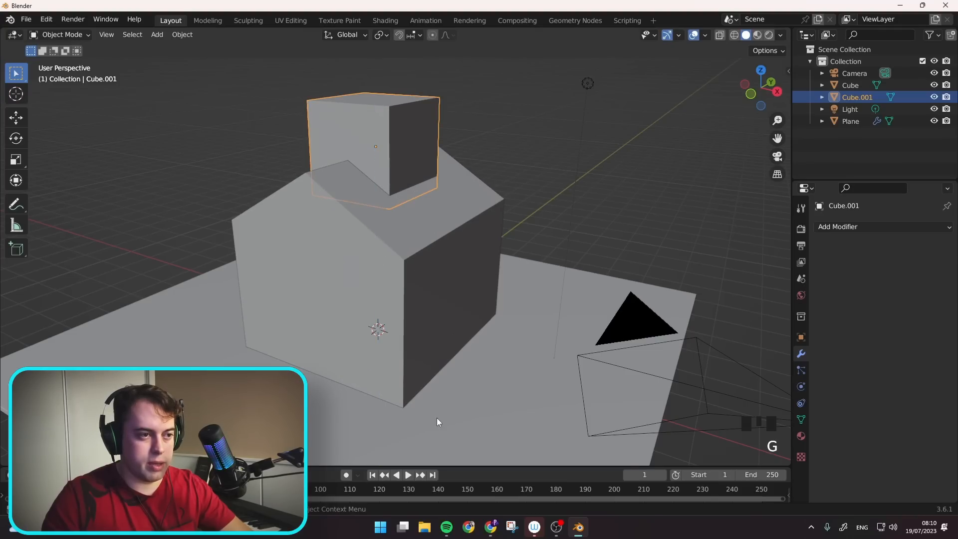
- Shape the new cube into a thin bar along the ridge by scaling it to about 0.22 and stretching it along Y
middle_click_drag(484, 272, 423, 186)
key("s")
key("y")
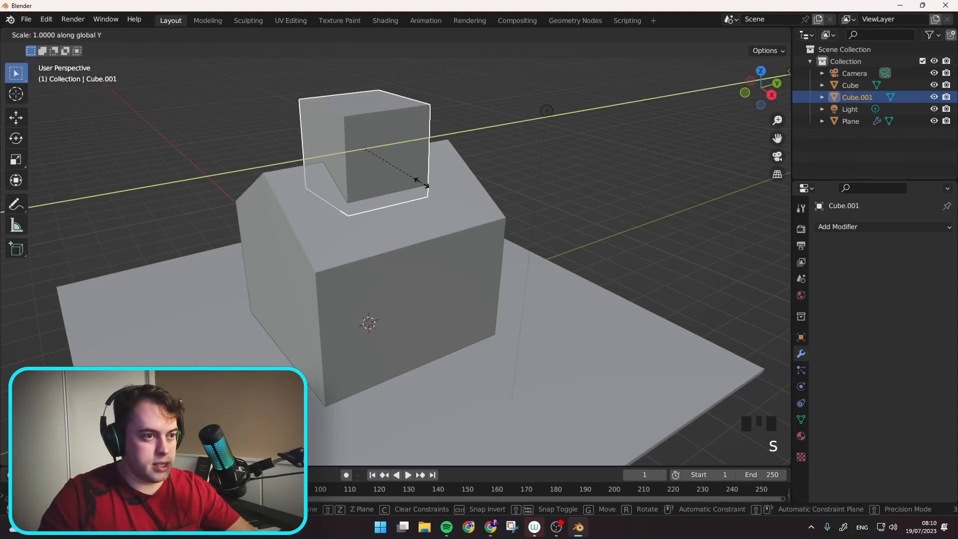
left_click(719, 161)
key("s")
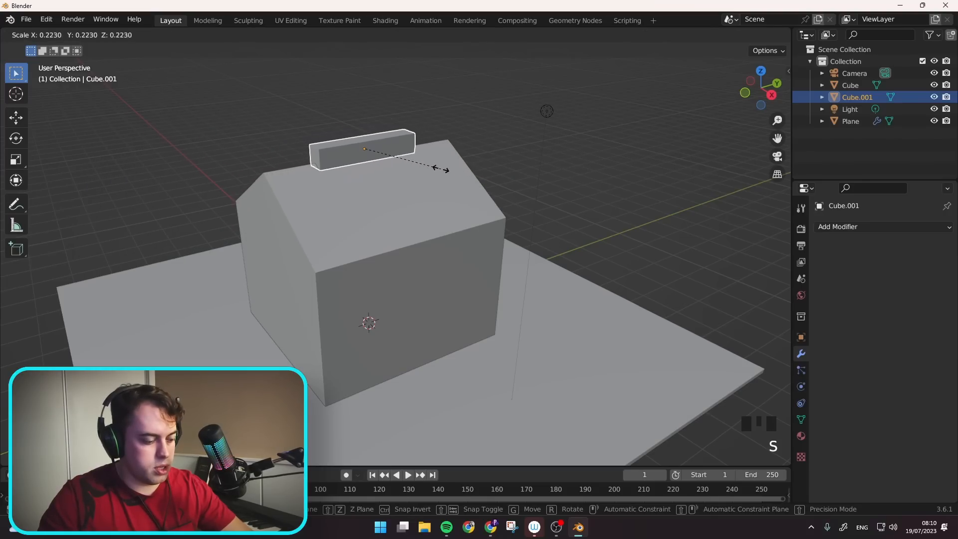
key("y")
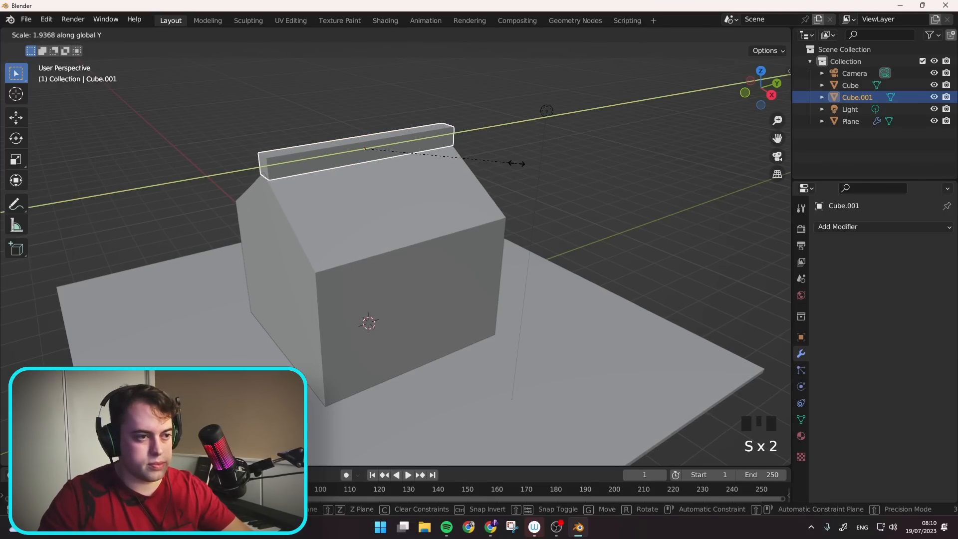
left_click(517, 163)
- Make the ridge bar thinner with a uniform scale and lengthen it along Y to span the roof
middle_click_drag(634, 170, 403, 154)
scroll(409, 152, "up", 2)
middle_click_drag(420, 110, 388, 182, "shift")
key("s")
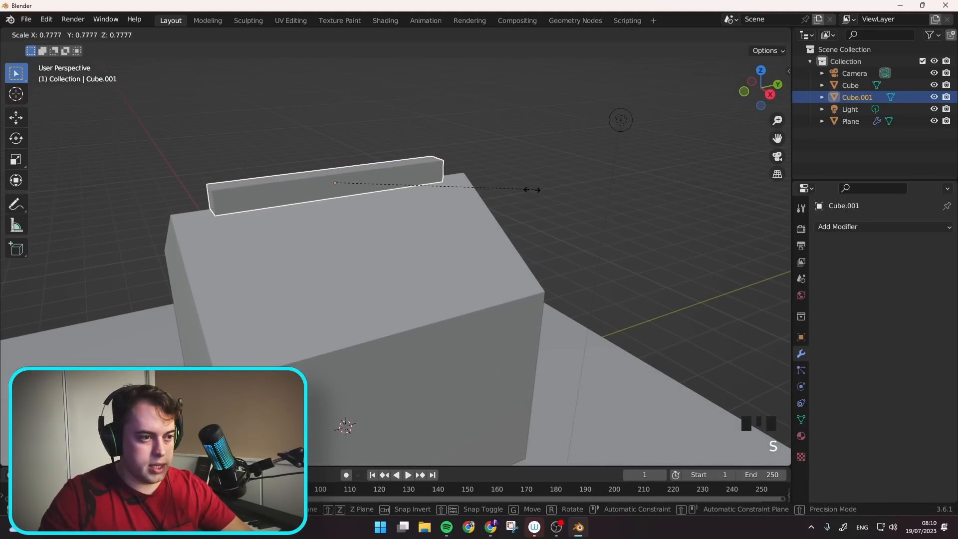
left_click(500, 198)
key("s")
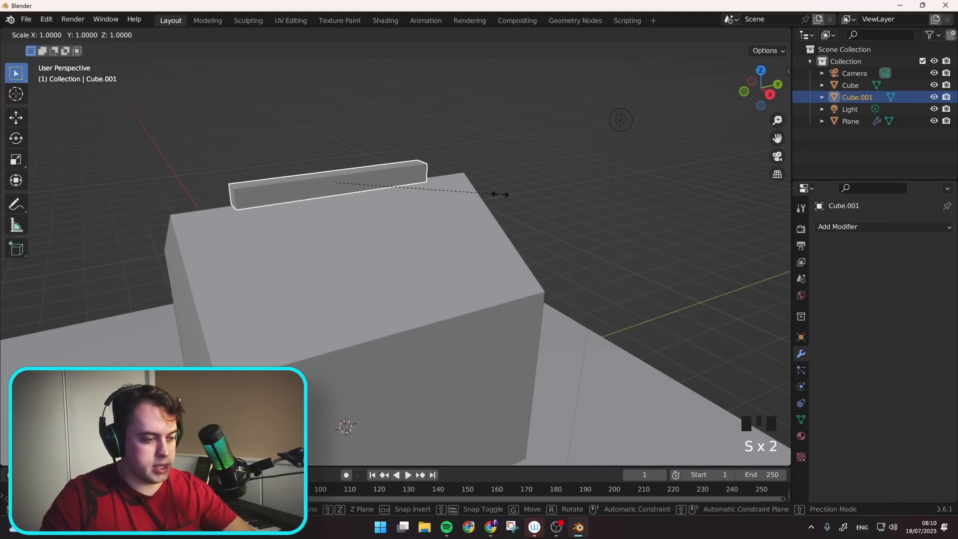
key("y")
left_click(595, 194)
- Add a centred lengthwise loop cut around the ridge bar in Edit Mode
middle_click_drag(595, 194, 437, 150)
key("Tab")
key("ctrl+r")
left_click(360, 195)
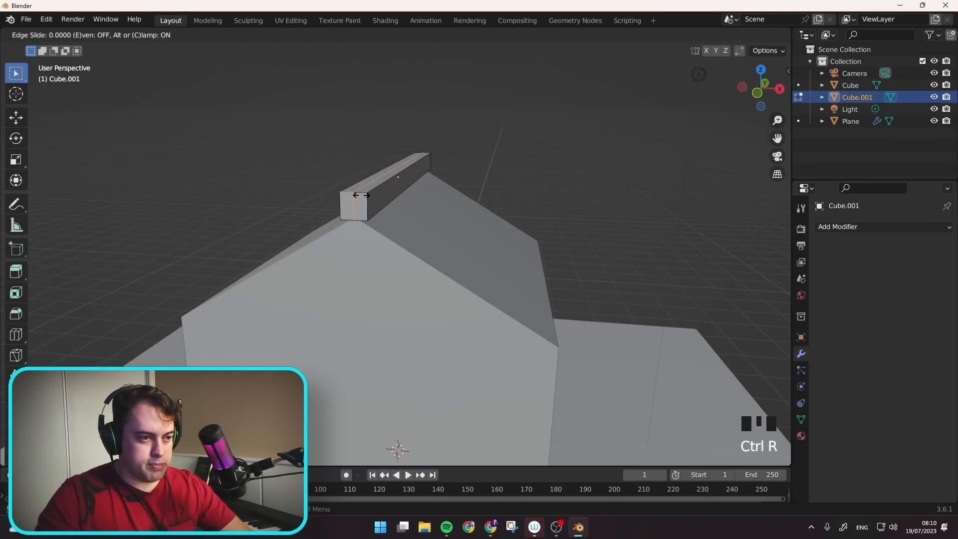
right_click(361, 195)
- Raise the ridge bar's centre loop about 0.09 m along Z to match the roof's peak
middle_click_drag(362, 195, 373, 195)
key("g")
key("z")
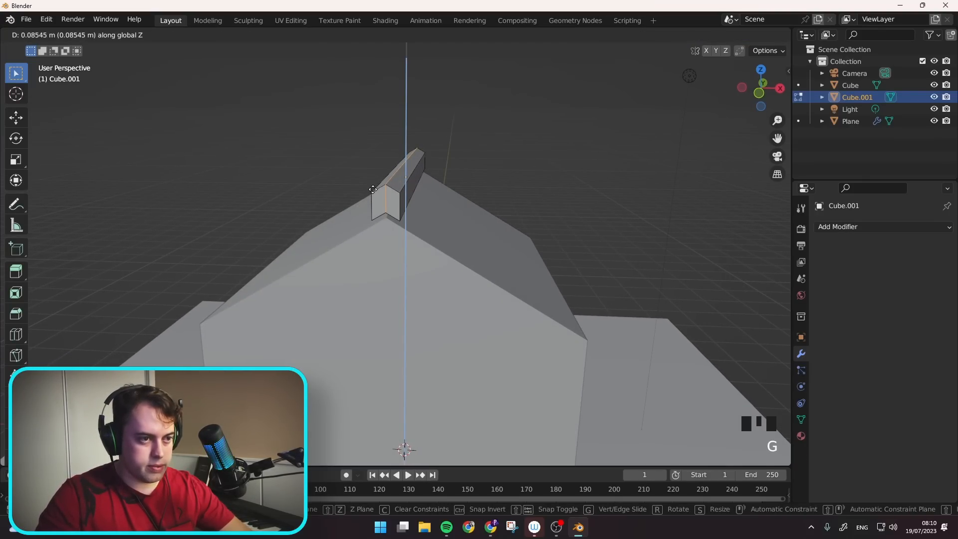
left_click(373, 189)
mouse_move(490, 196)
middle_mouse_down()
mouse_move(479, 180)
mouse_move(479, 190)
middle_mouse_up()
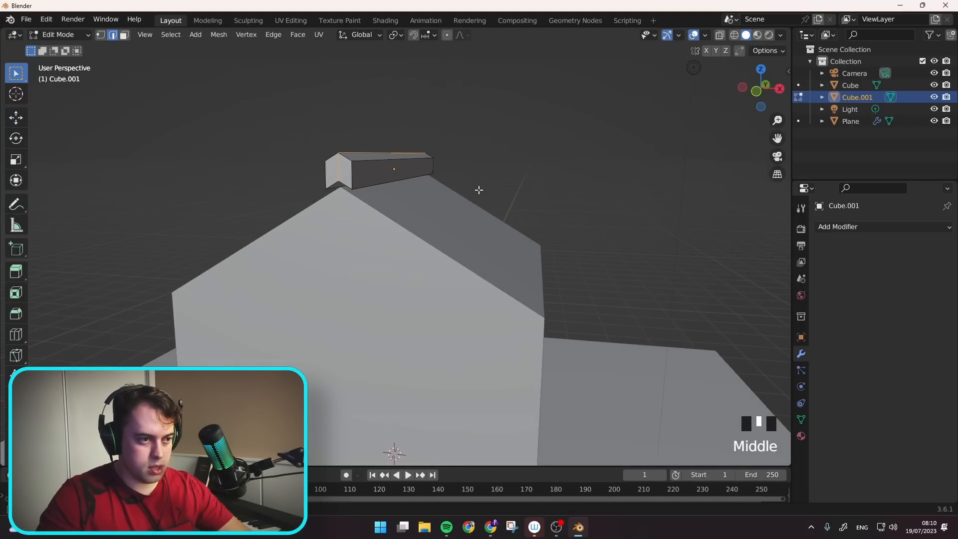
- Lower the ridge bar in Object Mode about 0.11 m onto the roof and scale it up by about 1.12
key("Tab")
key("g")
key("z")
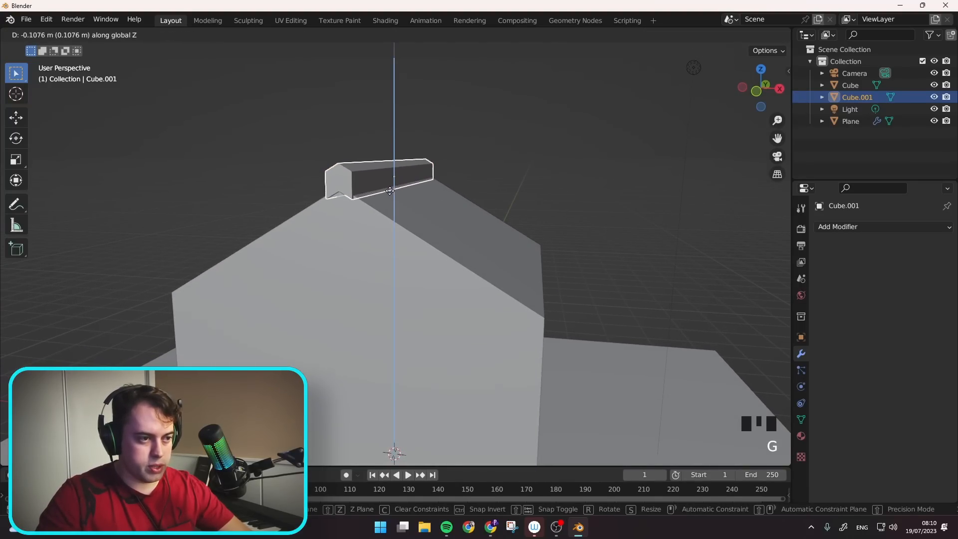
left_click(390, 191)
middle_click_drag(390, 192, 387, 200)
key("s")
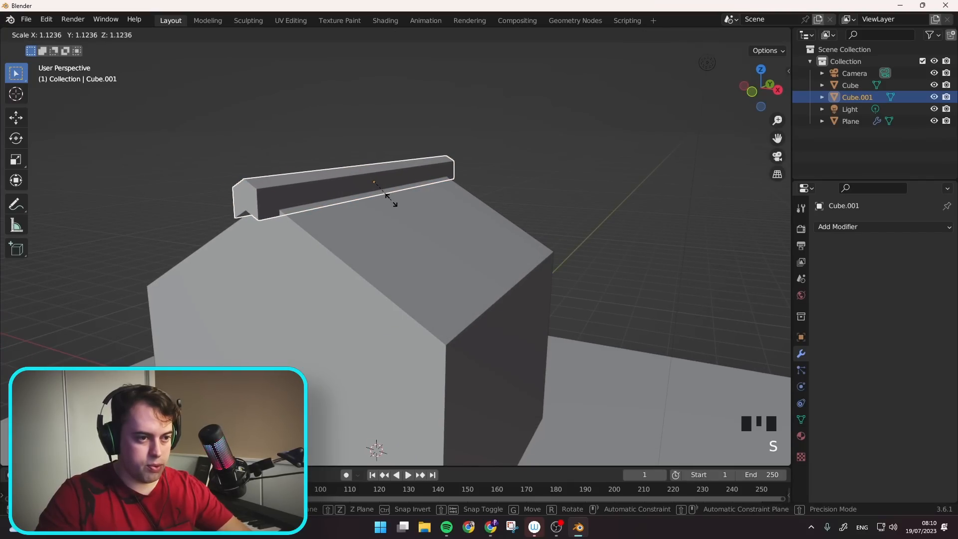
left_click(391, 199)
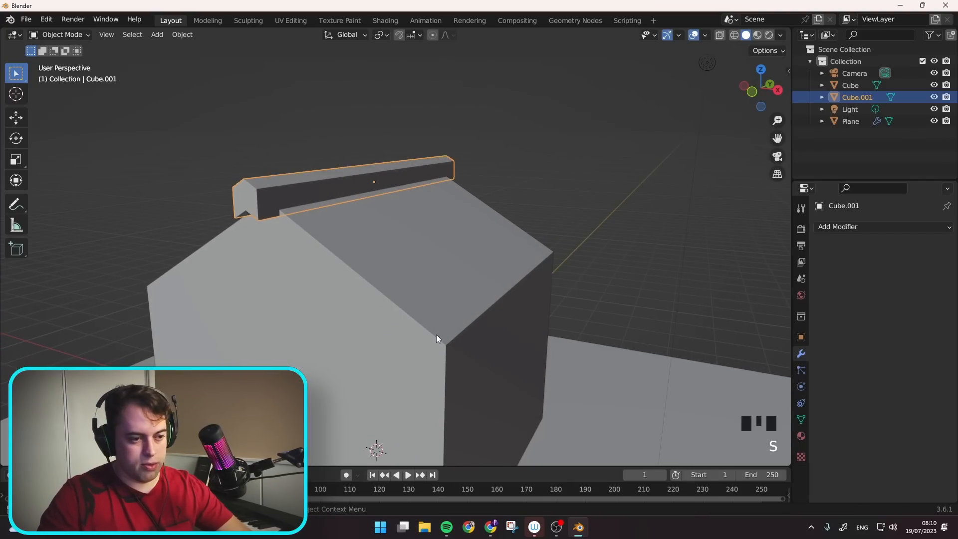
- Snap the 3D cursor to the origin of the selected ridge bar
middle_click_drag(436, 338, 342, 274)
left_click(331, 248)
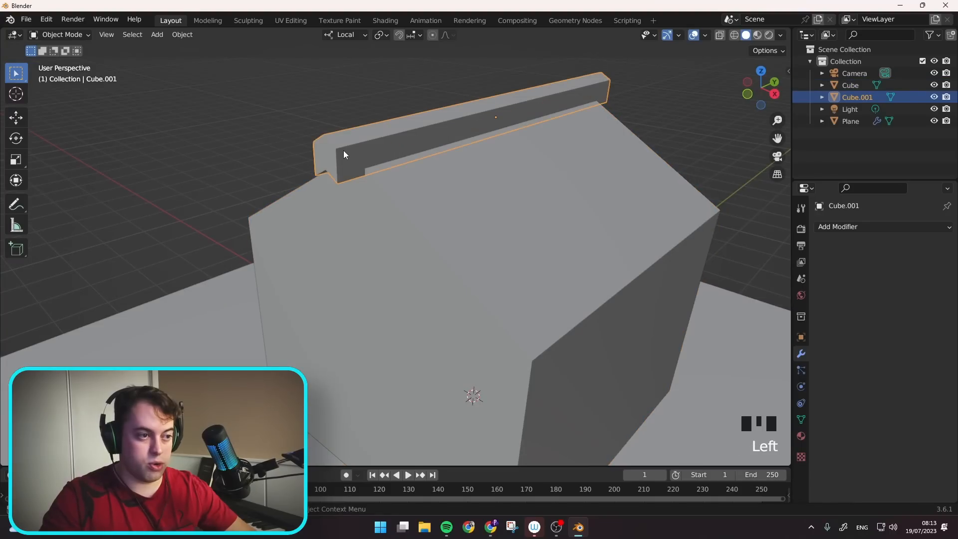
key("shift+s")
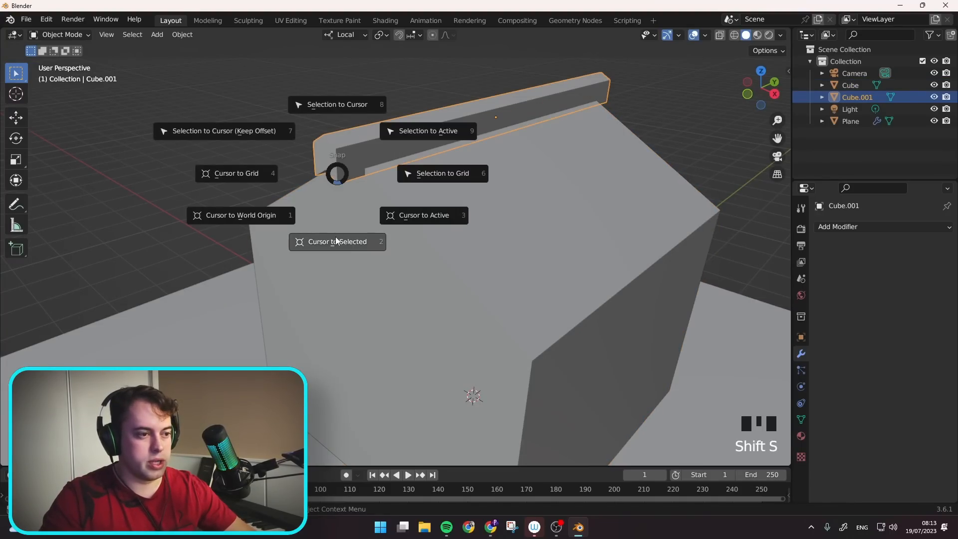
left_click(345, 238)
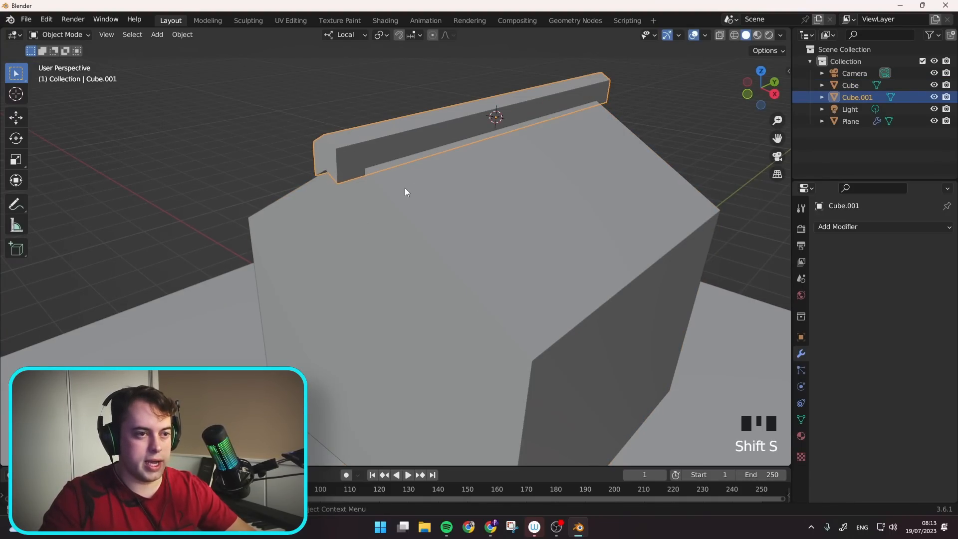
- Add a plane at the 3D cursor and move it about -2.49 m along local Y to the ridge bar's front end
key("shift+a")
mouse_move(398, 187)
left_click(442, 187)
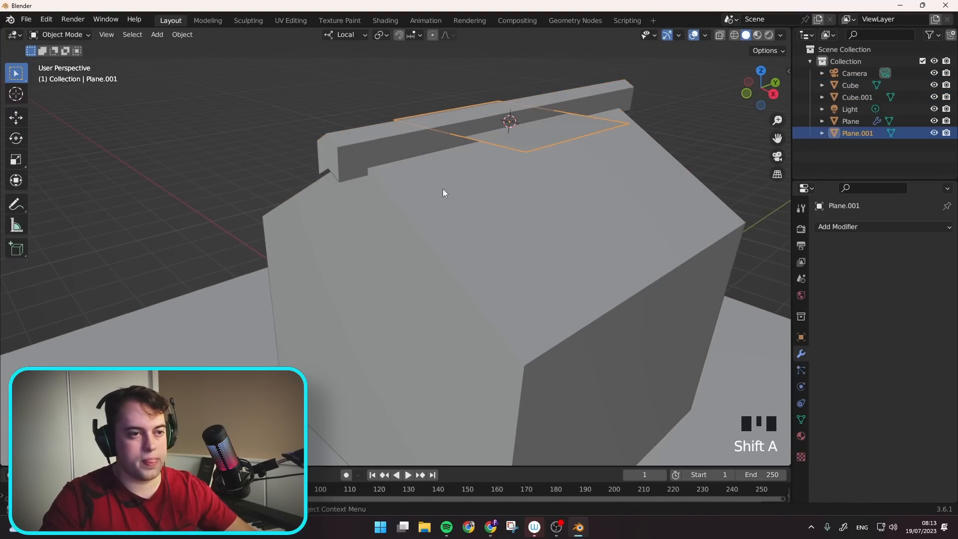
key("g")
key("y")
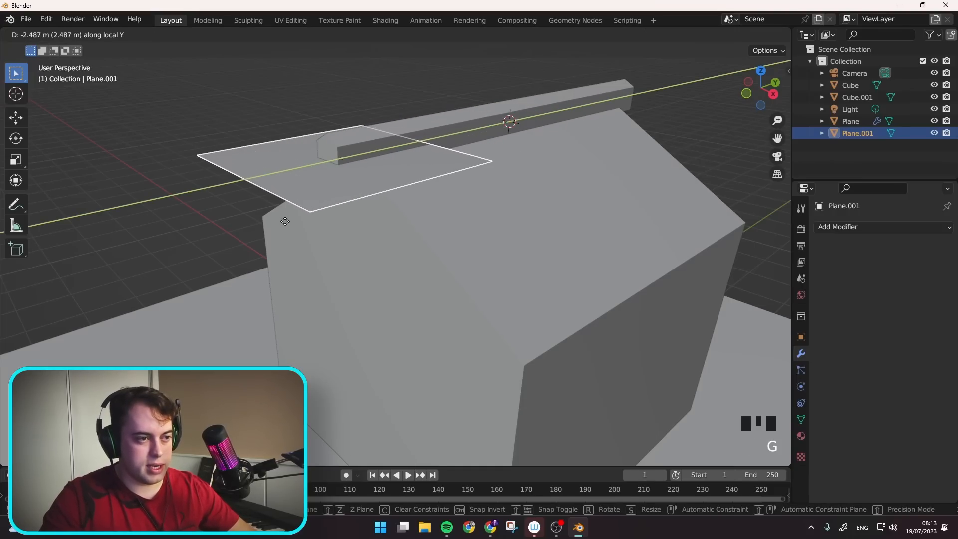
left_click(285, 221)
middle_click_drag(285, 221, 337, 181)
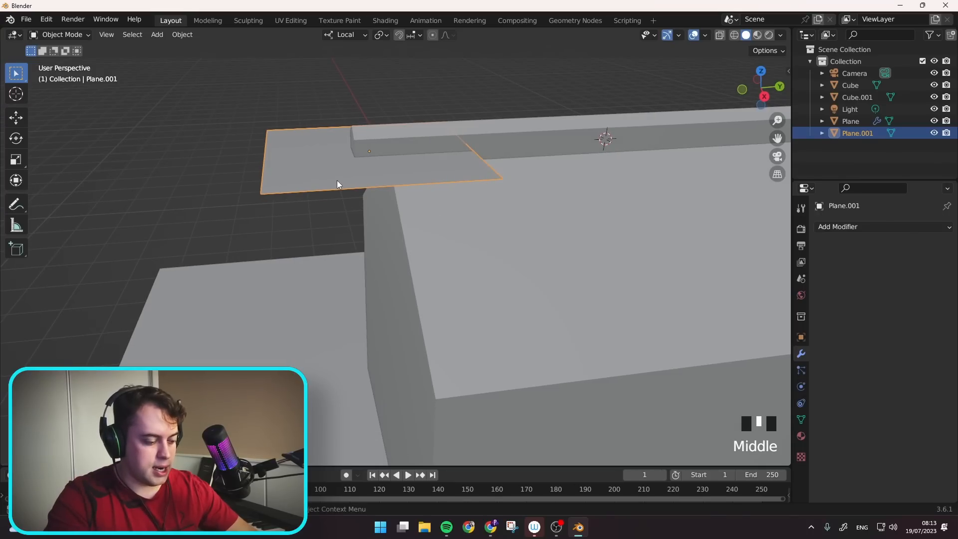
- Rotate the plane 90° about local X to stand upright and scale it down to slightly larger than the ridge bar's end
key("r")
key("x")
key("x")
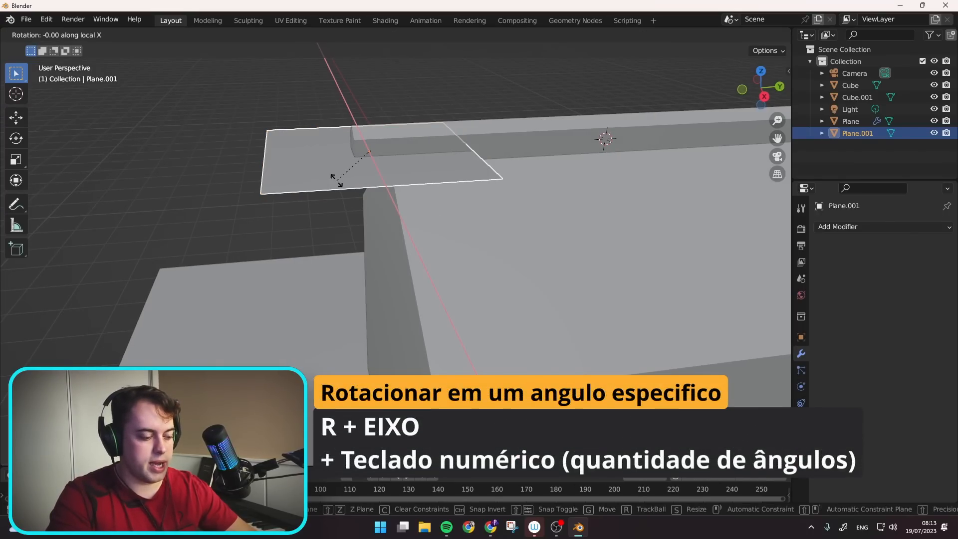
type("90")
key("Return")
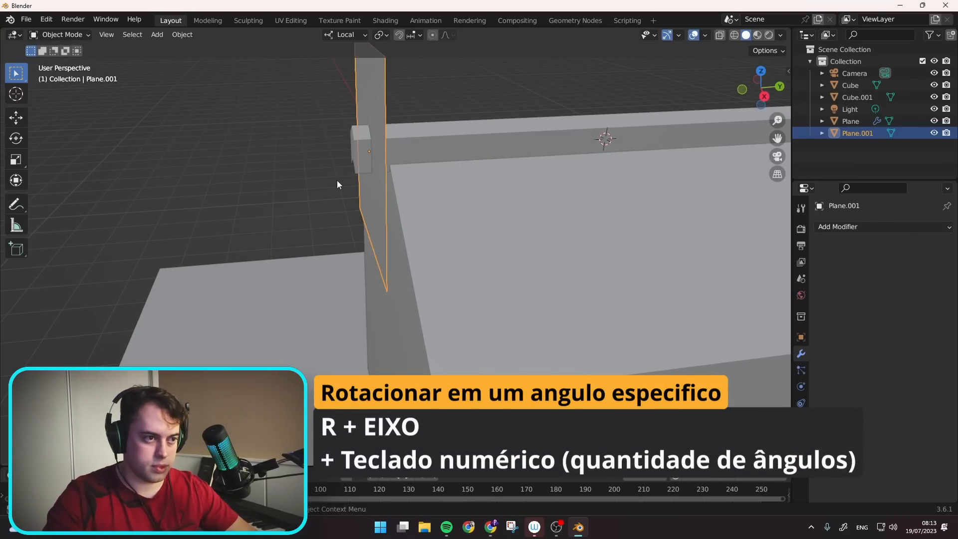
middle_click_drag(385, 234, 502, 222)
key("s")
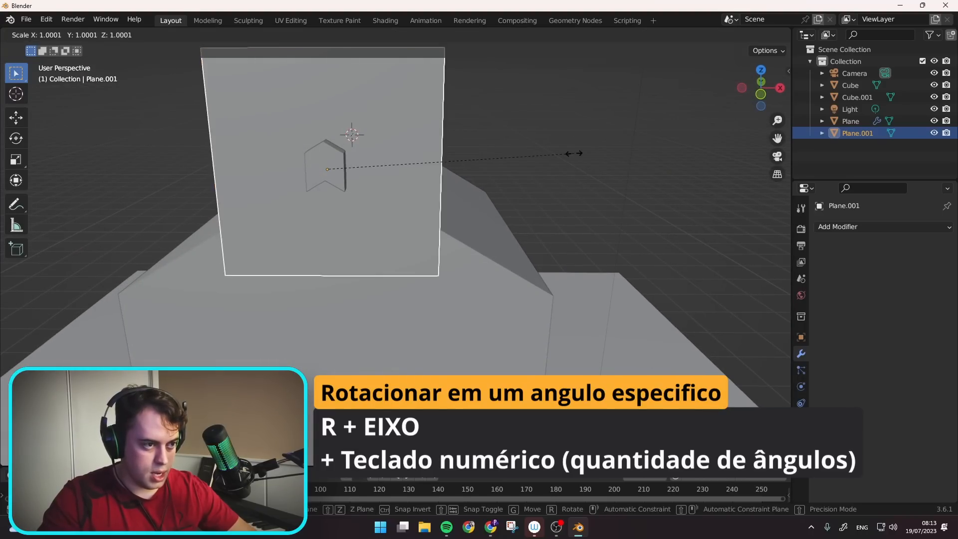
left_click(385, 168)
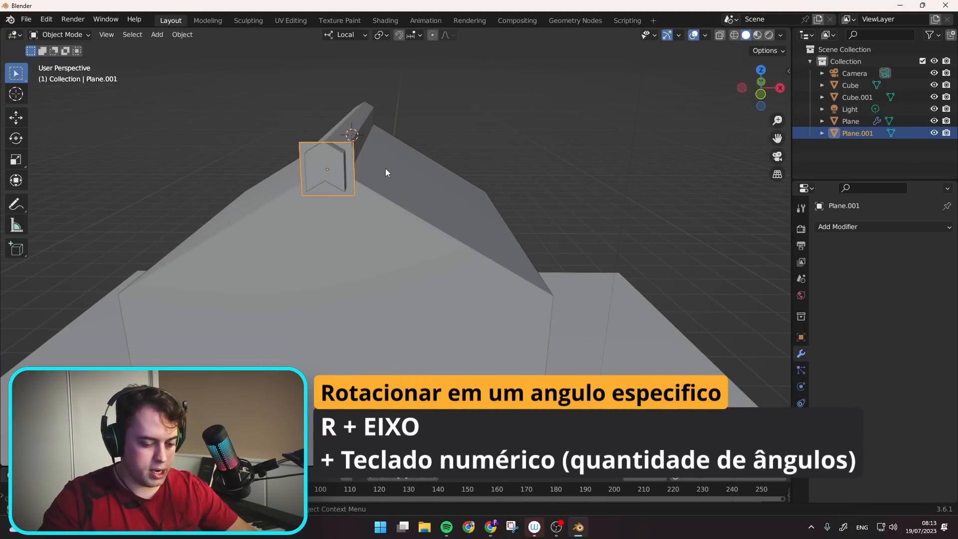
- In front view, move the plane over the house's right roof slope and stretch it along local X into a long strip
key("KP_1")
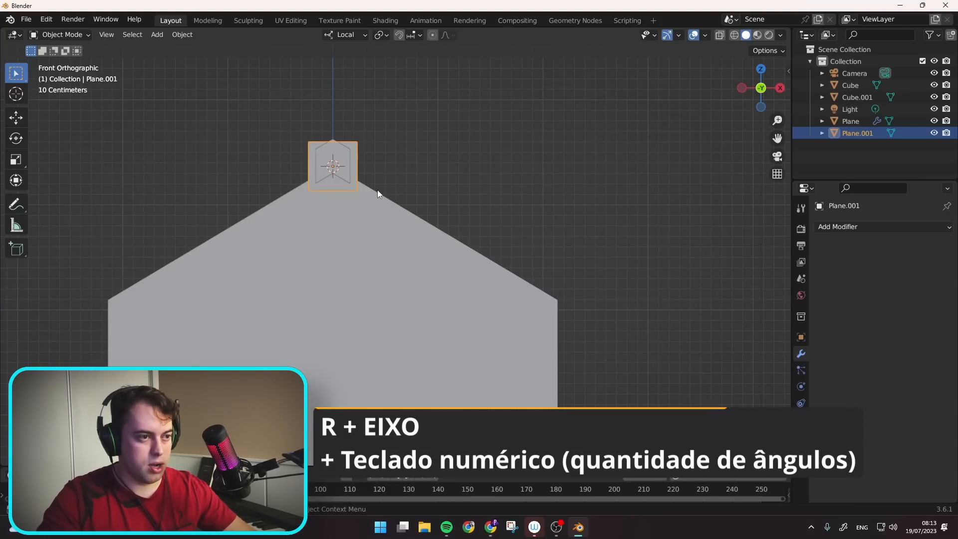
key("g")
left_click(486, 249)
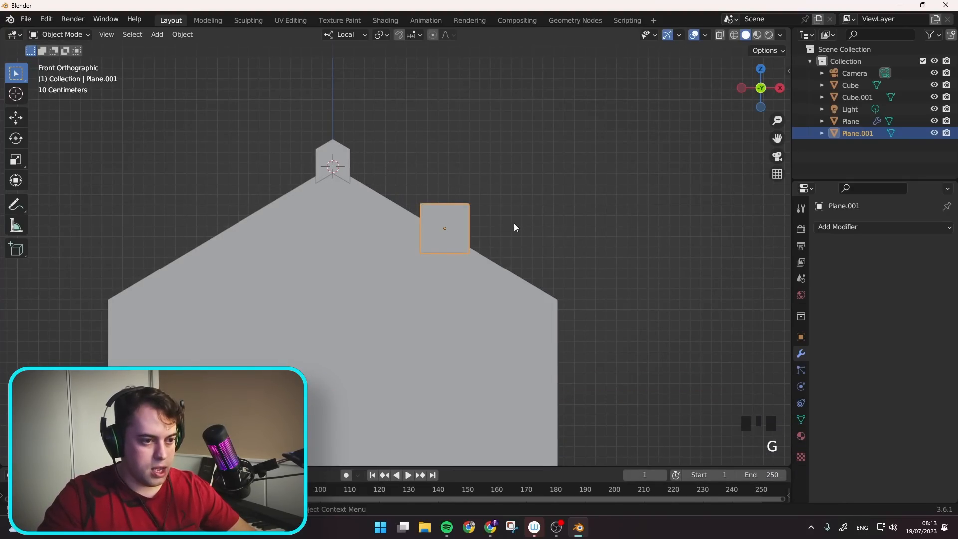
key("r")
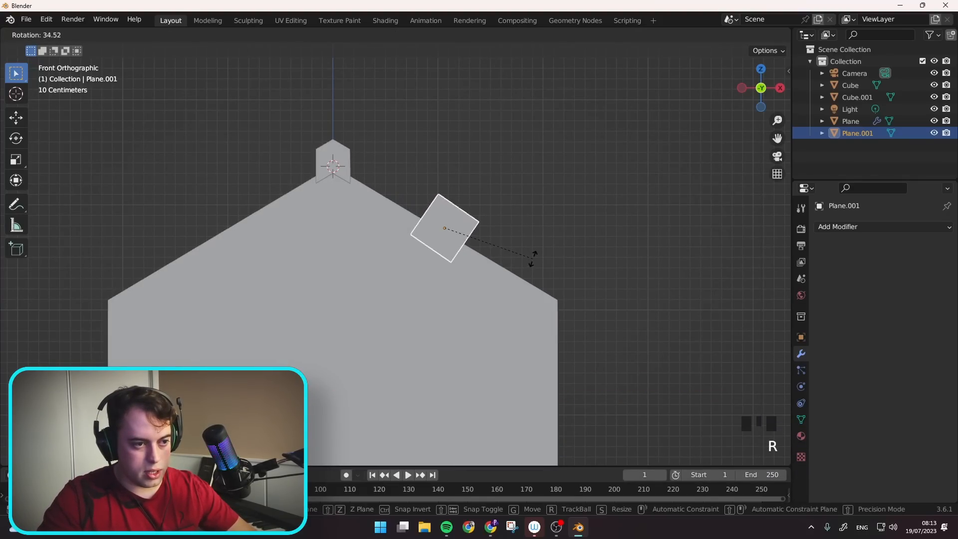
right_click(519, 248)
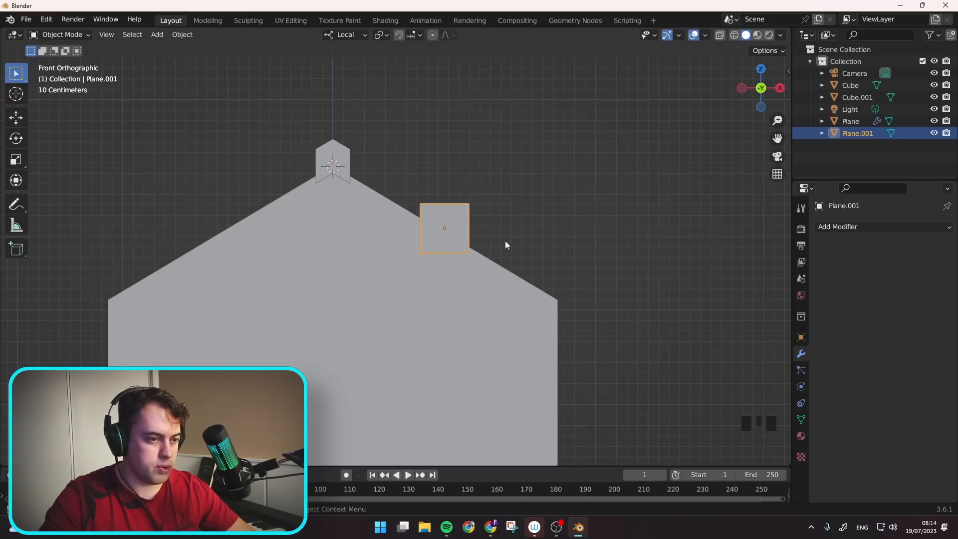
key("s")
key("x")
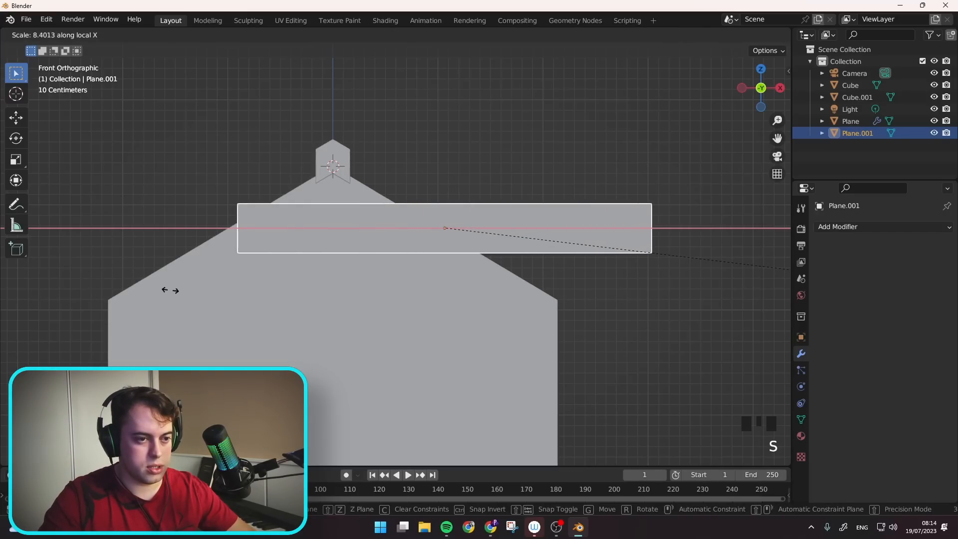
left_click(417, 288)
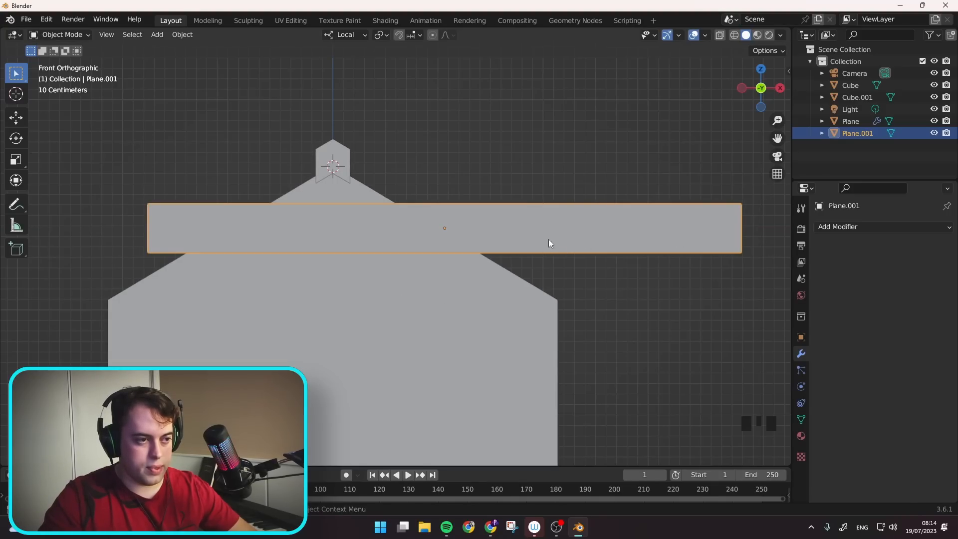
- Rotate the strip parallel to the right roof slope and move it so its lower edge rests along the slope
key("r")
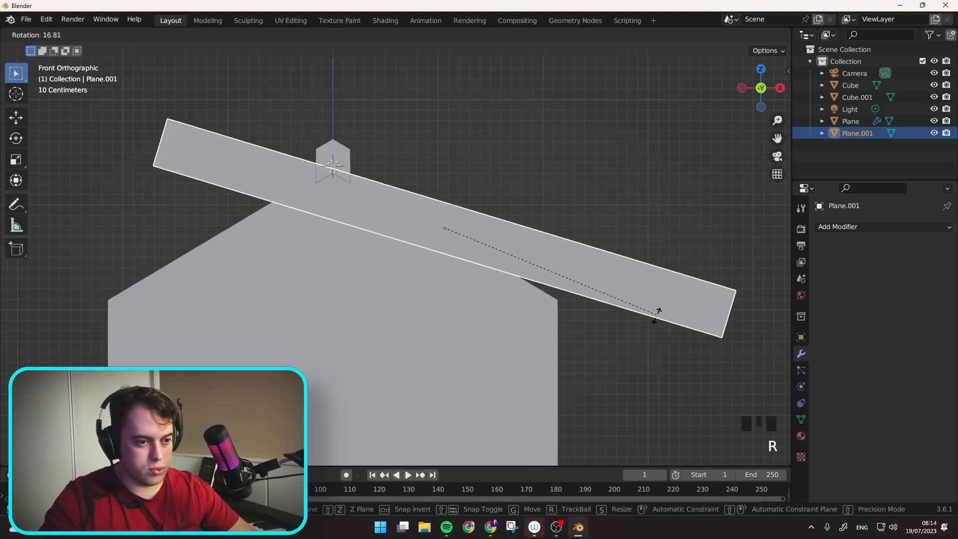
key("g")
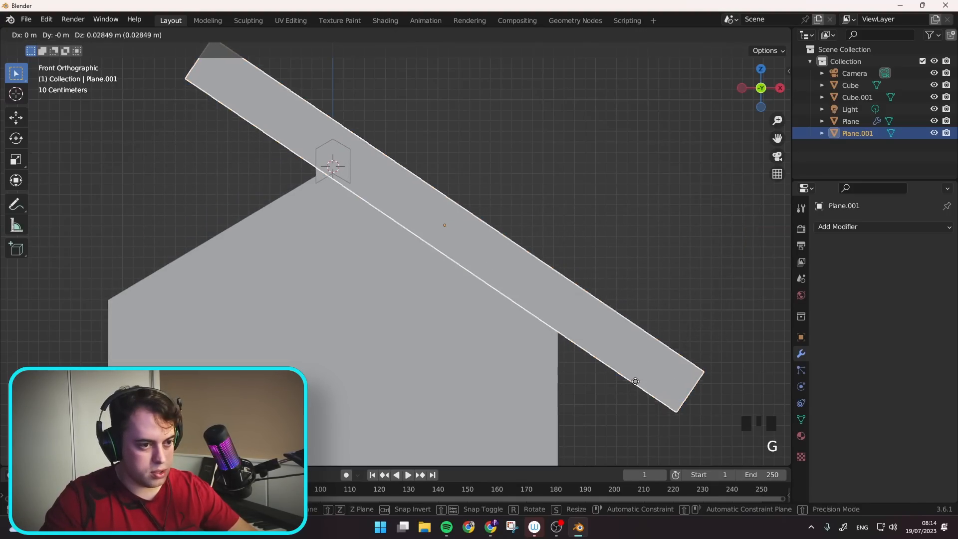
left_click(664, 349)
key("r")
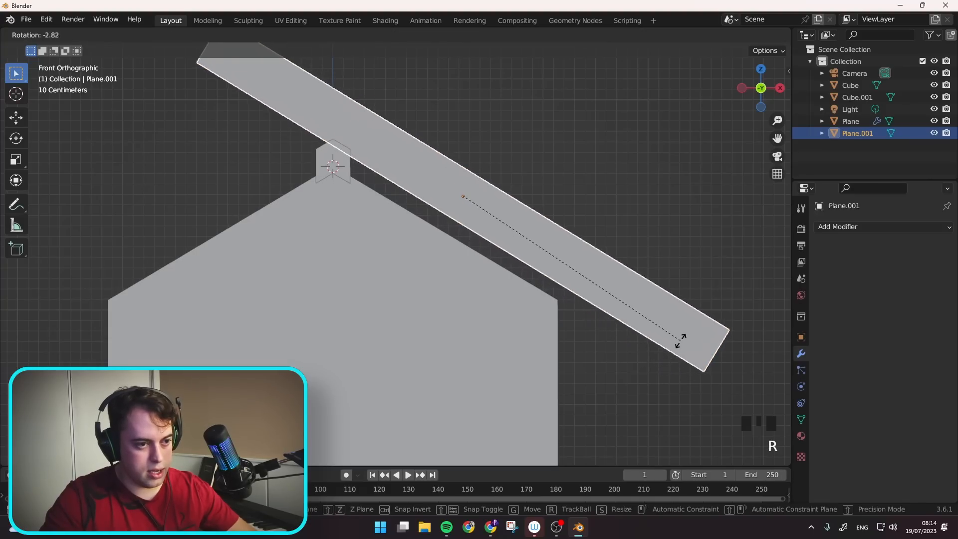
left_click(683, 339)
key("g")
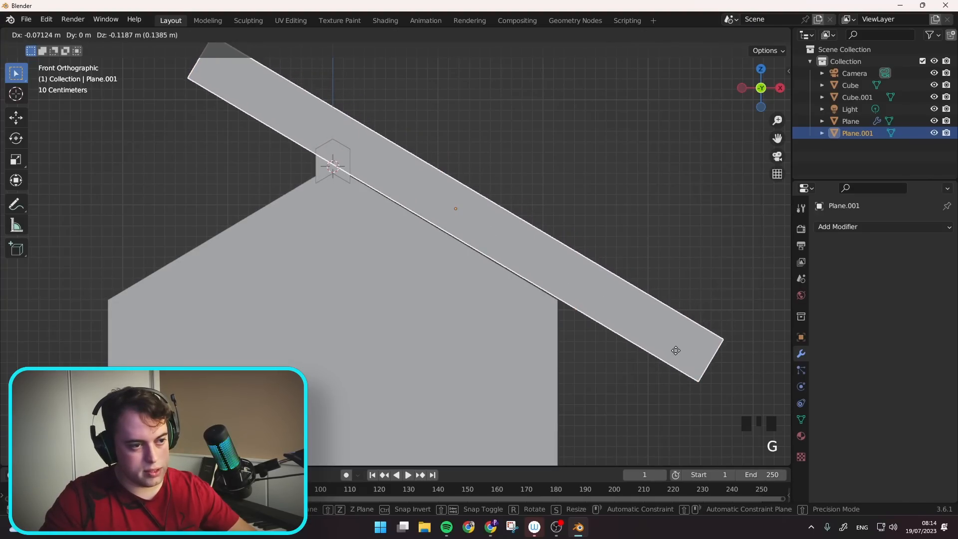
left_click(675, 349)
- Scale the strip to about half its size and lower it about 0.14 m onto the right roof slope
key("s")
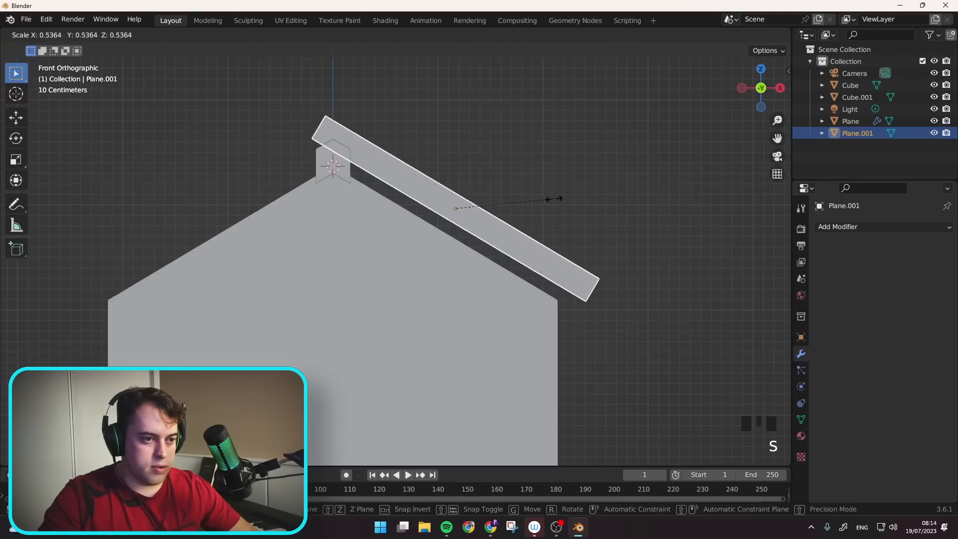
left_click(543, 202)
key("g")
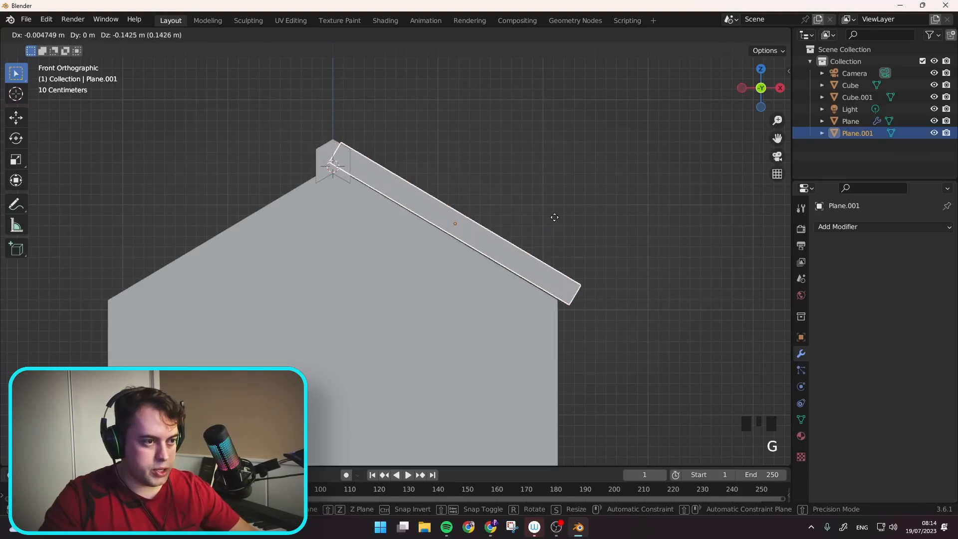
left_click(559, 219)
key("s")
left_click(562, 214)
- Enter Edit Mode on the strip and select the short edge at its lower end
middle_click_drag(562, 214, 408, 234)
left_click(361, 151)
left_click(478, 292)
middle_click_drag(479, 292, 395, 166)
key("Tab")
middle_click_drag(478, 211, 349, 209)
left_click(376, 208)
key("g")
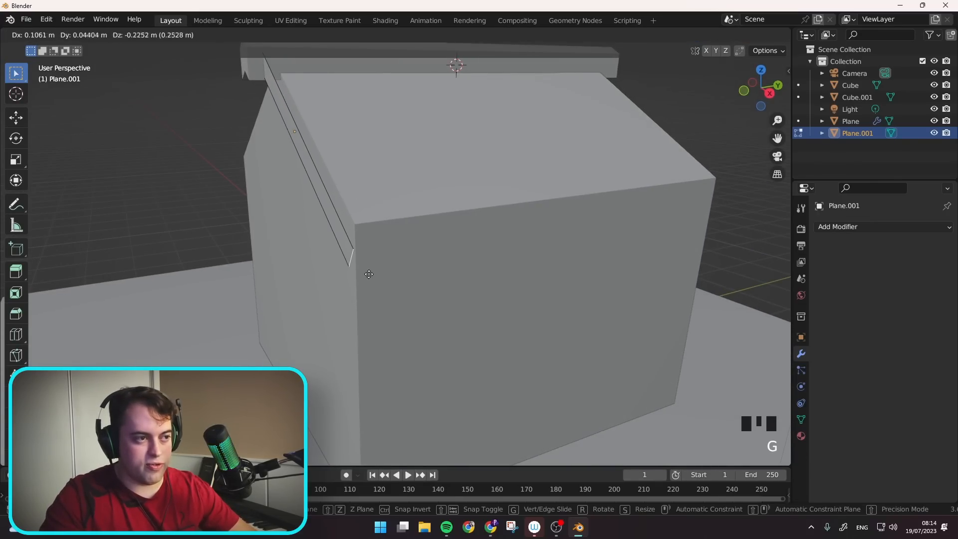
right_click(372, 271)
key("g")
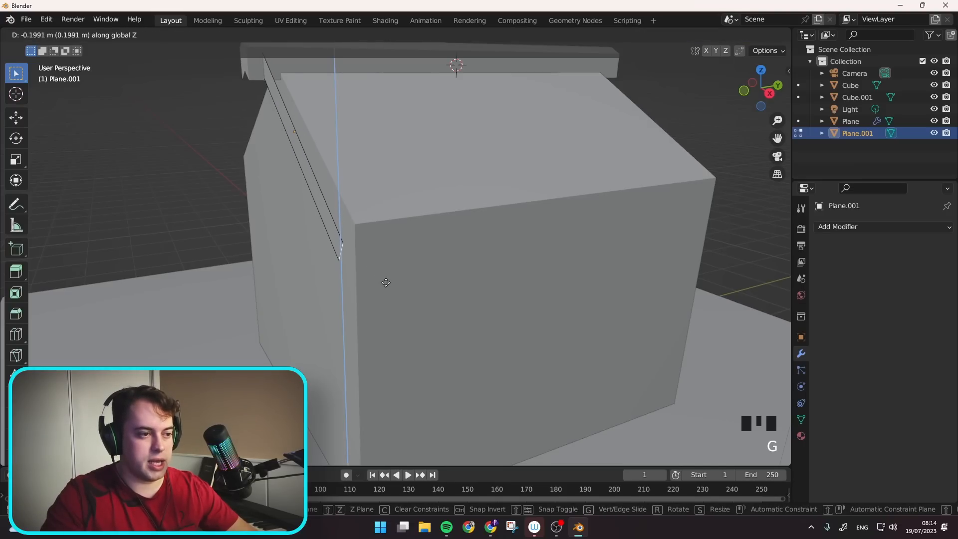
key("x")
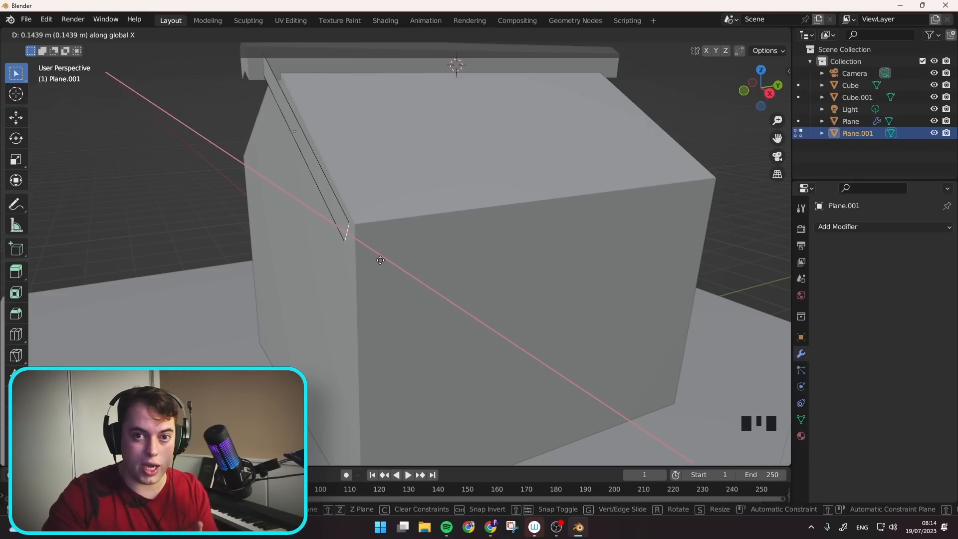
right_click(381, 260)
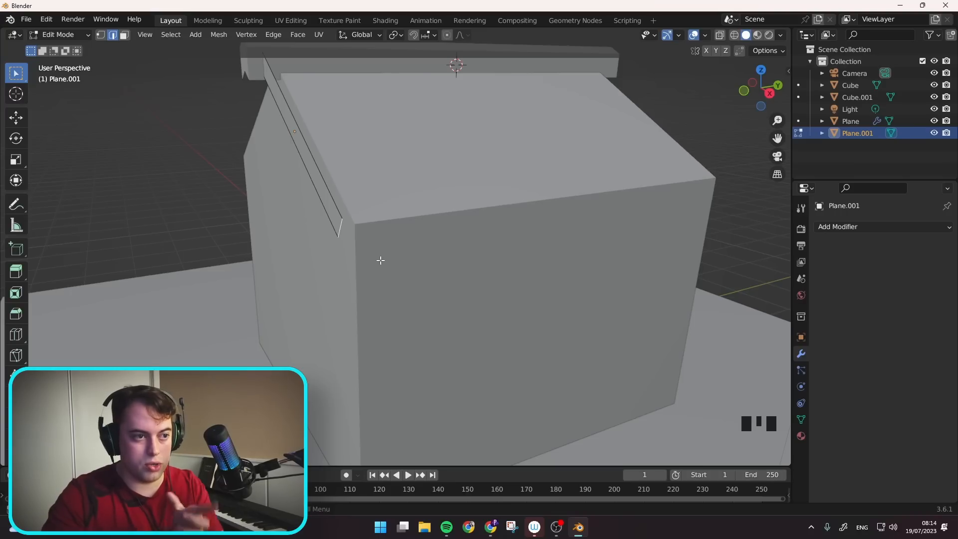
- Set the transform orientation to Local
left_click(376, 35)
left_click(362, 86)
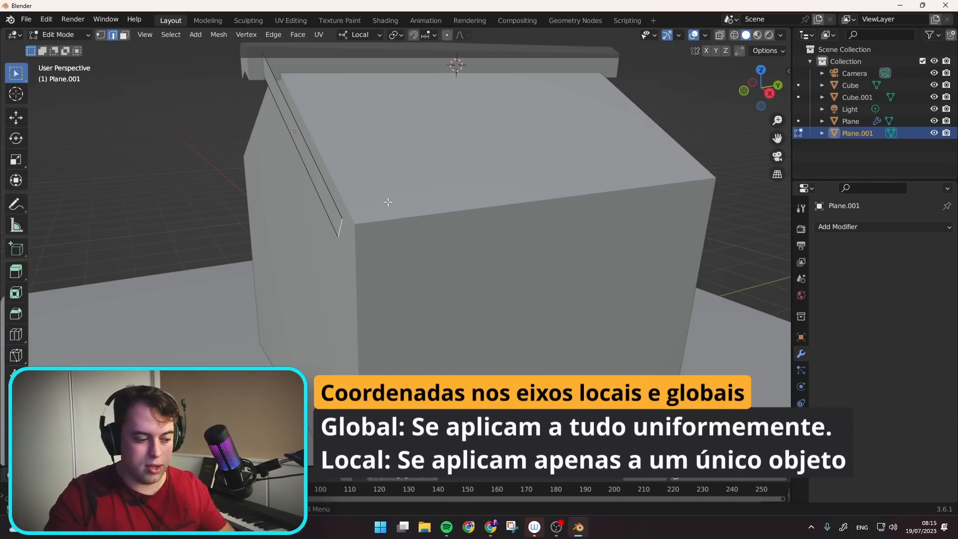
key("g")
key("z")
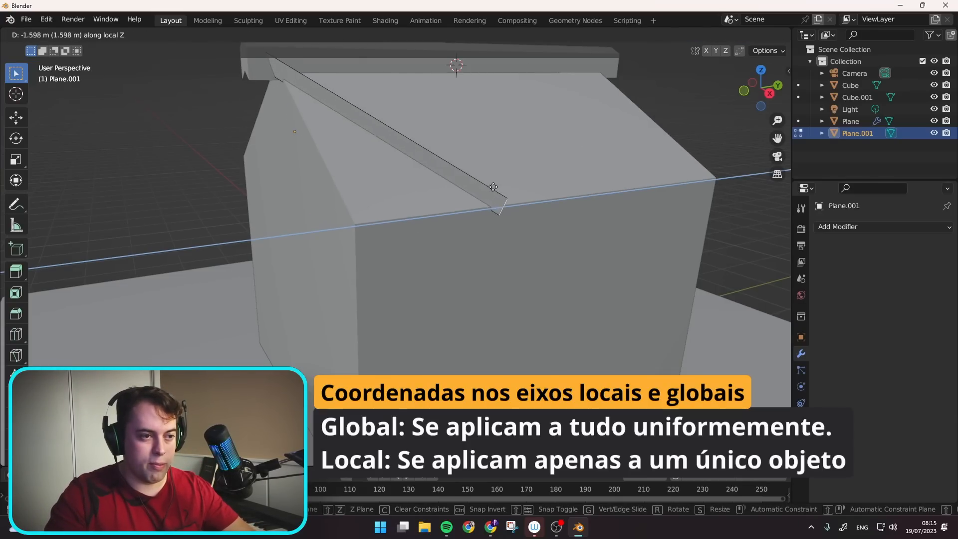
key("y")
key("y")
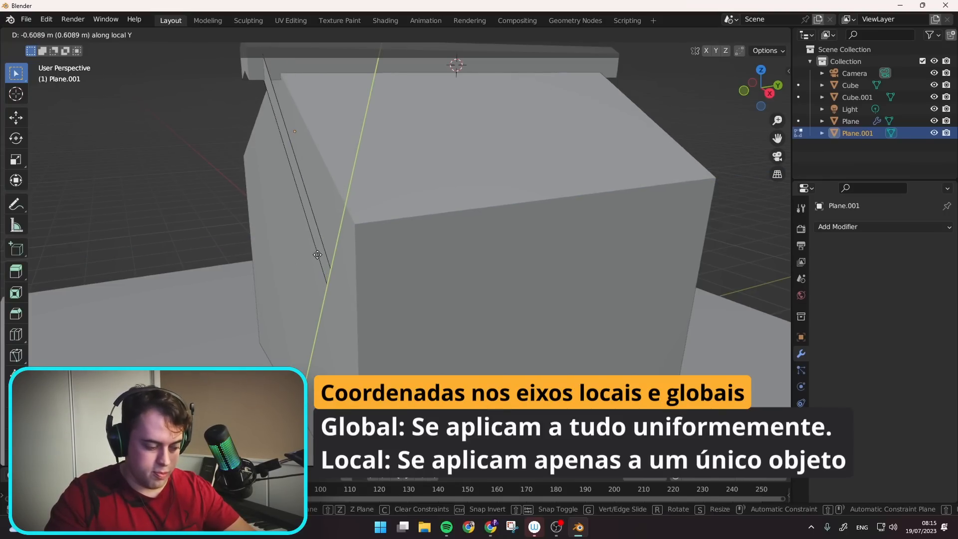
key("g")
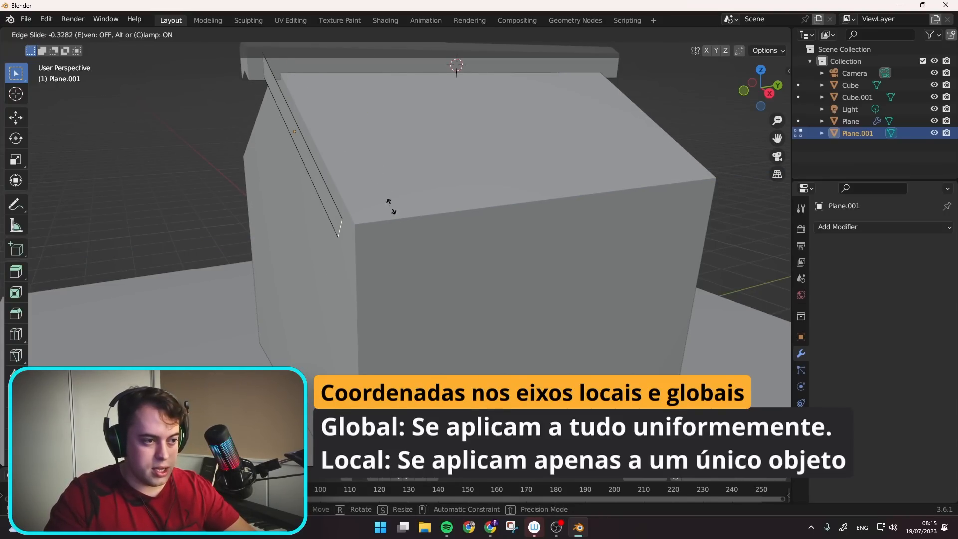
right_click(371, 187)
- Move the strip's lower end edge along its local X axis to extend the strip just past the eave corner
key("g")
key("x")
key("x")
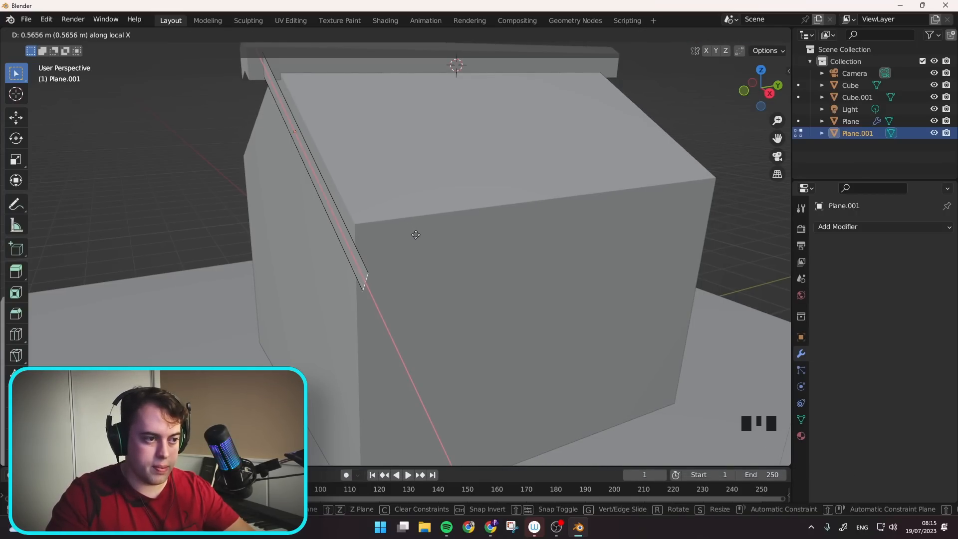
left_click(409, 221)
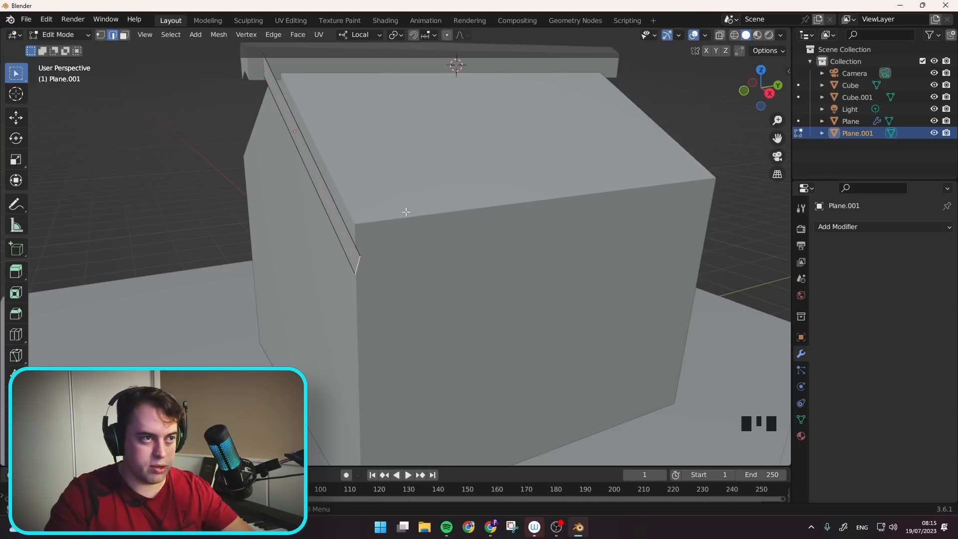
- Set the transform orientation back to Global and return to Object Mode
left_click(370, 35)
left_click(372, 72)
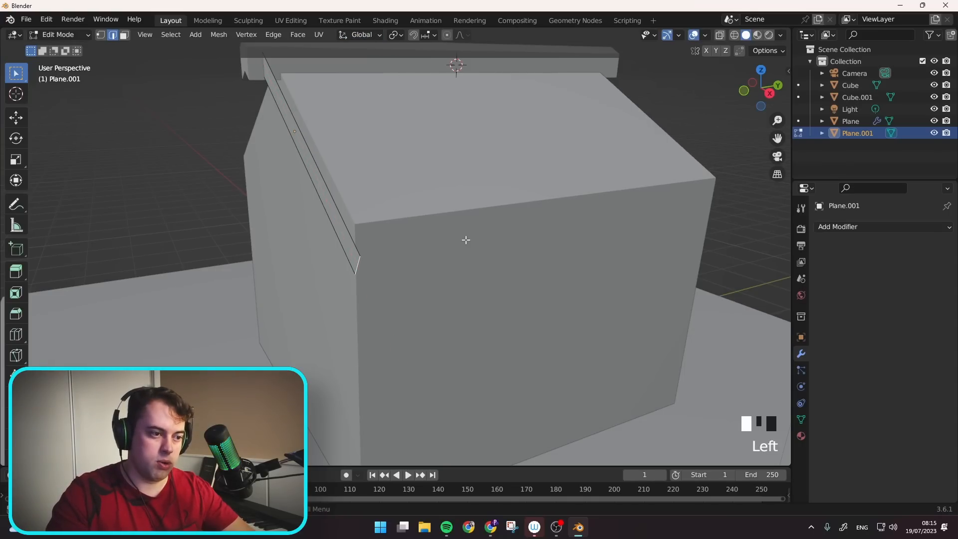
middle_click_drag(408, 235, 368, 217)
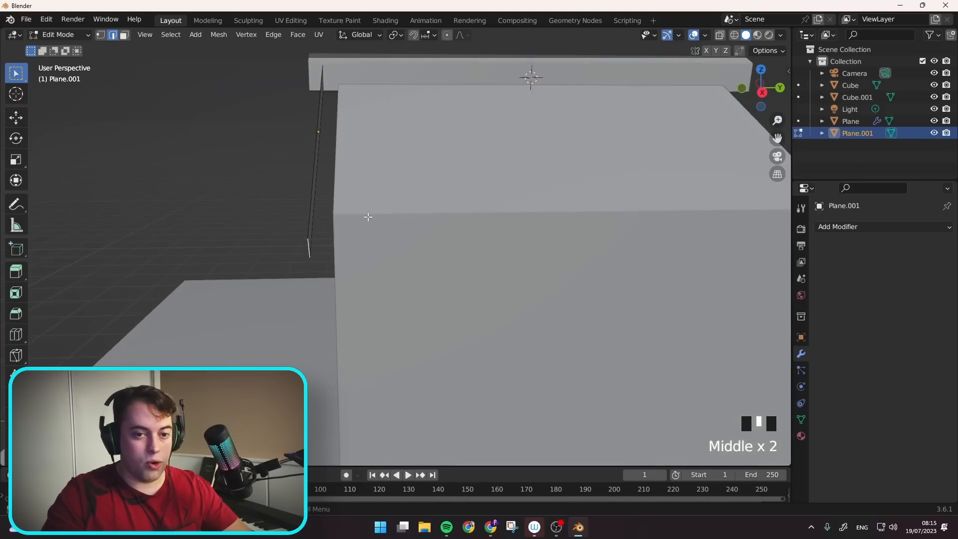
key("Tab")
middle_click_drag(353, 158, 369, 145)
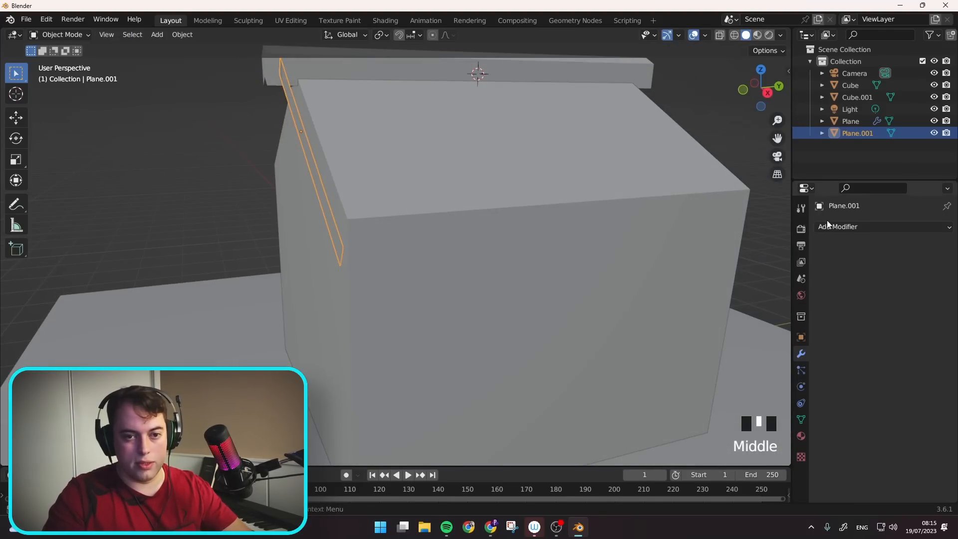
- Add a Solidify modifier to the strip and set its thickness to 1.79 m
left_click(828, 227)
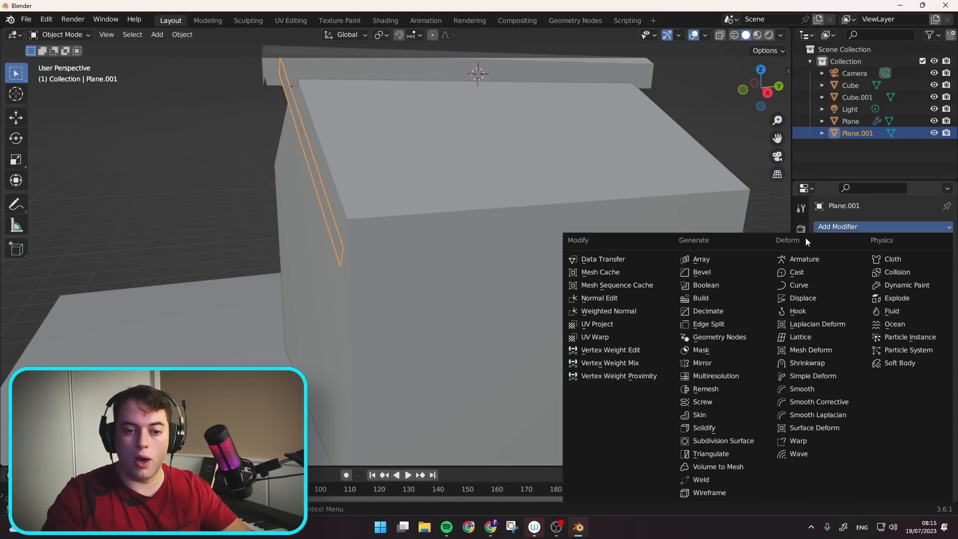
left_click(724, 429)
left_click_drag(898, 278, 918, 278)
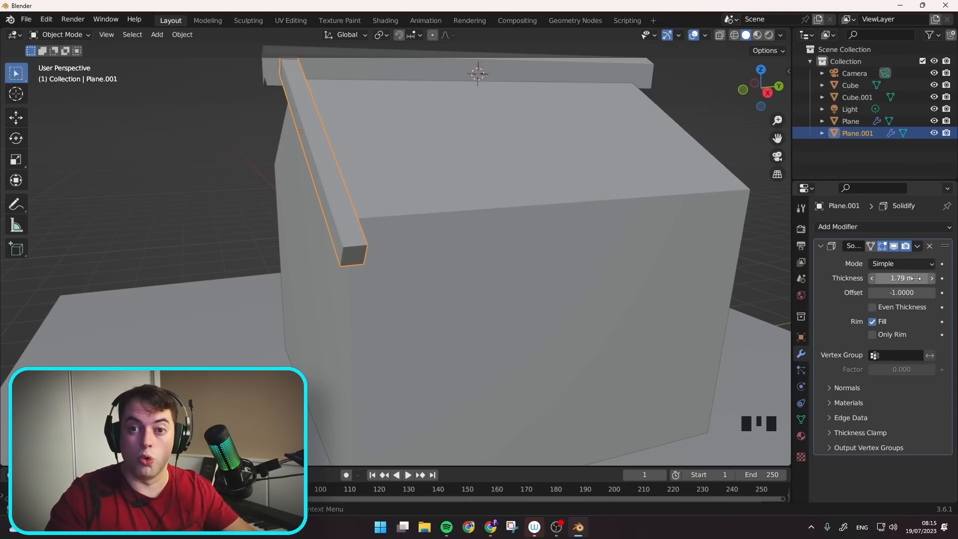
- In Edit Mode, extrude the strip's lower end edge along the Y axis to run across the eave past the far corner
middle_click_drag(650, 278, 396, 212)
key("Tab")
scroll(348, 236, "down", 1)
middle_click_drag(348, 236, 368, 268)
scroll(350, 238, "up", 2)
scroll(365, 263, "down", 2)
key("e")
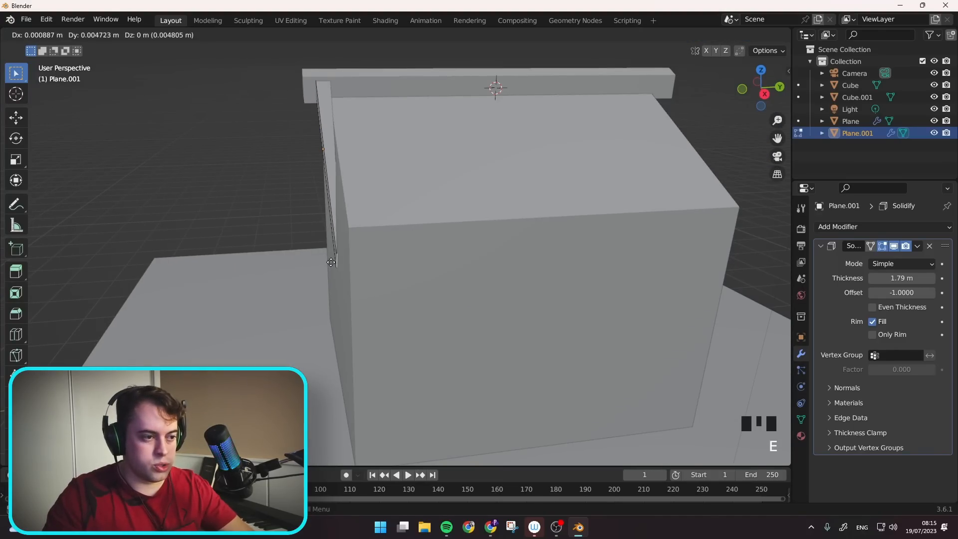
key("x")
key("y")
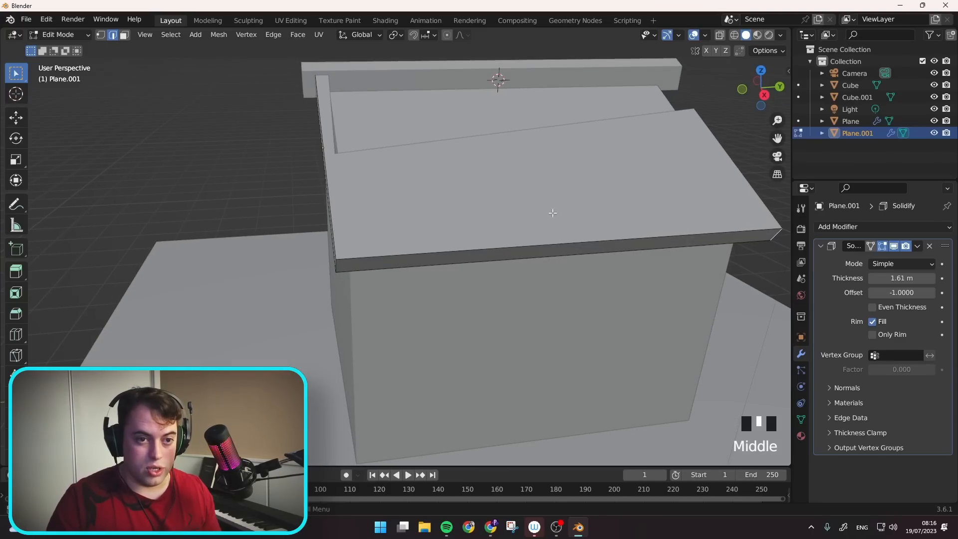
- Enable Even Thickness in the trim's Solidify modifier and reduce the thickness to 0.21 m
middle_click_drag(552, 213, 457, 169)
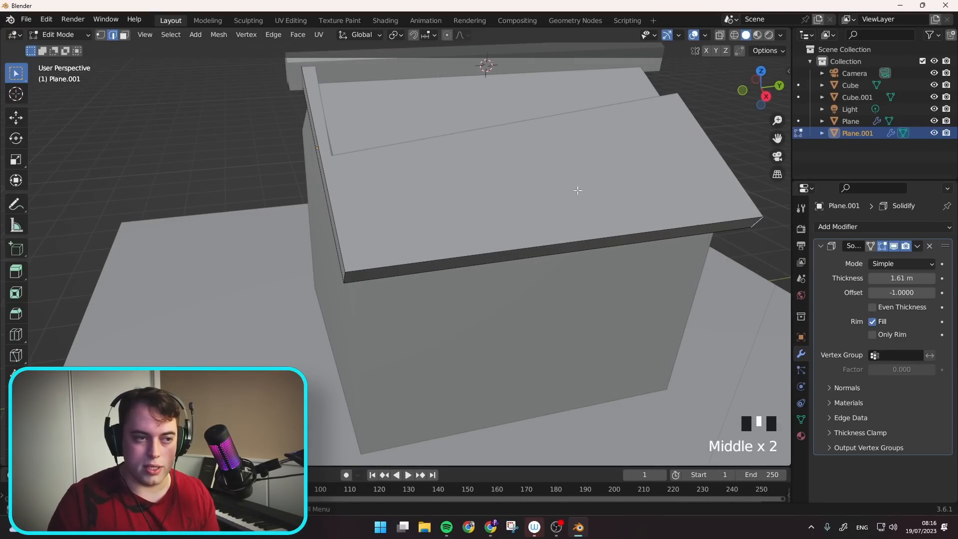
middle_click_drag(312, 73, 409, 141)
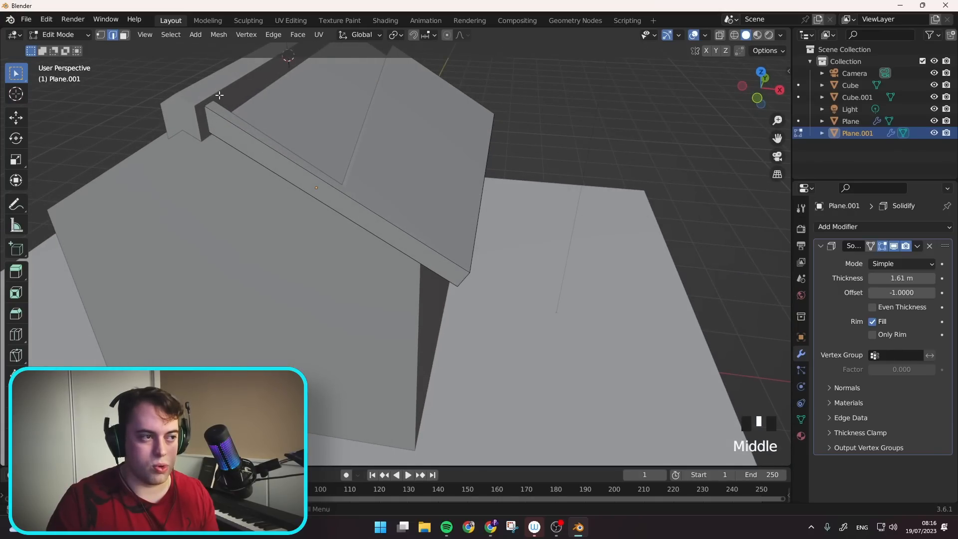
middle_click_drag(415, 184, 330, 163)
middle_click_drag(512, 238, 624, 270)
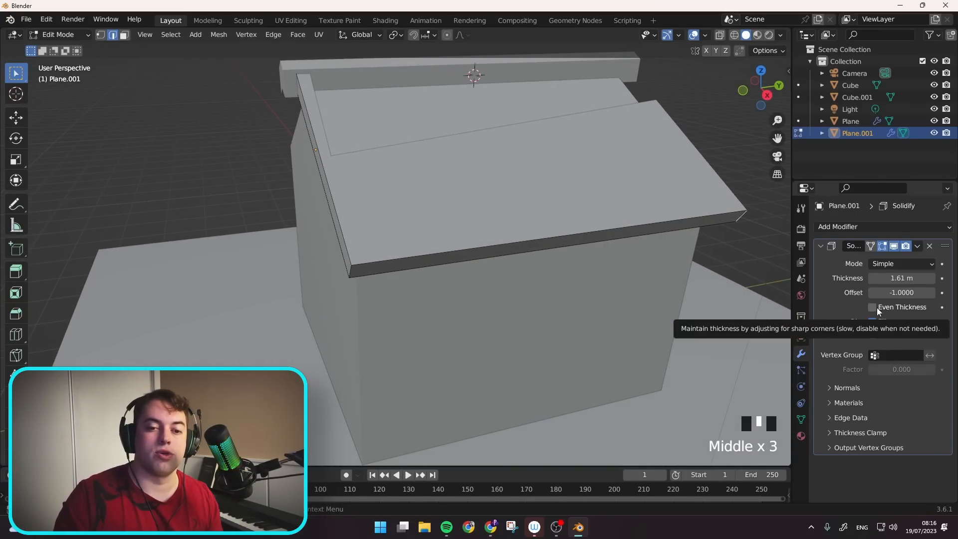
left_click(873, 308)
left_click_drag(886, 278, 836, 278)
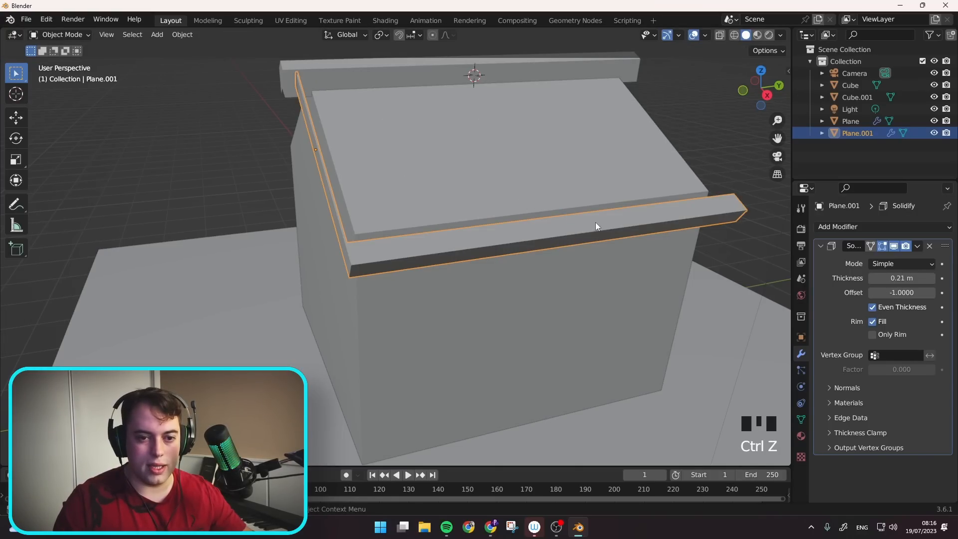
- Apply all transforms to the roof trim object in Object Mode
middle_click_drag(593, 228, 601, 220)
left_click(342, 211)
left_click(330, 205)
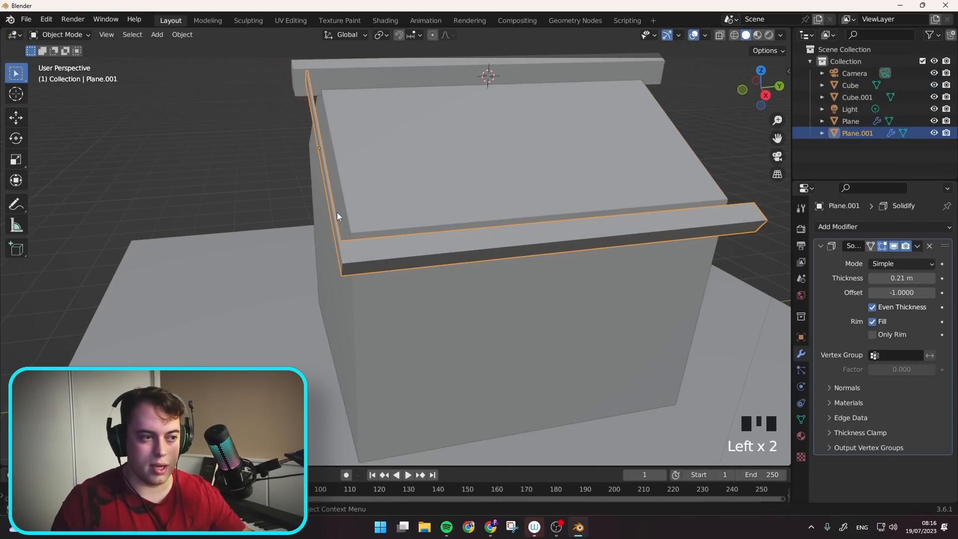
middle_click_drag(520, 262, 411, 217)
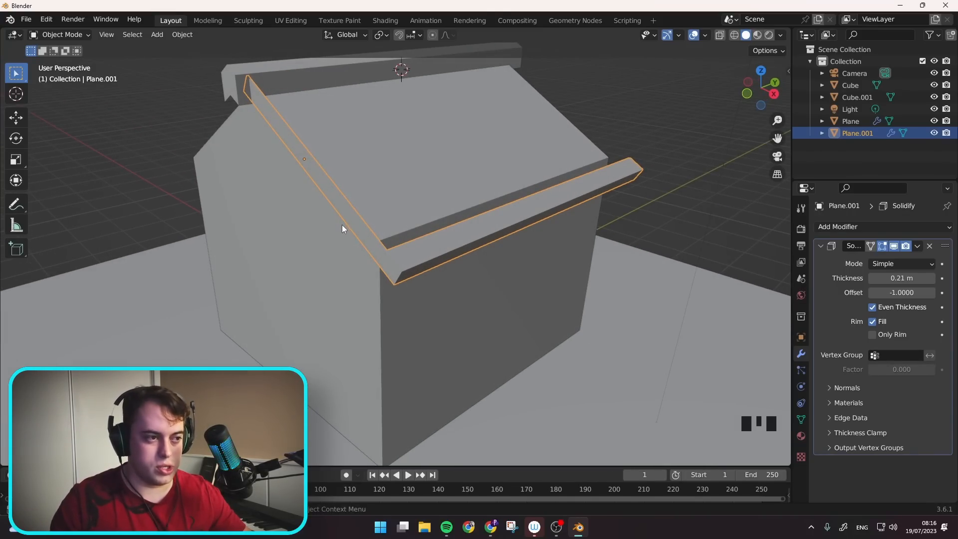
middle_click_drag(343, 225, 334, 230)
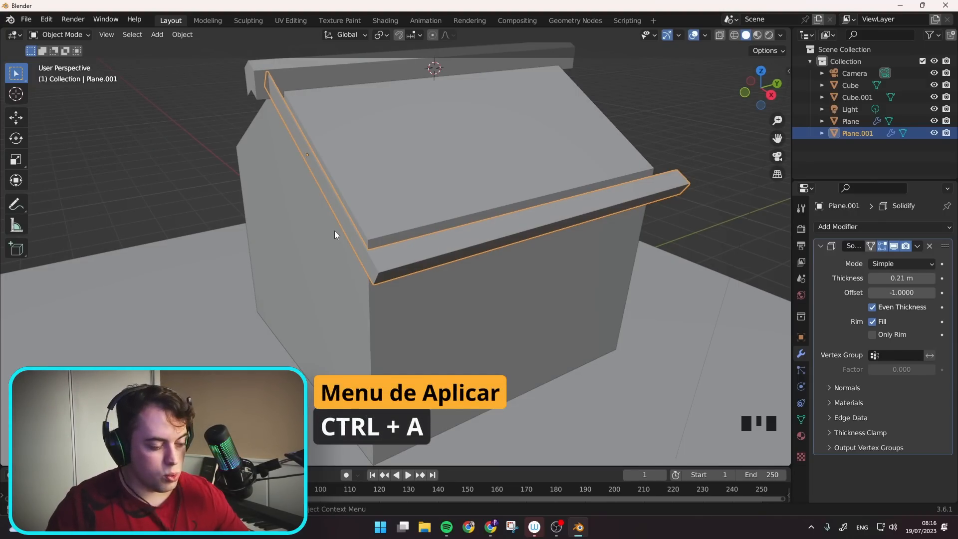
key("ctrl+a")
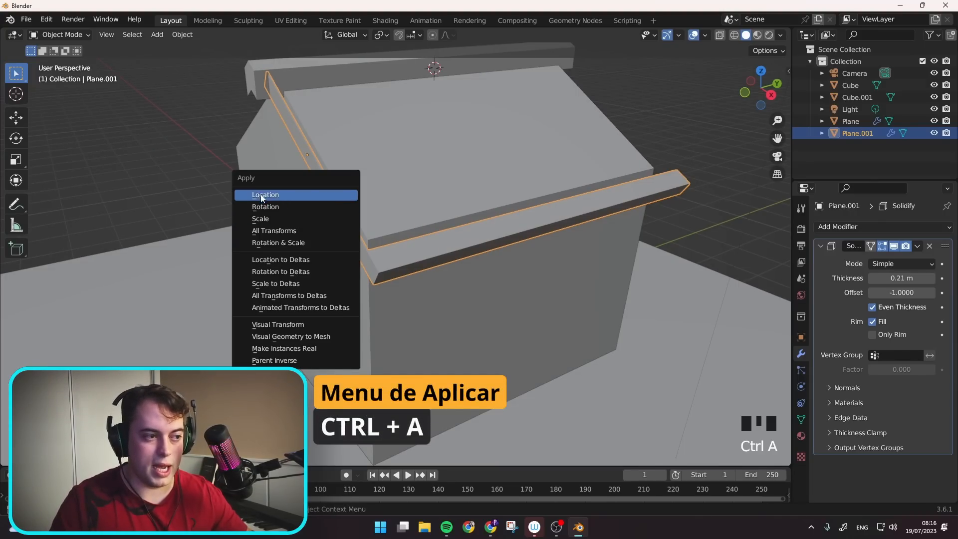
left_click(295, 230)
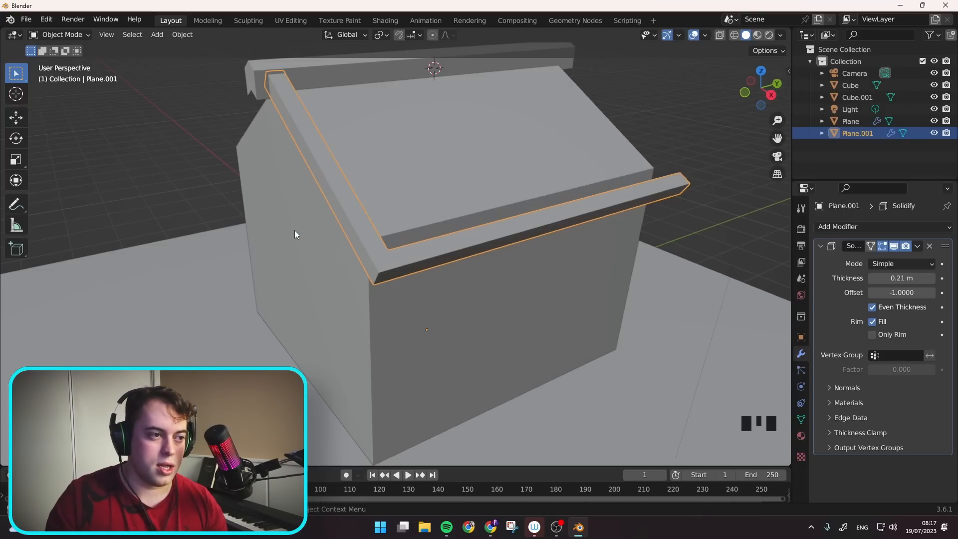
- Compare the trim's corner with Even Thickness off and on, leaving the option enabled
mouse_move(295, 229)
middle_mouse_down()
mouse_move(310, 221)
mouse_move(286, 217)
middle_mouse_up()
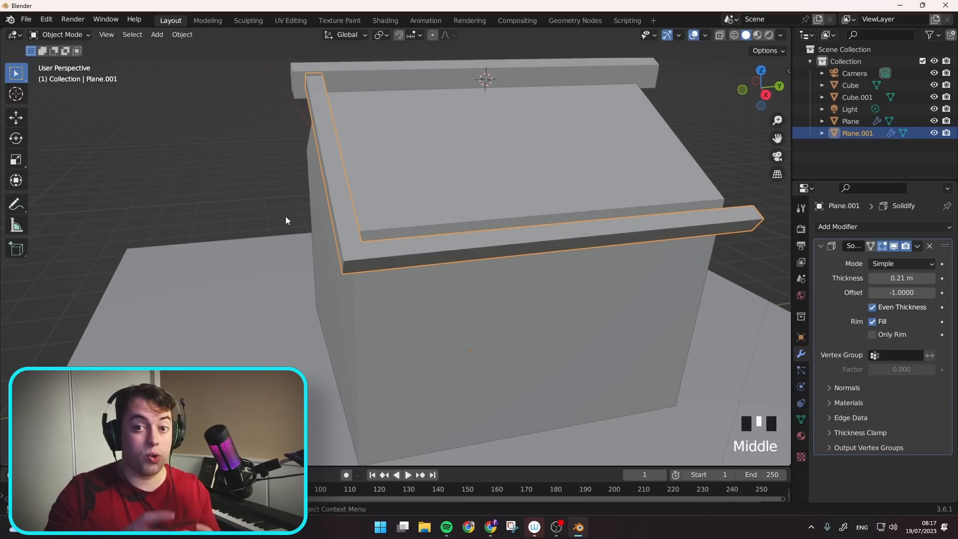
middle_click_drag(361, 226, 515, 285)
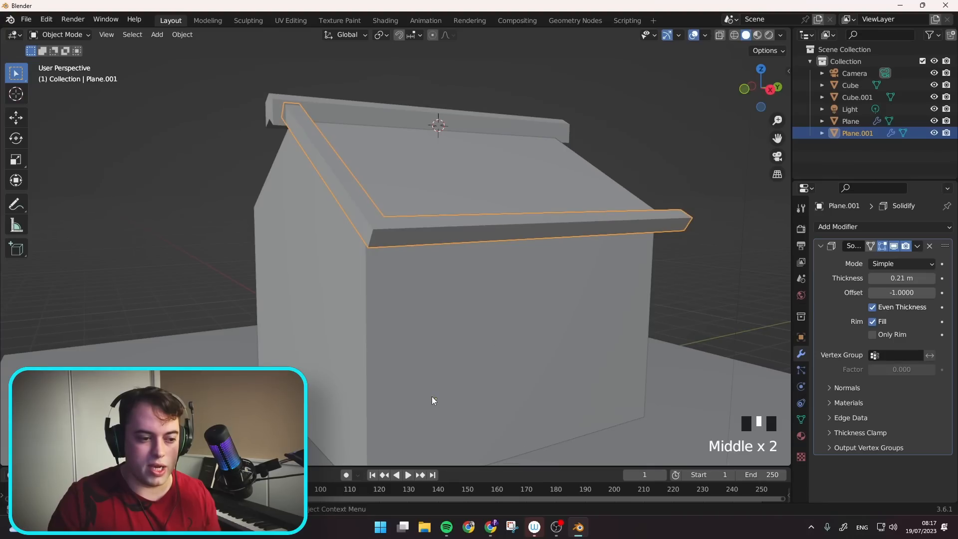
middle_click_drag(433, 401, 432, 408)
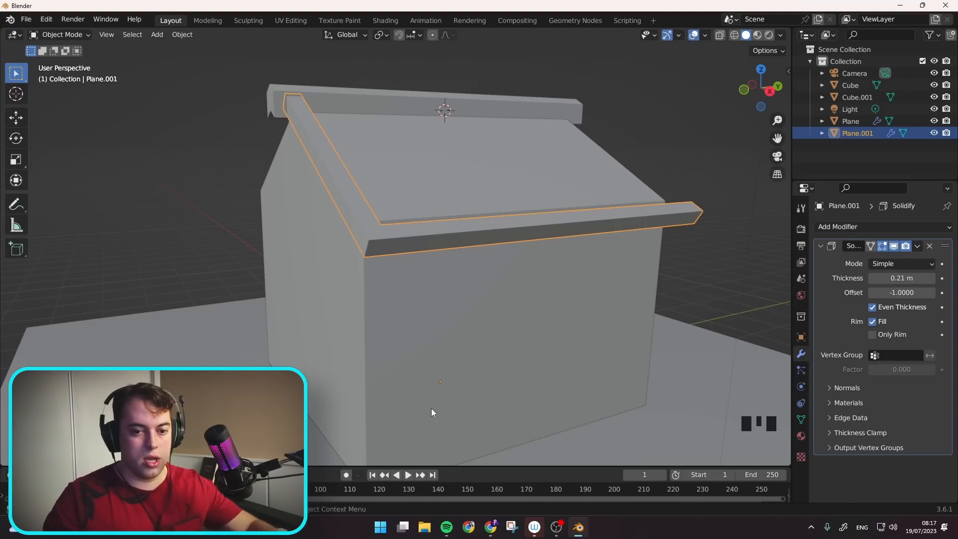
middle_click_drag(668, 295, 618, 287)
left_click(872, 307)
left_click(873, 307)
left_click(872, 307)
middle_click_drag(438, 242, 724, 193)
left_click(873, 306)
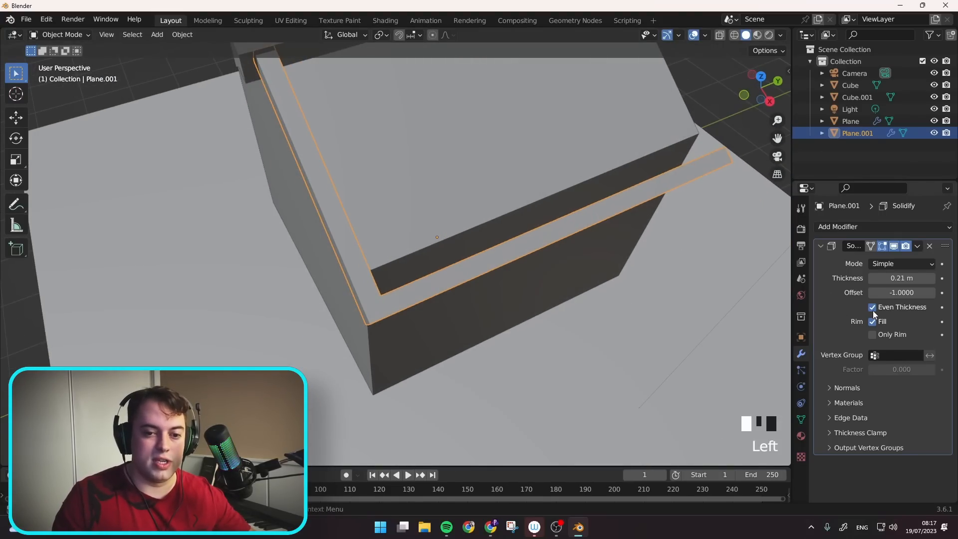
- In Edit Mode, move the eave strip's far end edge along the Y axis to extend it past the roof corner
middle_click_drag(521, 246, 530, 224)
key("Tab")
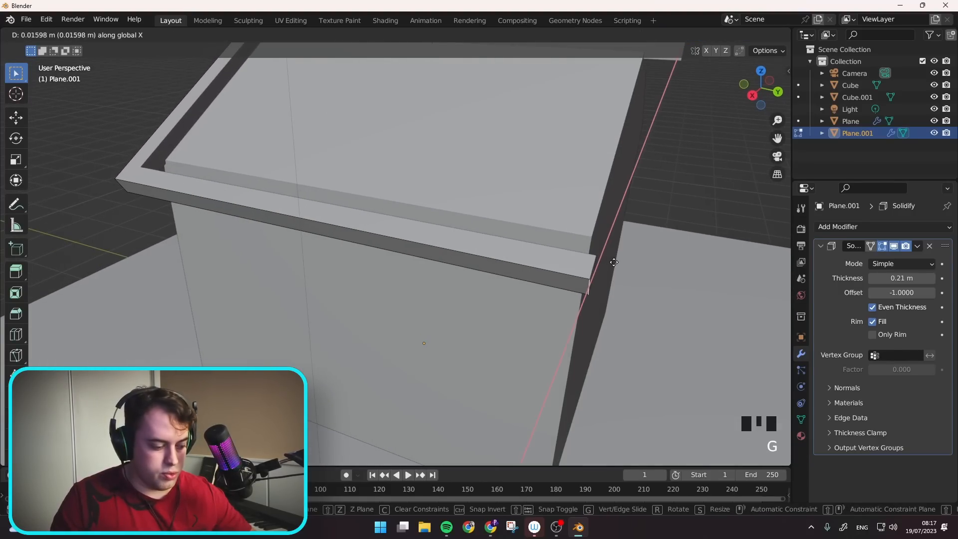
key("y")
left_click(631, 265)
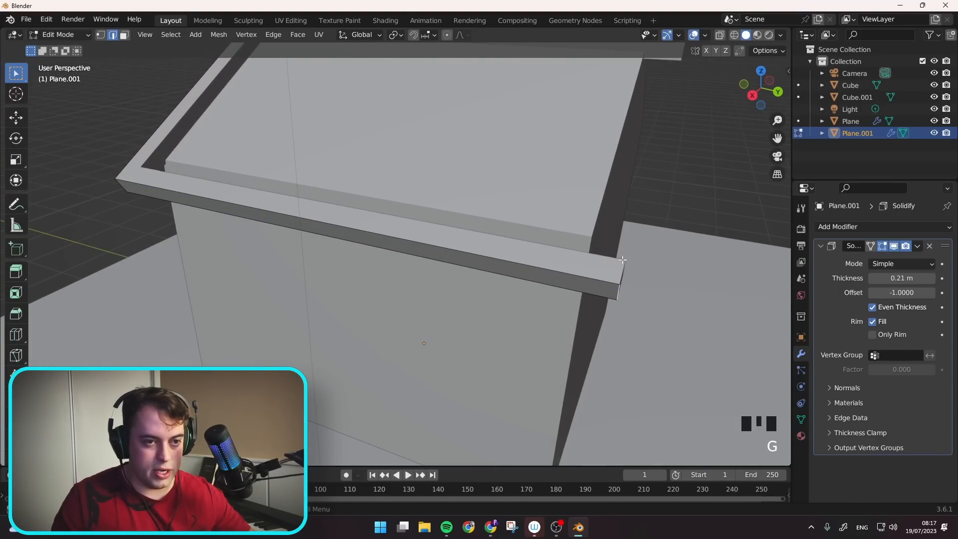
- Try to extrude the eave strip's end edge freely up the roof slope to the ridge, and undo it
middle_click_drag(661, 239, 616, 235)
scroll(614, 236, "down", 2)
middle_click_drag(561, 202, 532, 196)
key("e")
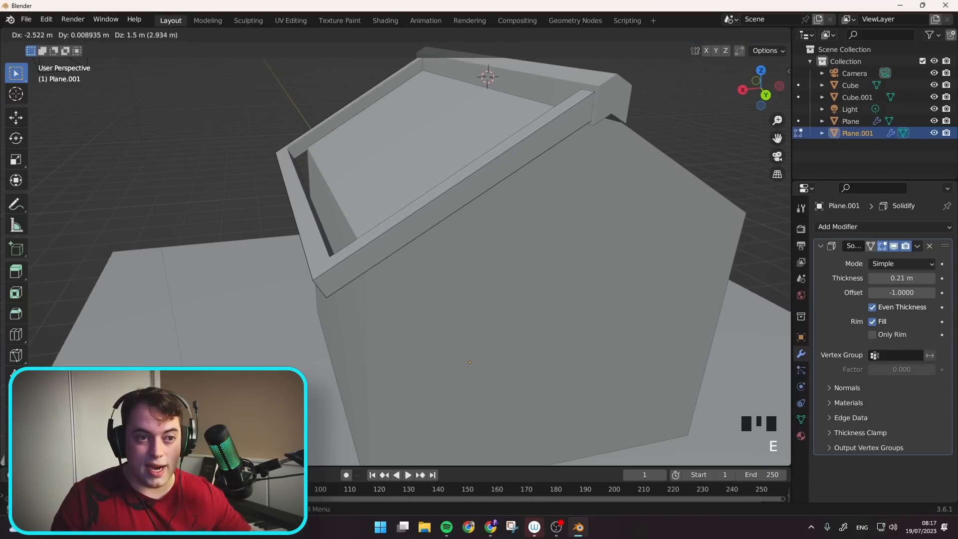
key("ctrl+z")
key("ctrl+z")
key("ctrl+z")
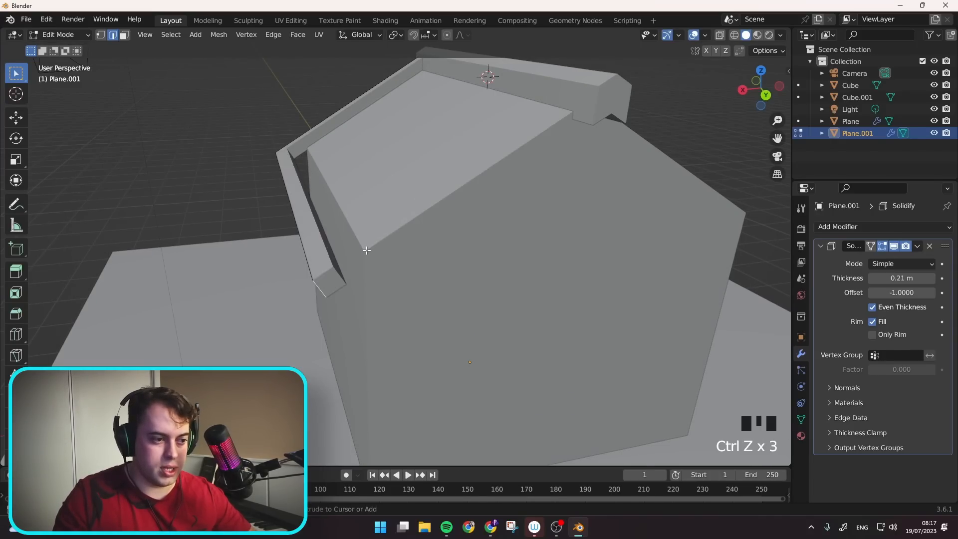
- In the back wireframe view, extrude the eave strip's end edge about 2.94 m up the roof slope into the ridge bar, and return to solid shading
key("KP_1")
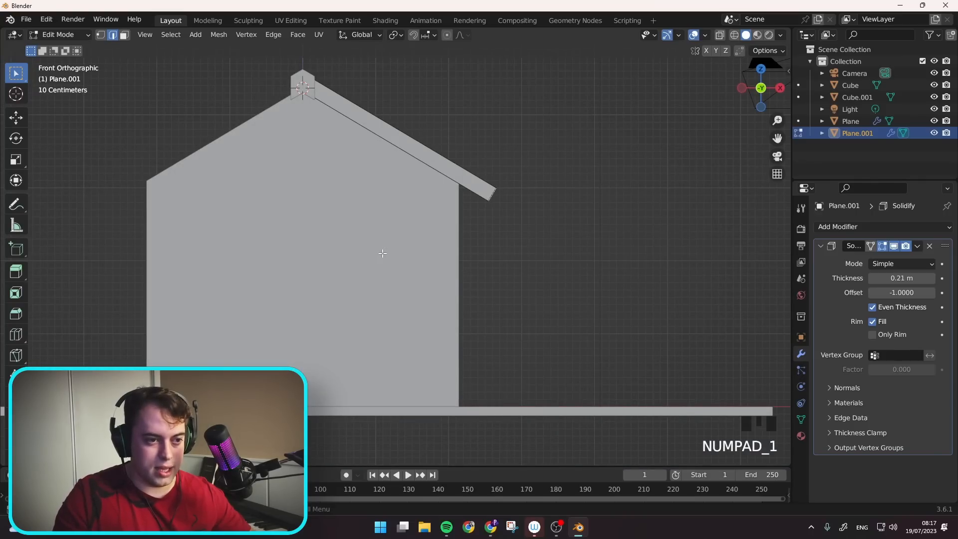
key("ctrl+KP_1")
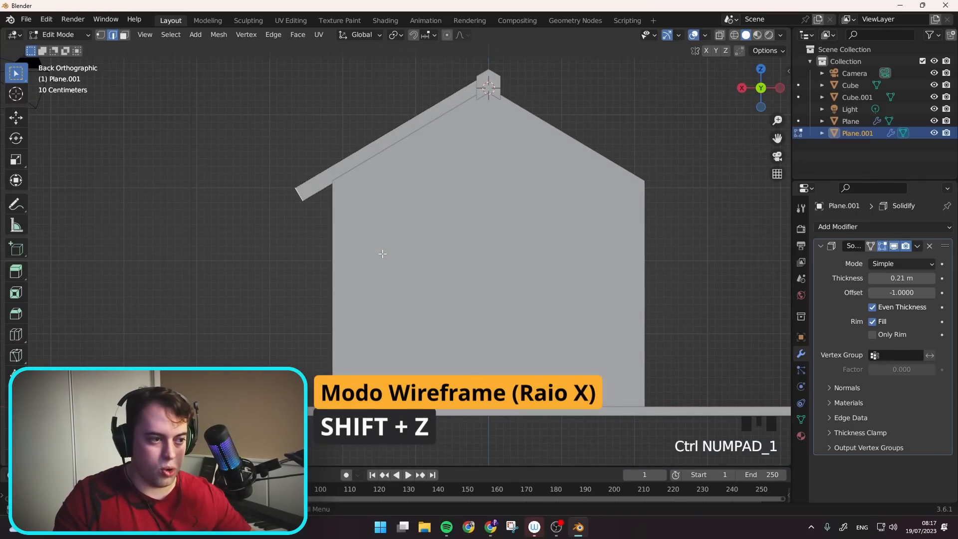
key("shift+z")
key("shift+z")
key("shift+z")
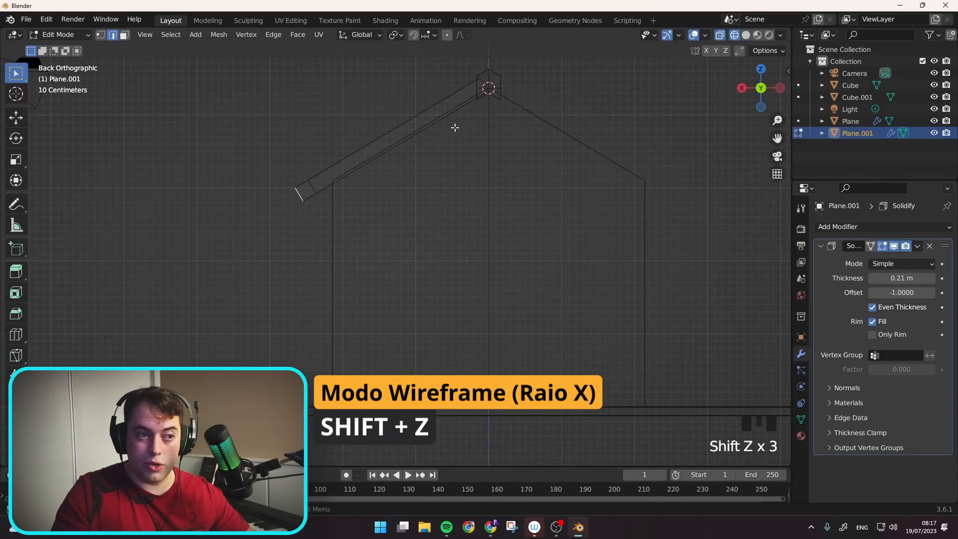
key("e")
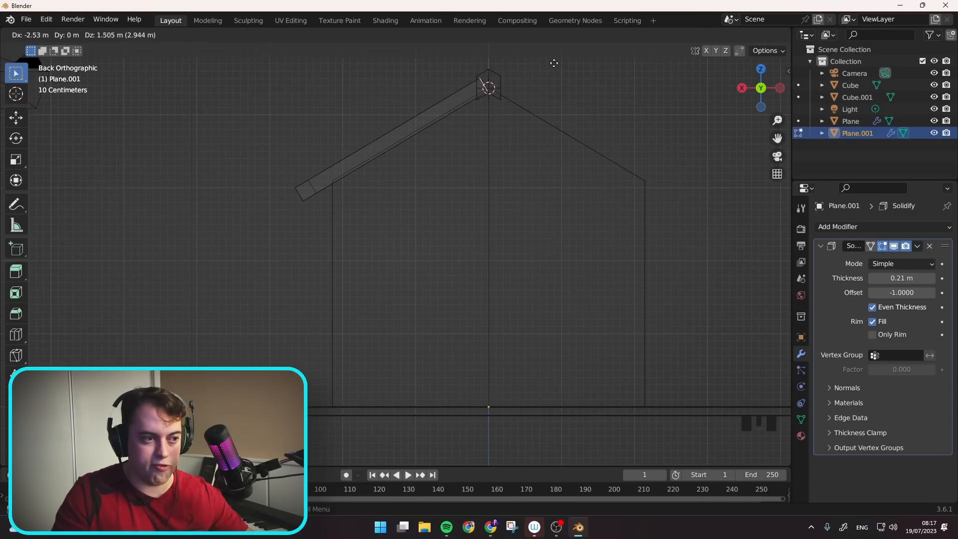
left_click(554, 63)
mouse_move(378, 128)
middle_mouse_down()
mouse_move(436, 139)
mouse_move(554, 128)
mouse_move(420, 139)
mouse_move(475, 150)
middle_mouse_up()
key("shift+z")
- Collapse the Solidify settings and add a Bevel modifier to the roof trim in Object Mode
middle_click_drag(538, 147, 531, 146)
middle_click_drag(506, 220, 471, 180)
scroll(471, 180, "down", 1)
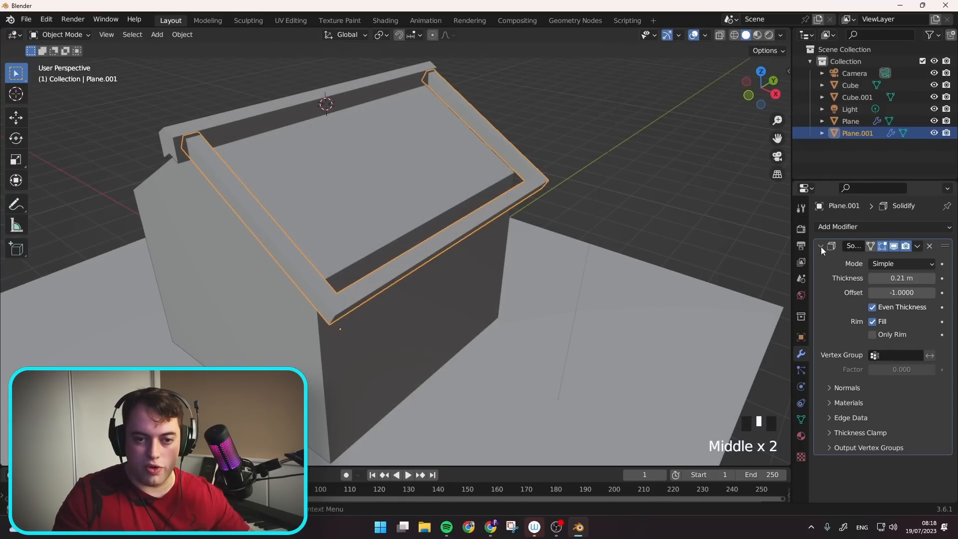
left_click(822, 246)
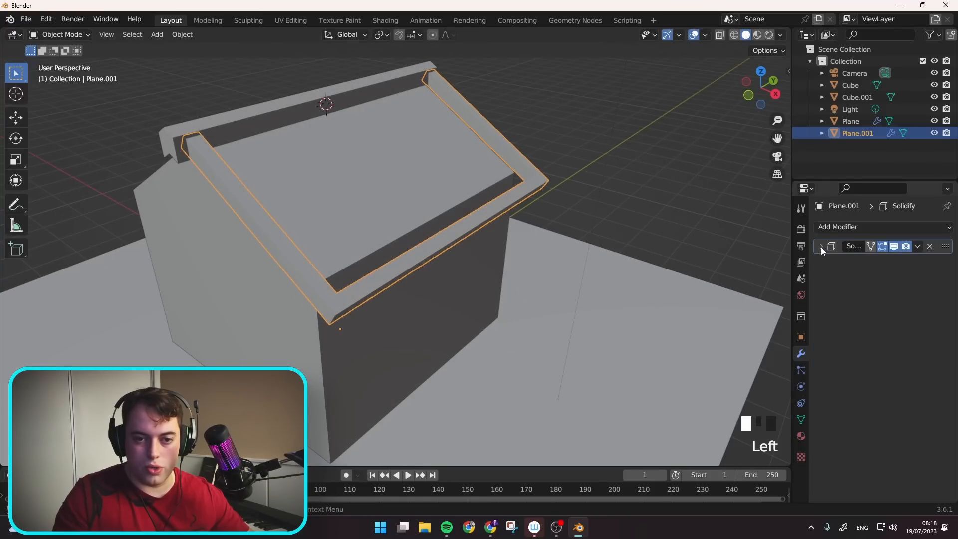
left_click(863, 227)
left_click(713, 272)
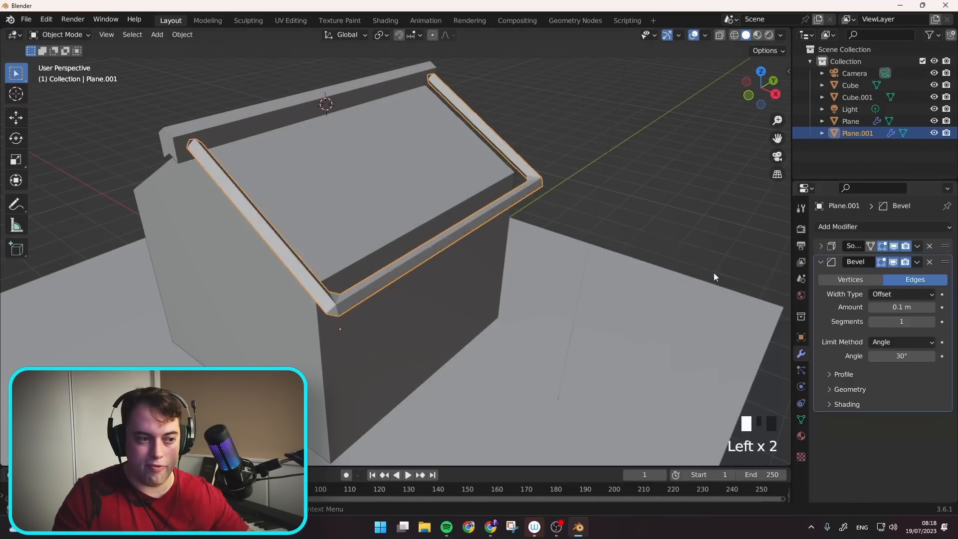
scroll(421, 251, "up", 2)
middle_click_drag(421, 254, 469, 282)
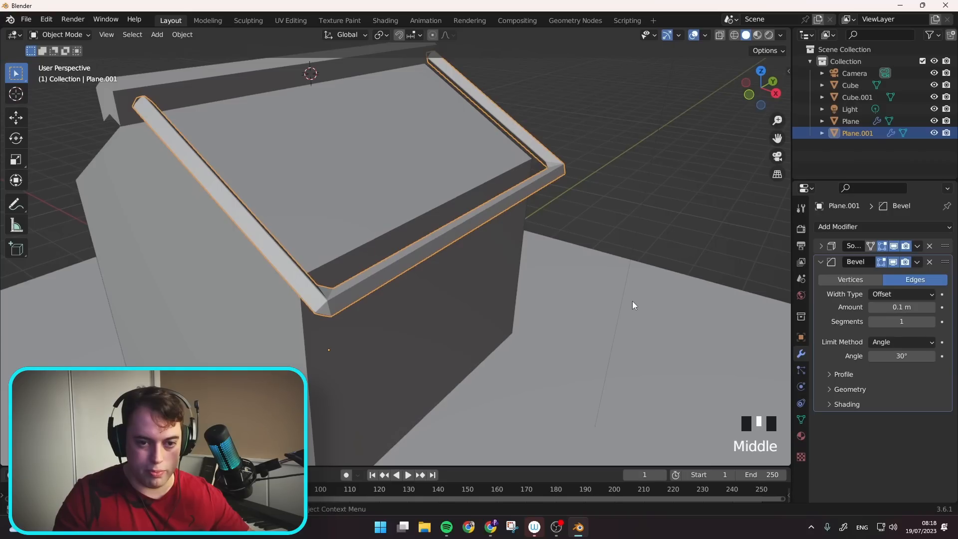
- Set the trim's bevel amount to 0.001 m and its segments to 2
left_click(894, 307)
left_click(895, 307)
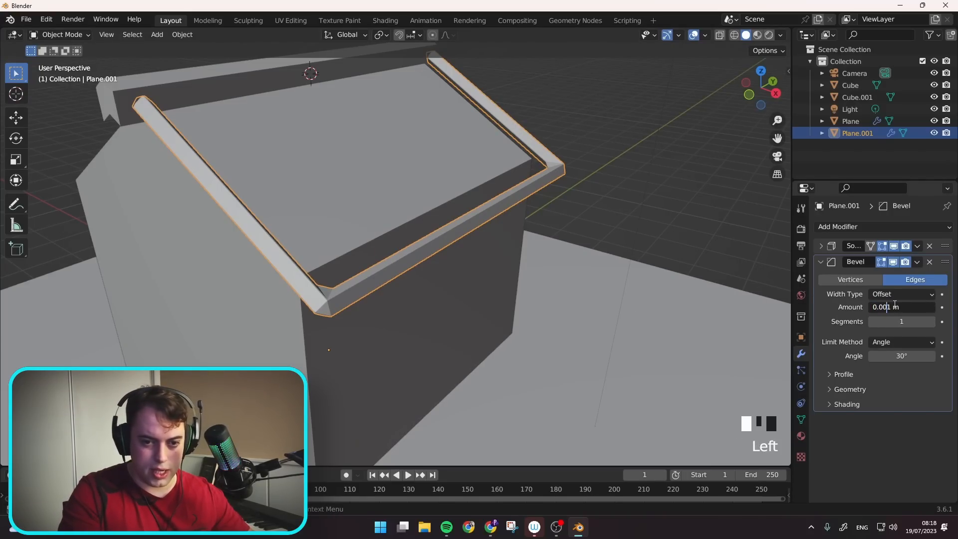
key("Return")
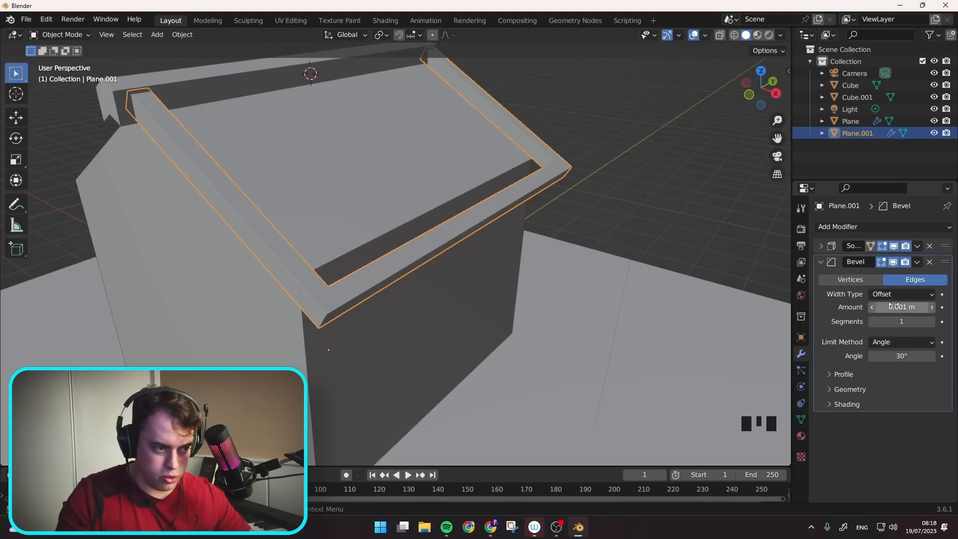
mouse_move(901, 321)
left_mouse_down()
mouse_move(919, 322)
mouse_move(907, 321)
left_mouse_up()
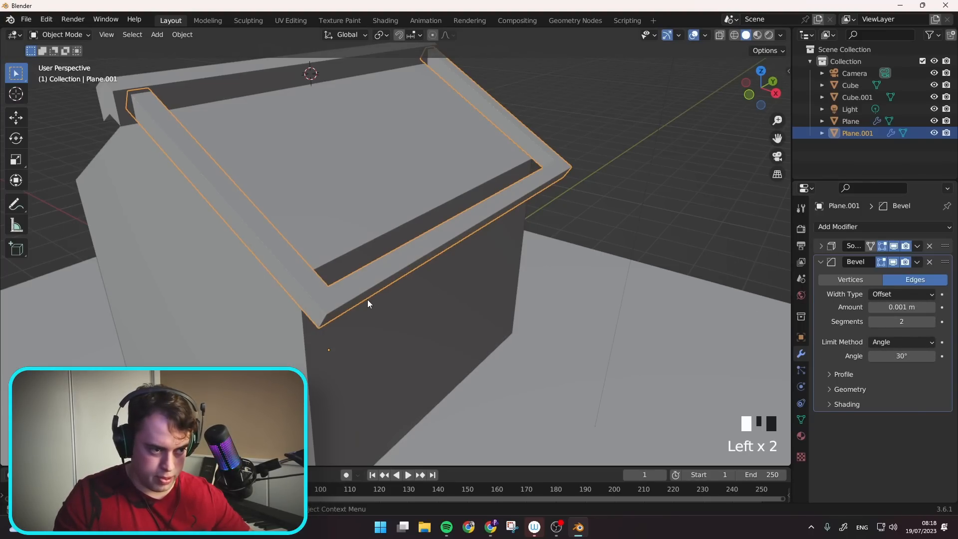
- Increase the trim's bevel amount to 0.005 m
scroll(371, 298, "up", 2)
left_click(892, 307)
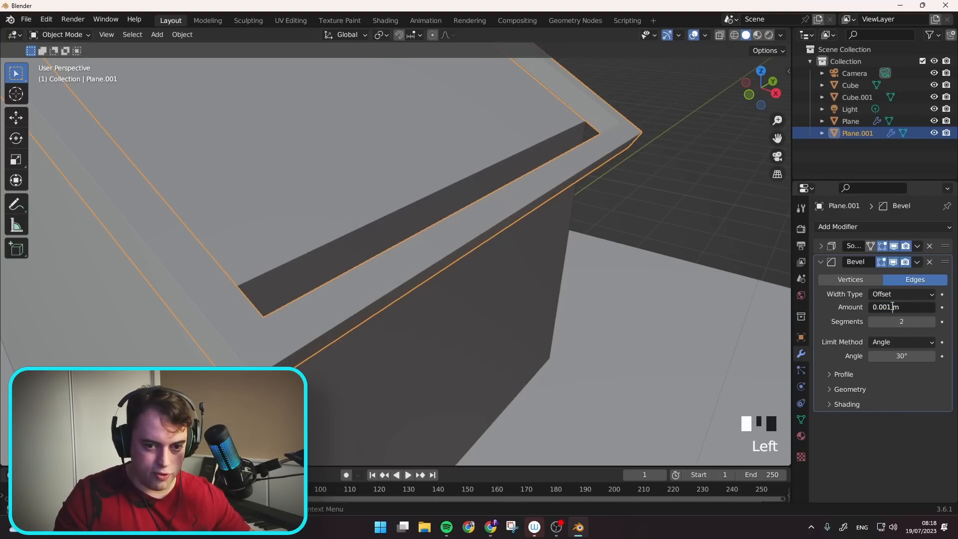
key("Right")
key("Right")
key("Right")
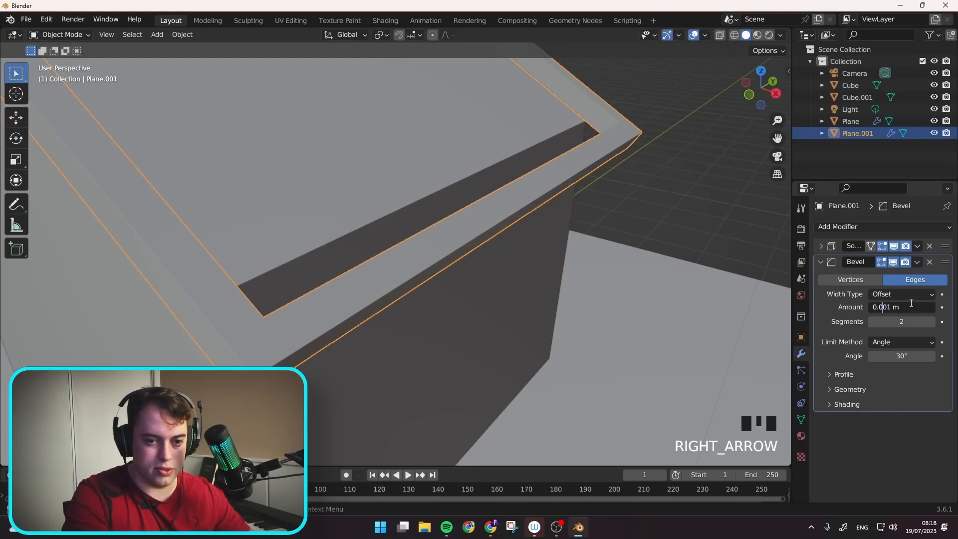
type("5")
key("Return")
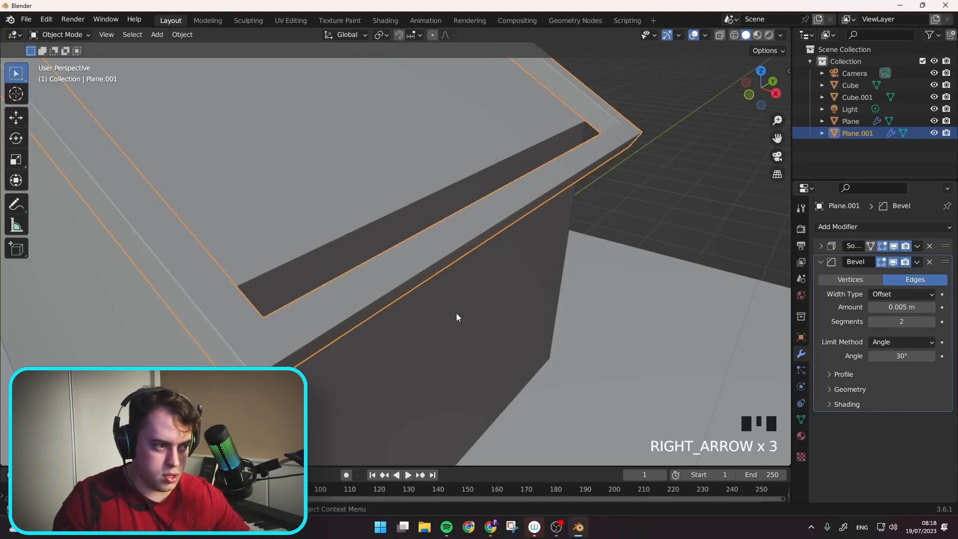
- Try to duplicate the roof trim and rotate the copy about the global Z axis onto the opposite slope
scroll(325, 331, "down", 2)
middle_click_drag(325, 331, 496, 212)
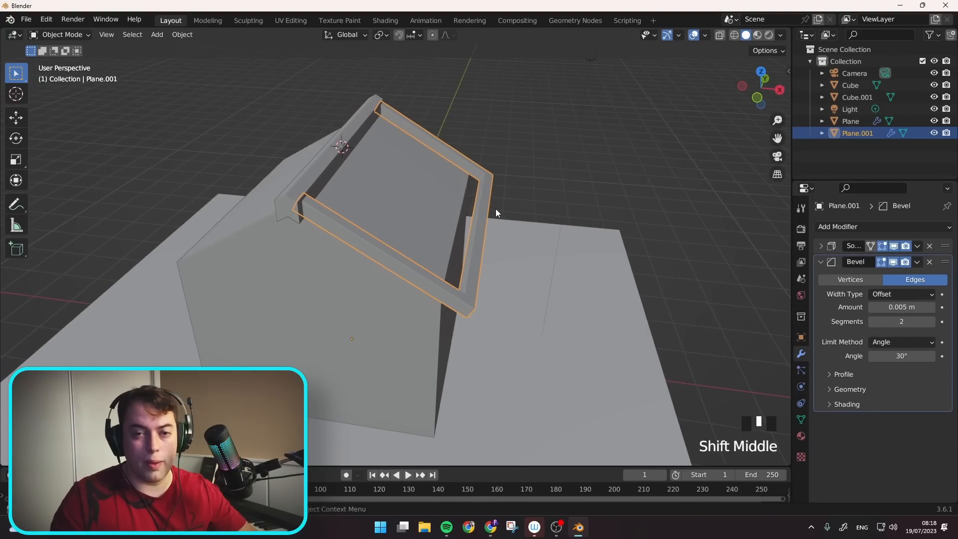
key("shift+d")
key("r")
key("z")
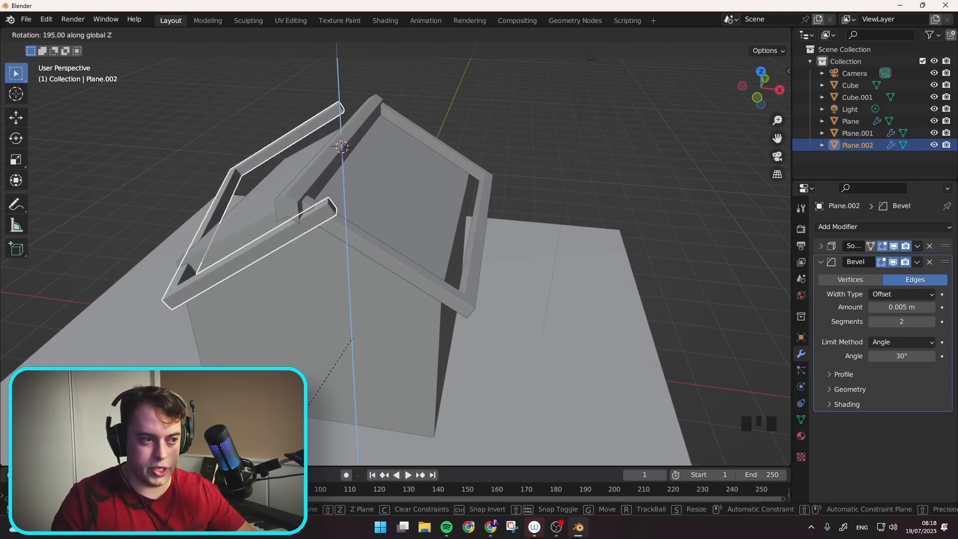
key("g")
key("Escape")
key("ctrl+z")
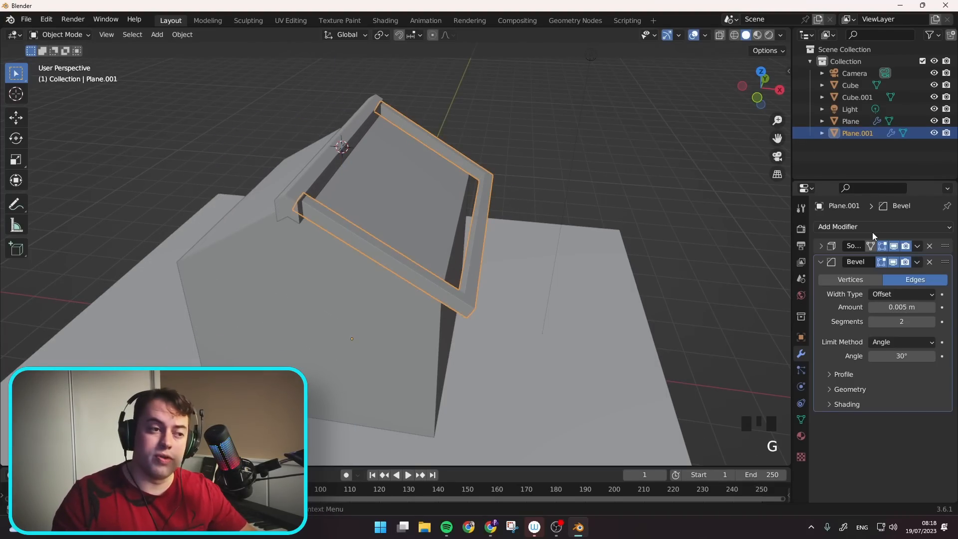
- Add a Mirror modifier on the X axis to the roof trim, using the house body Cube as the mirror object
left_click(844, 231)
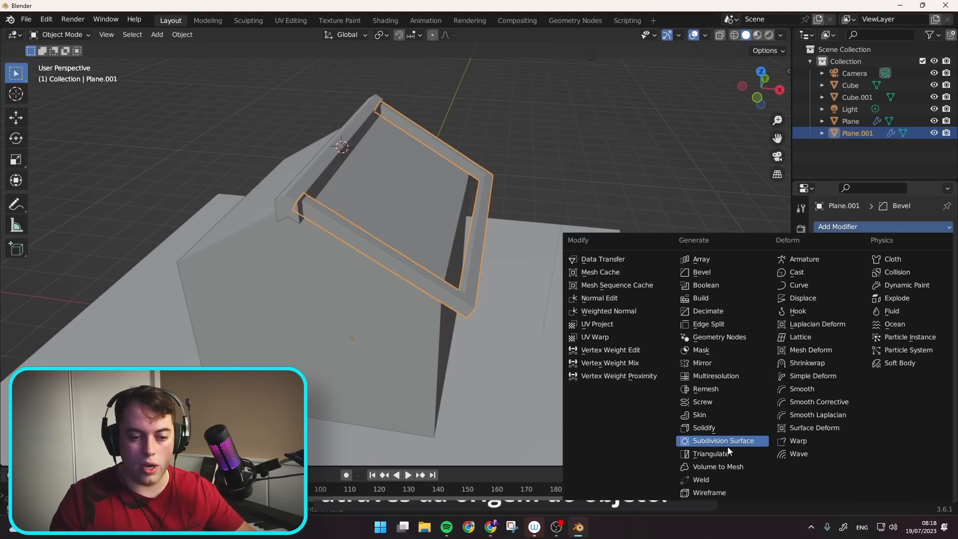
left_click(711, 364)
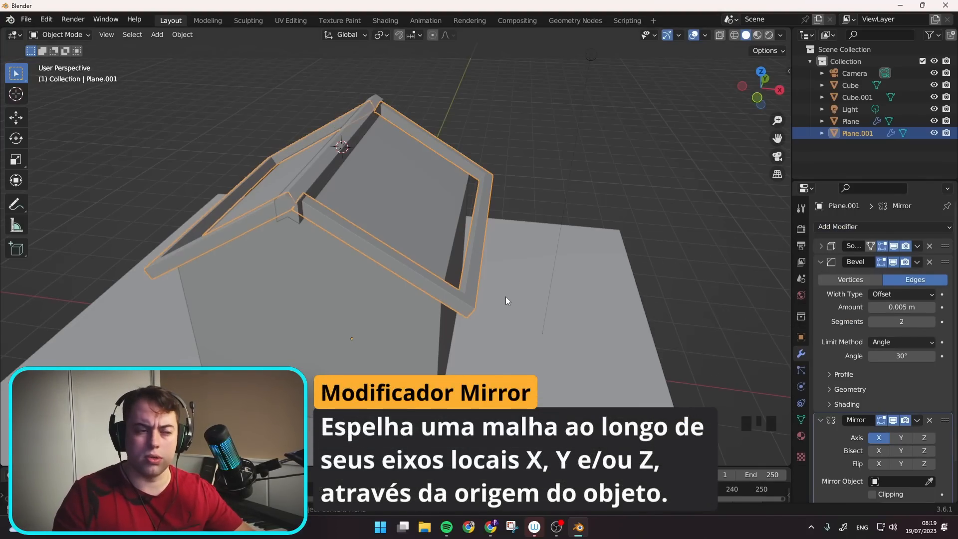
middle_click_drag(505, 299, 435, 270)
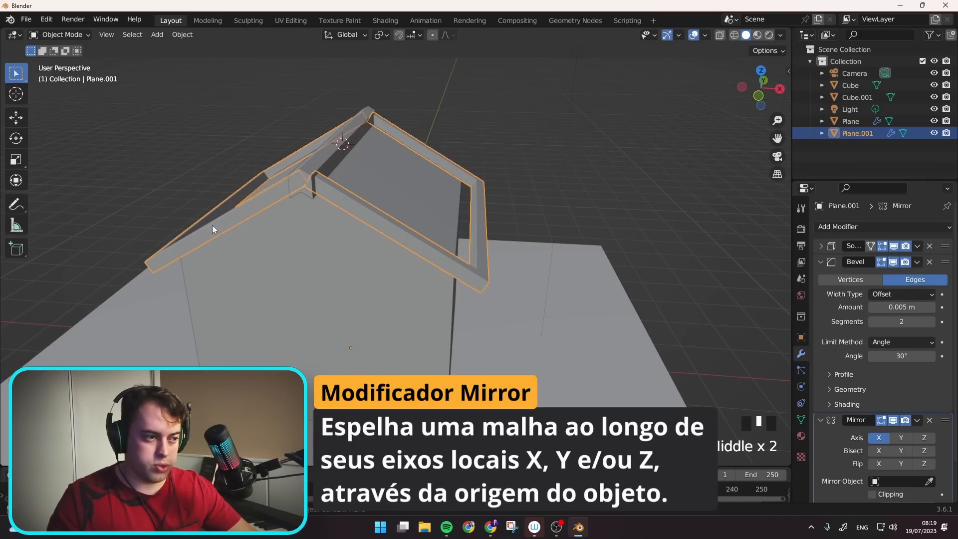
middle_click_drag(334, 334, 396, 217)
middle_click_drag(329, 187, 392, 251)
scroll(888, 436, "down", 3)
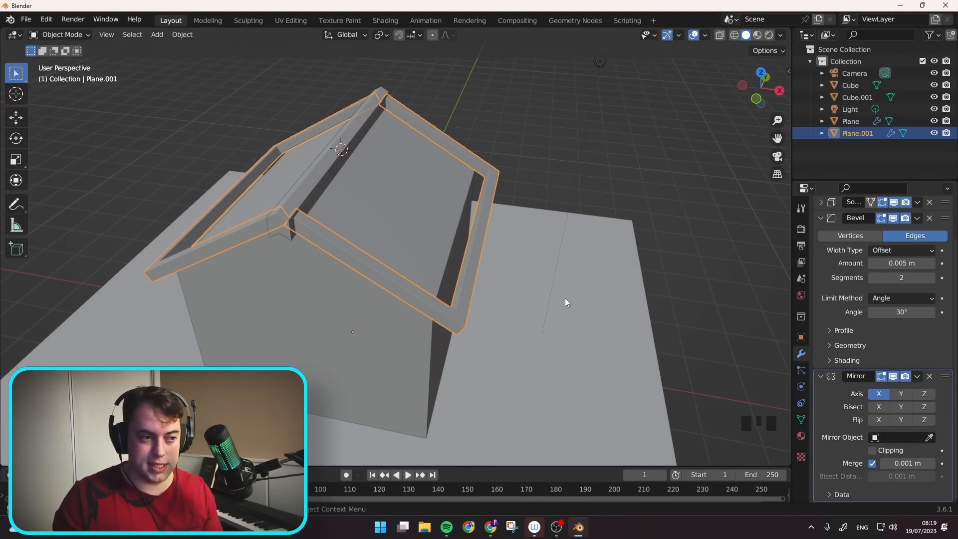
middle_click_drag(534, 289, 507, 286)
middle_click_drag(358, 324, 403, 206)
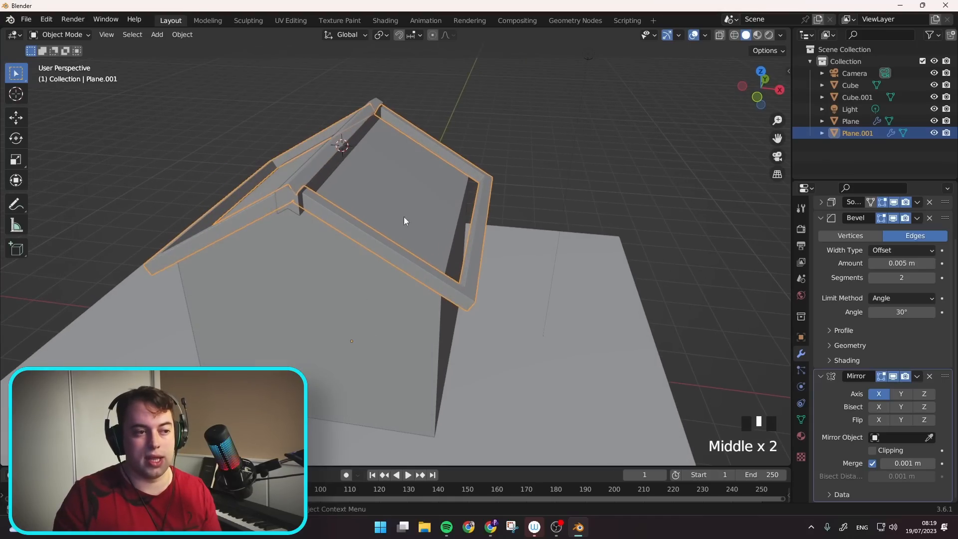
left_click(930, 437)
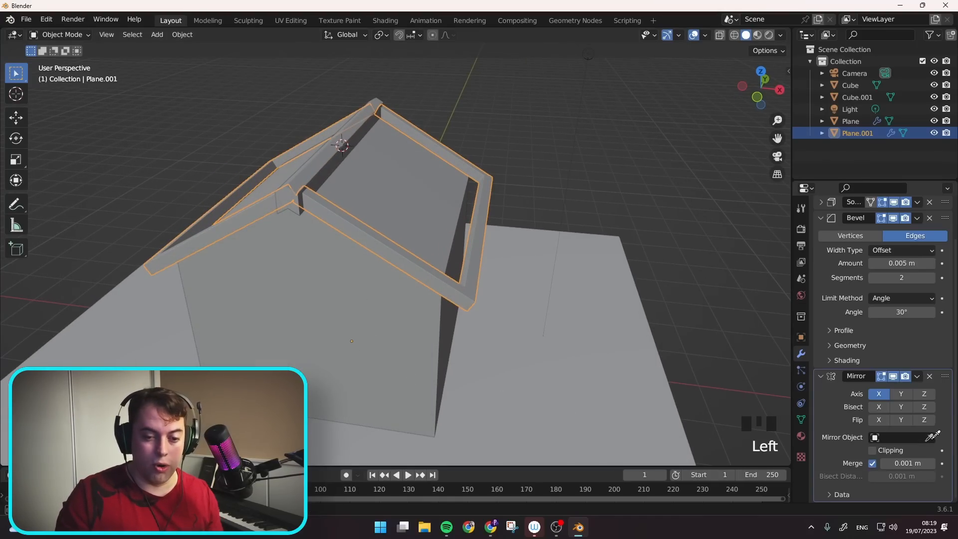
left_click(377, 320)
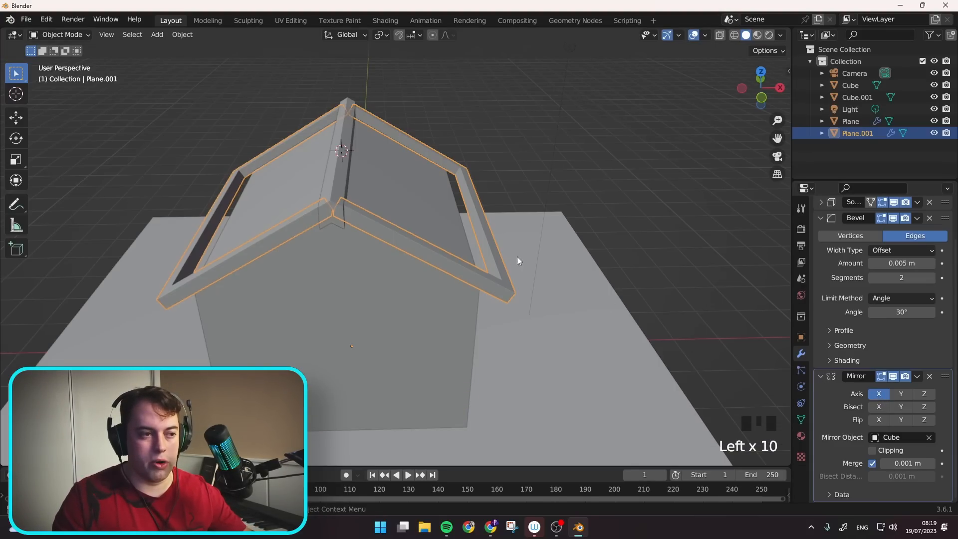
- Try mirroring the roof trim along the Z axis as well, and switch that axis back off
left_click(922, 394)
middle_click_drag(699, 320, 479, 375)
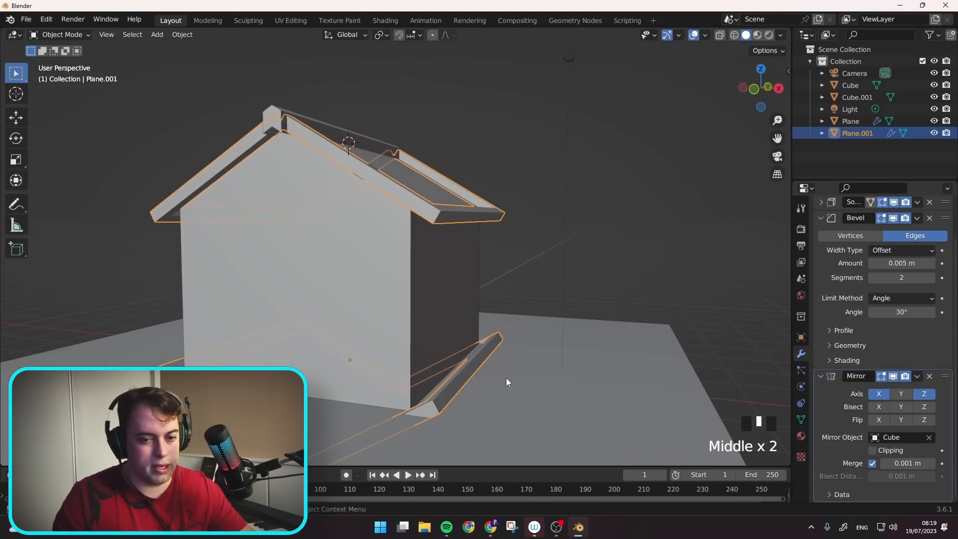
left_click(924, 395)
- Add a plane, move it onto the right roof slope in front wireframe view, and rotate it 30° to match the pitch
middle_click_drag(549, 250, 472, 173)
scroll(499, 203, "up", 2)
middle_click_drag(410, 168, 469, 168)
key("shift+a")
mouse_move(469, 169)
left_click(511, 168)
key("KP_1")
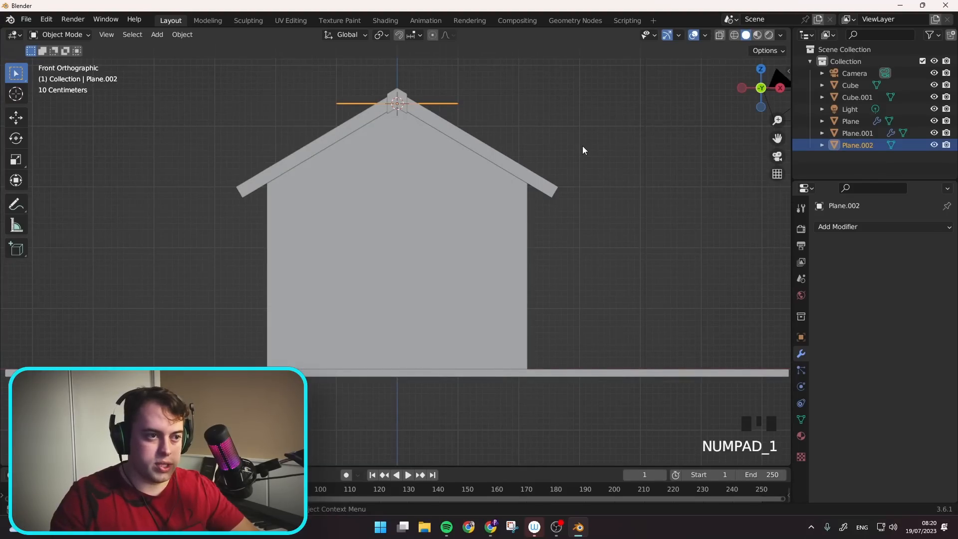
key("shift+z")
key("g")
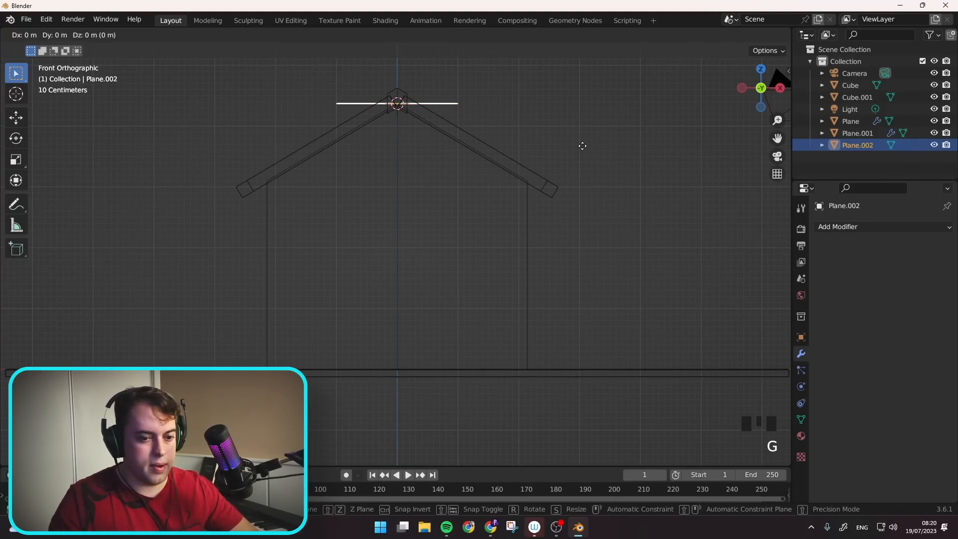
left_click(658, 182)
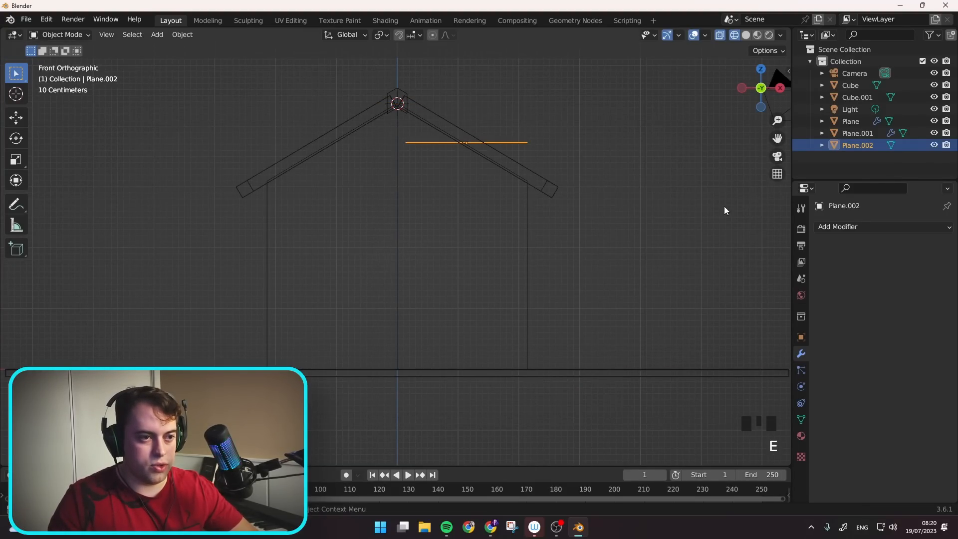
key("r")
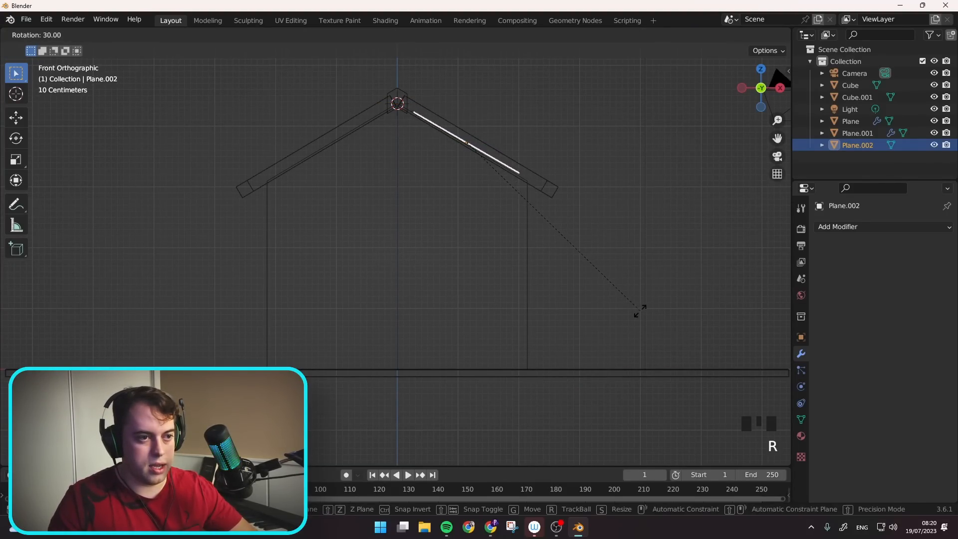
left_click(635, 313)
- Scale up the new plane along the roof slope, adjust its position inside the trim, and return to solid shading
key("s")
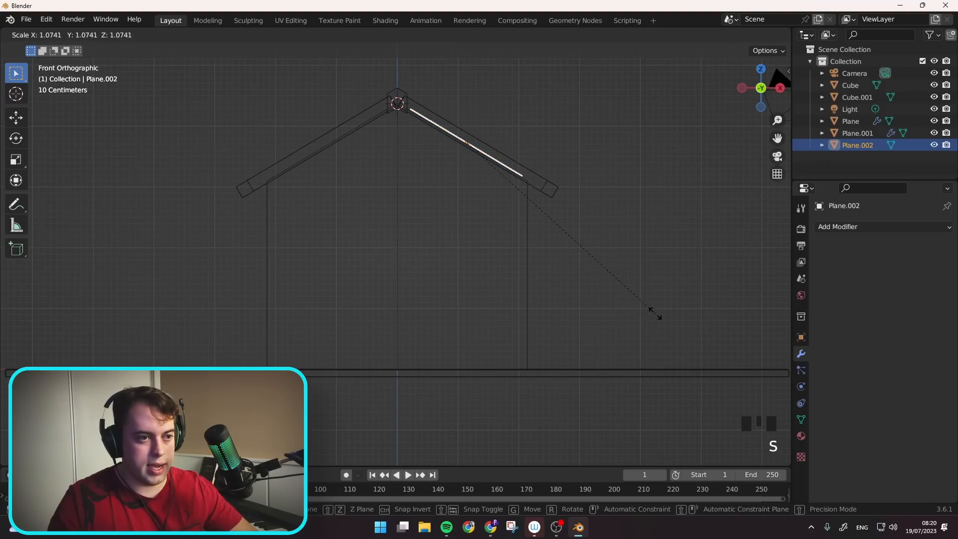
left_click(713, 327)
key("g")
left_click(708, 323)
middle_click_drag(708, 324, 577, 262)
key("shift+z")
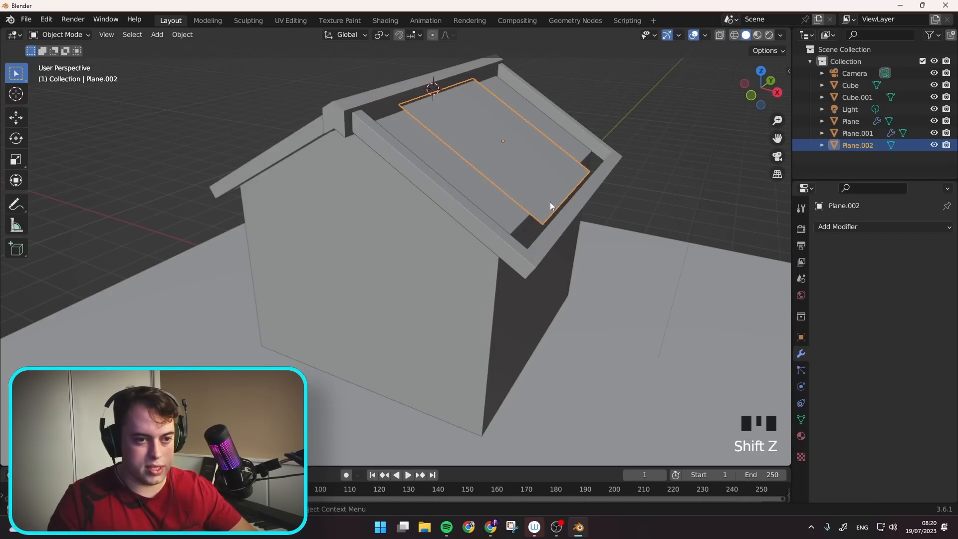
middle_click_drag(553, 186, 414, 106)
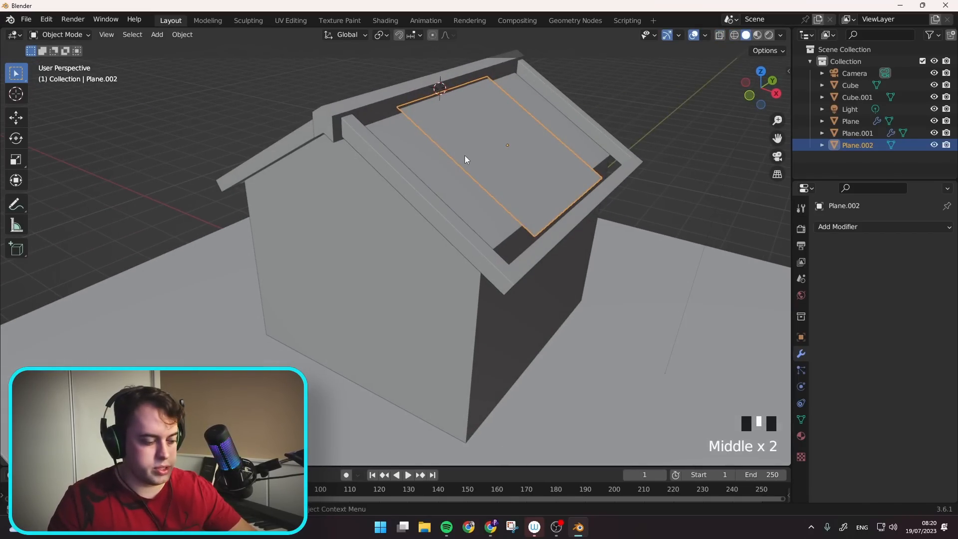
- Enlarge the roof plane by about 1.1 in wireframe so its ends reach the ridge bar and the eave trim
key("shift+z")
middle_click_drag(465, 158, 607, 178)
key("s")
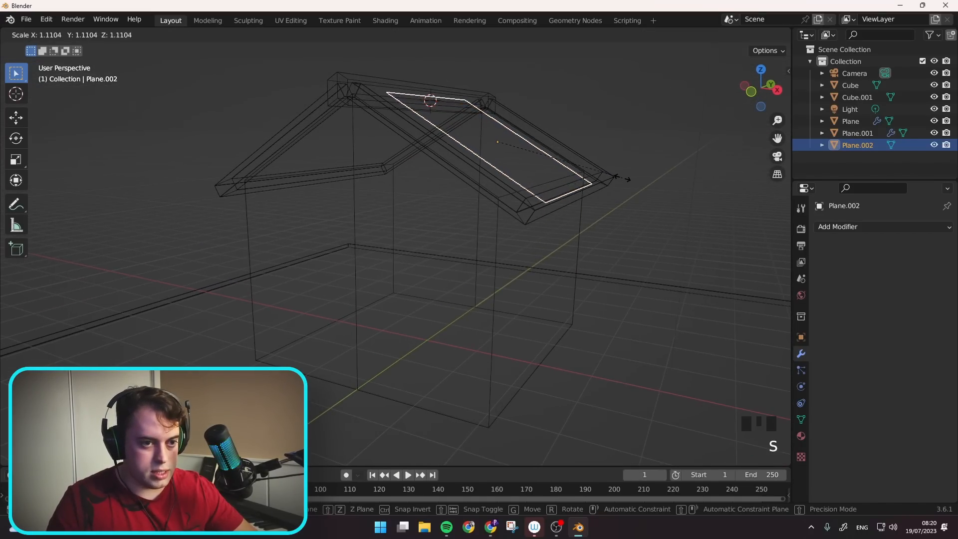
left_click(630, 180)
middle_click_drag(629, 180, 601, 166)
key("Tab")
key("Tab")
key("shift+z")
left_click(558, 169)
- Scale the roof plane to about 0.22 along Y as a narrow plank and move it along Y to the front end of the roof
key("s")
key("x")
key("y")
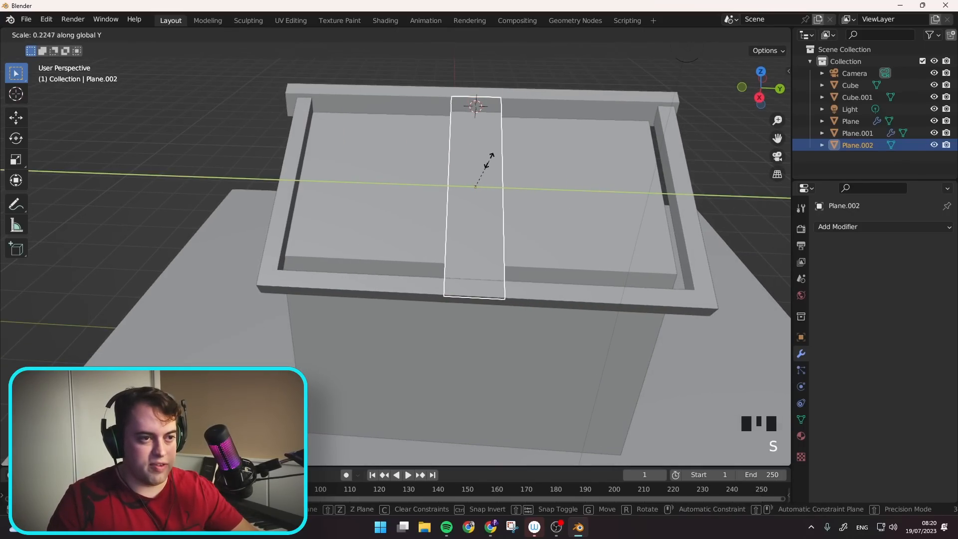
left_click(493, 163)
key("g")
key("y")
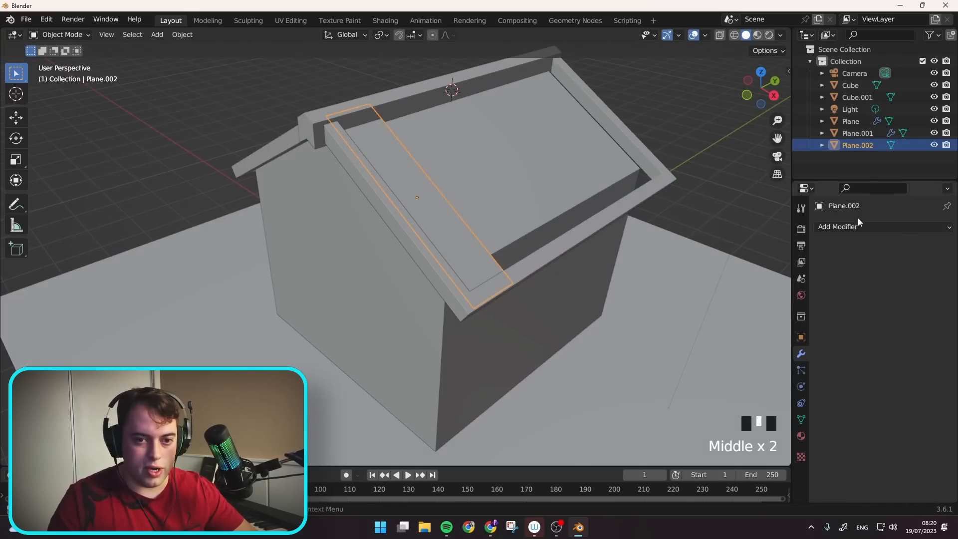
- Add a Solidify modifier to the roof plank and set its thickness to 0.04 m
left_click(857, 227)
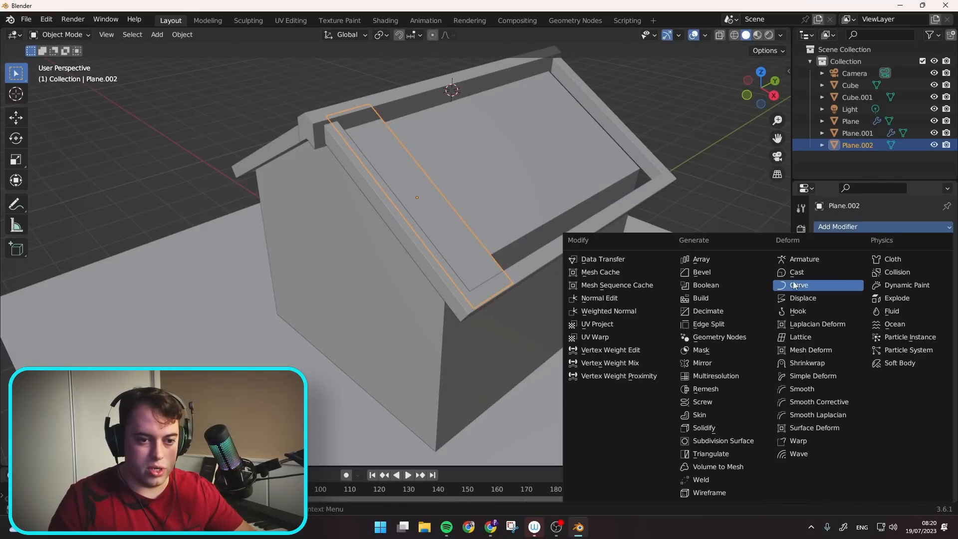
left_click(704, 428)
middle_click_drag(620, 357, 506, 289)
left_click(881, 308)
left_click_drag(890, 278, 889, 278)
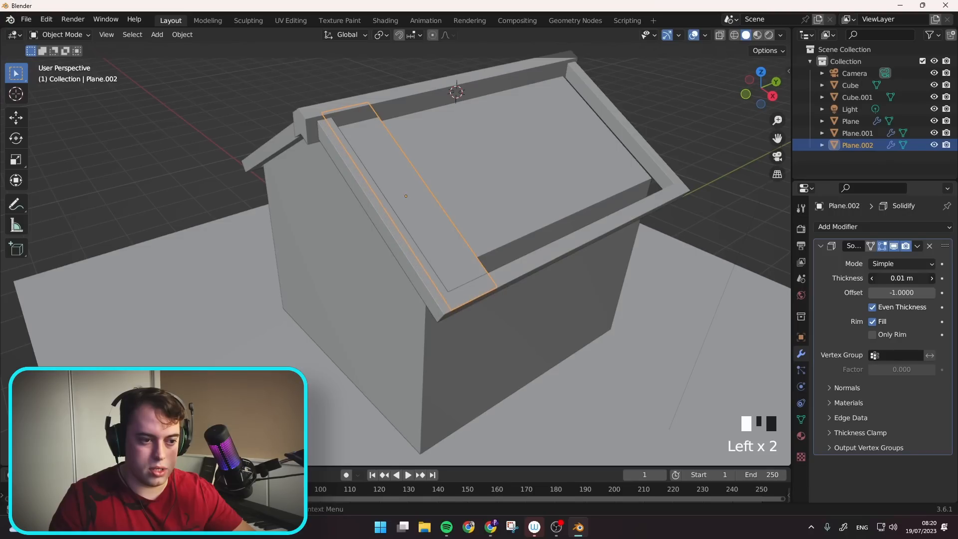
middle_click_drag(526, 254, 574, 194)
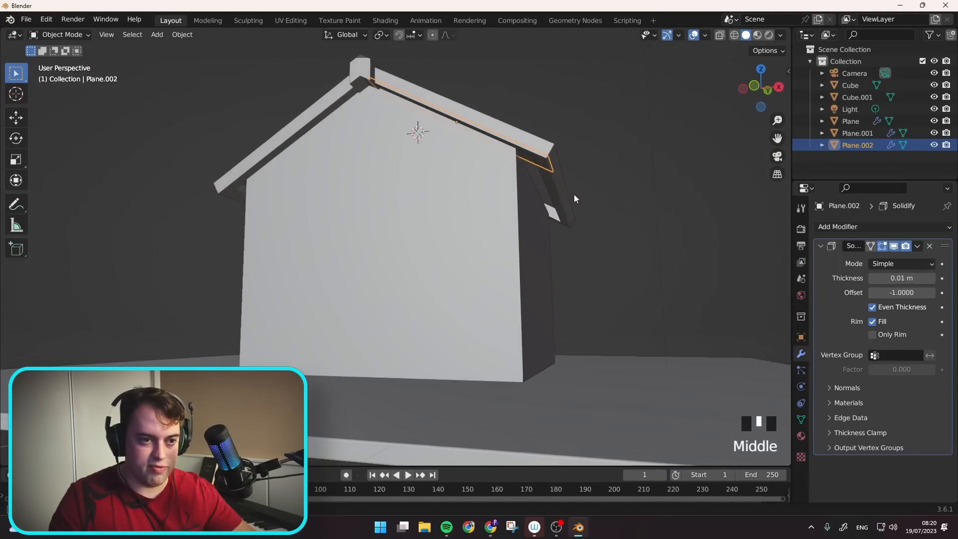
left_click(899, 278)
left_click_drag(898, 278, 905, 278)
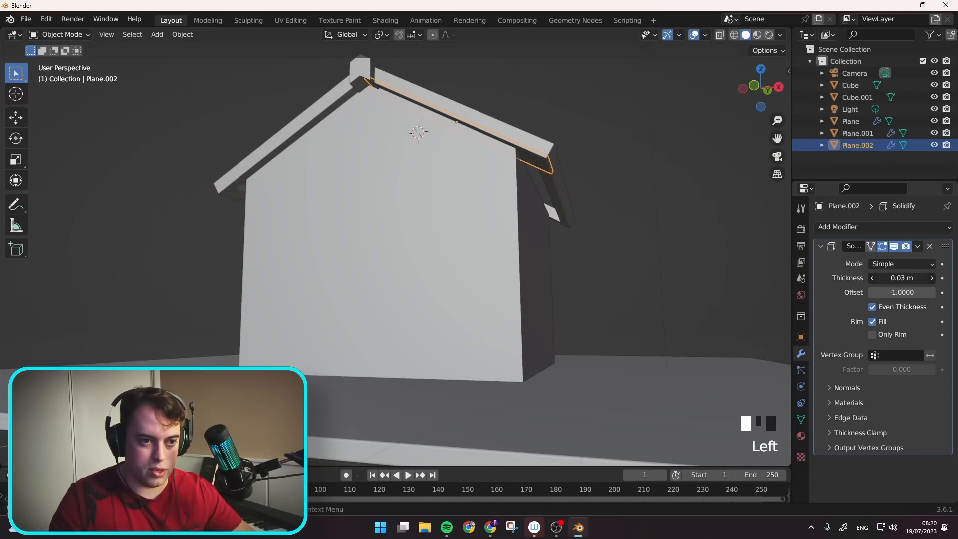
- Create two linked duplicates of the roof plank and place them side by side along the Y axis with narrow gaps
middle_click_drag(499, 219, 337, 165)
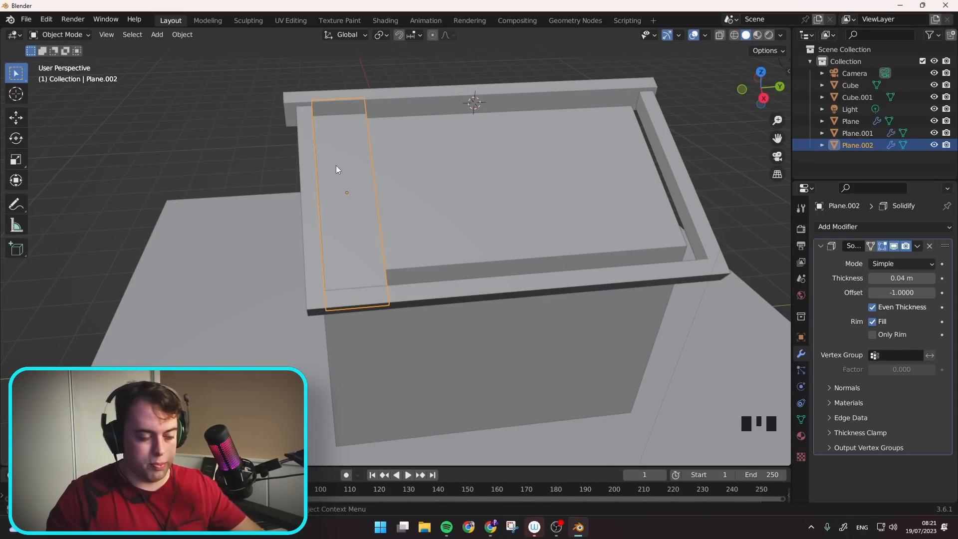
middle_click_drag(337, 163, 336, 162)
key("alt+d")
key("x")
key("y")
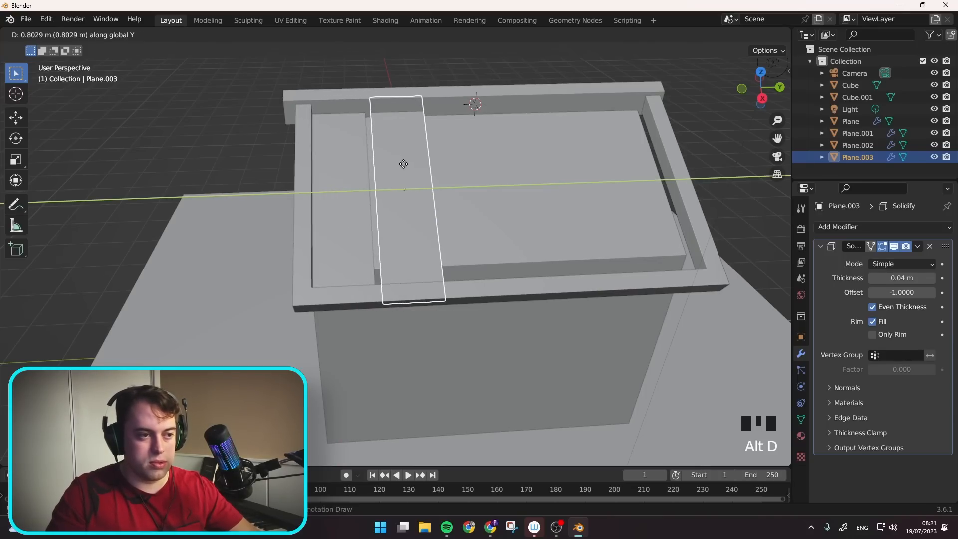
left_click(402, 163)
key("alt+d")
key("g")
key("y")
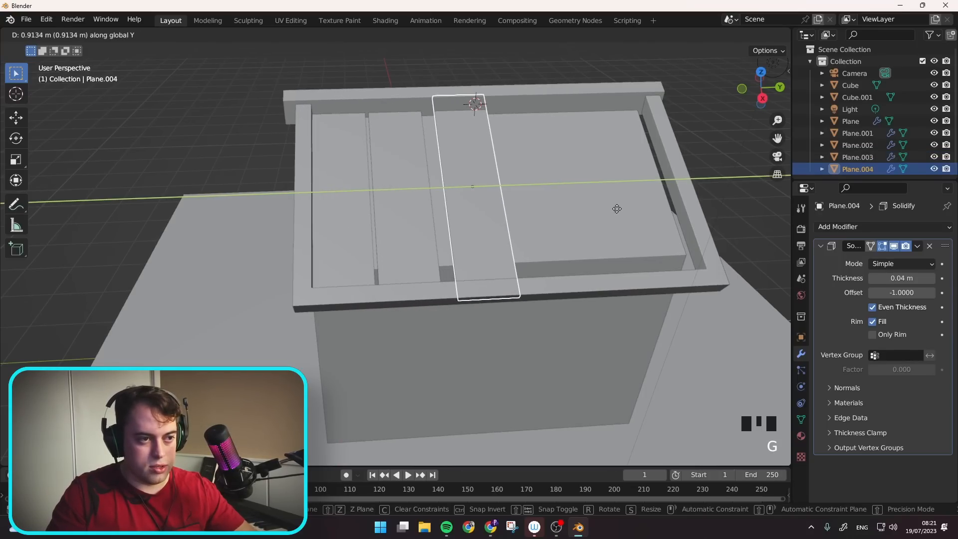
left_click(624, 179)
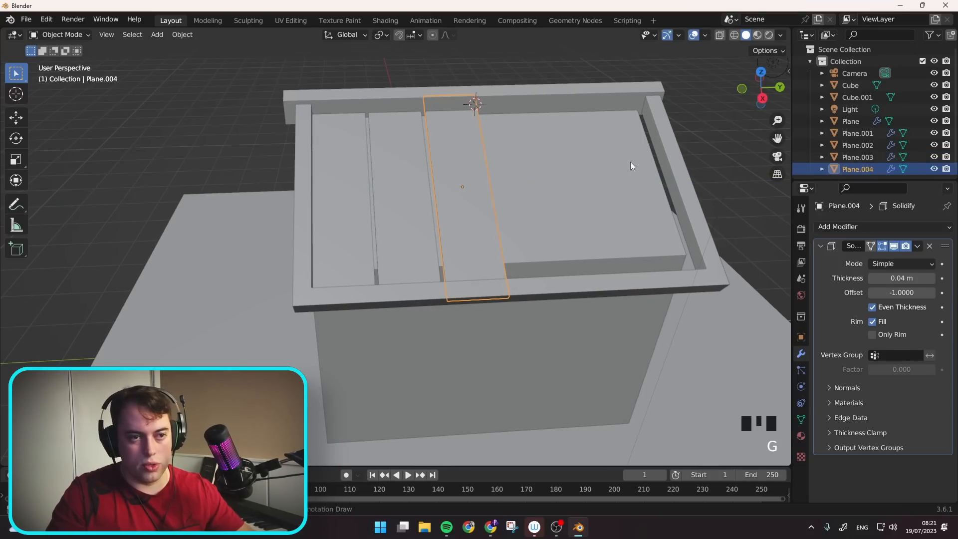
- Delete the two duplicated roof planks, keeping only the original one at the front end
left_click(669, 52)
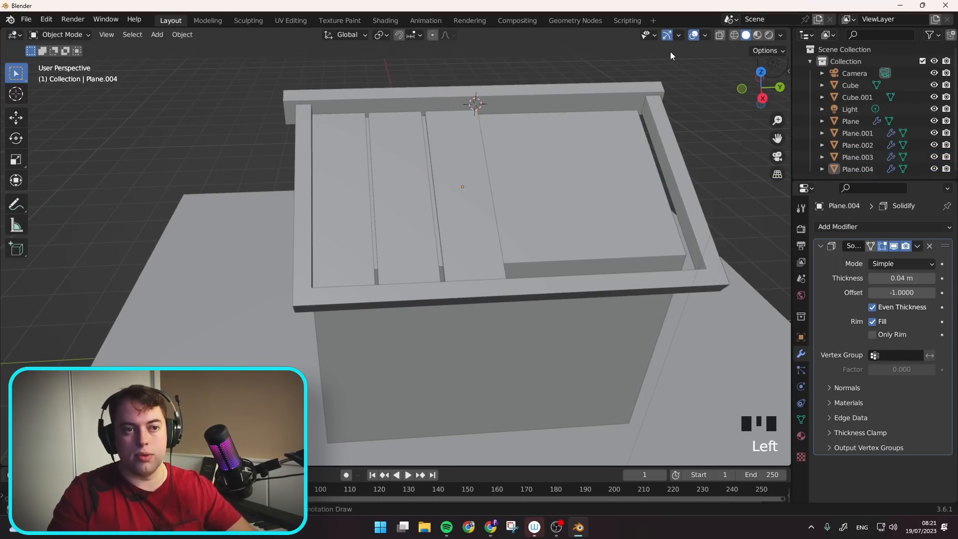
left_click(474, 252)
key("Delete")
left_click(403, 215)
key("Delete")
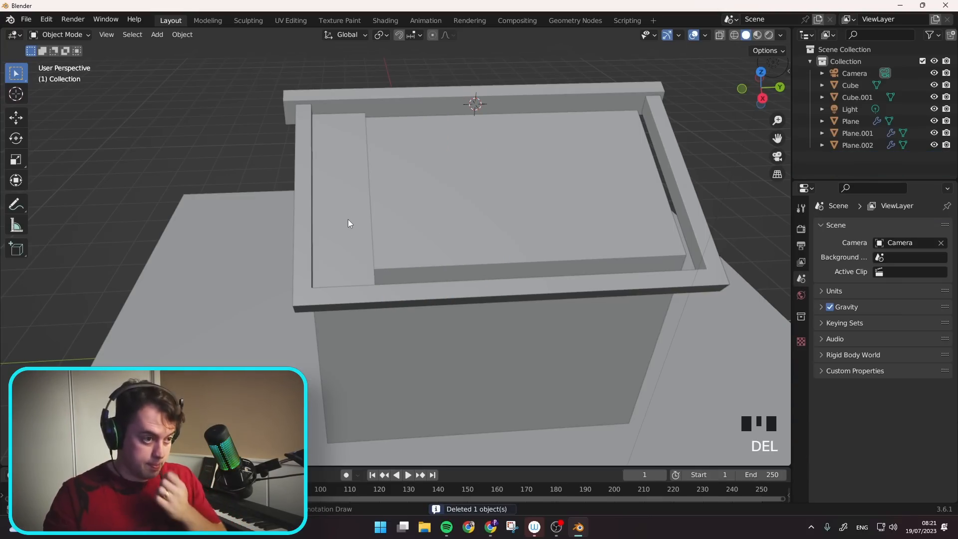
- Select the remaining roof plank, collapse its Solidify settings, and add an Array modifier
left_click(349, 222)
left_click(821, 246)
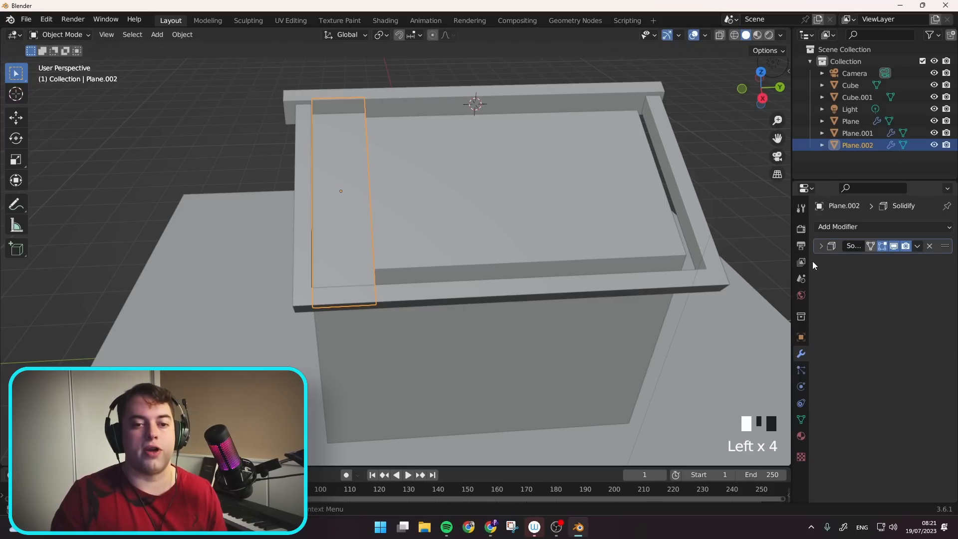
left_click(839, 226)
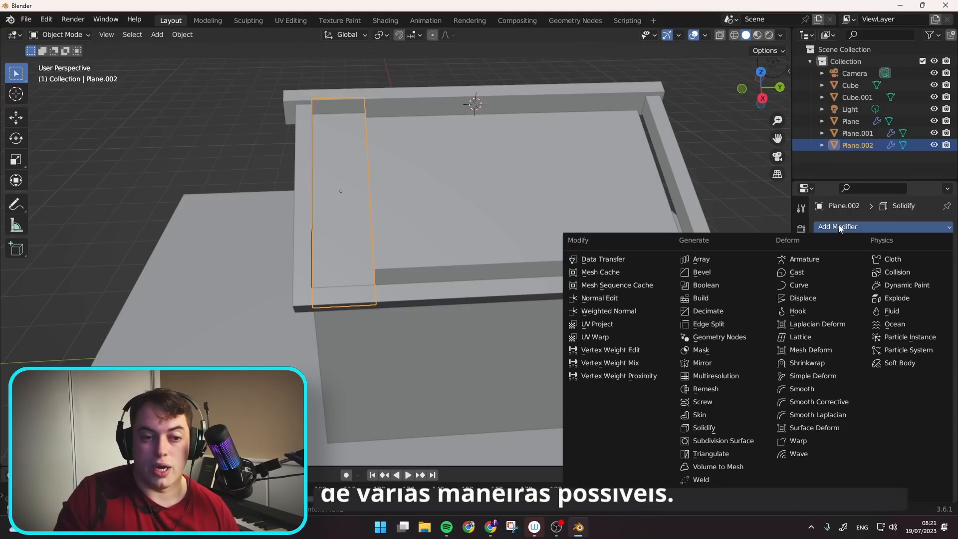
left_click(711, 257)
middle_click_drag(442, 270, 411, 199)
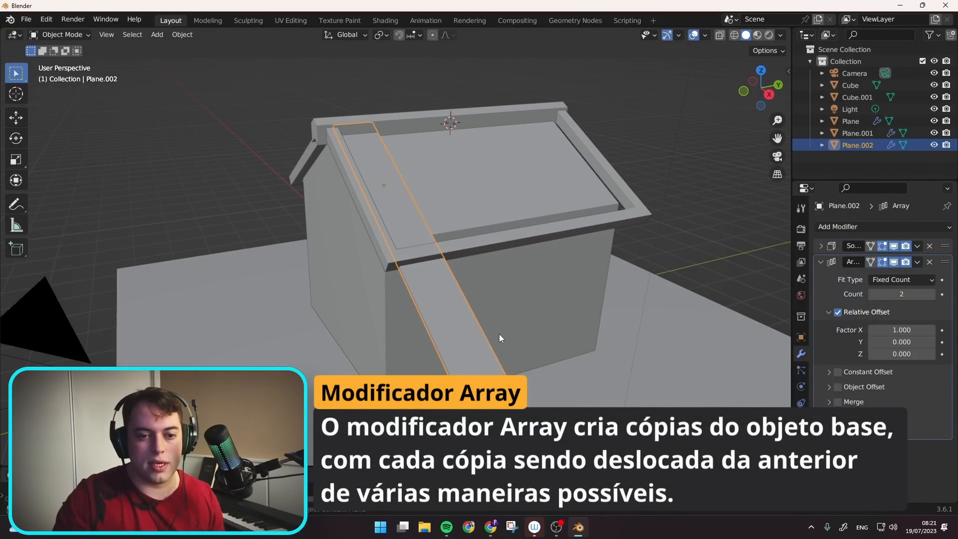
middle_click_drag(477, 365, 426, 293)
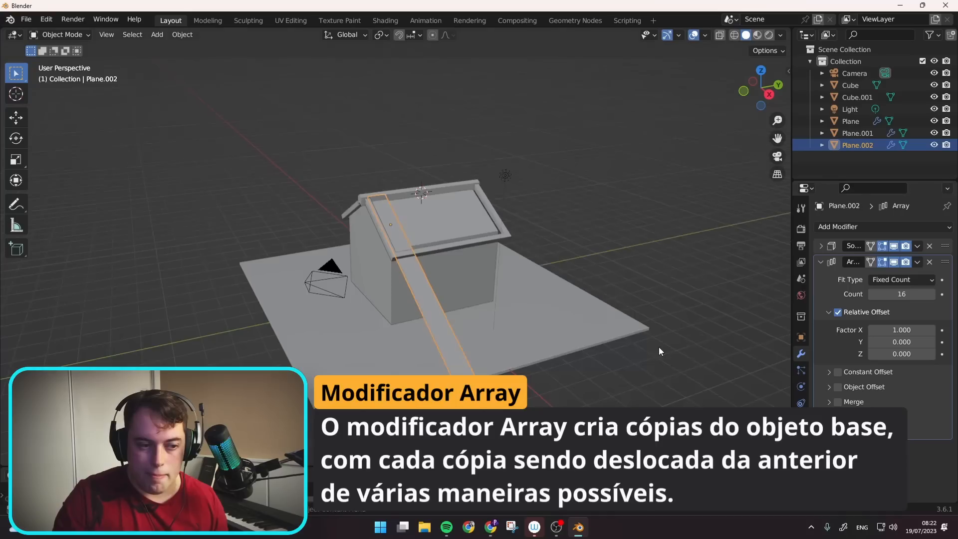
- Set the roof plank Array's relative offset to 0 on X and 1.1 on Y
scroll(578, 337, "up", 1)
left_click(901, 331)
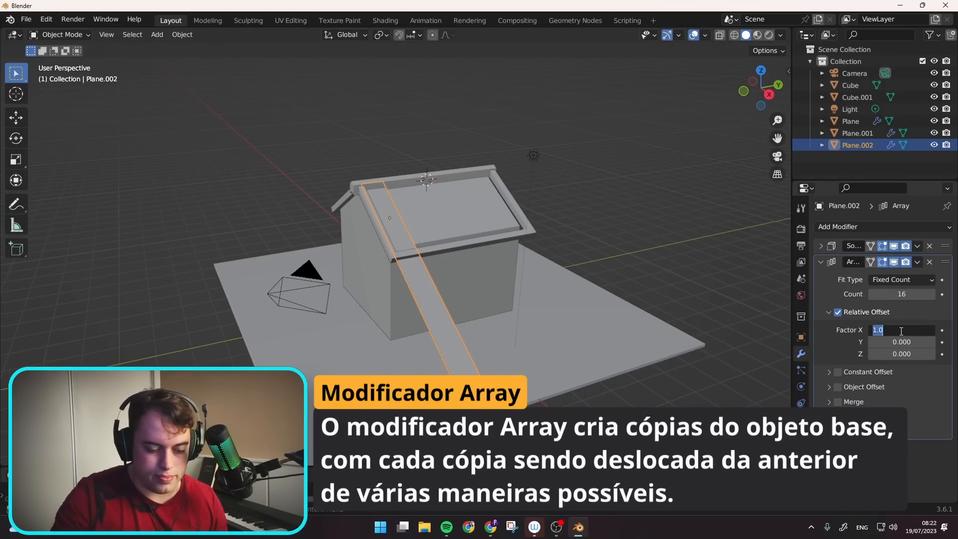
type("0")
key("Return")
left_click_drag(901, 342, 956, 343)
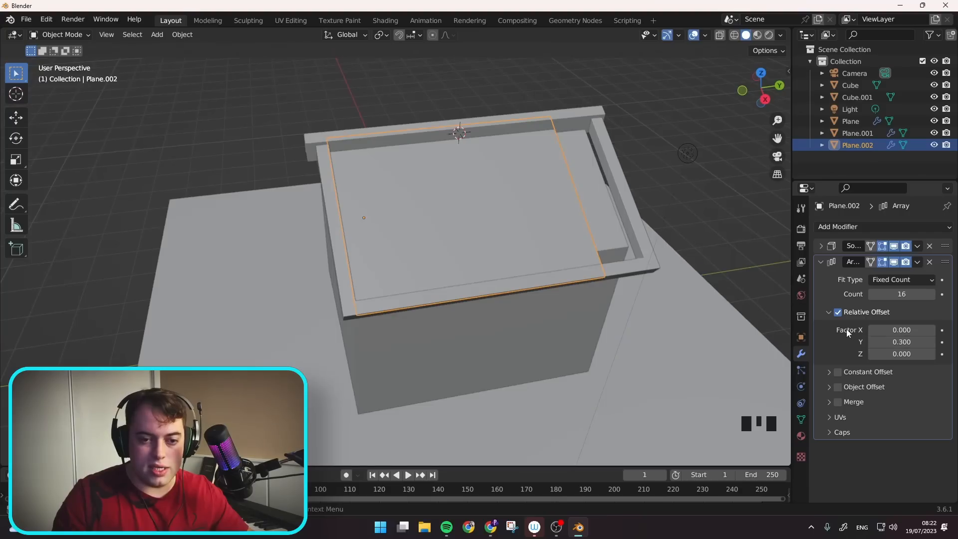
left_click_drag(901, 342, 957, 342)
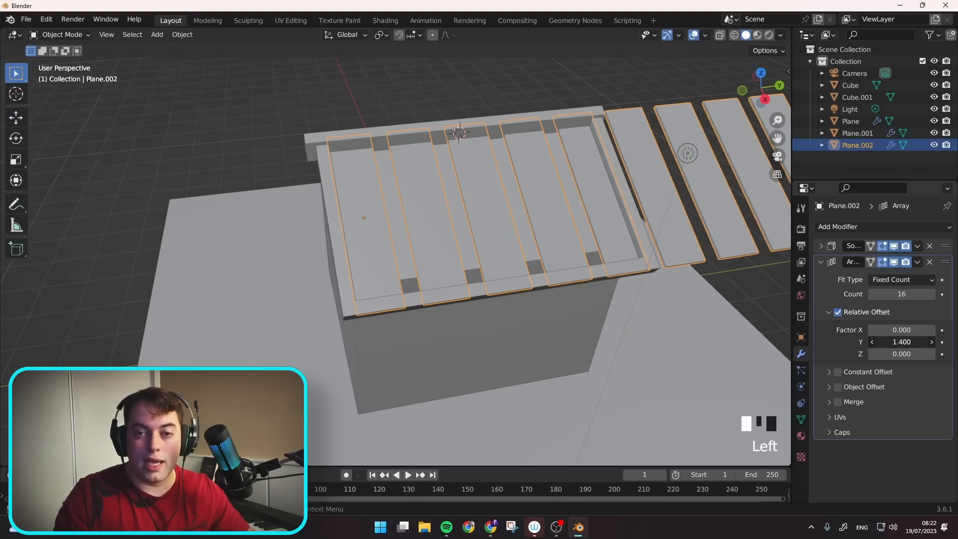
left_click(872, 342)
left_click(873, 342)
left_click(873, 342)
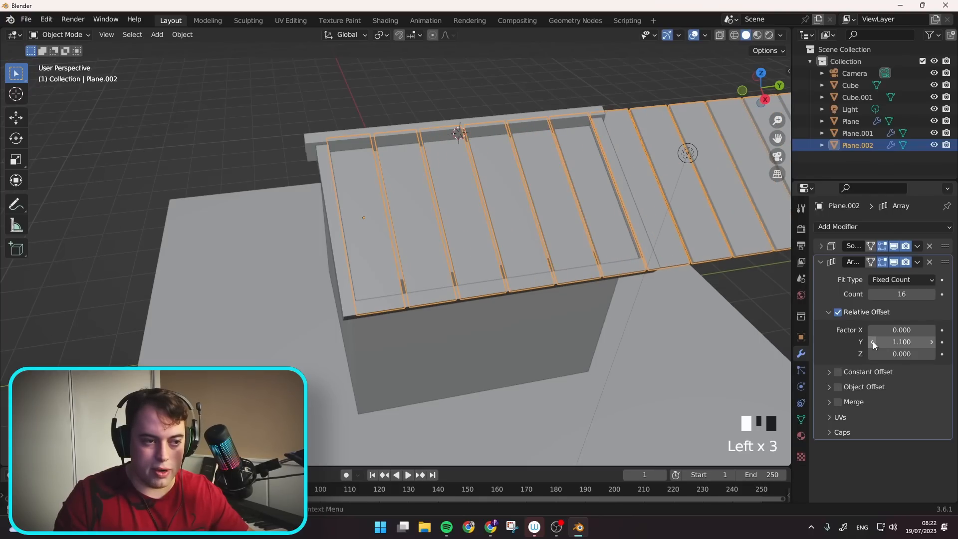
- Narrow the gaps between the roof planks by setting the Array's Y relative offset to 1.05
scroll(438, 202, "up", 4)
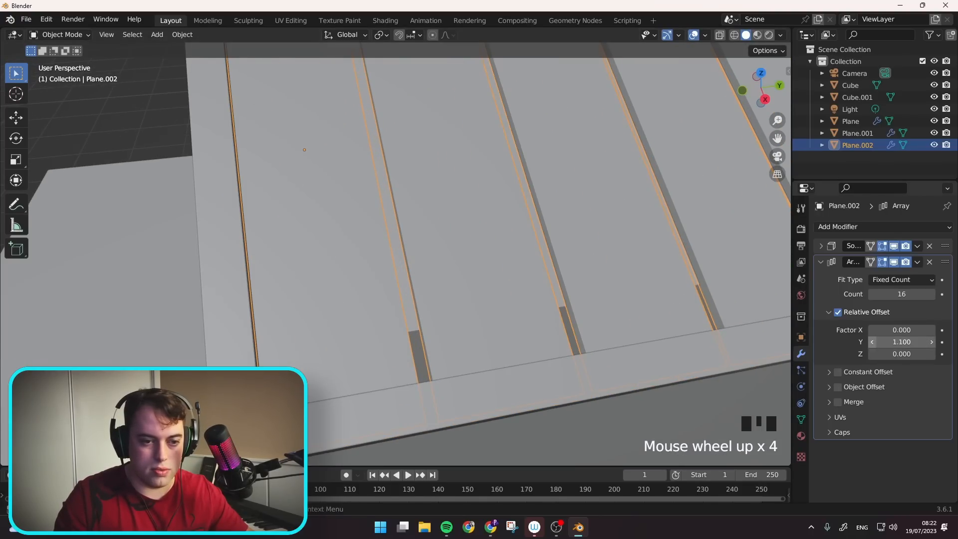
left_click(870, 342)
left_click(927, 342)
left_click(901, 344)
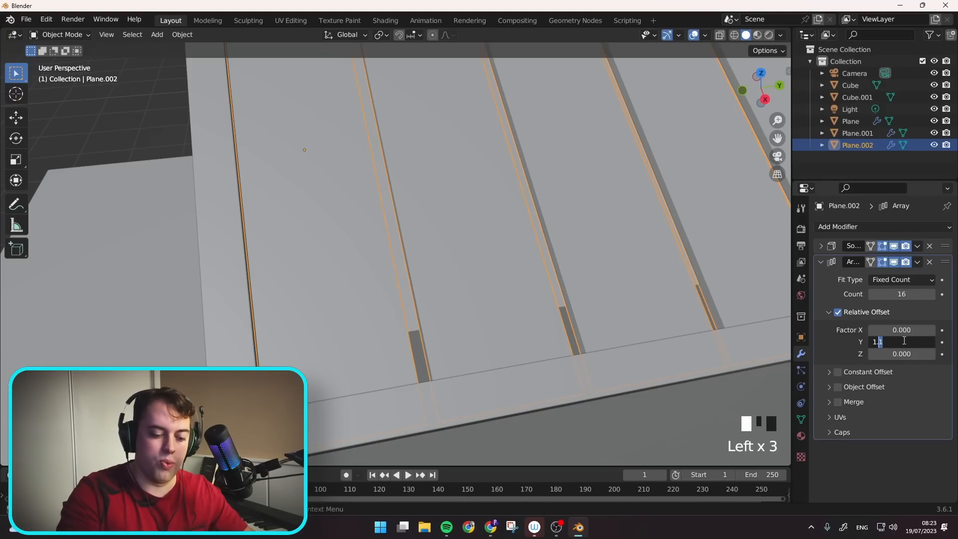
type("05")
key("Return")
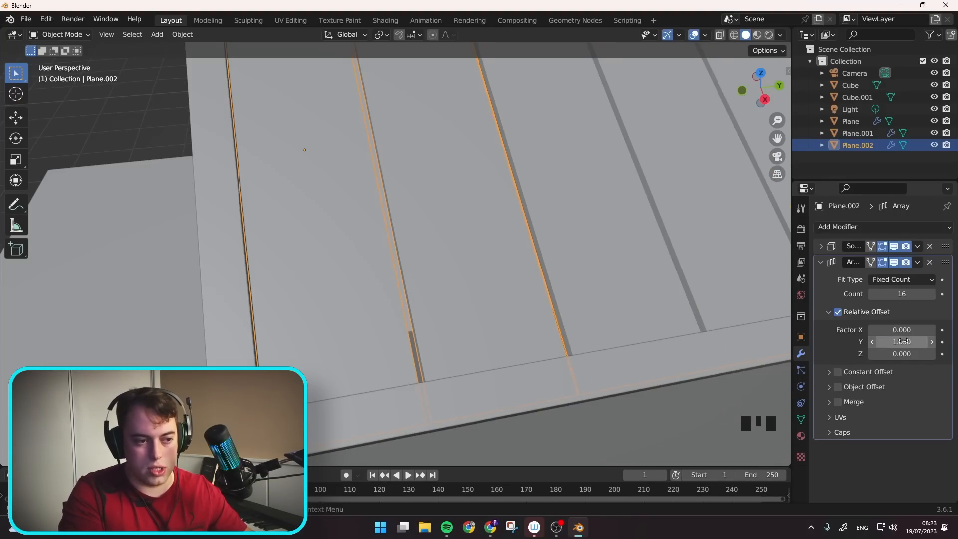
- Reduce the Array count to 6 so the planks end within the roof frame
scroll(473, 194, "down", 3)
middle_click_drag(472, 195, 585, 283)
left_click(560, 215)
left_click(585, 283)
middle_click_drag(649, 277, 602, 224)
left_click(649, 202)
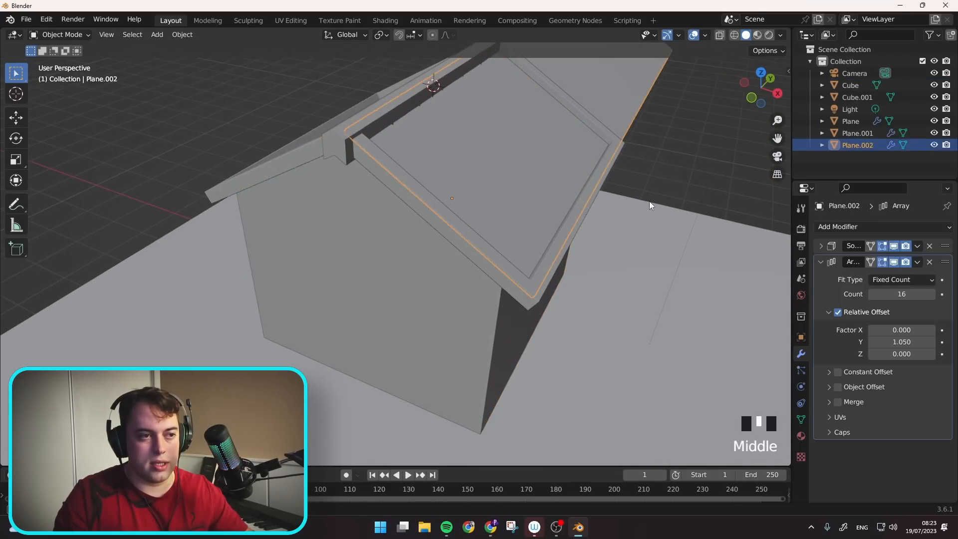
middle_click_drag(649, 202, 576, 208)
scroll(664, 208, "down", 2)
scroll(690, 170, "down", 1)
middle_click_drag(689, 170, 798, 256, "shift")
triple_click(873, 293)
double_click(873, 294)
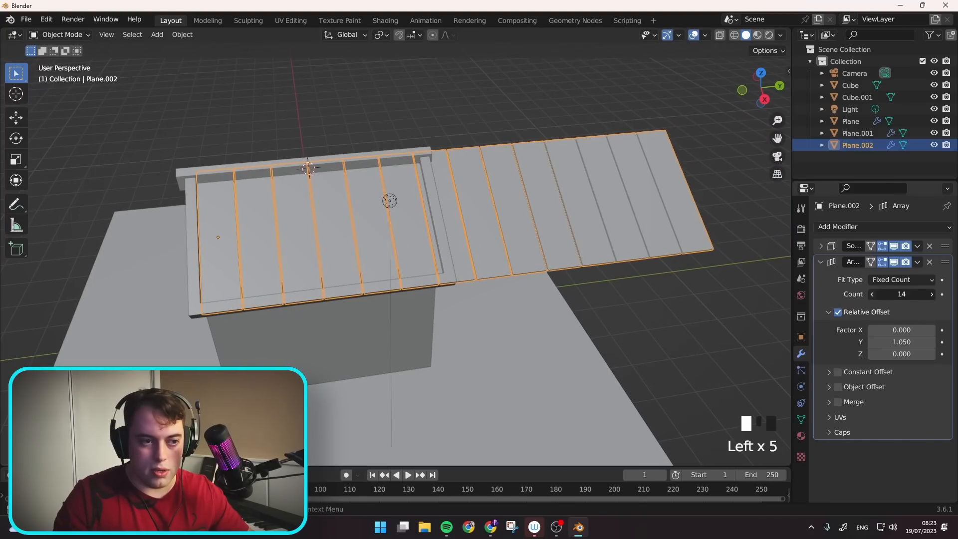
triple_click(873, 294)
double_click(872, 294)
left_click(873, 293)
triple_click(873, 294)
left_click(872, 294)
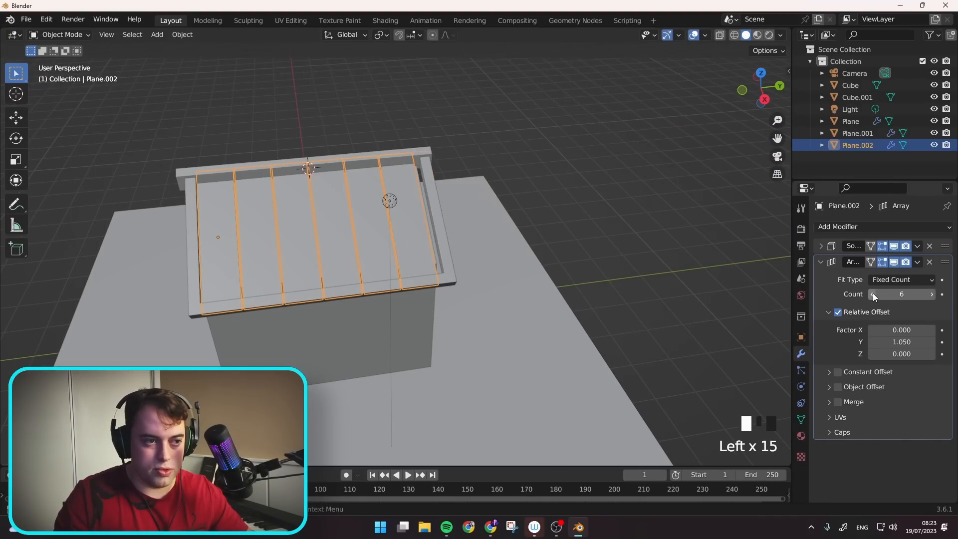
- Try widening the plank gaps with a Y relative offset of 1.15
scroll(397, 196, "up", 3)
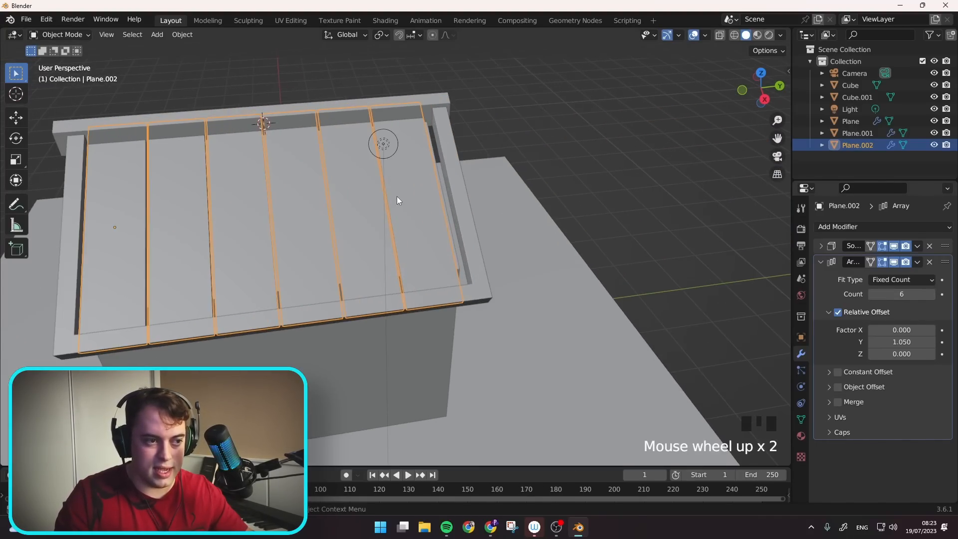
middle_click_drag(429, 199, 447, 199)
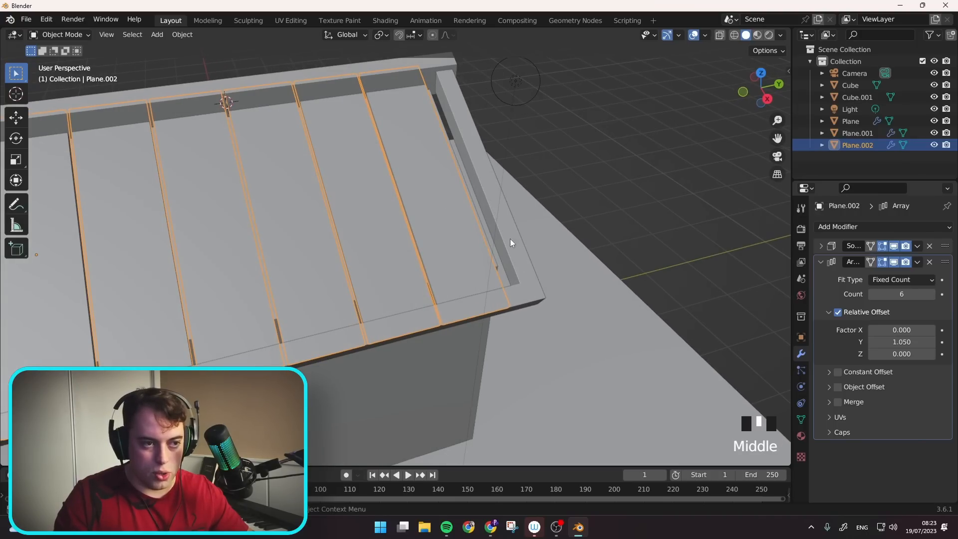
middle_click_drag(513, 242, 511, 234)
double_click(478, 217)
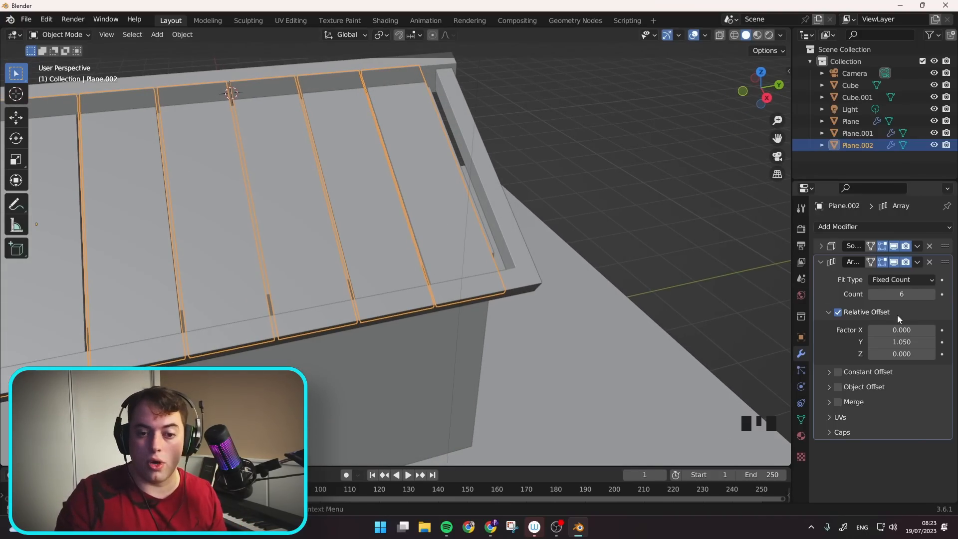
left_click(931, 342)
scroll(626, 268, "down", 2)
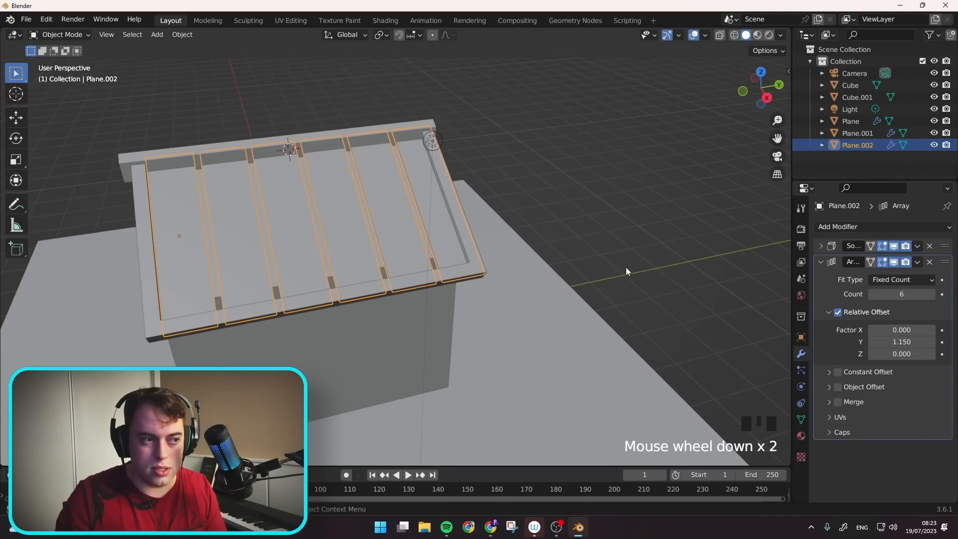
left_click(624, 263)
middle_click_drag(505, 235, 534, 224)
key("ctrl+z")
key("ctrl+z")
- Scale the arrayed planks up slightly along the Y axis to fill the length of the roof
scroll(499, 222, "up", 2)
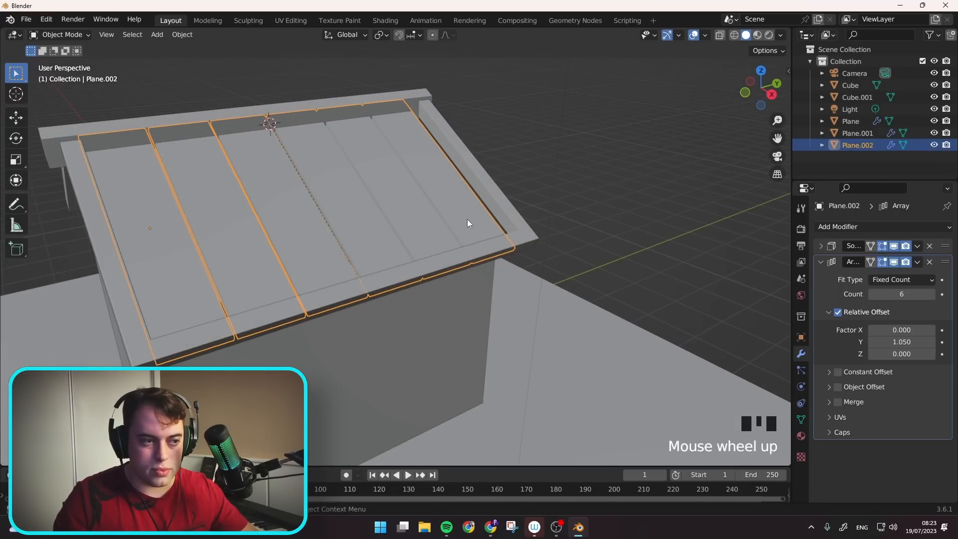
middle_click_drag(468, 219, 484, 218)
key("s")
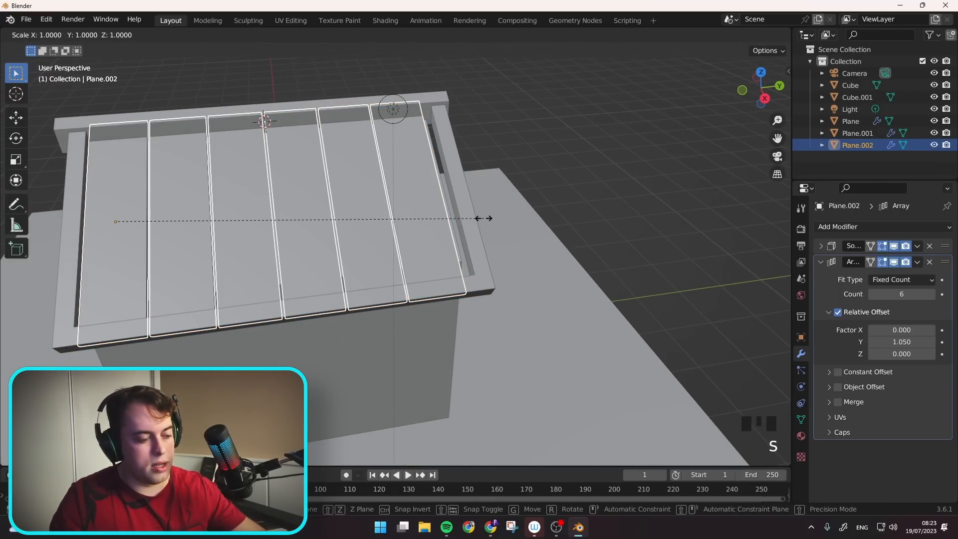
key("y")
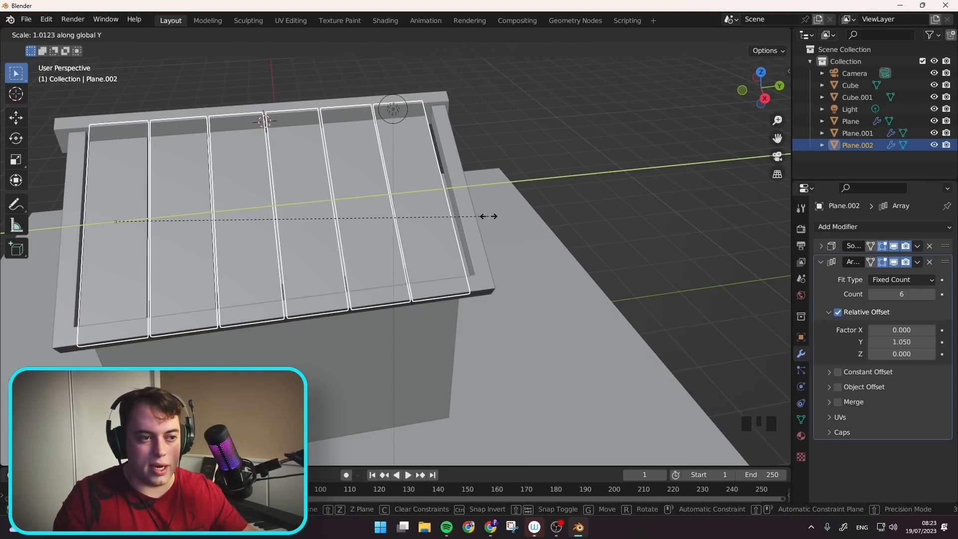
left_click(503, 212)
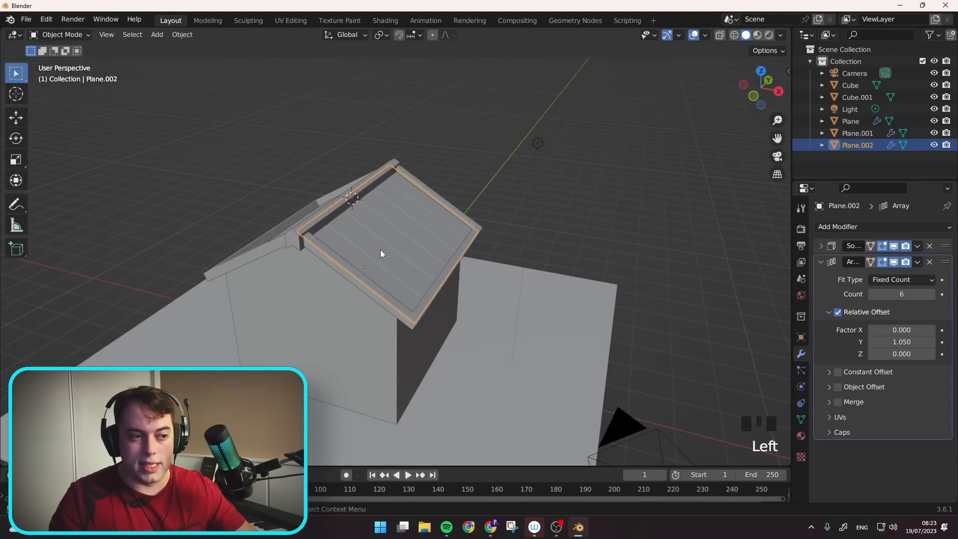
- Try raising the long inner edge of the first roof plank along Z in Edit Mode
middle_click_drag(418, 259, 318, 245)
scroll(384, 256, "up", 3)
key("Tab")
middle_click_drag(242, 241, 301, 224, "shift")
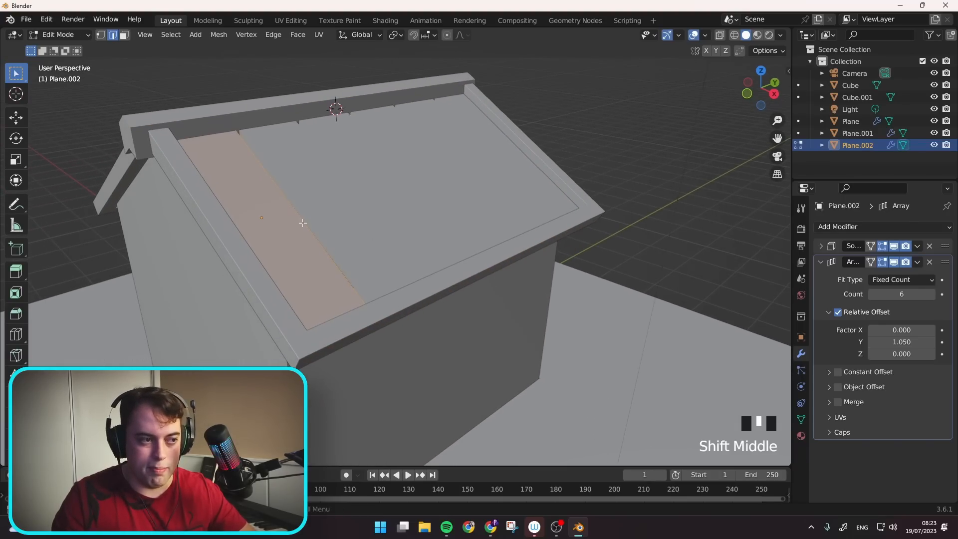
left_click(301, 223)
key("g")
key("z")
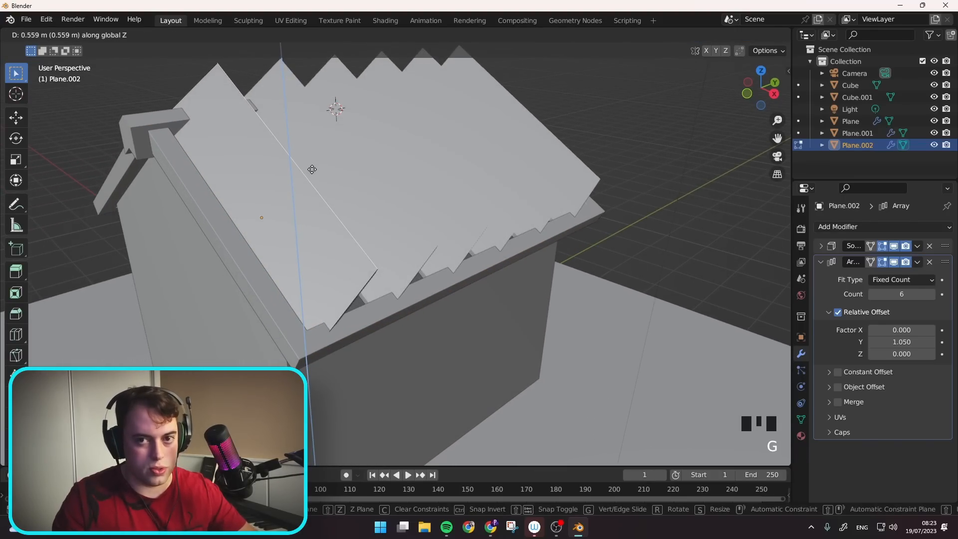
right_click(312, 169)
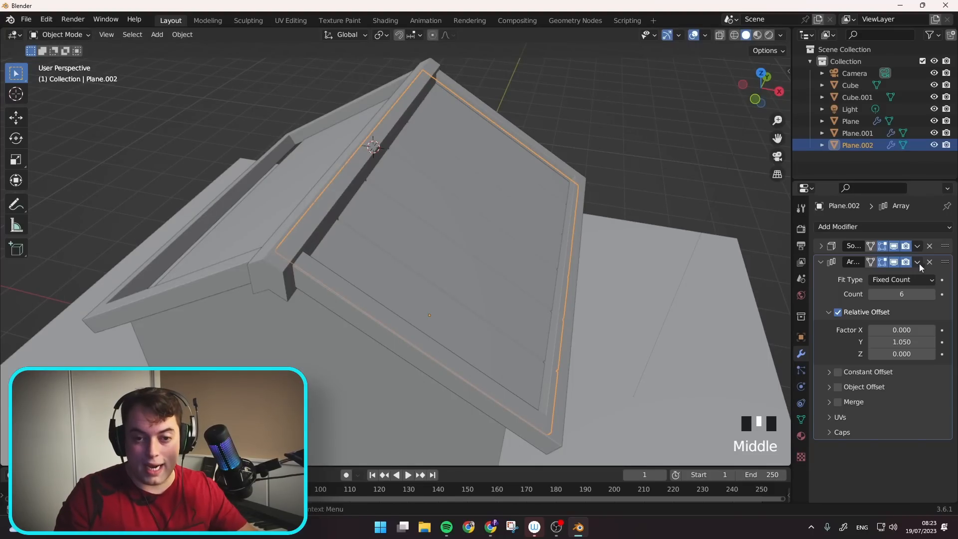
- Apply the Array modifier and select five individual plank faces in Edit Mode
left_click(917, 261)
left_click(909, 275)
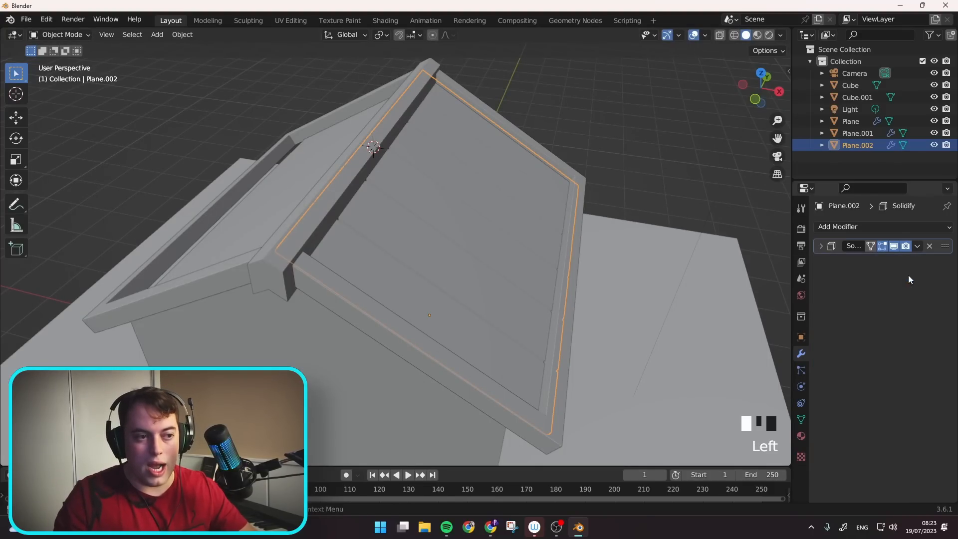
key("Tab")
key("3")
left_click(475, 218)
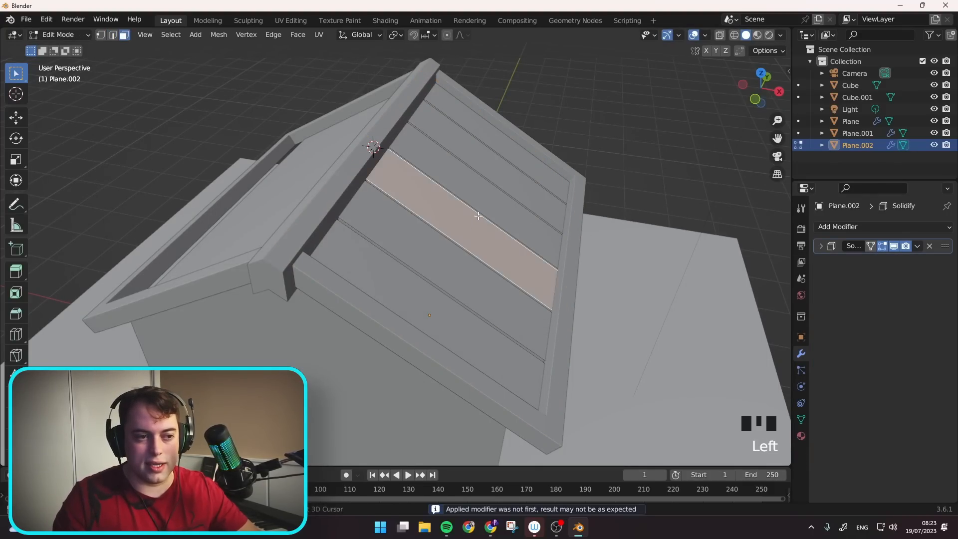
left_click(483, 195, "shift")
left_click(492, 175, "shift")
left_click(514, 148, "shift")
left_click(417, 262, "shift")
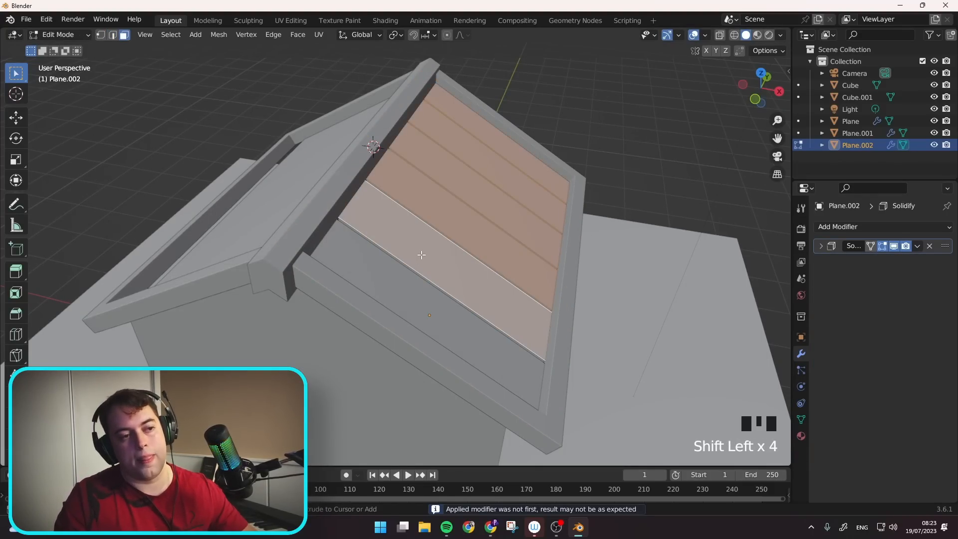
- Undo the plank face selections and the applied Array modifier
key("ctrl+z")
key("ctrl+z")
key("ctrl+z")
key("ctrl+z")
key("ctrl+z")
key("ctrl+z")
key("ctrl+z")
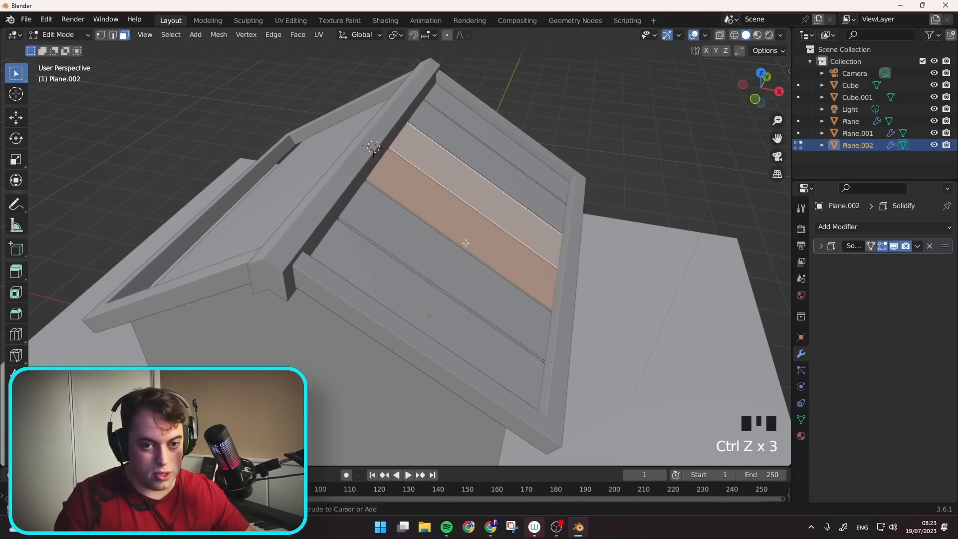
middle_click_drag(466, 242, 489, 224)
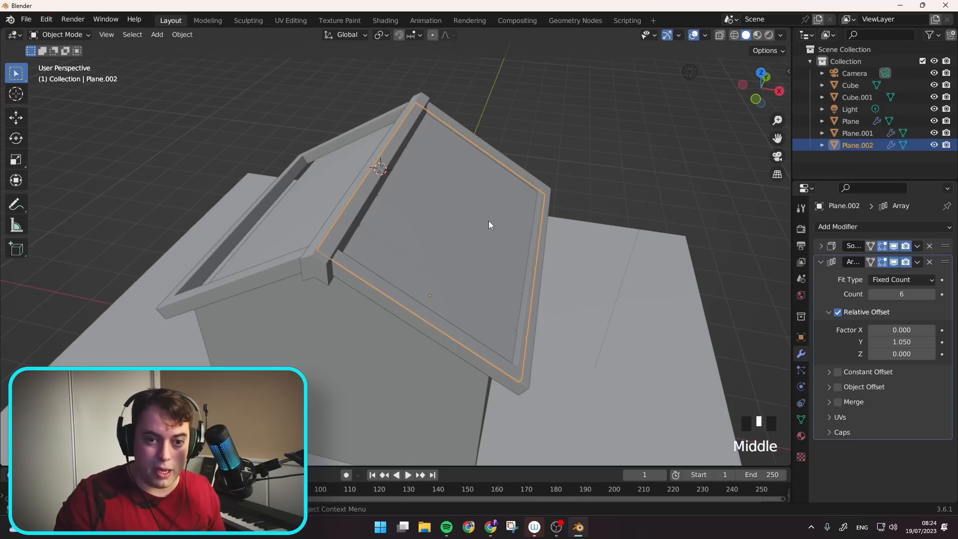
- Add a Mirror modifier to the roof planks on the X axis, using the house body as the mirror object
left_click(847, 227)
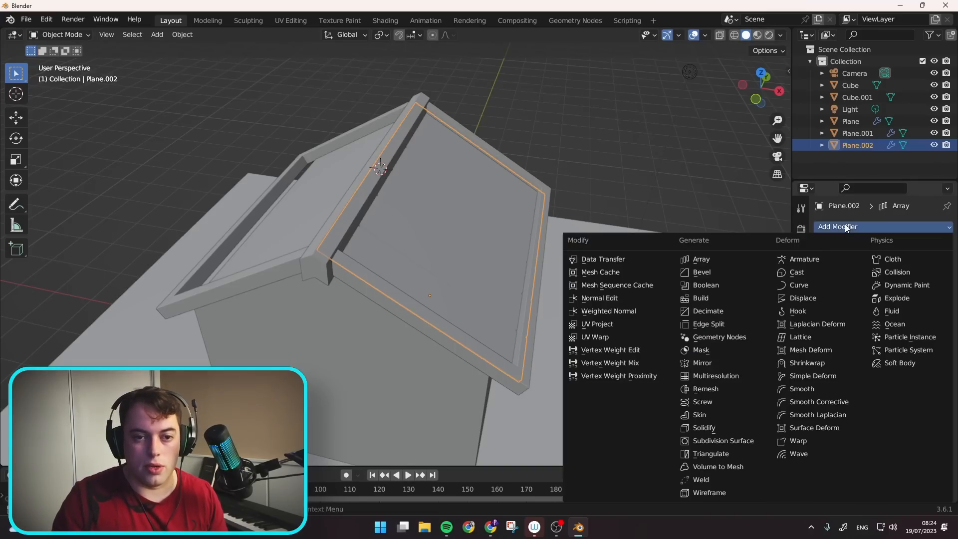
left_click(702, 362)
middle_click_drag(599, 339, 444, 272)
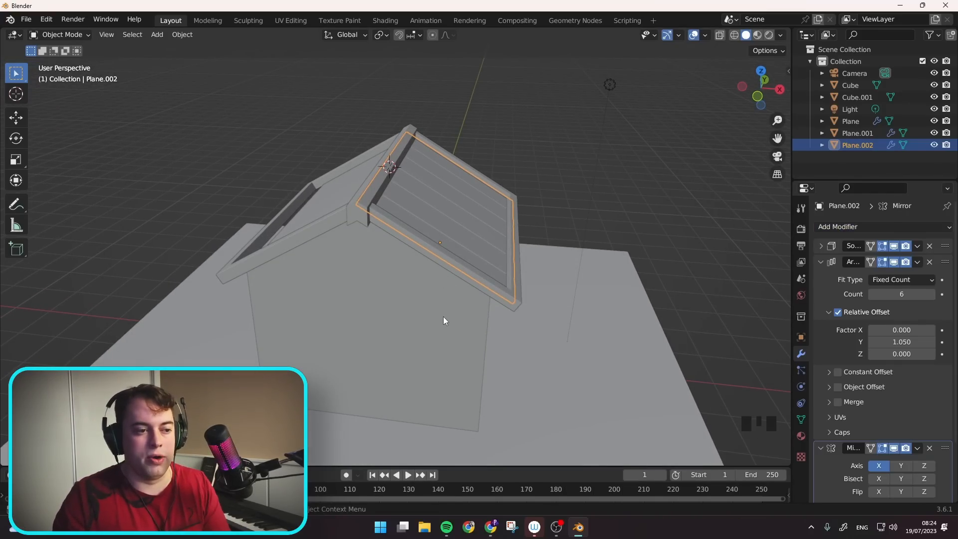
scroll(849, 428, "down", 7)
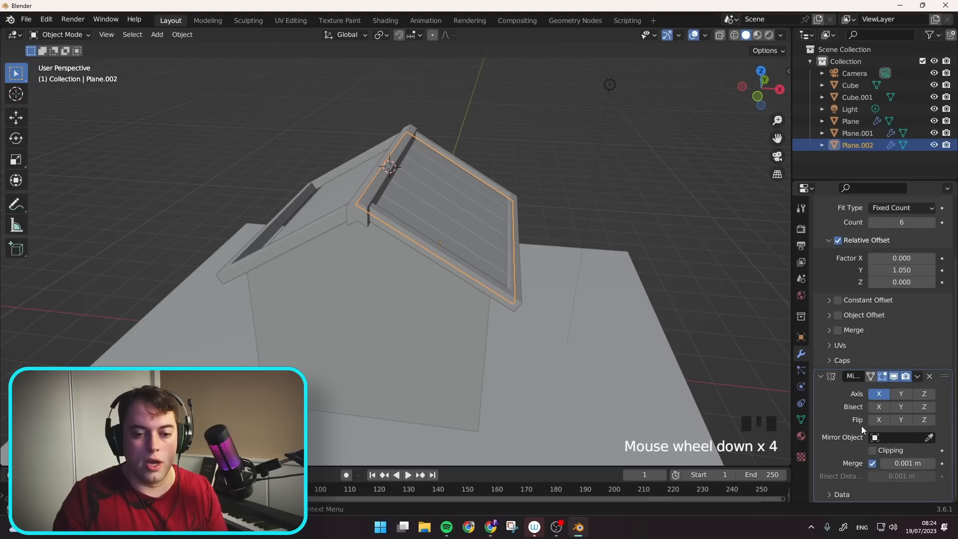
left_click(929, 440)
left_click(392, 329)
middle_click_drag(392, 329, 531, 309)
key("KP_1")
scroll(544, 279, "down", 2)
middle_click_drag(550, 267, 439, 207)
scroll(458, 234, "up", 3)
- Snap the 3D cursor to the vertical centre edge of the house's front wall
left_click(439, 208)
key("Tab")
key("3")
key("2")
left_click(416, 248)
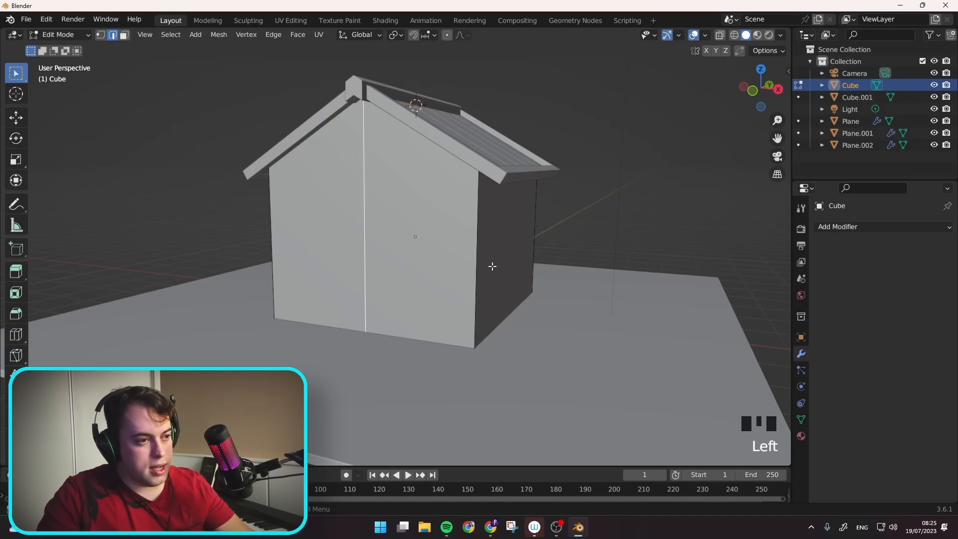
key("shift+s")
left_click(448, 318)
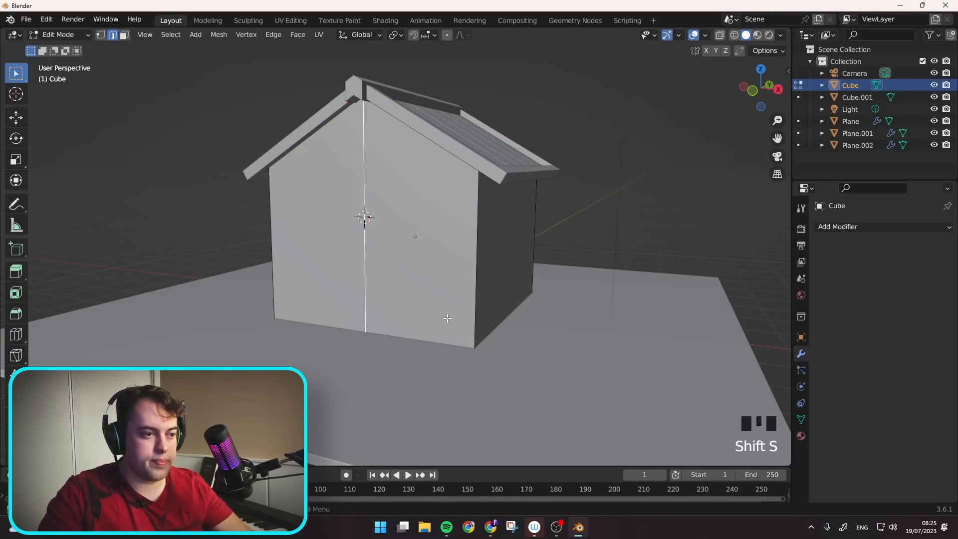
- Add a cube at the 3D cursor on the front wall and flatten it to about 0.09 along Y
key("Tab")
scroll(389, 236, "up", 3)
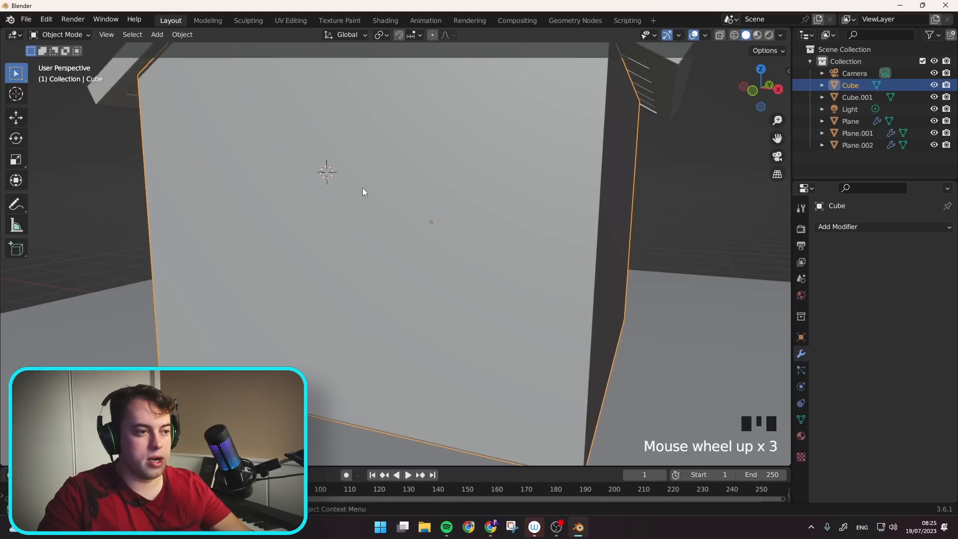
scroll(362, 192, "down", 3)
key("shift+a")
mouse_move(362, 188)
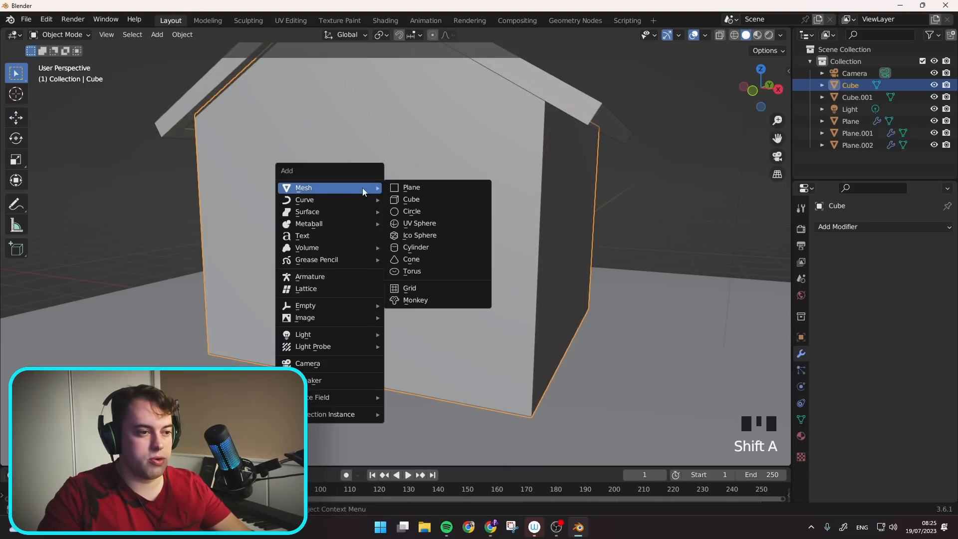
left_click(418, 200)
middle_click_drag(387, 225, 368, 259)
key("s")
key("y")
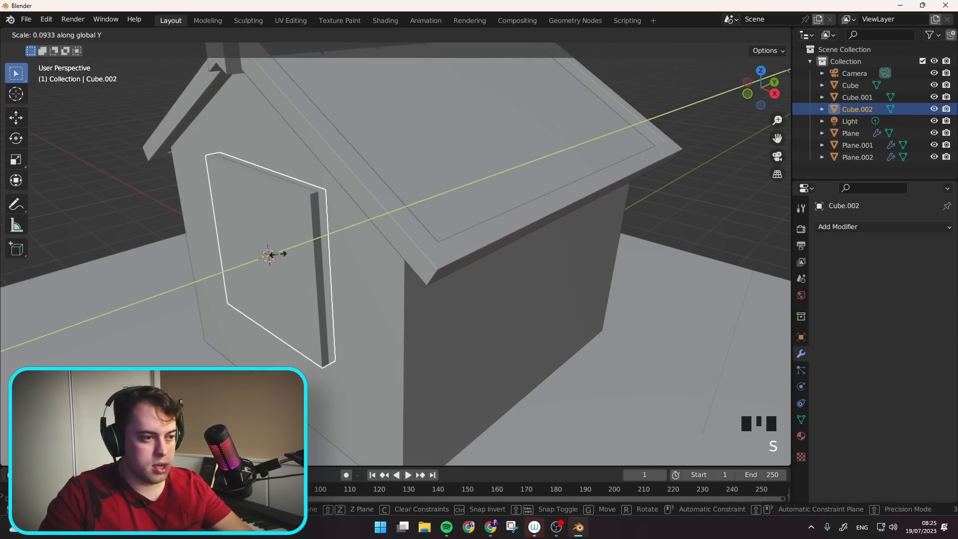
left_click(340, 250)
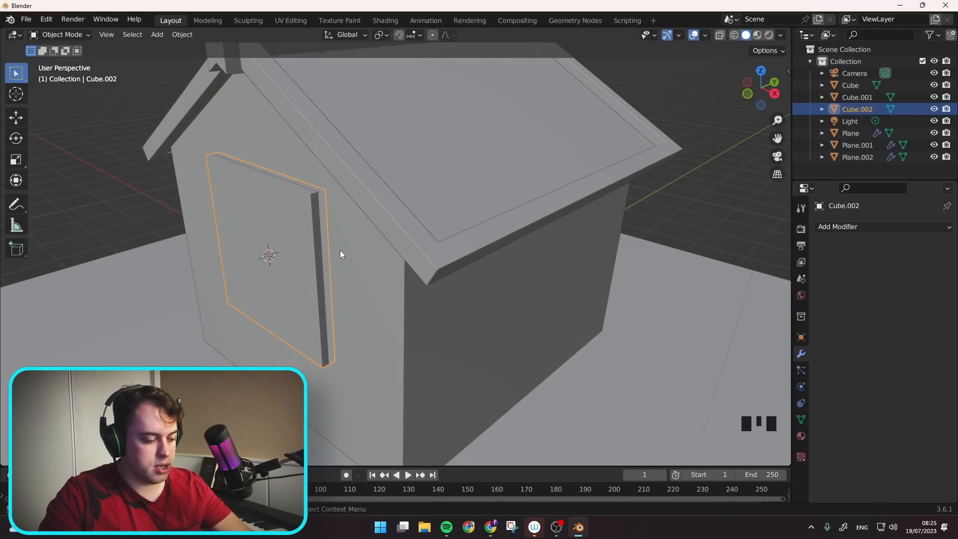
- Move the flattened block on the front wall outward about 0.08 m along Y and narrow it to about 0.68 along X
key("g")
key("y")
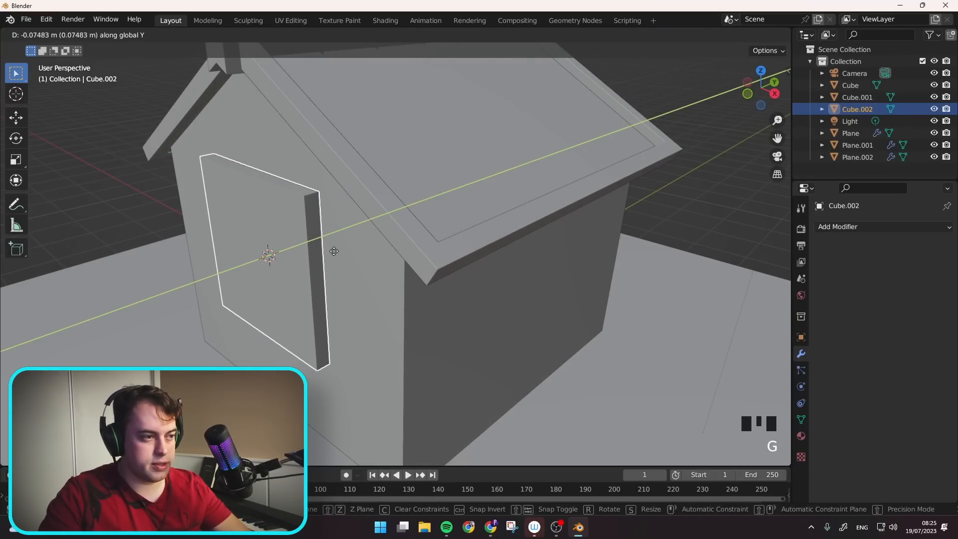
left_click(332, 252)
middle_click_drag(332, 252, 427, 224)
key("s")
key("x")
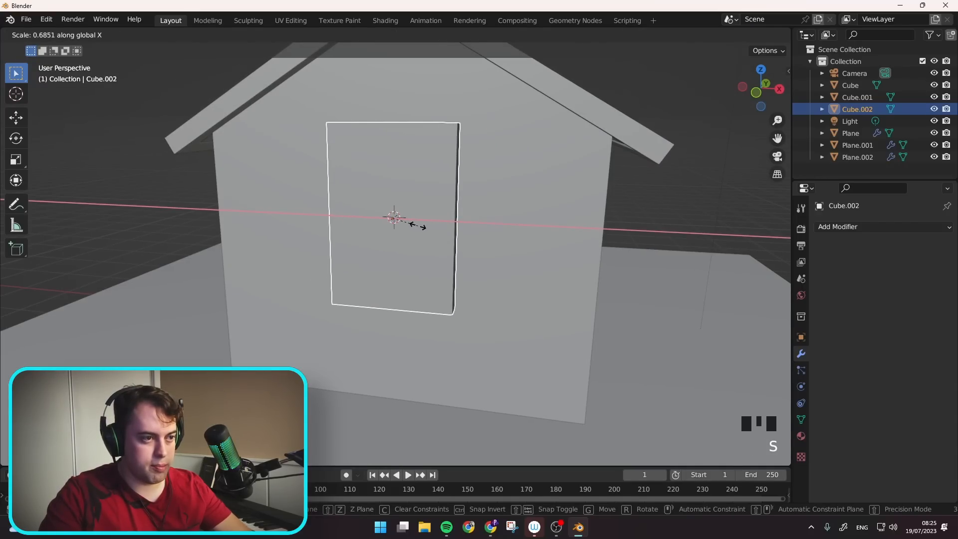
left_click(419, 229)
- Lower the block along Z towards the base of the front wall and narrow it further along X into door proportions
key("g")
key("z")
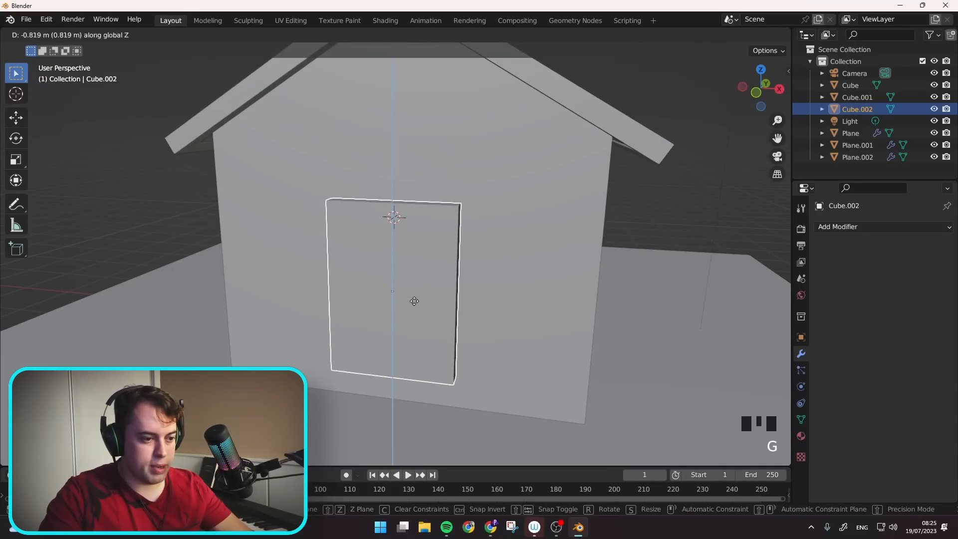
left_click(421, 280)
key("s")
key("x")
left_click(415, 279)
- Stretch the door block slightly along Z and lower it to the bottom of the front wall
key("s")
key("z")
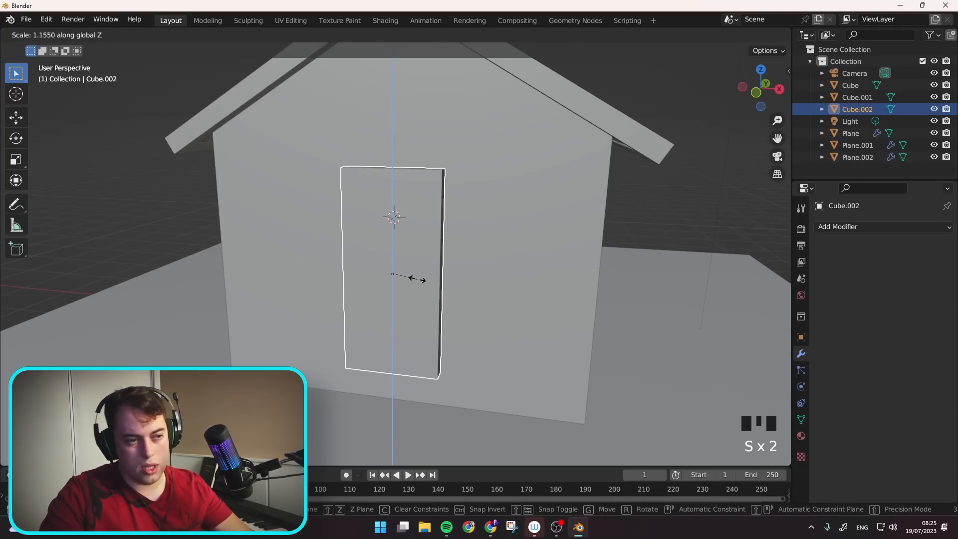
left_click(414, 280)
key("g")
key("z")
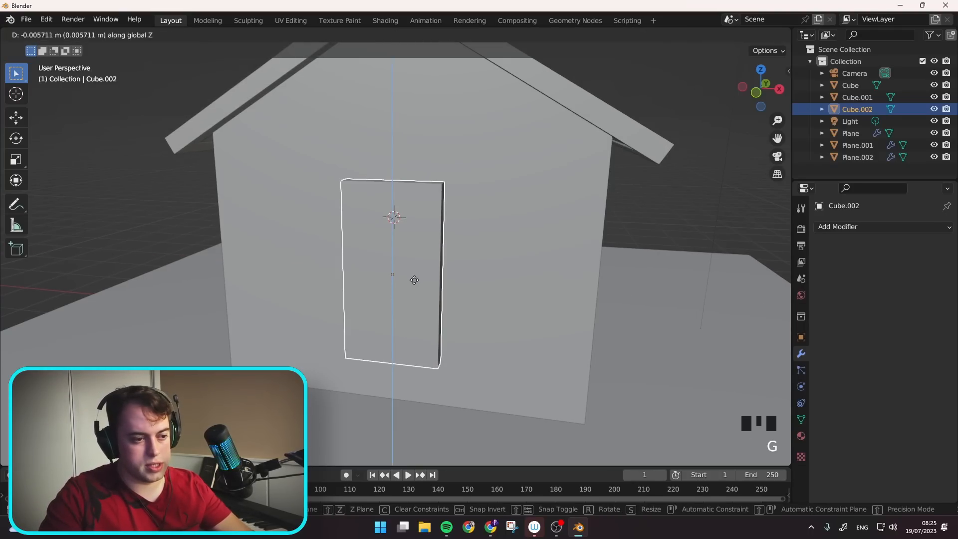
left_click(414, 299)
scroll(444, 305, "down", 2)
middle_click_drag(443, 301, 411, 291)
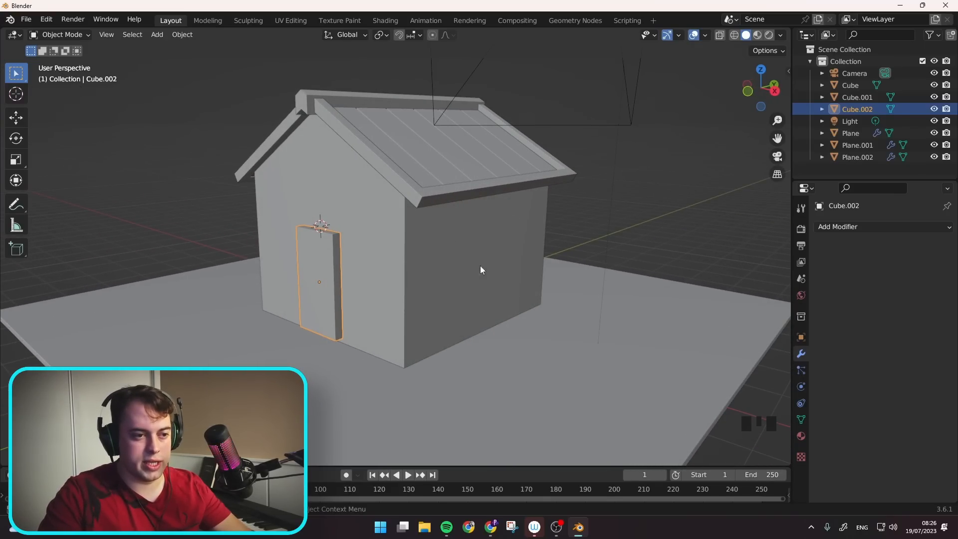
- Delete the large front face of the door block in Edit Mode
middle_click_drag(365, 245, 400, 227)
scroll(400, 226, "up", 4)
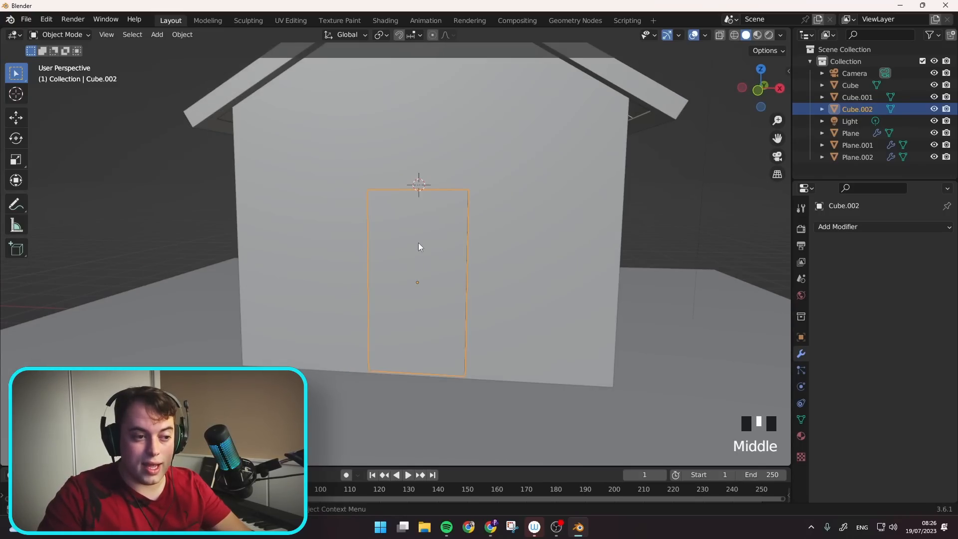
key("Tab")
left_click(440, 272)
middle_click_drag(503, 290, 486, 291)
key("3")
left_click(402, 266)
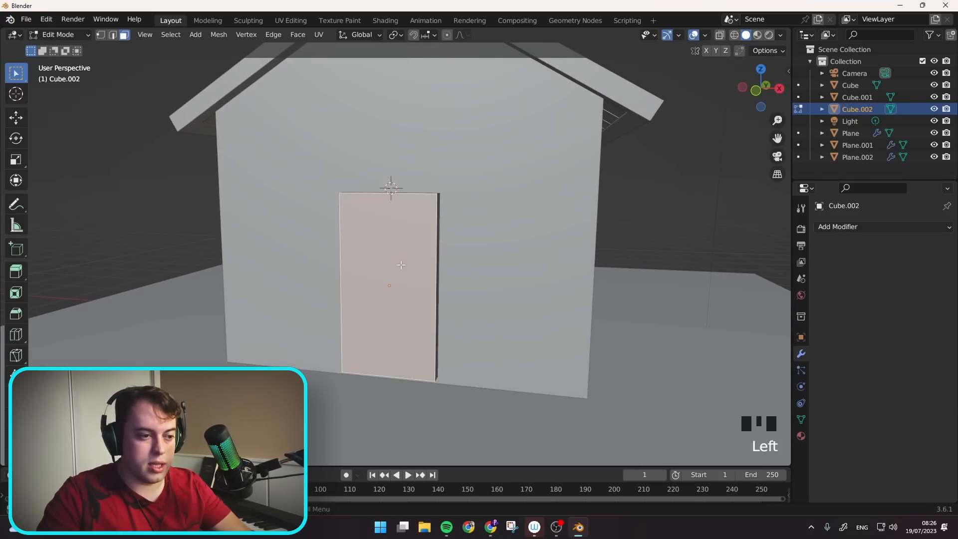
middle_click_drag(402, 266, 397, 271)
key("Delete")
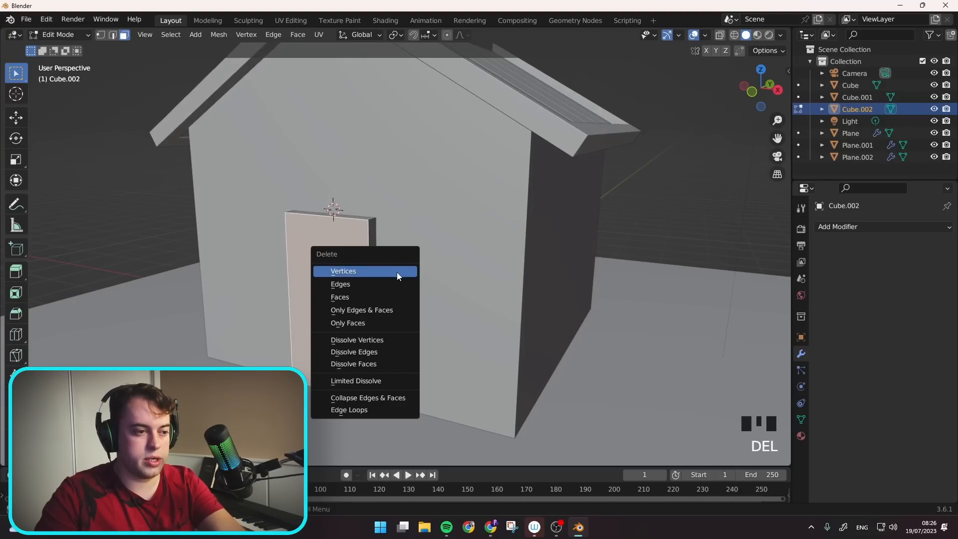
left_click(379, 296)
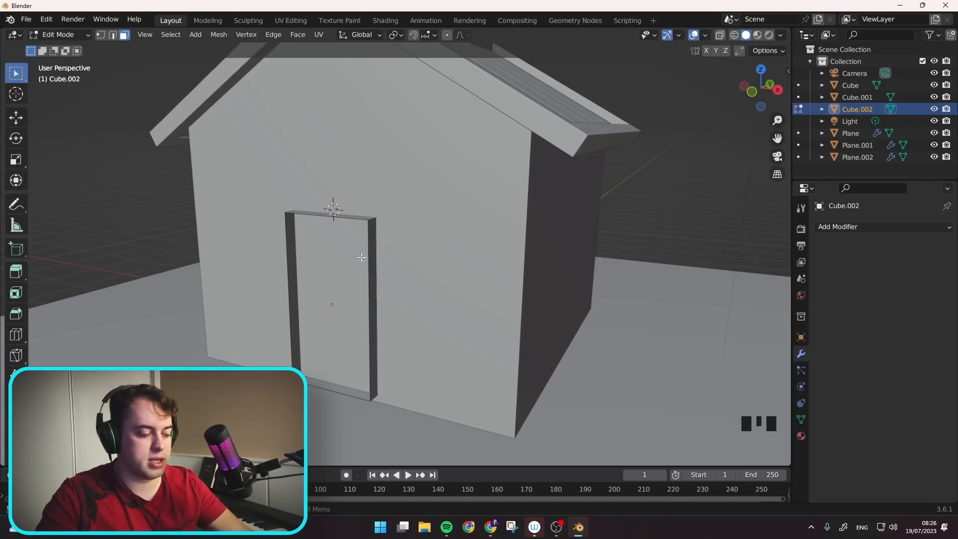
- Delete the door block's hidden back face through the wireframe view, leaving only the outer rim, and return to solid Object Mode
key("shift+z")
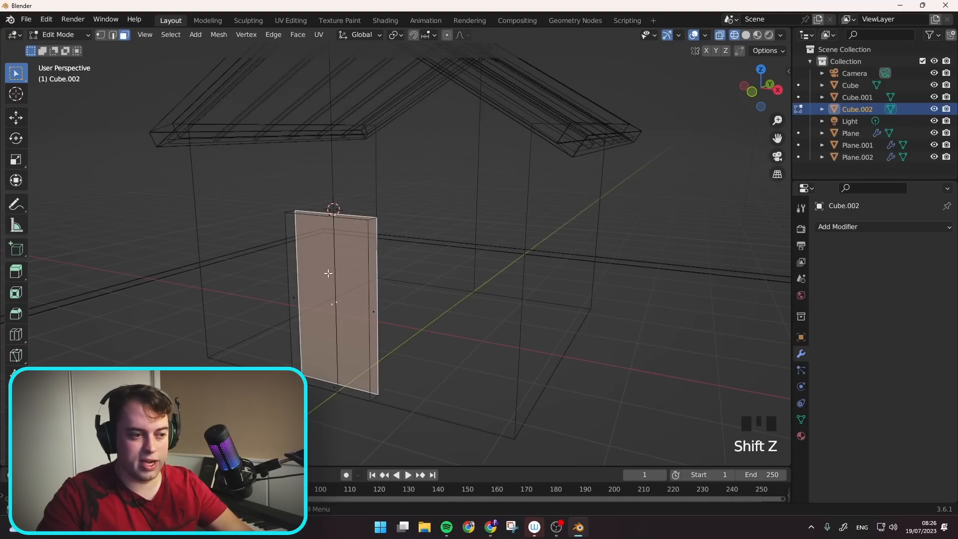
key("Delete")
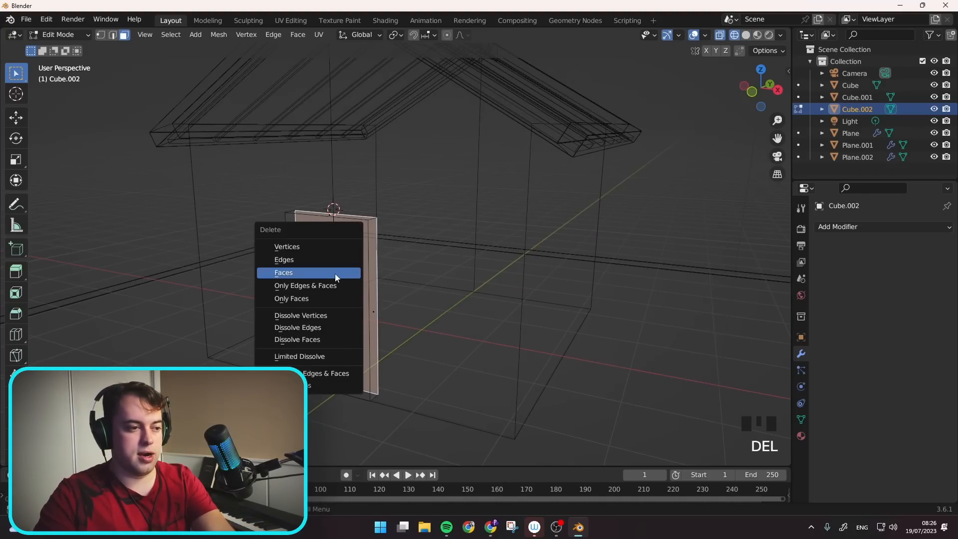
left_click(334, 273)
key("Tab")
key("Tab")
key("Tab")
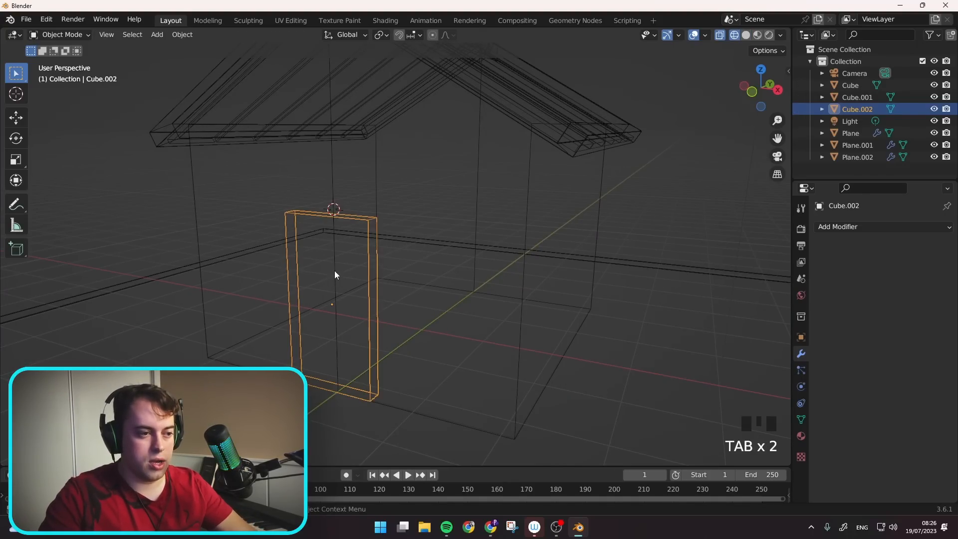
key("shift+z")
middle_click_drag(335, 271, 439, 247)
scroll(419, 252, "up", 3)
left_click(821, 227)
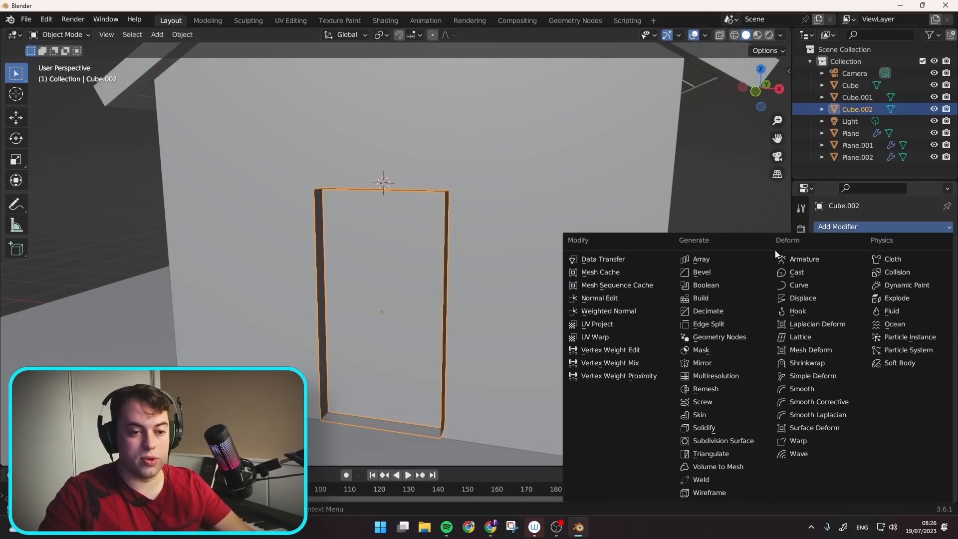
left_click(703, 364)
left_click(932, 246)
- Add a Solidify modifier to the door frame with a thickness of 0.1 m and Even Thickness enabled
left_click(897, 228)
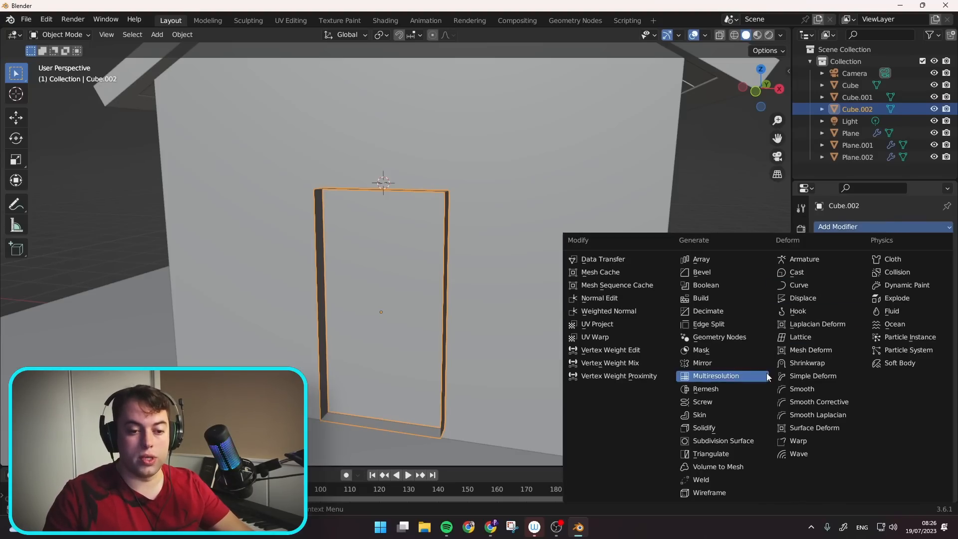
left_click(722, 426)
left_click_drag(907, 278, 923, 278)
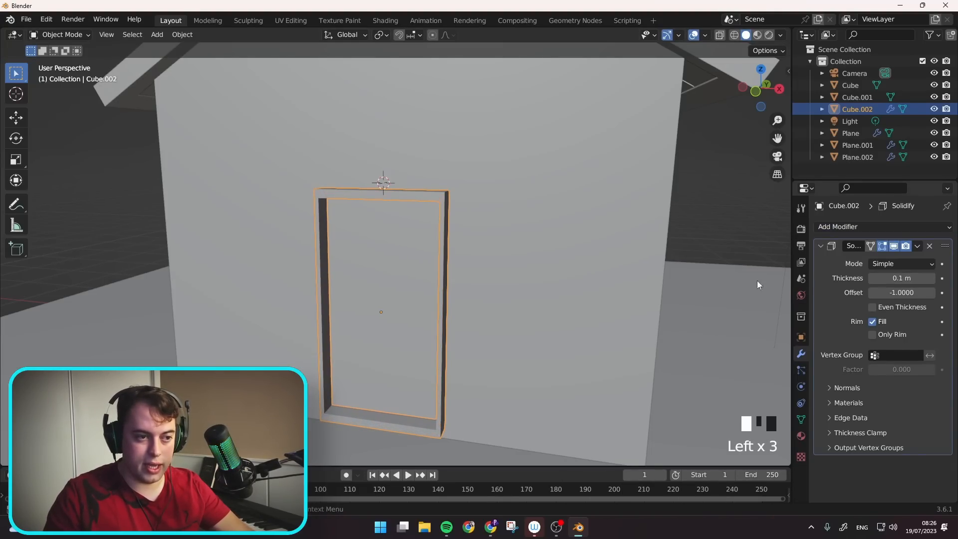
scroll(450, 199, "up", 3)
middle_click_drag(596, 163, 512, 247, "shift")
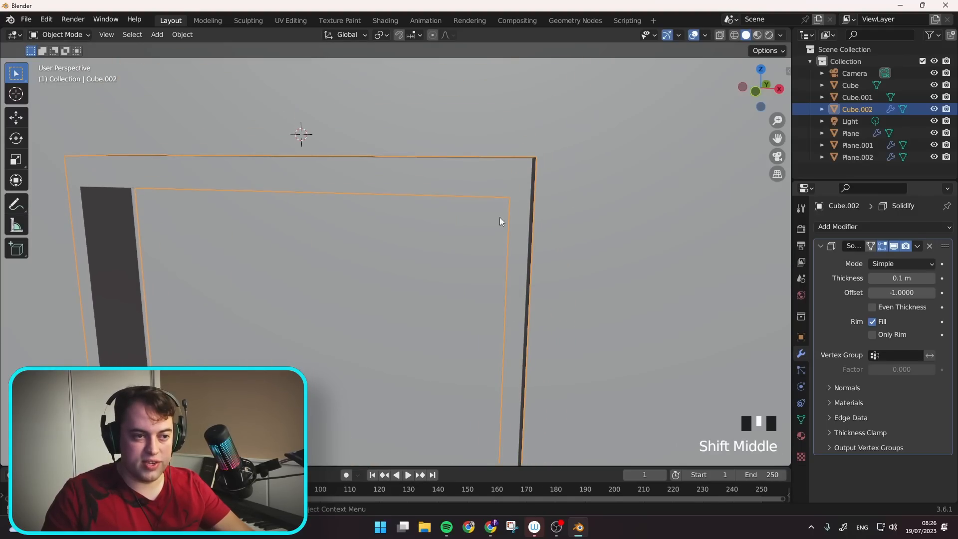
left_click(872, 307)
scroll(629, 292, "down", 1)
middle_click_drag(630, 292, 460, 218)
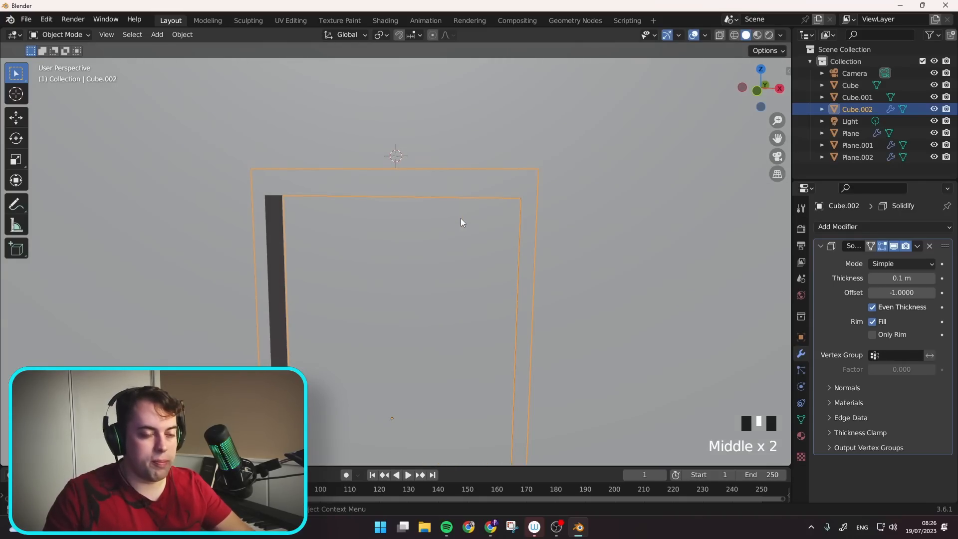
- Apply all transforms to the door frame and set its Solidify thickness to 0.08 m
key("ctrl+a")
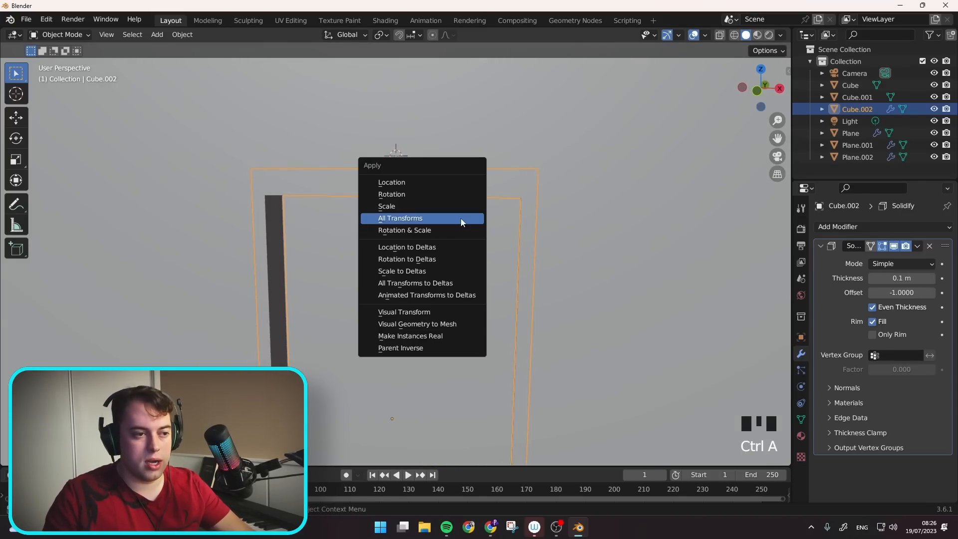
left_click(421, 223)
middle_click_drag(508, 279, 524, 234)
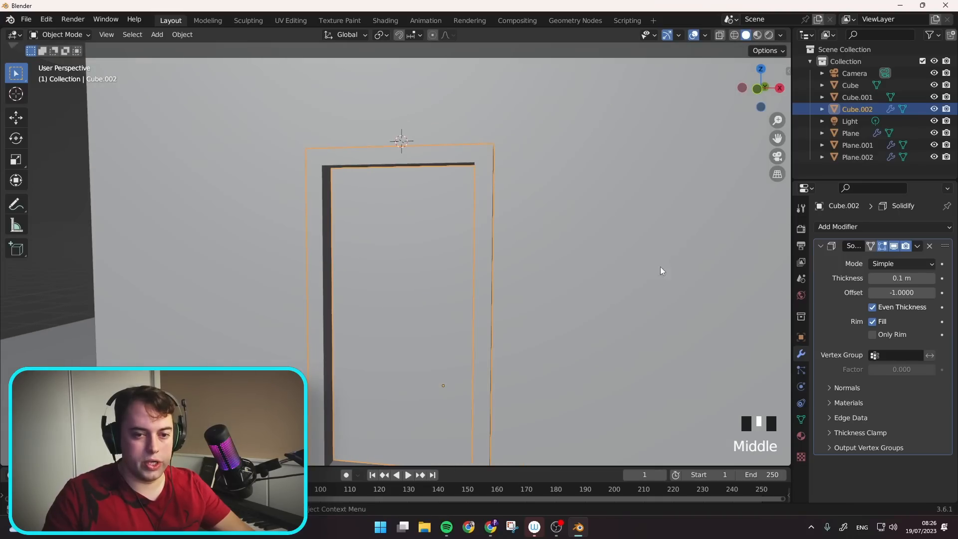
left_click(901, 277)
left_click_drag(901, 278, 892, 278)
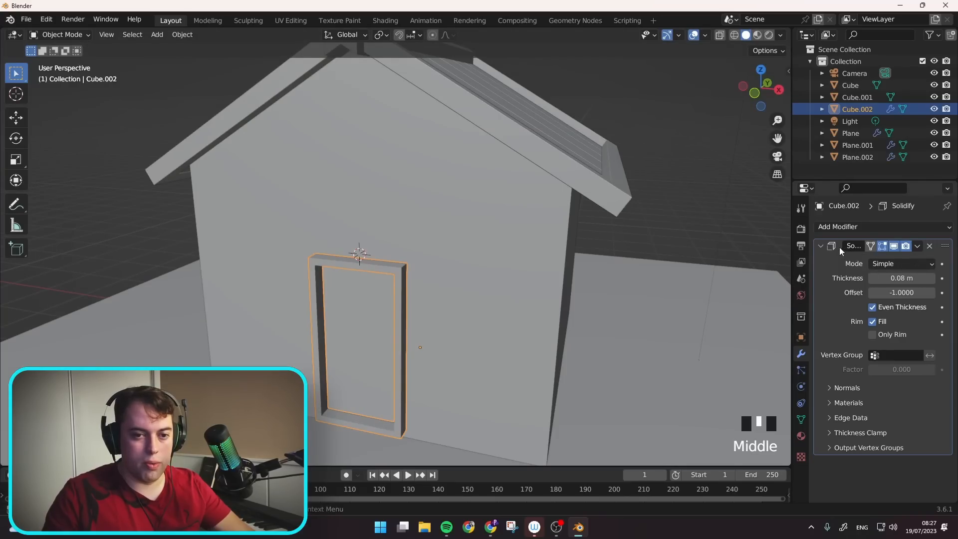
- Add a Bevel modifier to the door frame with an amount of 0.005 m
left_click(839, 247)
left_click(834, 228)
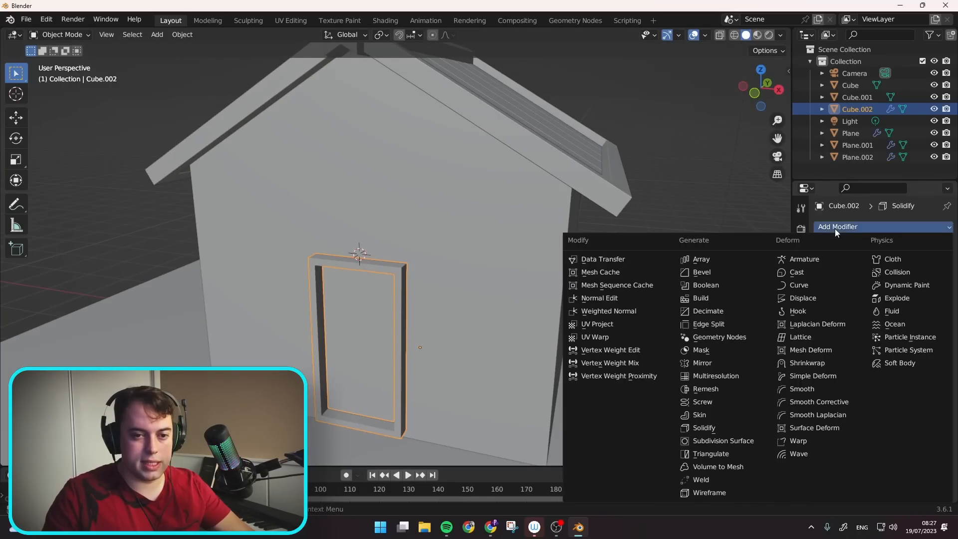
left_click(720, 271)
scroll(405, 276, "up", 2)
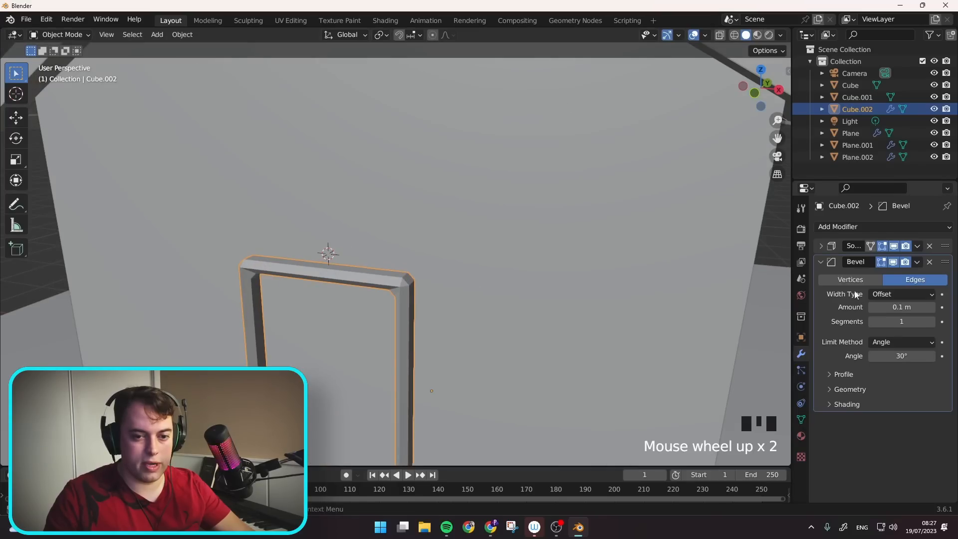
left_click(901, 307)
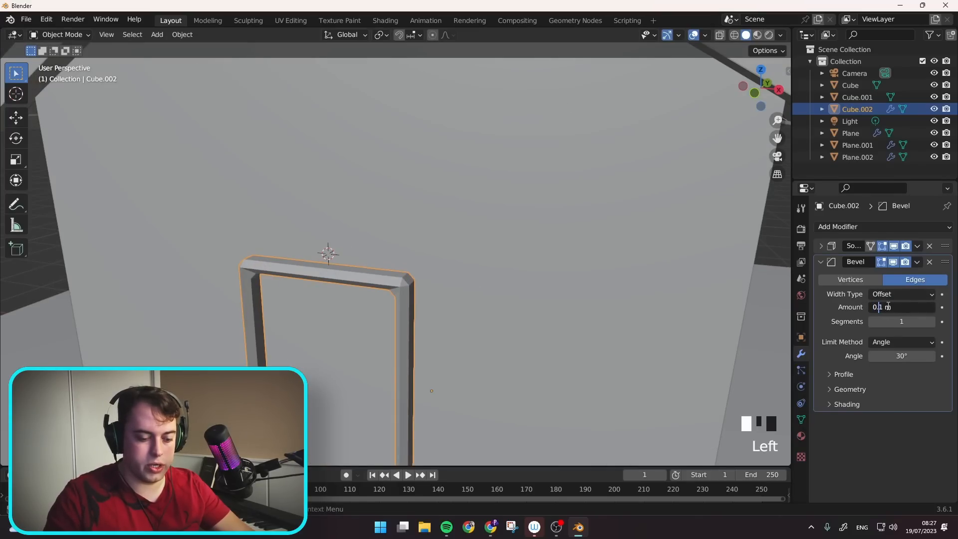
type("005")
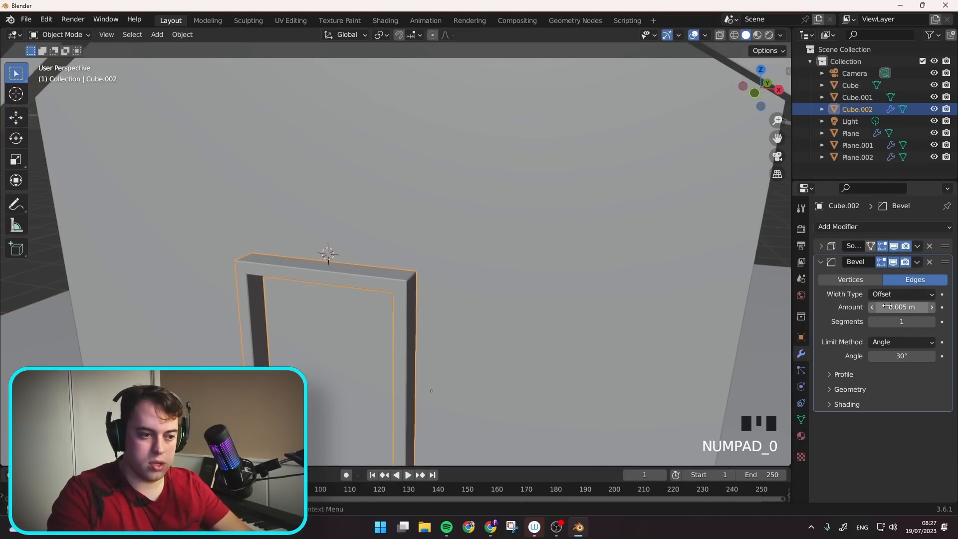
left_click(566, 287)
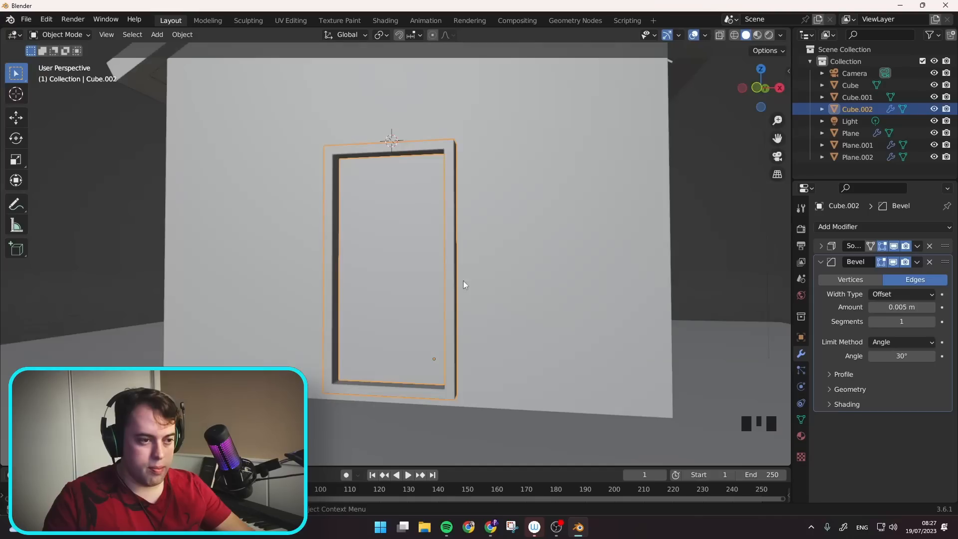
- Lower the door frame about 0.17 m along Z so its bottom bar sinks into the ground
key("g")
key("z")
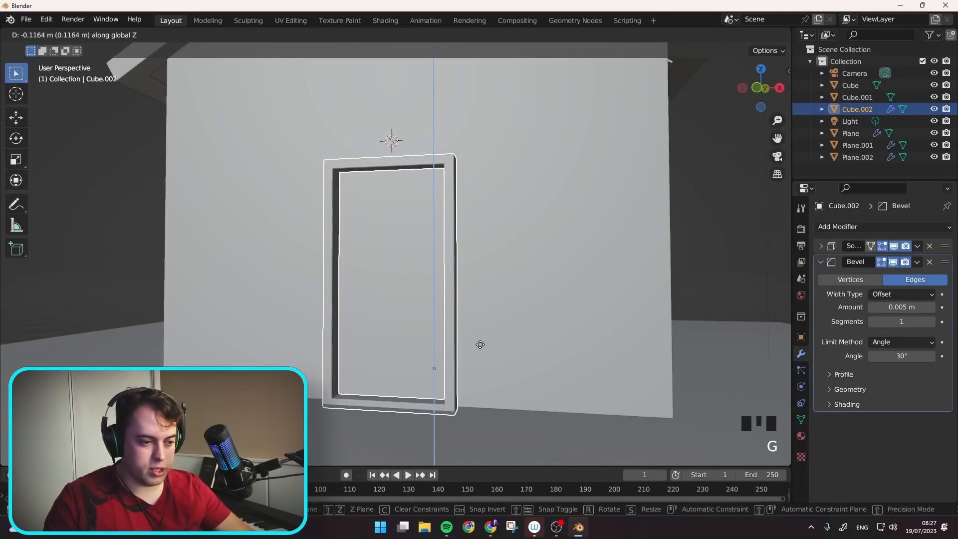
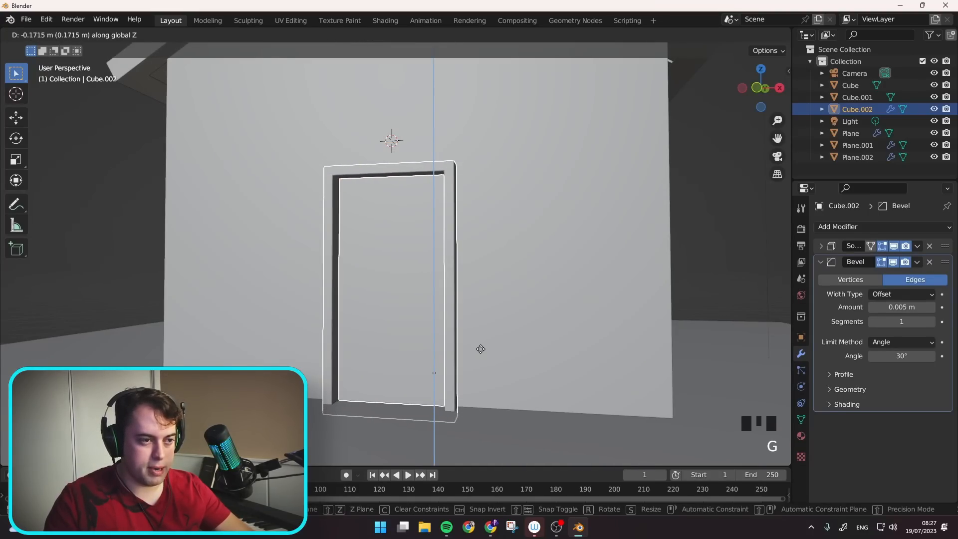
left_click(481, 349)
middle_click_drag(432, 309, 381, 286)
scroll(381, 286, "down", 3)
- Try to snap the 3D cursor to the centre of the selected door frame
key("shift+s")
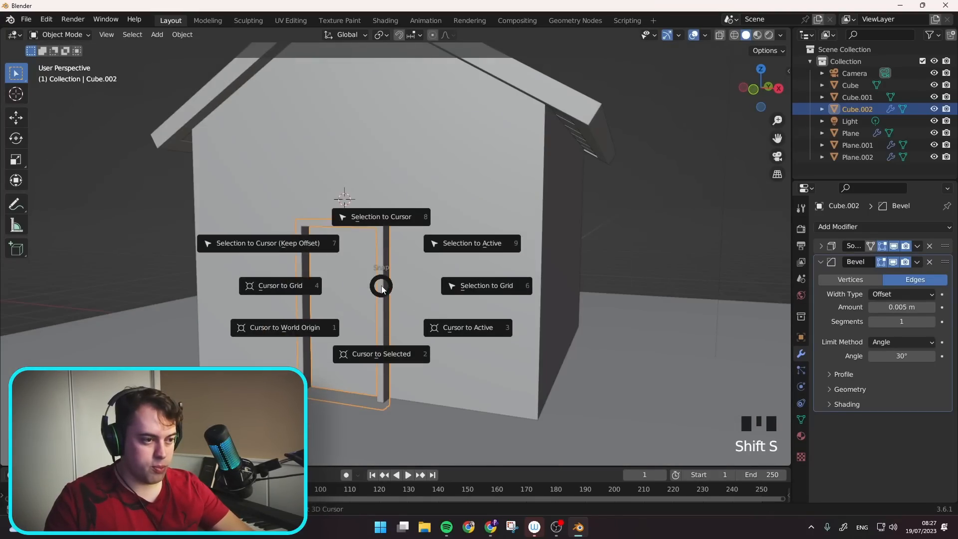
left_click(383, 342)
middle_click_drag(367, 325, 410, 355)
- Set the door frame's origin to its geometry and snap the 3D cursor to that origin
right_click(339, 263)
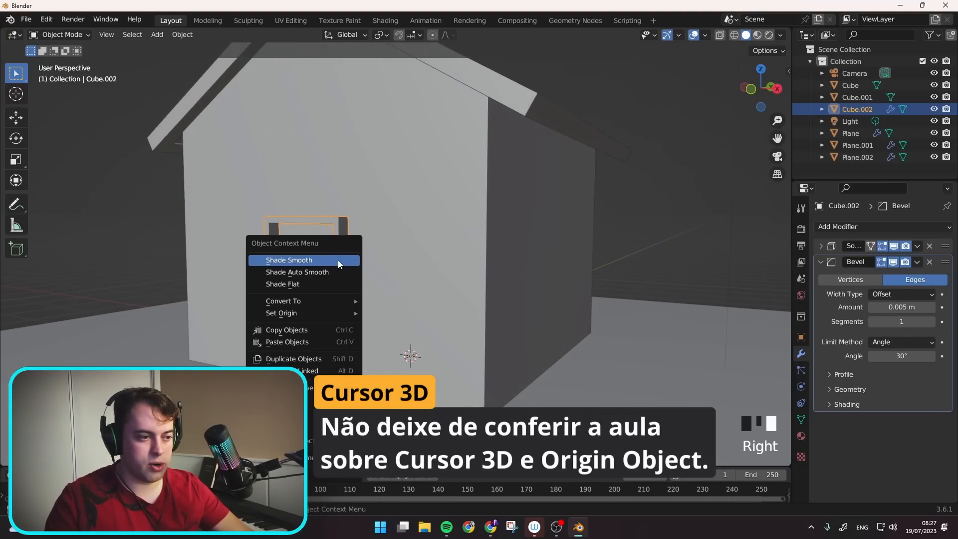
mouse_move(330, 314)
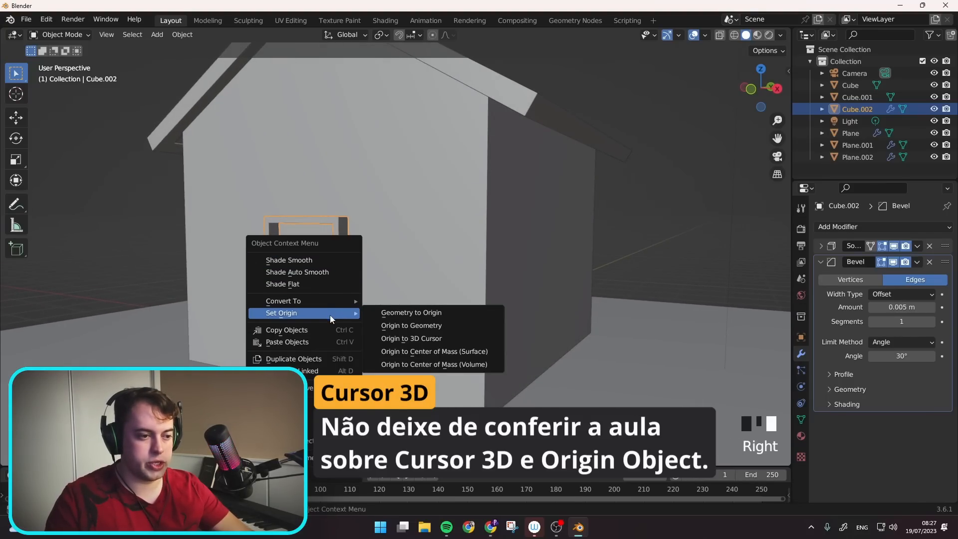
left_click(418, 328)
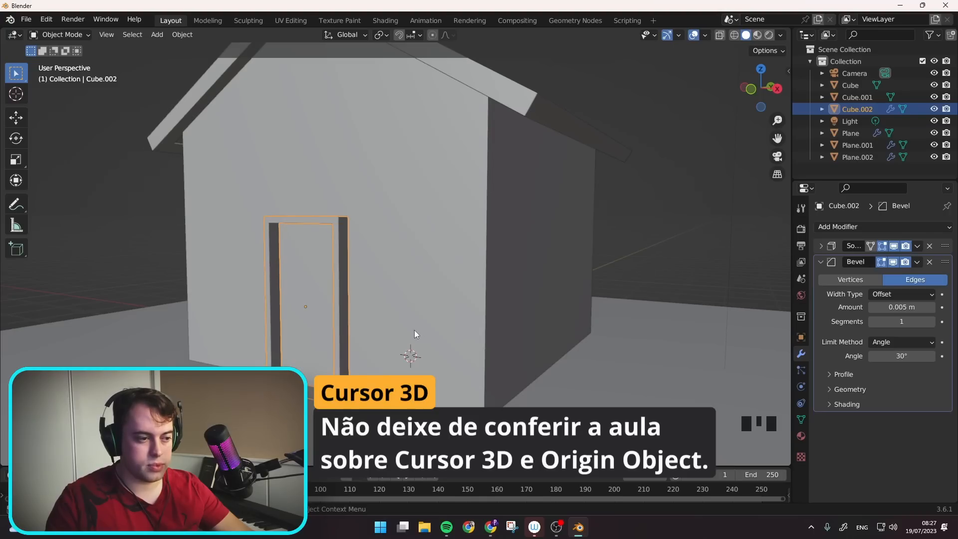
key("shift+s")
left_click(308, 325)
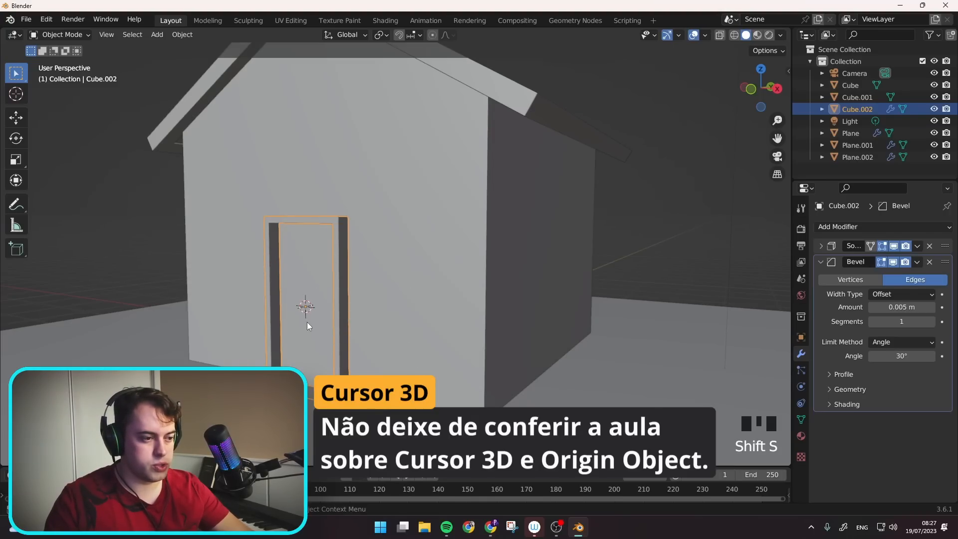
- Add a mesh plane at the 3D cursor in the door frame's centre and rotate it 90° about X
middle_click_drag(315, 323, 513, 305)
scroll(470, 313, "up", 3)
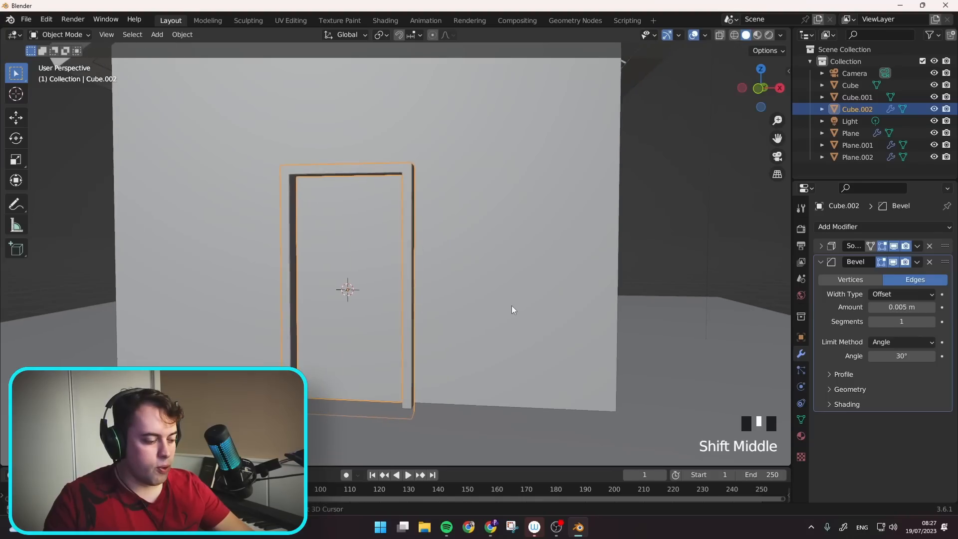
key("shift+a")
mouse_move(507, 274)
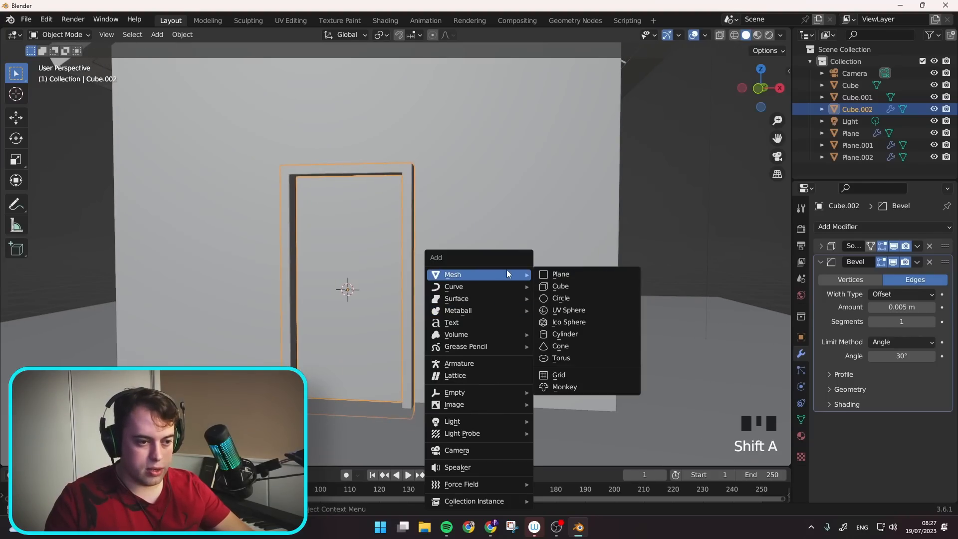
left_click(563, 275)
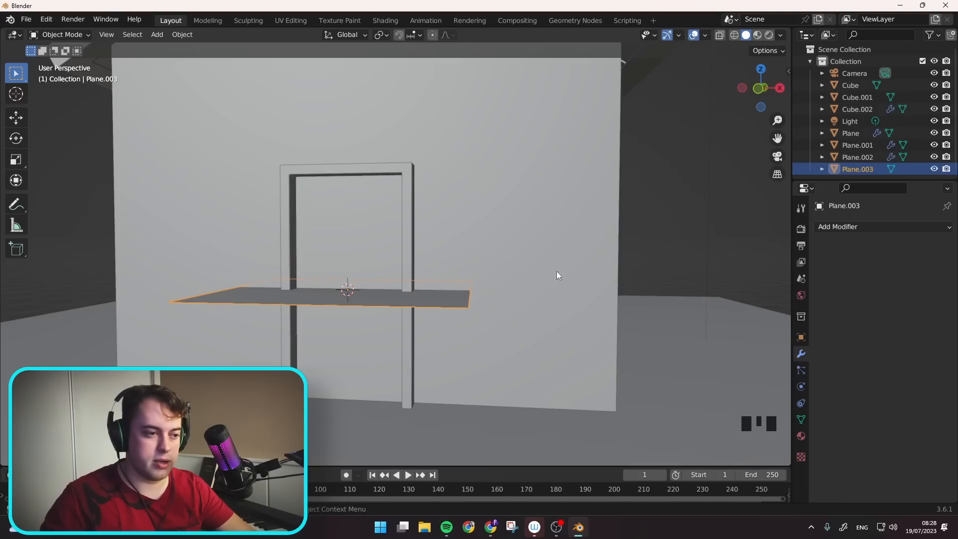
type("rx")
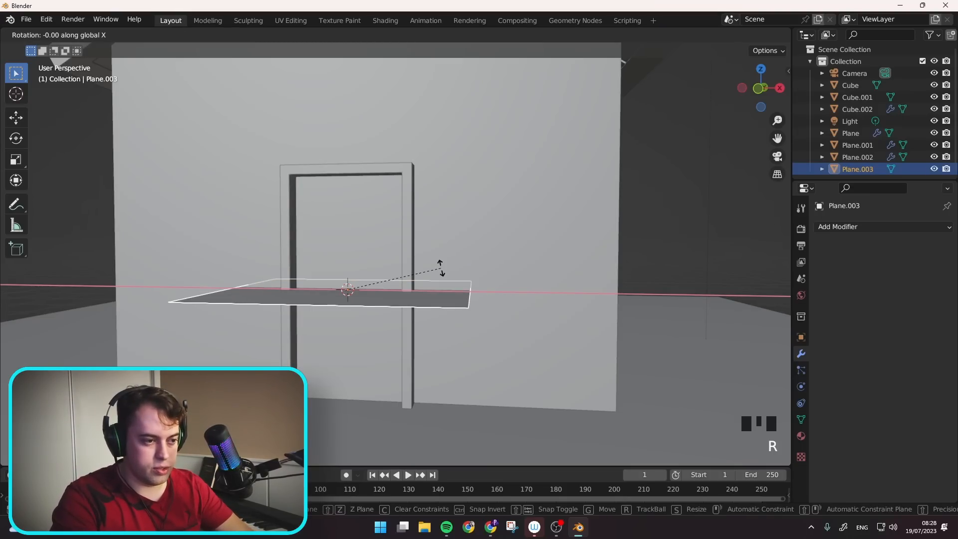
type("90")
key("Return")
- Scale the upright plane to about 0.5 and stretch it vertically to fill the door frame's opening
key("s")
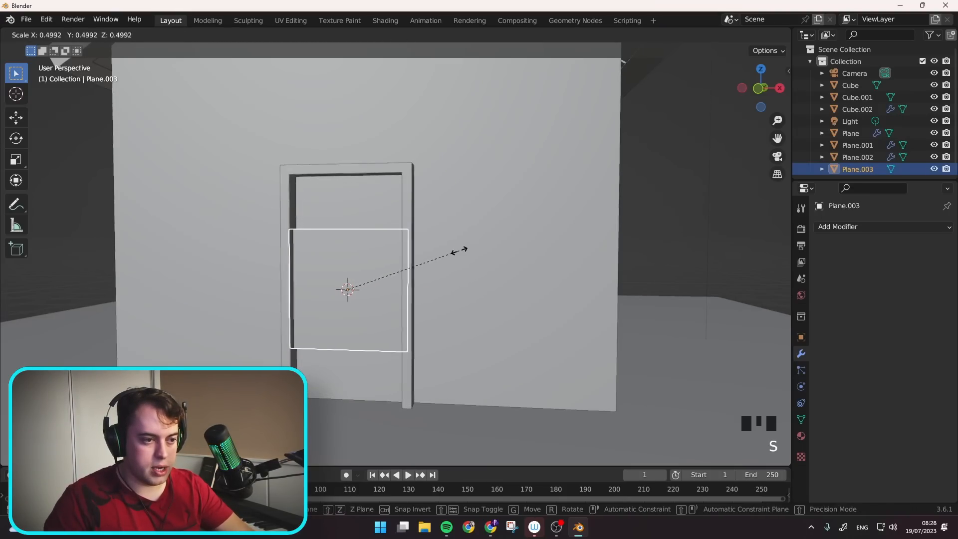
left_click(455, 254)
key("s")
left_click(561, 230)
middle_click_drag(561, 230, 293, 248)
left_click(279, 242)
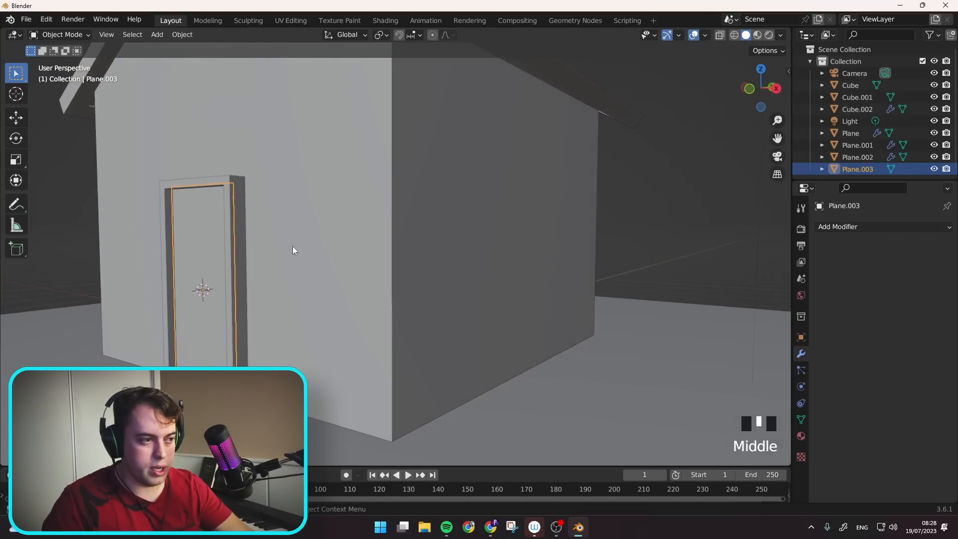
left_click(127, 253)
left_click(197, 239)
middle_click_drag(197, 239, 390, 280)
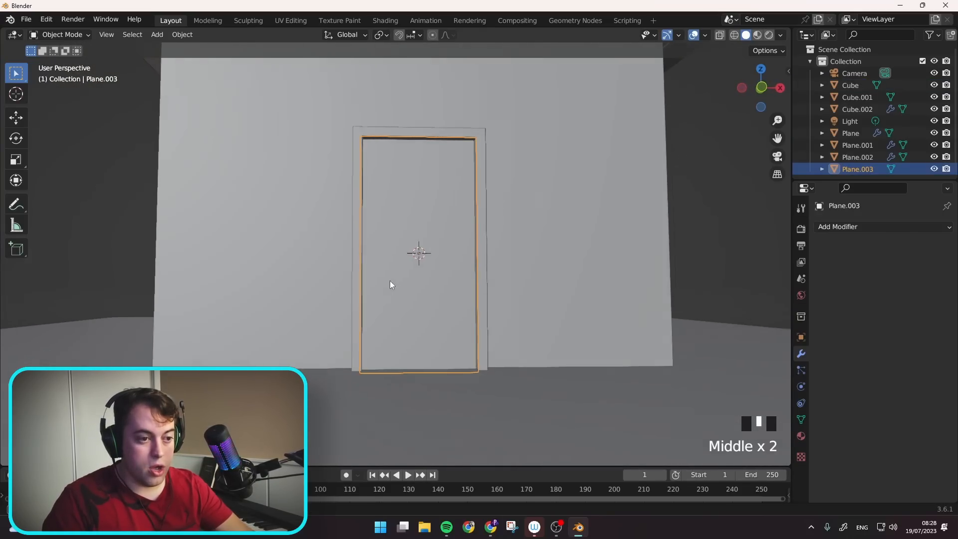
- Add a UV sphere at the centre of the door and scale it down to doorknob size
scroll(419, 275, "up", 2)
middle_click_drag(449, 273, 480, 274)
key("shift+a")
mouse_move(480, 274)
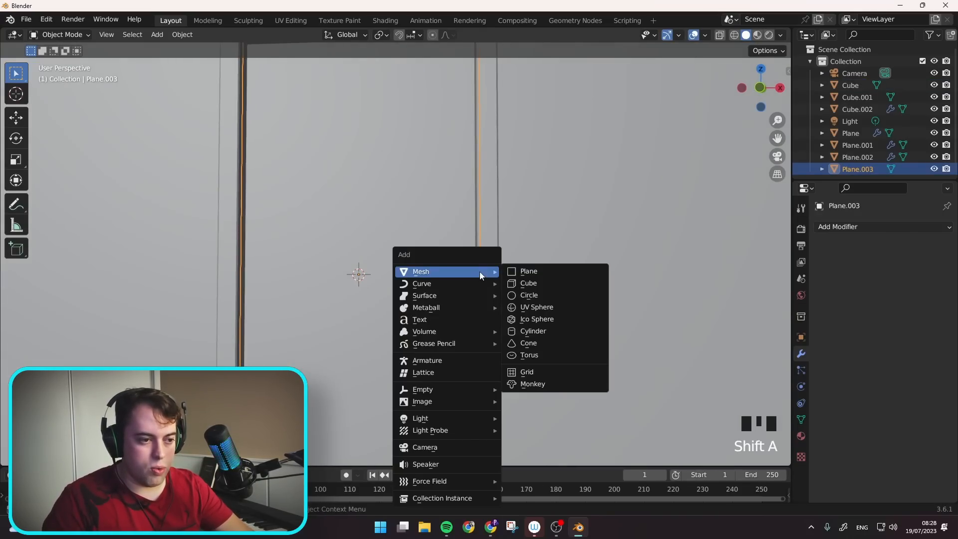
left_click(534, 306)
key("s")
left_click(386, 264)
middle_click_drag(386, 264, 405, 283)
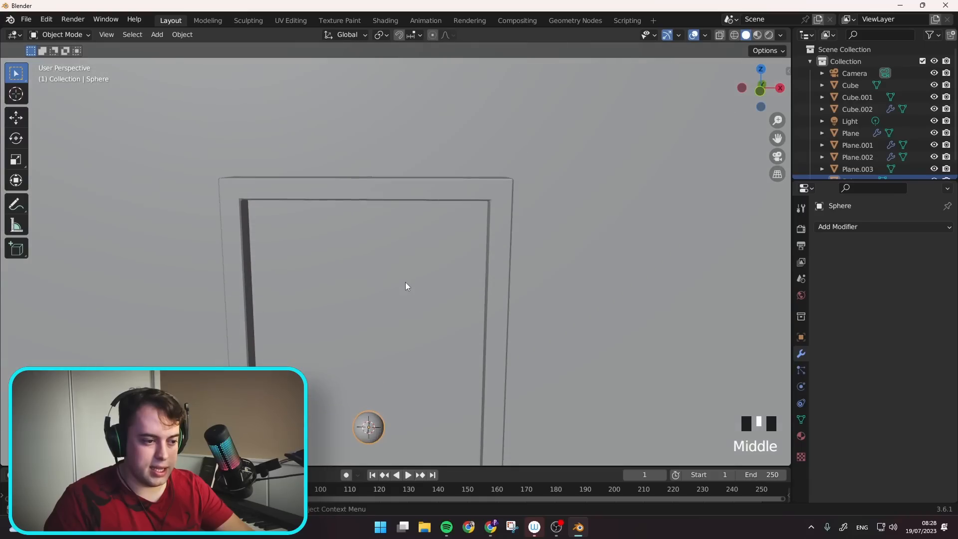
- Shade the doorknob sphere smooth and move it sideways to the door's right edge
key("g")
left_click(408, 283)
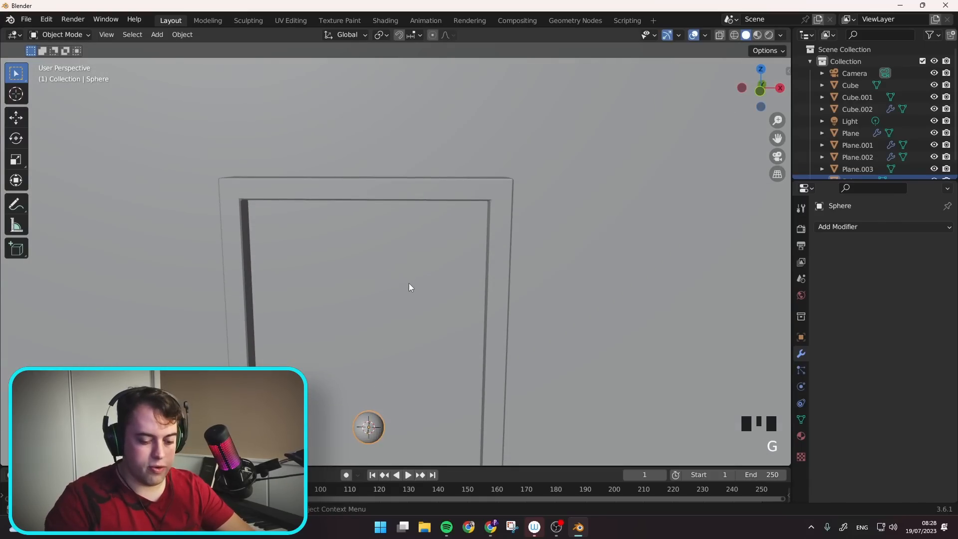
key("KP_Decimal")
scroll(409, 282, "down", 6)
right_click(379, 200)
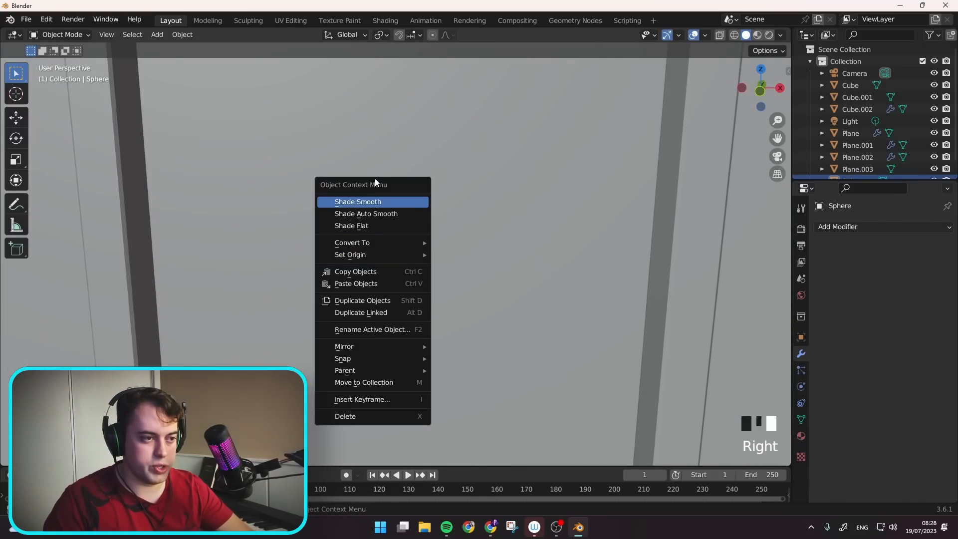
left_click(383, 201)
middle_click_drag(416, 254, 432, 257)
scroll(432, 257, "down", 2)
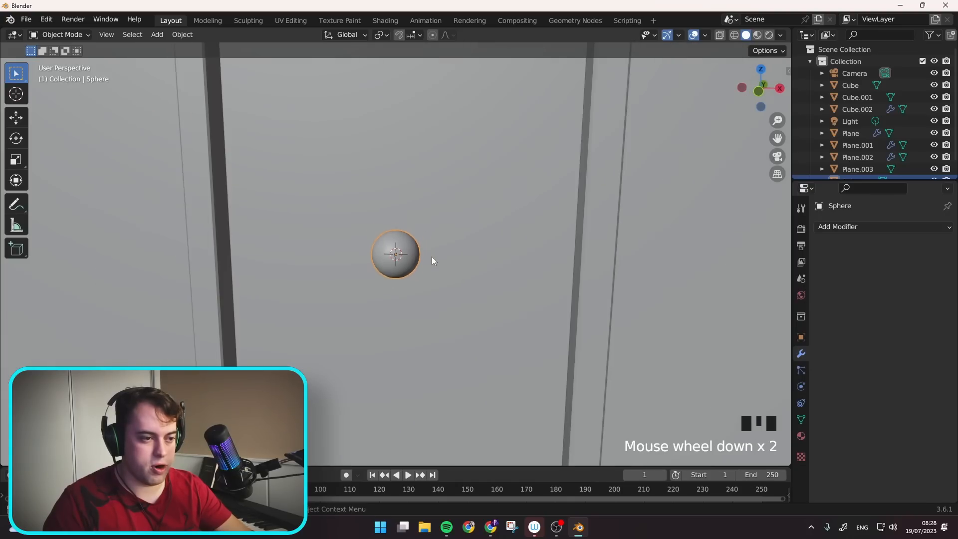
key("g")
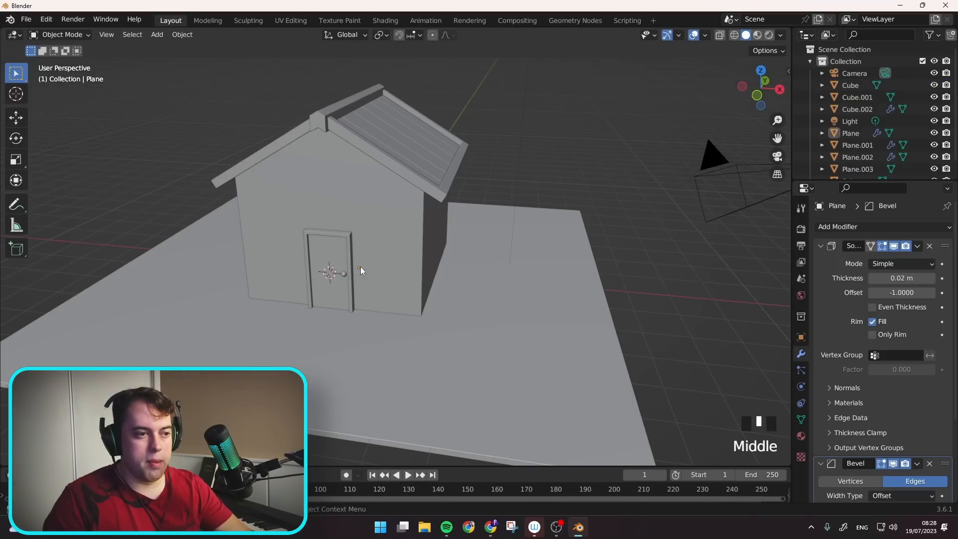
- Duplicate the door frame and place the copy about 1.99 m away along the X axis
middle_click_drag(513, 272, 456, 259, "shift")
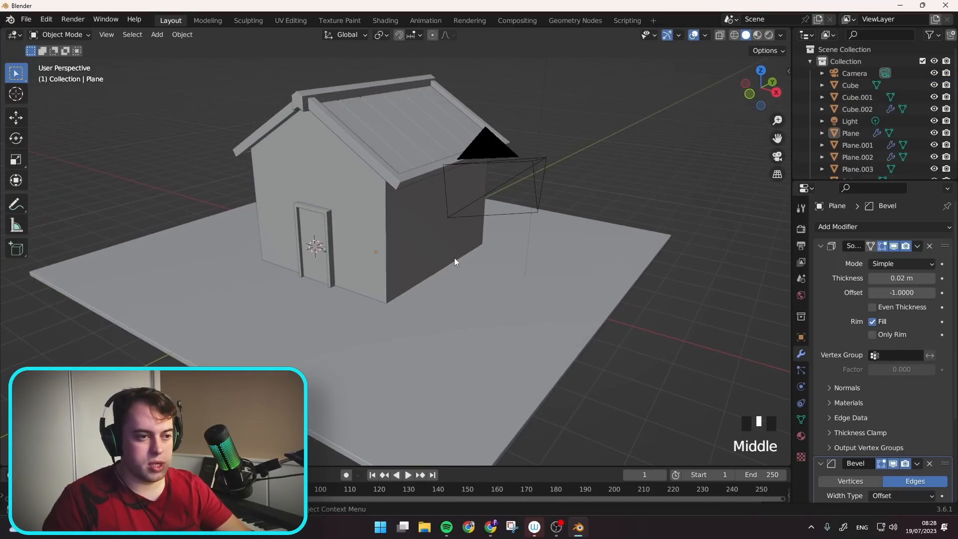
scroll(400, 219, "up", 2)
left_click(384, 219)
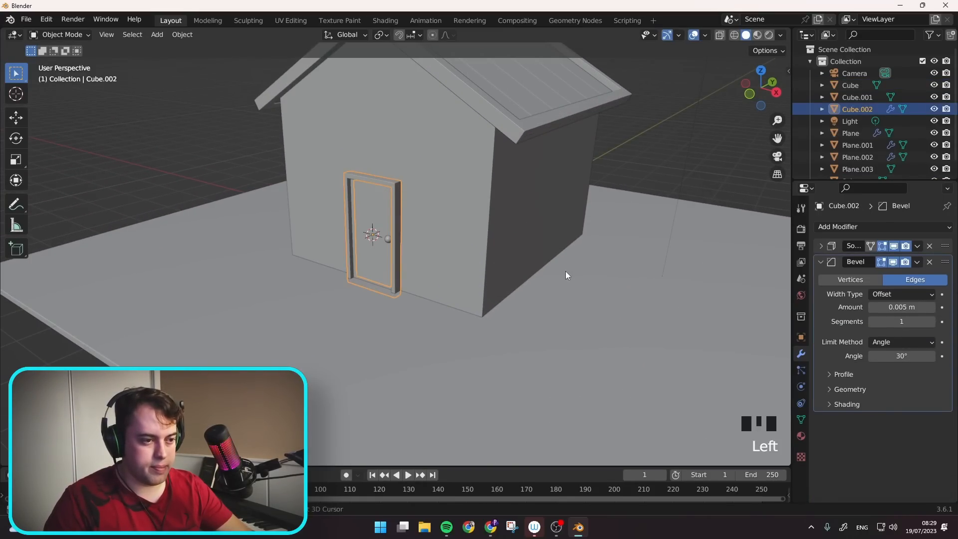
key("shift+d")
key("x")
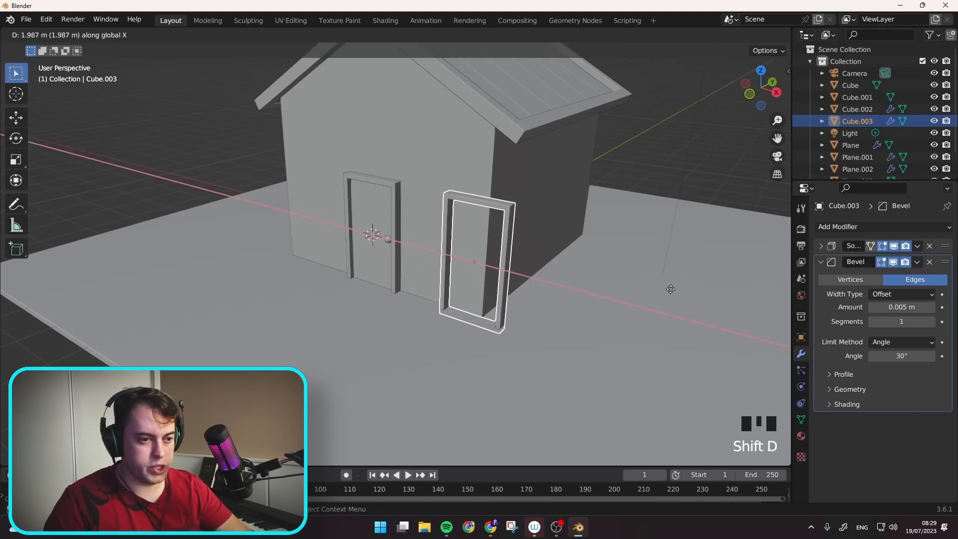
left_click(672, 288)
- Rotate the duplicated frame 90° about Z so it runs parallel to the house's side wall
middle_click_drag(673, 288, 495, 220)
scroll(600, 238, "up", 2)
mouse_move(601, 238)
middle_mouse_down("shift")
mouse_move(627, 259)
mouse_move(585, 237)
middle_mouse_up("shift")
type("rz90")
key("Return")
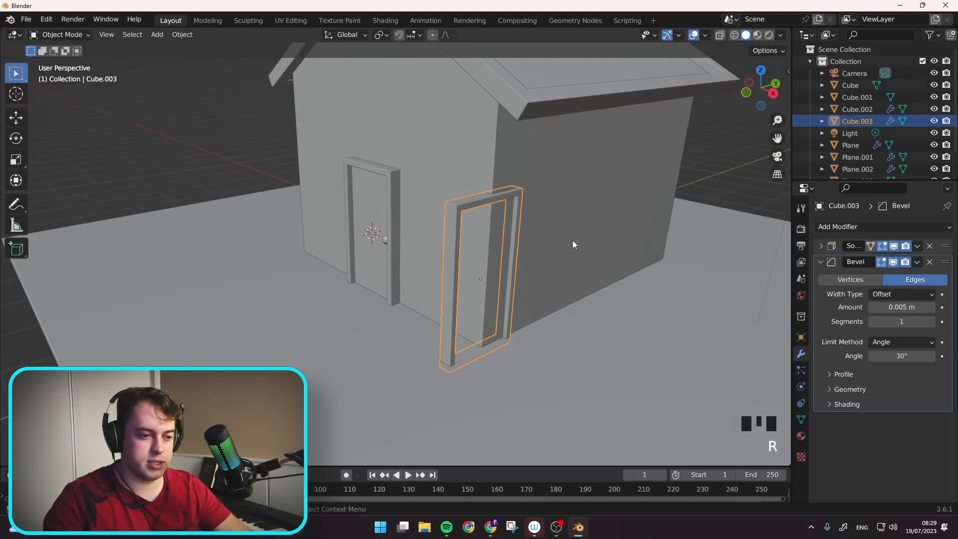
- Select the house's side wall face in Edit Mode and snap the 3D cursor to its centre
middle_click_drag(575, 240, 514, 248)
scroll(420, 277, "down", 2)
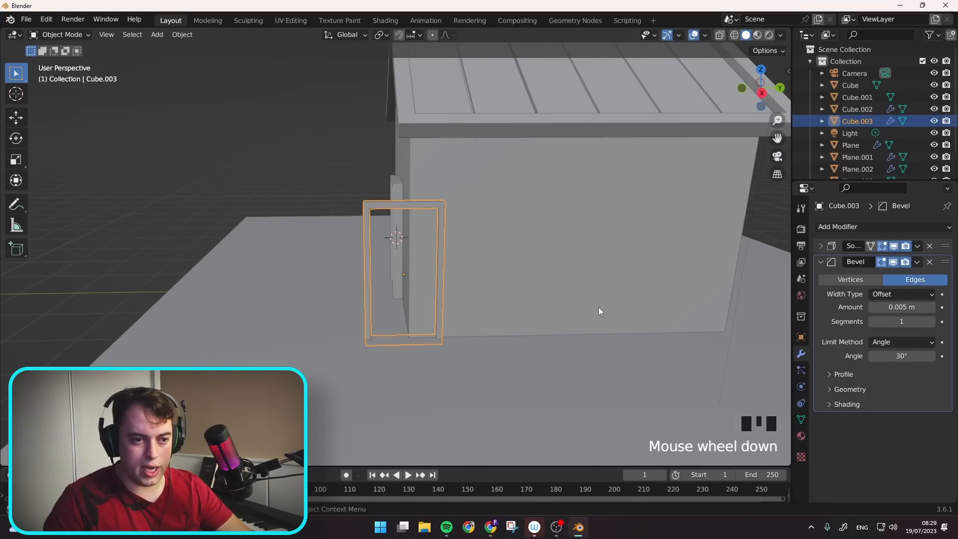
middle_click_drag(600, 307, 591, 306)
left_click(504, 220)
middle_click_drag(502, 220, 542, 225)
key("Tab")
left_click(504, 195)
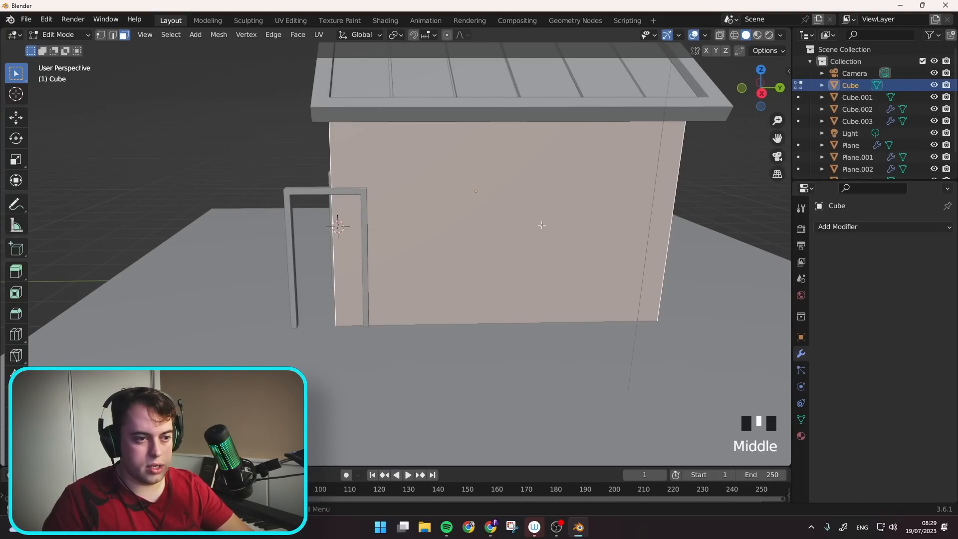
middle_click_drag(542, 225, 562, 228)
key("shift+s")
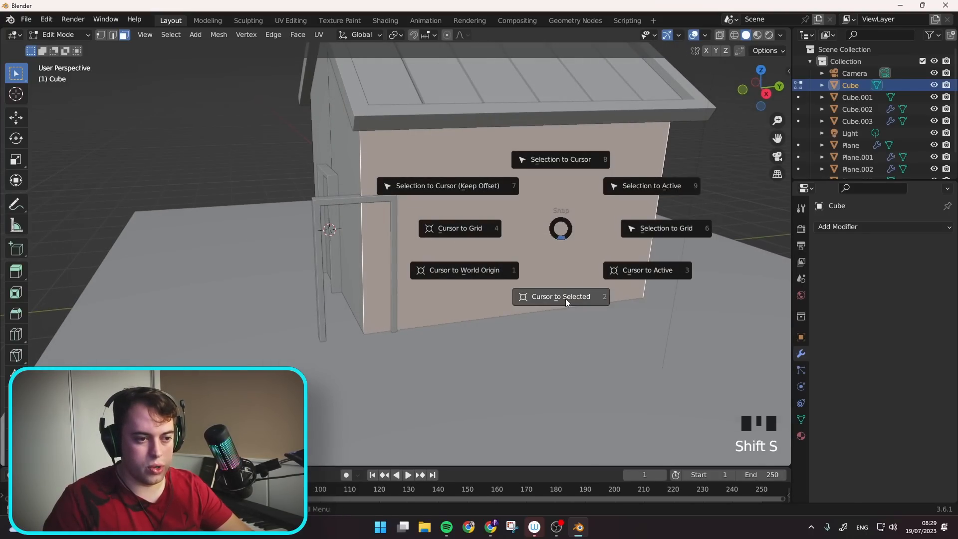
left_click(630, 277)
middle_click_drag(573, 279, 558, 222)
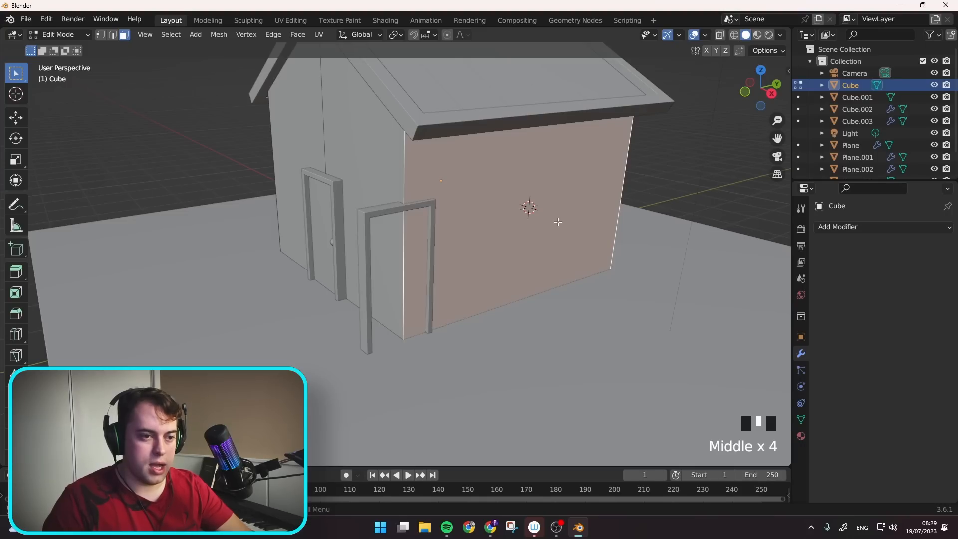
- Return to Object Mode and snap the duplicated frame to the 3D cursor on the side wall
key("Tab")
left_click(373, 213)
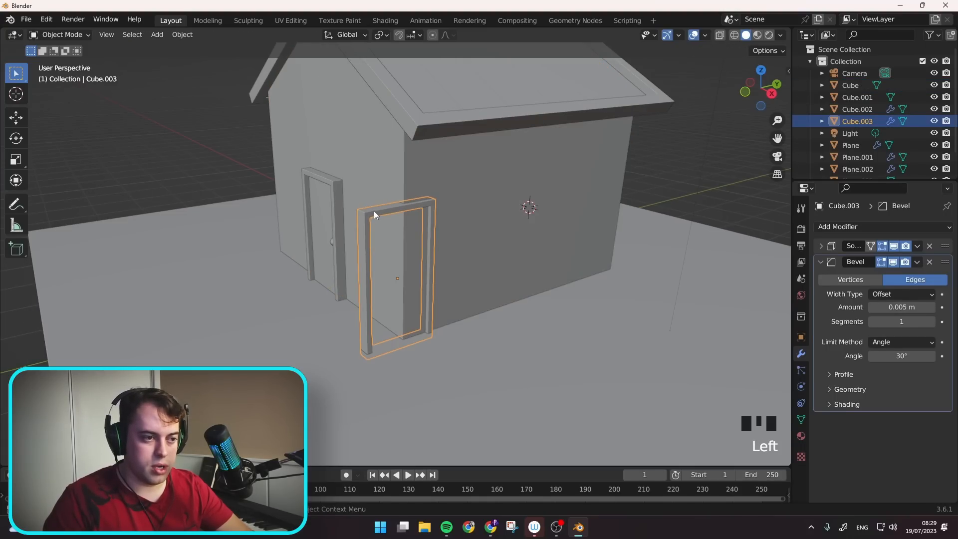
key("shift+s")
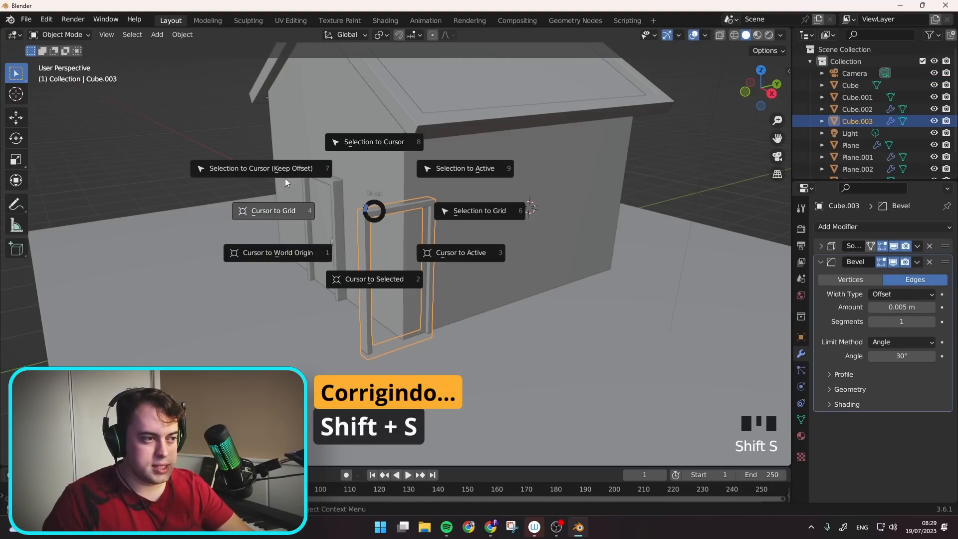
left_click(384, 143)
middle_click_drag(472, 199, 520, 186)
- Shorten the duplicated frame along Z and scale it about 1.83 along Y to form a wide window frame
key("s")
key("z")
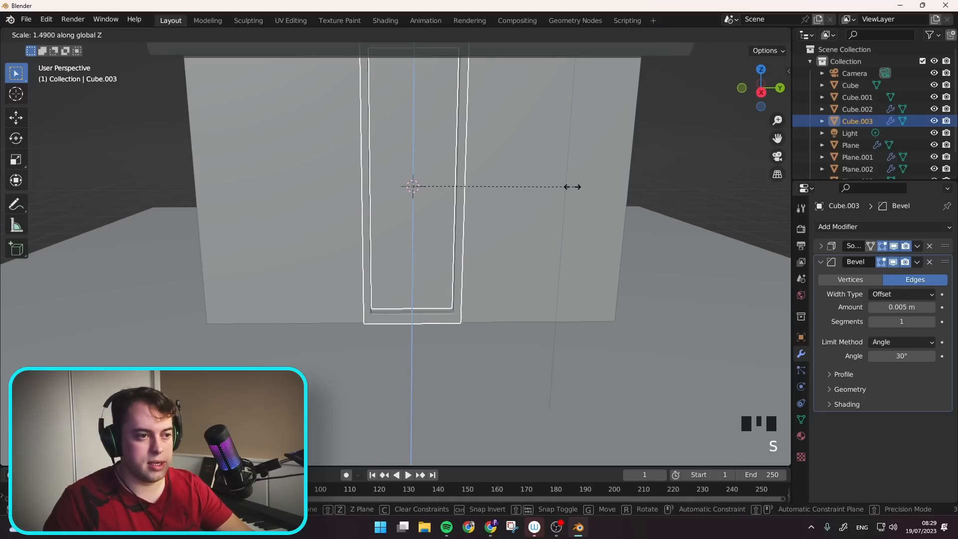
left_click(475, 178)
key("s")
key("x")
key("y")
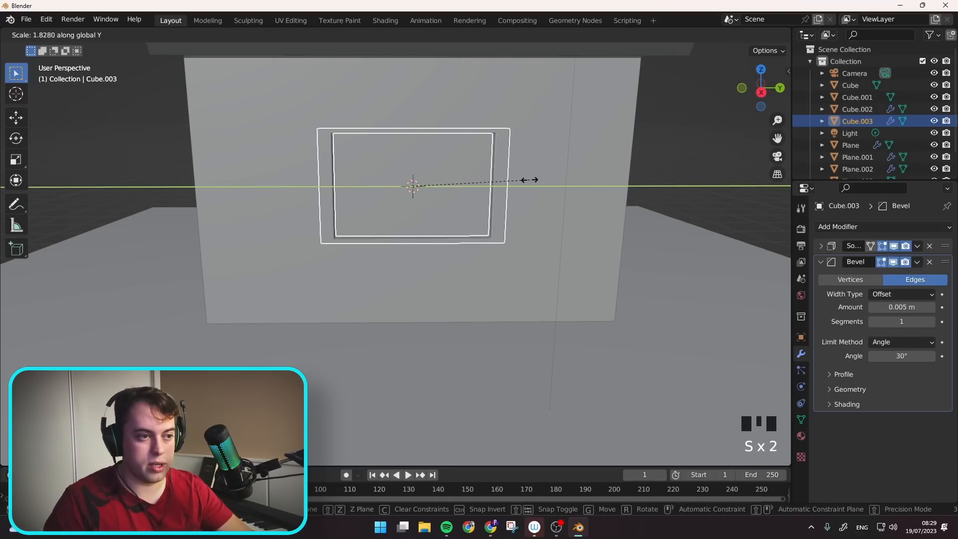
left_click(528, 180)
- Apply the window frame's transforms so its bars get an even thickness
middle_click_drag(492, 182, 368, 196)
scroll(539, 191, "up", 2)
scroll(349, 219, "up", 3)
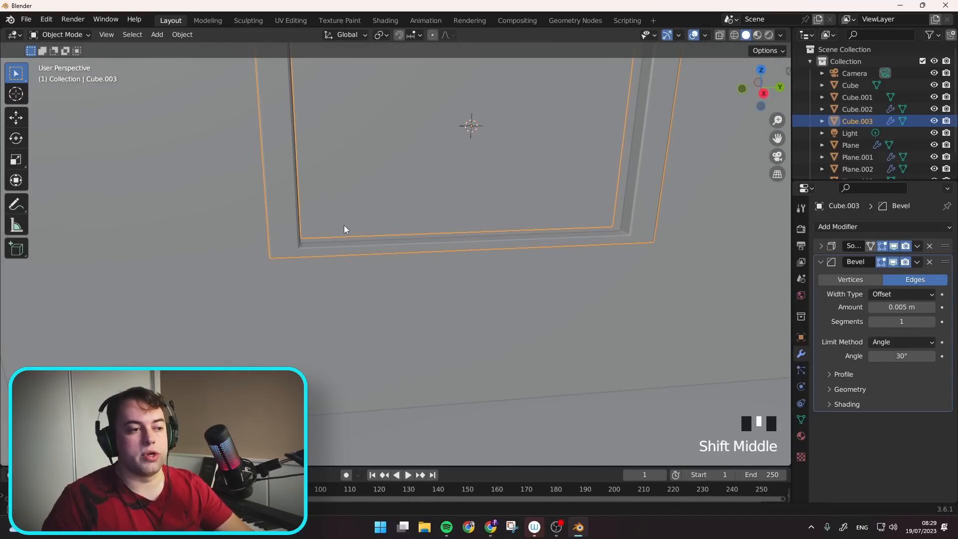
middle_click_drag(345, 226, 302, 226, "shift")
middle_click_drag(275, 177, 403, 228, "shift")
key("ctrl+a")
left_click(403, 228)
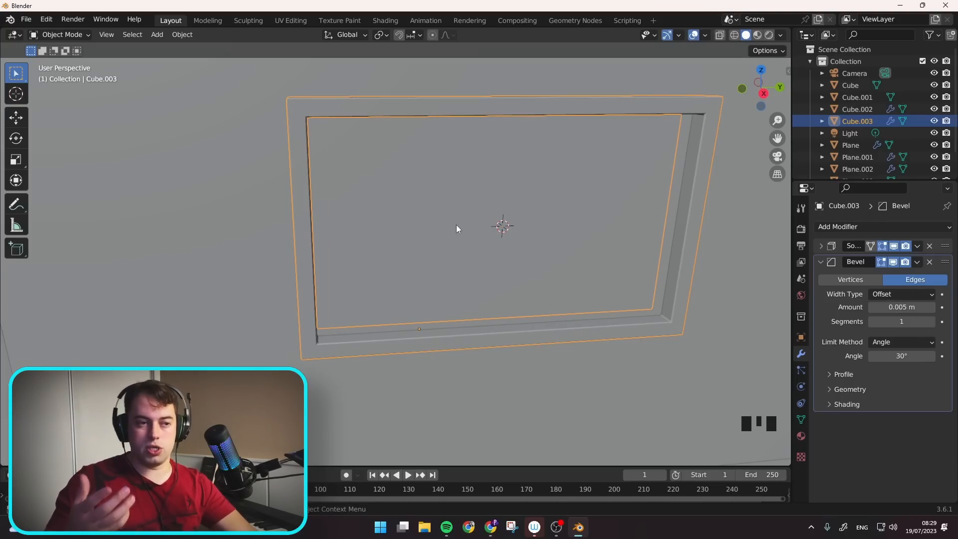
- Set the window frame's origin to its geometry
middle_click_drag(455, 223, 480, 234)
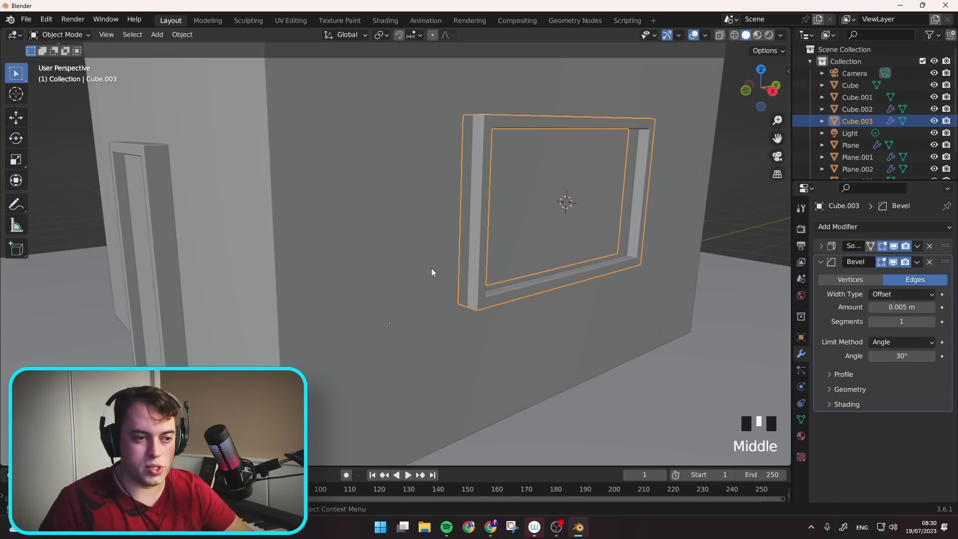
right_click(439, 177)
mouse_move(459, 229)
left_click(530, 243)
- Add a mesh plane at the window frame's centre and rotate it 90° about X
middle_click_drag(531, 248, 467, 215)
scroll(469, 215, "up", 3)
key("shift+a")
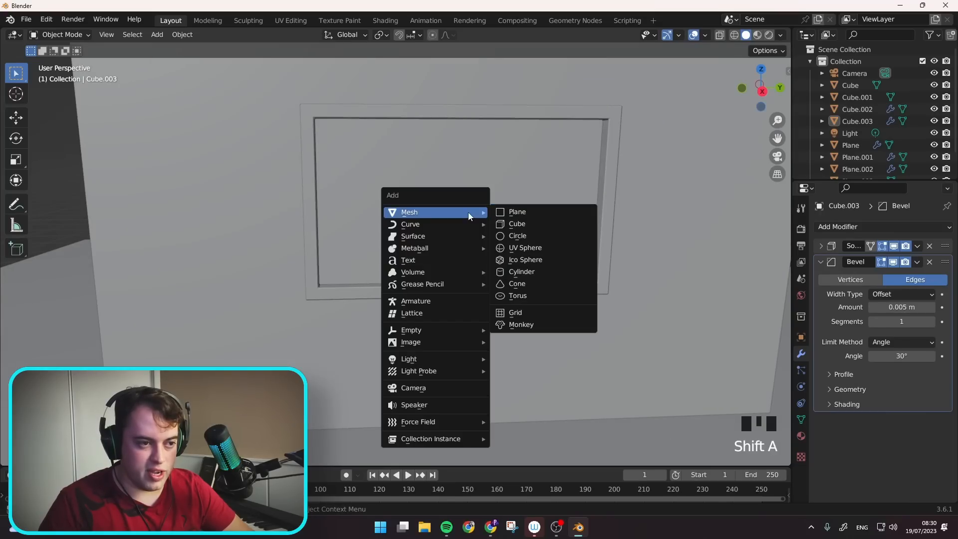
left_click(527, 210)
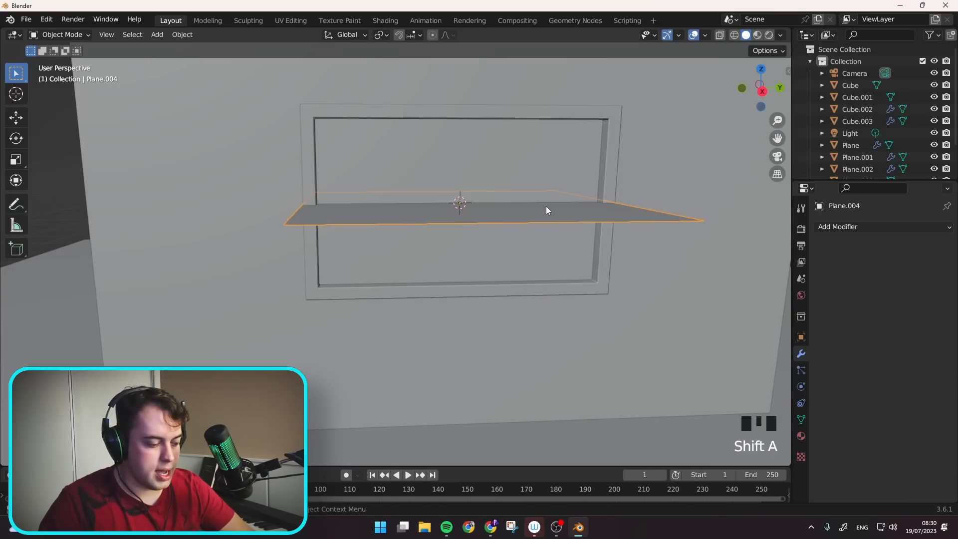
key("r")
key("x")
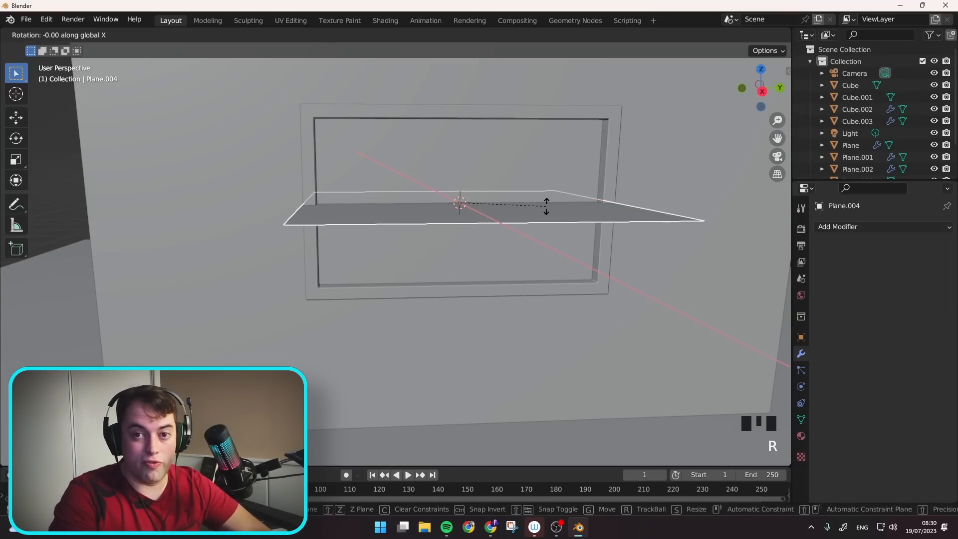
type("90")
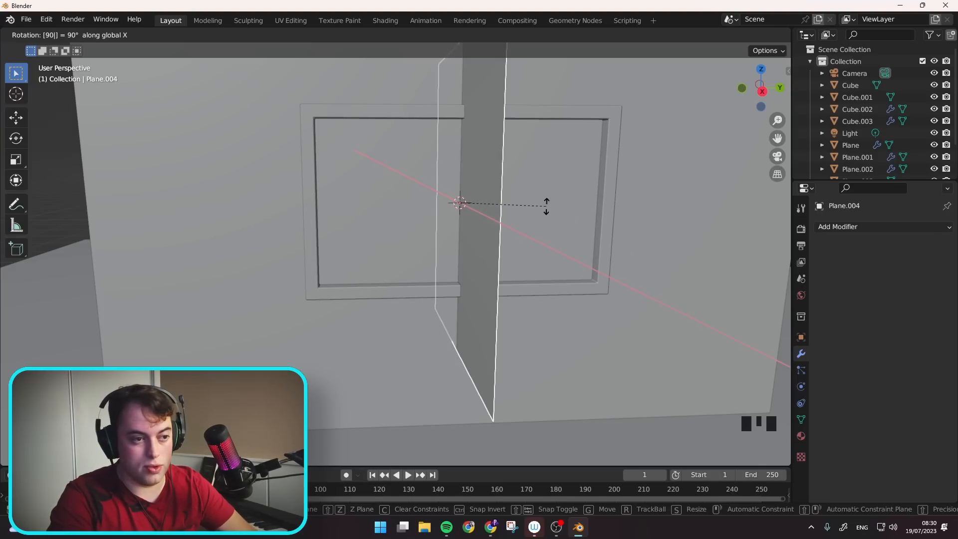
- Rotate the new plane 90° about the Y axis and scale it down uniformly to the side window frame's height
type("y")
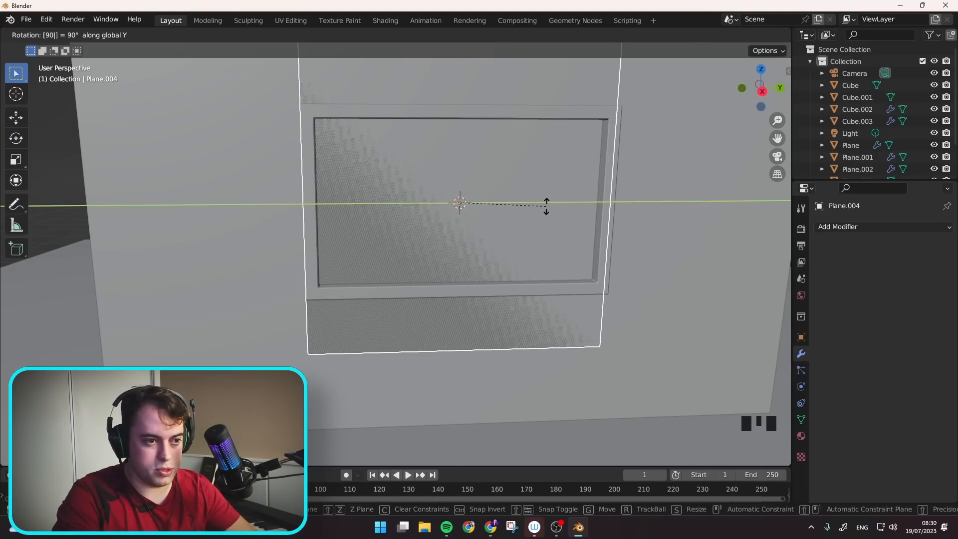
key("Return")
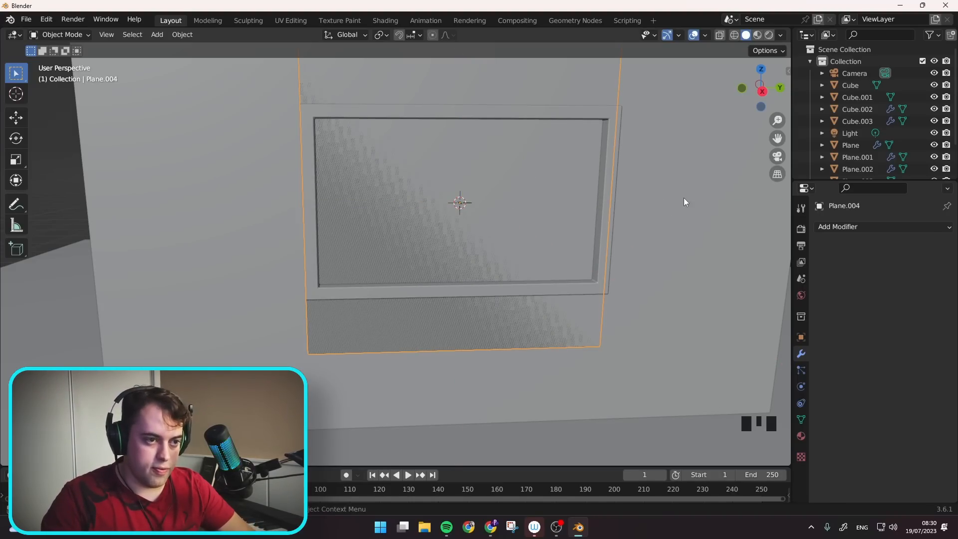
key("s")
left_click(588, 195)
- Move the plane about 0.05 m along X and widen it about 1.7 times along Y to fill the window frame
key("g")
key("x")
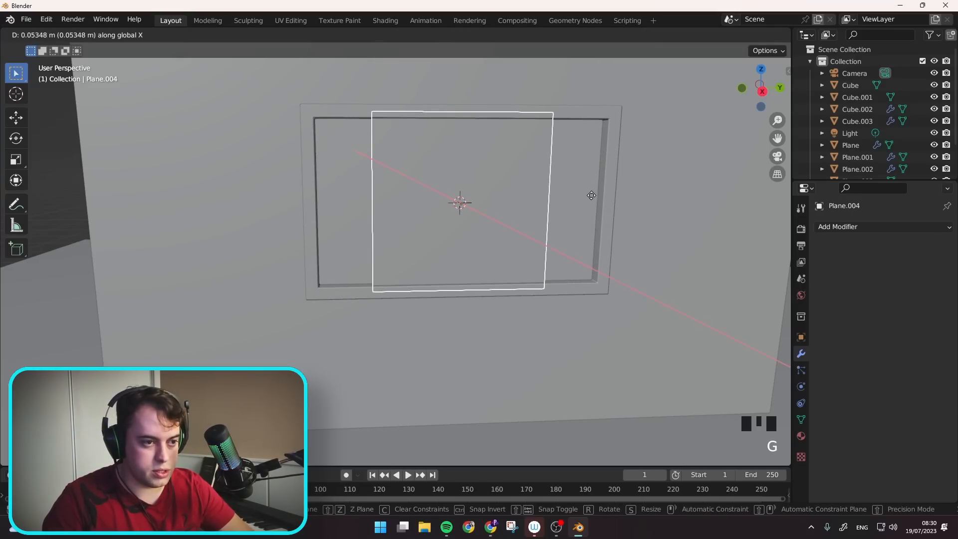
left_click(591, 196)
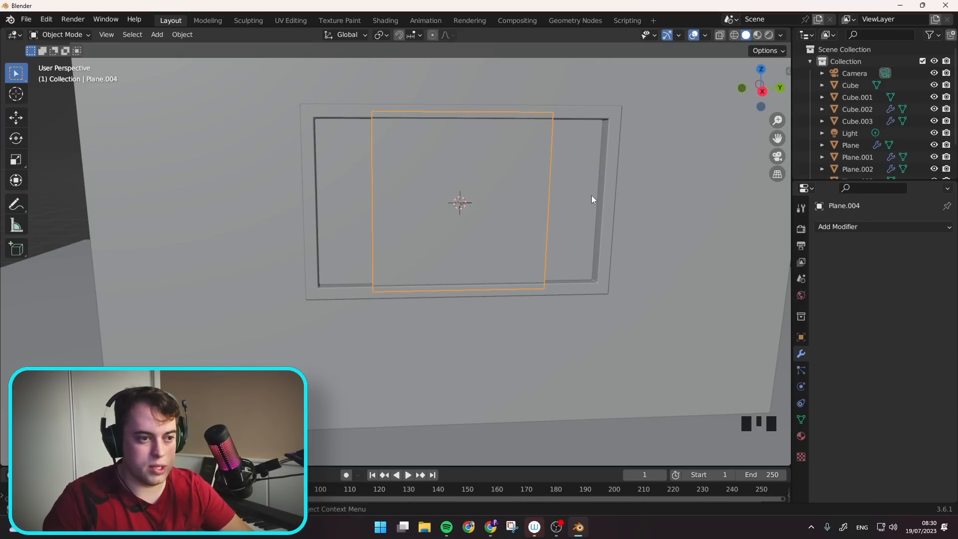
key("s")
key("y")
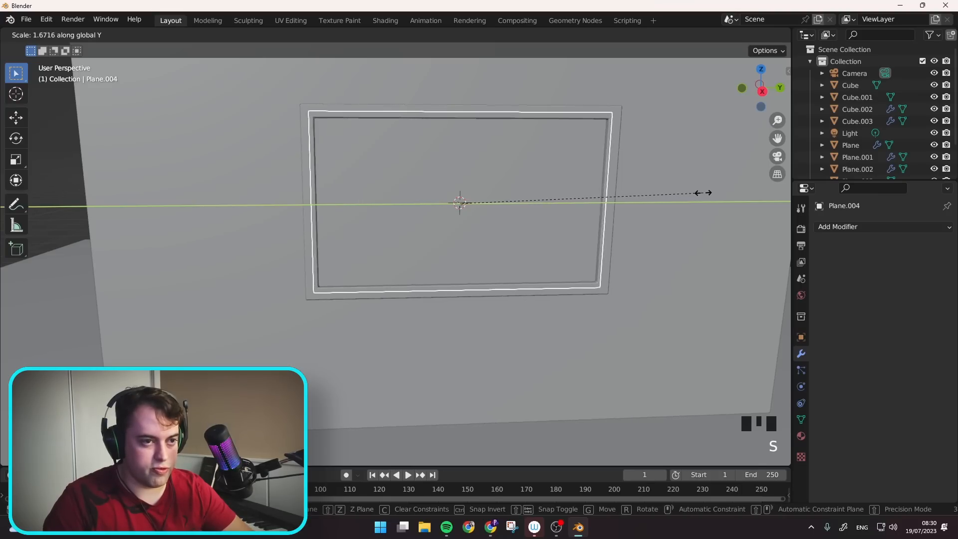
left_click(699, 193)
middle_click_drag(515, 199, 469, 216)
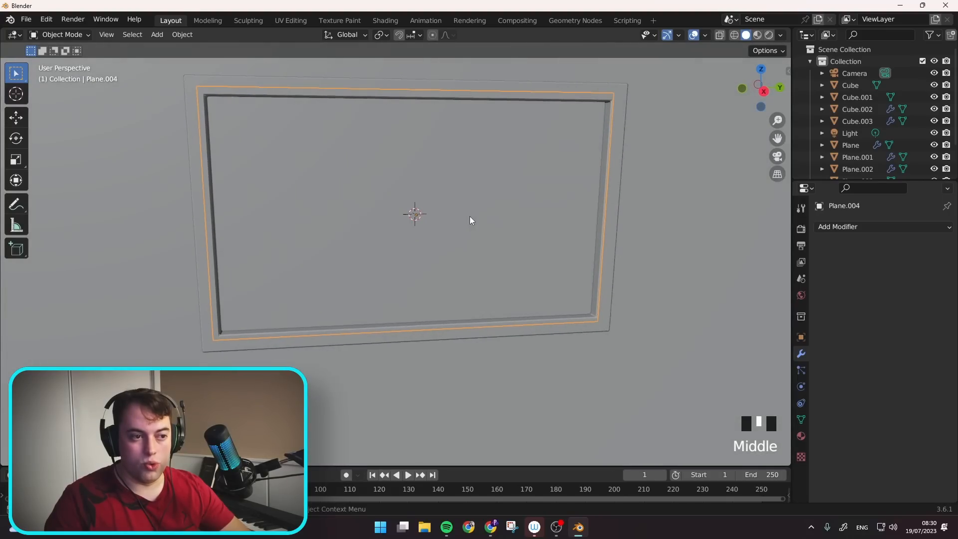
- Duplicate the pane slightly forward along X and scale the copy to about 0.08 along Y as a vertical window bar
key("shift+d")
key("x")
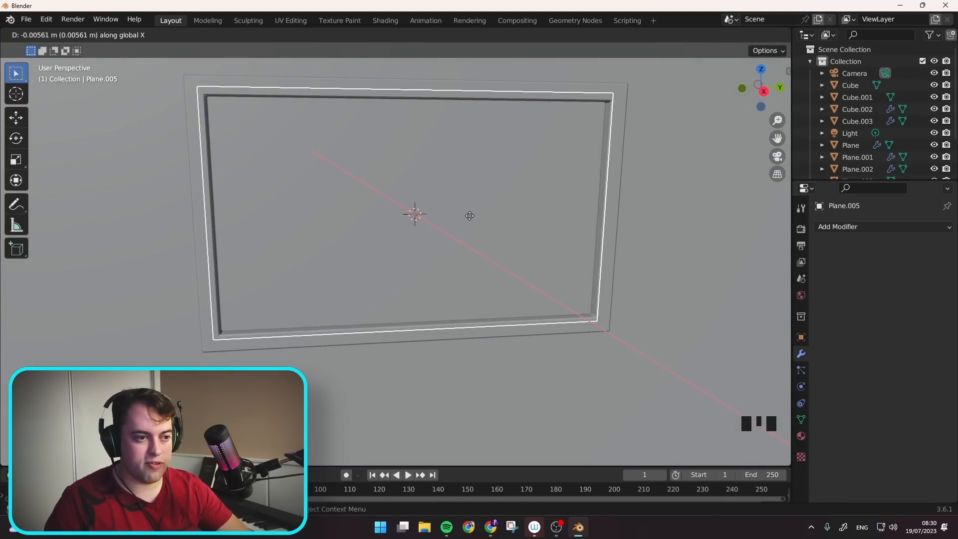
left_click(474, 215)
key("s")
key("x")
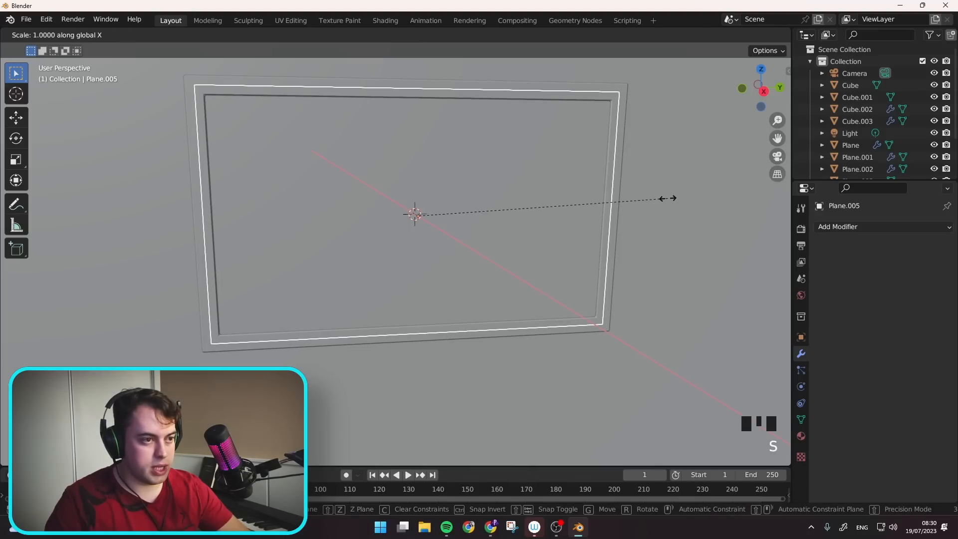
key("y")
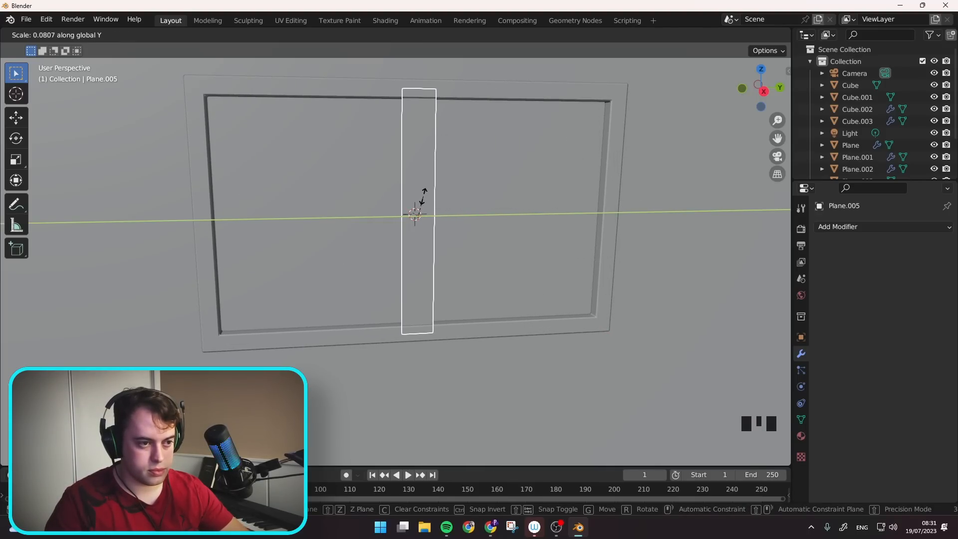
left_click(422, 198)
- Add a Solidify modifier to the vertical window bar with a thickness of 0.06 m
middle_click_drag(523, 214, 580, 206)
left_click(881, 228)
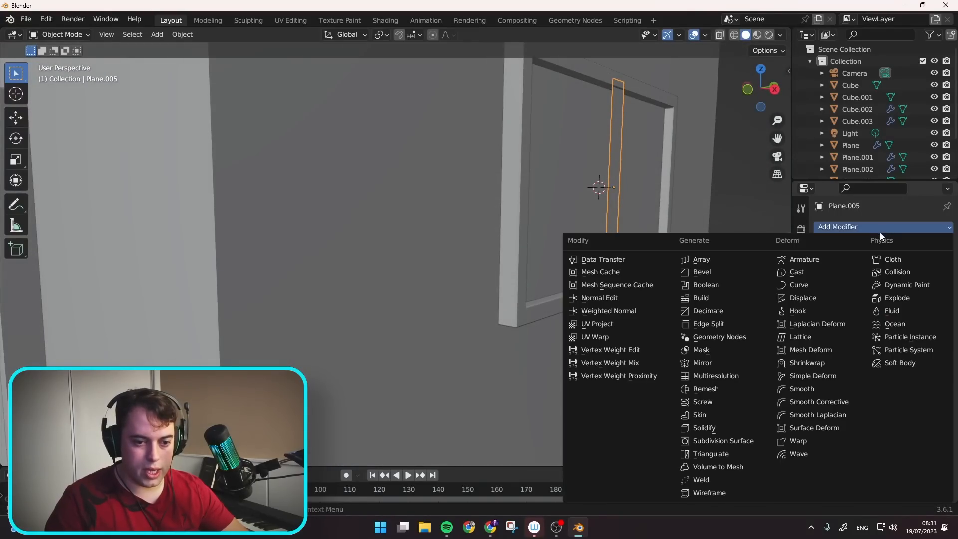
left_click(715, 427)
left_click_drag(895, 278, 923, 278)
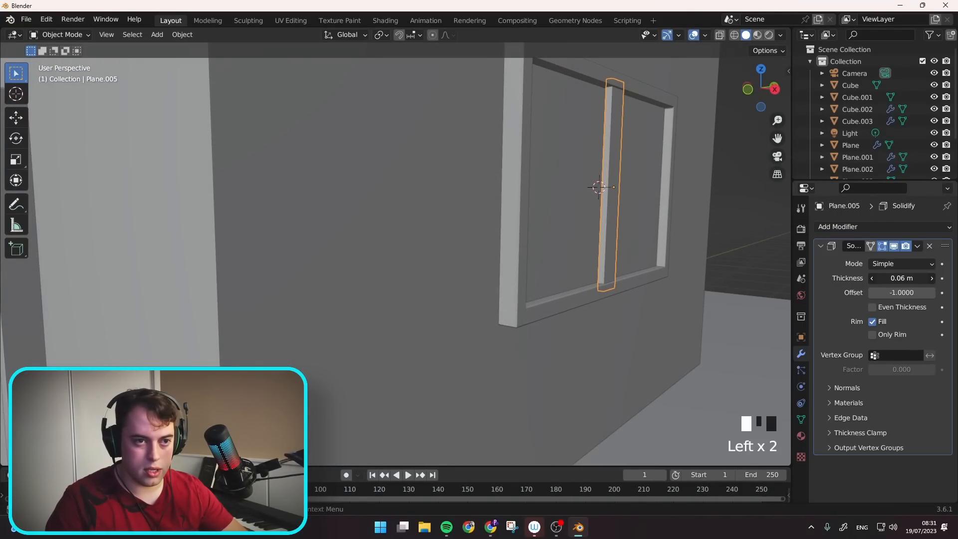
- Duplicate the vertical bar in place and rotate the copy 90° about the X axis as a horizontal bar
middle_click_drag(593, 264, 413, 196)
key("shift+d")
type("r")
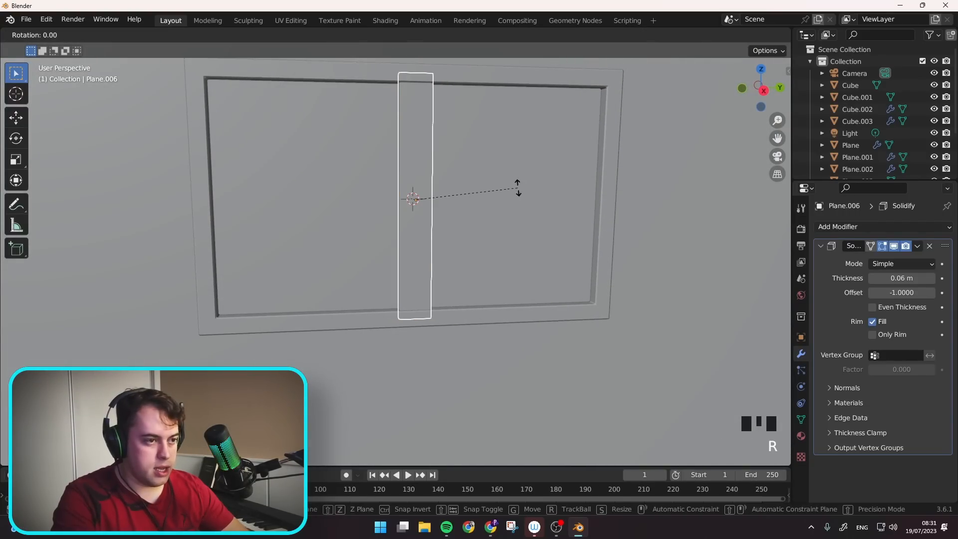
type("x90")
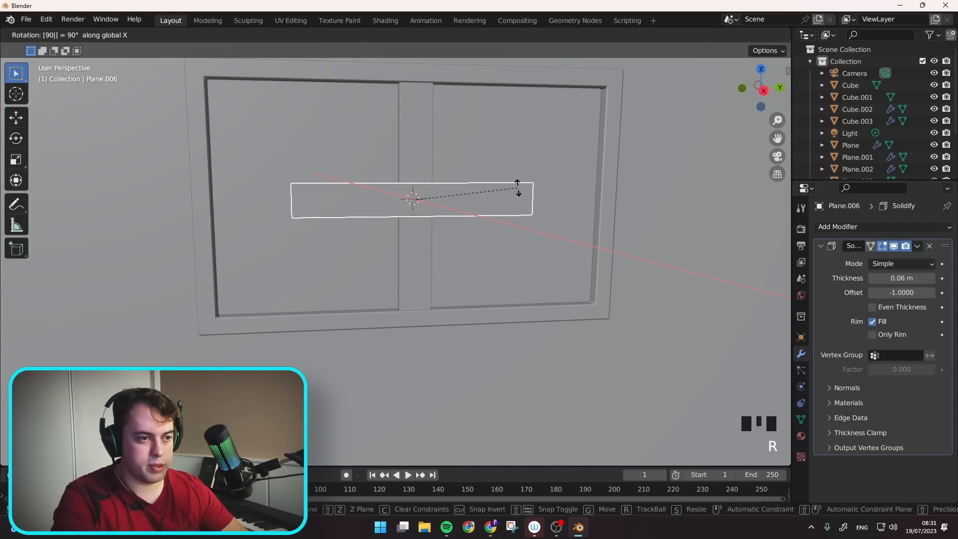
key("Return")
- Stretch the horizontal bar along Y to span the window frame and shift it about -0.001 m along X
key("s")
key("y")
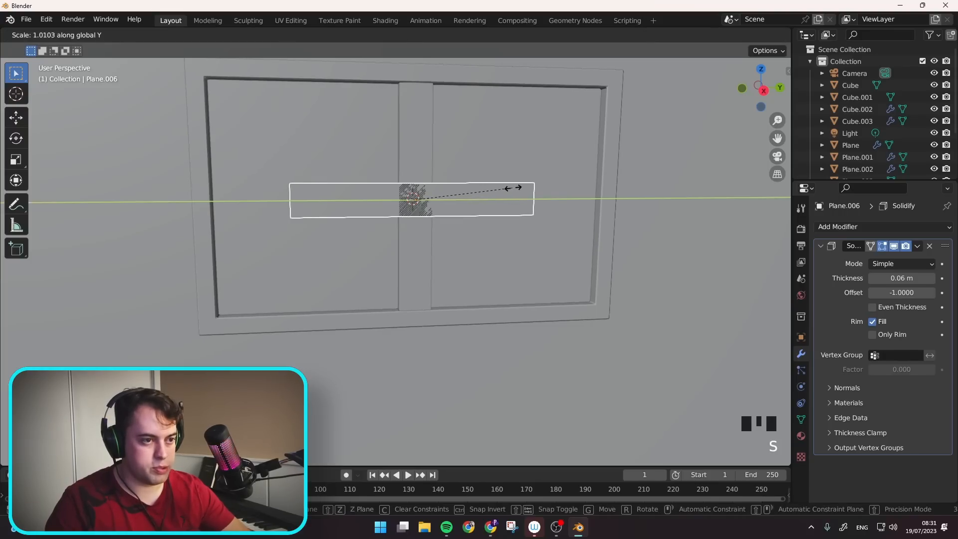
left_click(580, 190)
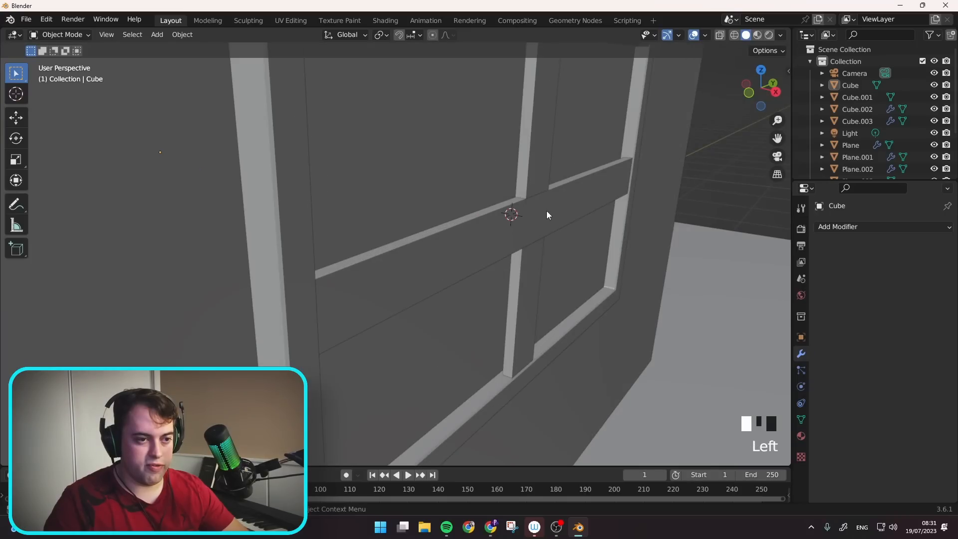
left_click(546, 211)
key("g")
key("x")
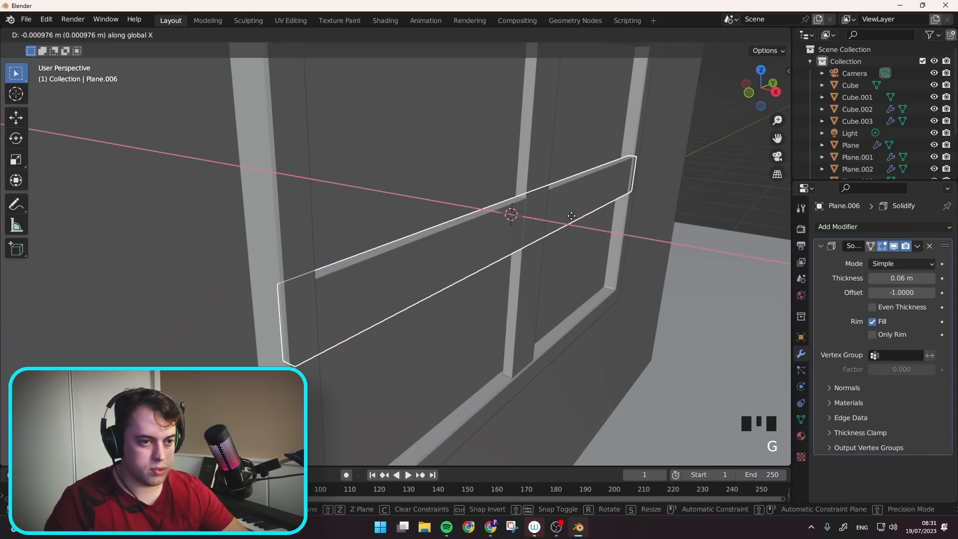
left_click(572, 216)
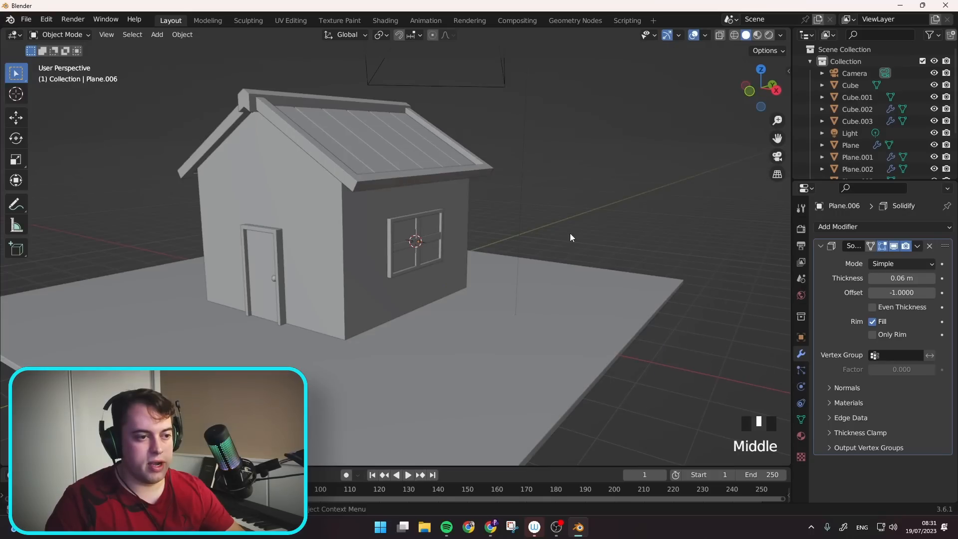
- Snap the 3D cursor to the front wall's vertical centre edge above the door
left_click(570, 232)
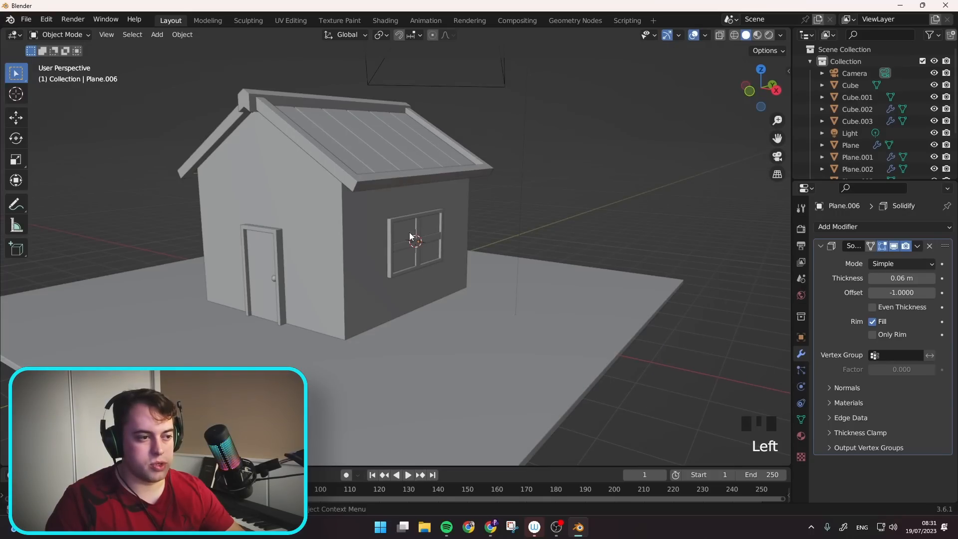
middle_click_drag(452, 252, 478, 237)
scroll(527, 247, "down", 2)
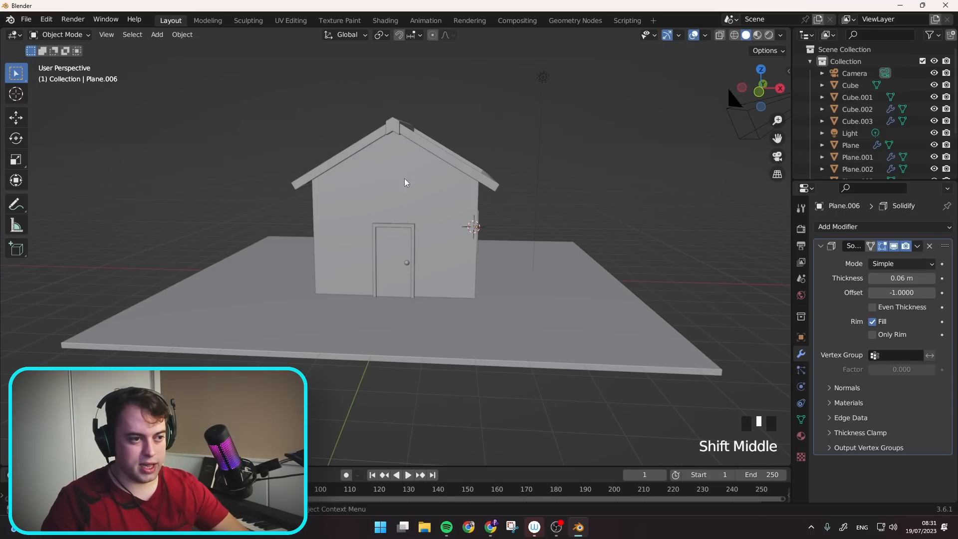
scroll(409, 143, "up", 3)
middle_click_drag(409, 143, 411, 220, "shift")
left_click(398, 215)
scroll(399, 215, "up", 1)
scroll(400, 219, "up", 1)
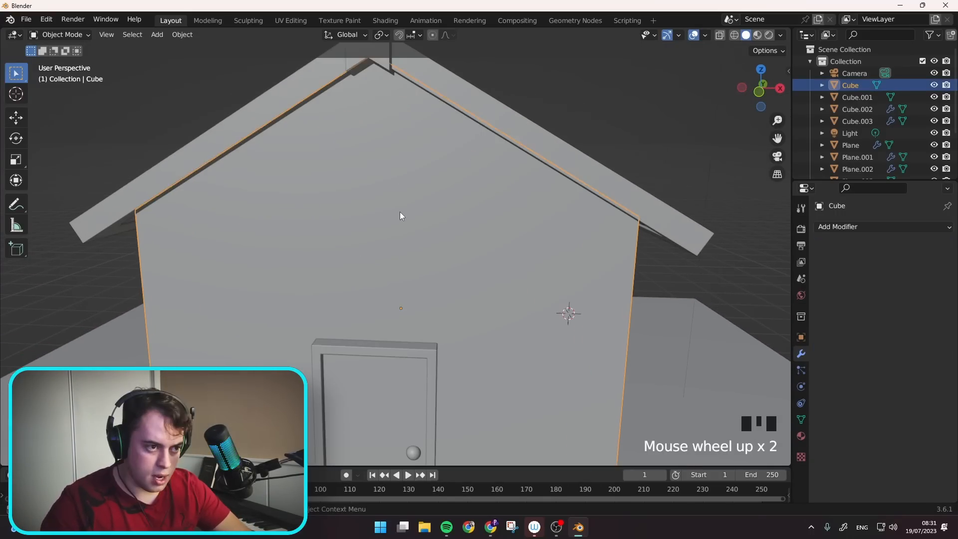
key("Tab")
left_click(374, 157)
key("shift+s")
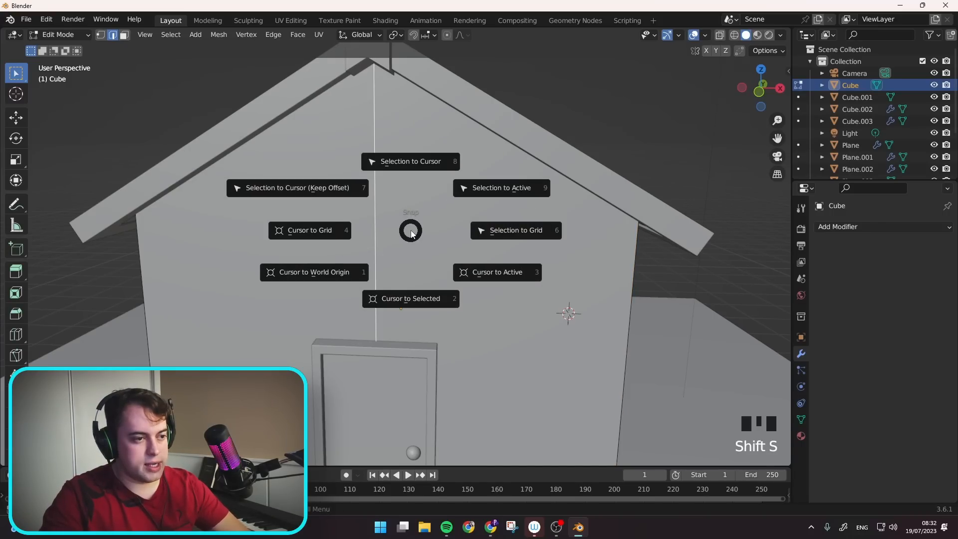
key("Tab")
- Add a cylinder at the 3D cursor on the front wall and rotate it 90° about the X axis
middle_click_drag(391, 325, 420, 293)
key("shift+a")
mouse_move(384, 274)
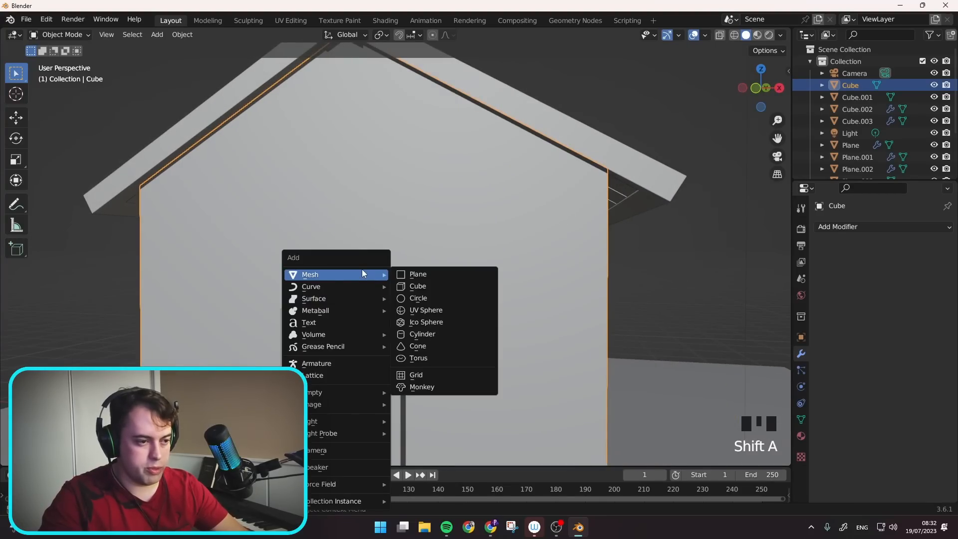
left_click(442, 333)
middle_click_drag(442, 333, 393, 282)
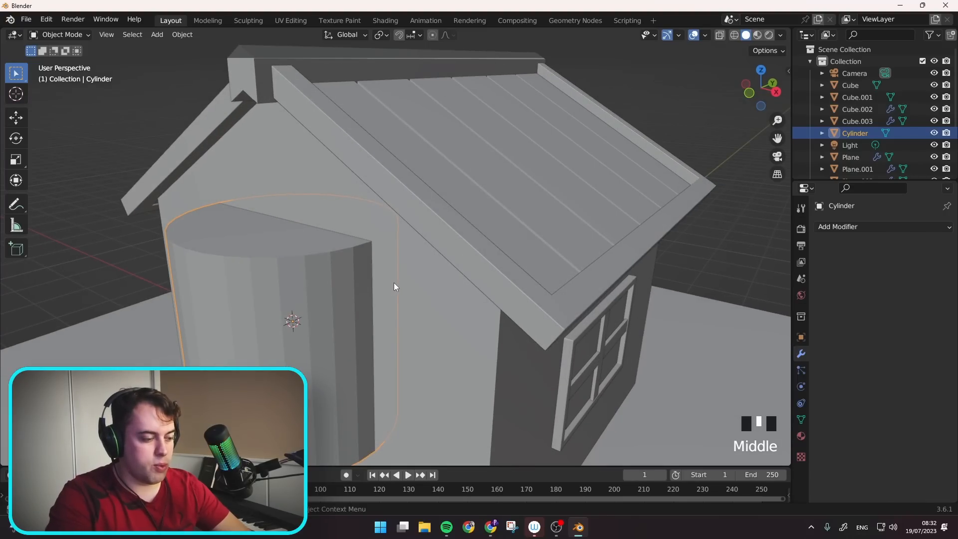
type("rx90")
left_click(394, 283)
- Flatten the cylinder along Y into a thin disc against the front wall
key("s")
key("y")
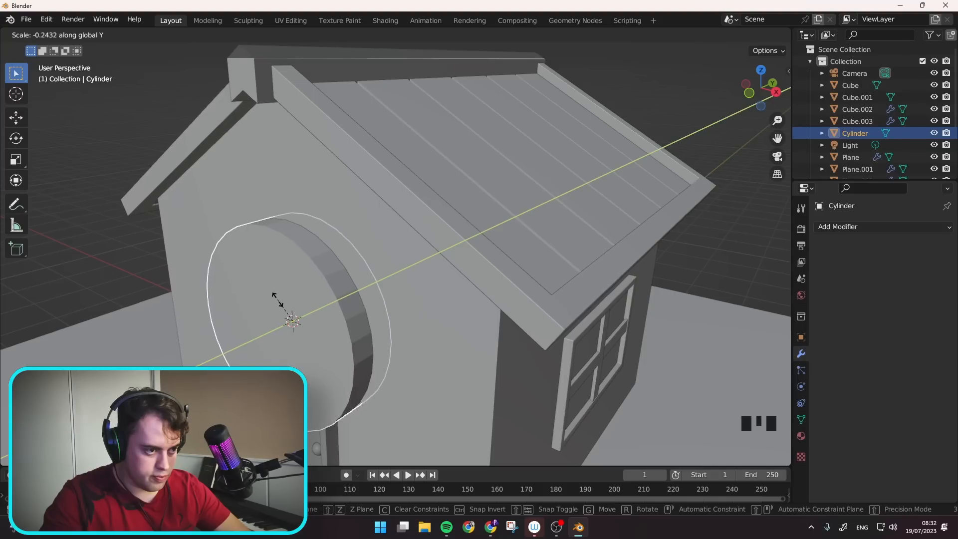
left_click(283, 314)
- Raise the disc along Z into the gable above the door and scale it down to a round window size
key("g")
key("z")
left_click(289, 201)
key("s")
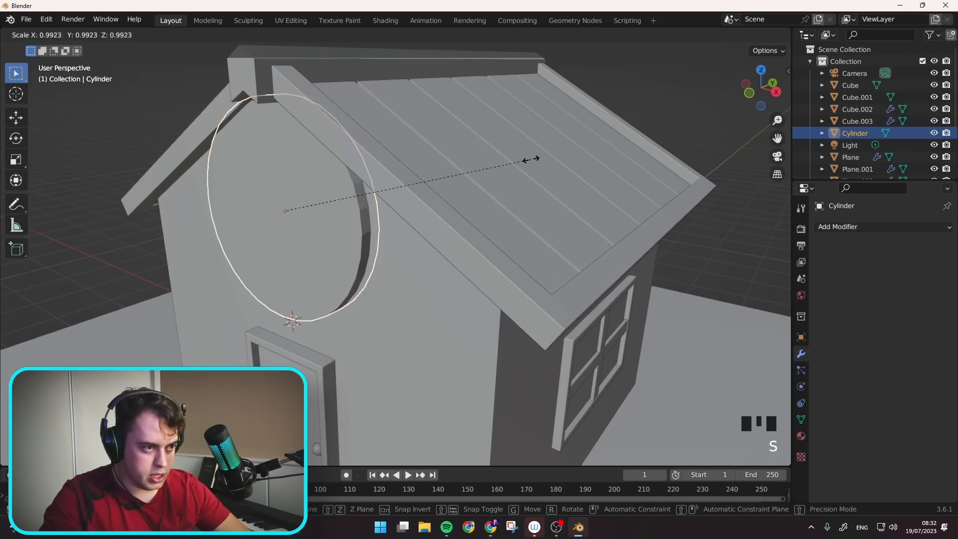
left_click(364, 211)
middle_click_drag(364, 211, 302, 202)
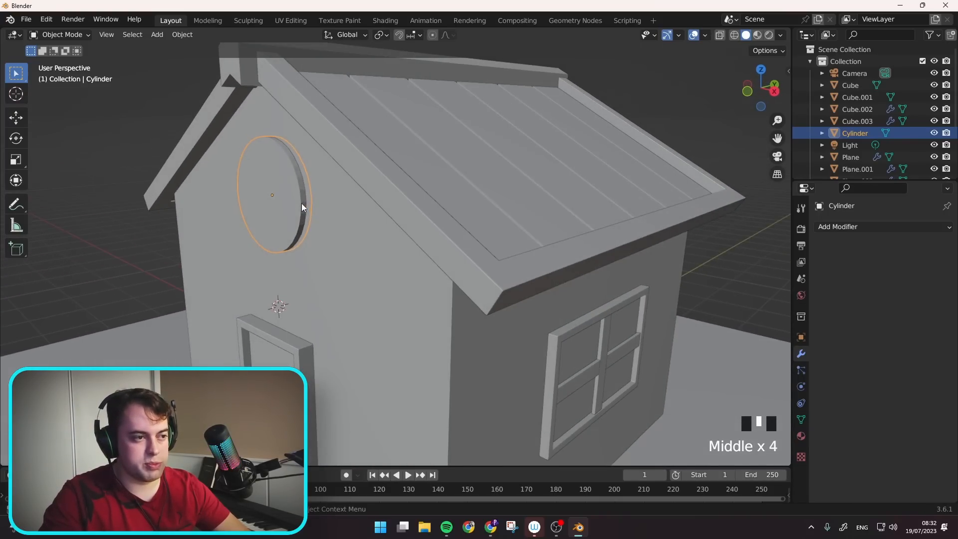
- Delete the disc's front circular face in Edit Mode
scroll(302, 203, "up", 2)
middle_click_drag(268, 175, 324, 239, "shift")
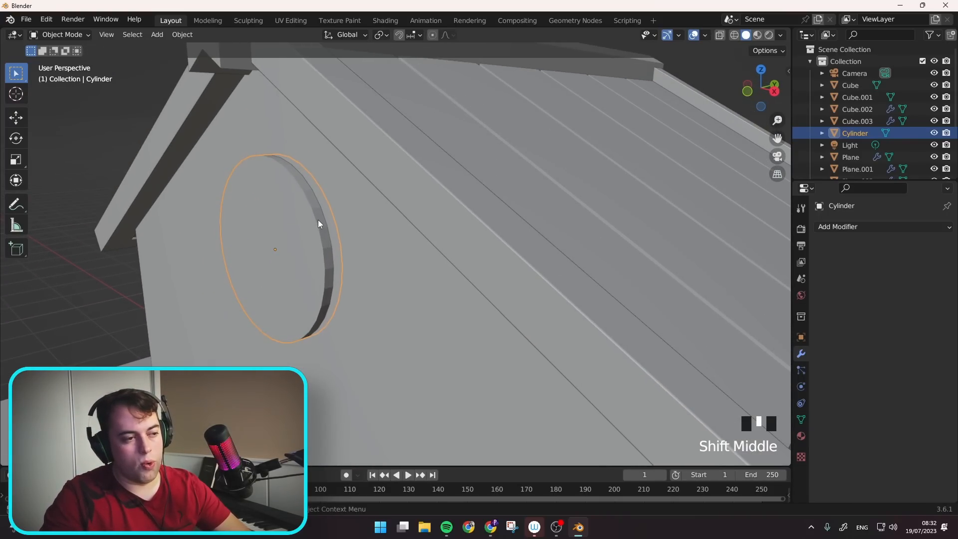
key("Tab")
key("3")
left_click(296, 232)
key("Delete")
left_click(296, 231)
- Delete the disc's remaining back circular face in wireframe view and return to Object Mode with solid shading
middle_click_drag(295, 231, 414, 216)
key("shift+z")
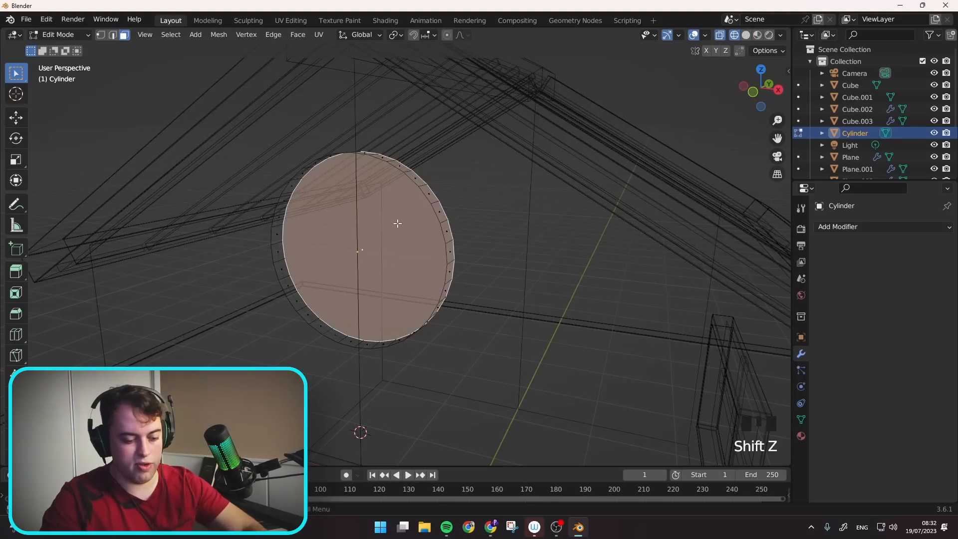
key("Delete")
left_click(397, 223)
key("Tab")
key("shift+z")
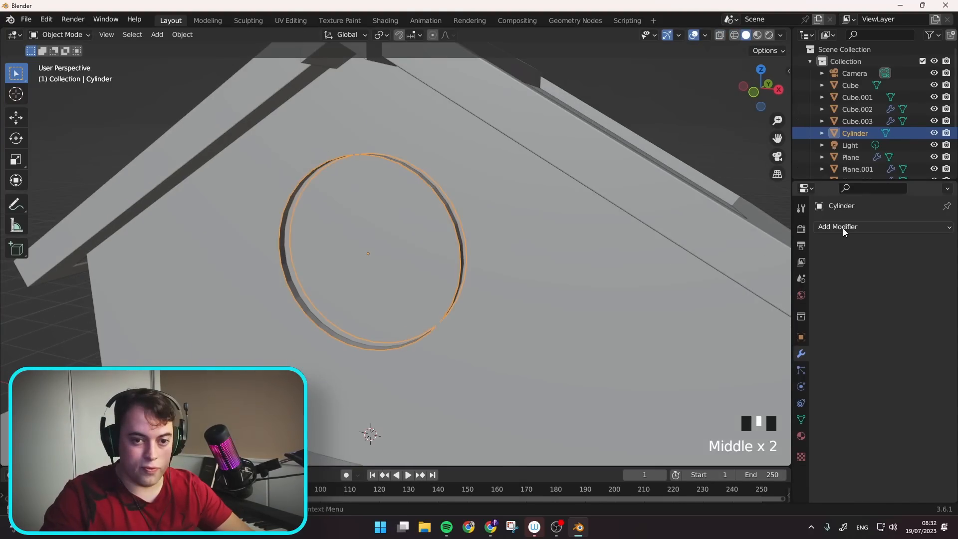
- Add a Solidify modifier to the open ring with a thickness of 0.16 m
left_click(843, 229)
left_click(726, 428)
left_click_drag(902, 278, 928, 278)
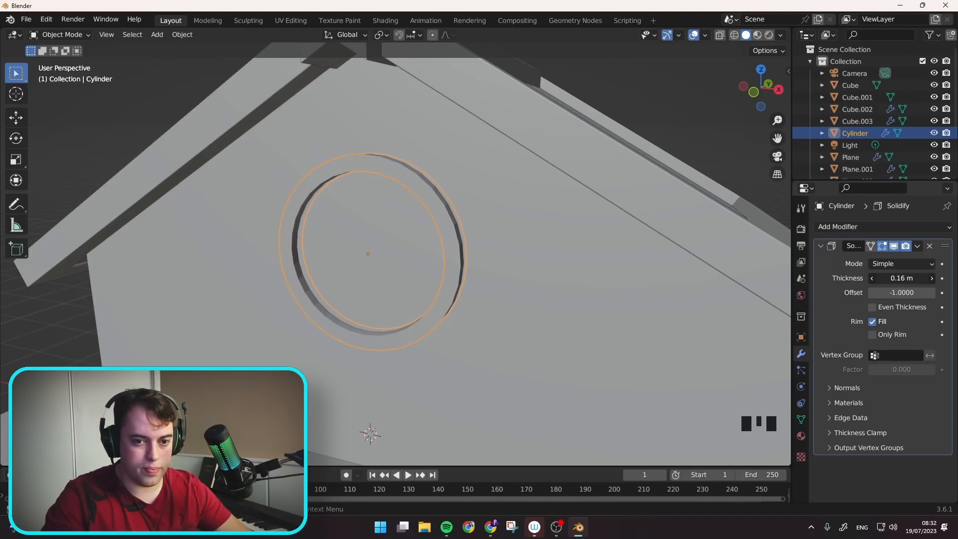
- Apply Shade Smooth to the round window frame, switching it to Shade Auto Smooth
right_click(396, 270)
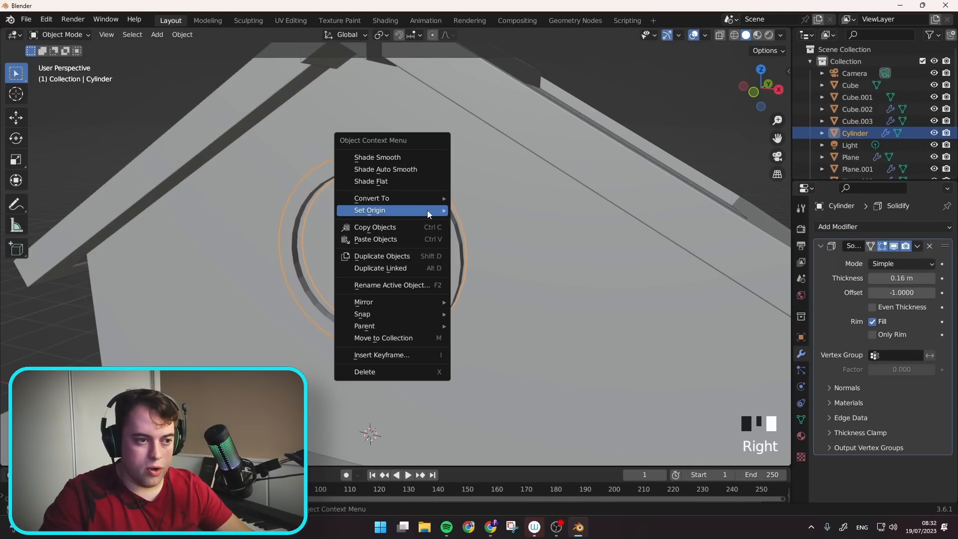
left_click(414, 157)
middle_click_drag(427, 178, 320, 245)
scroll(263, 233, "up", 3)
middle_click_drag(263, 233, 285, 178)
scroll(284, 210, "up", 3)
right_click(282, 215)
left_click(280, 222)
mouse_move(279, 223)
middle_mouse_down()
mouse_move(370, 210)
mouse_move(366, 250)
middle_mouse_up()
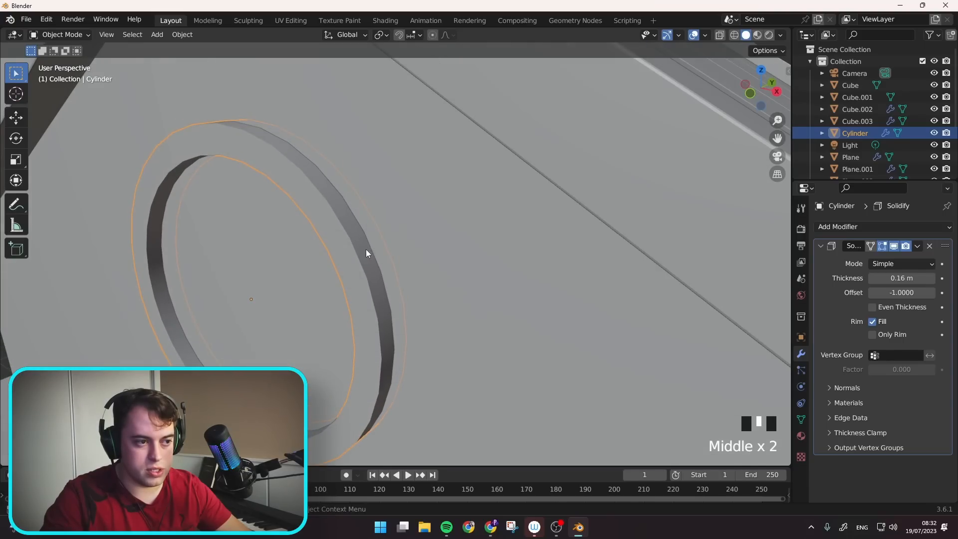
- Collapse the Solidify settings and add a Subdivision Surface modifier to the round window frame
middle_click_drag(699, 356, 483, 224)
scroll(462, 232, "up", 1)
middle_click_drag(480, 186, 459, 224)
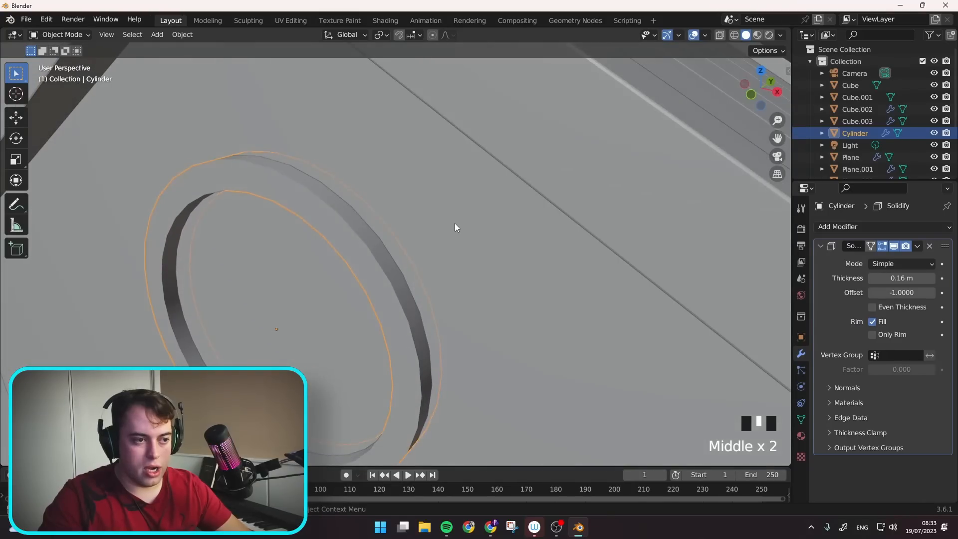
scroll(498, 240, "down", 2)
left_click(822, 246)
left_click(839, 228)
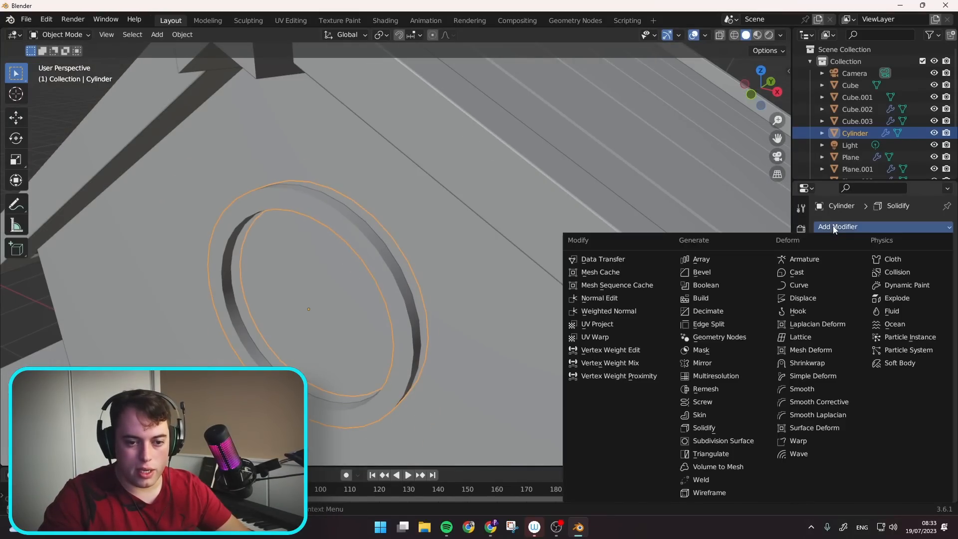
left_click(723, 441)
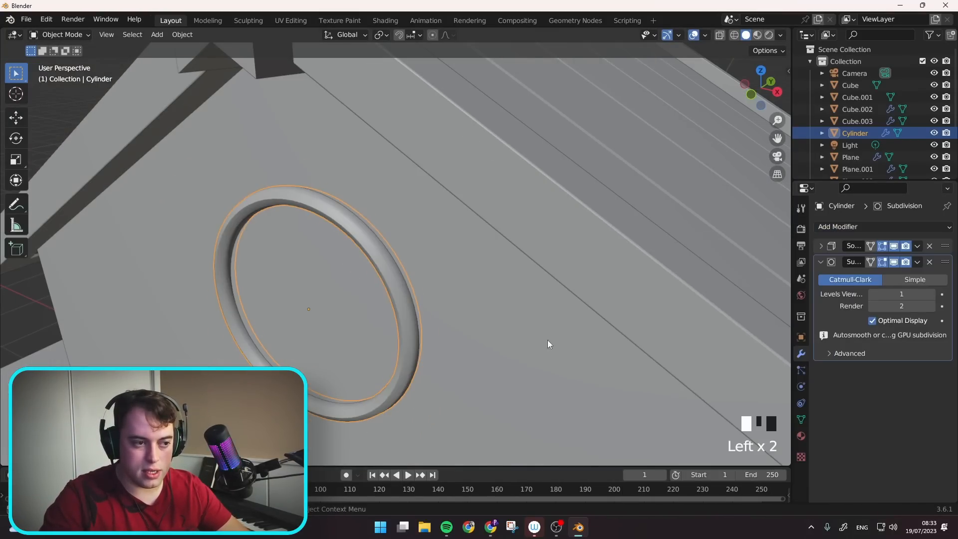
- Set the round window frame's Subdivision Surface viewport level to 4 and check the ring's rounding
middle_click_drag(568, 355, 513, 310)
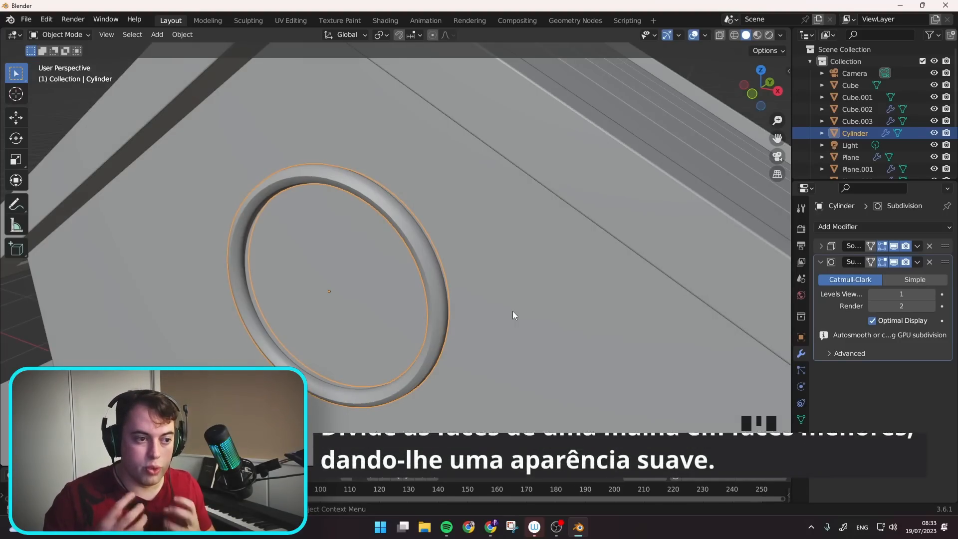
middle_click_drag(514, 312, 618, 292)
left_click(932, 295)
left_click(932, 295)
left_click(932, 295)
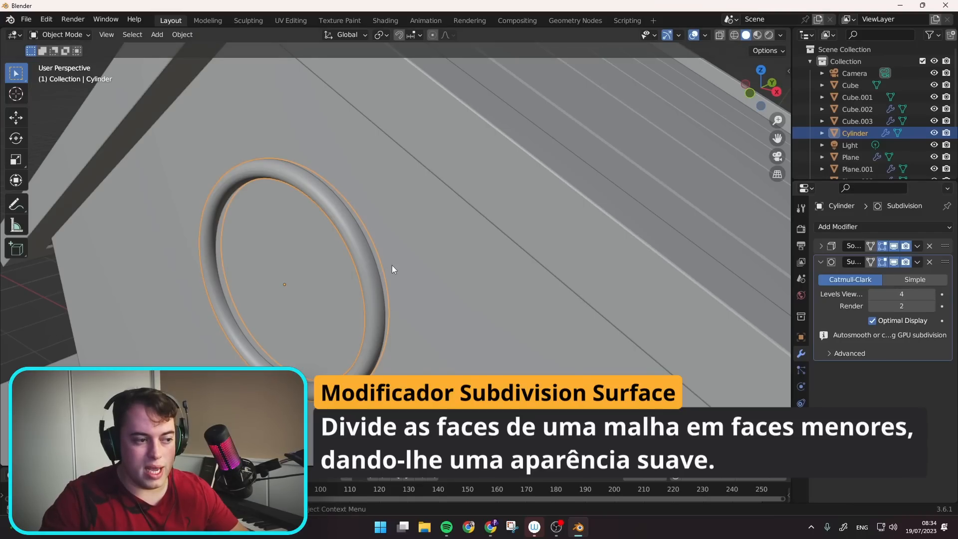
middle_click_drag(392, 266, 337, 246)
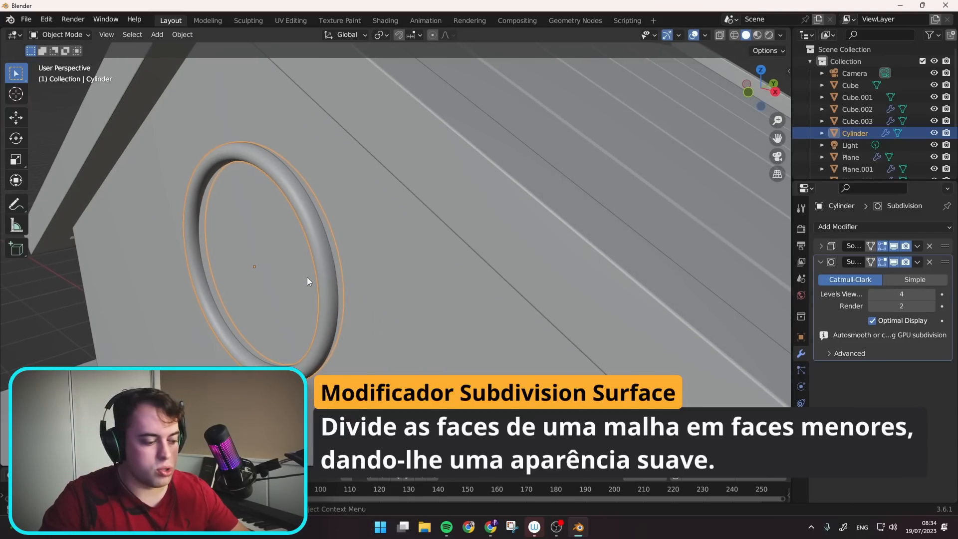
middle_click_drag(307, 278, 324, 279)
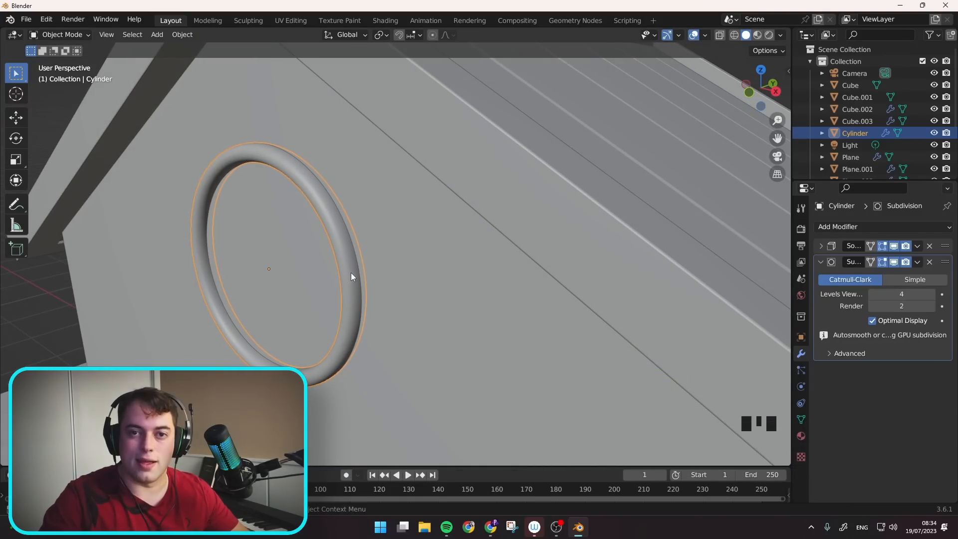
middle_click_drag(351, 272, 339, 271)
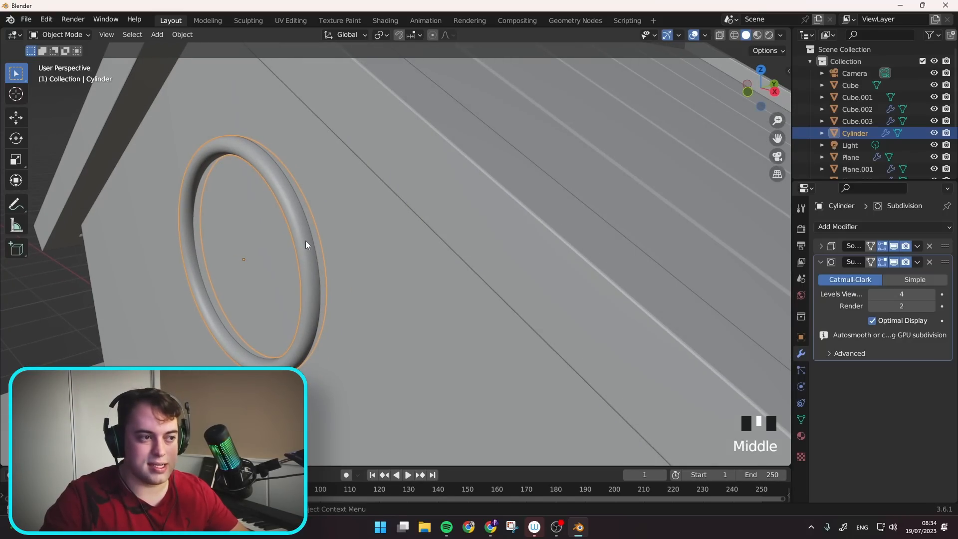
- Add a loop cut around the ring's rim, slid to about 0.96 toward its front edge, and return to Object Mode
key("Tab")
key("ctrl+r")
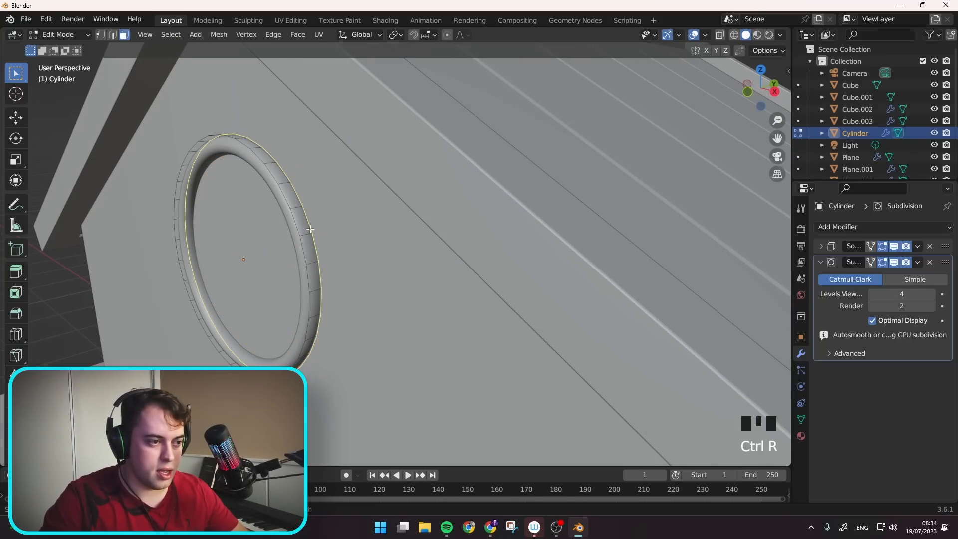
key("ctrl+r")
left_click(318, 225)
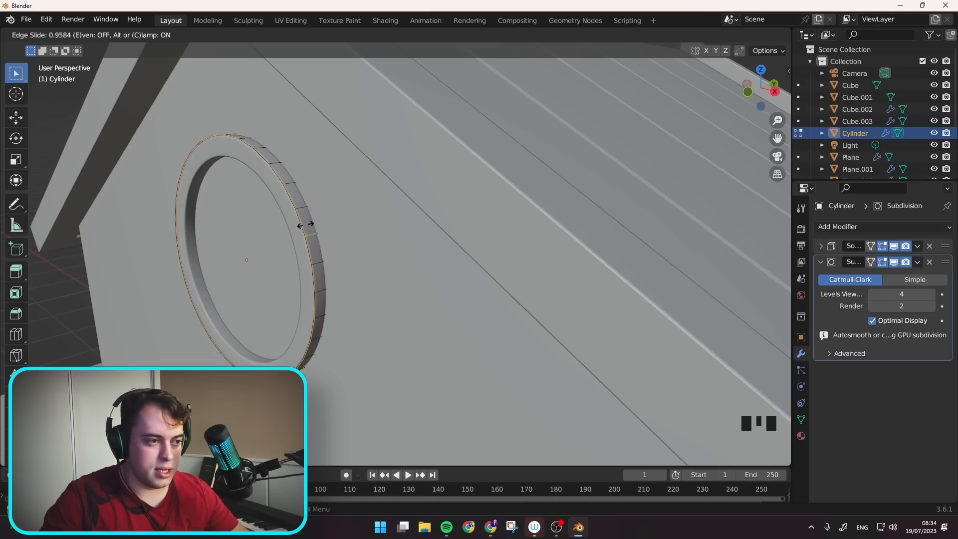
left_click(306, 224)
key("Tab")
middle_click_drag(305, 225, 397, 249)
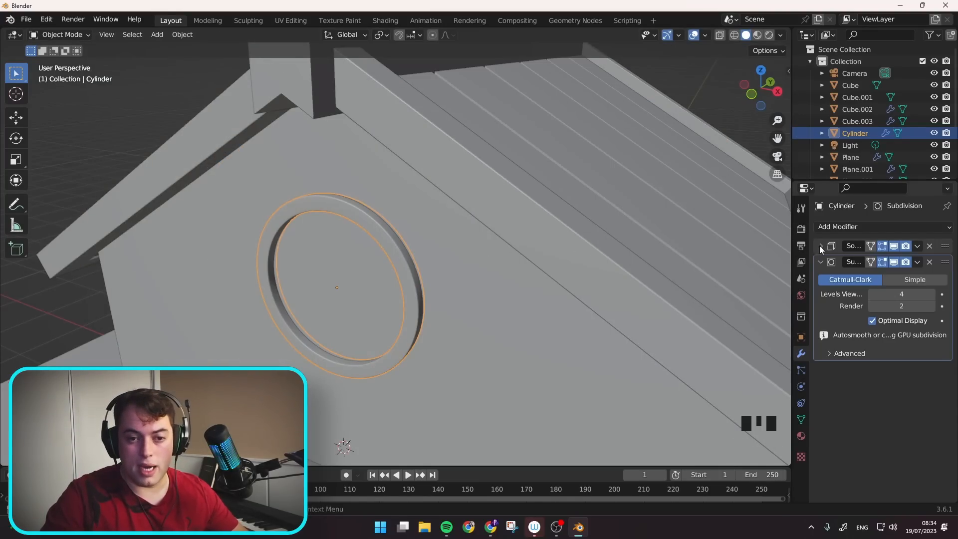
- Duplicate the side window's horizontal and vertical crossbars in place
scroll(391, 239, "down", 4)
middle_click_drag(403, 236, 391, 239)
middle_click_drag(599, 257, 520, 276)
scroll(524, 299, "up", 1)
middle_click_drag(542, 424, 531, 255, "shift")
left_click(475, 293)
left_click(506, 302, "shift")
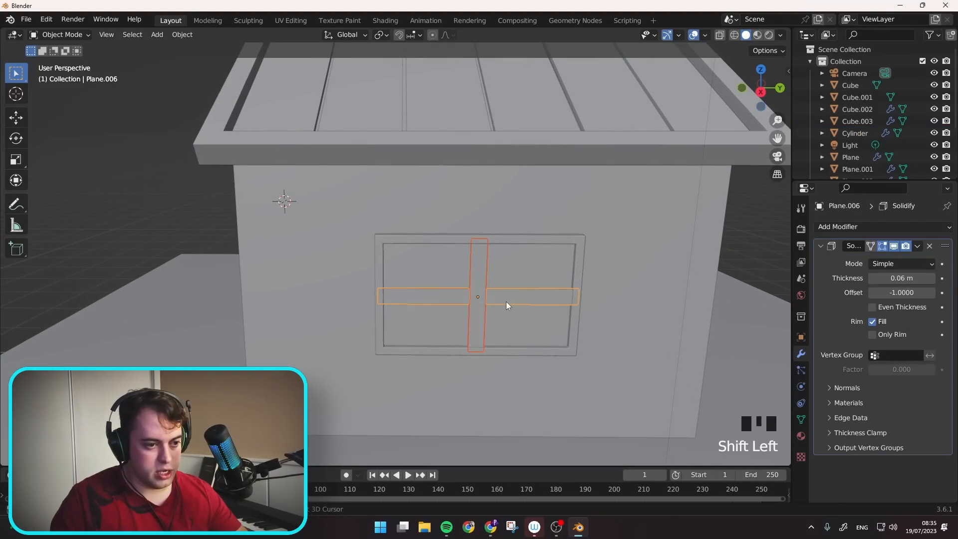
key("shift+d")
right_click(506, 302)
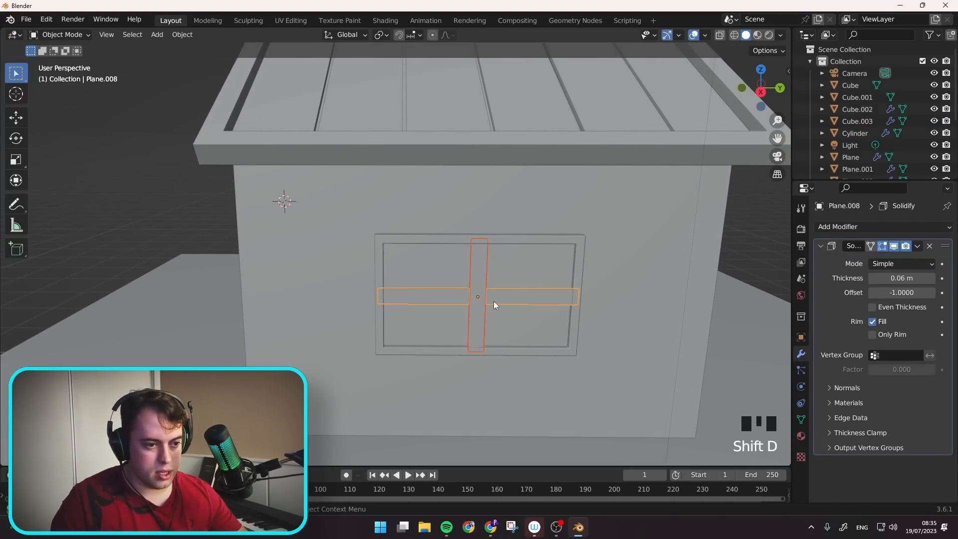
- Snap the duplicated crossbars to the 3D cursor and rotate them parallel to the front gable wall
middle_click_drag(493, 301, 508, 301)
key("shift+s")
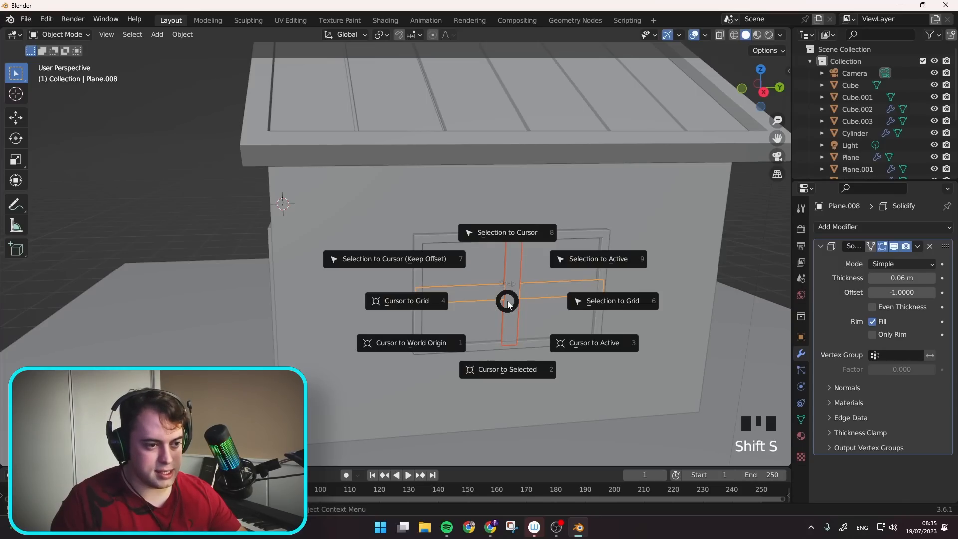
left_click(504, 239)
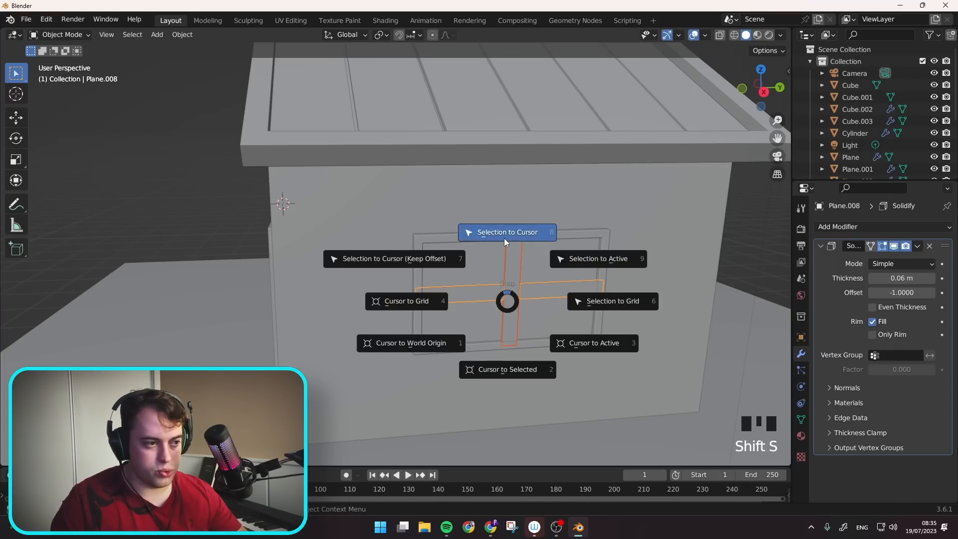
middle_click_drag(307, 194, 388, 202)
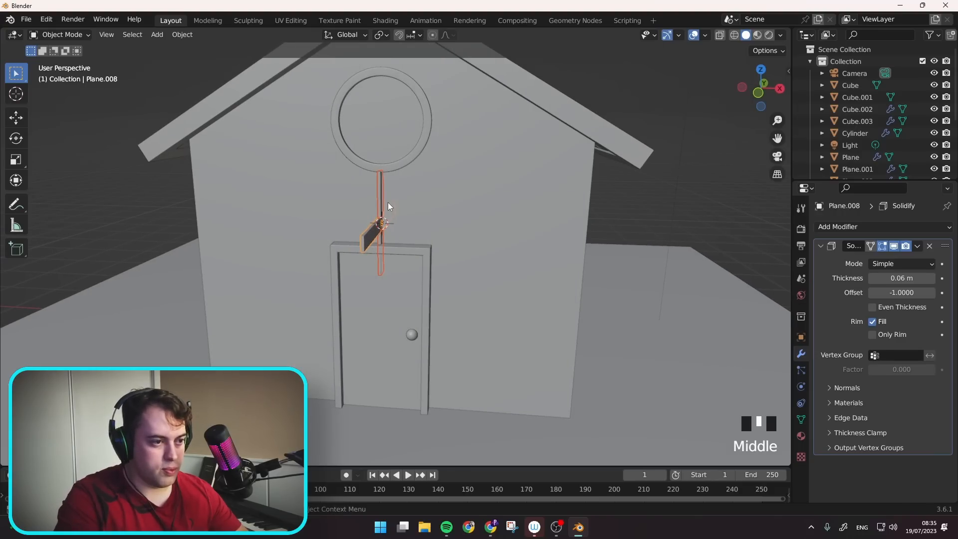
key("r")
left_click(388, 203)
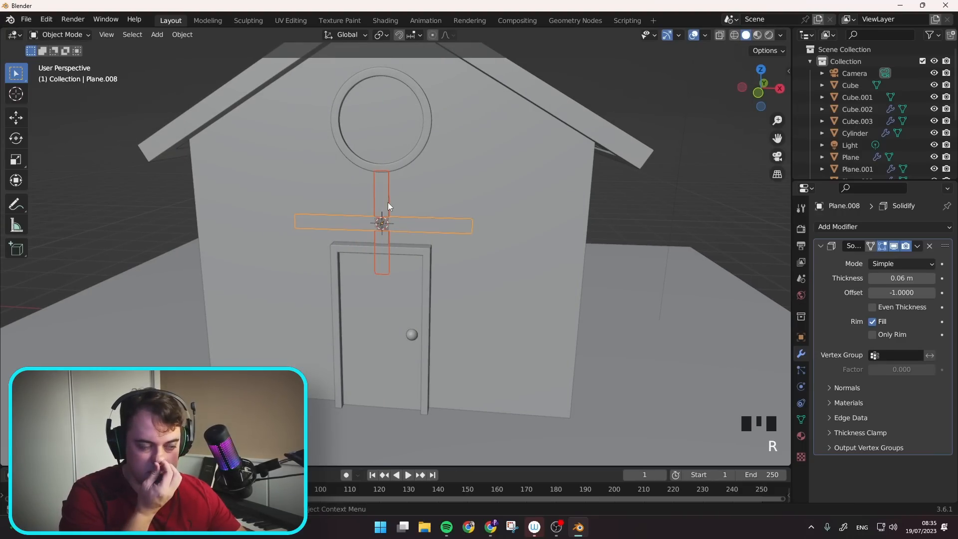
- Move the duplicated crossbars up along Z to the centre of the round window frame
key("g")
key("z")
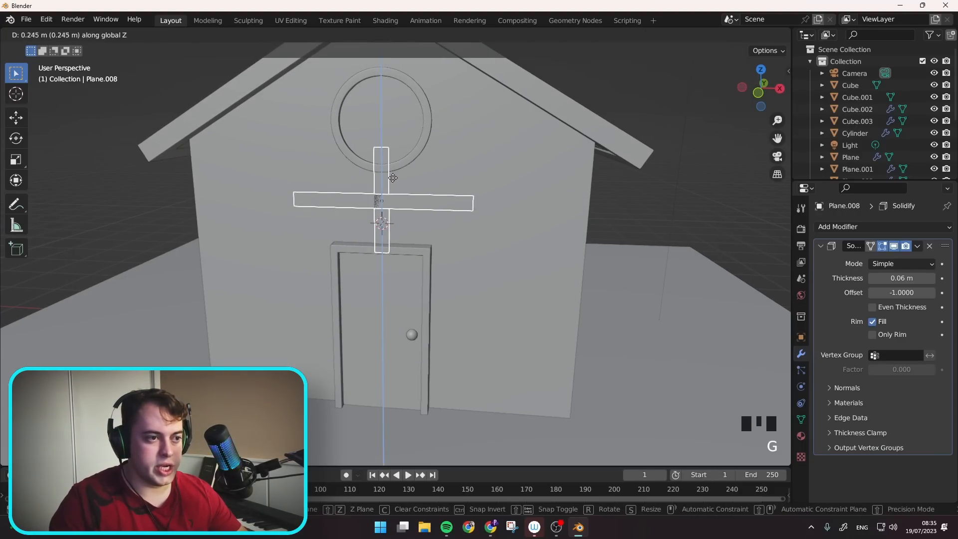
left_click(390, 101)
scroll(394, 68, "up", 4)
- Scale the horizontal crossbar along X to about 0.5 so its ends stay within the round frame
left_click(418, 202)
left_click(505, 204)
key("s")
key("x")
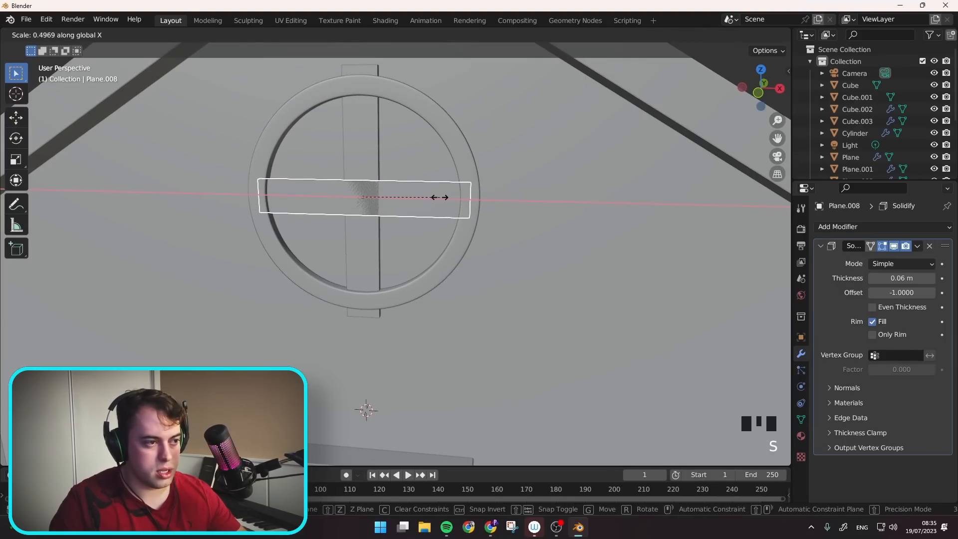
left_click(437, 197)
- Scale the vertical crossbar along Z to about 0.9 so its ends stay within the round frame
left_click(375, 167)
key("s")
key("z")
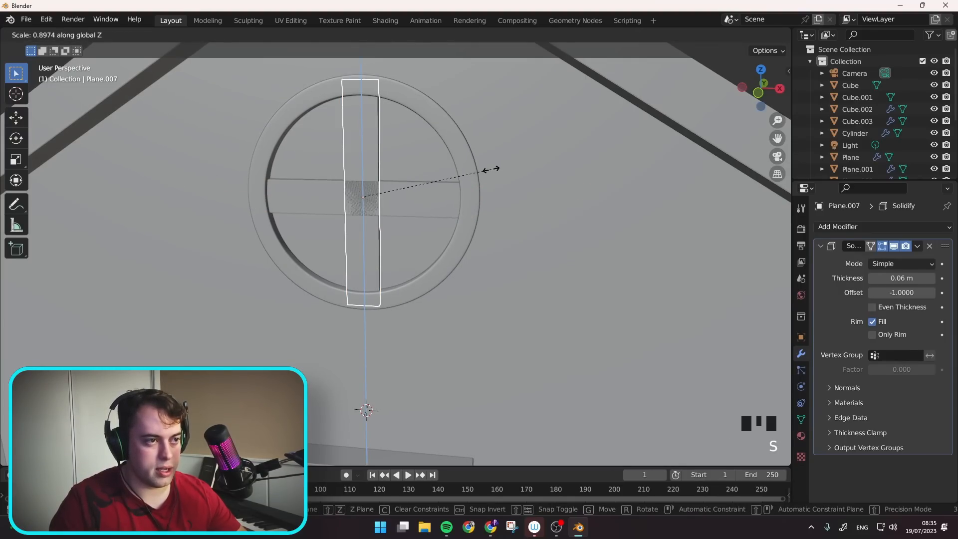
left_click(491, 169)
scroll(505, 231, "down", 2)
scroll(505, 233, "down", 3)
- Select the round window frame and snap the 3D cursor to its centre
left_click(361, 162)
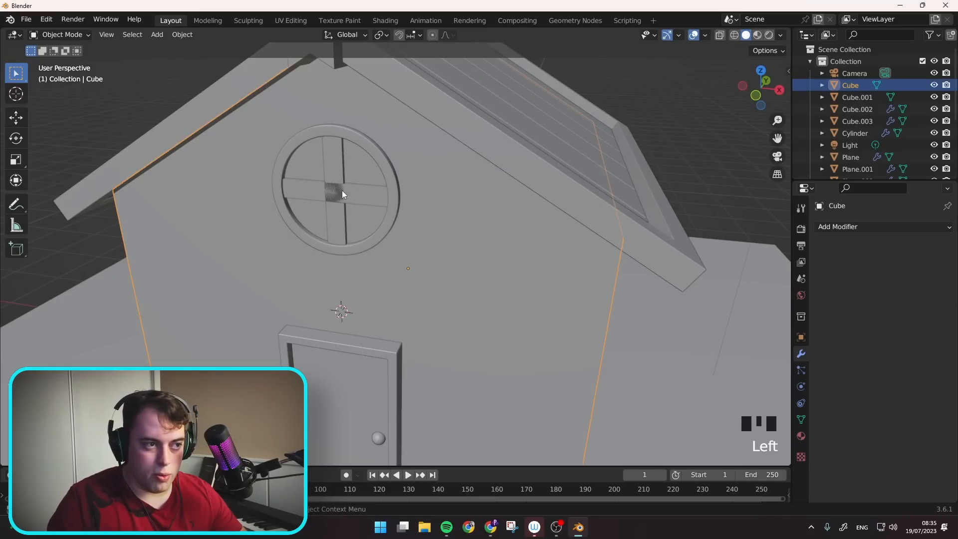
left_click(366, 147)
middle_click_drag(367, 199, 325, 188)
scroll(339, 194, "up", 3)
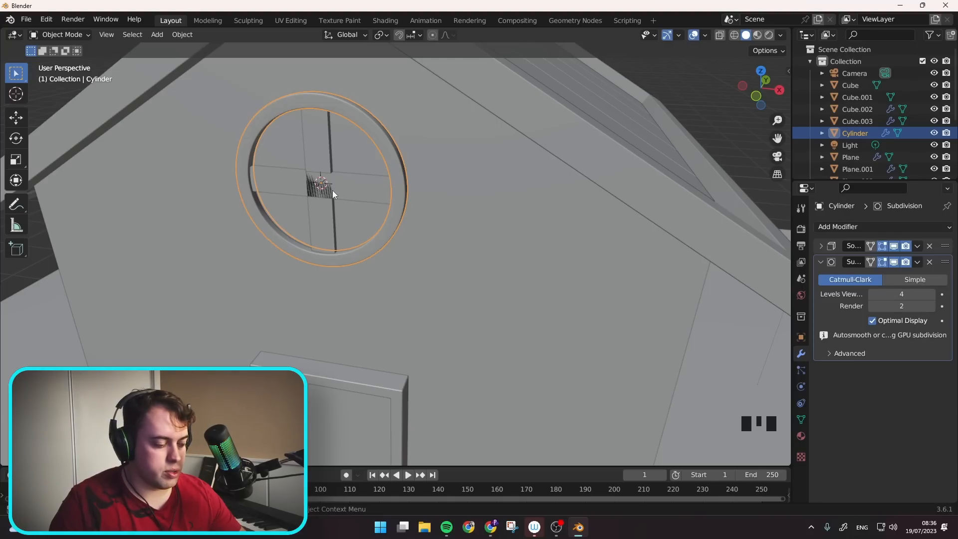
- Add a cylinder at the 3D cursor in the round window and rotate it 90° about X
key("shift+a")
mouse_move(333, 190)
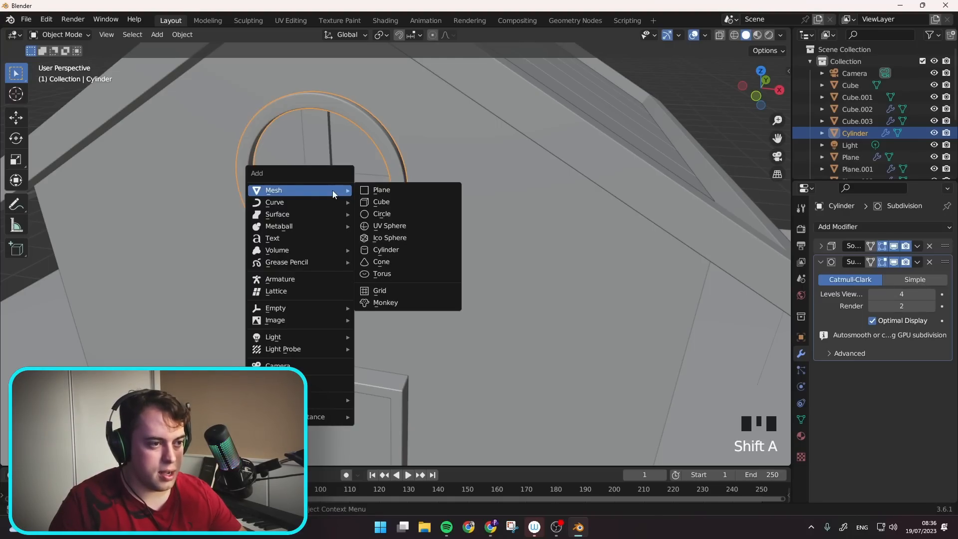
left_click(401, 250)
scroll(453, 249, "down", 2)
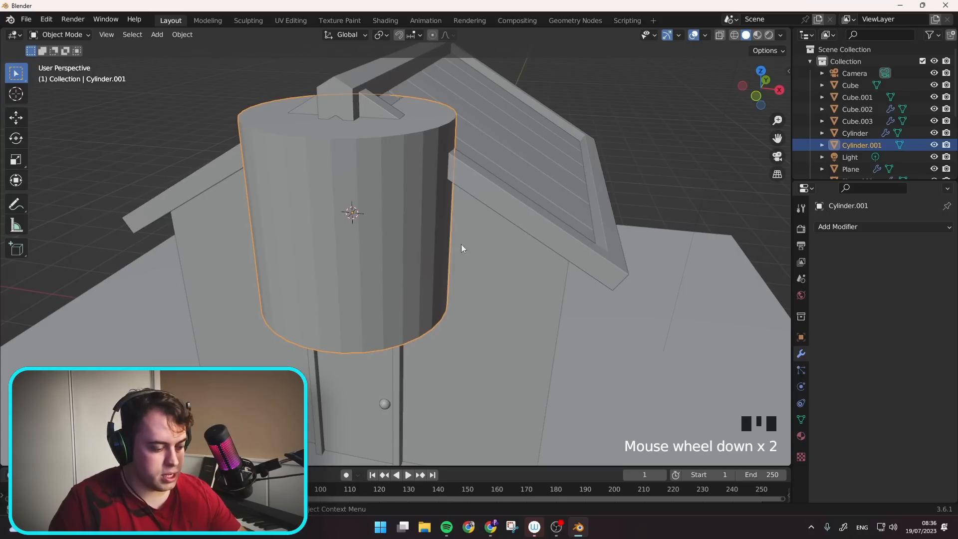
key("r")
type("x")
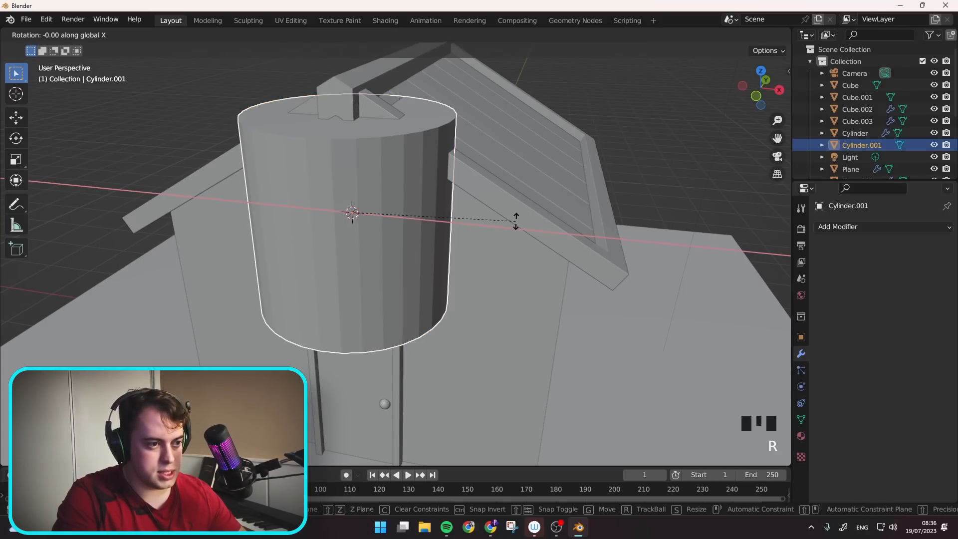
type("90")
key("Return")
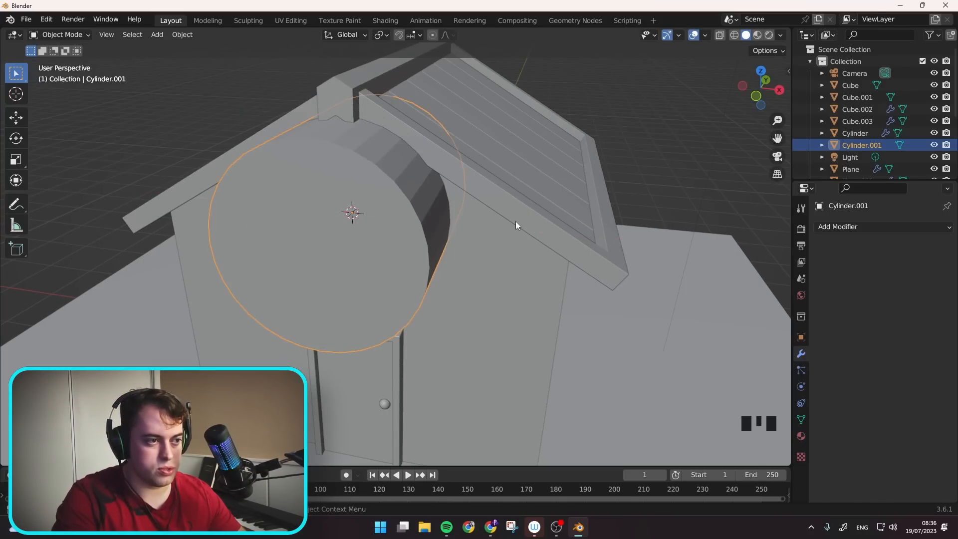
- Isolate the new cylinder in local view from the right side, in wireframe shading and Edit Mode
middle_click_drag(516, 223, 408, 226)
key("Tab")
key("KP_3")
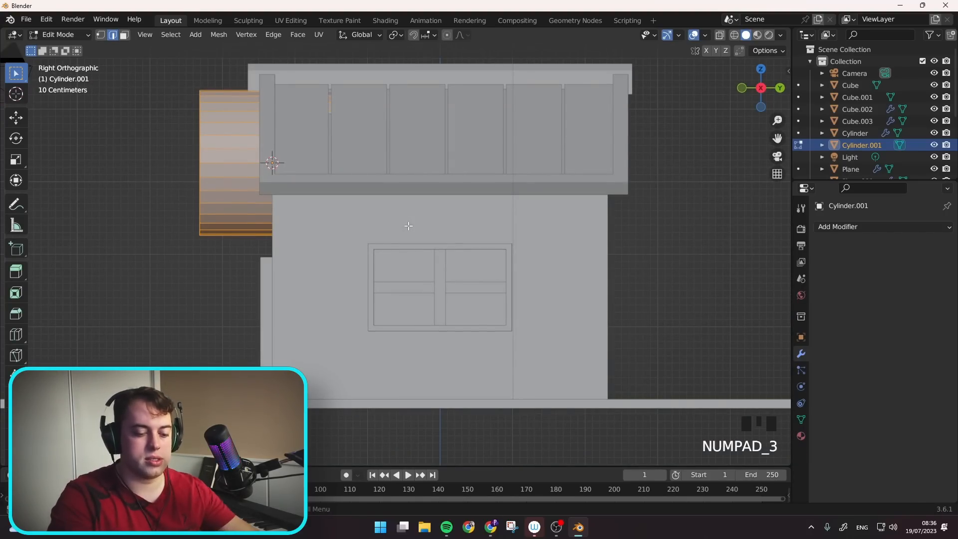
key("KP_Divide")
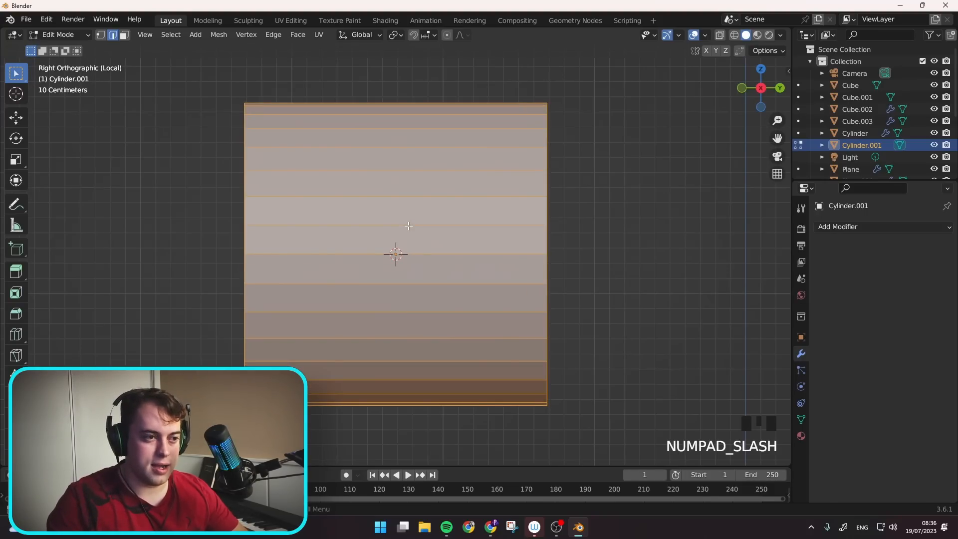
scroll(408, 226, "down", 2)
key("Tab")
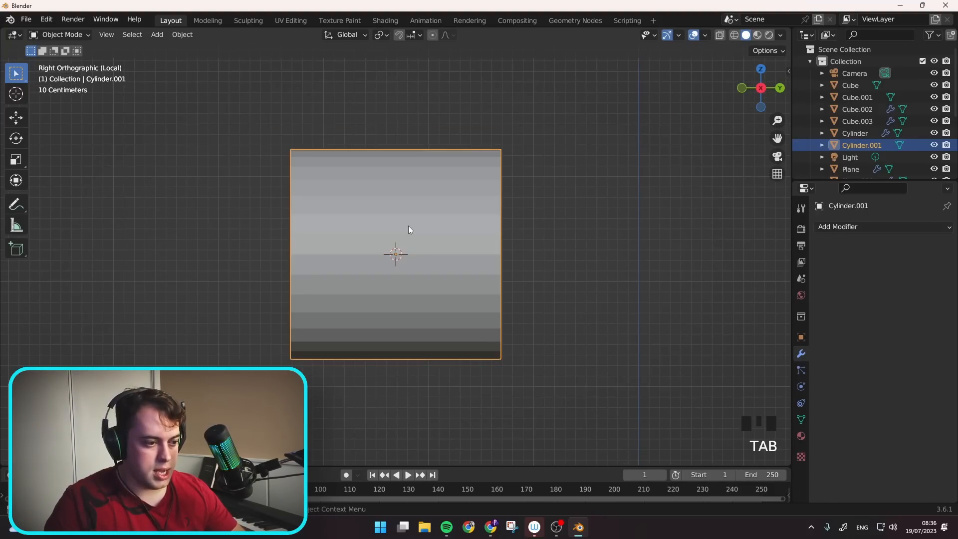
key("shift+z")
key("Tab")
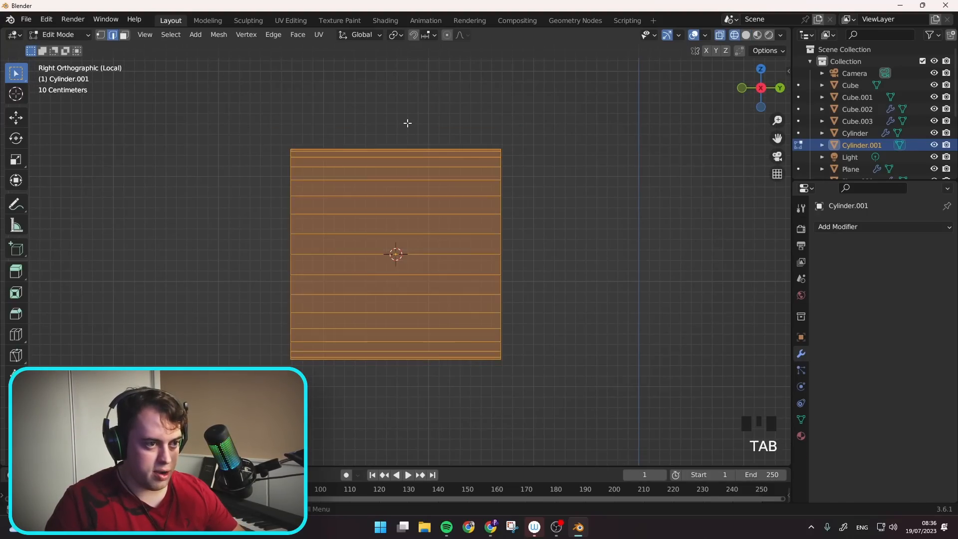
- Delete the vertices of the cylinder's back end, leaving only the flat front disc
key("alt+a")
key("1")
left_click_drag(377, 113, 572, 439)
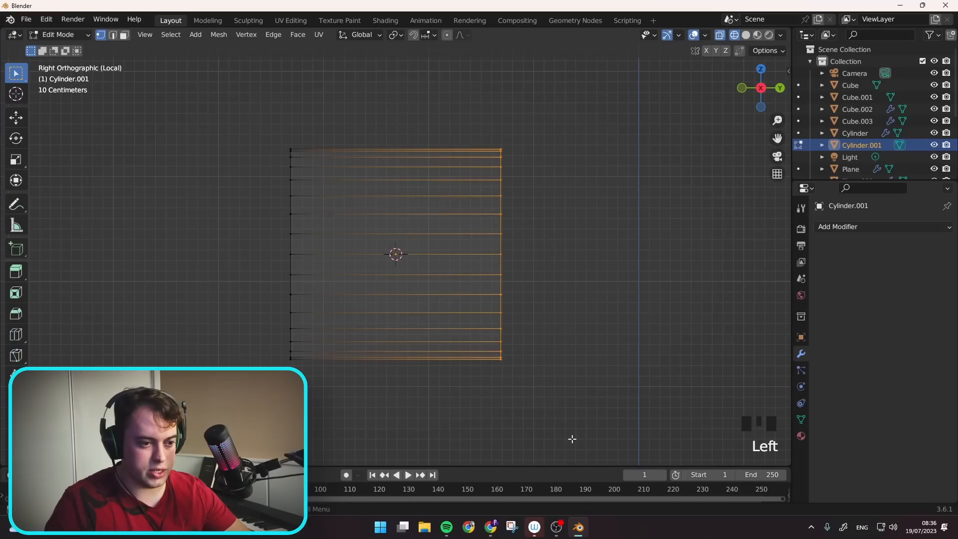
key("Delete")
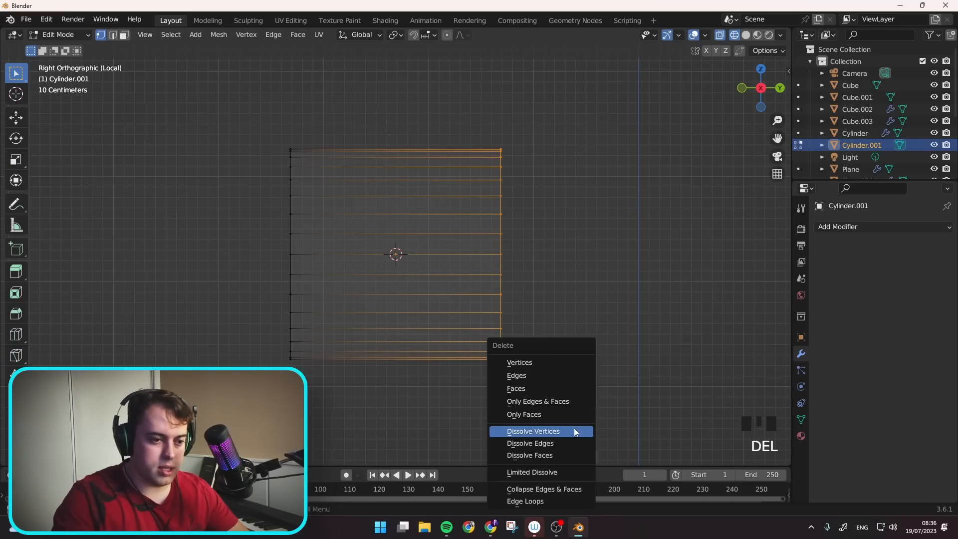
left_click(552, 362)
middle_click_drag(552, 362, 321, 190)
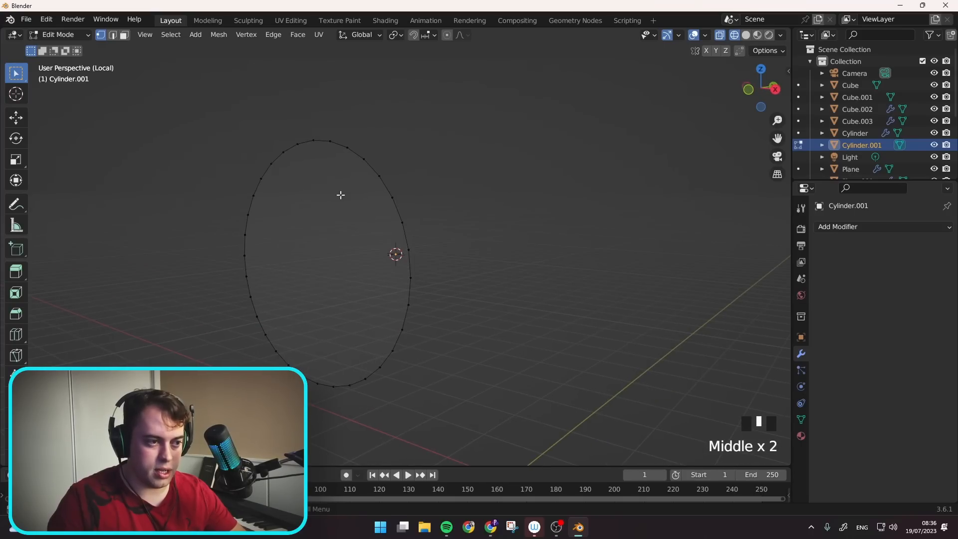
- Return to Object Mode with solid shading, leave local view and scale the disc down to fit inside the round frame
key("Tab")
key("shift+z")
middle_click_drag(369, 250, 360, 256)
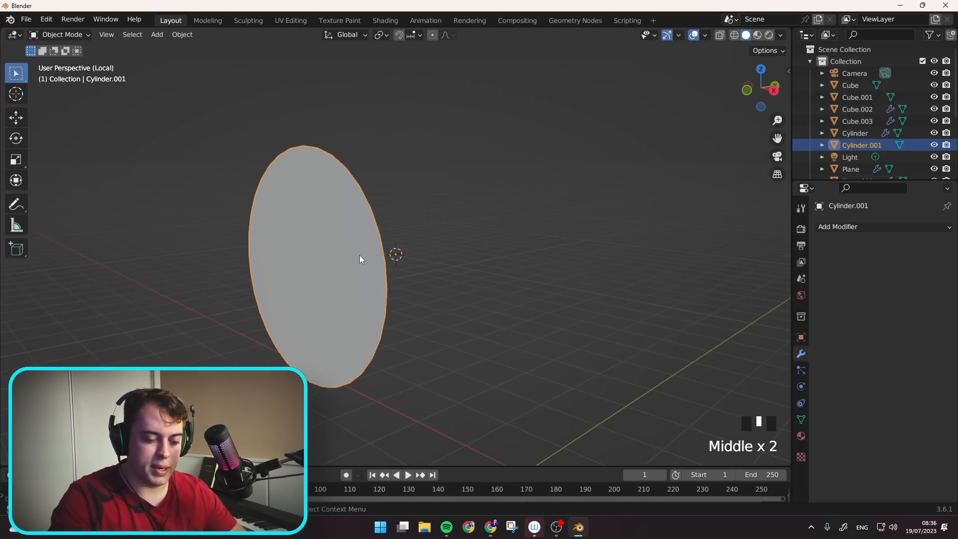
key("KP_Divide")
middle_click_drag(298, 230, 684, 184)
key("s")
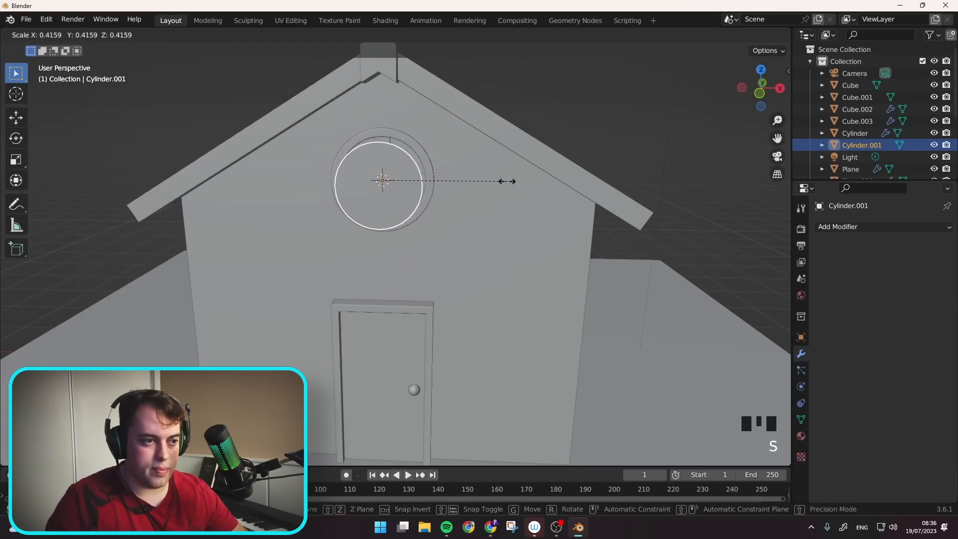
left_click(488, 181)
- Set the round window disc's origin to its geometry
scroll(343, 182, "up", 4)
middle_click_drag(417, 170, 323, 201)
middle_click_drag(259, 238, 248, 227)
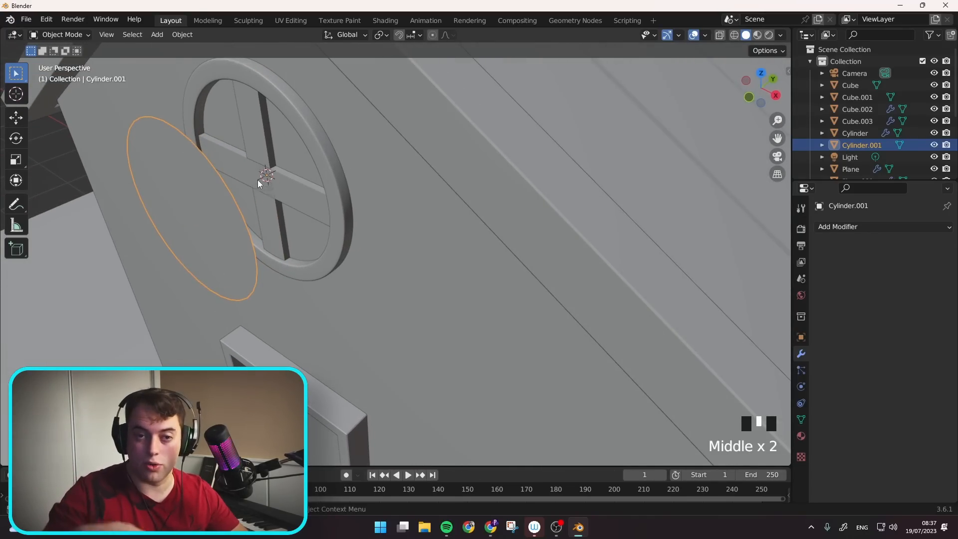
right_click(219, 171)
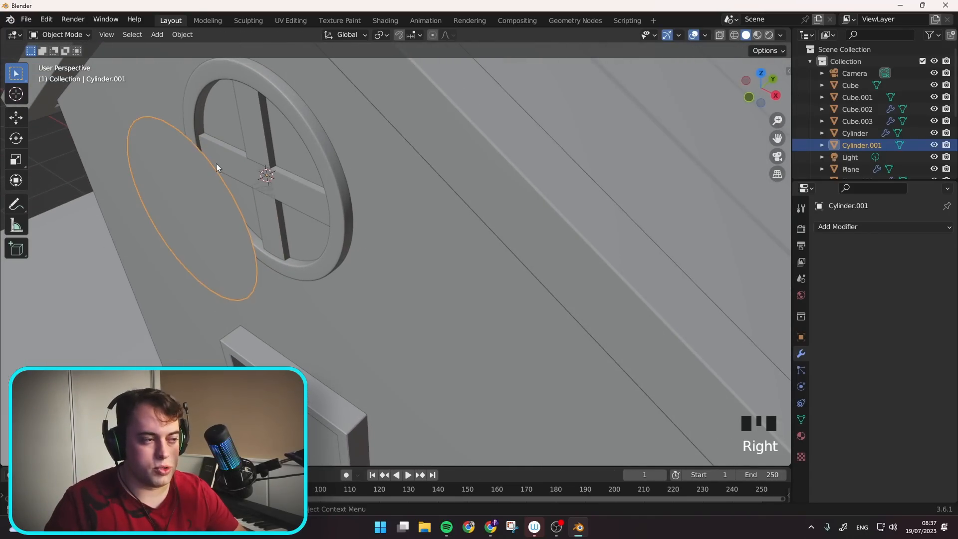
right_click(180, 195)
mouse_move(177, 220)
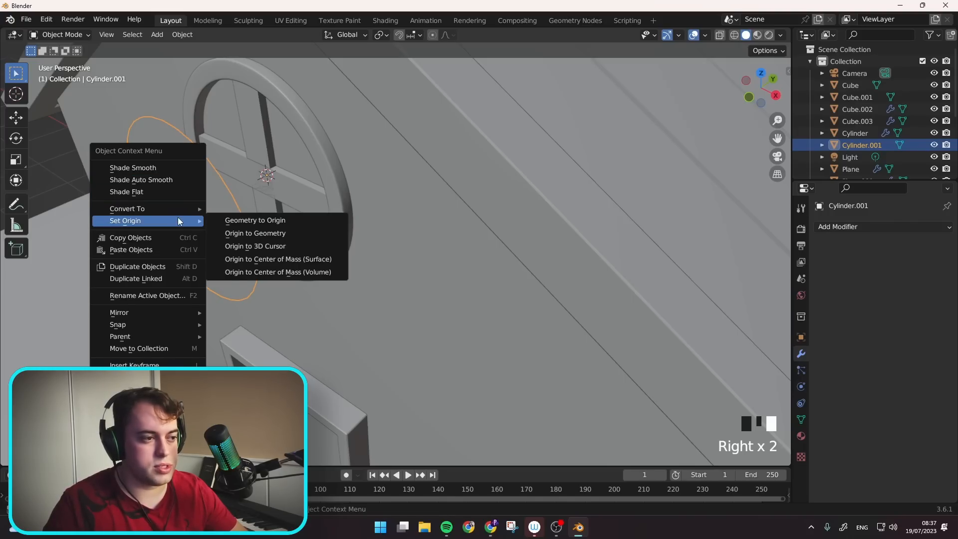
left_click(252, 233)
- From the right side in wireframe shading, move the disc along Y about 0.42 m into the round window frame
middle_click_drag(189, 214, 469, 160)
key("KP_3")
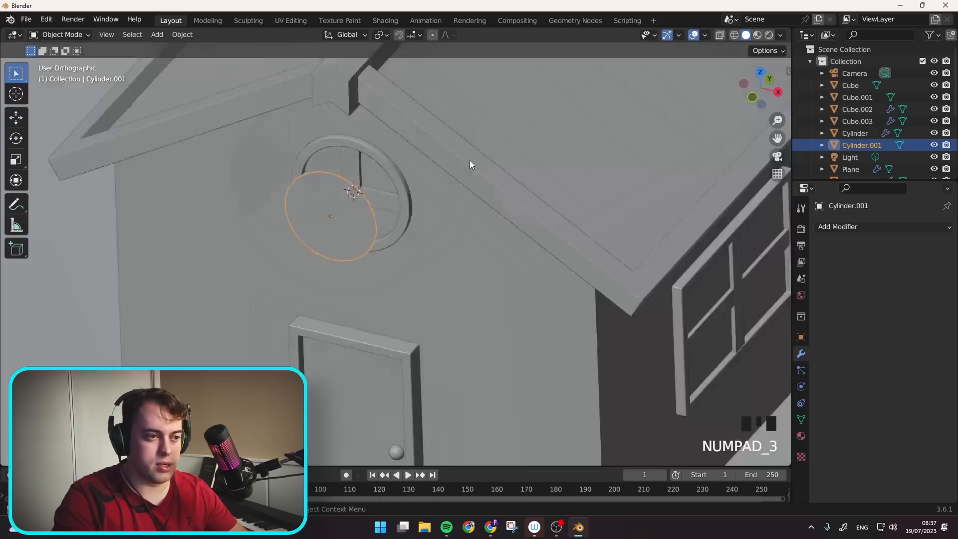
middle_click_drag(343, 92, 363, 201, "shift")
key("shift+z")
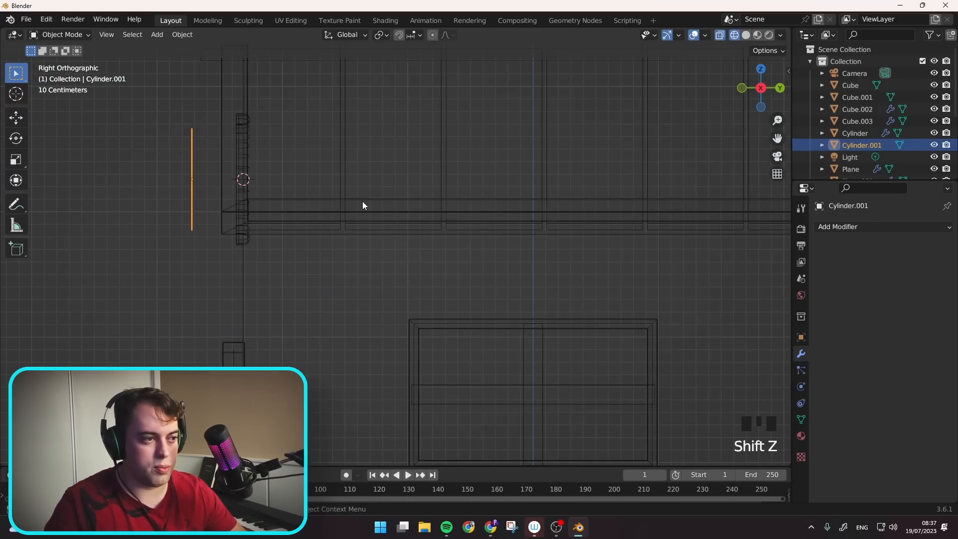
key("g")
key("x")
key("y")
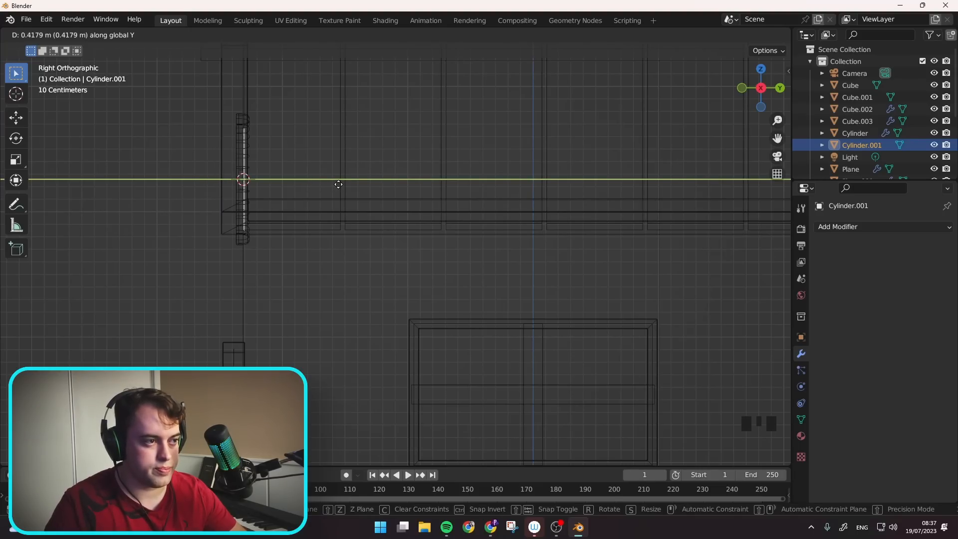
left_click(323, 186)
- Return to solid shading and rescale the disc to fit the round window frame
mouse_move(322, 187)
middle_mouse_down()
mouse_move(274, 176)
mouse_move(441, 175)
mouse_move(525, 208)
mouse_move(509, 210)
middle_mouse_up()
key("shift+z")
key("s")
left_click(460, 169)
- Snap the 3D cursor to the roof planks object
scroll(526, 208, "down", 1)
scroll(499, 207, "down", 5)
scroll(417, 228, "up", 2)
left_click(415, 193)
middle_click_drag(415, 193, 497, 209)
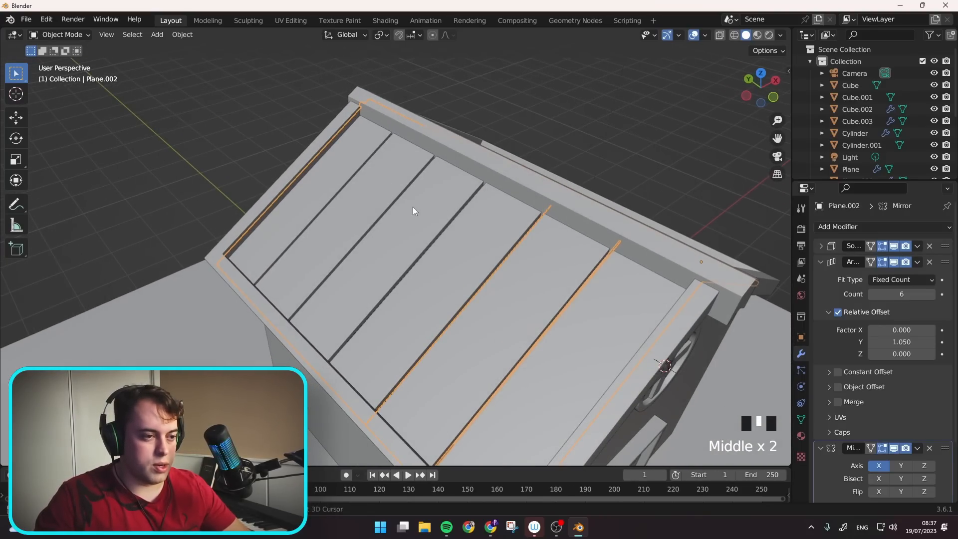
key("shift+s")
left_click(511, 263)
- Select the roof's ridge beam and snap the 3D cursor to its origin
middle_click_drag(453, 242, 498, 235)
scroll(543, 292, "down", 1)
scroll(547, 304, "down", 1)
middle_click_drag(550, 315, 574, 265)
left_click(477, 205)
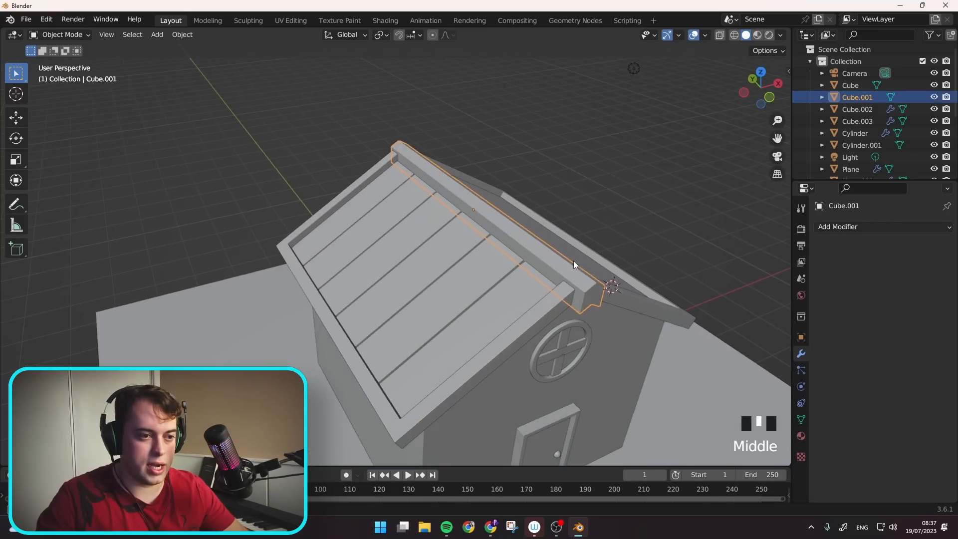
key("shift+s")
left_click(618, 281)
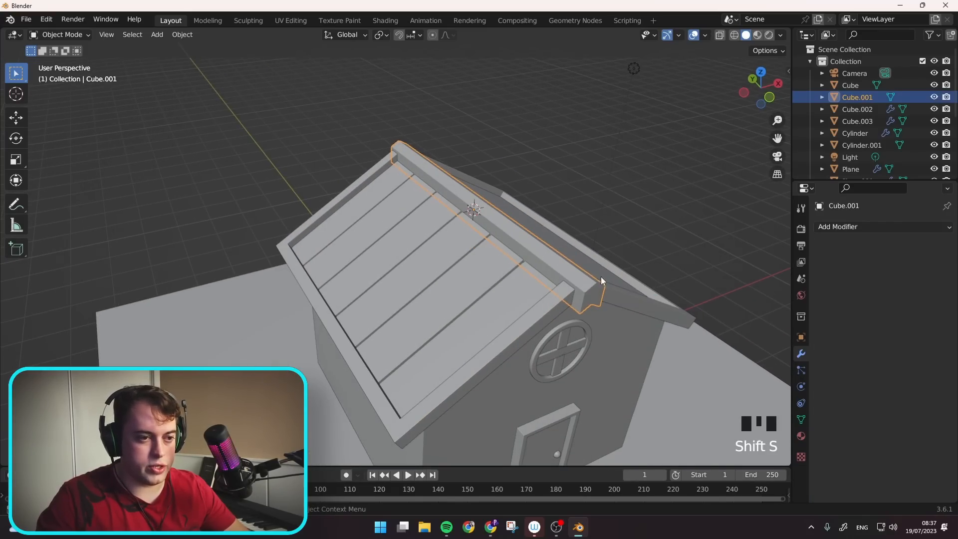
- Add a cube at the 3D cursor on the roof ridge for the chimney
scroll(511, 201, "up", 1)
middle_click_drag(512, 205, 462, 242, "shift")
key("shift+a")
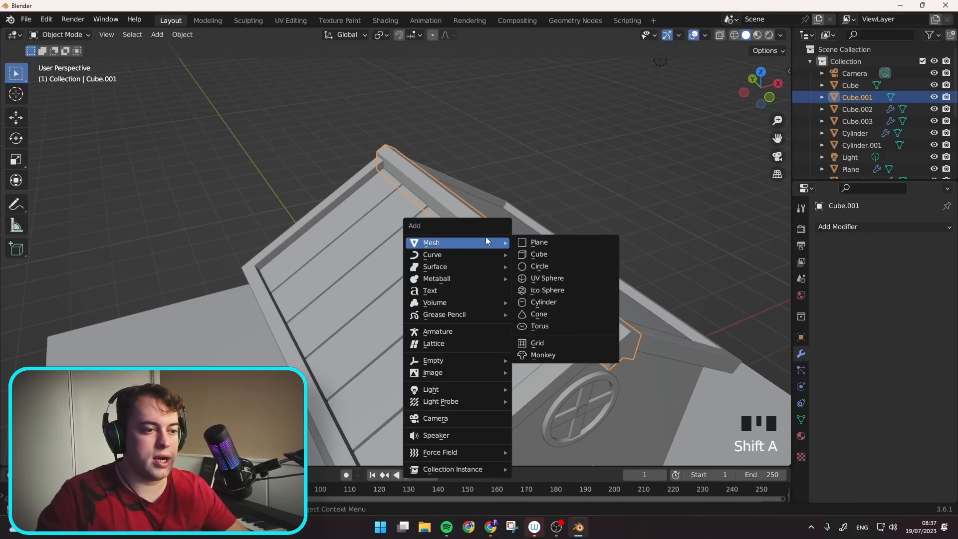
left_click(539, 254)
mouse_move(505, 215)
middle_mouse_down()
mouse_move(495, 212)
mouse_move(506, 226)
middle_mouse_up()
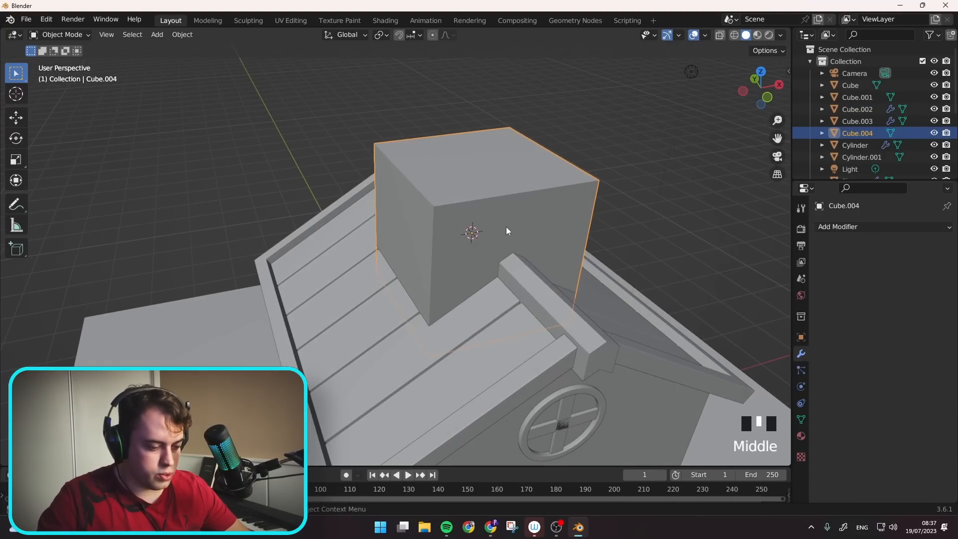
- In top view, move the cube toward the back of the roof beside the ridge beam and scale it down
key("KP_7")
key("g")
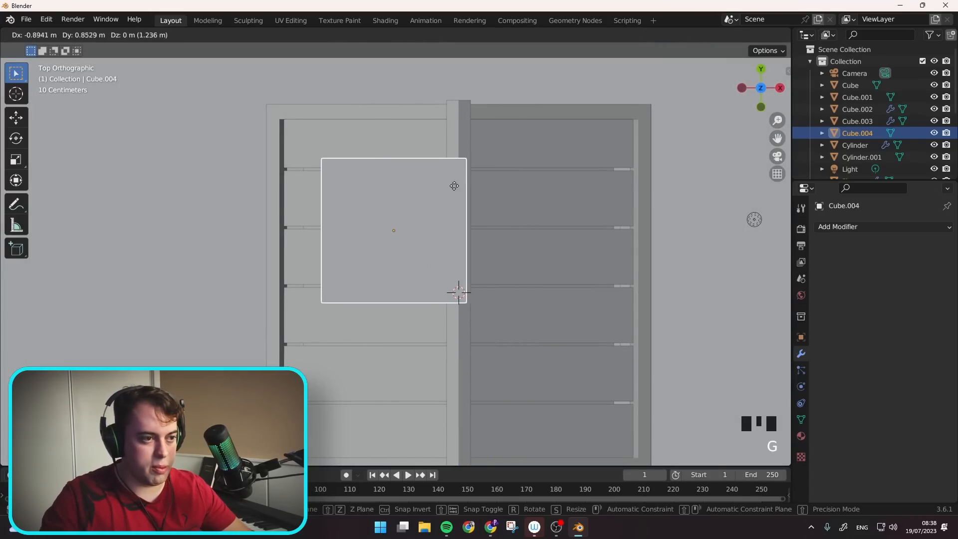
left_click(457, 155)
key("s")
left_click(472, 159)
- Adjust the chimney cube's height along Z so it emerges from the roof slope, and fine-tune its overall size
middle_click_drag(471, 159, 500, 160)
key("g")
key("z")
left_click(530, 182)
middle_click(549, 167)
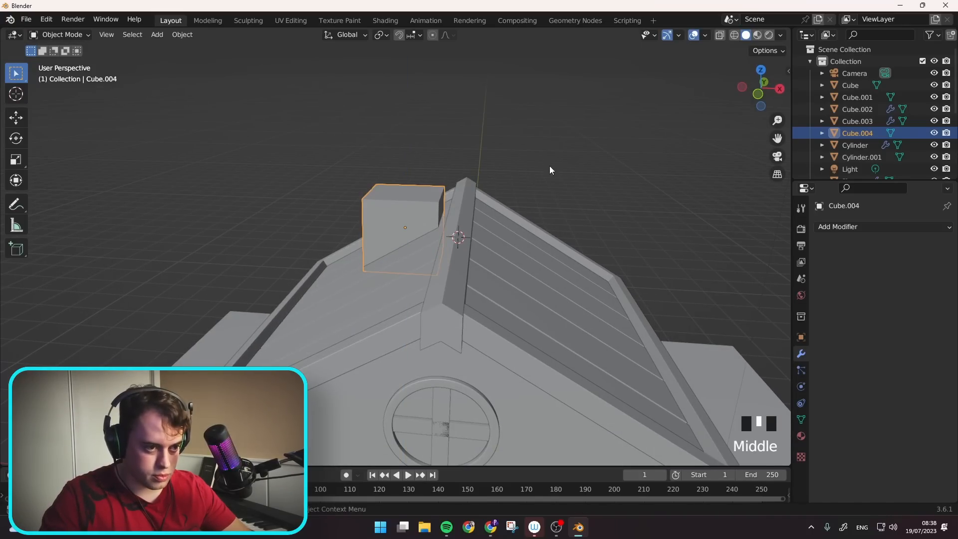
key("s")
left_click(534, 170)
middle_click_drag(534, 173, 460, 223)
key("s")
left_click(501, 208)
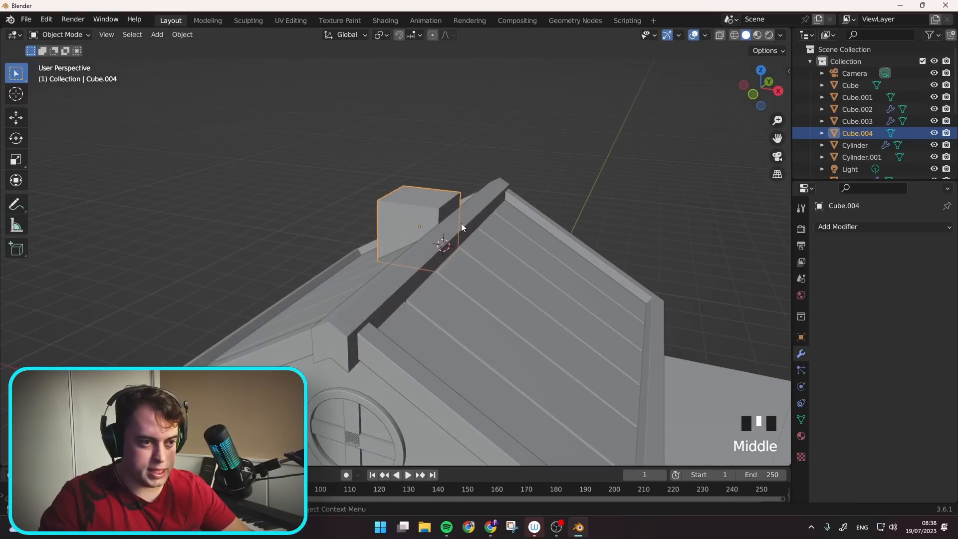
- In Edit Mode, extrude the chimney cube's top face in place and scale it outward to about 1.42
scroll(451, 170, "up", 3)
middle_click_drag(452, 172, 445, 244, "shift")
key("Tab")
key("3")
left_click(438, 233)
middle_click_drag(504, 194, 534, 217)
key("e")
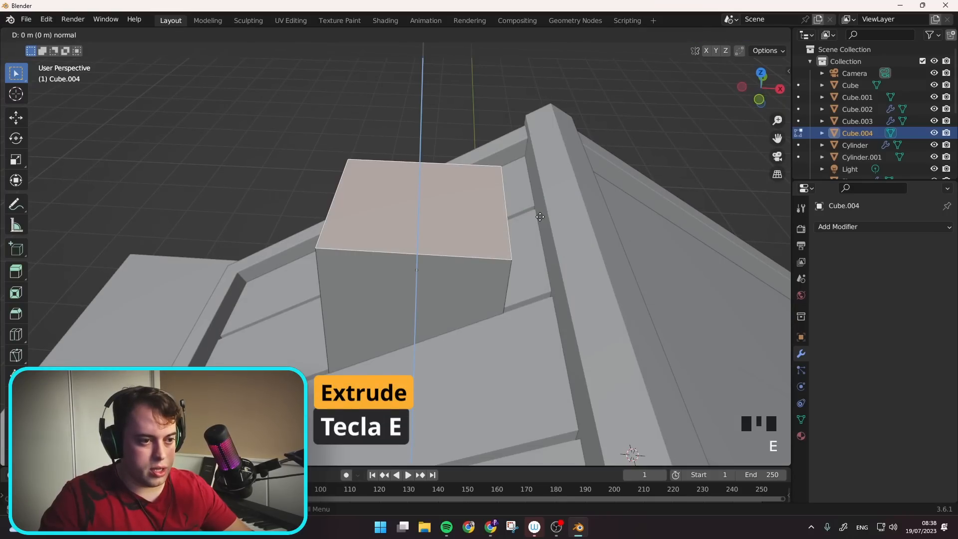
right_click(540, 216)
key("s")
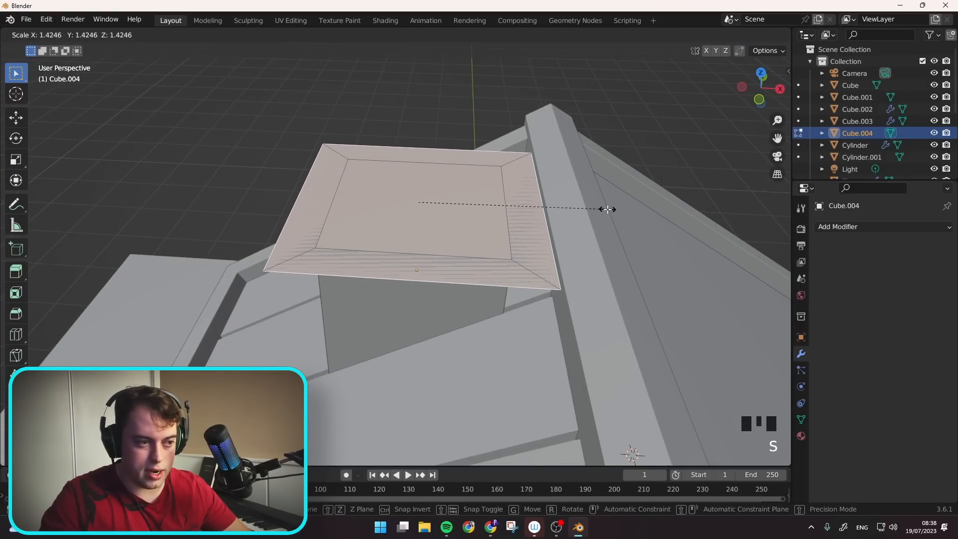
left_click(607, 209)
- Raise the widened top face slightly along Z and extrude it up about 0.22 m to form the chimney cap
key("g")
key("z")
left_click(606, 192)
mouse_move(596, 222)
middle_mouse_down()
mouse_move(590, 165)
mouse_move(598, 227)
middle_mouse_up()
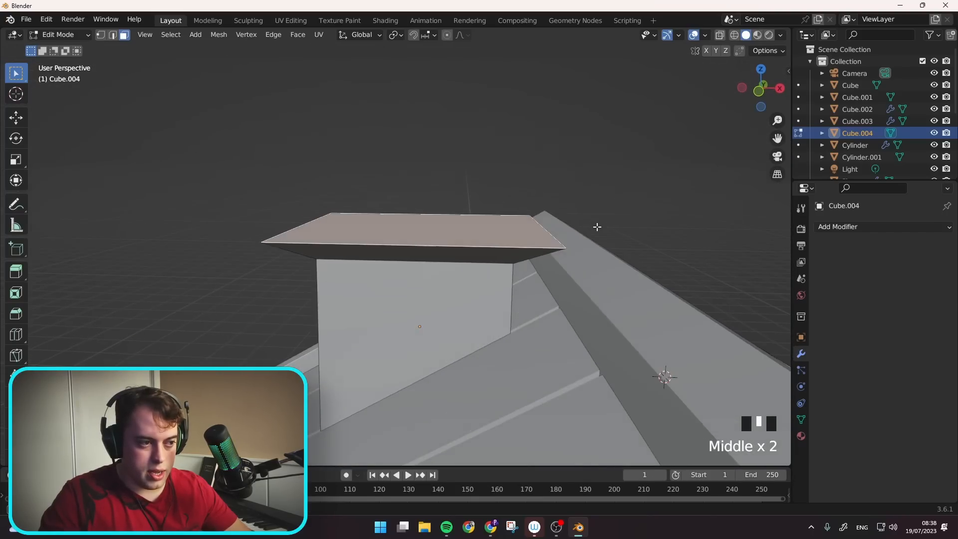
key("e")
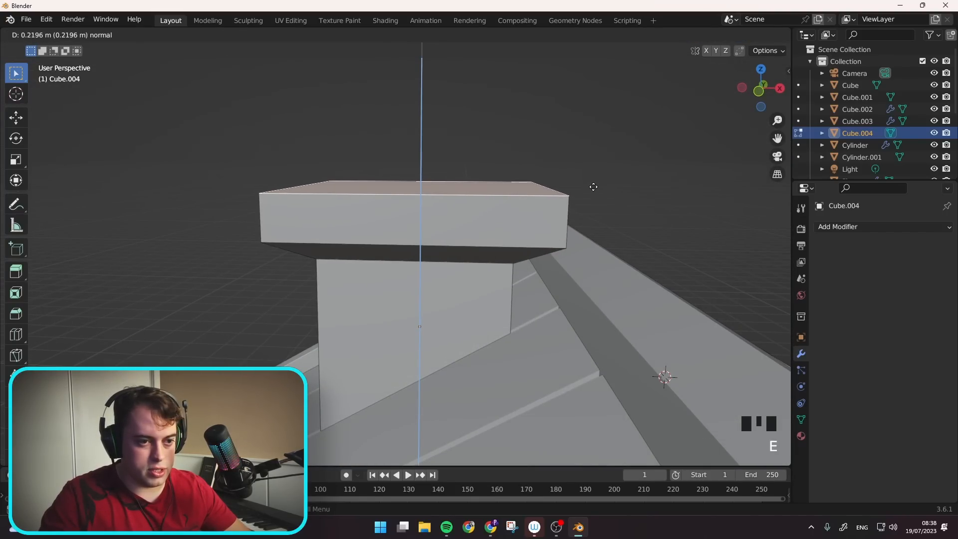
left_click(593, 186)
middle_click_drag(590, 201, 649, 220)
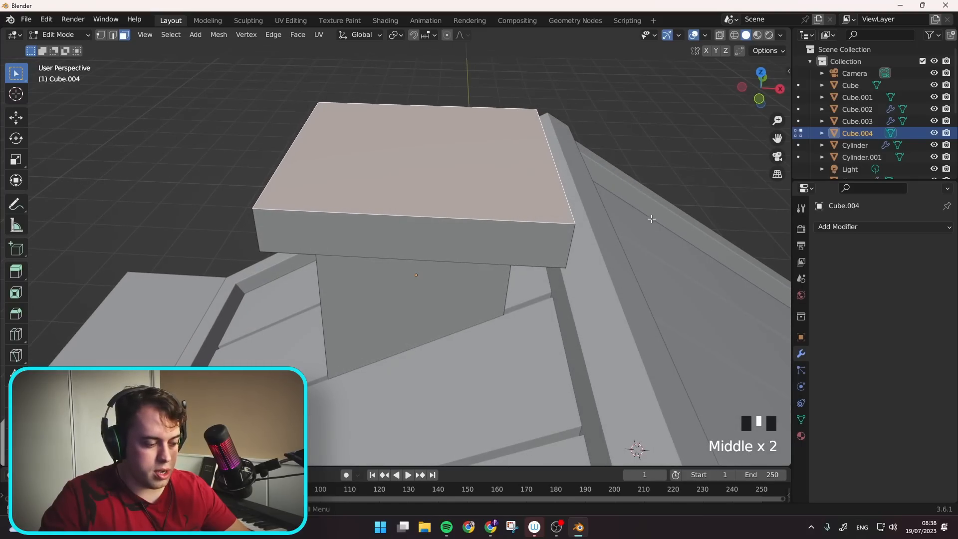
- Extrude the cap's top face in place scaled inward, extrude it down to hollow the chimney, and return to Object Mode
key("e")
key("s")
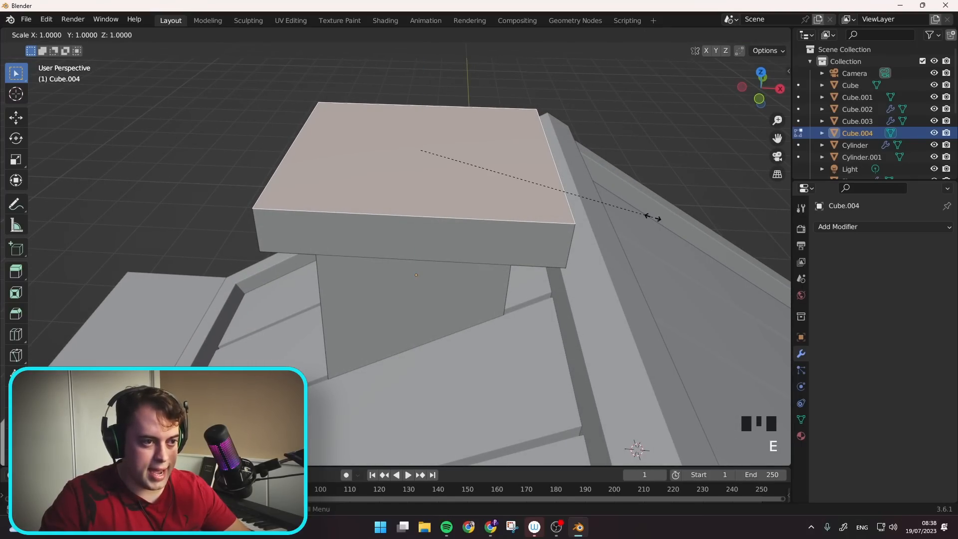
left_click(558, 191)
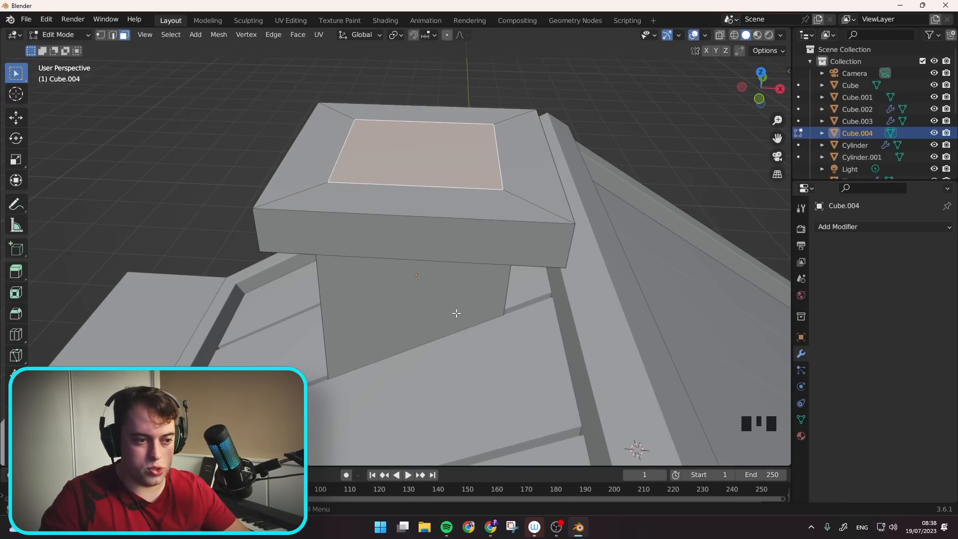
key("e")
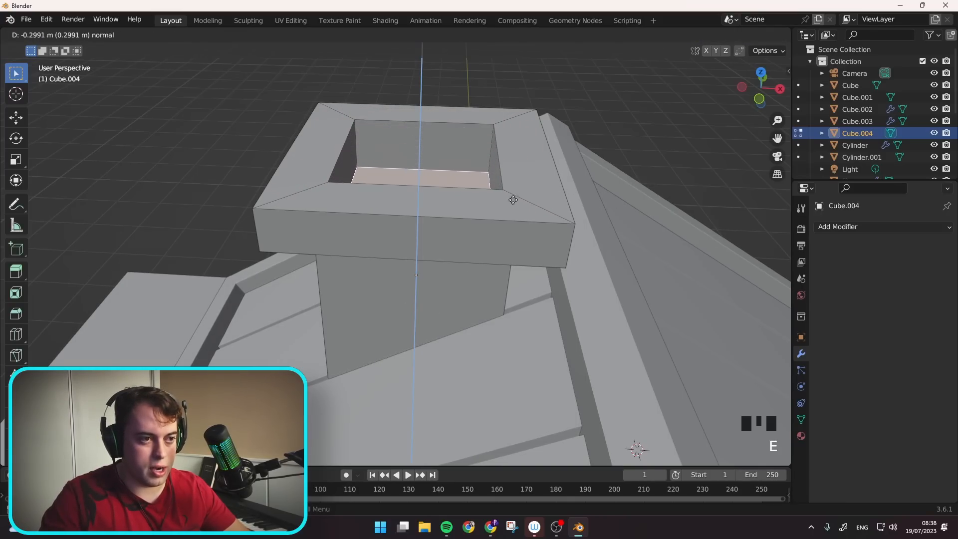
left_click(516, 235)
middle_click_drag(517, 235, 568, 243)
key("Tab")
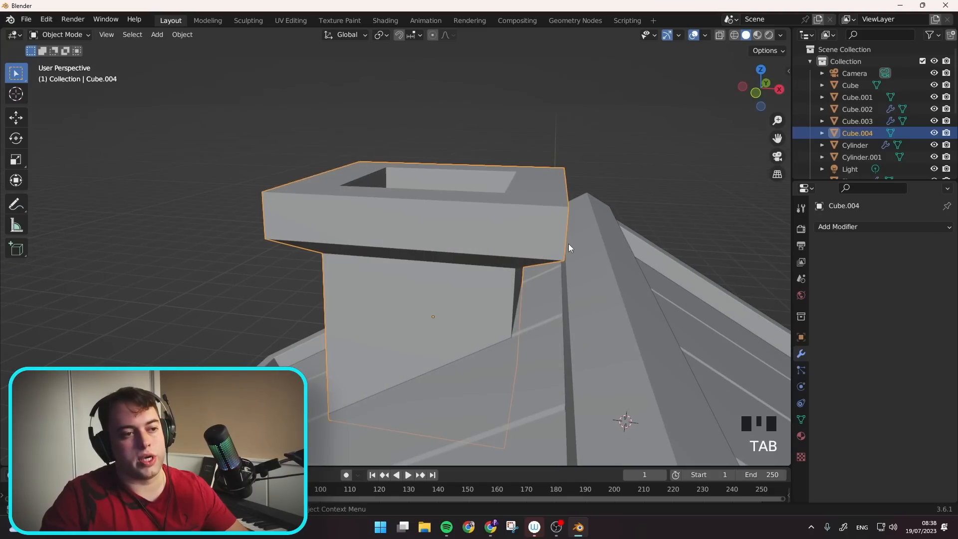
- Add a Bevel modifier to the chimney with an amount of 0.01 m
left_click(844, 227)
left_click(750, 273)
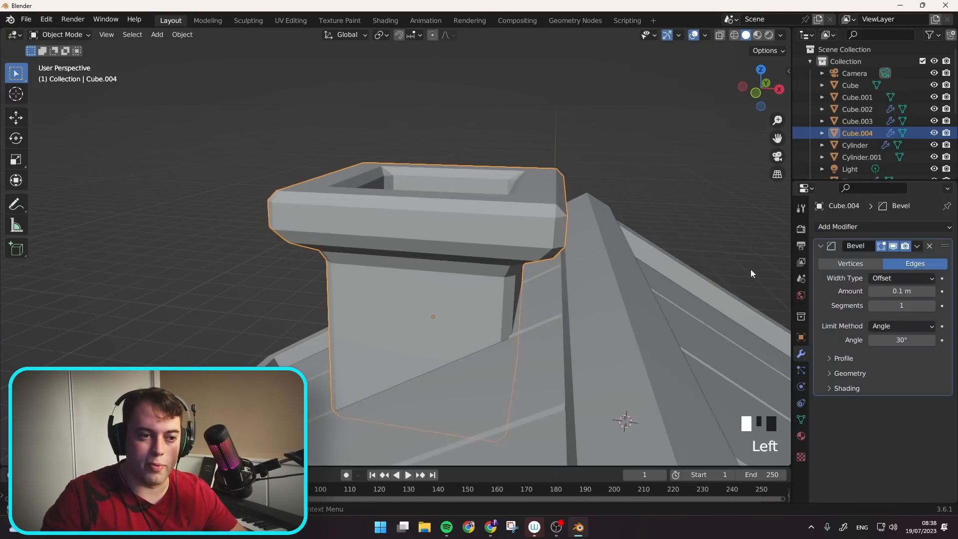
double_click(877, 291)
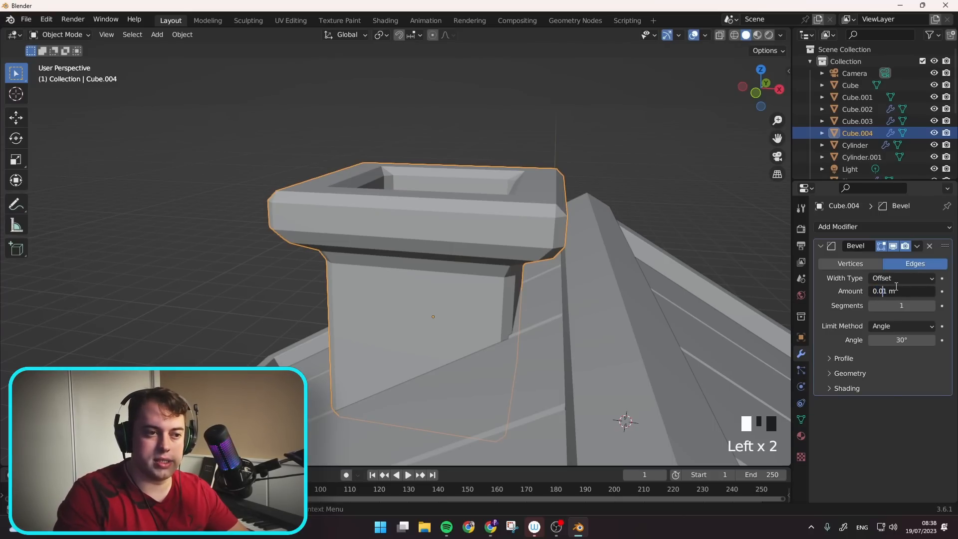
key("Return")
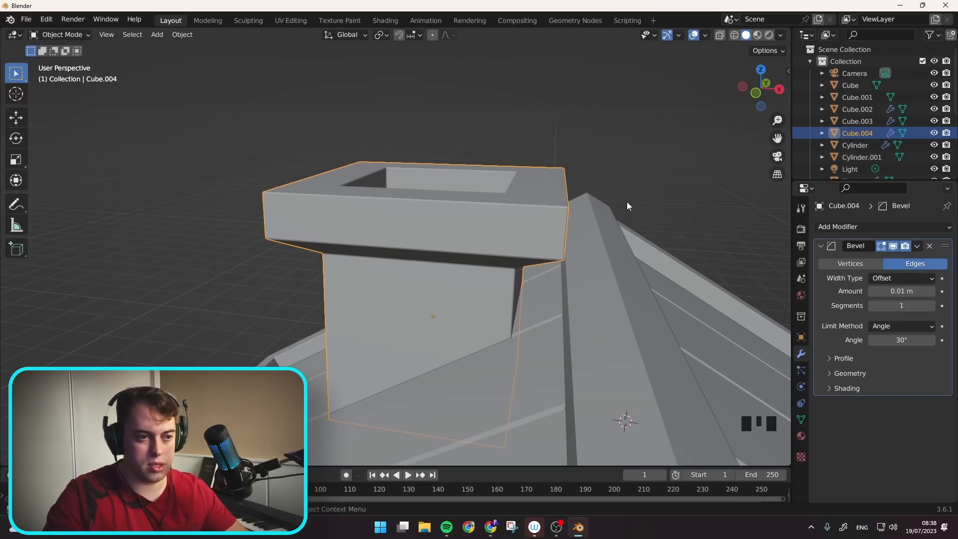
- Snap the 3D cursor to the chimney and add a UV sphere there
middle_click_drag(624, 204, 639, 169)
scroll(422, 274, "up", 6)
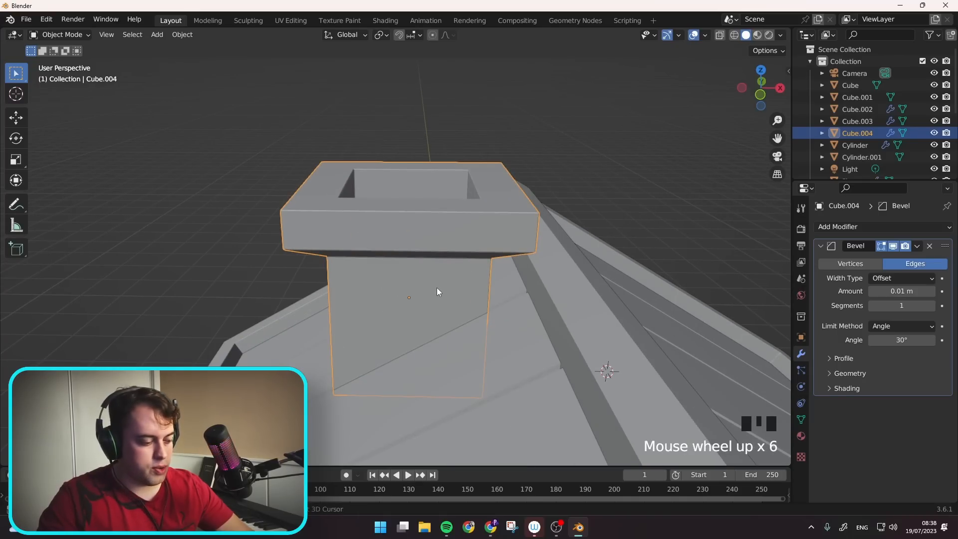
key("shift+s")
left_click(434, 355)
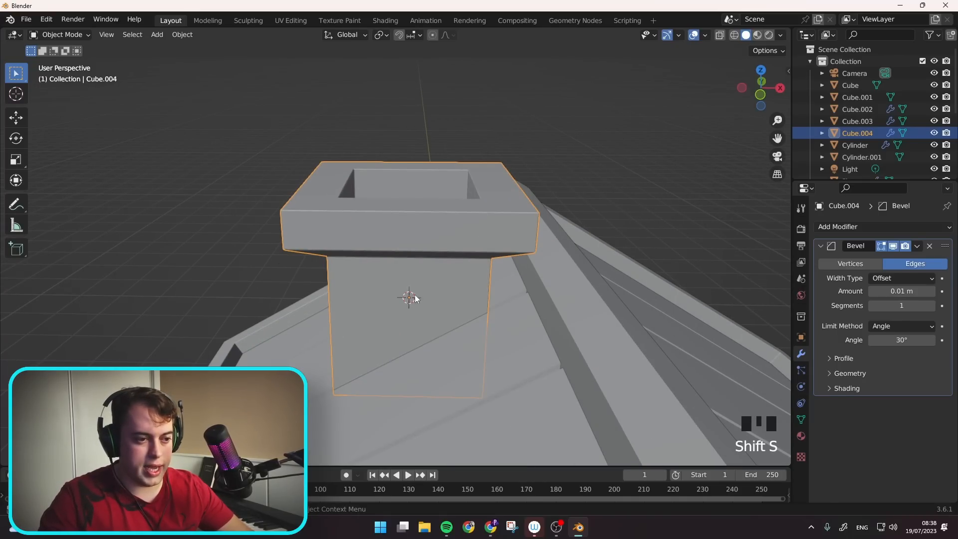
key("shift+a")
left_click(507, 308)
- Place the sphere at a reduced size just above the chimney opening and shade it smooth
key("g")
key("z")
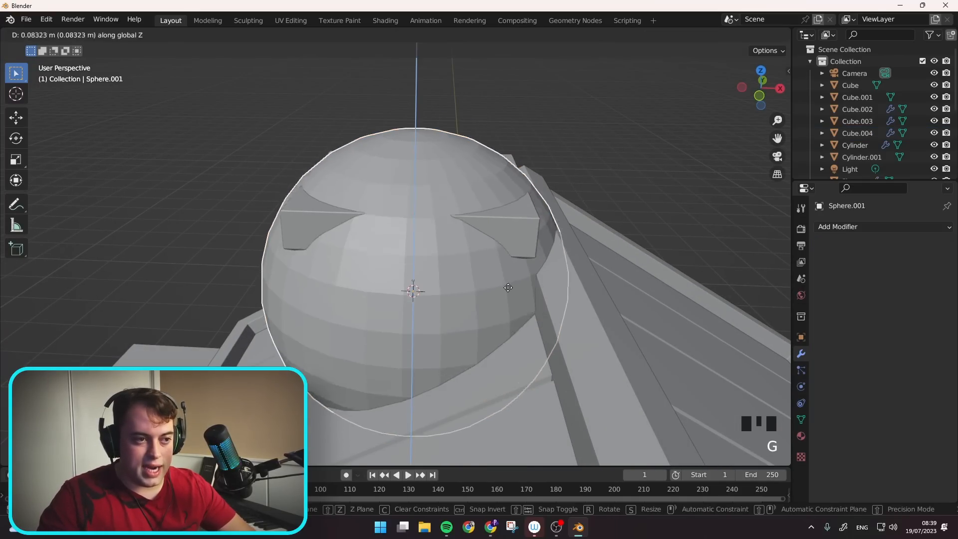
left_click(545, 95)
key("s")
left_click(459, 82)
key("g")
key("z")
left_click(439, 126)
right_click(439, 125)
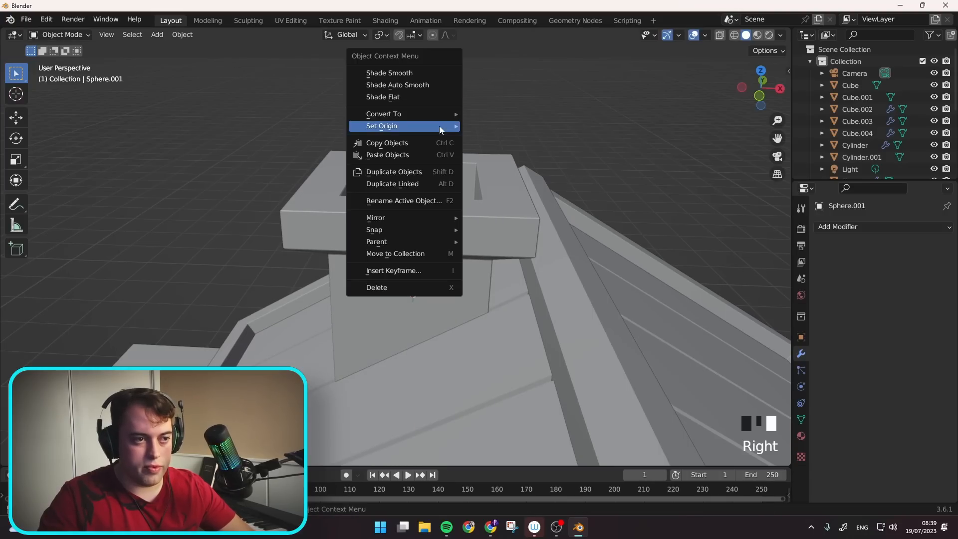
left_click(403, 71)
- Stretch the sphere along X to about 1.39 and enlarge it slightly overall
middle_click_drag(519, 154, 539, 223, "shift")
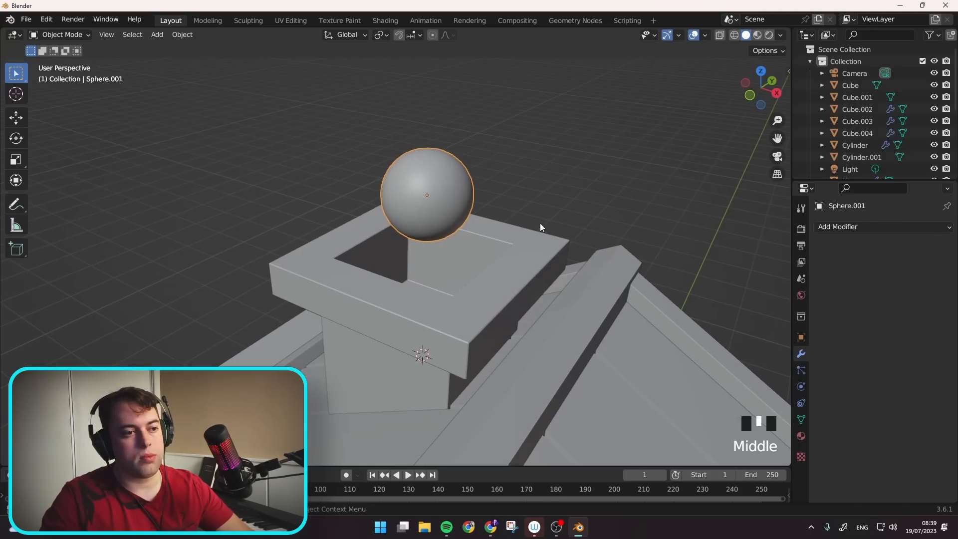
key("s")
key("x")
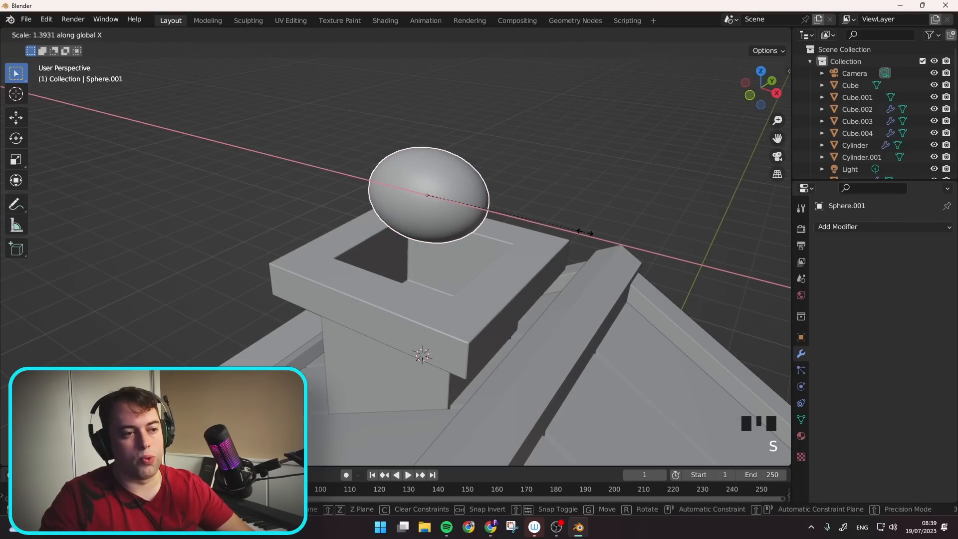
left_click(585, 232)
key("s")
left_click(620, 221)
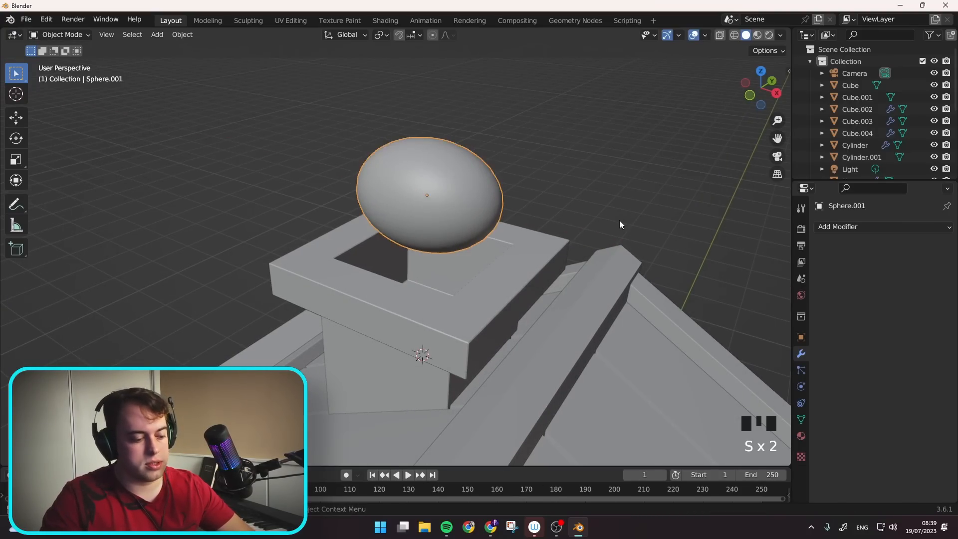
- In top view, reposition the stretched sphere over the chimney opening
key("KP_7")
key("g")
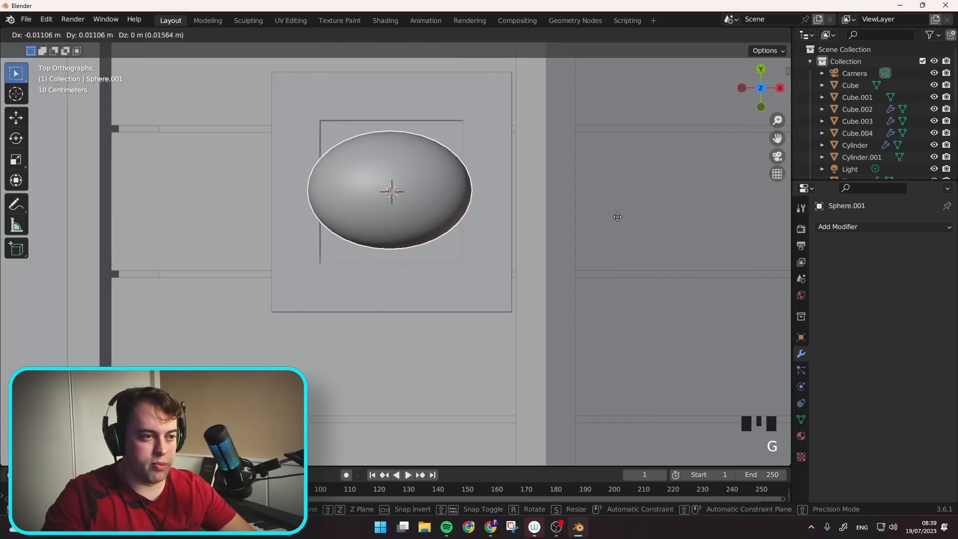
left_click(585, 200)
middle_click_drag(639, 238, 610, 120)
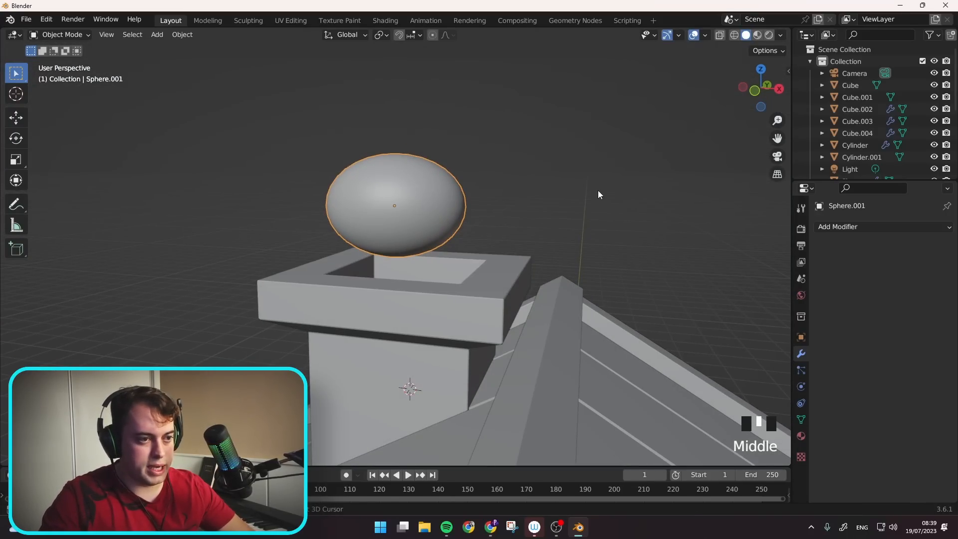
- Duplicate the stretched sphere into four progressively smaller smoke puffs, staggered upward and drifting to one side above the chimney
key("shift+d")
left_click(597, 100)
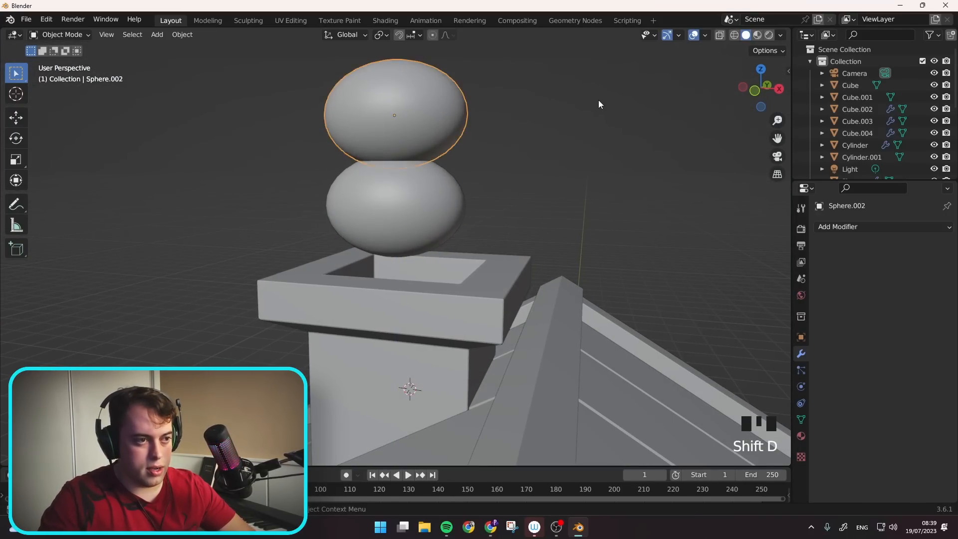
key("s")
left_click(554, 102)
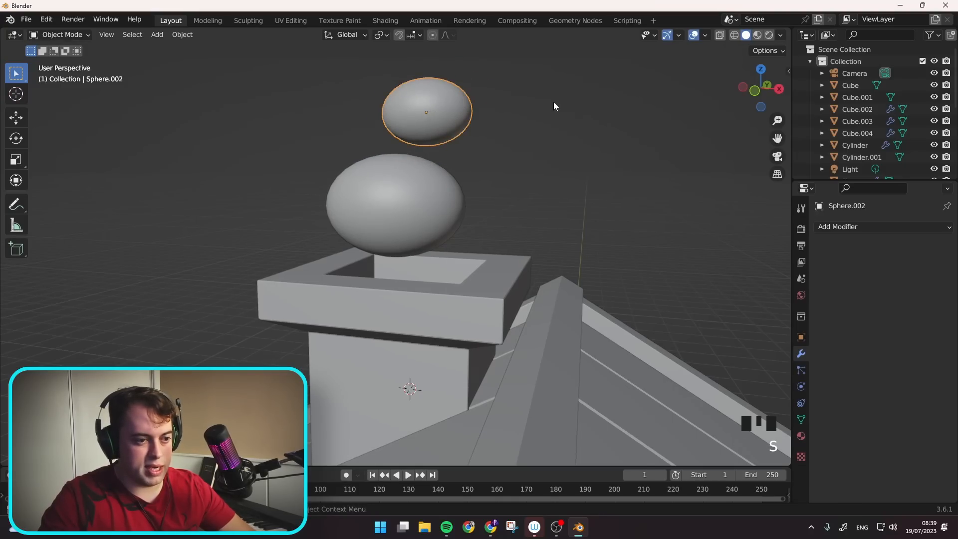
middle_click_drag(525, 115, 512, 155, "shift")
key("shift+d")
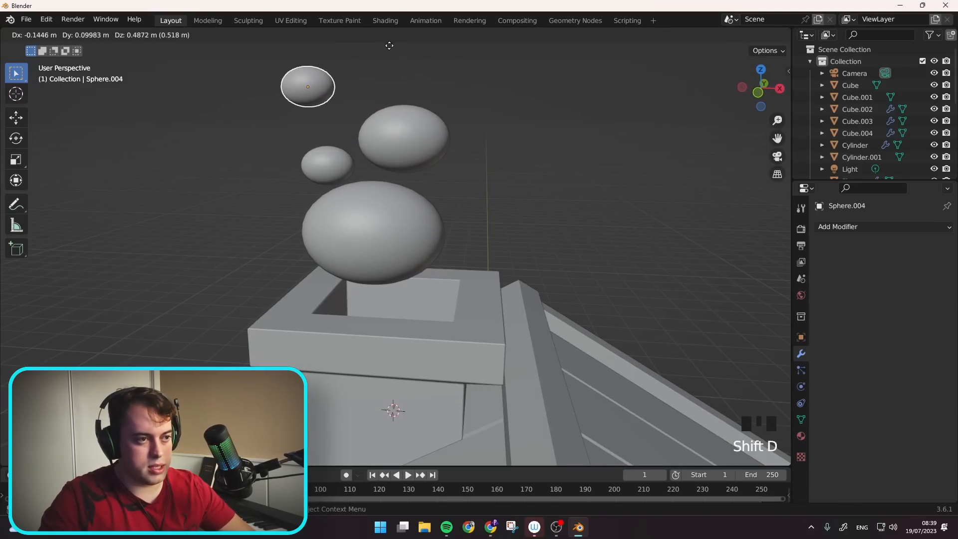
left_click(390, 46)
scroll(363, 263, "up", 2)
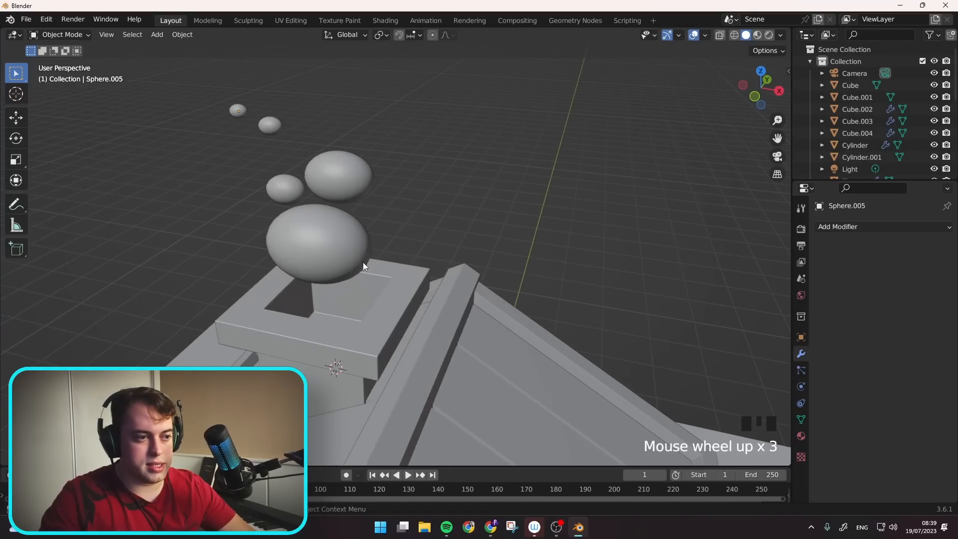
- Rotate the larger upper puff about 48° around Z and turn one of the small top puffs around Z too
left_click(340, 191)
key("r")
key("z")
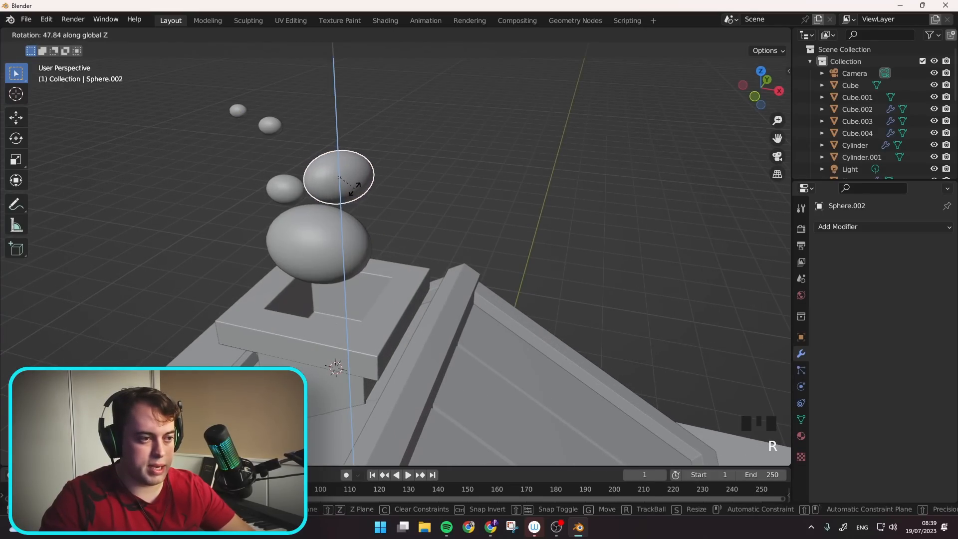
left_click(355, 188)
left_click(270, 126)
key("r")
key("z")
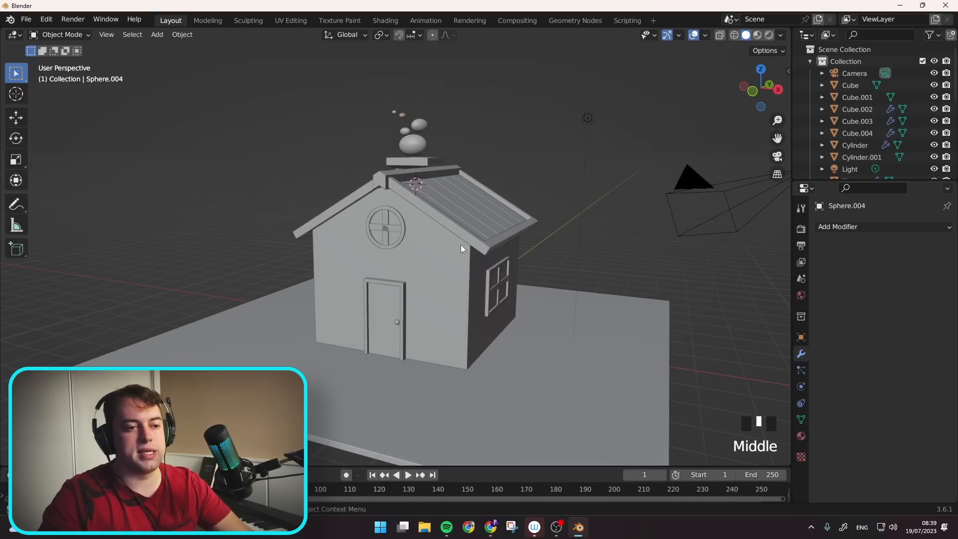
- Snap the 3D cursor to the house body and add a cube there
left_click(489, 295)
middle_click_drag(489, 294, 465, 279, "shift")
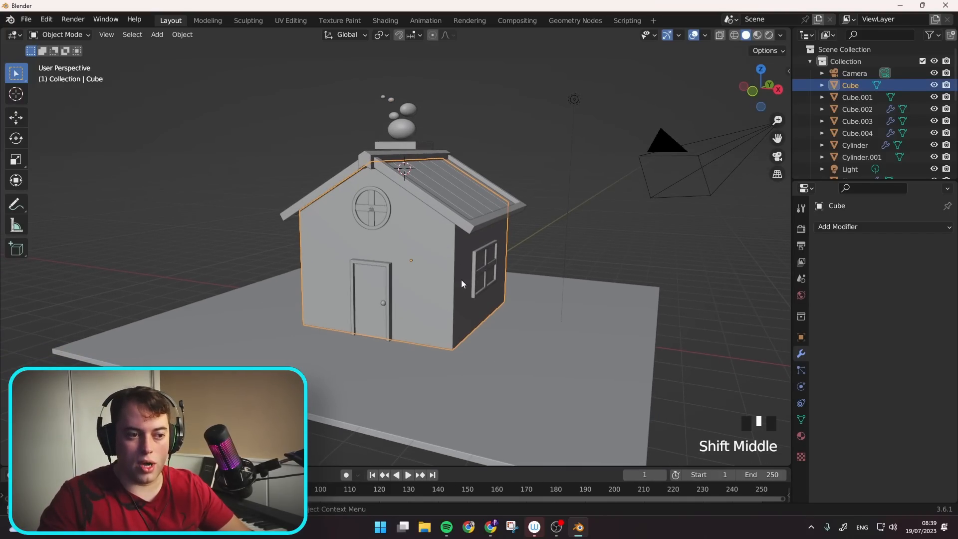
mouse_move(466, 328)
middle_mouse_down()
mouse_move(491, 336)
mouse_move(460, 320)
middle_mouse_up()
double_click(460, 319)
key("shift+a")
mouse_move(418, 277)
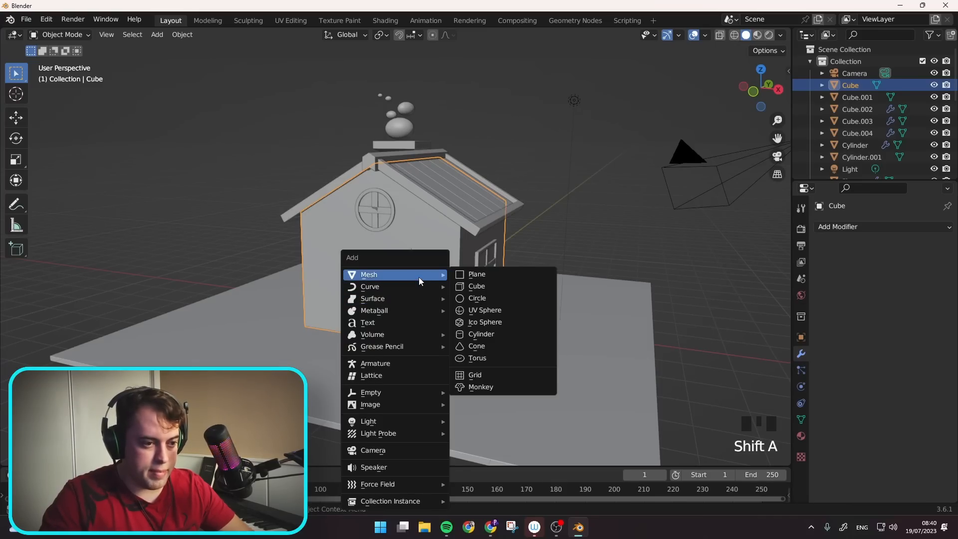
left_click(470, 288)
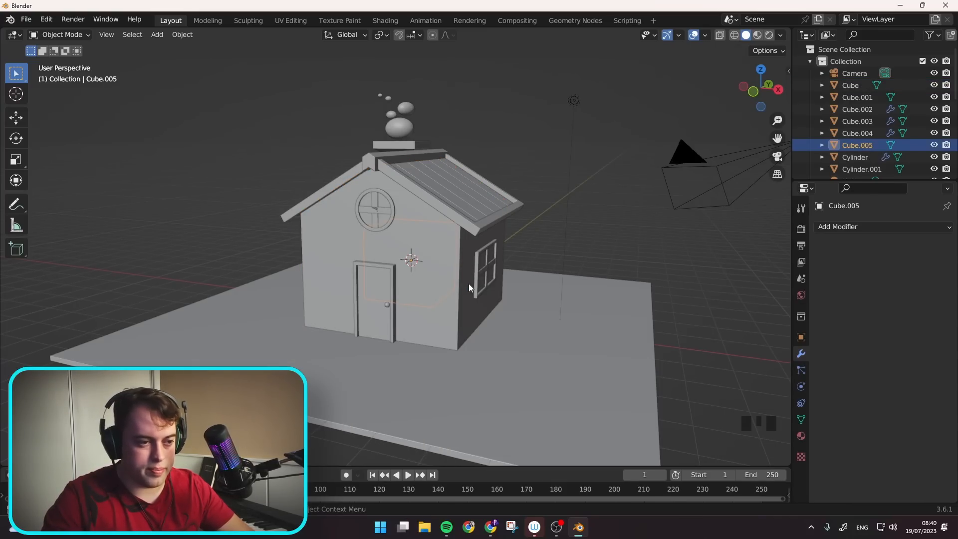
- In top view, shrink the cube to a small square and place it on the house's front corner beside the window wall
key("KP_7")
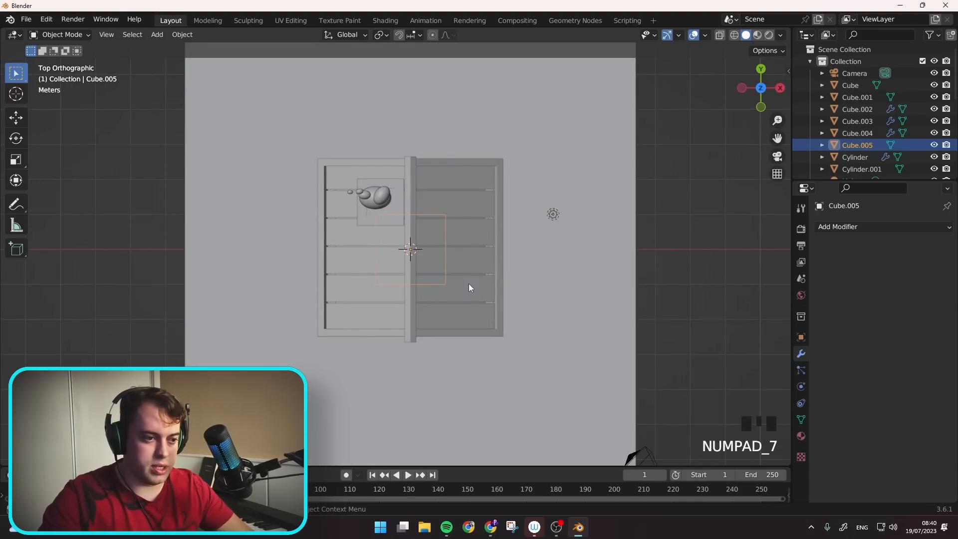
key("g")
left_click(554, 368)
key("s")
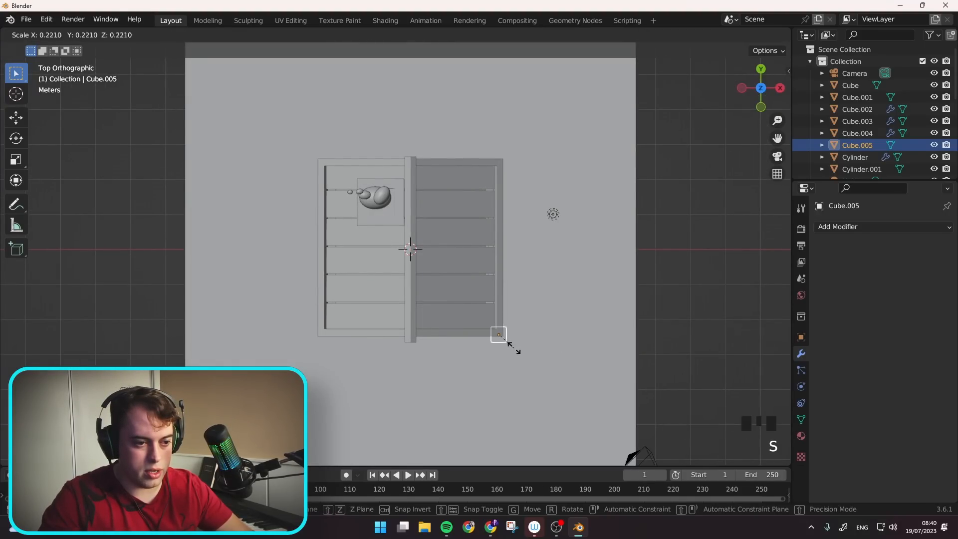
left_click(506, 352)
key("g")
left_click(509, 343)
- Stretch the small cube along Z into a corner post reaching from the ground to the roof
middle_click_drag(509, 343, 488, 222)
key("s")
key("z")
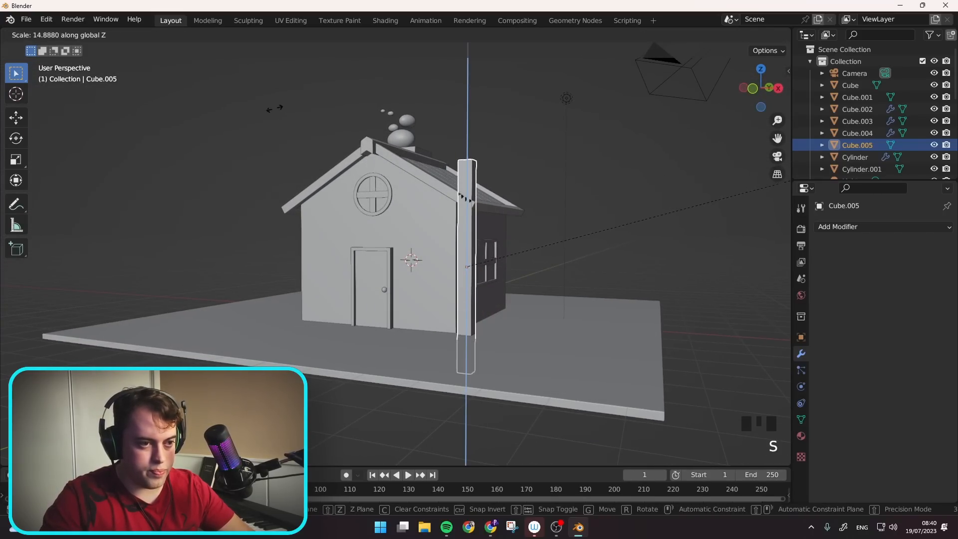
left_click(74, 173)
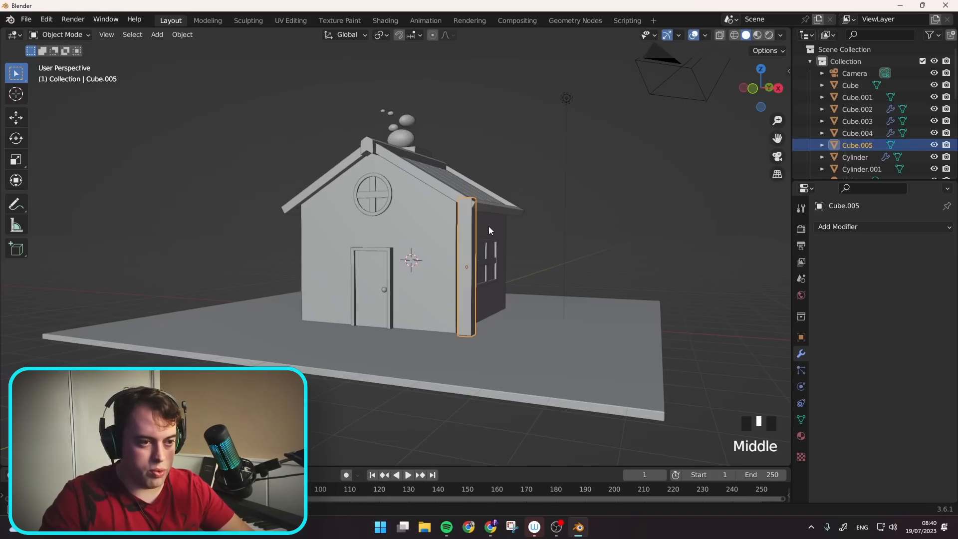
middle_click_drag(489, 229, 494, 250)
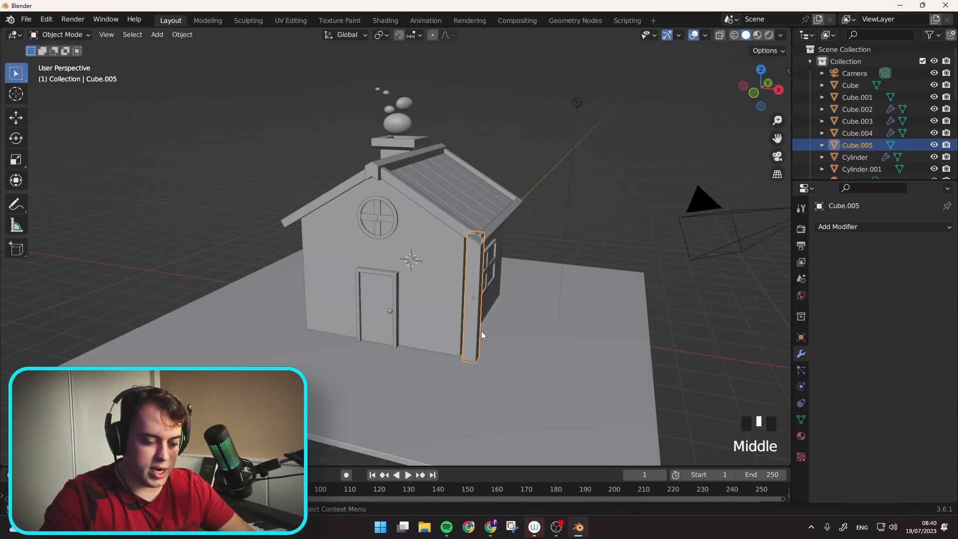
- In top view wireframe, nudge the post so it lines up with the house corner, then return to solid shading
key("KP_7")
key("shift+z")
key("g")
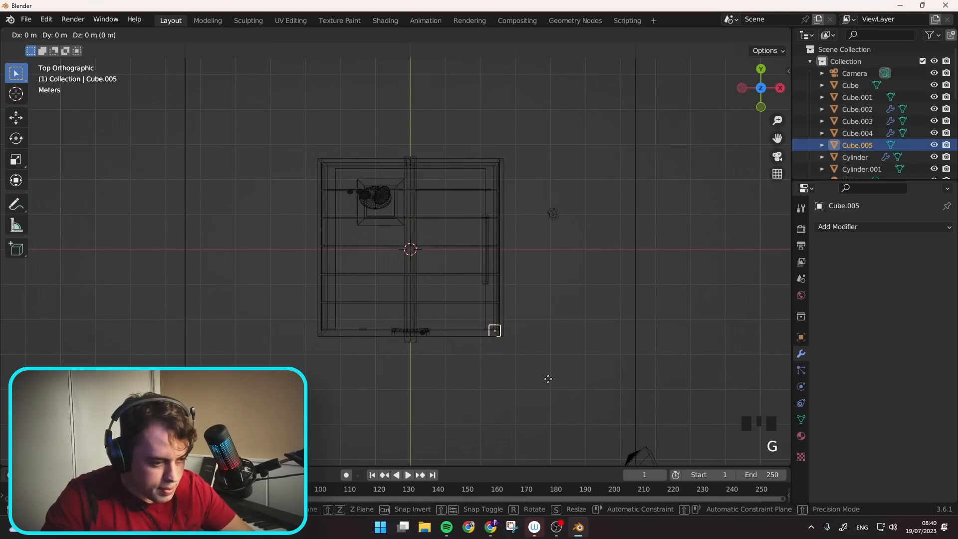
left_click(541, 381)
mouse_move(541, 378)
middle_mouse_down()
mouse_move(509, 300)
mouse_move(477, 281)
middle_mouse_up()
key("shift+z")
scroll(477, 281, "up", 2)
- Lengthen the corner post slightly along Z, by a factor of about 1.04
middle_click_drag(469, 321, 532, 327)
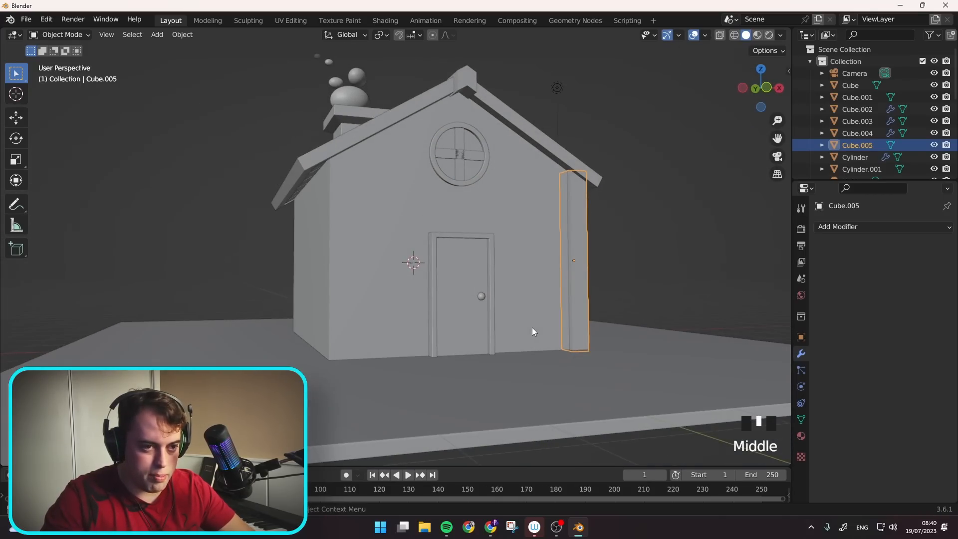
key("s")
key("z")
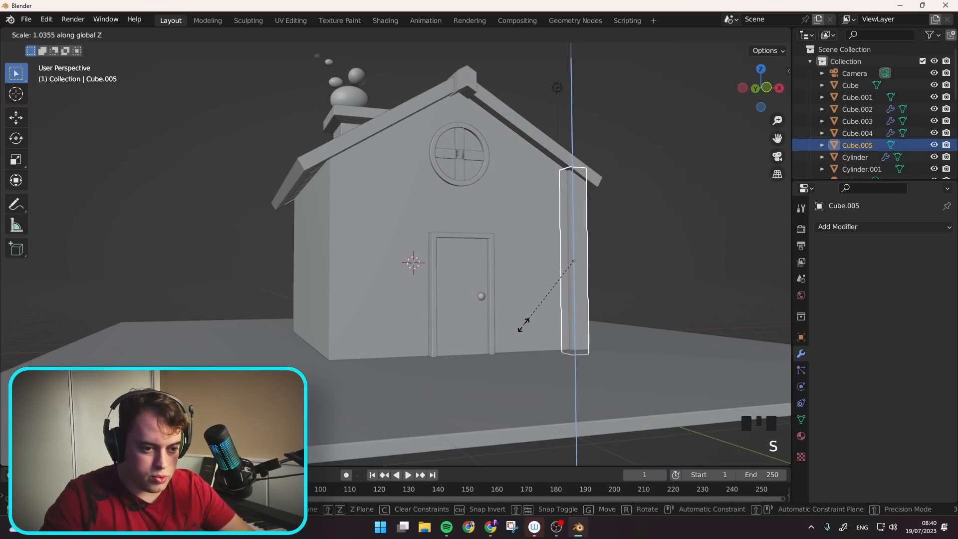
left_click(524, 325)
- Rescale the corner post along Z and shift it vertically so it fits between the ground and the roof's underside
middle_click_drag(596, 308, 473, 328)
middle_click_drag(355, 282, 555, 229)
key("s")
key("z")
left_click(480, 221)
key("g")
key("z")
left_click(519, 205)
- In Edit Mode, raise the post's inner top edge along Z so the top follows the roof slope, then return to Object Mode
scroll(462, 229, "up", 2)
middle_click_drag(462, 228, 457, 187, "shift")
key("Tab")
key("2")
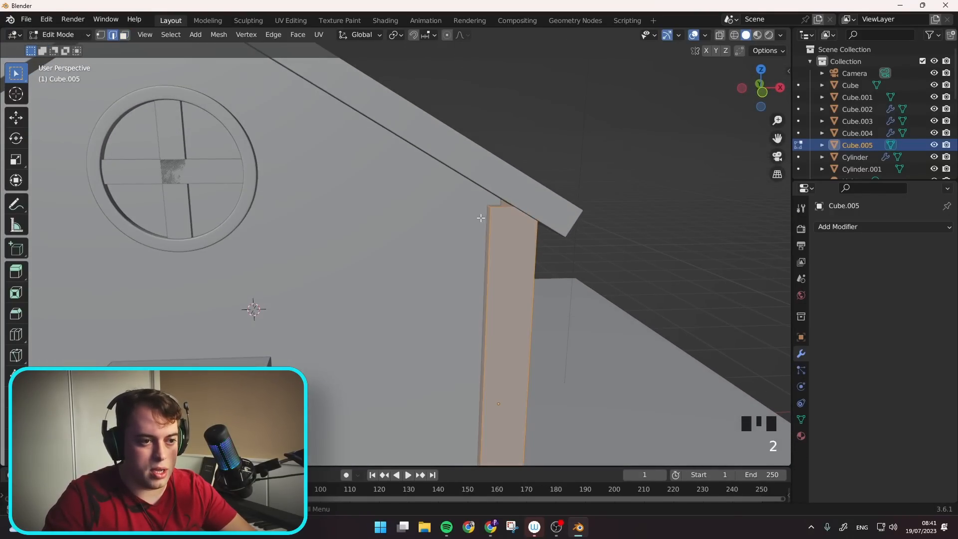
key("shift+z")
left_click(486, 206)
key("g")
left_click(484, 204)
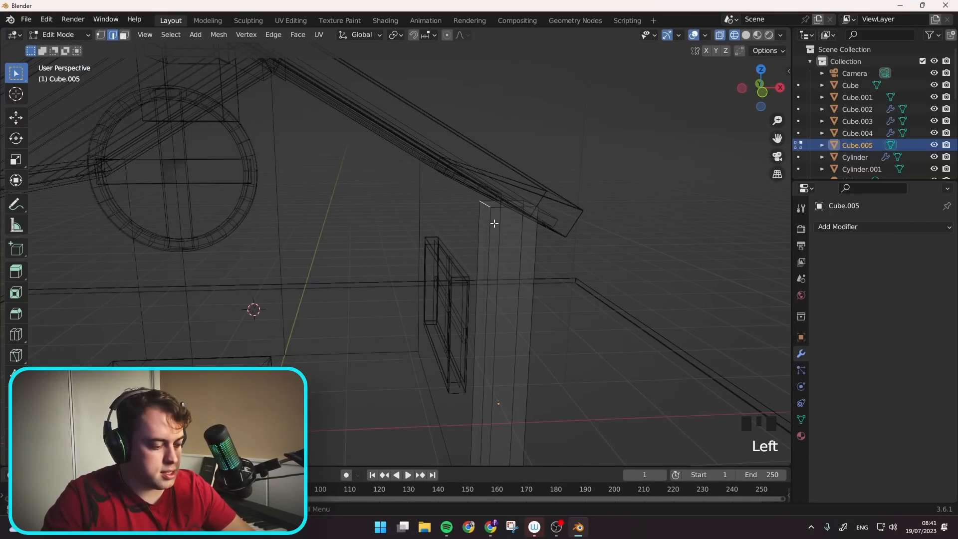
scroll(494, 220, "up", 3)
scroll(568, 197, "down", 2)
key("g")
key("z")
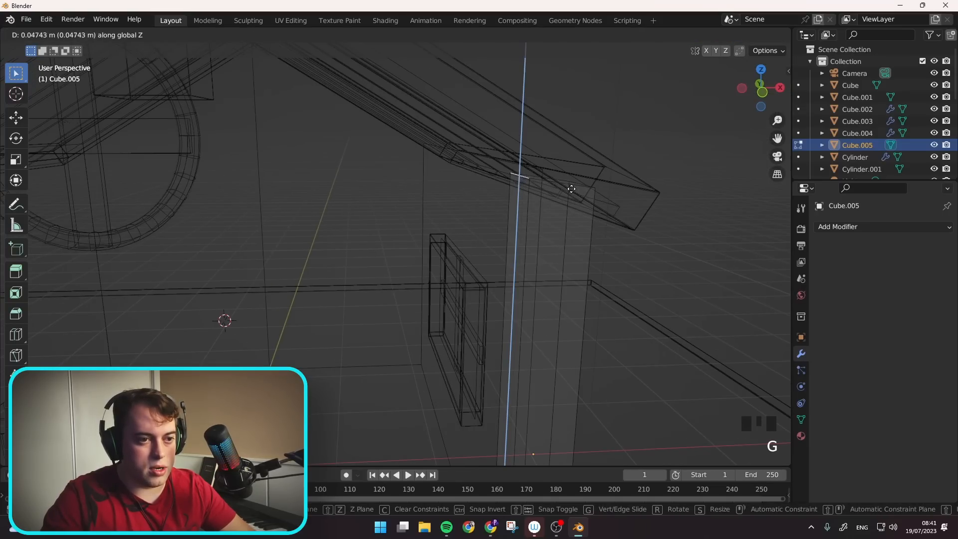
left_click(576, 151)
key("shift+z")
mouse_move(573, 156)
middle_mouse_down()
mouse_move(569, 166)
mouse_move(476, 196)
middle_mouse_up()
mouse_move(502, 261)
middle_mouse_down()
mouse_move(485, 256)
mouse_move(459, 291)
middle_mouse_up()
key("Tab")
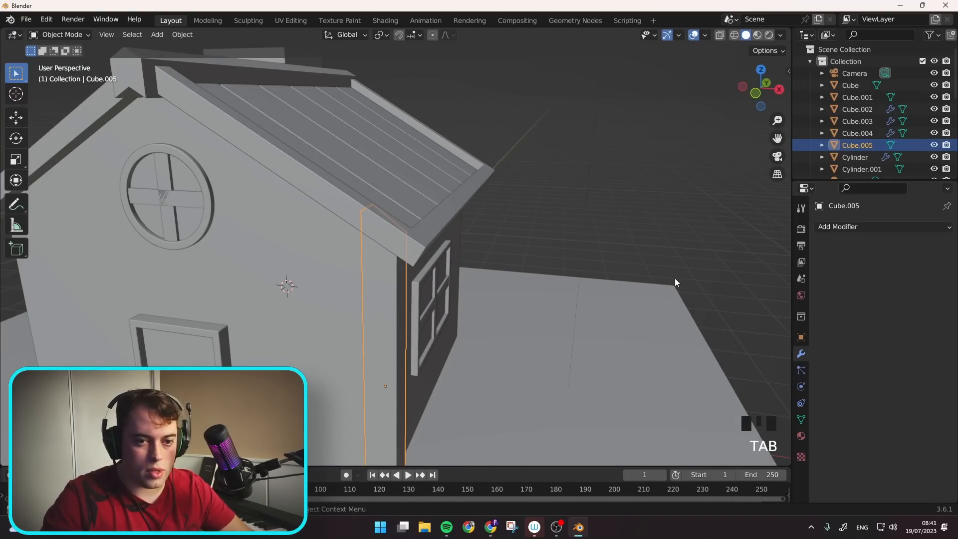
- Add a Bevel modifier to the corner post with an amount of 0.05 m and 4 segments
left_click(850, 227)
left_click(717, 274)
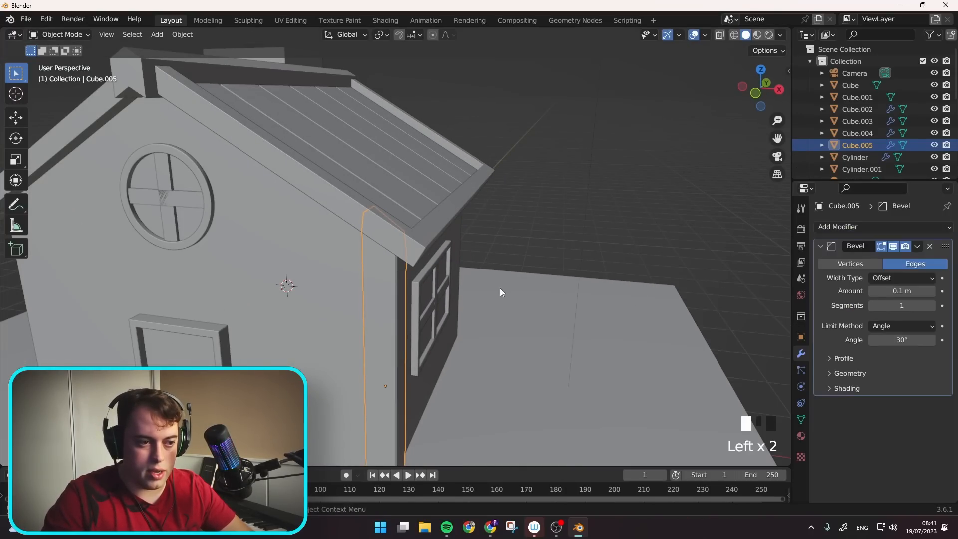
scroll(549, 289, "up", 2)
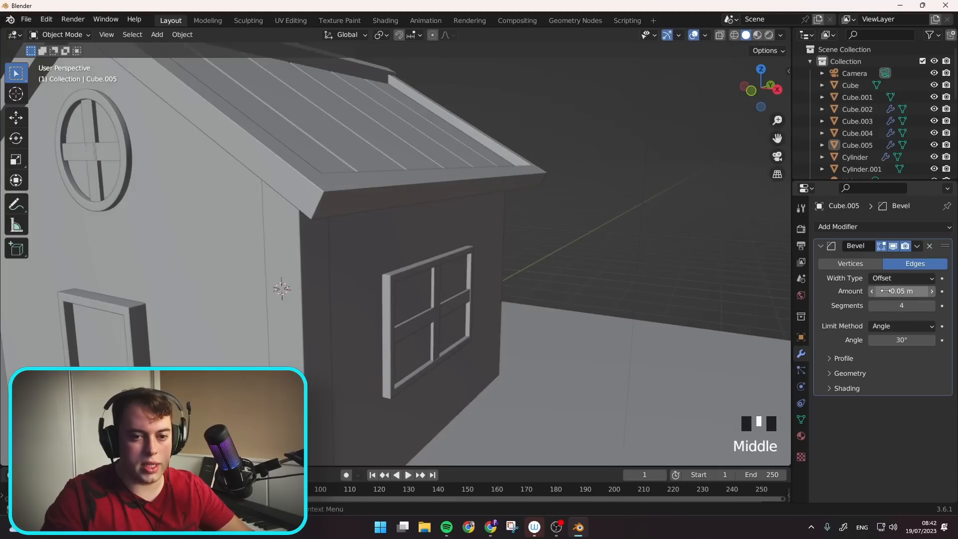
scroll(460, 274, "down", 2)
middle_click_drag(460, 274, 436, 283, "shift")
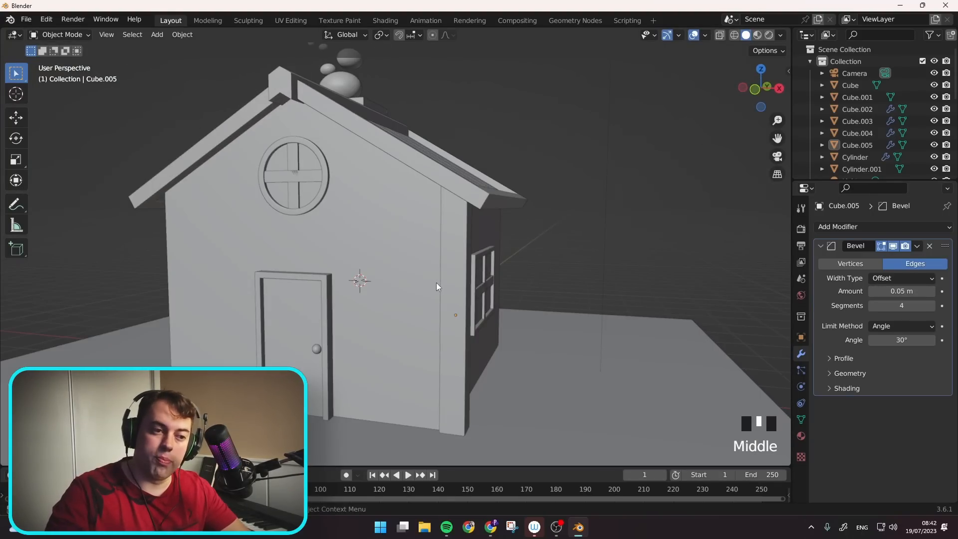
- Add a Mirror modifier to the corner post after its Bevel modifier
left_click(455, 281)
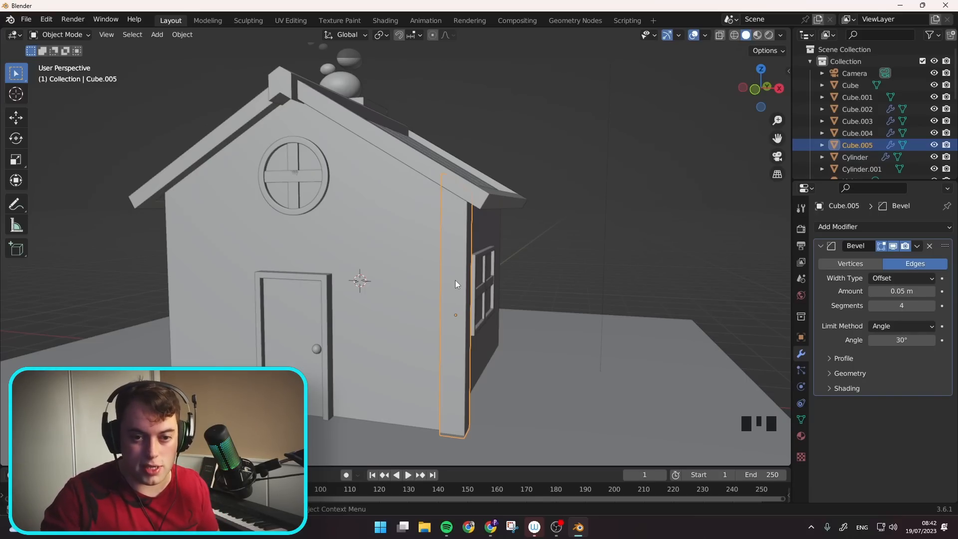
left_click(820, 246)
left_click(843, 229)
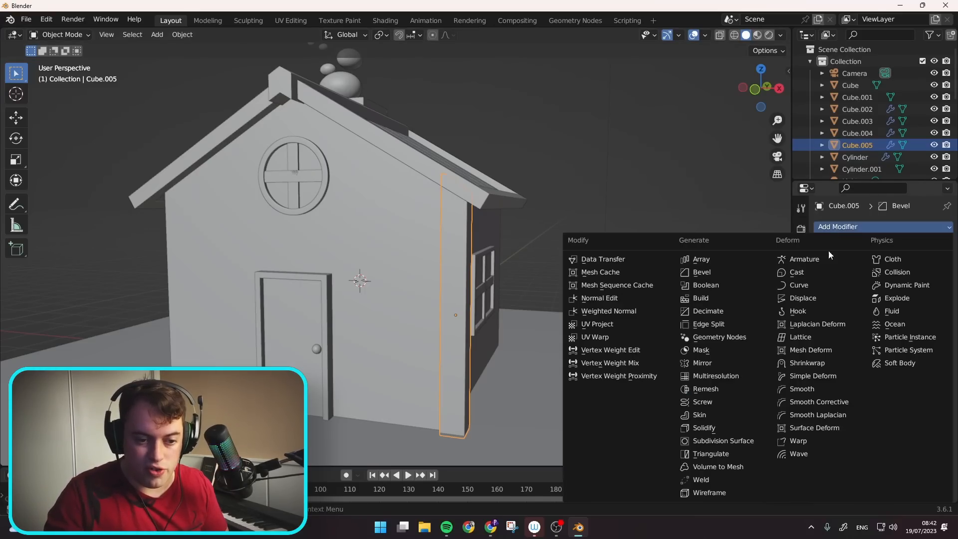
left_click(702, 363)
middle_click_drag(522, 278, 501, 276)
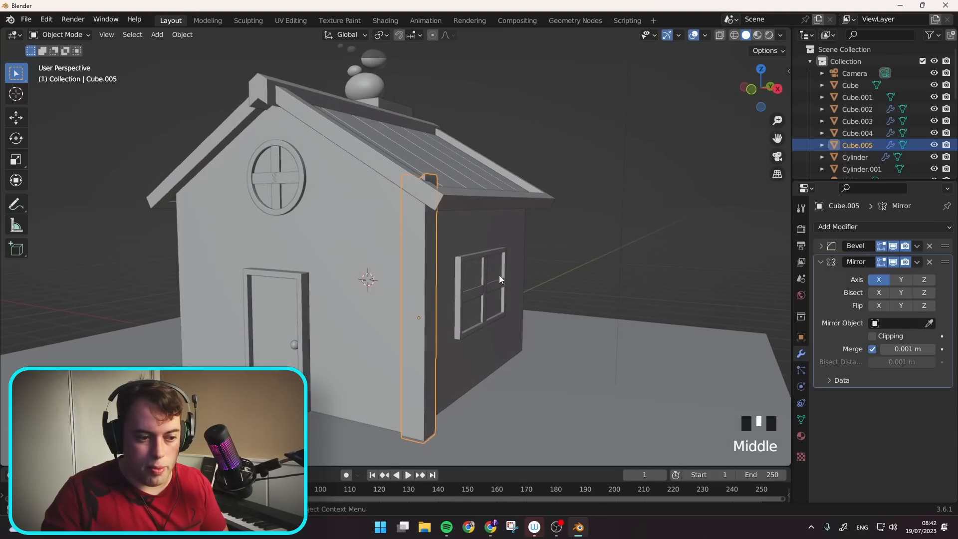
middle_click_drag(432, 184, 414, 221)
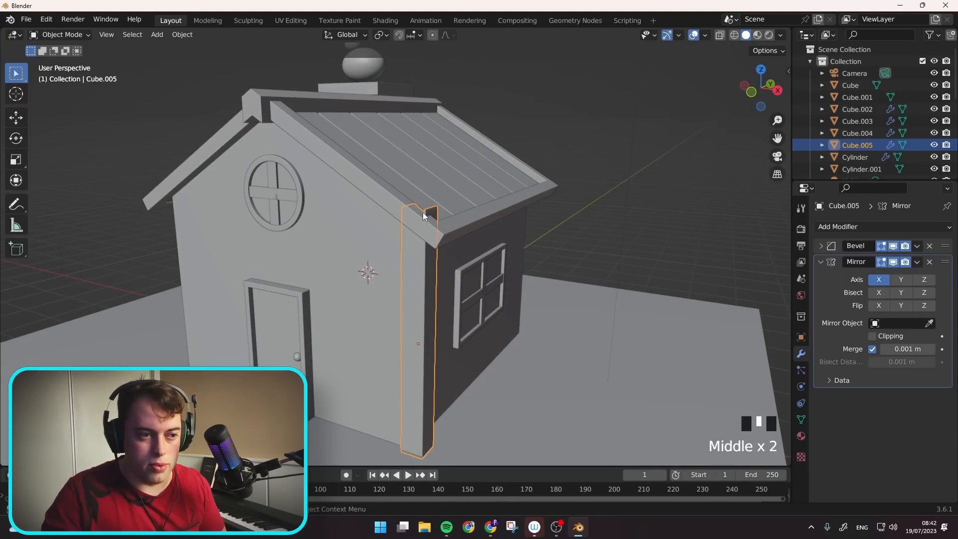
middle_click_drag(429, 254, 431, 359)
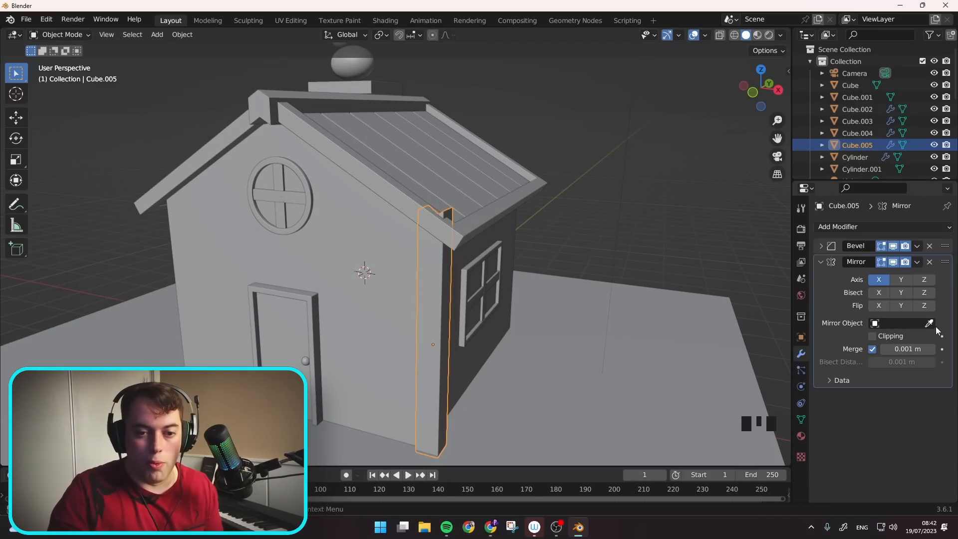
- Use the house body as the mirror object and mirror on both X and Y to put posts on all four corners
left_click(381, 229)
middle_click_drag(420, 311, 724, 292)
left_click(905, 282)
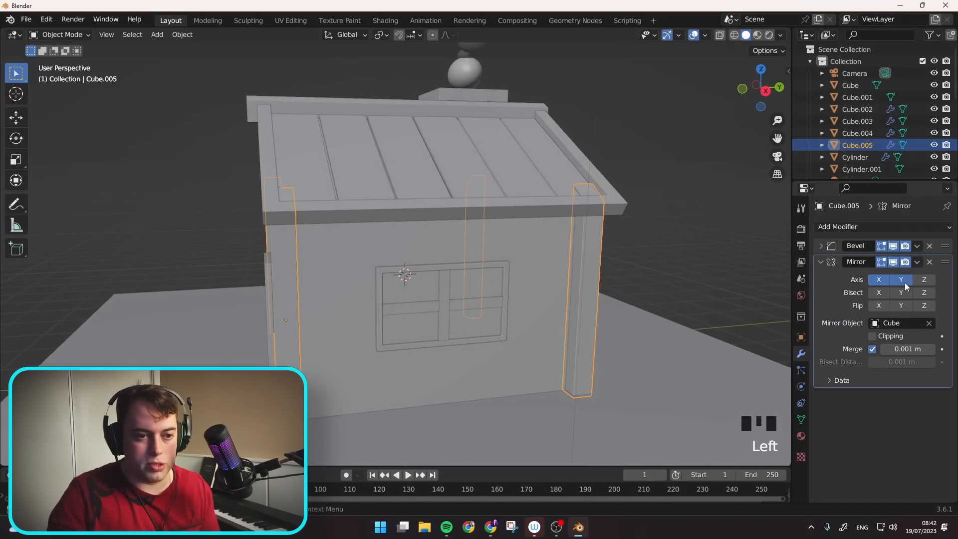
middle_click_drag(629, 314, 558, 317)
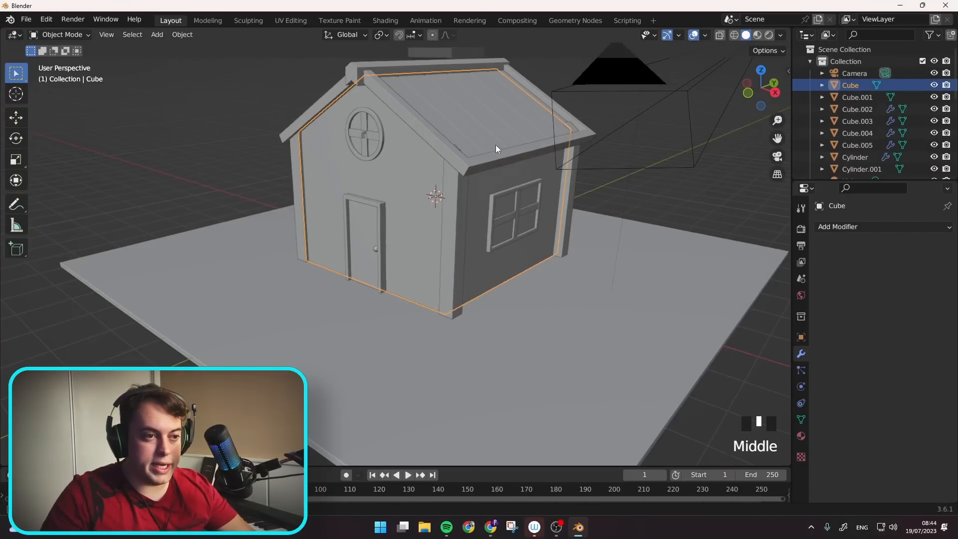
- Lower the mirrored corner posts slightly along Z so their tops no longer poke through the roof
middle_click_drag(496, 145, 380, 147)
left_click(355, 178)
scroll(367, 181, "up", 3)
key("g")
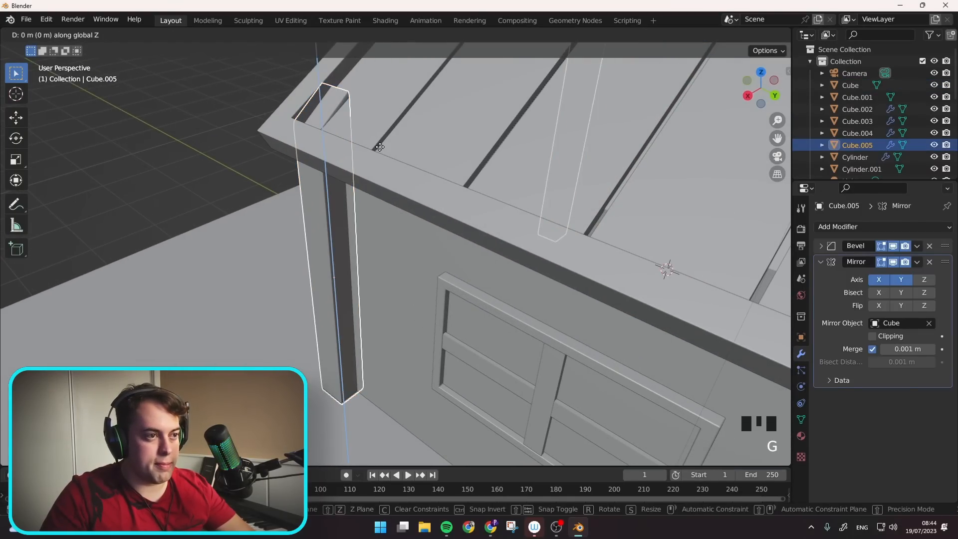
left_click(380, 151)
middle_click_drag(294, 152, 493, 155)
scroll(478, 161, "up", 2)
left_click(724, 132)
scroll(567, 201, "down", 4)
- Add a new plane mesh to the scene as the start of a fence picket
middle_click_drag(568, 201, 471, 345)
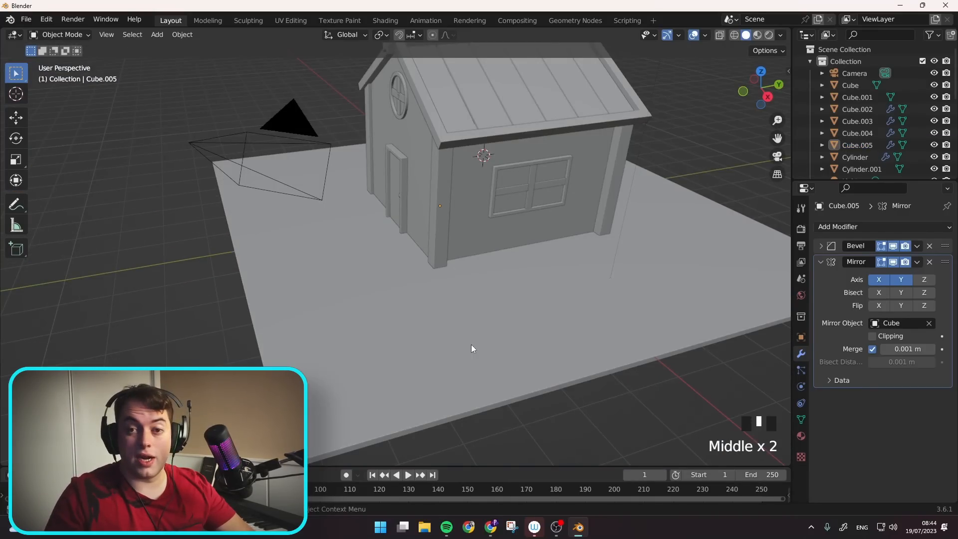
scroll(344, 345, "down", 1)
middle_click_drag(344, 345, 415, 360)
left_click(415, 360)
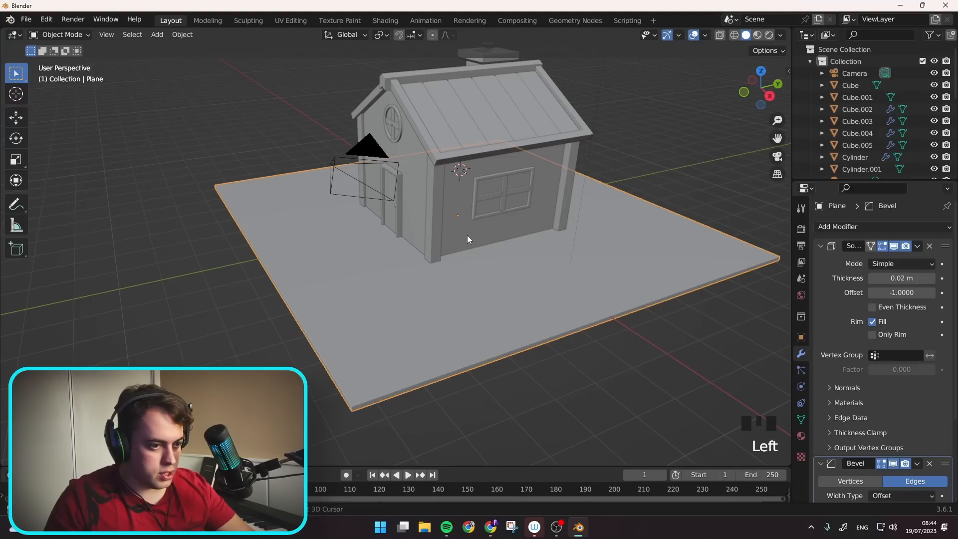
key("shift+a")
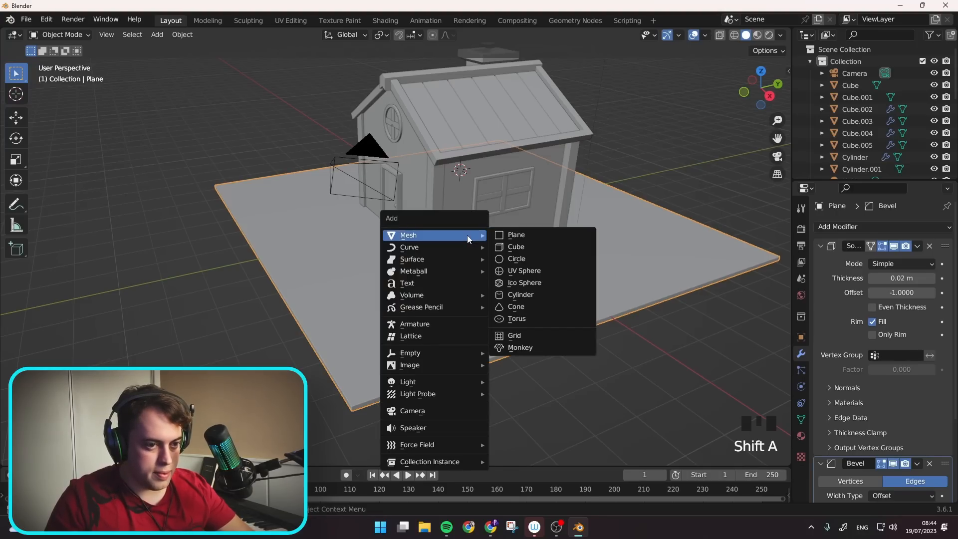
left_click(513, 247)
key("ctrl+z")
key("shift+a")
mouse_move(499, 247)
left_click(543, 248)
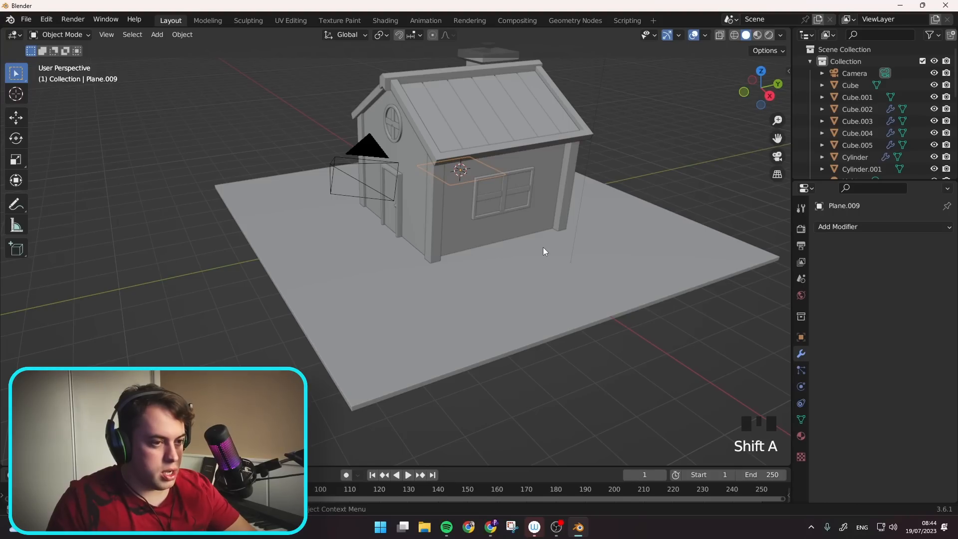
- Move the new plane toward the front corner of the ground and rotate it 90° about Y so it stands upright
key("g")
left_click(690, 359)
key("g")
key("y")
left_click(433, 382)
type("rx90")
key("Return")
middle_click_drag(433, 382, 395, 338)
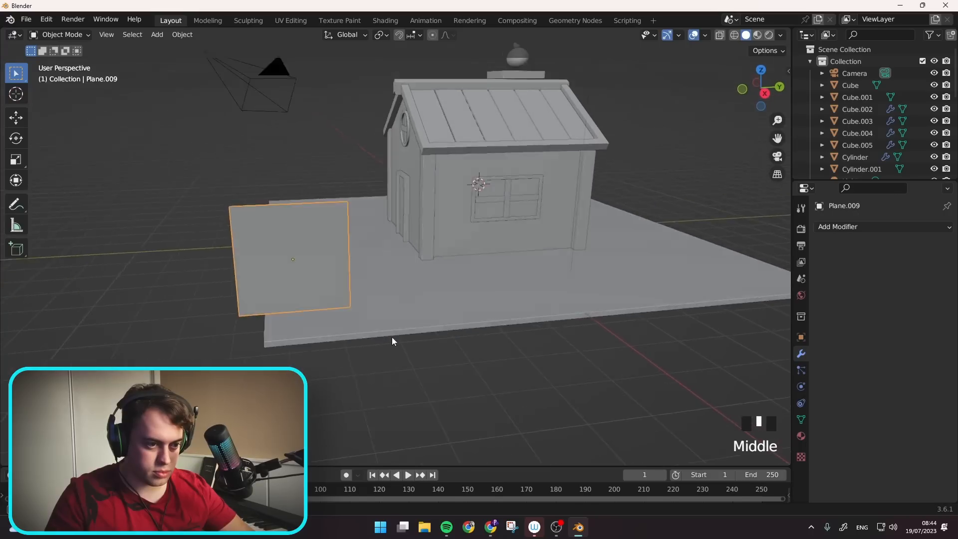
- In front and right views, position the upright plane just inside the ground's edge with its base on the ground
scroll(379, 324, "up", 2)
key("KP_1")
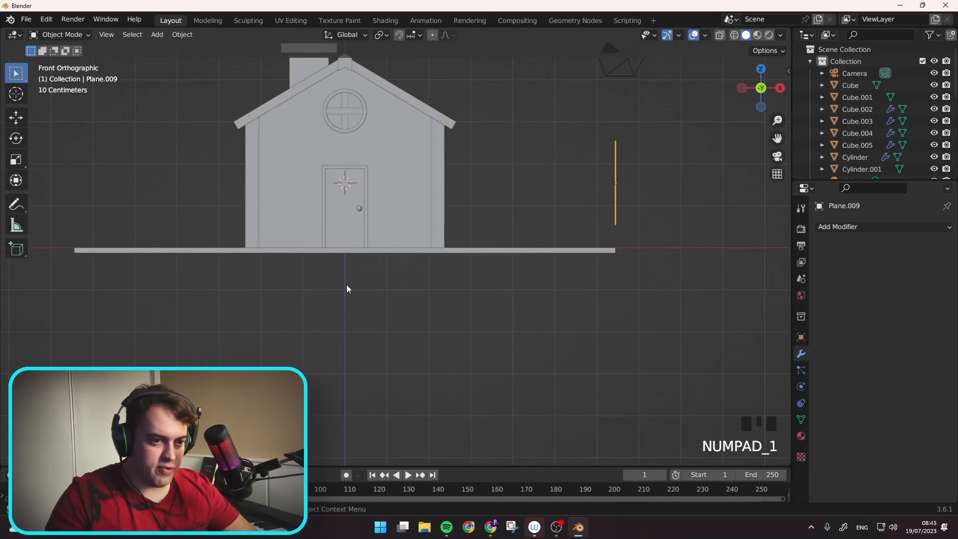
key("g")
left_click(579, 212)
key("KP_3")
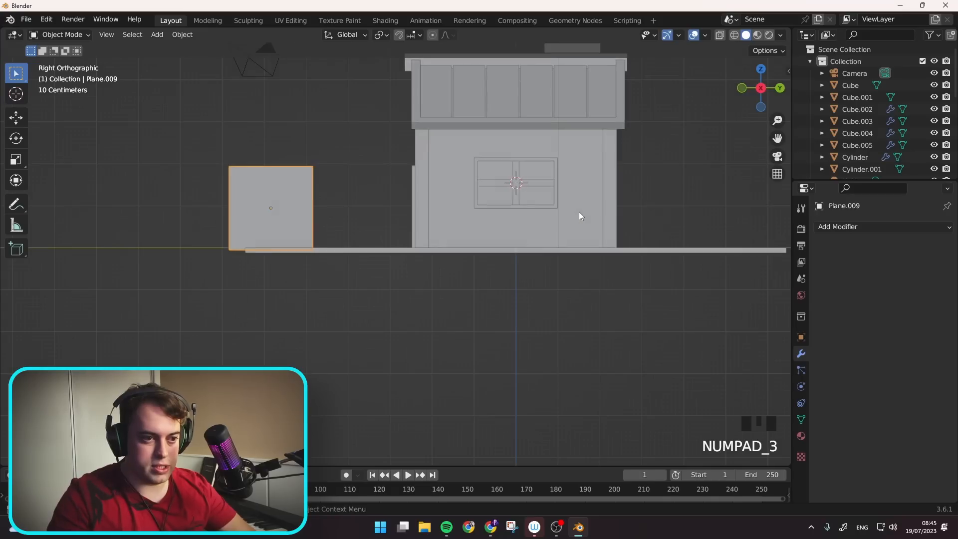
key("g")
left_click(588, 207)
- Narrow the upright plane along Y to about a third and shift it closer to the ground's front corner
key("s")
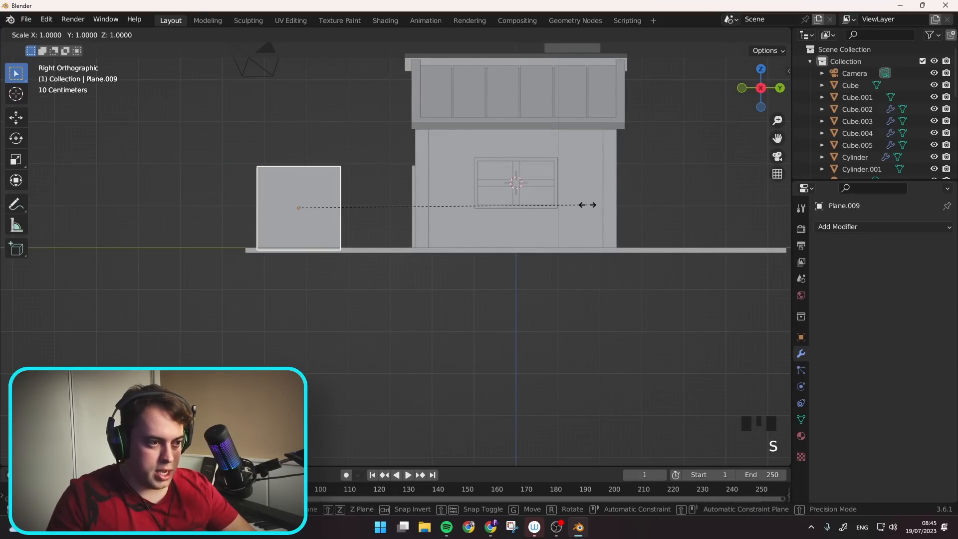
key("y")
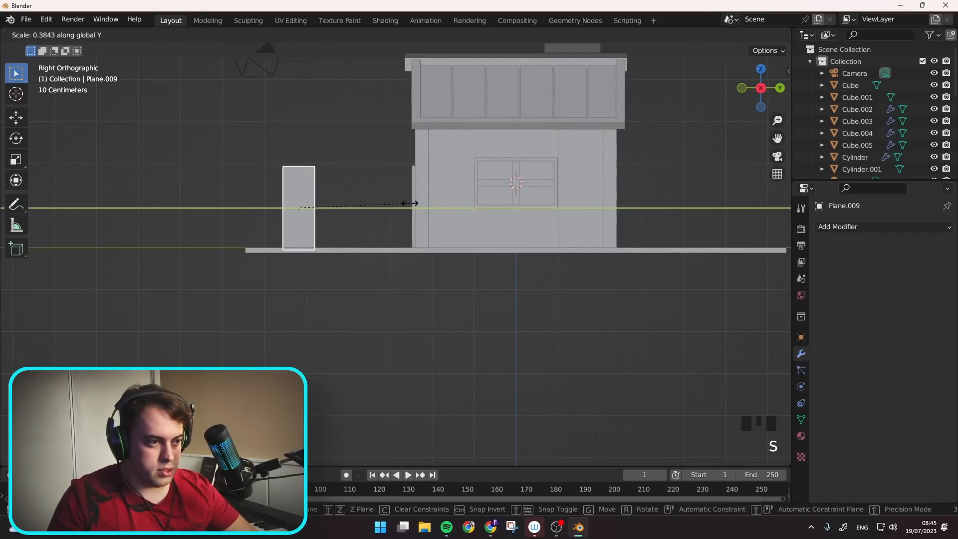
left_click(386, 208)
key("g")
left_click(371, 205)
- Shorten the upright plane along Z and lower it along Z so it rests on the ground again
middle_click_drag(291, 198, 305, 216)
key("s")
key("z")
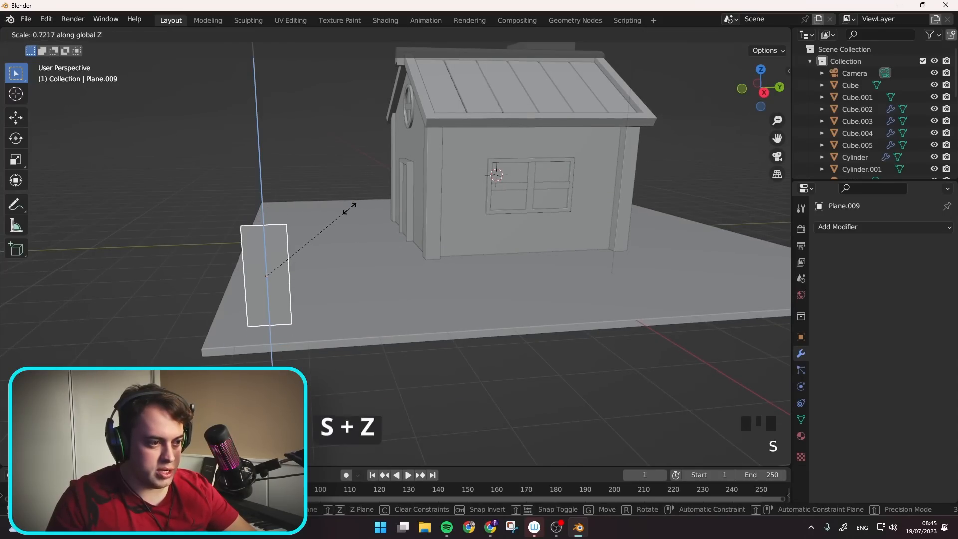
left_click(333, 212)
key("g")
key("z")
left_click(336, 240)
middle_click_drag(336, 241, 358, 241)
- Add a centred vertical loop cut to the picket plane in Edit Mode
key("Tab")
key("ctrl+r")
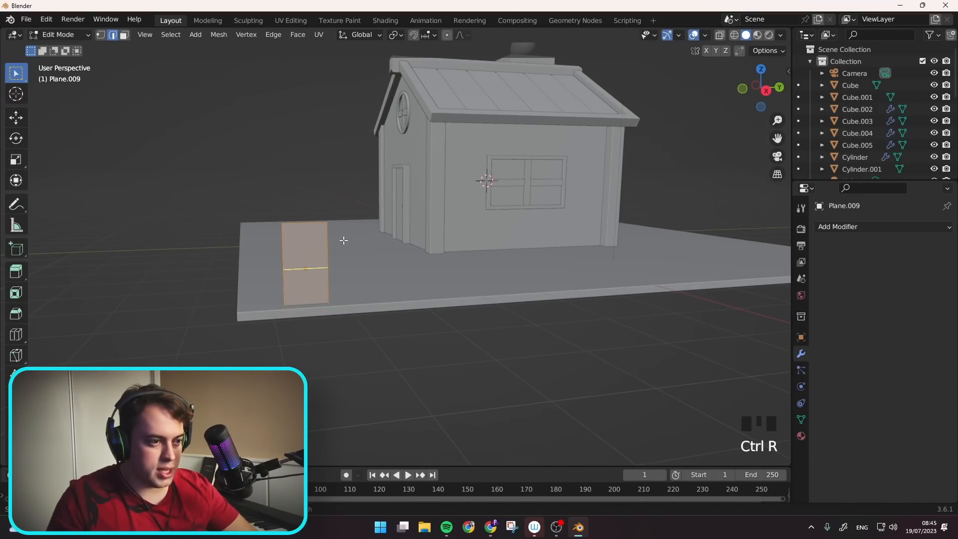
left_click(302, 220)
right_click(302, 220)
- Raise the middle top vertex along Z to give the picket a pointed top, and return to Object Mode
key("1")
middle_click_drag(306, 228, 302, 348)
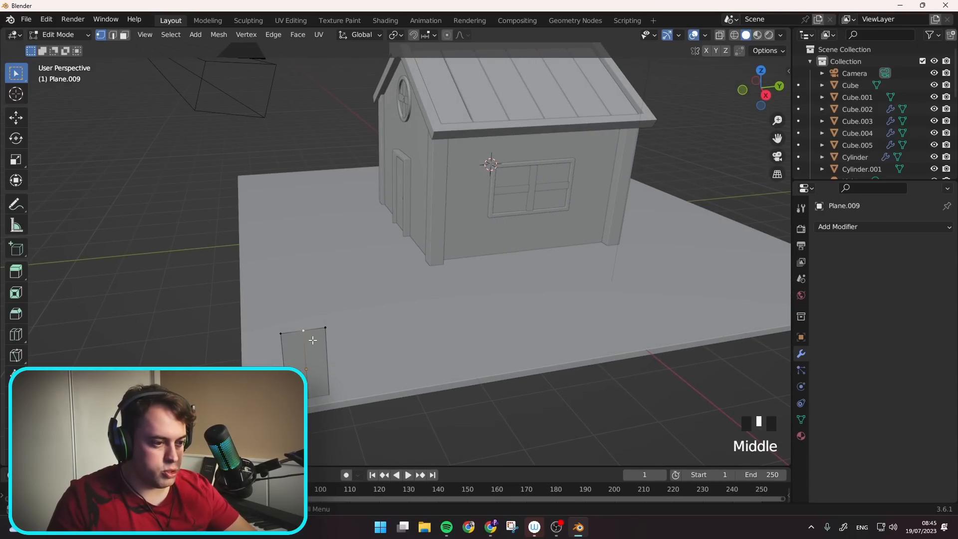
key("g")
key("z")
left_click(311, 325)
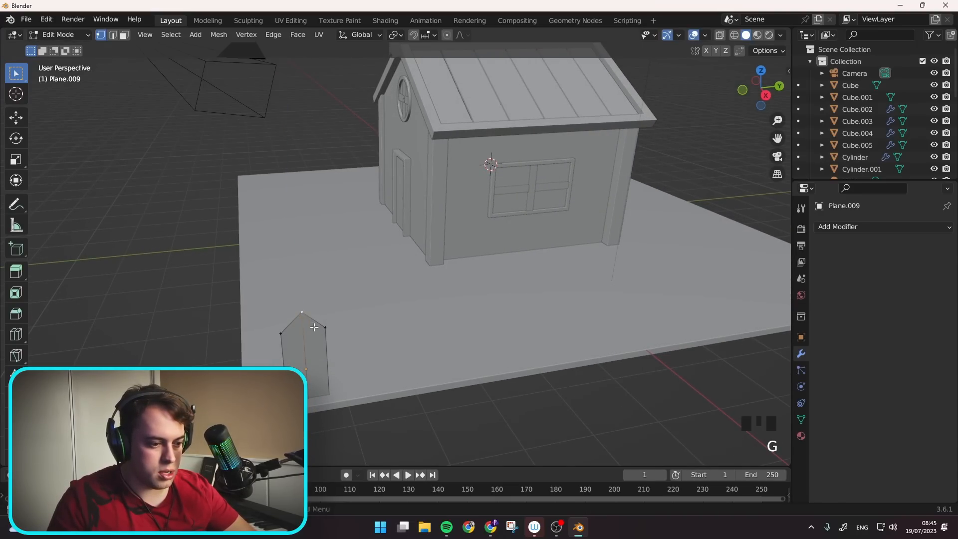
key("g")
key("z")
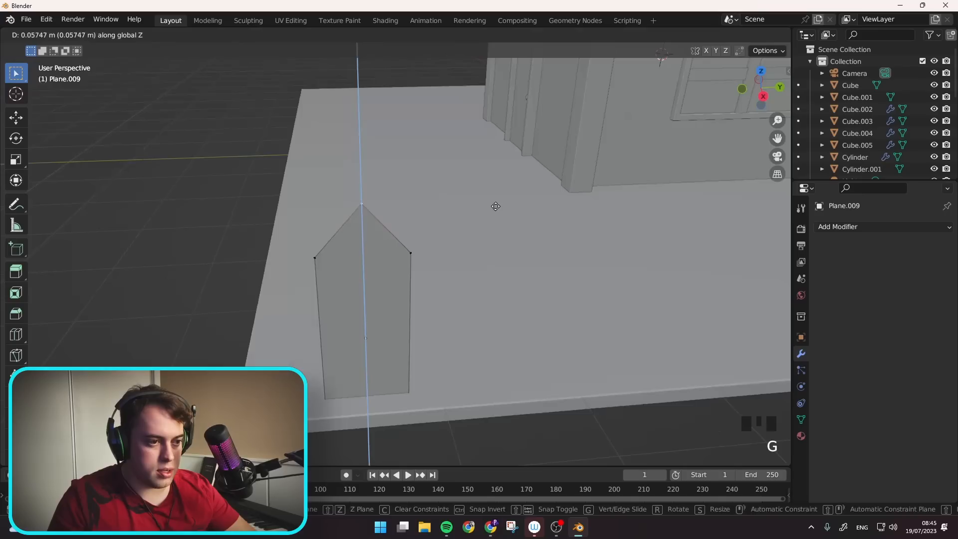
left_click(496, 203)
middle_click_drag(399, 233, 437, 236)
key("Tab")
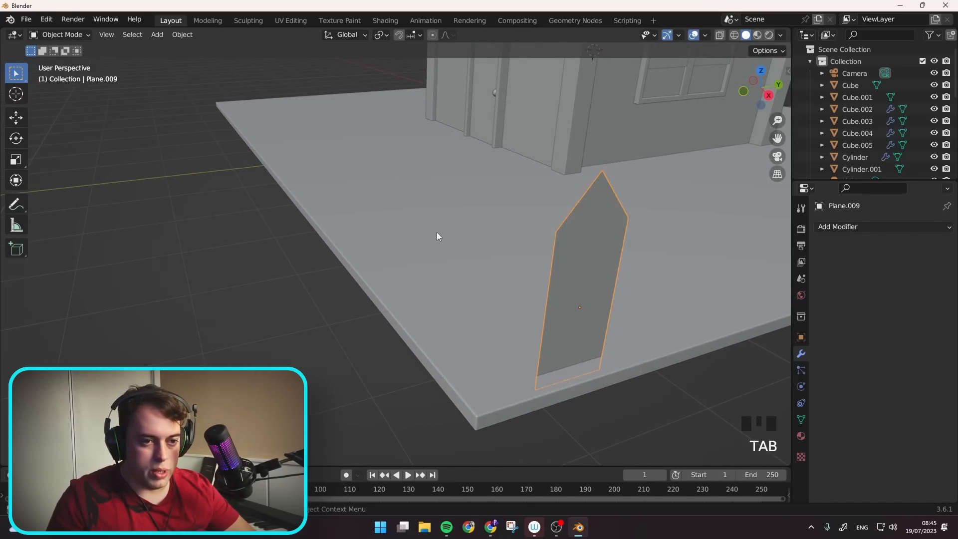
- Add a Solidify modifier to the picket with a thickness of 0.21 m
left_click(843, 227)
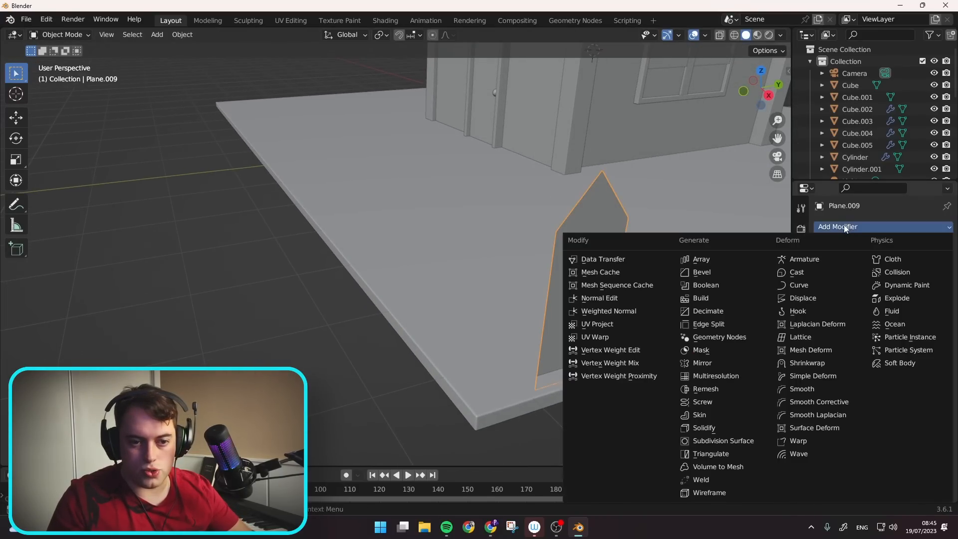
left_click(729, 424)
middle_click_drag(637, 309, 729, 300)
left_click(898, 278)
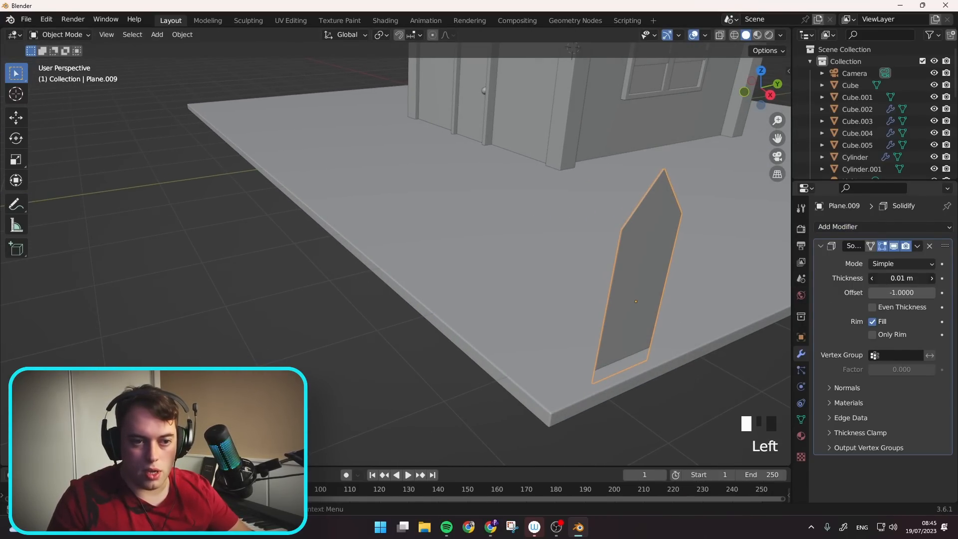
left_click_drag(898, 278, 914, 278)
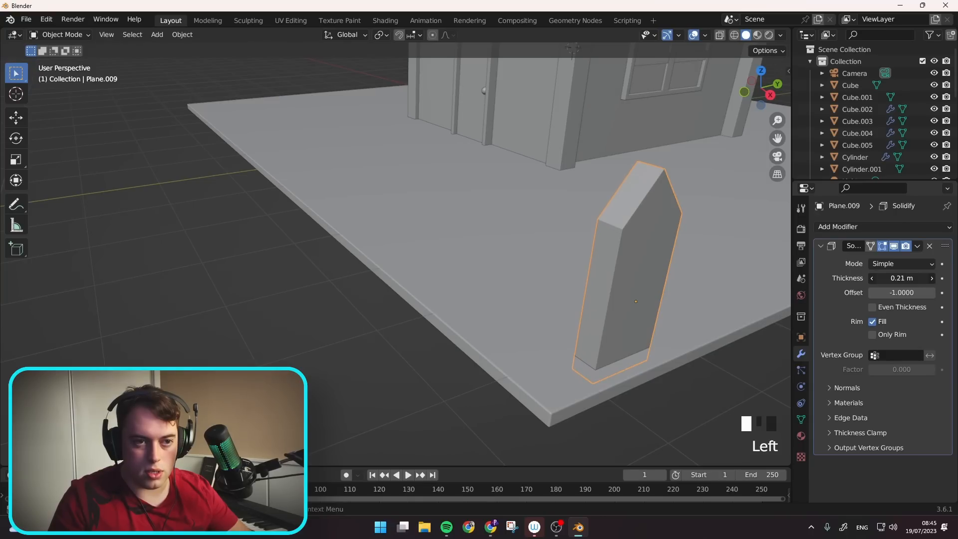
- Add a Bevel modifier to the picket with an amount of 0.025 m and 3 segments
left_click(821, 246)
left_click(841, 227)
left_click(727, 274)
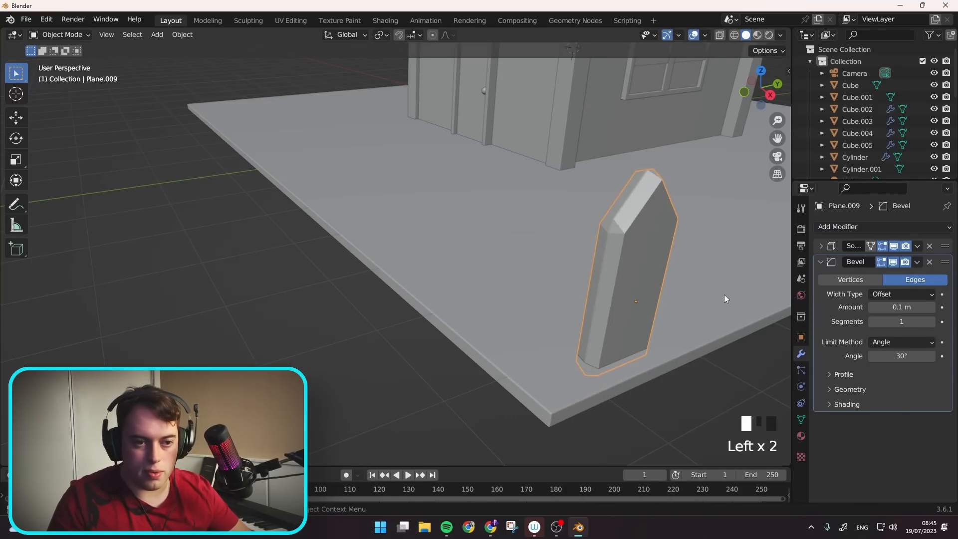
left_click(879, 308)
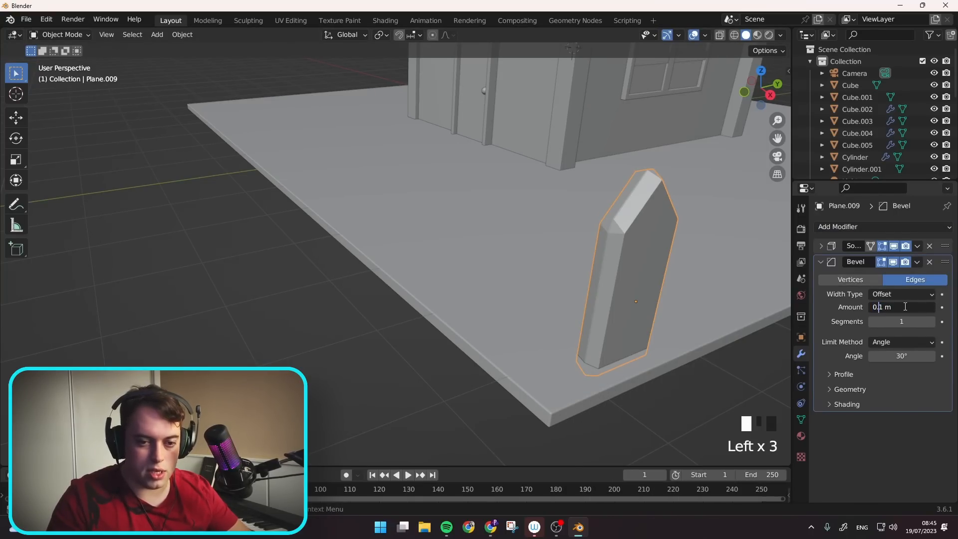
key("Return")
left_click(933, 322)
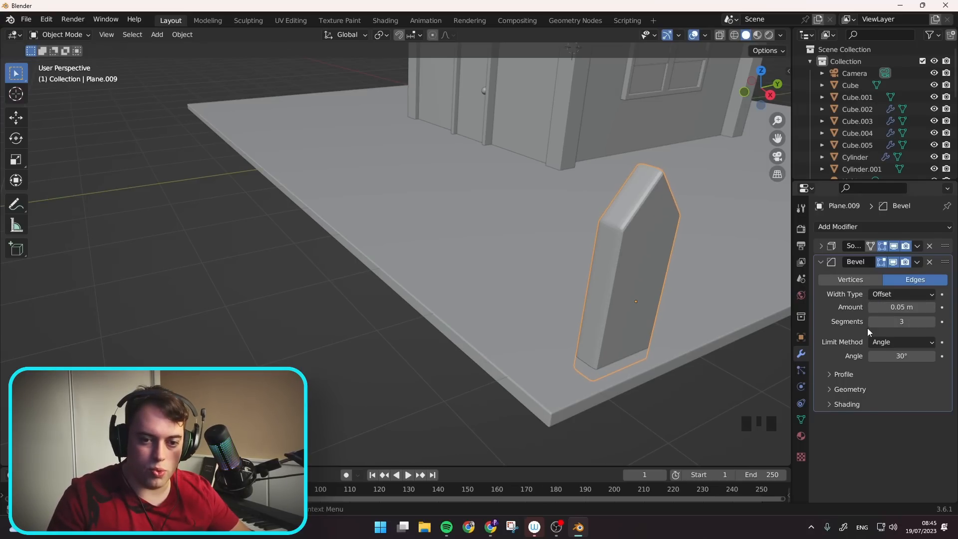
left_click(905, 307)
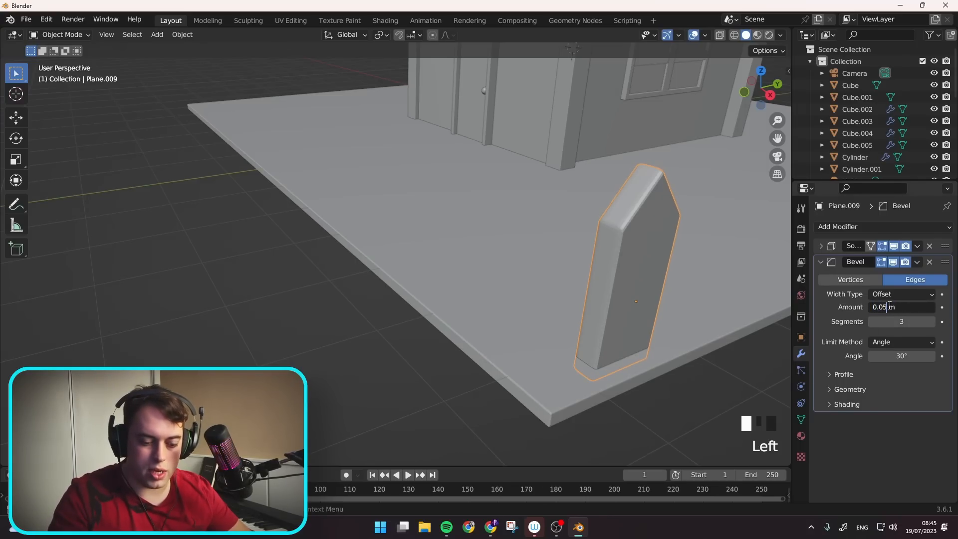
type("2")
key("Return")
middle_click_drag(664, 235, 681, 233)
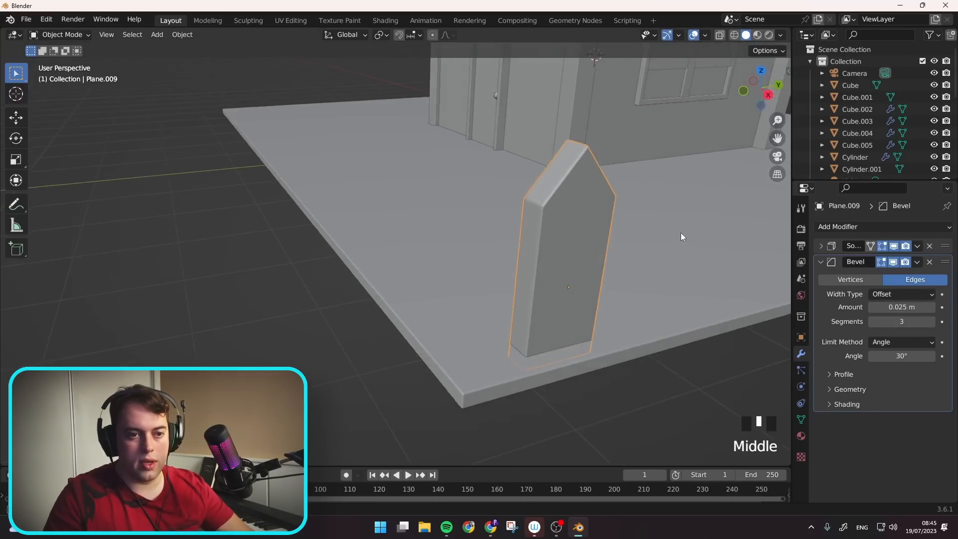
- Add an Array modifier to the picket after its Bevel modifier and set the relative offset's X factor to 0
scroll(676, 236, "down", 2)
scroll(676, 232, "down", 3)
middle_click(619, 238)
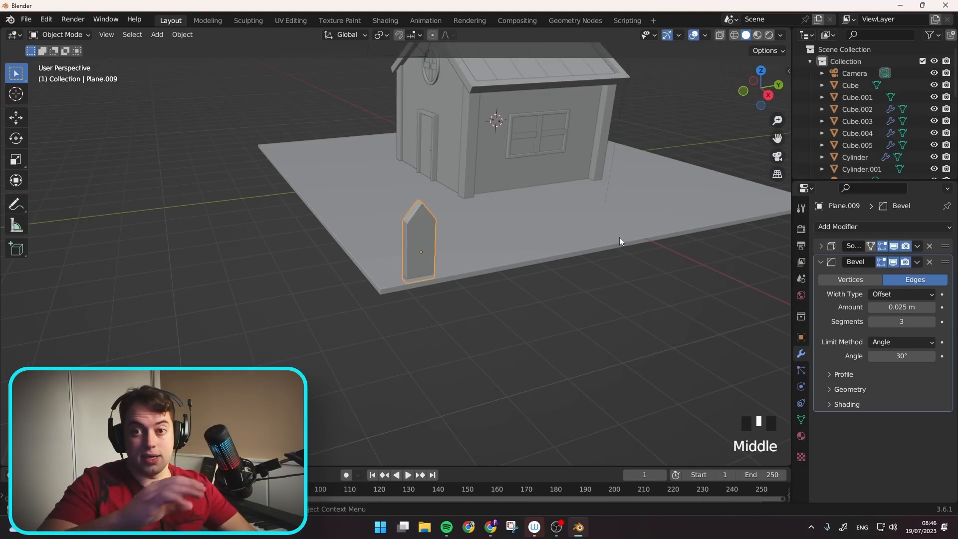
middle_click_drag(592, 238, 567, 235)
left_click(821, 262)
left_click(840, 226)
left_click(726, 259)
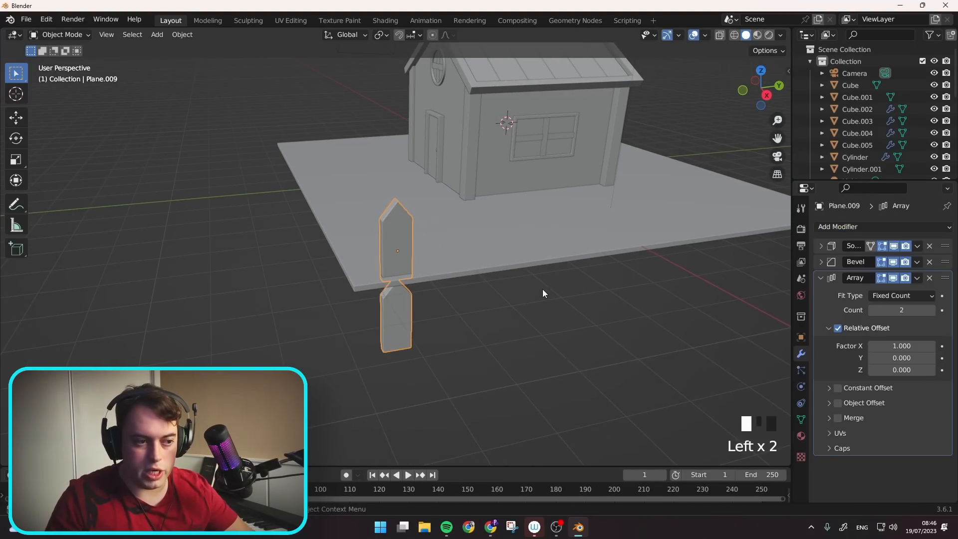
middle_click_drag(543, 288, 530, 282)
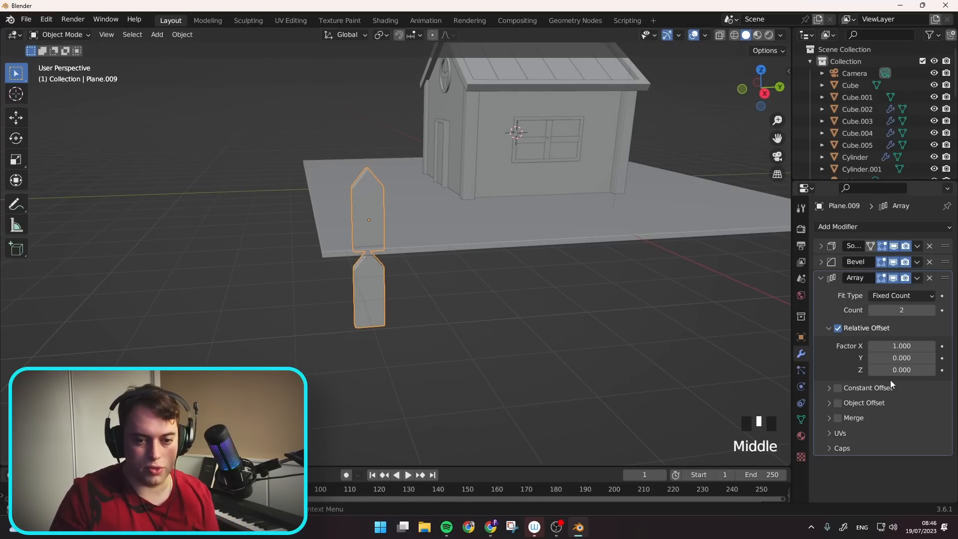
left_click(900, 345)
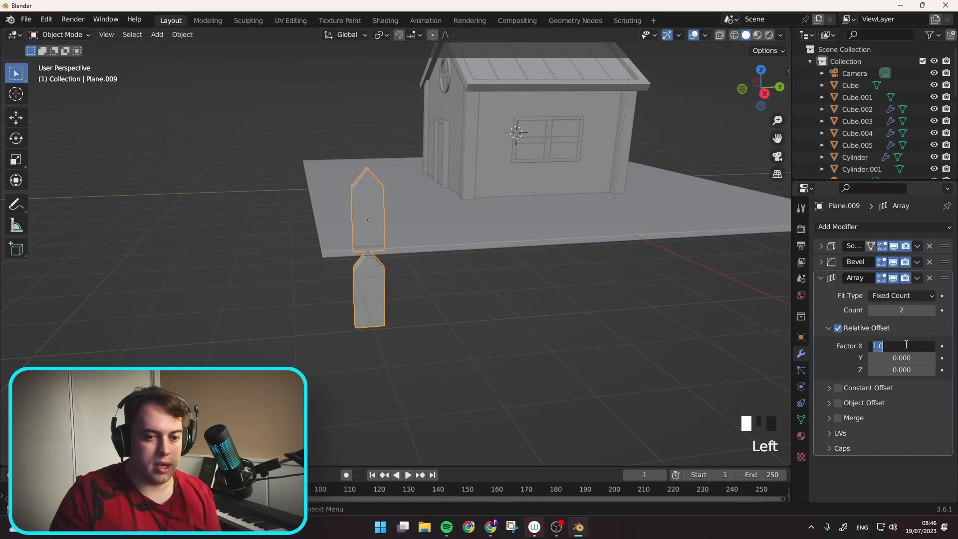
type("0")
key("Return")
- Set the Array's relative offset Y factor to 1.4 to space the pickets apart along the ground's edge
left_click(913, 358)
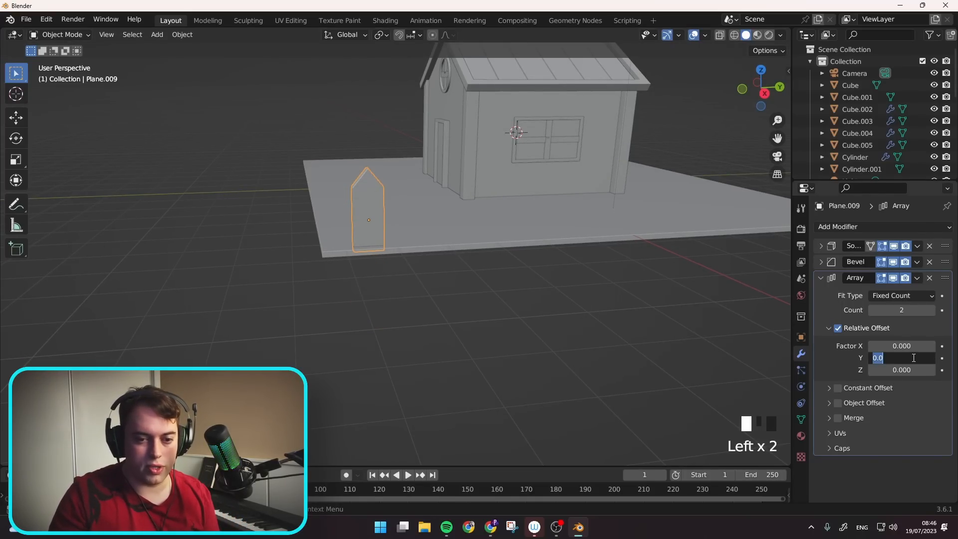
left_click_drag(902, 358, 867, 357)
scroll(429, 220, "up", 3)
middle_click_drag(429, 220, 371, 144)
scroll(372, 183, "up", 2)
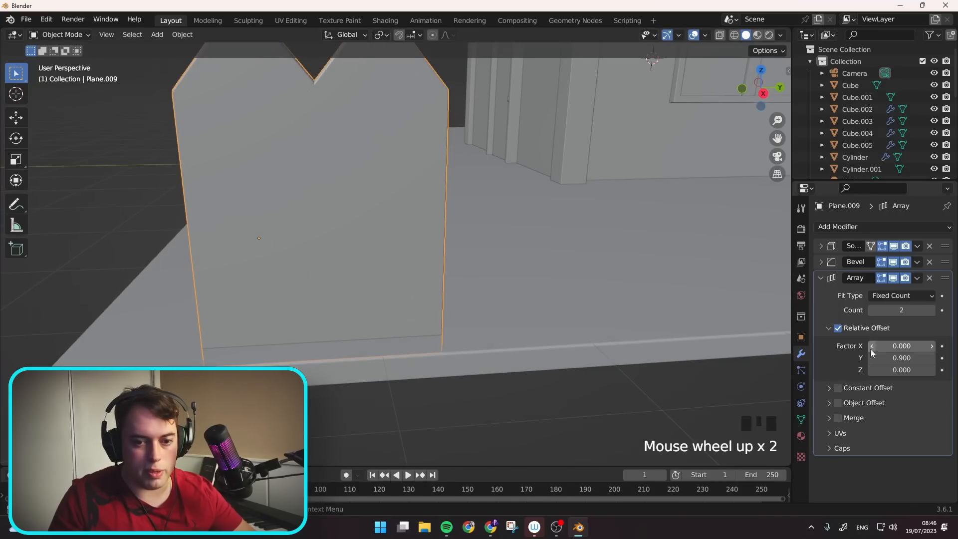
left_click(932, 358)
left_click(931, 358)
left_click(931, 357)
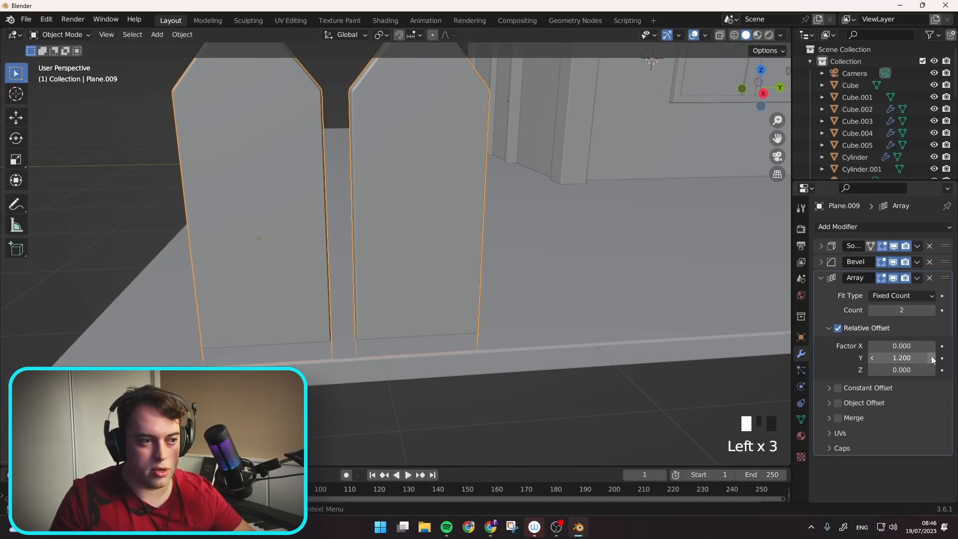
middle_click_drag(504, 210, 502, 210, "shift")
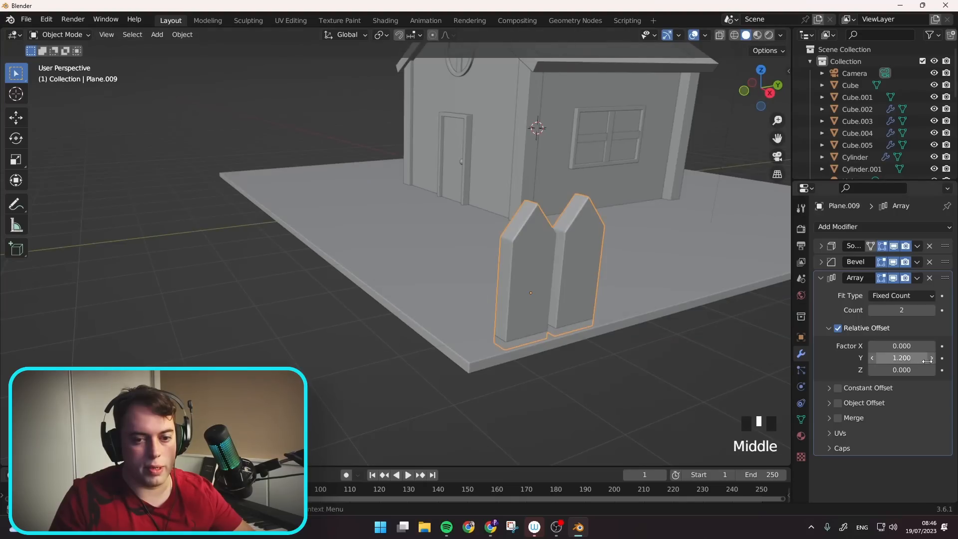
left_click(931, 358)
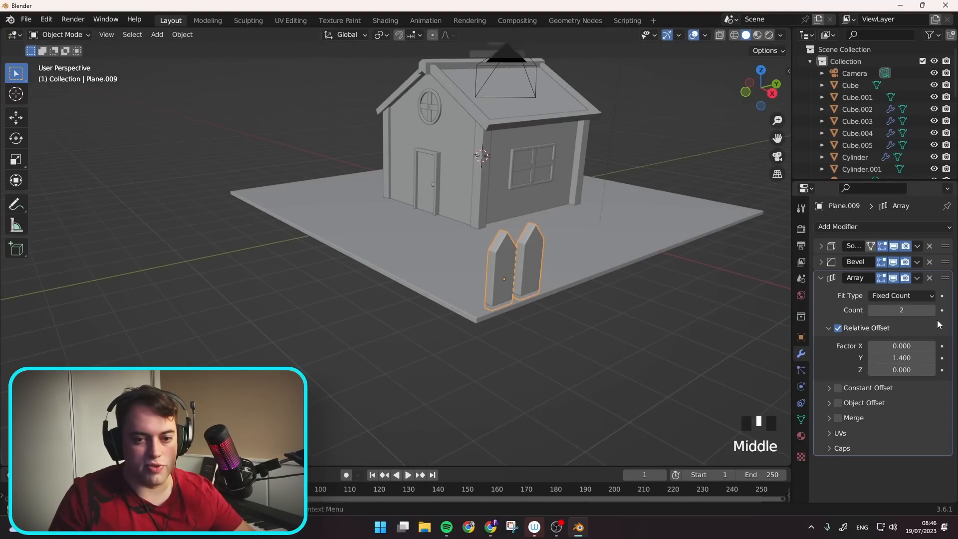
- Set the Array count to 14 so the row of pickets runs along the ground's side without overhanging its far corner
left_click(932, 310)
left_click(932, 310)
left_click(932, 310)
left_click(931, 310)
left_click(932, 310)
left_click(931, 310)
left_click(932, 310)
left_click(931, 310)
left_click(931, 310)
left_click(932, 309)
left_click(932, 310)
left_click(931, 309)
middle_click_drag(681, 207, 496, 226, "shift")
scroll(498, 226, "up", 4)
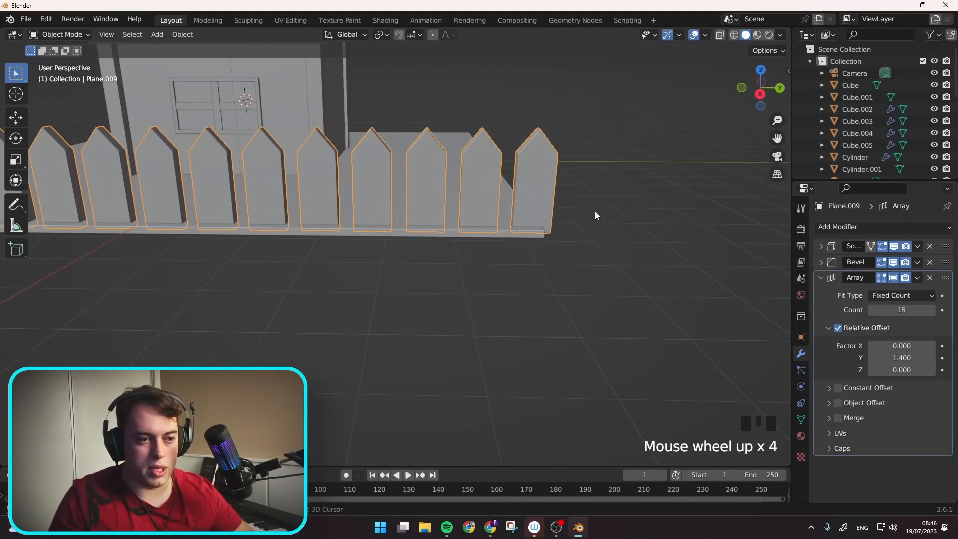
middle_click_drag(571, 216, 771, 268, "shift")
left_click(874, 309)
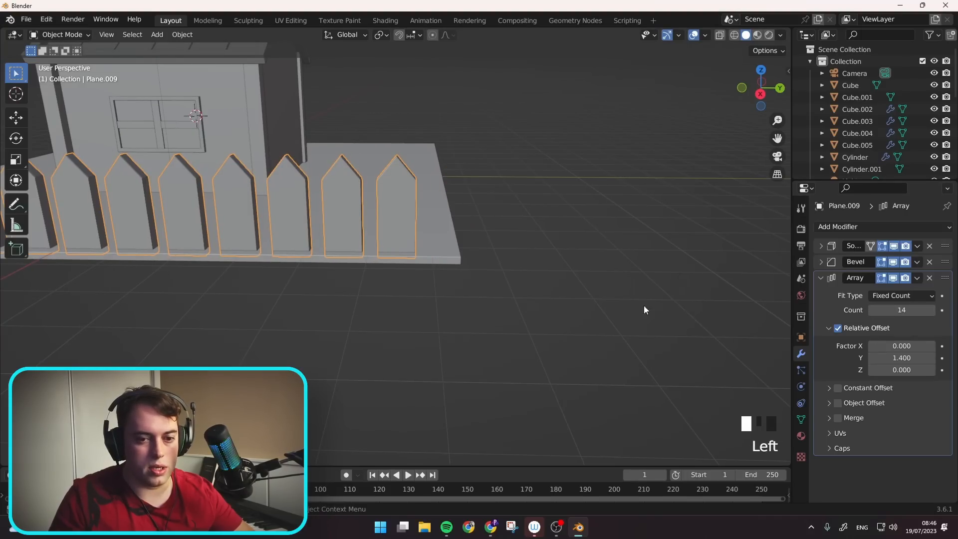
middle_click_drag(585, 296, 447, 238)
middle_click_drag(294, 214, 331, 221)
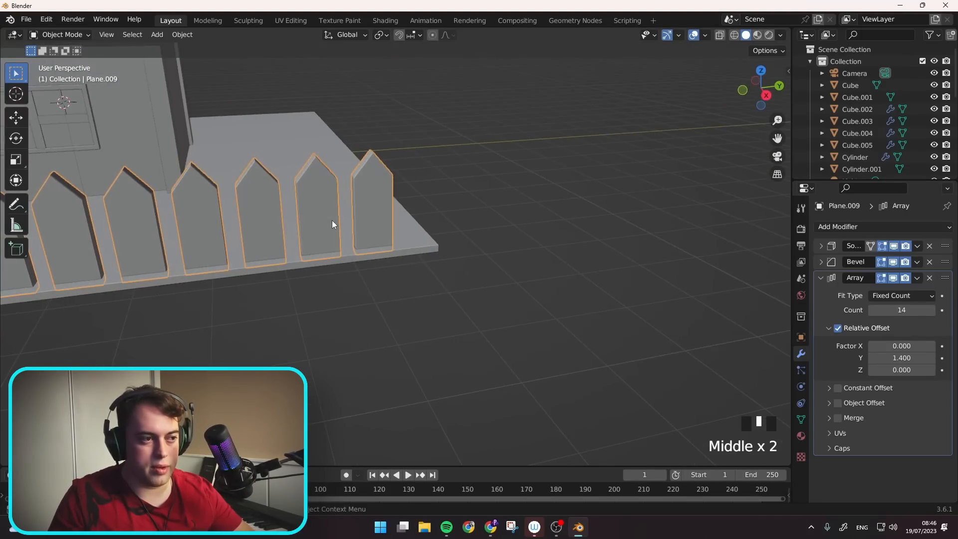
- Set the origin of the picket object to its geometry
right_click(397, 196)
mouse_move(396, 196)
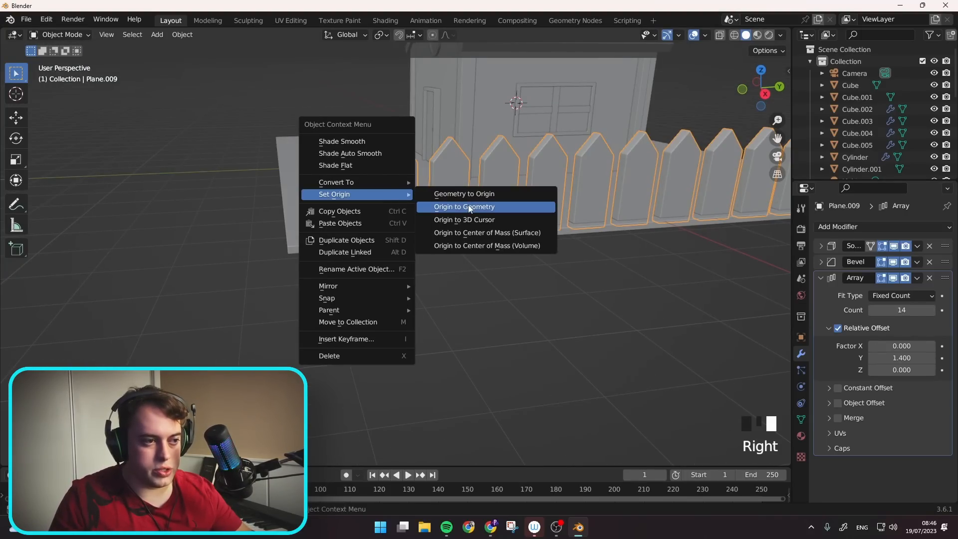
left_click(468, 205)
middle_click_drag(472, 211, 489, 214)
- Add a plane mesh to the scene as the base for the fence's horizontal rail
key("shift+a")
mouse_move(489, 214)
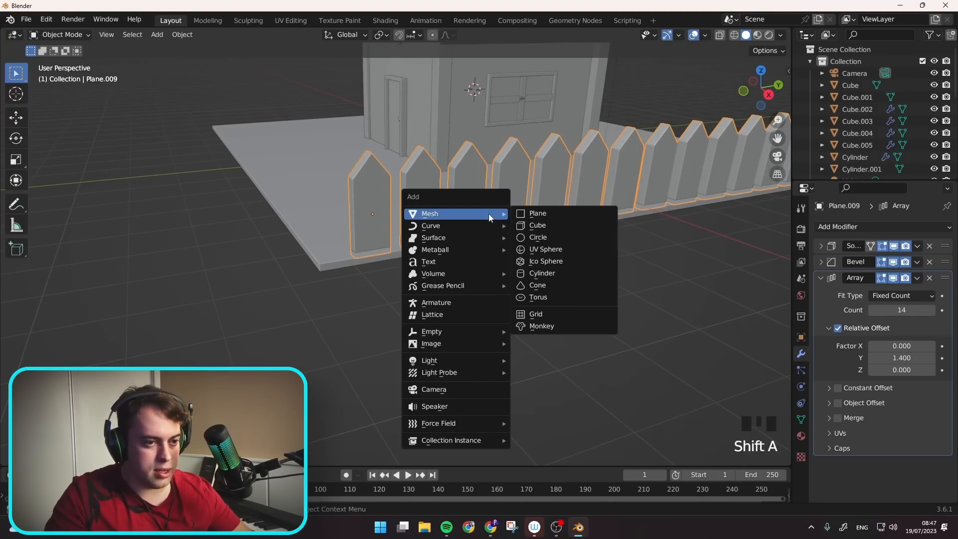
left_click(549, 214)
middle_click_drag(447, 104, 483, 118)
scroll(483, 118, "down", 1)
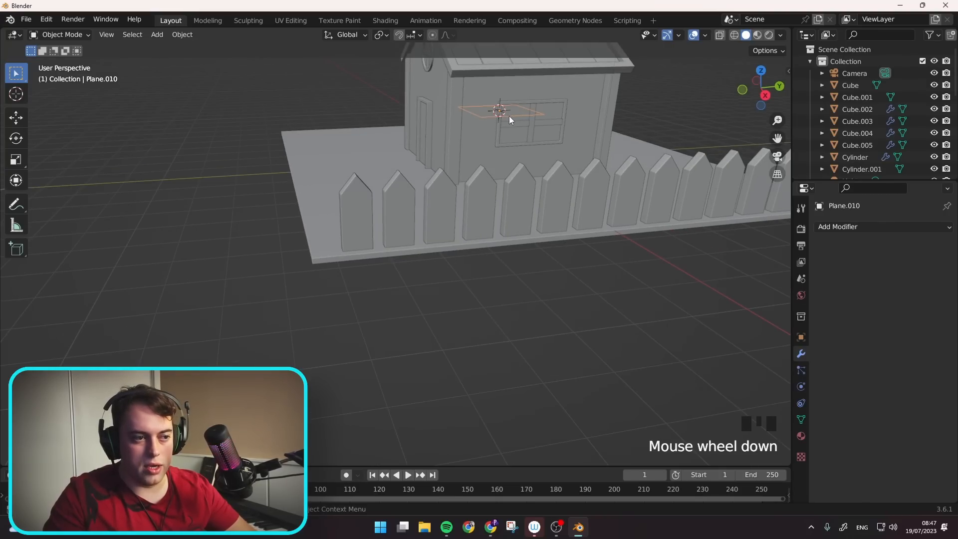
- Snap the 3D cursor to the origin of the picket fence object
double_click(350, 208)
key("shift+s")
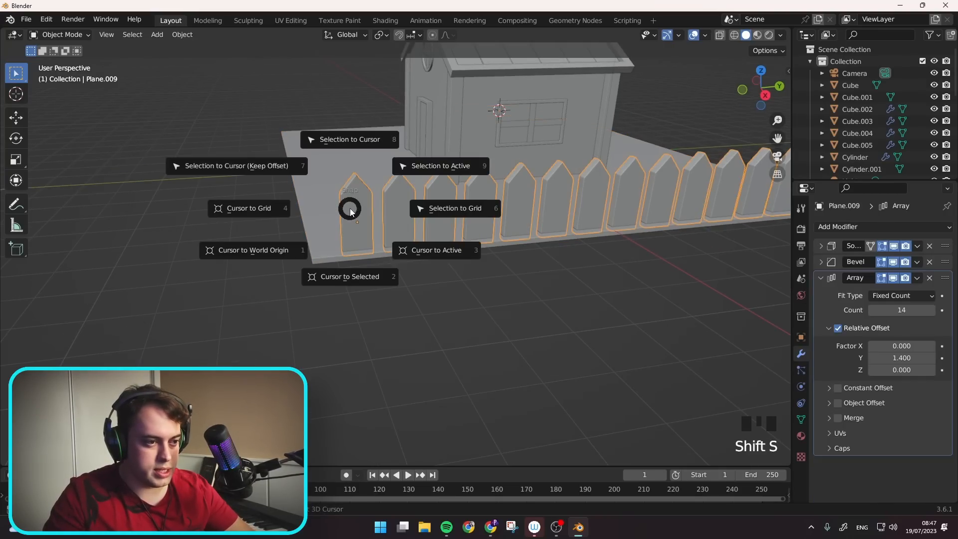
left_click(351, 272)
- Snap the new plane inside the house to the 3D cursor at the first picket, using wireframe shading to select it
left_click(495, 112)
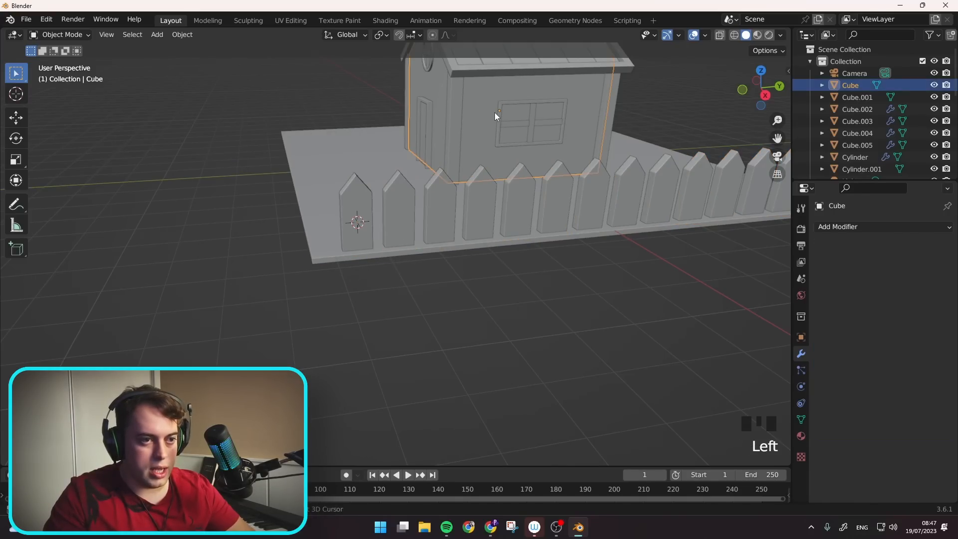
key("shift+z")
middle_click_drag(491, 125, 499, 127)
left_click(471, 104)
left_click(470, 99)
middle_click_drag(470, 97, 469, 109)
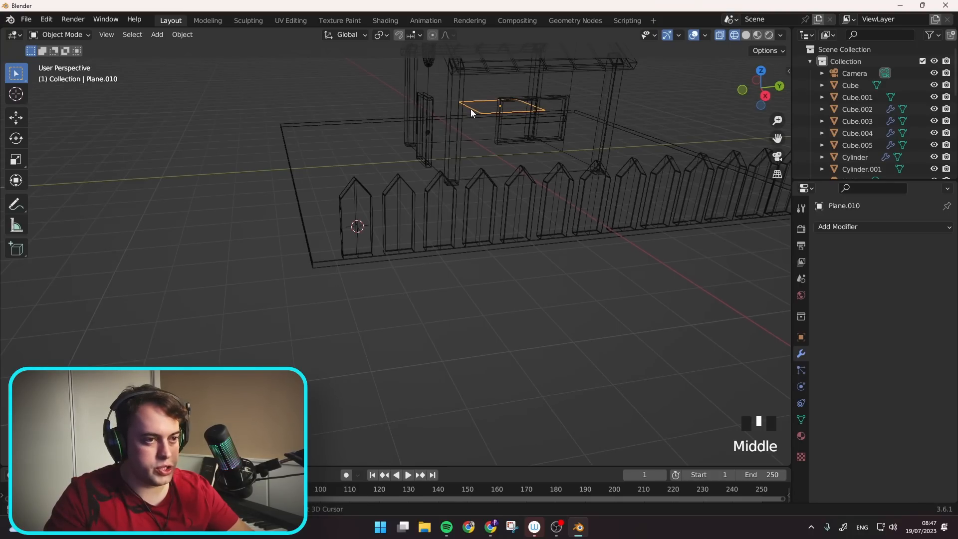
key("shift+s")
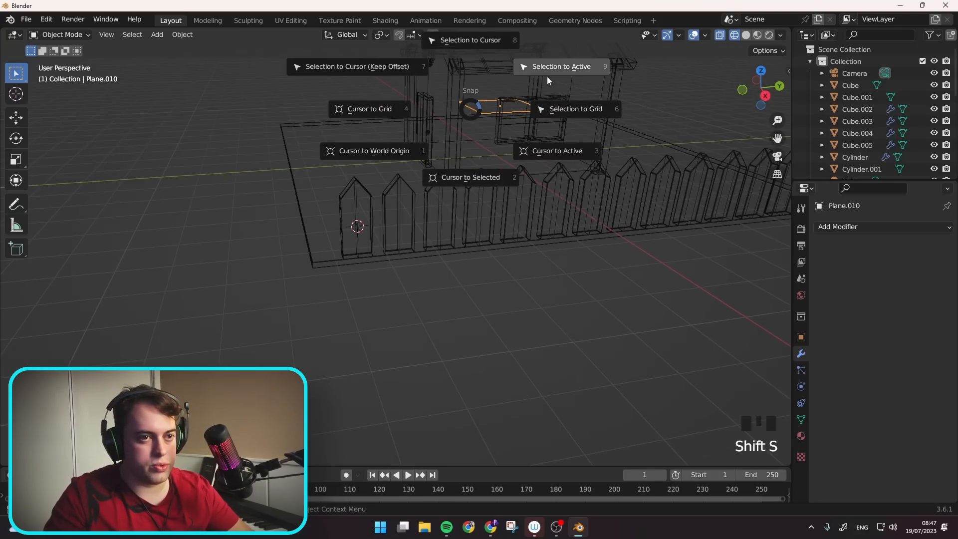
left_click(475, 39)
key("Tab")
key("Tab")
key("shift+z")
middle_click_drag(378, 247, 365, 241)
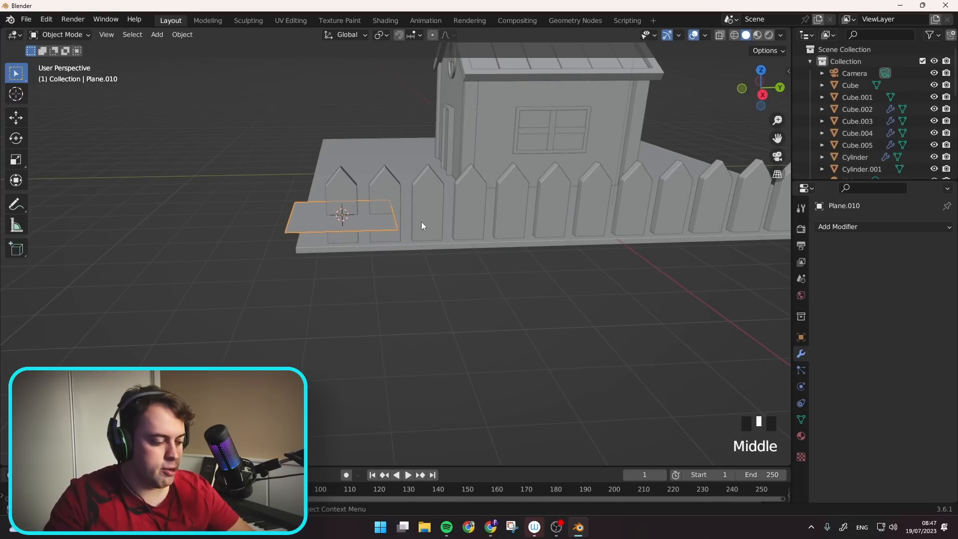
- Rotate the plane 90° about the Y axis so it stands upright along the fence
key("r")
type("zy")
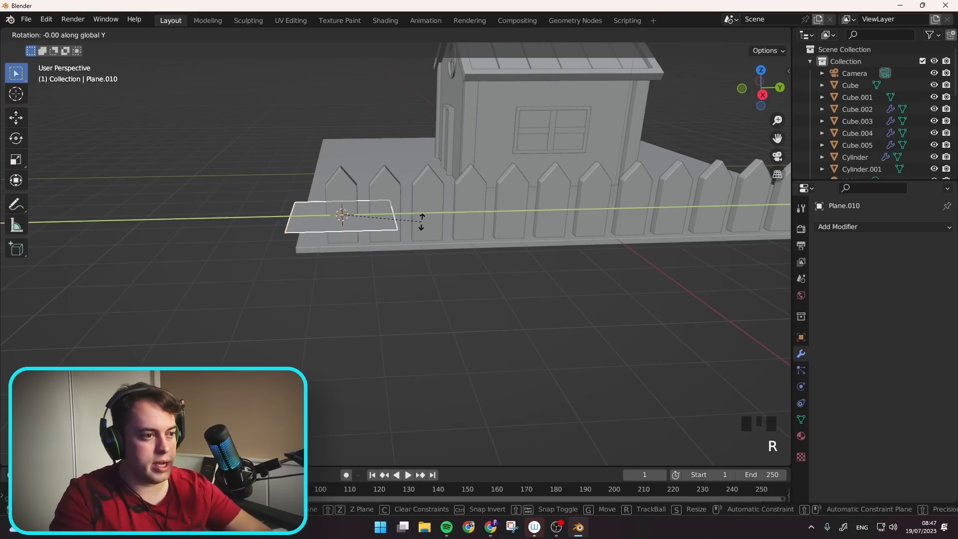
type("90")
key("Return")
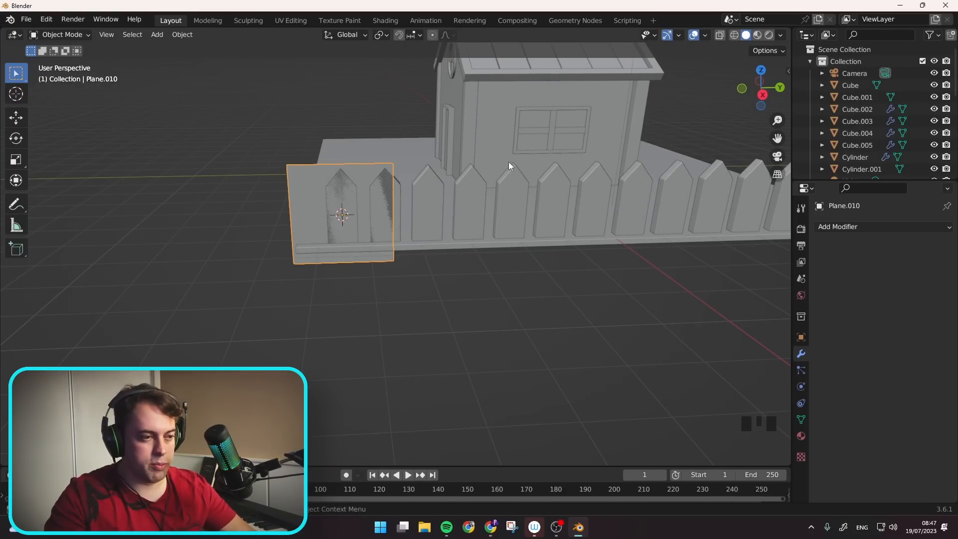
- Scale the plane down to fit within the first picket and shift it slightly toward the picket's back
key("s")
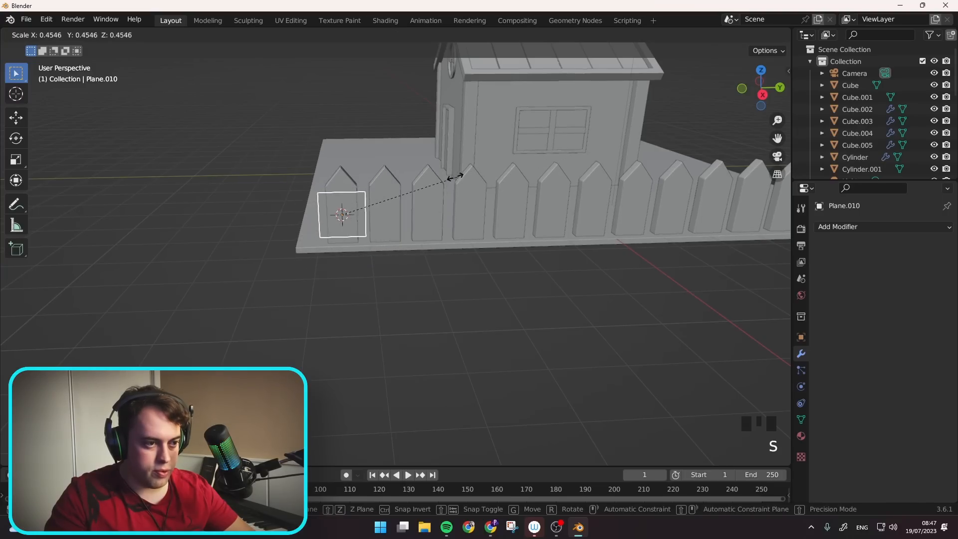
left_click(405, 184)
key("g")
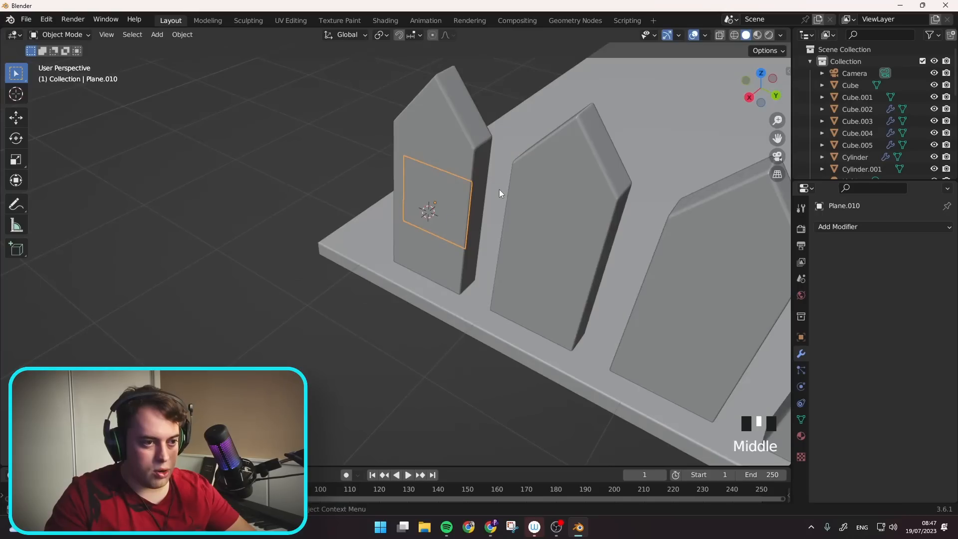
- Extend the plane into a rail by moving its vertical edge along Y to the last picket of the row
key("grave")
key("Tab")
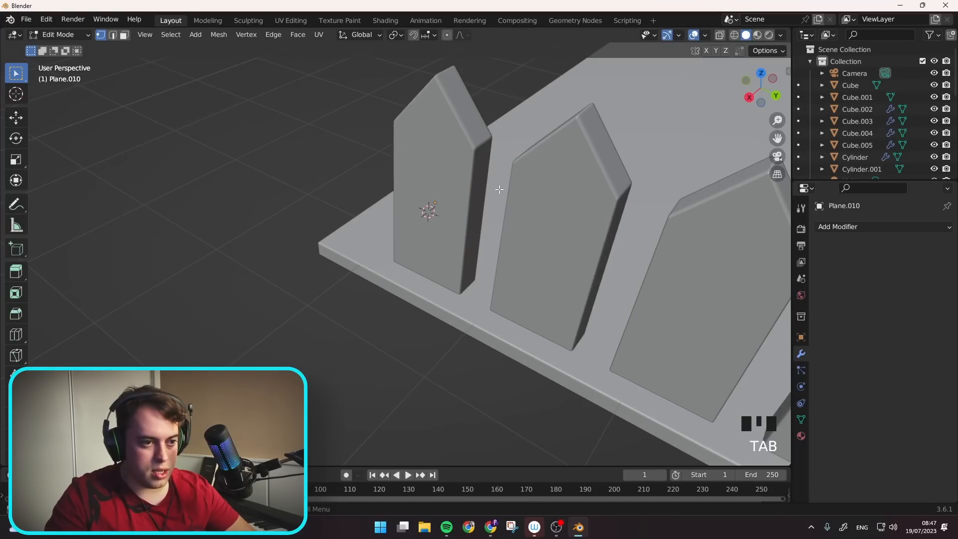
mouse_move(486, 193)
middle_mouse_down()
mouse_move(402, 205)
mouse_move(427, 205)
middle_mouse_up()
key("shift+z")
middle_click_drag(487, 193, 438, 182)
key("2")
left_click(428, 185)
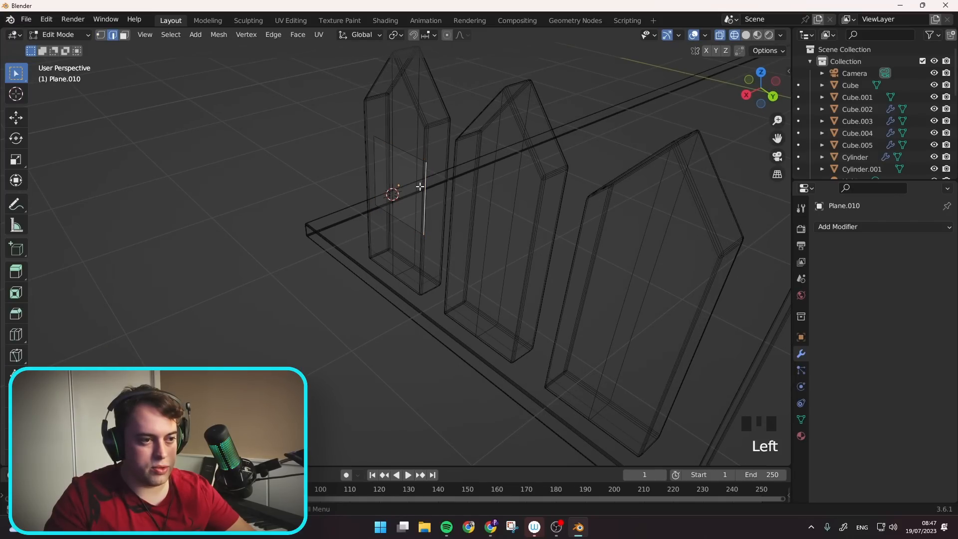
scroll(427, 188, "down", 5)
middle_click_drag(557, 368, 583, 308, "shift")
scroll(526, 294, "down", 2)
key("g")
key("y")
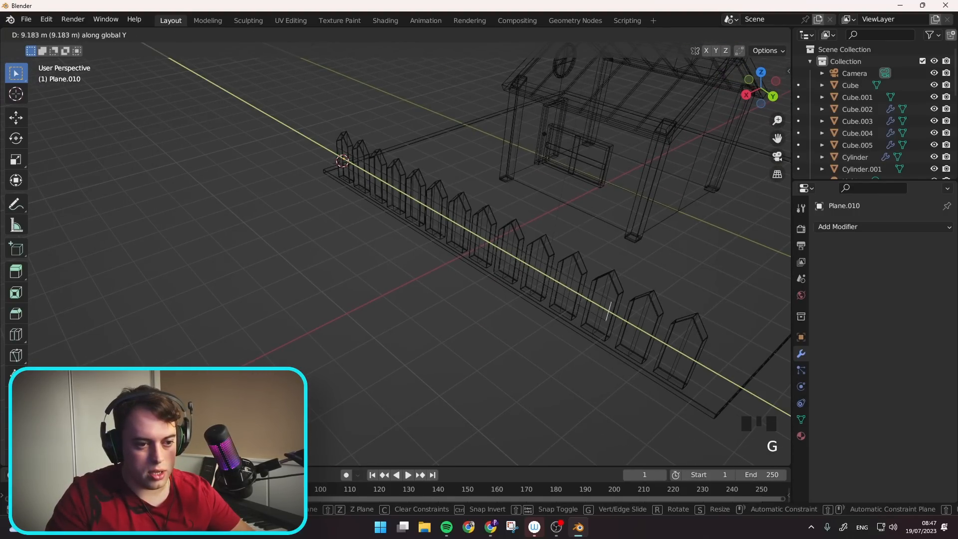
left_click(514, 330)
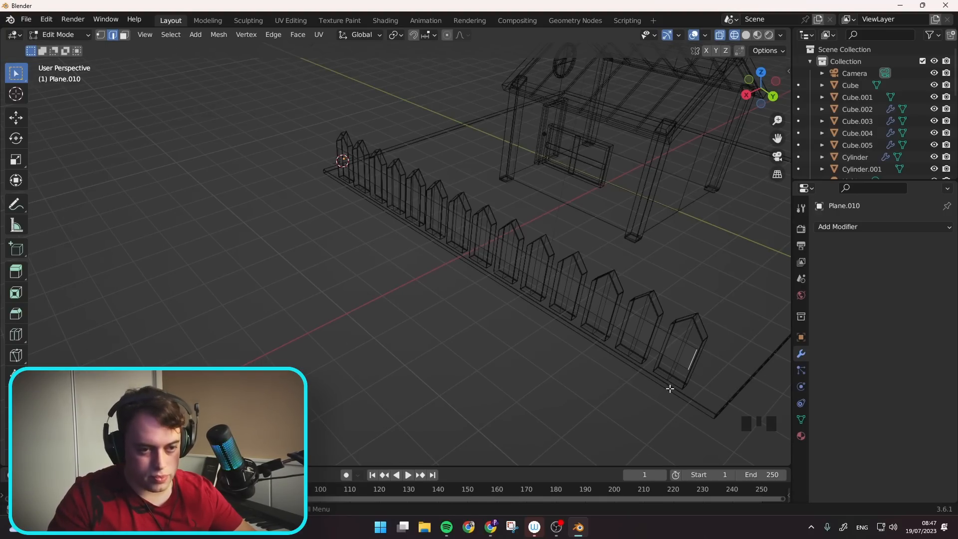
mouse_move(626, 358)
middle_mouse_down()
mouse_move(657, 355)
mouse_move(568, 254)
mouse_move(475, 186)
middle_mouse_up()
key("shift+z")
scroll(452, 151, "up", 3)
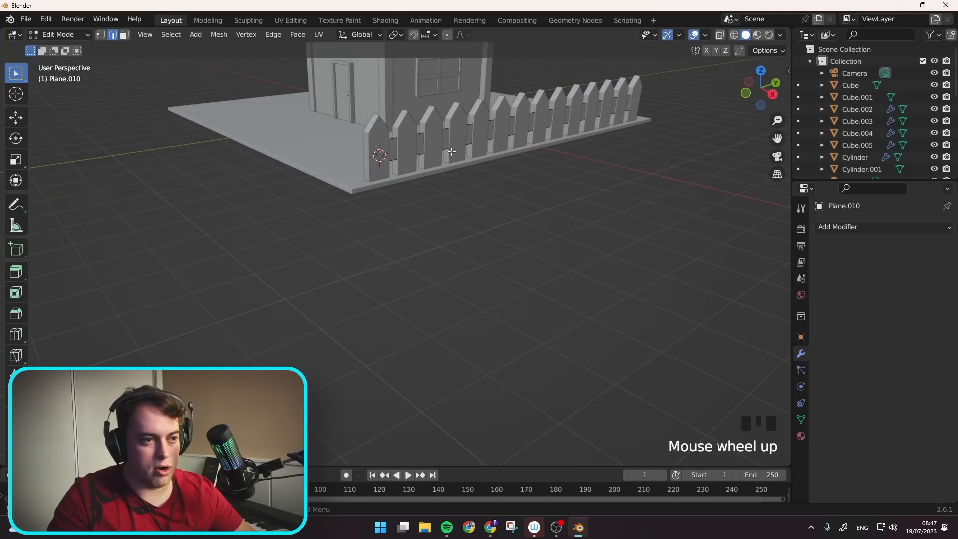
key("Tab")
- Add a Solidify modifier to the fence rail to give it thickness
middle_click_drag(452, 151, 447, 203, "shift")
scroll(446, 203, "up", 4)
left_click(839, 227)
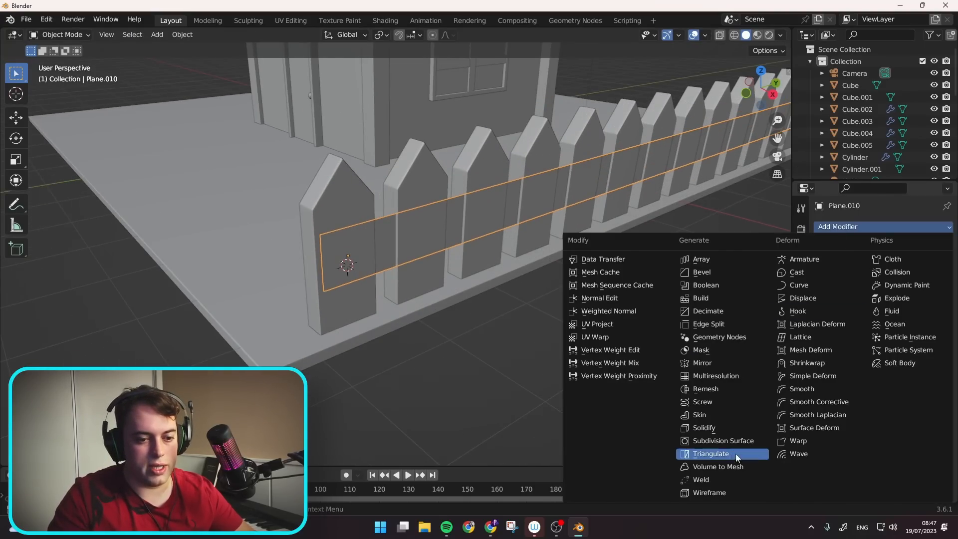
left_click(700, 440)
left_click(821, 246)
- Add a Bevel modifier to the rail with an amount of 0.065 m and 3 segments
left_click(842, 227)
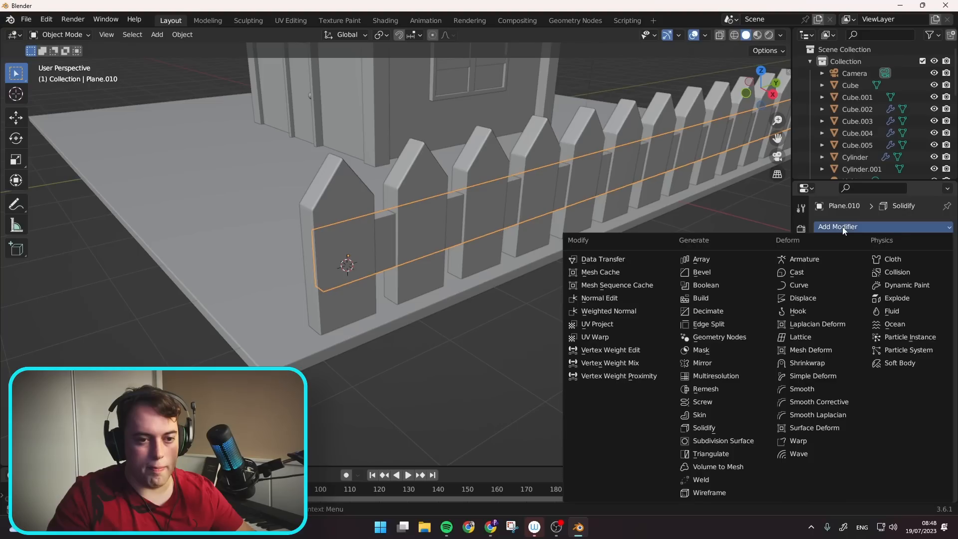
left_click(711, 274)
left_click(896, 308)
left_click(861, 310)
mouse_move(901, 307)
left_mouse_down()
mouse_move(884, 307)
mouse_move(918, 307)
mouse_move(895, 308)
left_mouse_up()
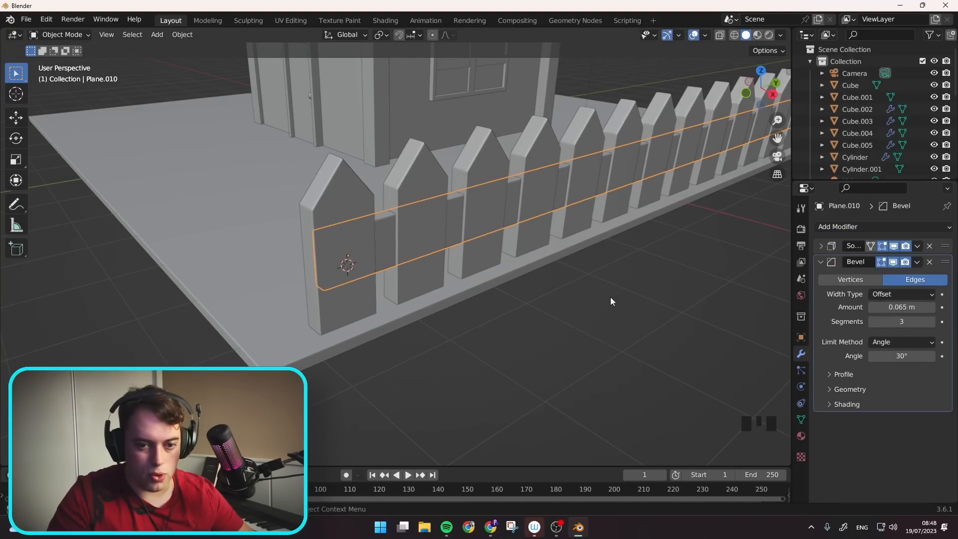
left_click(510, 298)
- Add a Mirror modifier on the X axis to the picket row, using the ground plane as mirror object
scroll(508, 298, "down", 6)
middle_click_drag(507, 297, 455, 252)
scroll(462, 253, "up", 3)
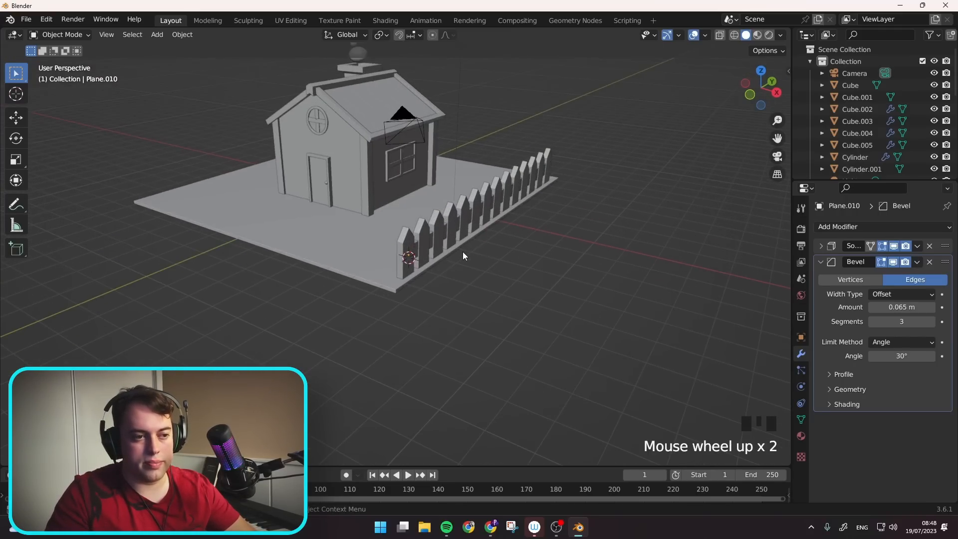
left_click(405, 249)
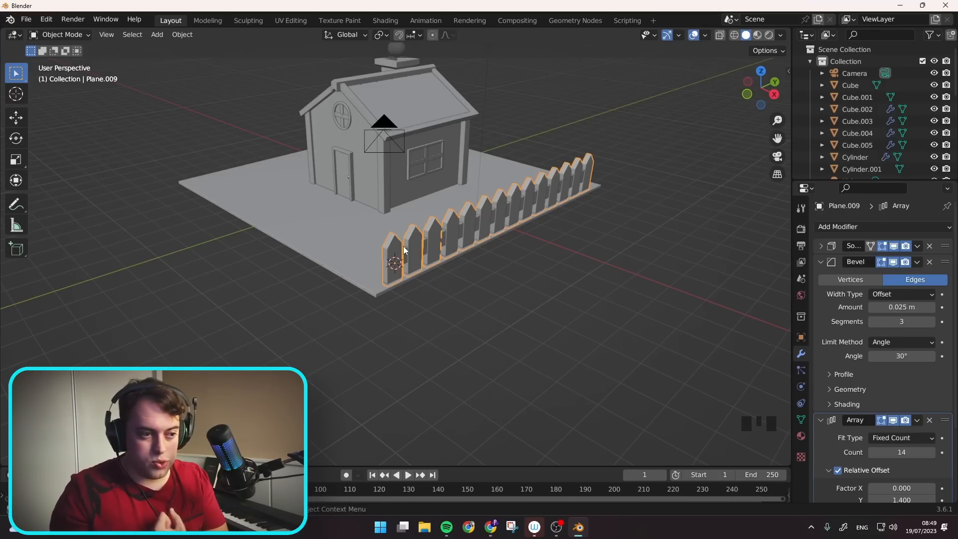
scroll(705, 254, "up", 2)
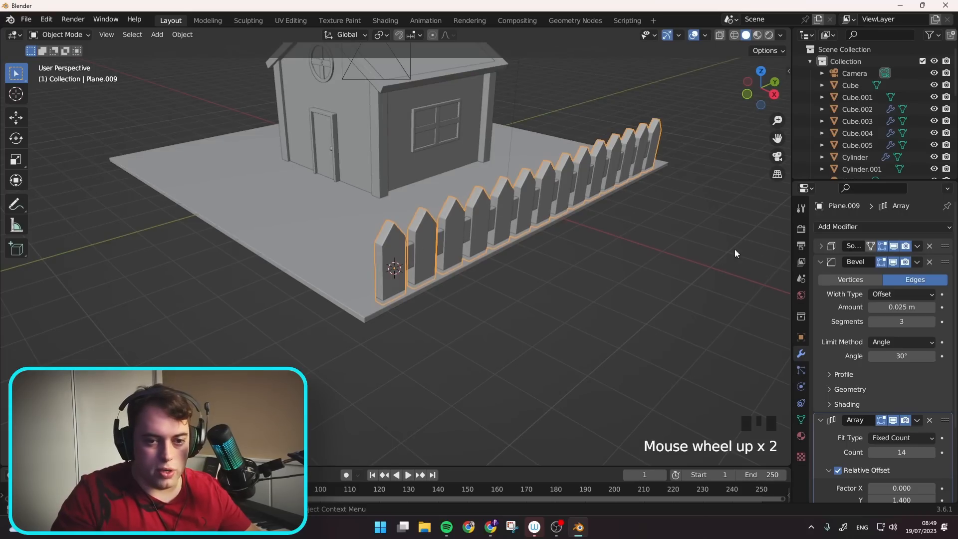
left_click(852, 227)
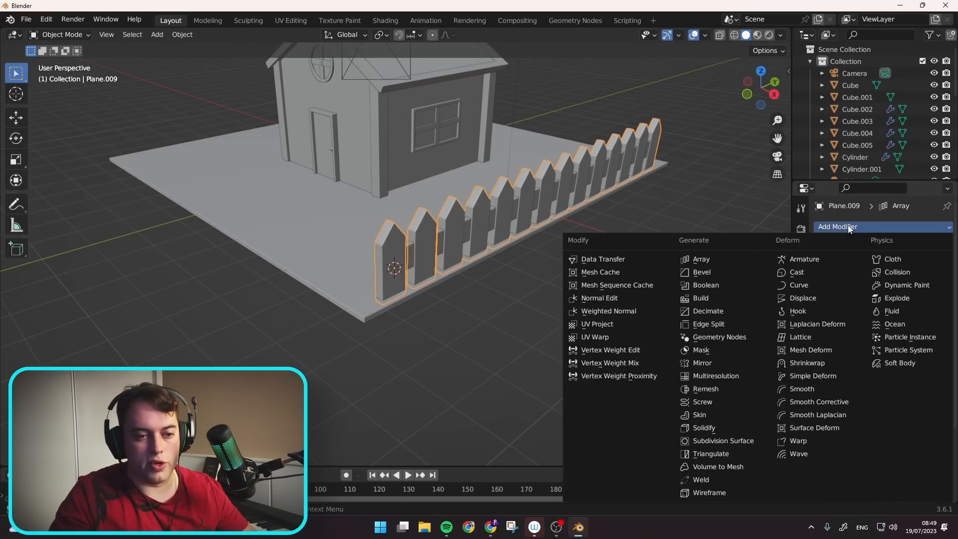
left_click(708, 363)
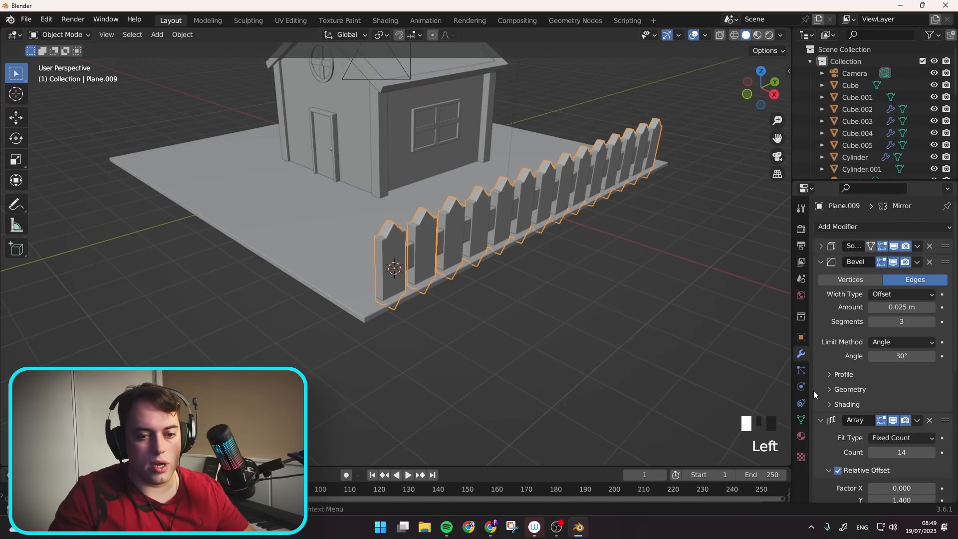
middle_click_drag(624, 309, 511, 271)
scroll(423, 182, "up", 1)
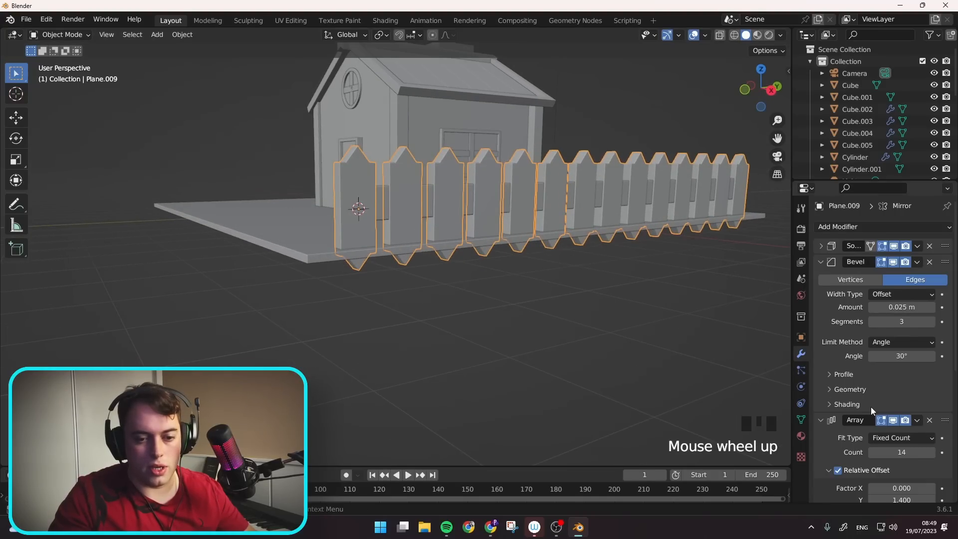
left_click(821, 262)
left_click(821, 278)
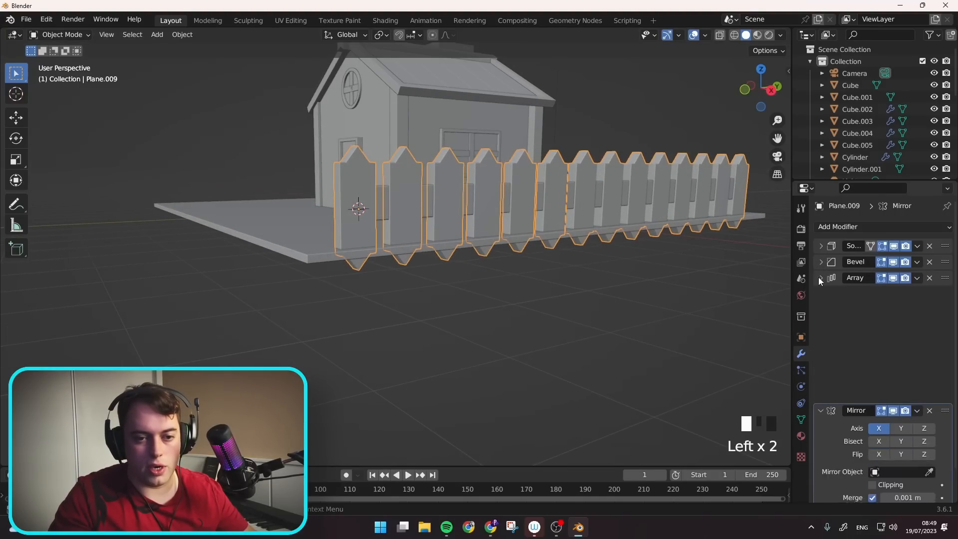
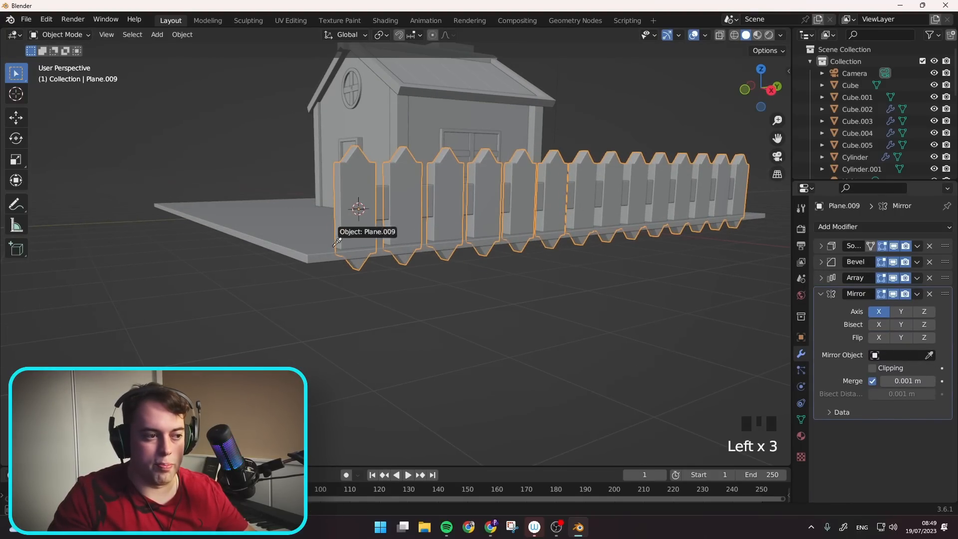
left_click(351, 243)
- Add a Mirror modifier on the X axis to the fence rail, using the ground plane as mirror object
middle_click_drag(409, 235, 436, 256)
left_click(430, 251)
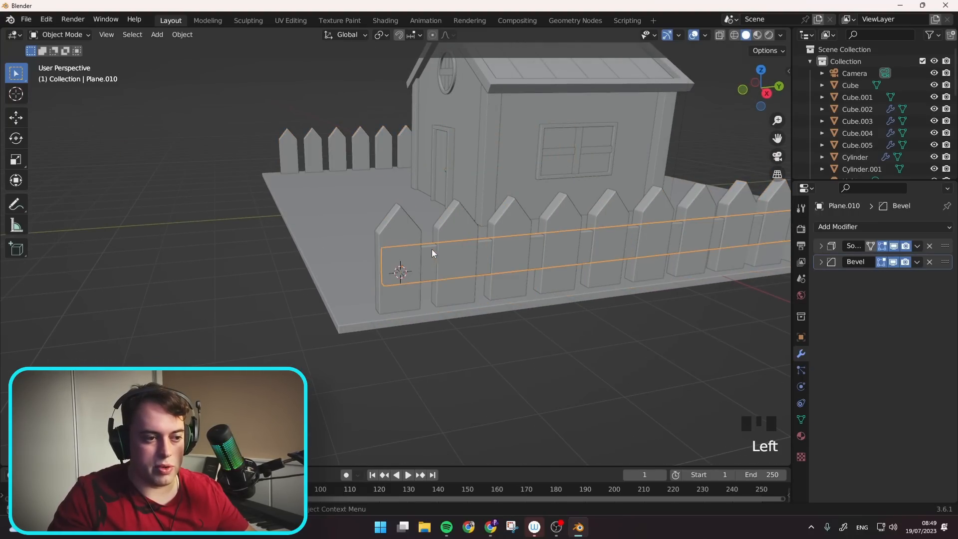
left_click(847, 228)
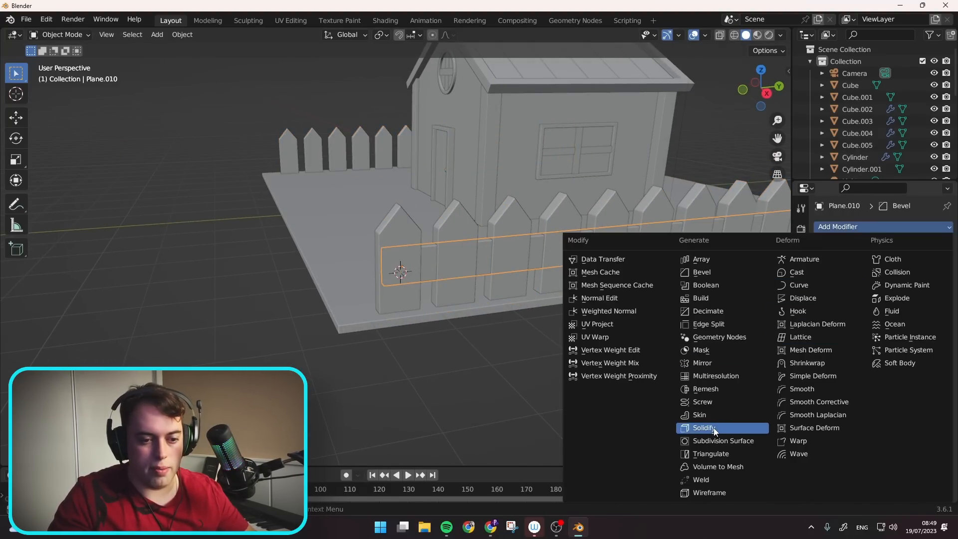
left_click(710, 367)
left_click(929, 340)
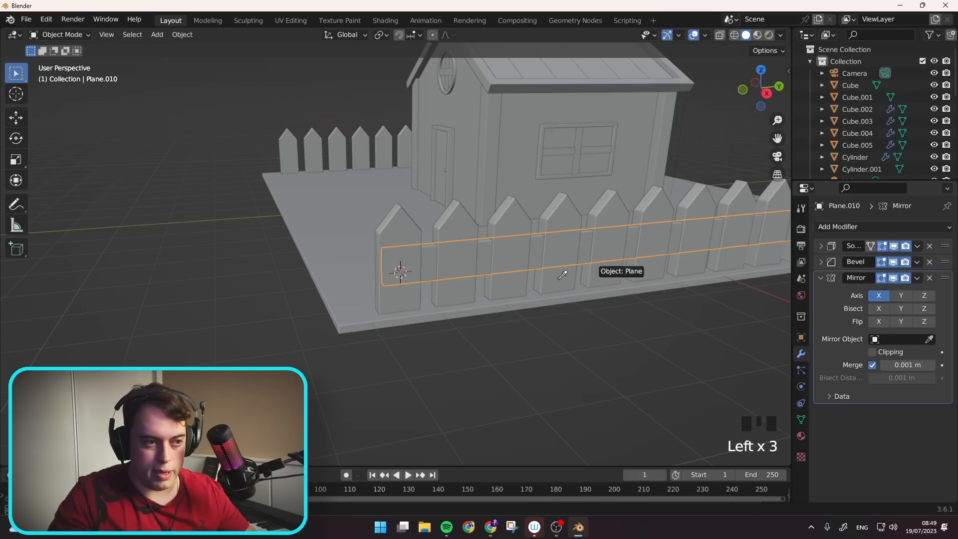
left_click(324, 214)
middle_click_drag(324, 215, 553, 230)
middle_click_drag(554, 231, 691, 237, "shift")
left_click(233, 315)
middle_click_drag(619, 219, 531, 242)
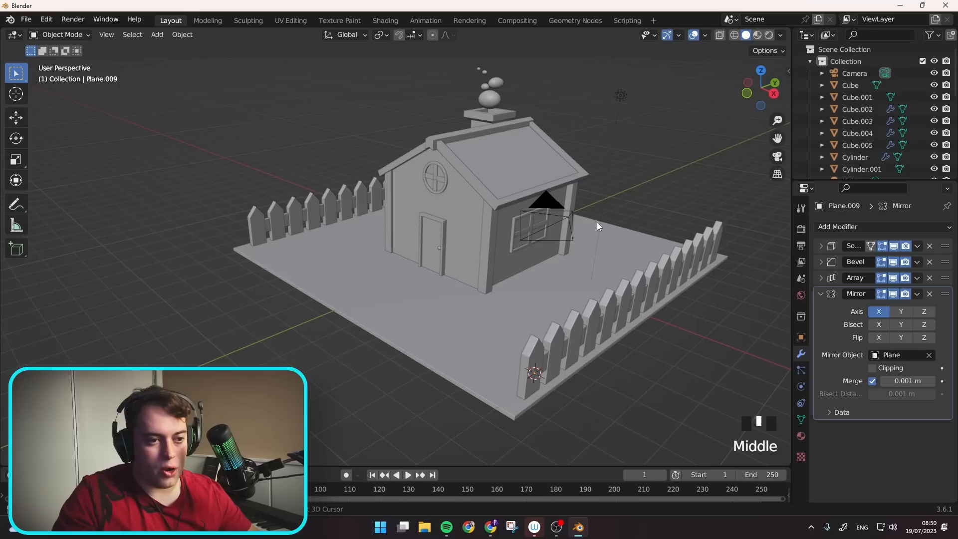
- Make a linked duplicate of the picket row and its rail, rotated 90 degrees about the Z axis
middle_click_drag(597, 223, 273, 315, "shift")
left_click(265, 326)
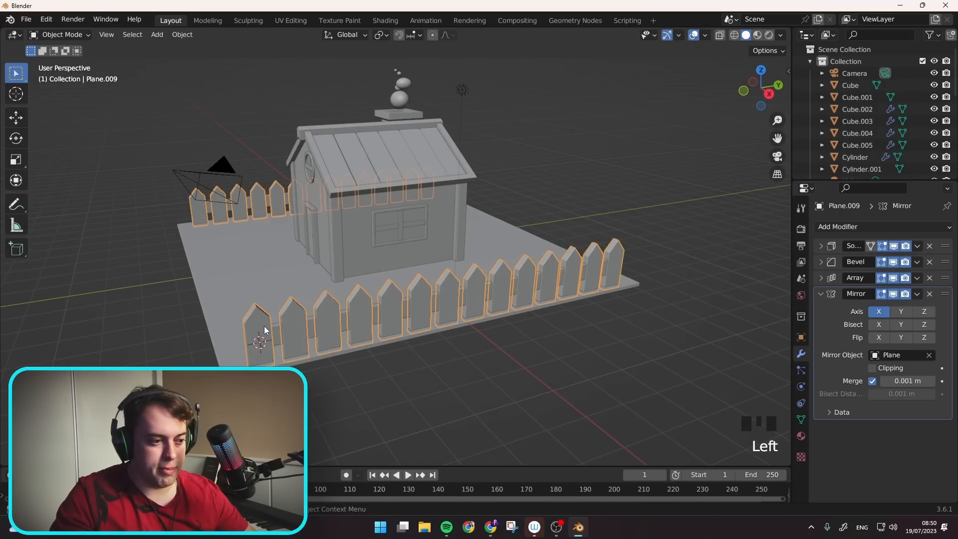
left_click(278, 328, "shift")
middle_click_drag(532, 260, 399, 278)
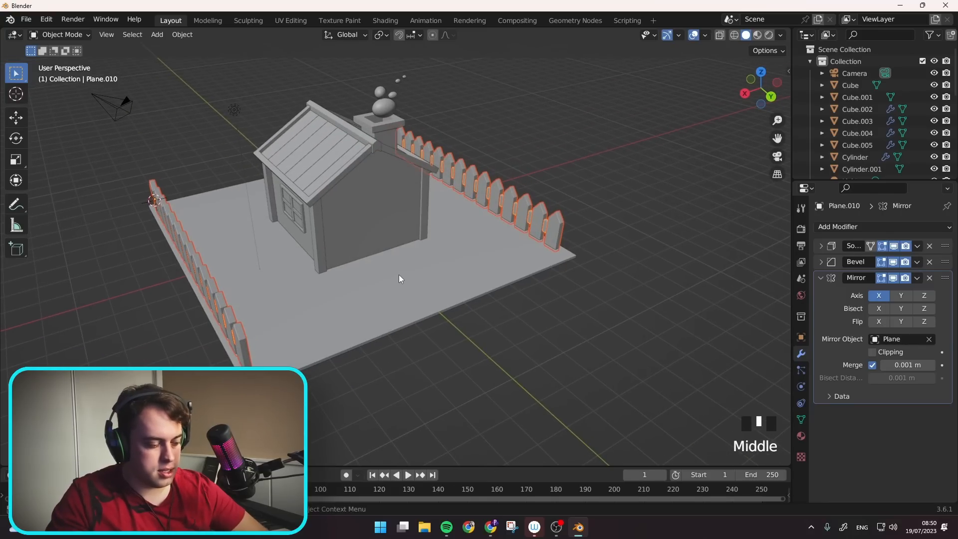
key("alt+d")
right_click(482, 275)
type("rz")
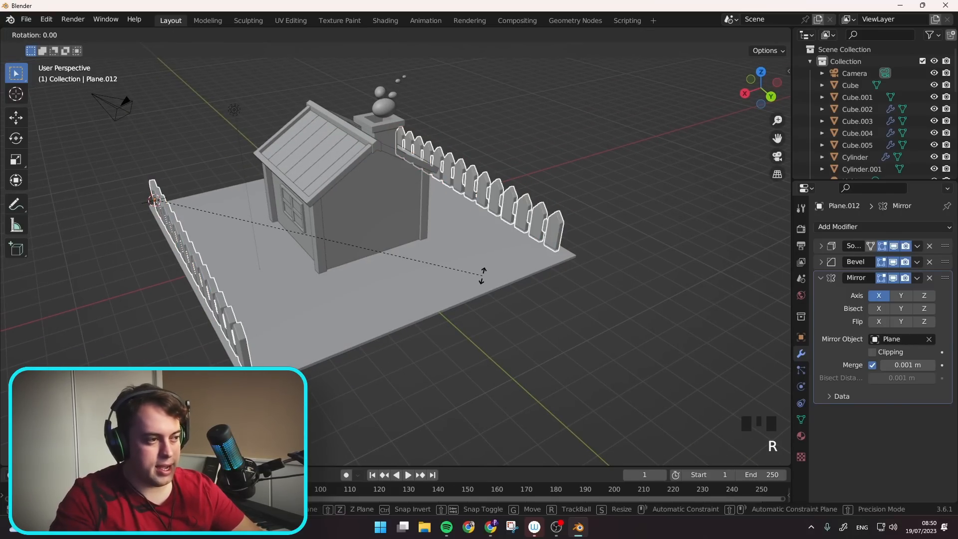
type("90")
key("Return")
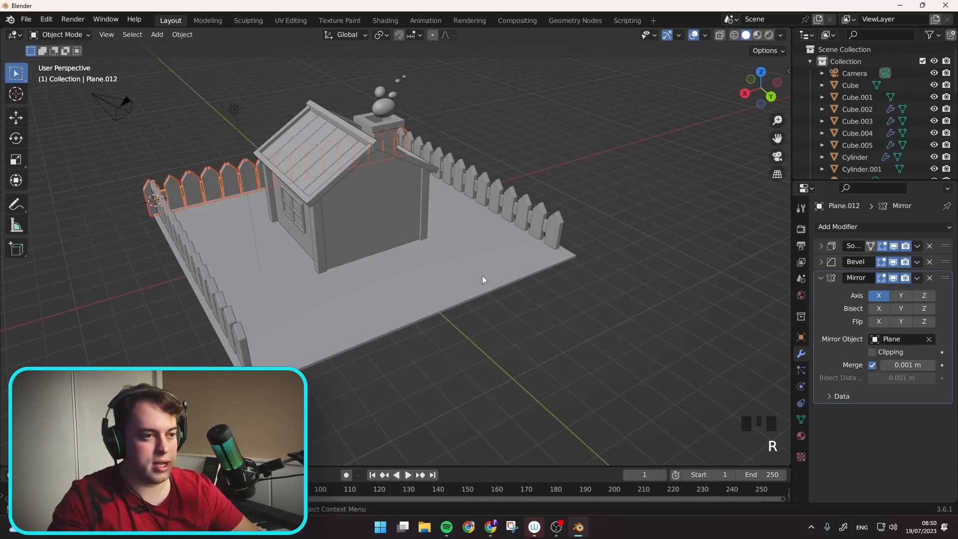
- Move the rotated fence duplicate along the Y axis to the ground plane's edge behind the house
key("g")
key("y")
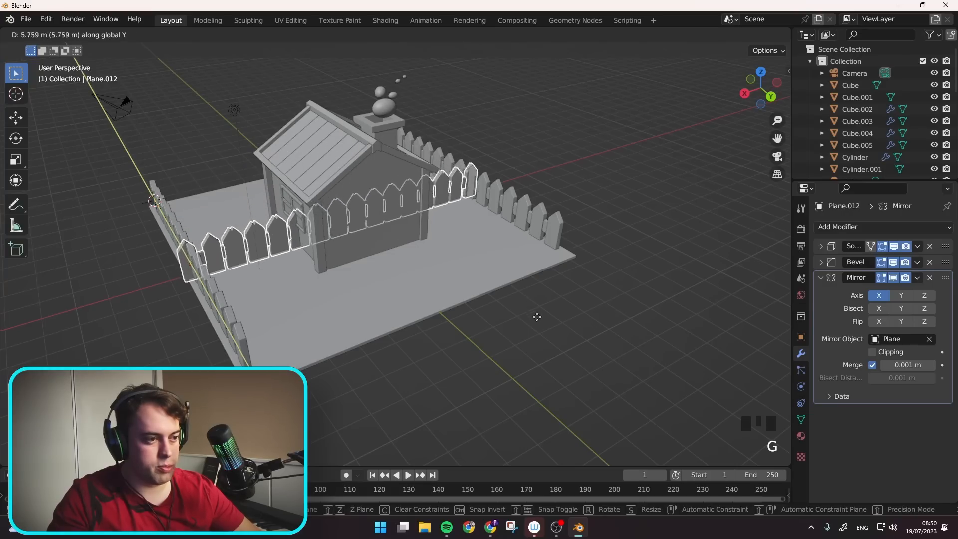
left_click(627, 397)
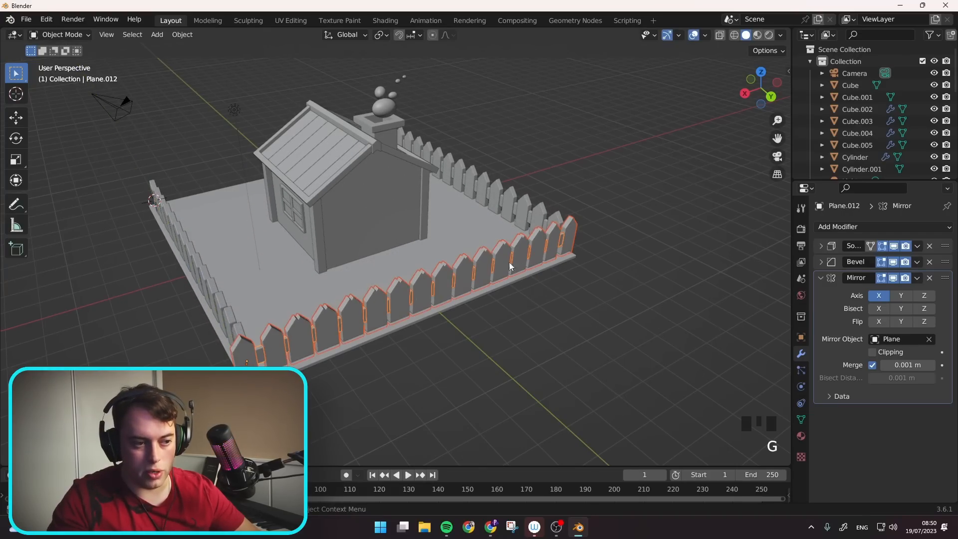
- Remove the Mirror modifier from both the duplicated picket row and the duplicated rail behind the house
scroll(521, 268, "up", 2)
left_click(929, 279)
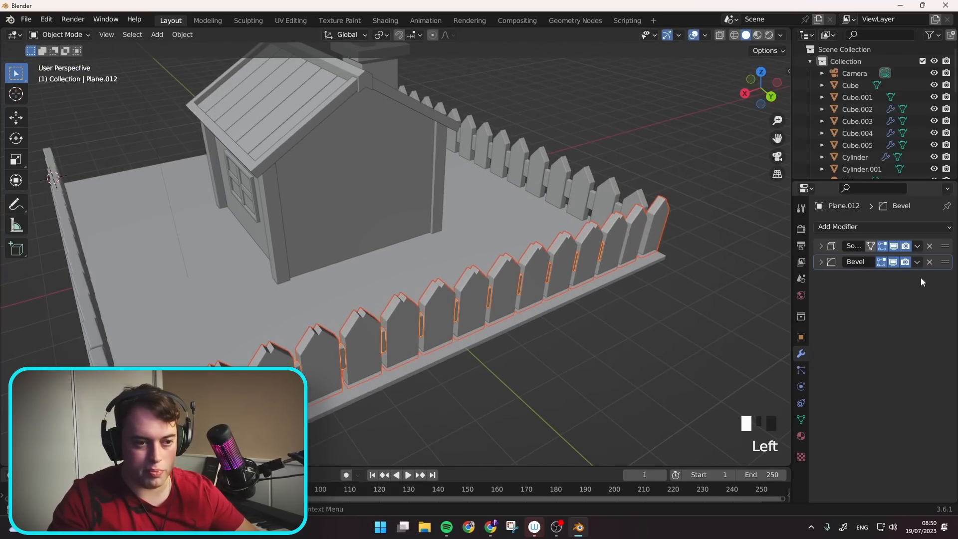
key("ctrl+z")
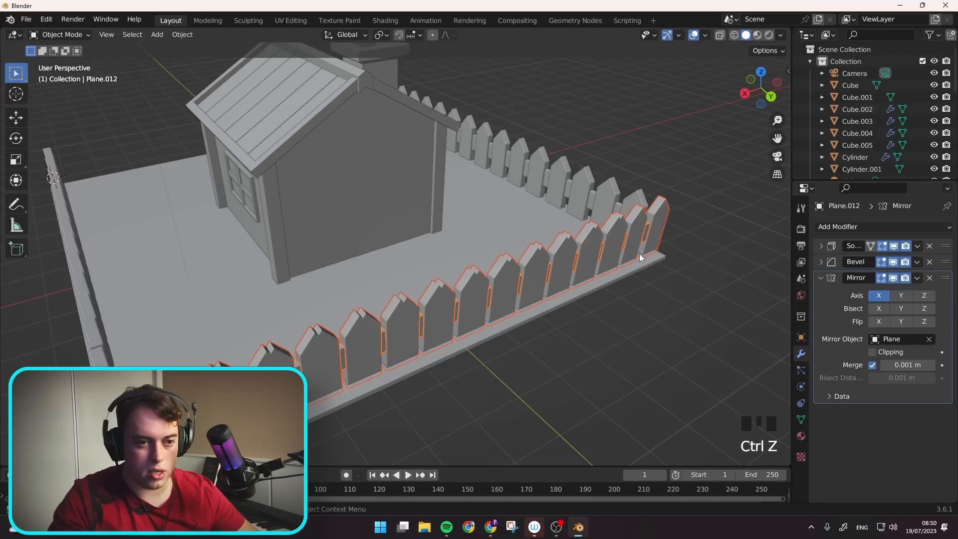
left_click(583, 235)
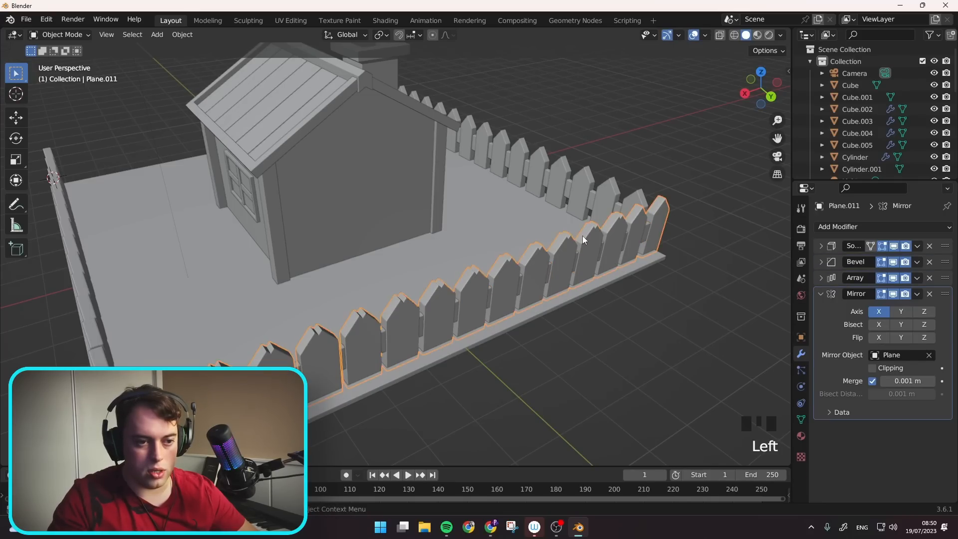
left_click(929, 294)
left_click(636, 238)
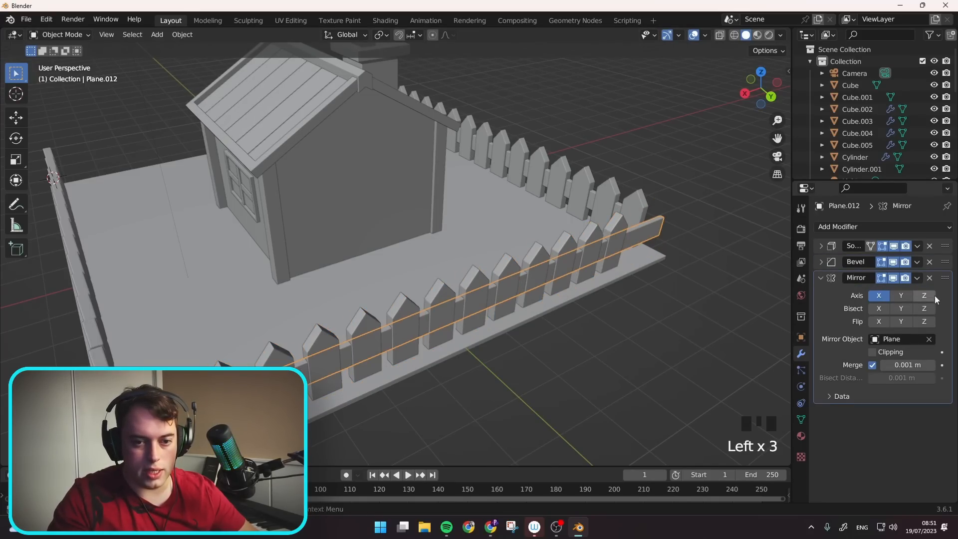
left_click(928, 278)
- Shift the rear pickets and rail together in the top view to centre them between the two side fences
middle_click_drag(464, 274, 497, 258)
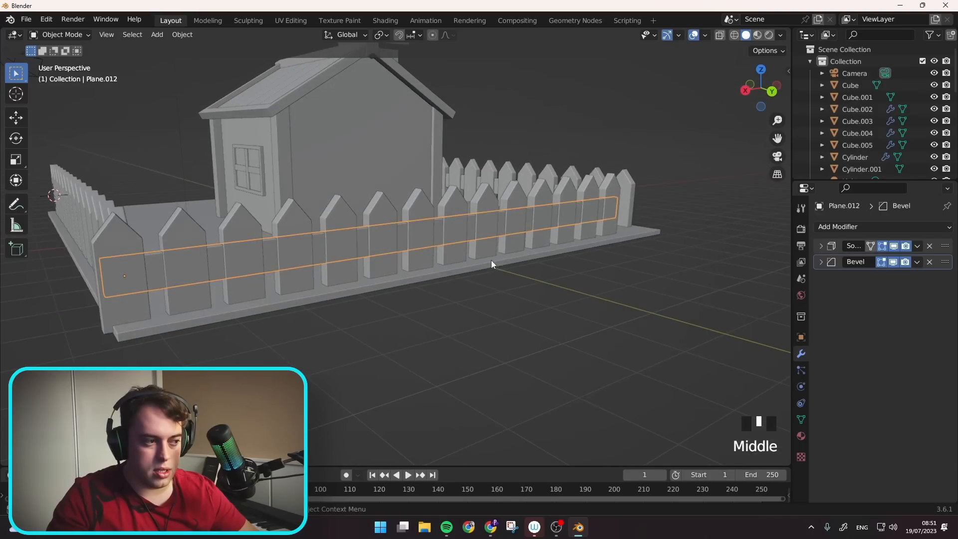
middle_click_drag(181, 246, 250, 340)
left_click(315, 399)
left_click(326, 415, "shift")
key("KP_7")
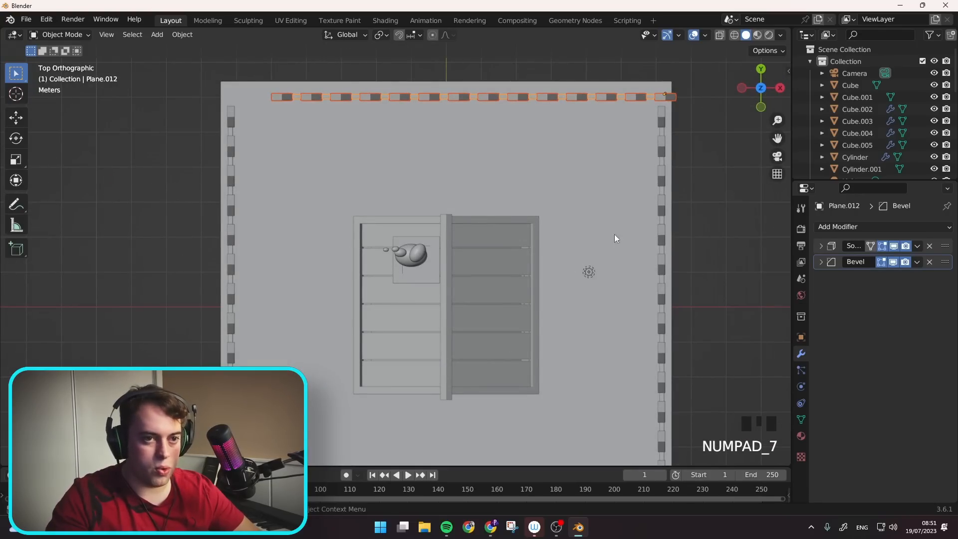
key("g")
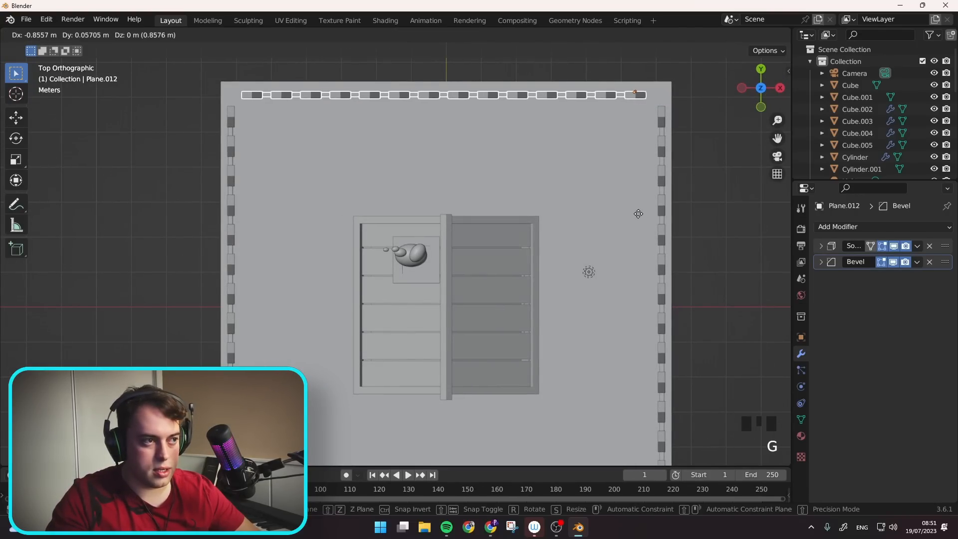
middle_click_drag(635, 213, 570, 175)
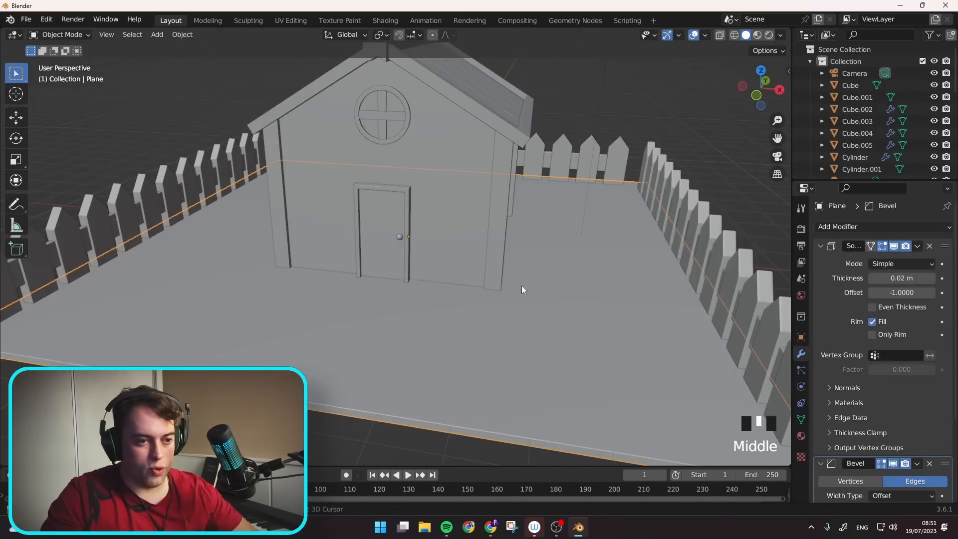
- Add a smooth-shaded UV sphere and move it along the X axis into the front yard beside the door
middle_click_drag(522, 286, 499, 277)
middle_click_drag(499, 277, 491, 343, "shift")
key("shift+a")
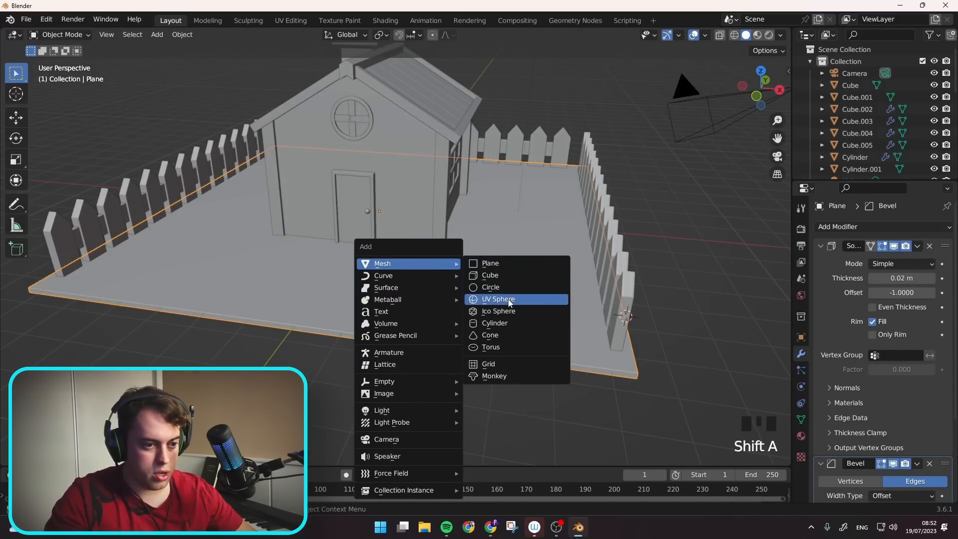
left_click(508, 299)
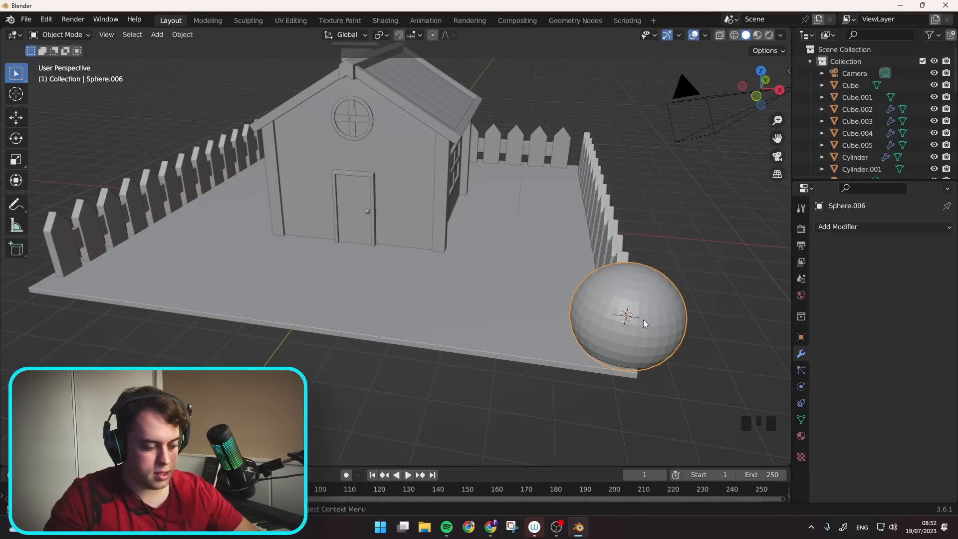
key("g")
key("y")
key("x")
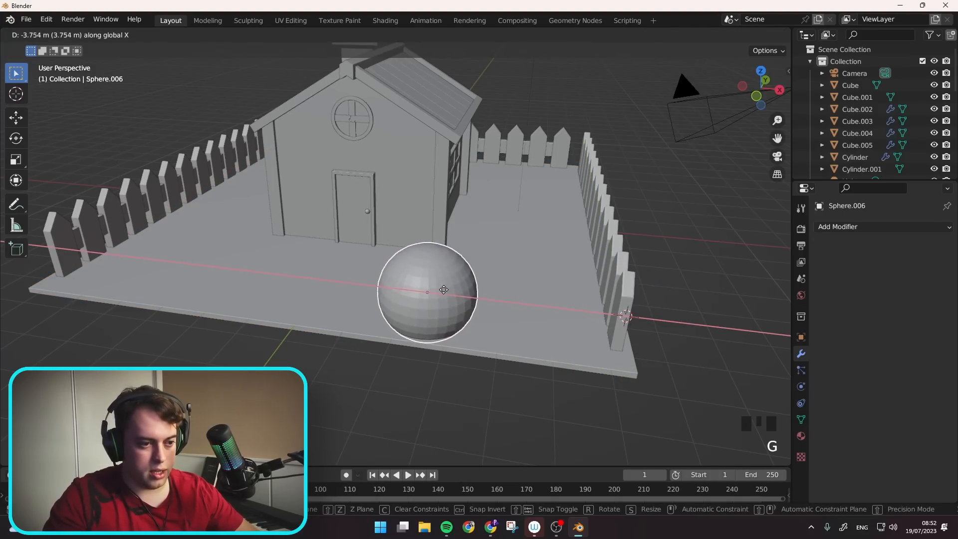
left_click(495, 288)
right_click_drag(492, 289, 471, 287)
middle_click_drag(471, 288, 556, 275)
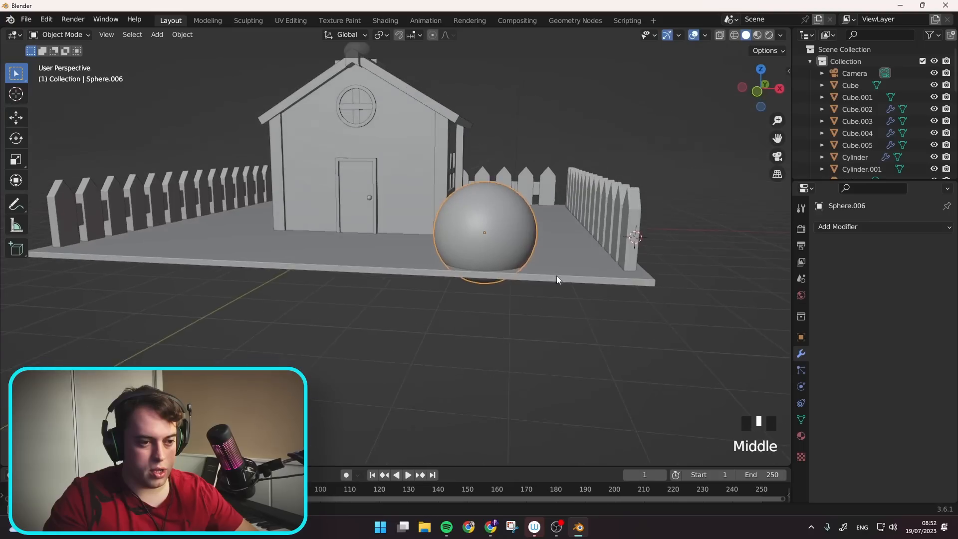
- Delete the vertices of the sphere's lower half below its equator, leaving an open hemisphere
key("Tab")
key("KP_Decimal")
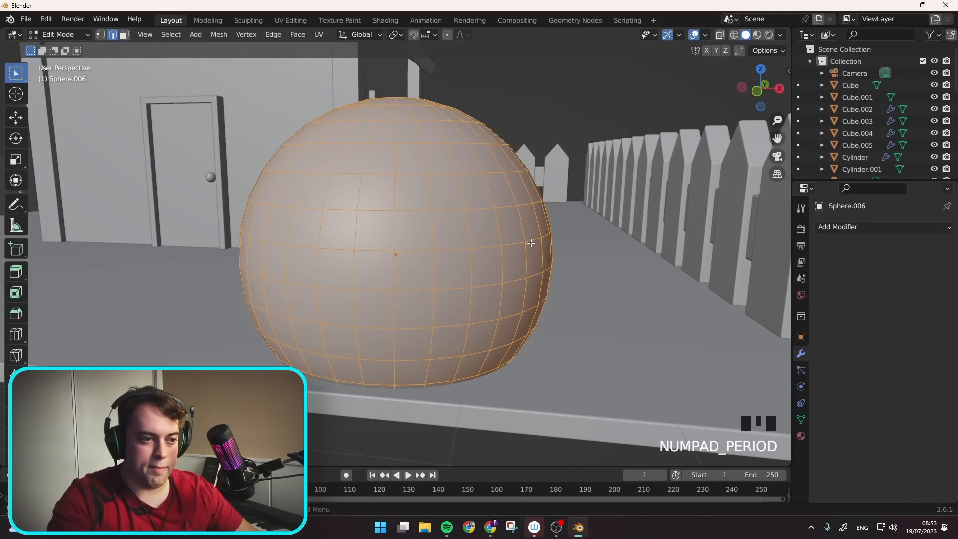
key("KP_1")
key("shift+z")
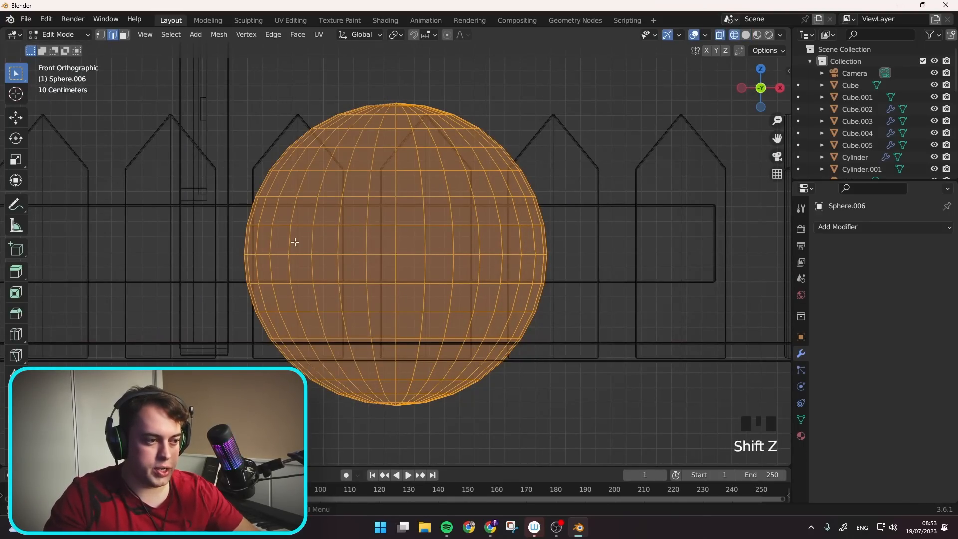
left_click(236, 270)
left_click_drag(220, 271, 656, 455)
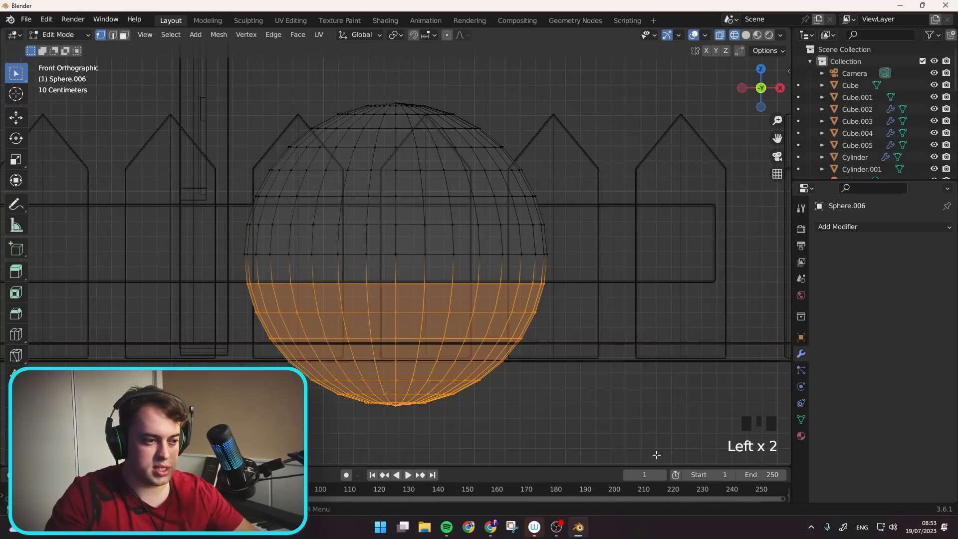
key("Delete")
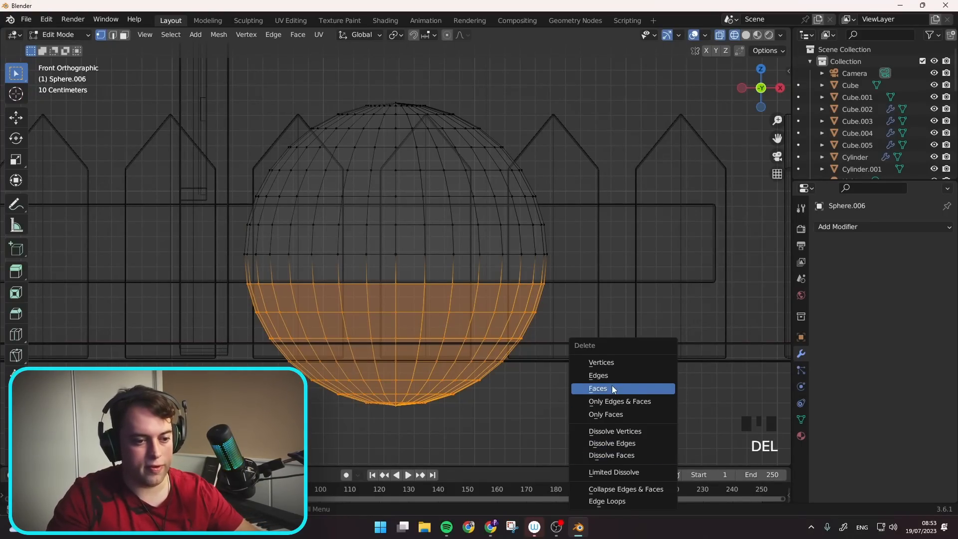
left_click(609, 366)
key("Tab")
key("shift+z")
mouse_move(486, 250)
middle_mouse_down()
mouse_move(444, 276)
mouse_move(469, 268)
mouse_move(487, 227)
mouse_move(429, 199)
middle_mouse_up()
- Extrude the hemisphere's open bottom rim and scale it inward to a small ring at the centre
key("Tab")
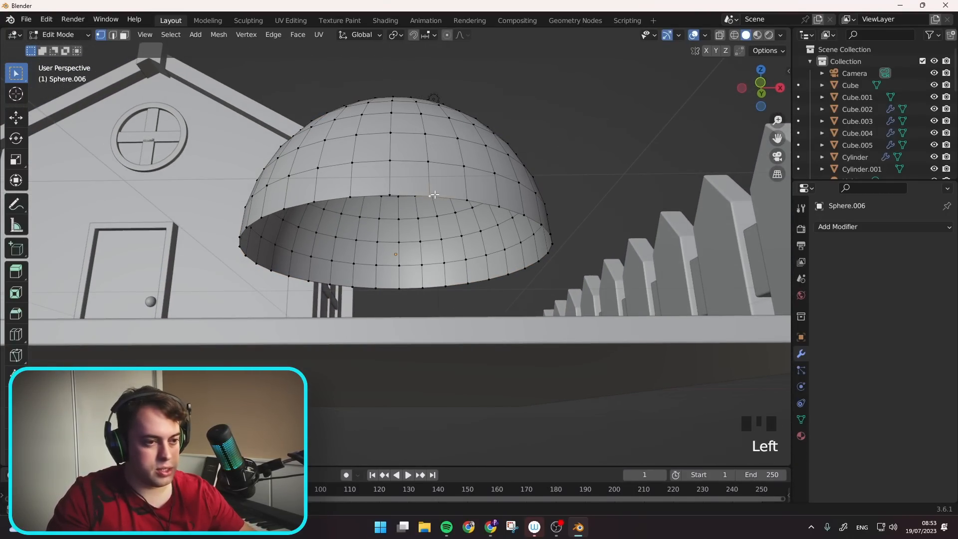
left_click(464, 202, "alt")
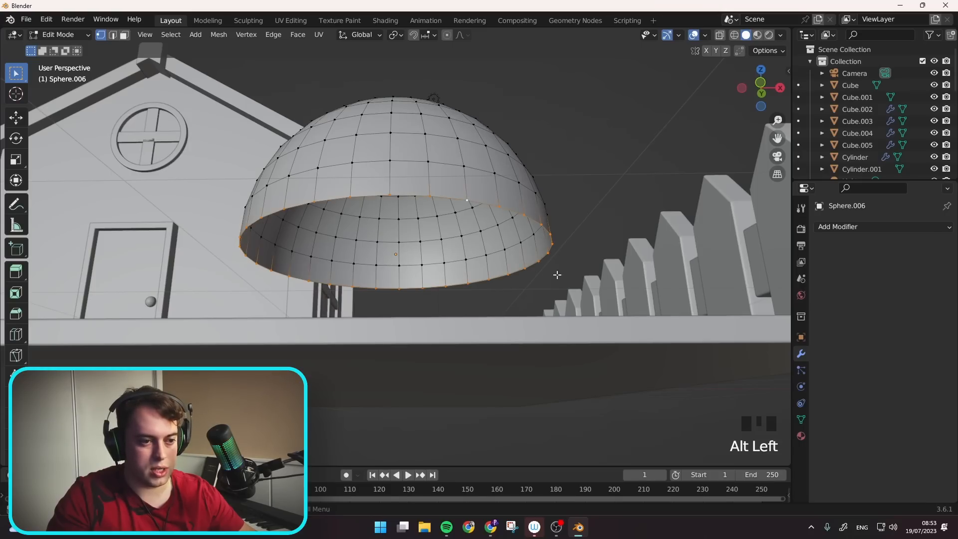
middle_click_drag(468, 262, 558, 215)
key("e")
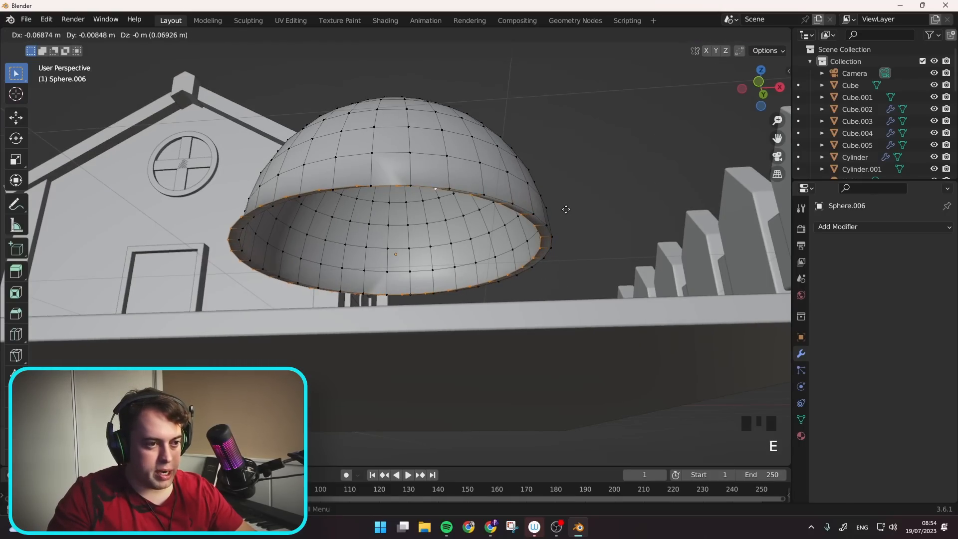
key("s")
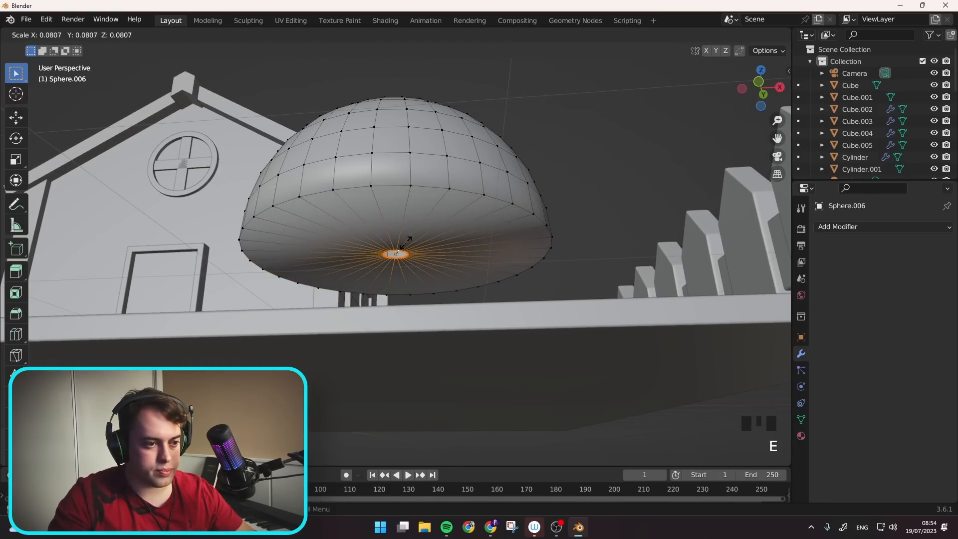
left_click(424, 238)
middle_click_drag(473, 233, 430, 249)
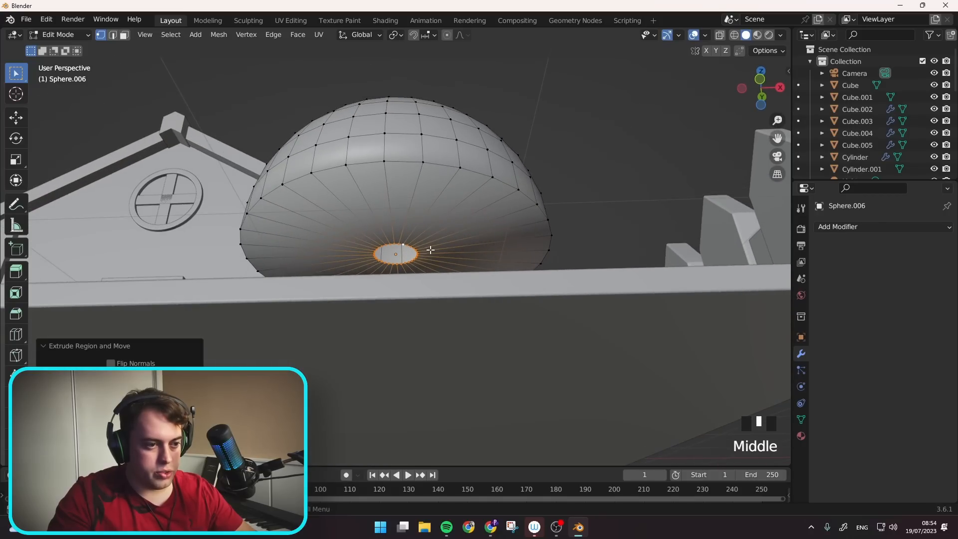
key("s")
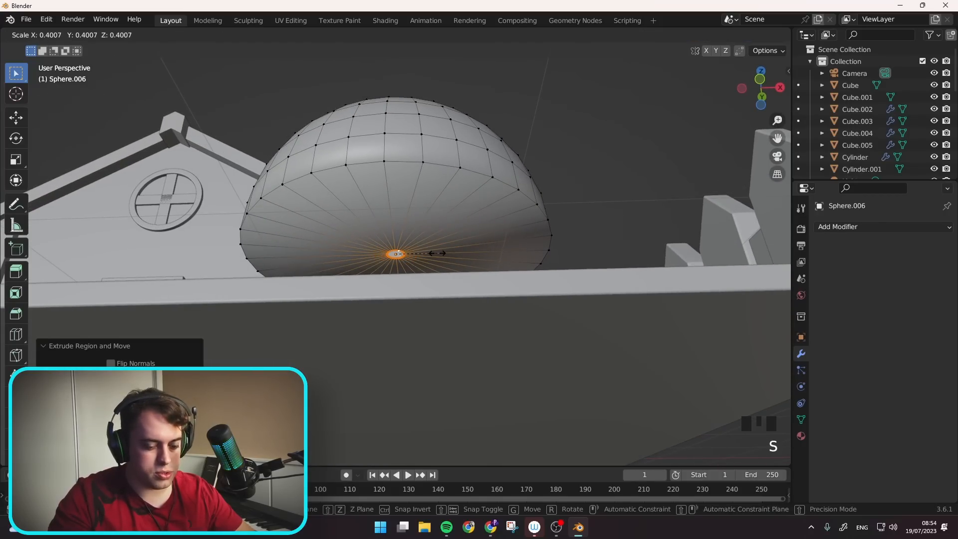
left_click(437, 254)
- Merge the small bottom ring of vertices with Collapse to close the hemisphere's base
key("KP_Decimal")
scroll(492, 292, "down", 2)
middle_click_drag(492, 292, 492, 294)
key("m")
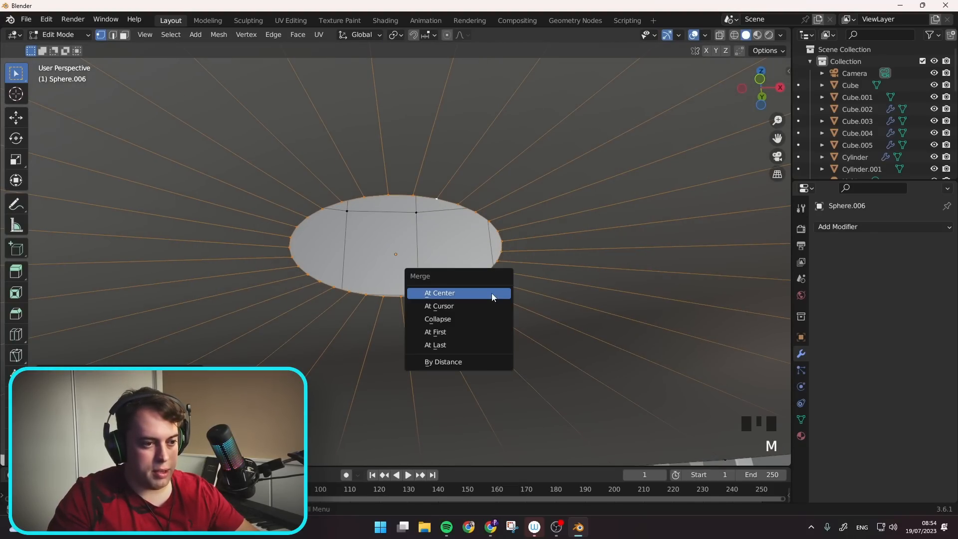
left_click(487, 320)
scroll(487, 294, "down", 2)
middle_click_drag(487, 294, 475, 274)
scroll(474, 279, "down", 5)
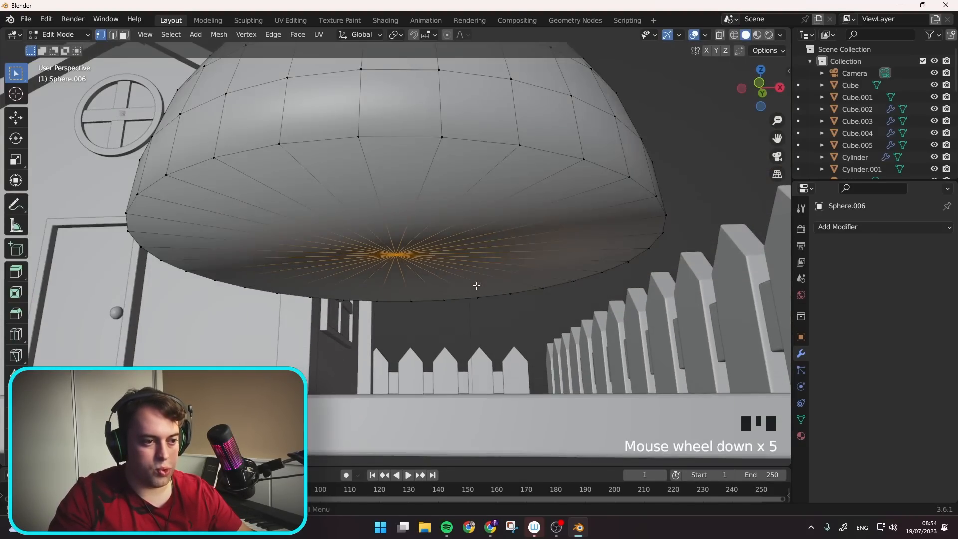
left_click(477, 285)
- Subdivide the entire hemisphere mesh once
middle_click_drag(427, 220, 428, 245)
key("Tab")
key("Tab")
key("Tab")
key("Tab")
key("a")
middle_click_drag(384, 223, 437, 218)
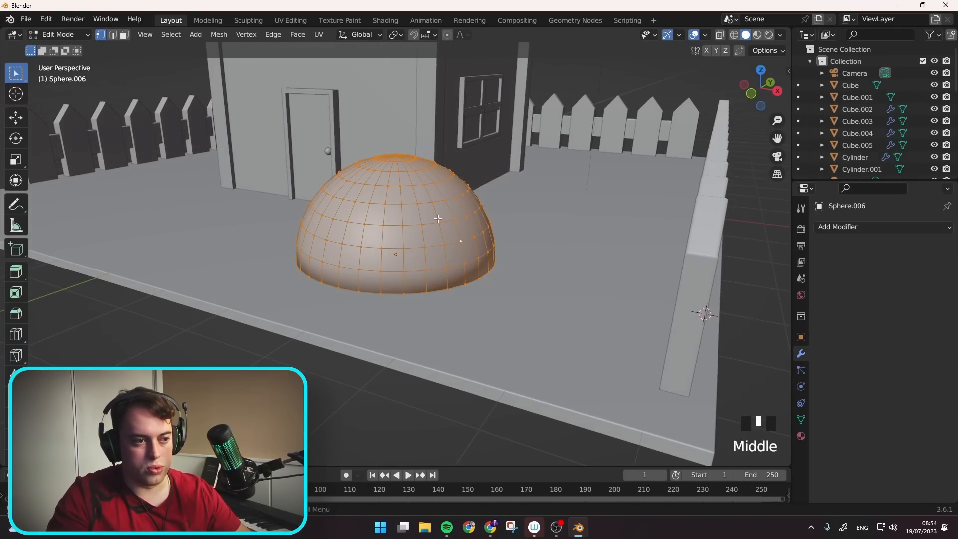
right_click(398, 187)
left_click(385, 182)
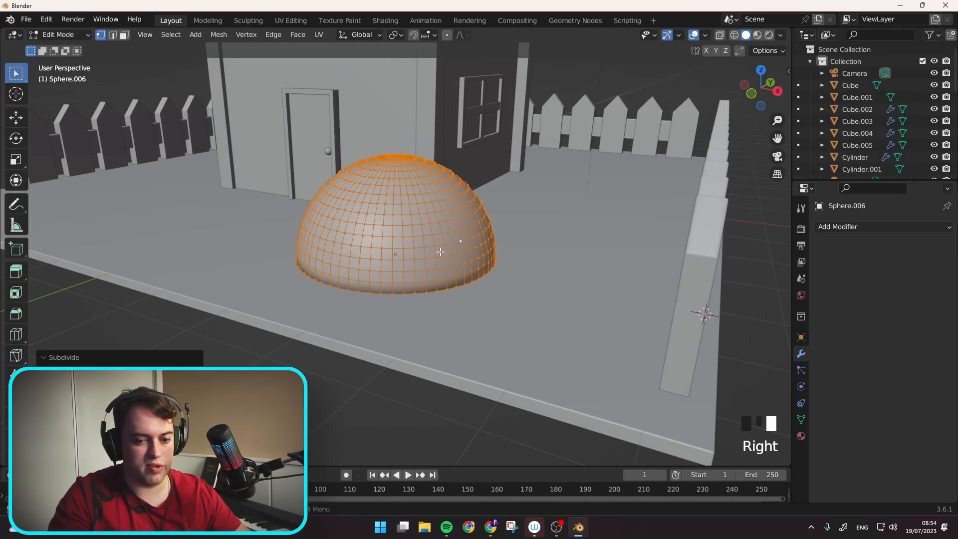
middle_click_drag(394, 210, 435, 296)
key("Tab")
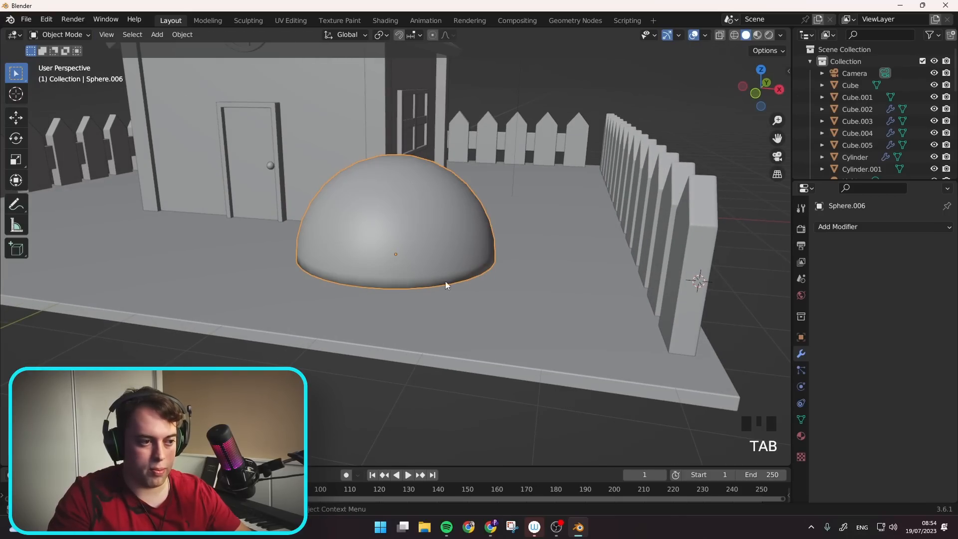
middle_click_drag(381, 283, 355, 289)
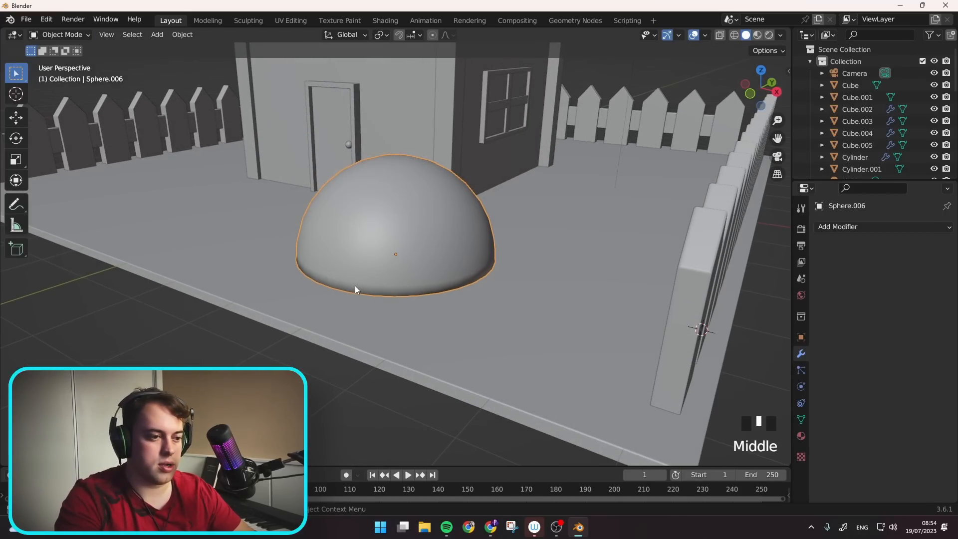
key("KP_1")
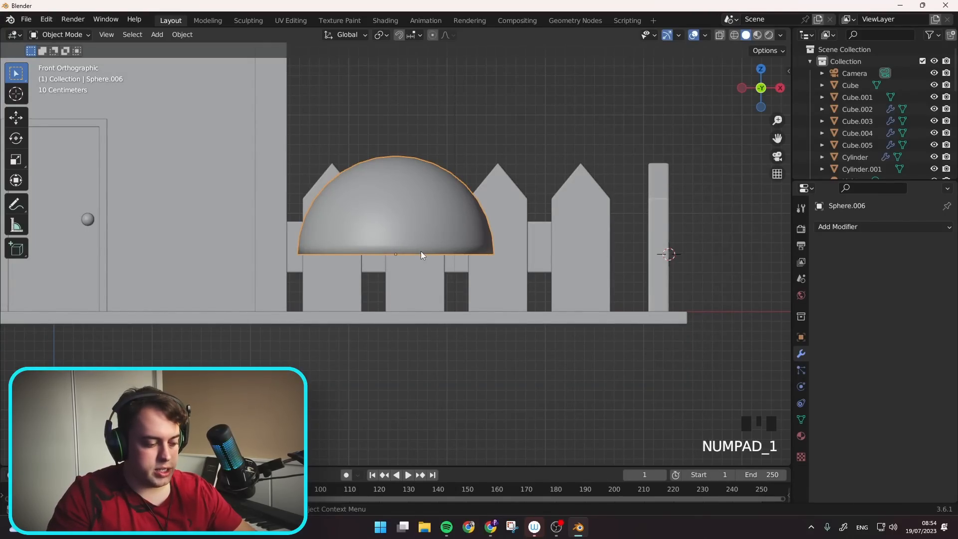
- Move the hemisphere down onto the ground plane in the front yard, beside the house
key("g")
left_click(466, 264)
middle_click_drag(466, 265, 386, 302)
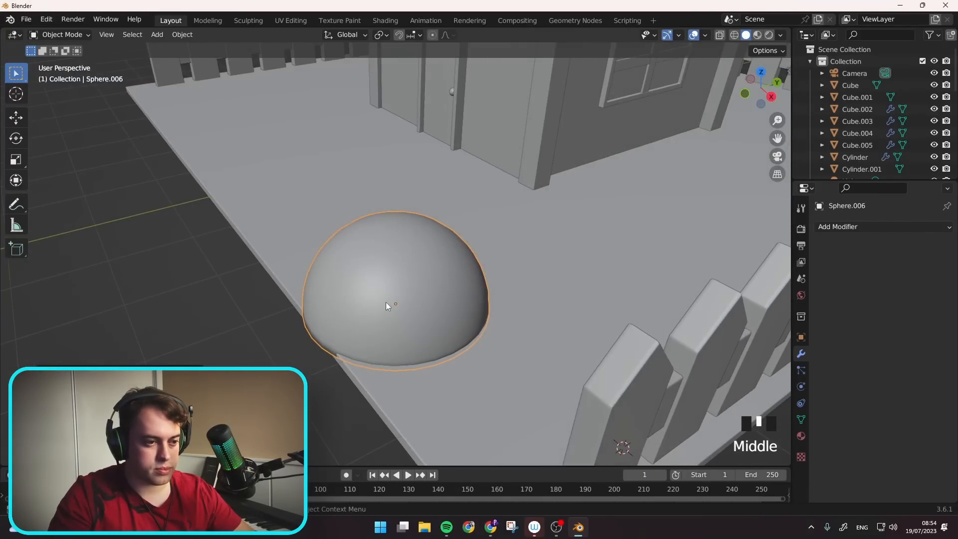
scroll(387, 302, "down", 2)
key("g")
left_click(477, 261)
middle_click_drag(477, 261, 520, 255)
- Duplicate the hemisphere and place the copy next to the original, moving it only within the ground's XY plane
key("shift+d")
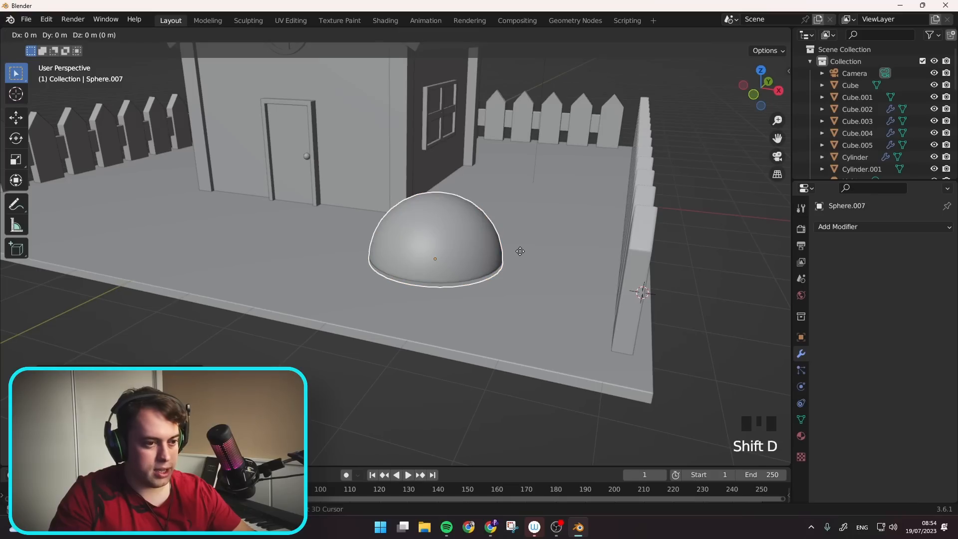
key("shift+z")
key("shift+z")
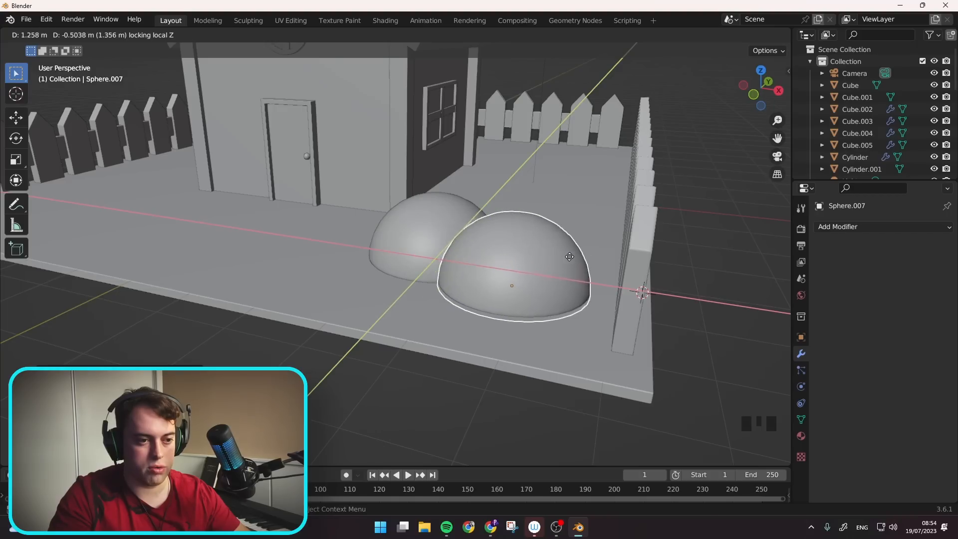
left_click(599, 260)
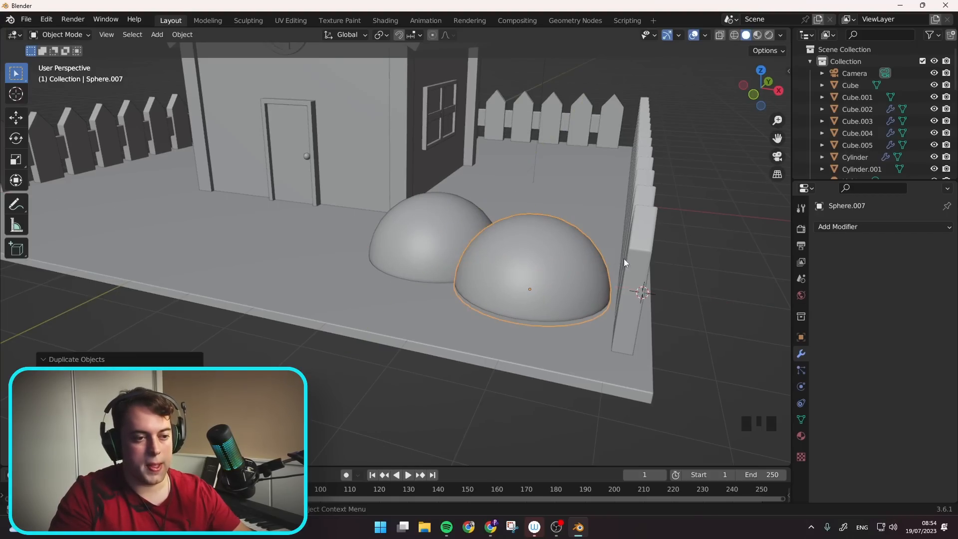
- Scale the copied hemisphere down to about half size and position it against the larger one in top view
key("s")
left_click(603, 256)
key("KP_7")
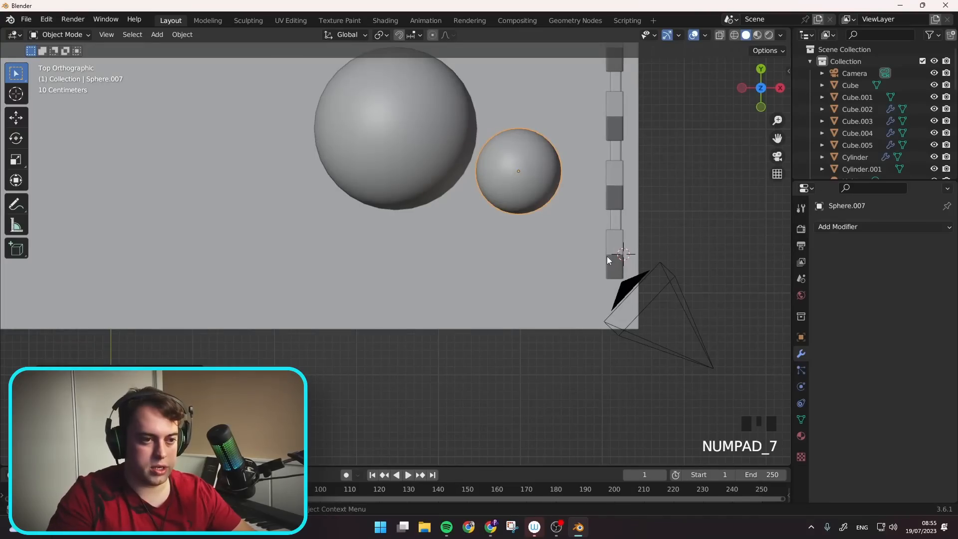
key("g")
left_click(588, 239)
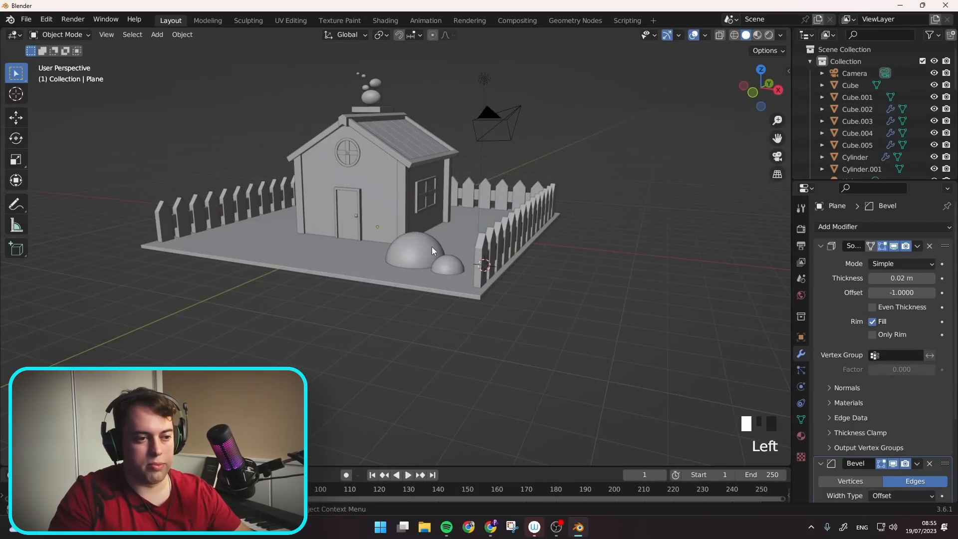
- Select both hemispheres and scale the pair down slightly
left_click(432, 247)
left_click(448, 268, "shift")
key("s")
left_click(494, 251)
- Make a linked duplicate of the hemisphere pair on the opposite side of the front yard and rotate it about Z
middle_click_drag(494, 252, 386, 274)
middle_click_drag(450, 250, 697, 199, "shift")
key("alt+d")
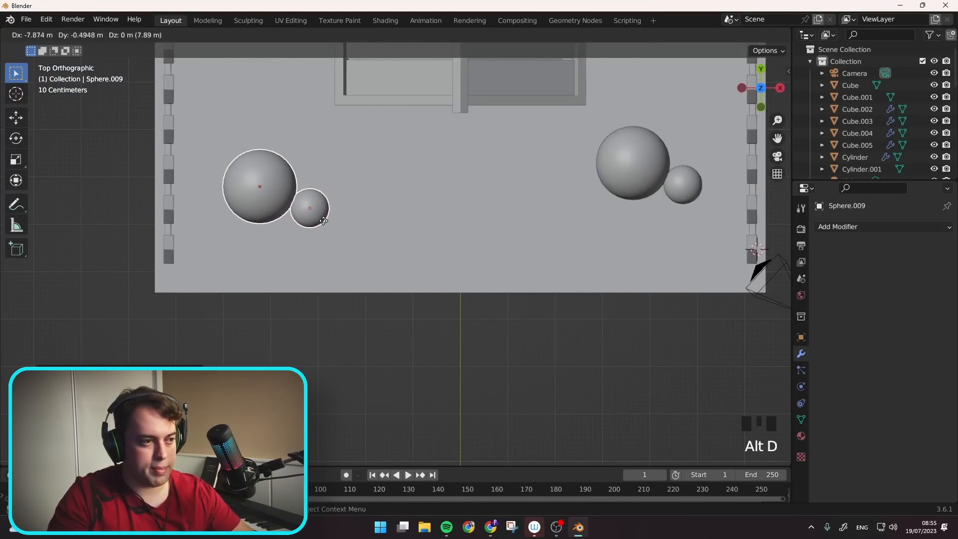
left_click(311, 211)
key("r")
key("z")
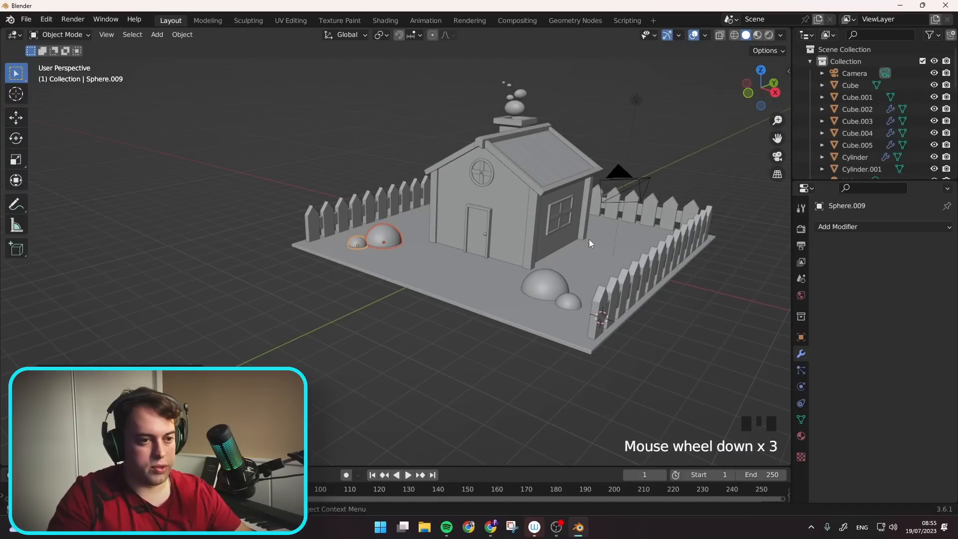
middle_click_drag(583, 238, 562, 262, "shift")
- Duplicate the ground plane and raise the copy about 0.08 m above the original
left_click(446, 300)
scroll(346, 328, "down", 1)
middle_click_drag(346, 328, 331, 322)
left_click(384, 308)
key("shift+d")
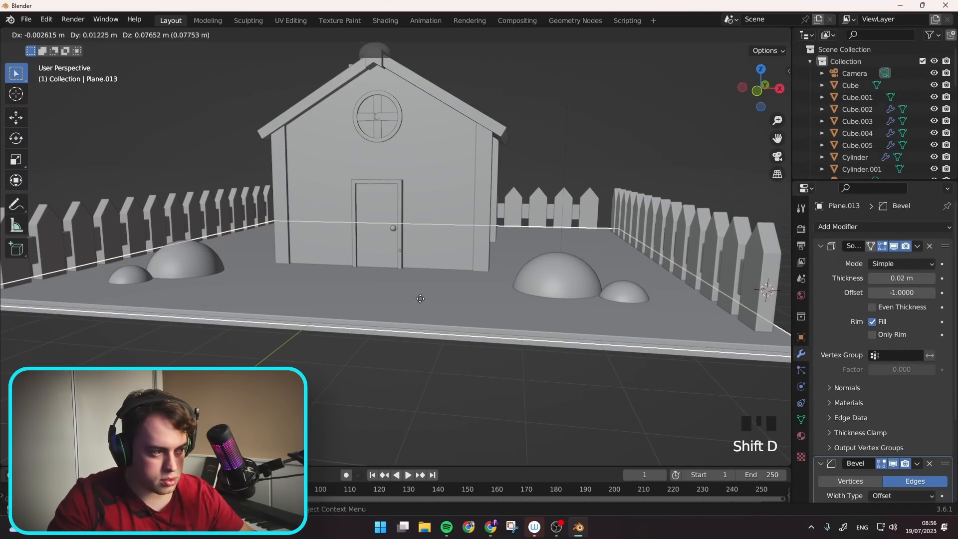
left_click(420, 298)
key("s")
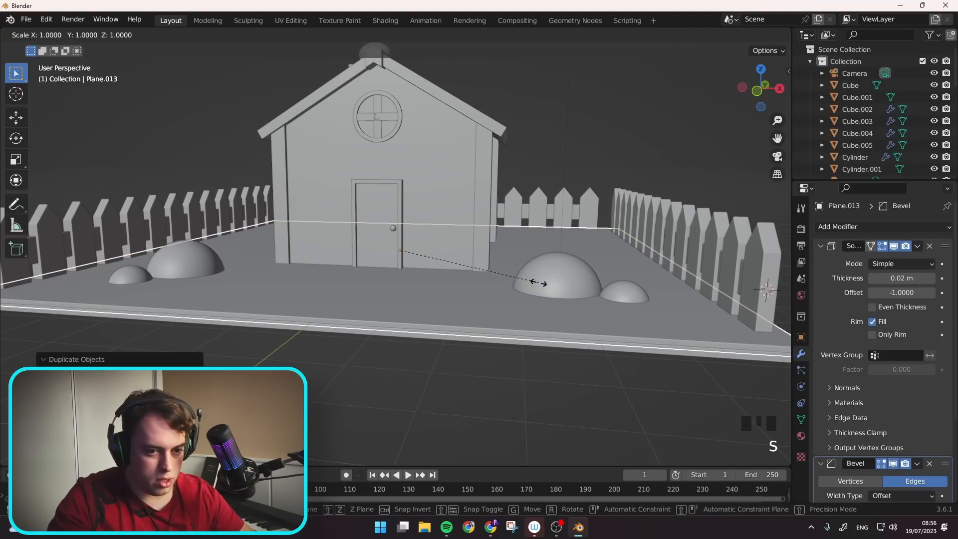
right_click(538, 283)
- Add a front-to-back loop cut through the middle of the raised plane and bevel it into a path-wide strip before the door
middle_click_drag(366, 256, 377, 259)
key("ctrl+r")
key("Tab")
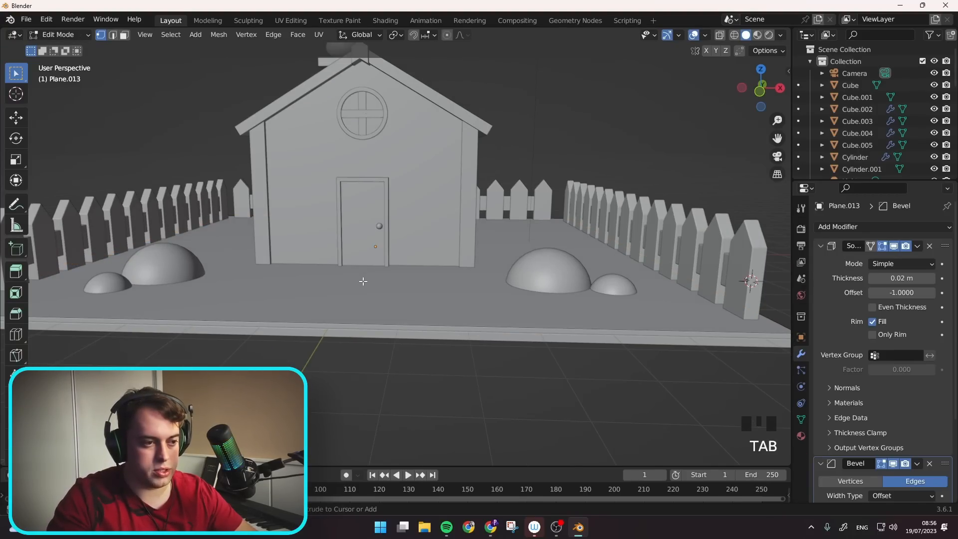
key("ctrl+r")
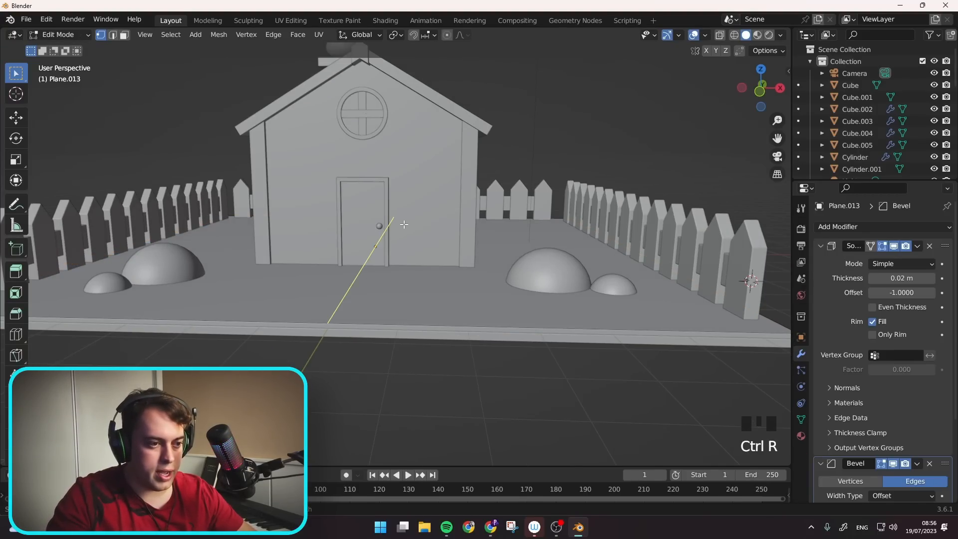
left_click(397, 227)
left_click(394, 229)
key("ctrl+b")
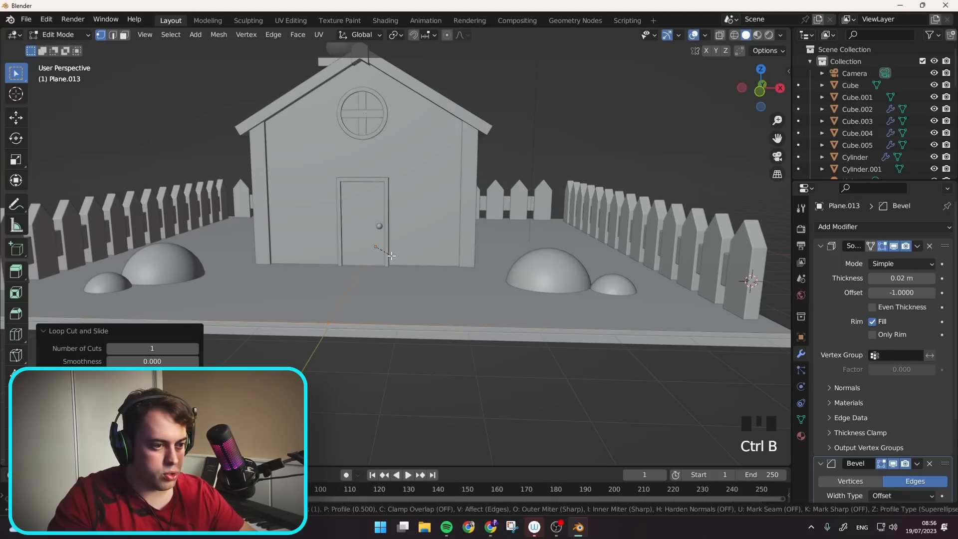
left_click(423, 256)
middle_click_drag(473, 303, 459, 301)
key("Tab")
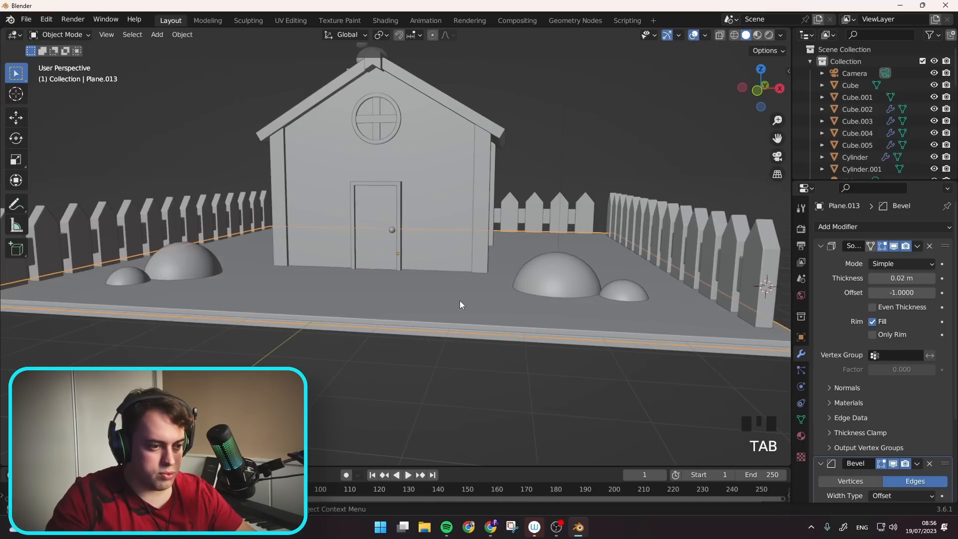
key("Tab")
key("Tab")
- Try to extrude the path strip's face downward on the raised plane
left_click(396, 310)
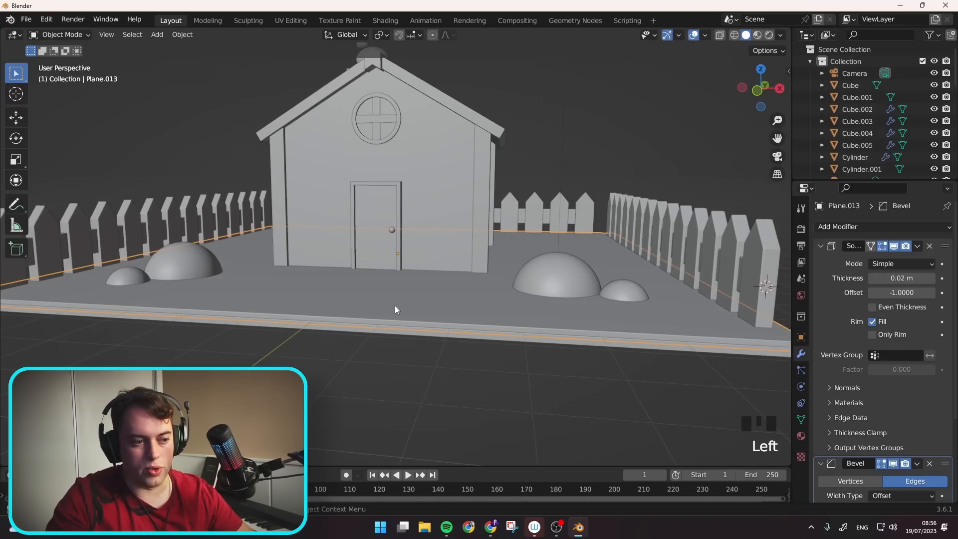
left_click(822, 247)
left_click(821, 262)
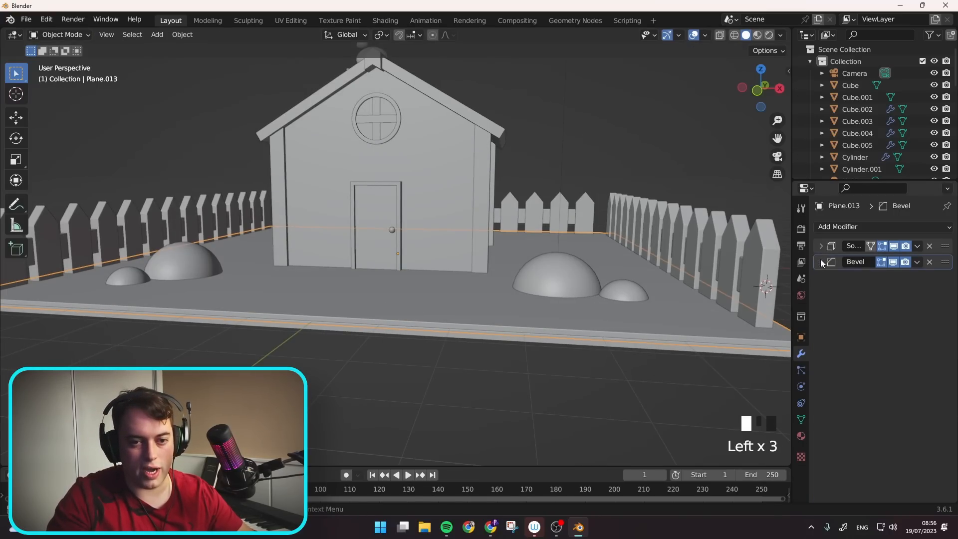
key("Tab")
left_click(349, 301)
left_click(349, 300)
key("3")
left_click(349, 300)
key("e")
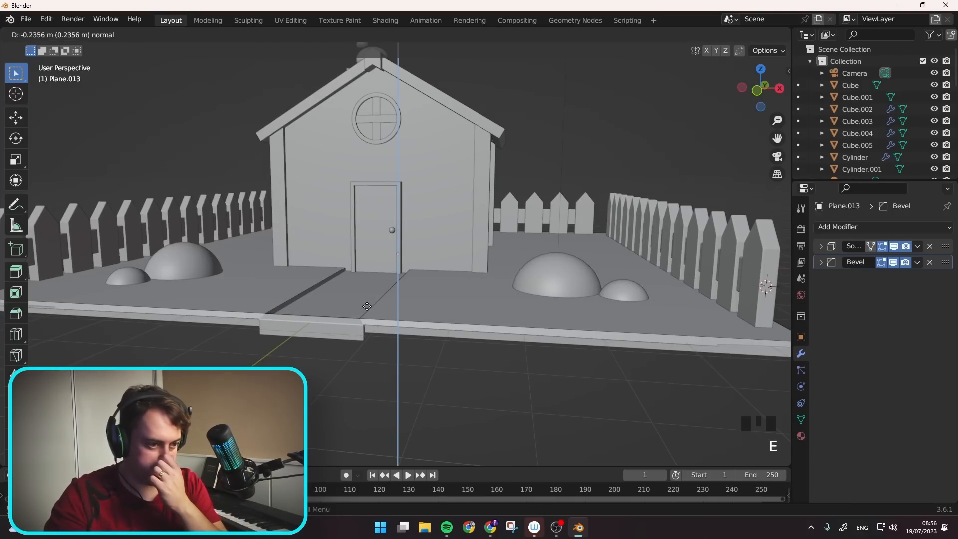
right_click(369, 306)
key("ctrl+z")
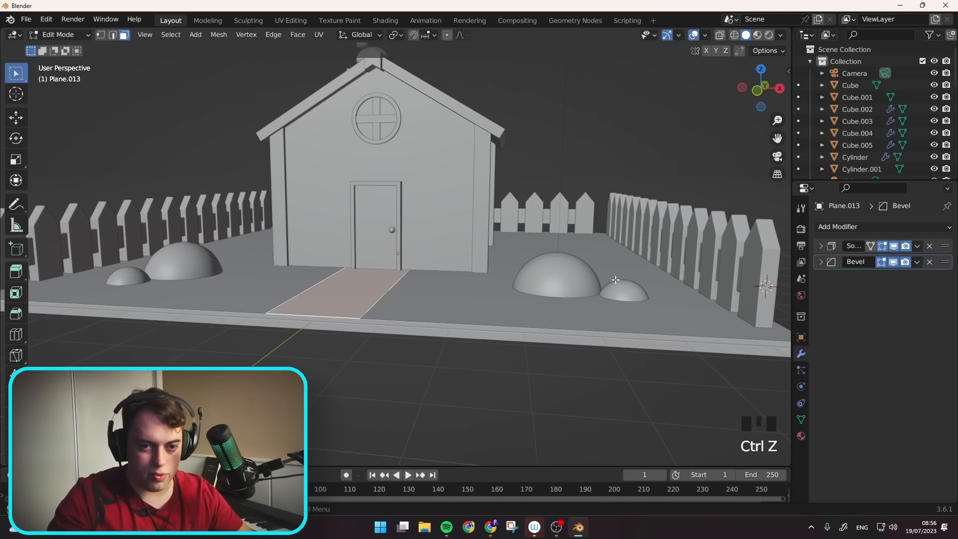
- Apply the Solidify modifier on the raised ground plane
left_click(821, 246)
key("Tab")
left_click(917, 246)
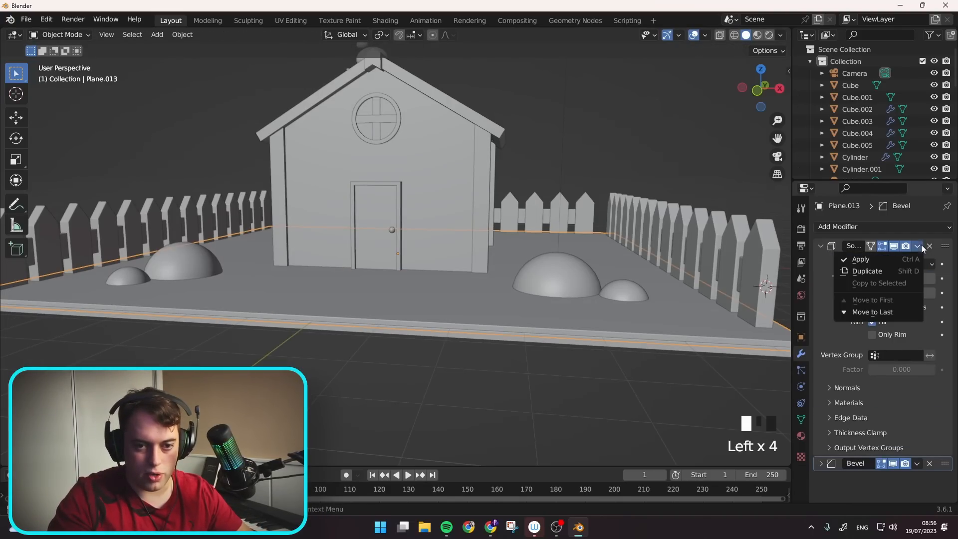
left_click(861, 259)
- Select the whole path strip of the raised slab in wireframe and delete its faces to open a gap to the door
key("Tab")
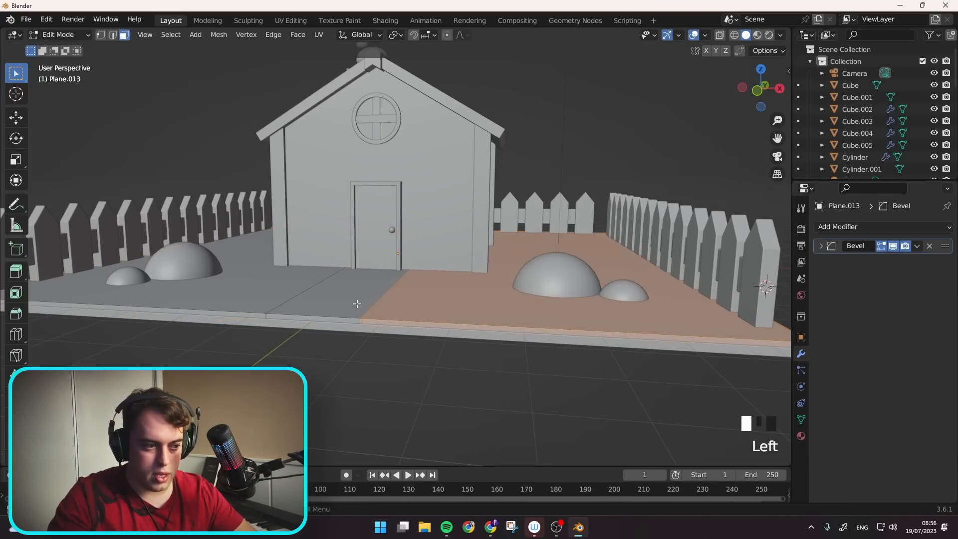
left_click(357, 304)
middle_click_drag(373, 329, 340, 268)
scroll(397, 325, "up", 2)
key("KP_1")
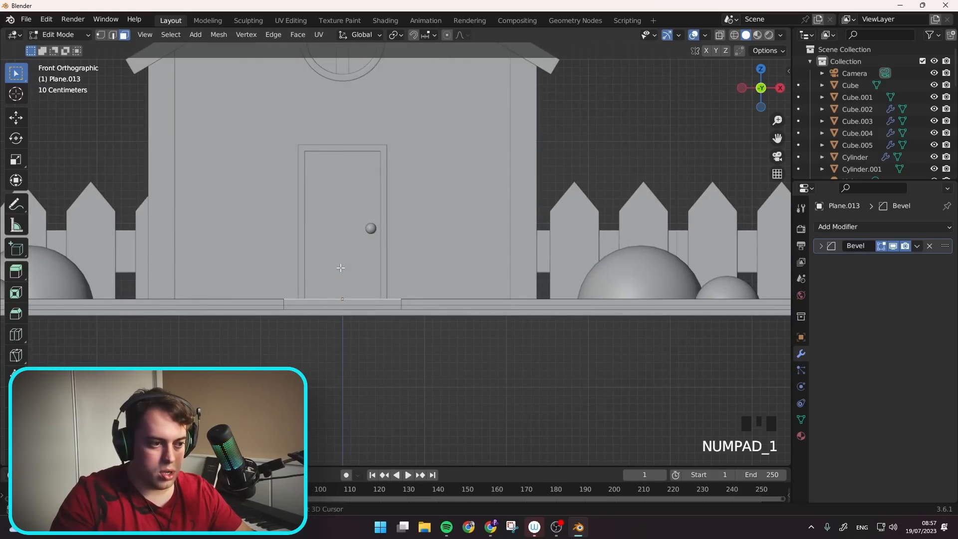
key("shift+z")
key("1")
left_click_drag(313, 237, 368, 391)
left_click_drag(307, 232, 360, 390)
middle_click_drag(347, 344, 355, 355)
key("Delete")
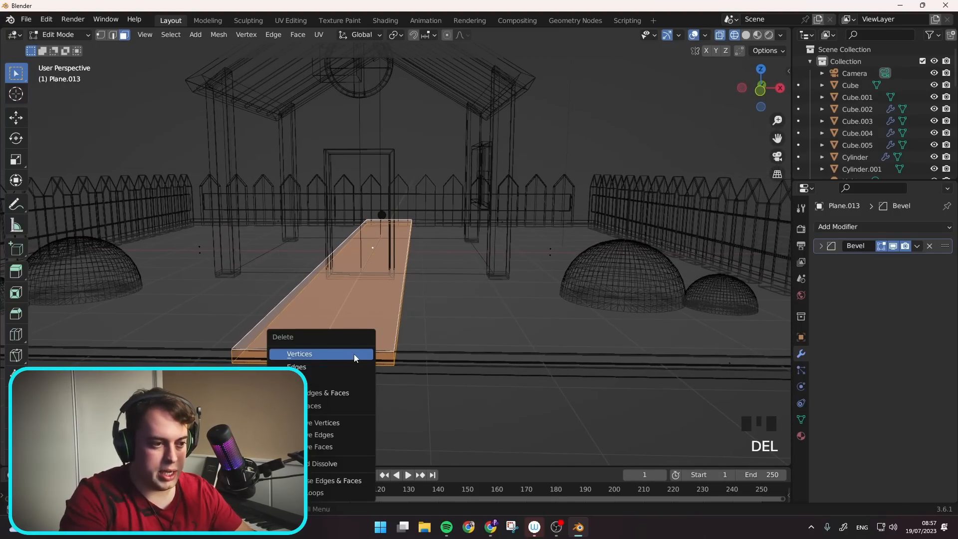
left_click(349, 381)
key("Tab")
key("shift+z")
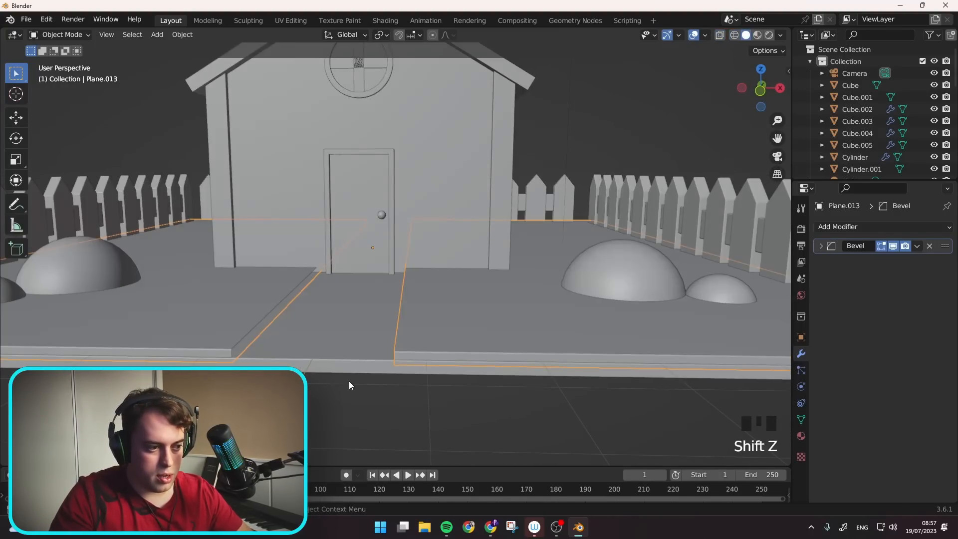
- Isolate the raised slab in local view and fill the open path-side edge loop of its left half with a face
middle_click_drag(349, 381, 287, 355)
left_click(235, 329)
middle_click_drag(235, 330, 321, 333)
left_click(322, 333)
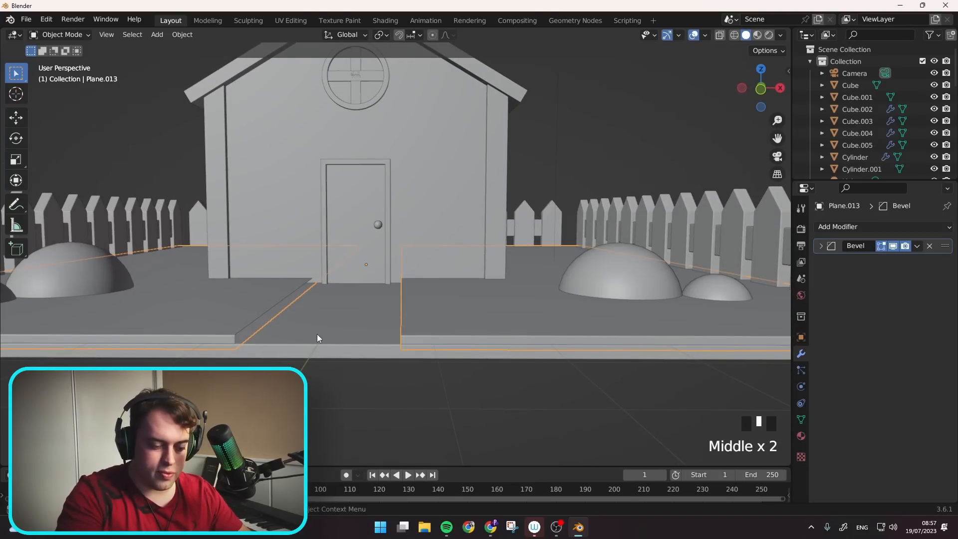
key("KP_Divide")
middle_click_drag(417, 263, 379, 253)
scroll(313, 262, "up", 4)
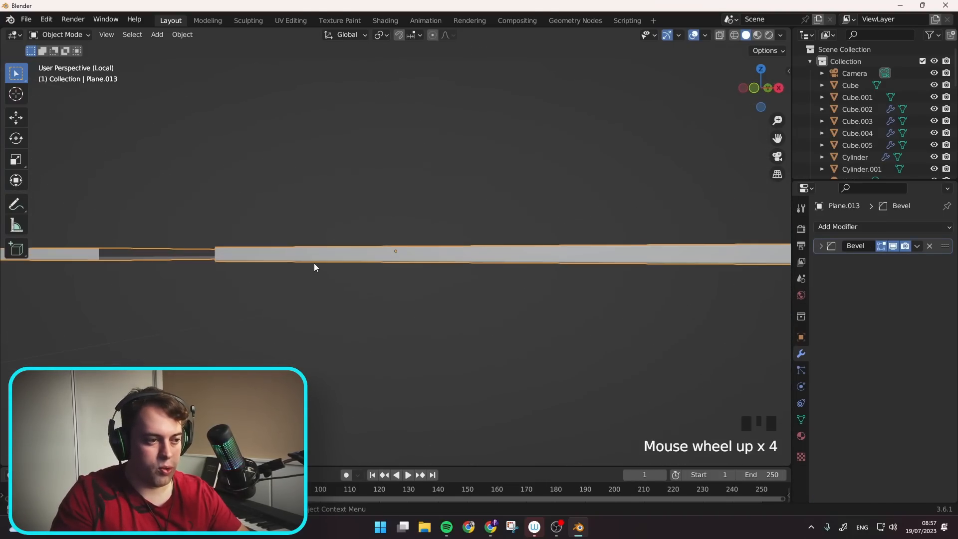
middle_click_drag(313, 263, 338, 264)
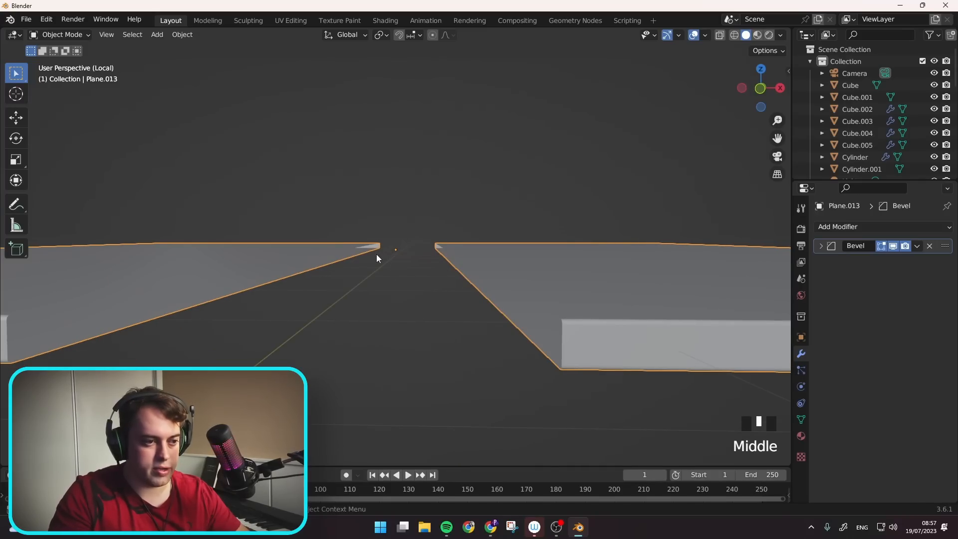
key("Tab")
left_click(391, 240)
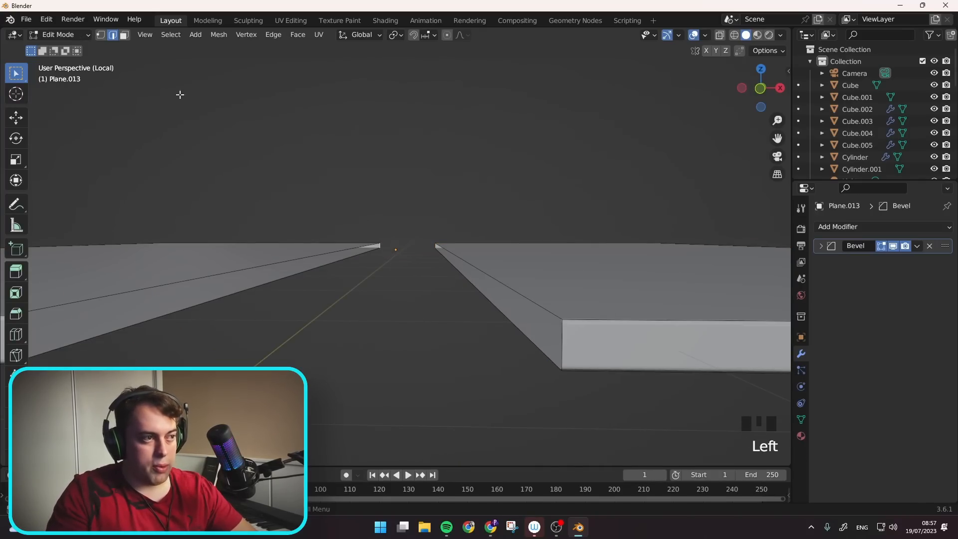
left_click(362, 257, "alt")
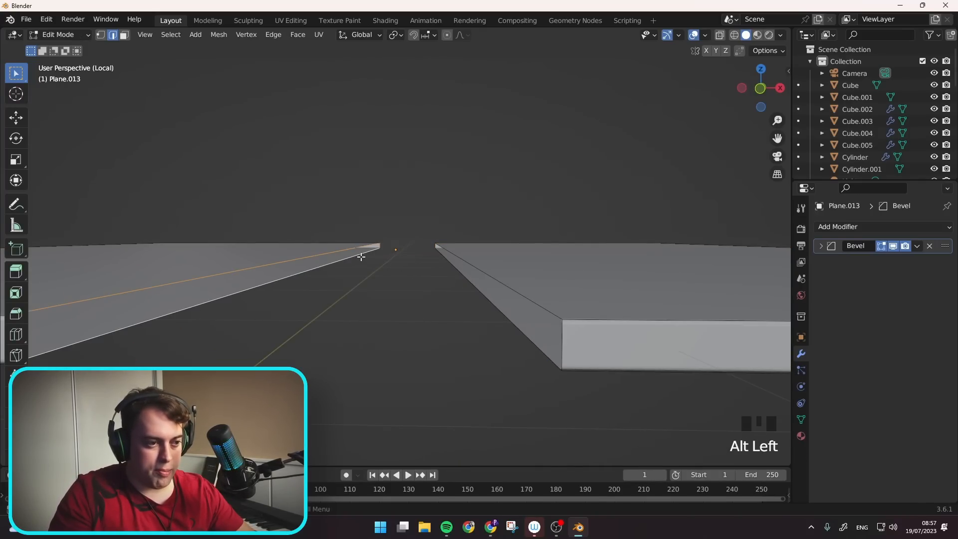
key("f")
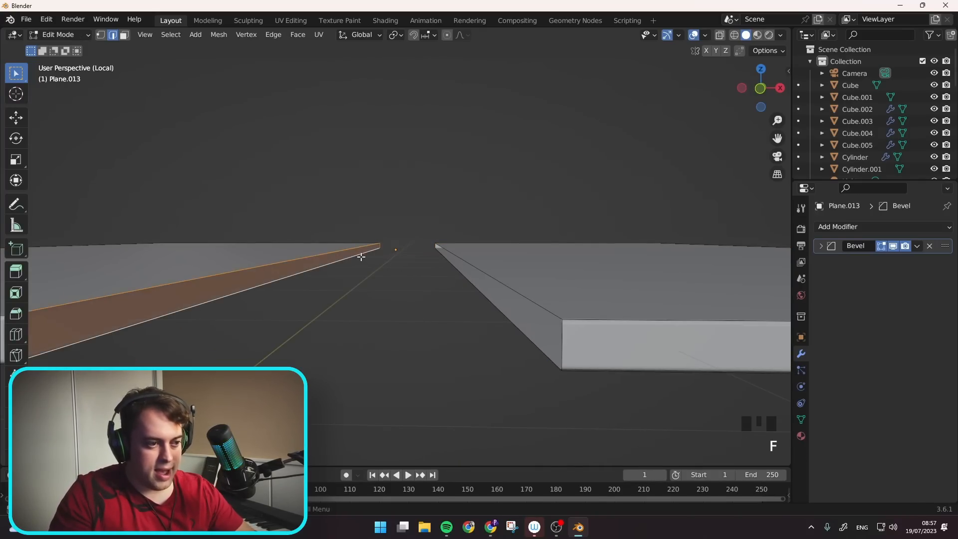
- Fill the open path-side edge loop of the slab's right half with a face and return to the full scene
left_click(466, 274)
left_click(474, 265, "alt")
key("f")
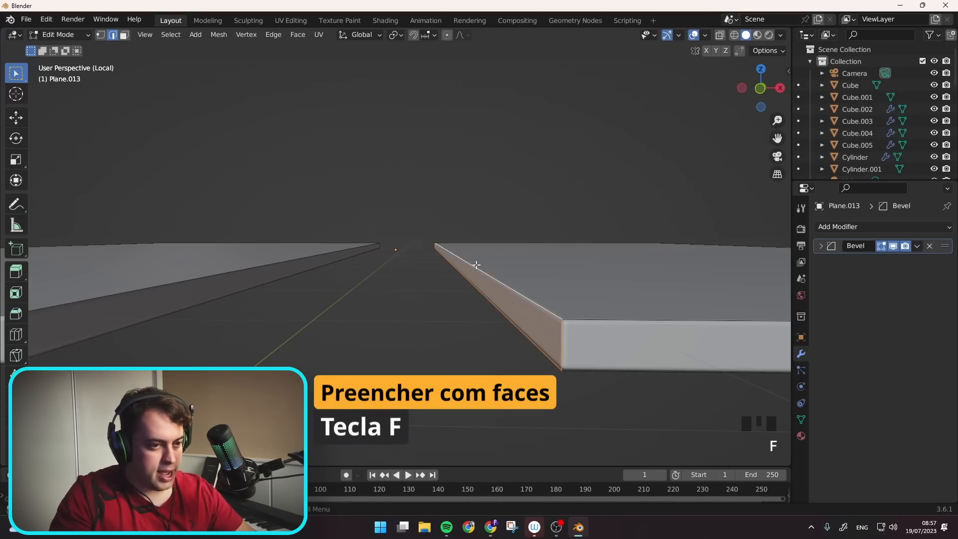
key("Tab")
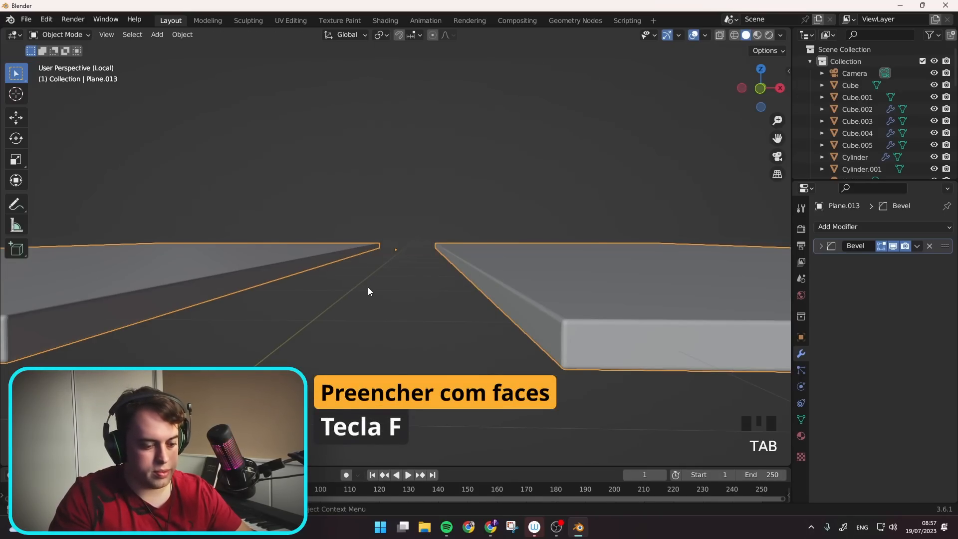
key("KP_Divide")
scroll(367, 302, "down", 2)
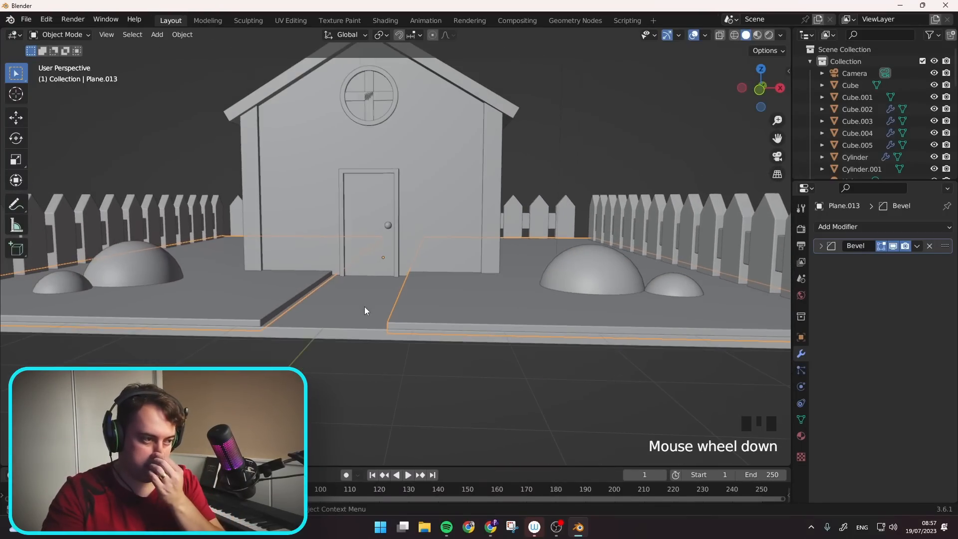
- Lower the split slab about 0.01 m along Z so it sits closer to the base ground plane
middle_click_drag(364, 306, 456, 308)
scroll(419, 298, "down", 2)
key("g")
key("z")
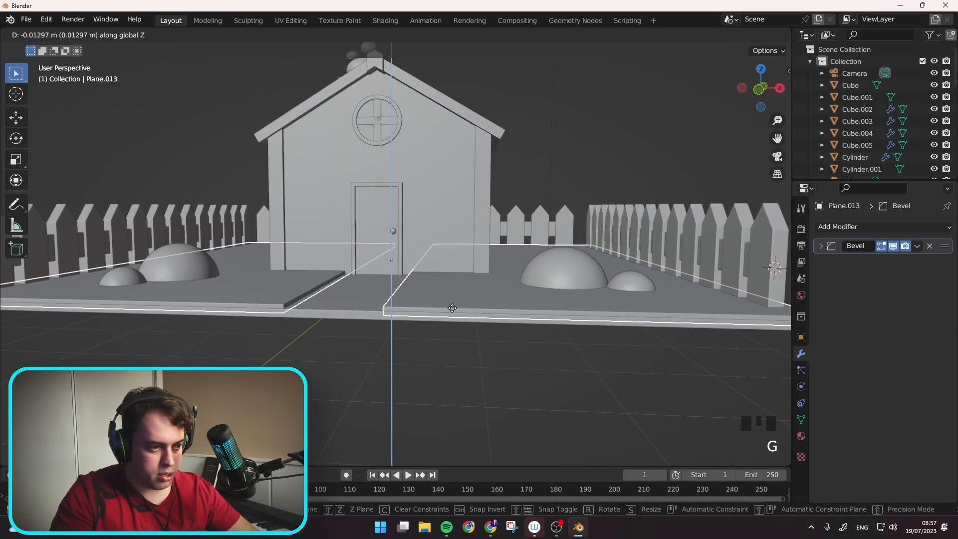
left_click(453, 309)
middle_click_drag(452, 309, 451, 338)
- Add a new 2 m mesh plane to the scene and show it from the top view
left_click(378, 272)
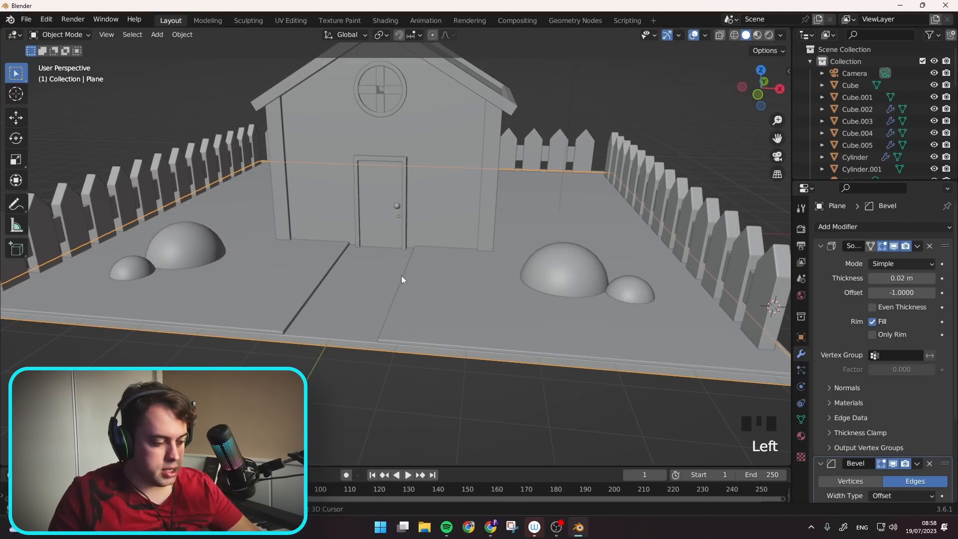
key("shift+a")
mouse_move(397, 271)
left_click(466, 272)
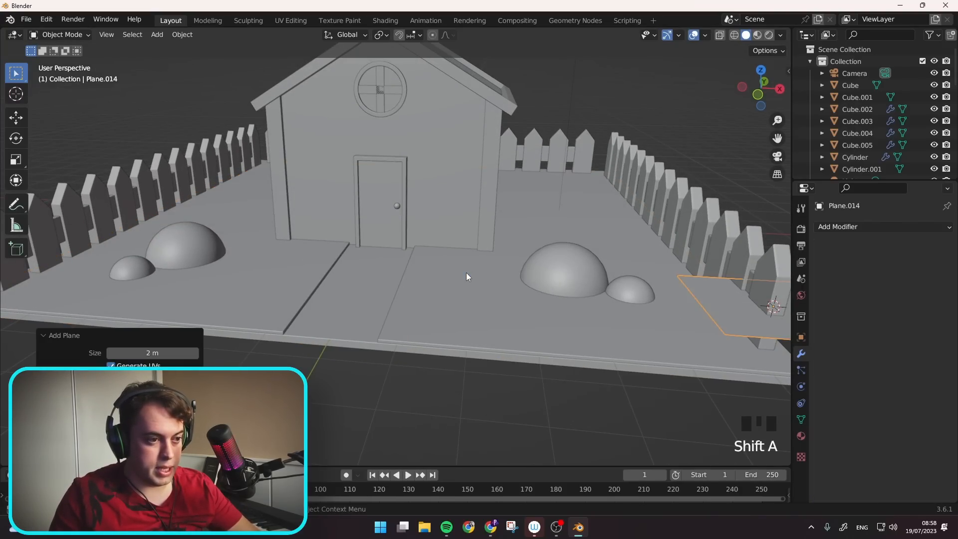
key("KP_7")
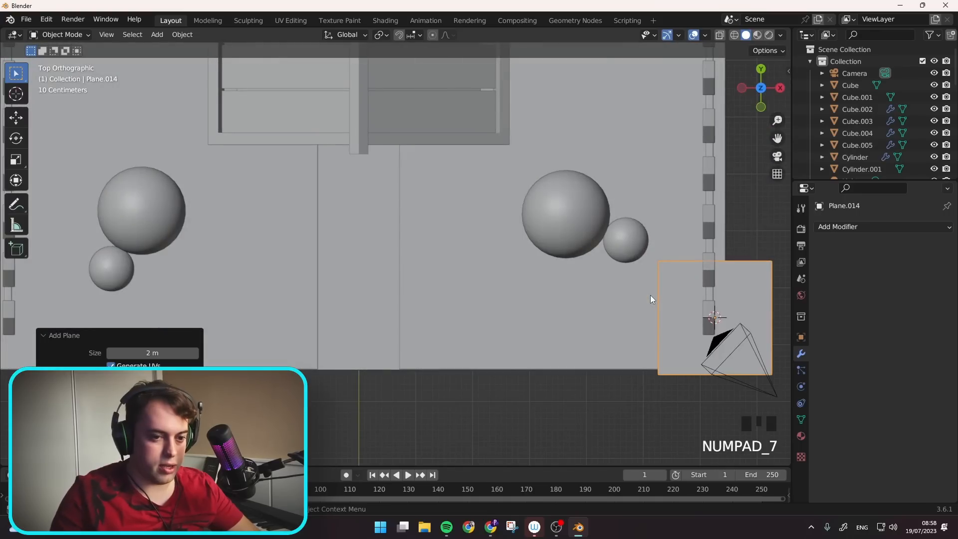
- Move the new plane onto the walkway in front of the door and scale it down to fit the path width
key("f")
key("g")
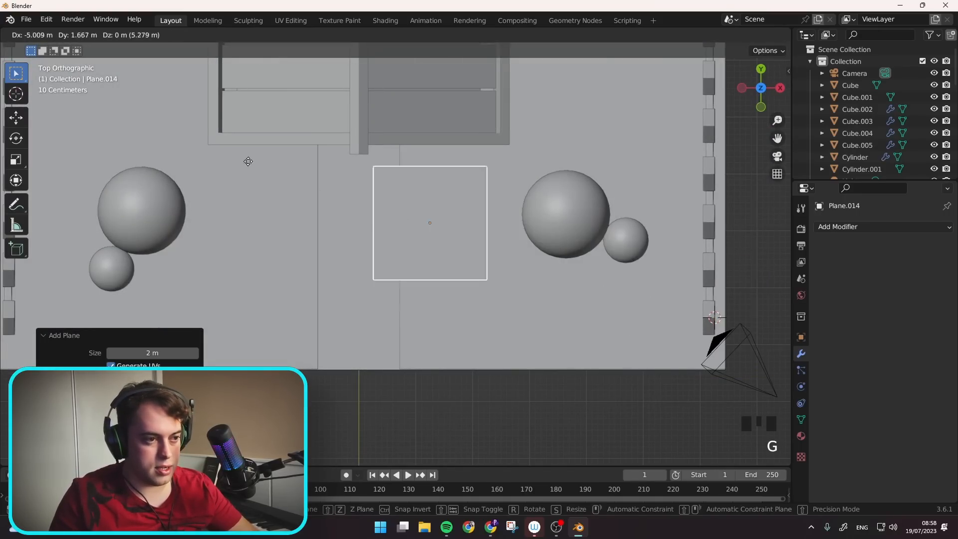
left_click(174, 130)
key("s")
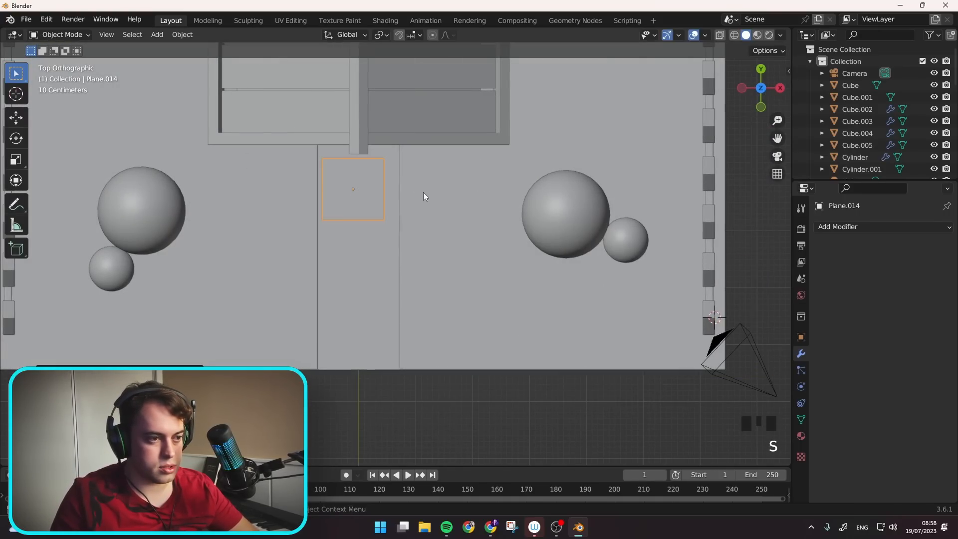
left_click(423, 193)
- Subdivide the walkway plane once into a two-by-two grid of faces
scroll(423, 192, "up", 1)
key("Tab")
key("Tab")
key("Tab")
key("Tab")
right_click(362, 158)
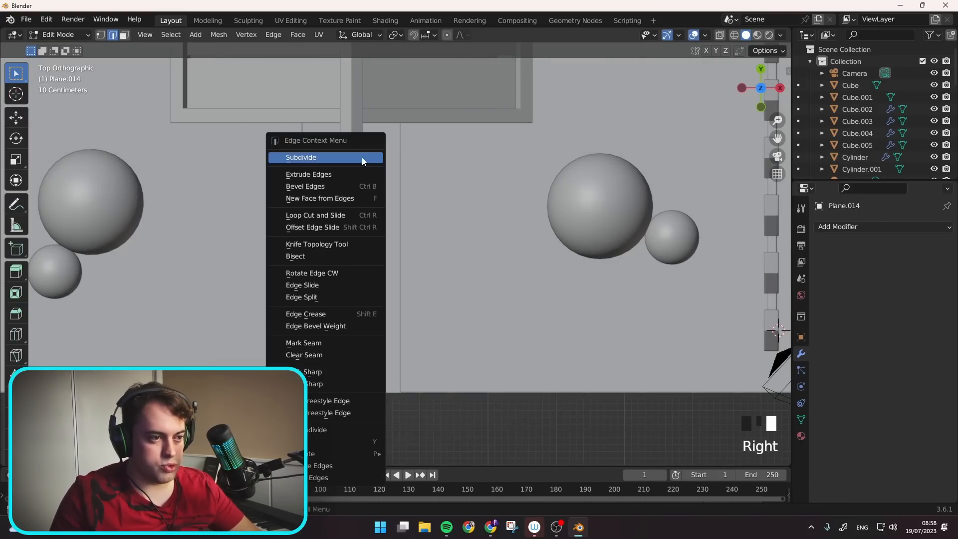
right_click(361, 158)
key("ctrl+z")
key("3")
left_click(368, 159)
right_click(367, 158)
right_click(363, 160)
key("Tab")
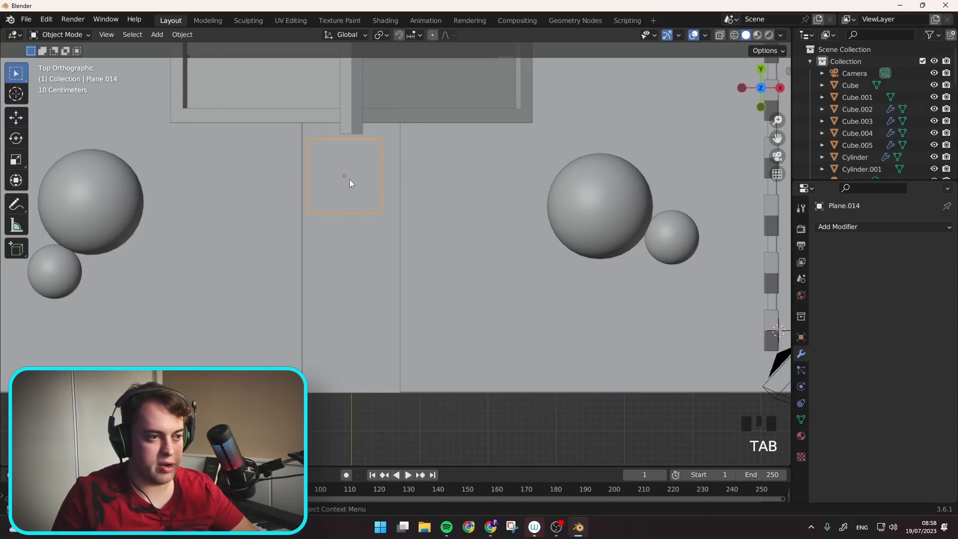
- Pull the plane's two right-hand corner vertices inward in top view to start an irregular stone outline
key("Tab")
key("1")
left_click(403, 138)
key("g")
left_click(399, 147)
left_click(382, 213)
key("g")
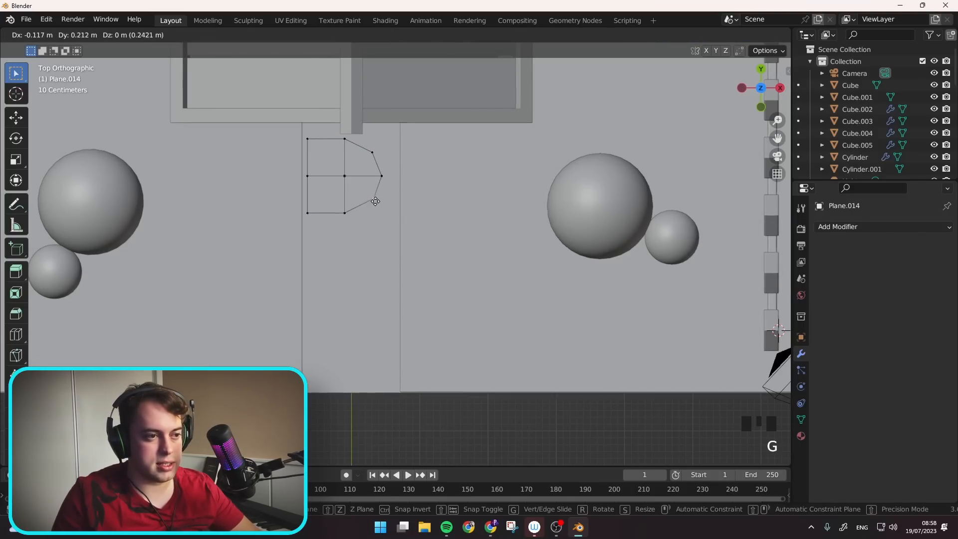
left_click(382, 196)
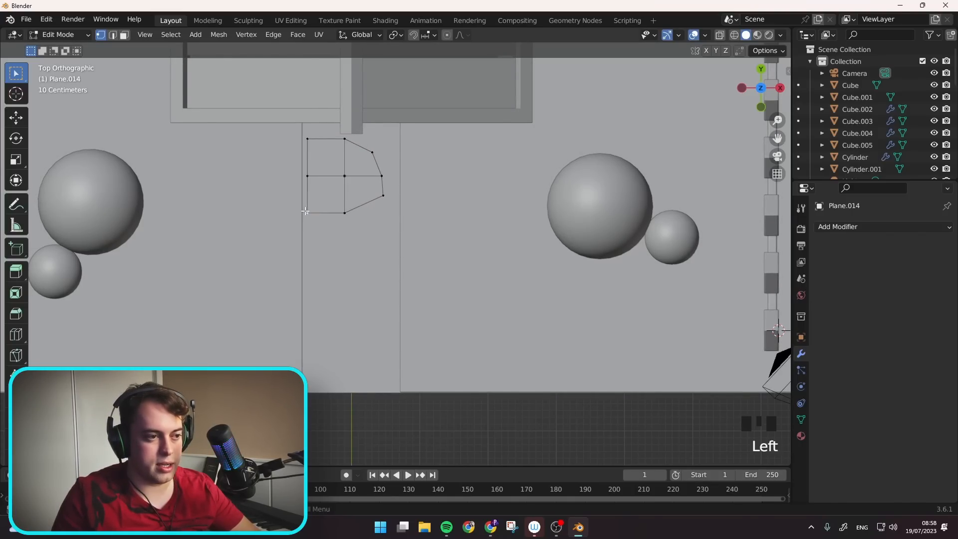
- Pull the plane's two left-hand corner vertices inward to complete the rounded stone outline, and leave mesh editing
key("g")
left_click(324, 204)
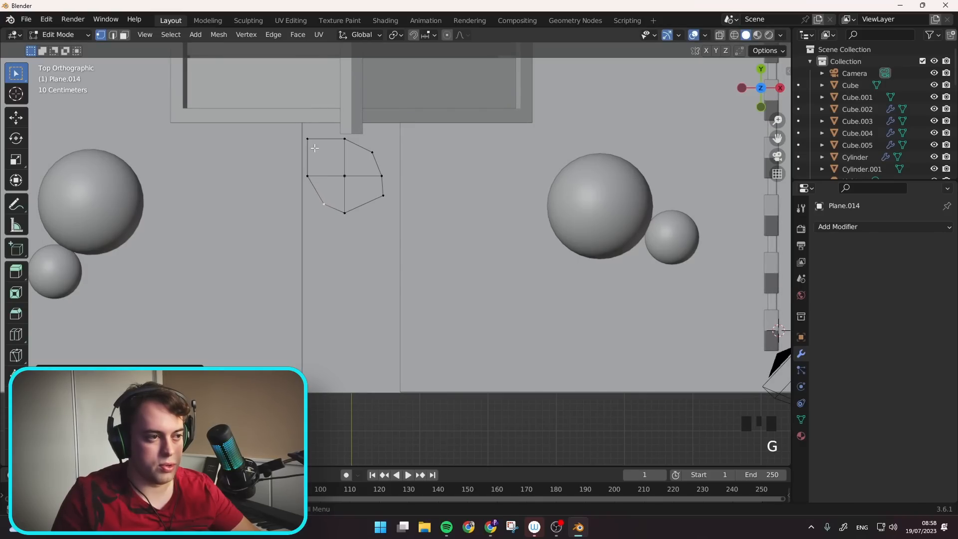
left_click(309, 140)
key("g")
left_click(327, 157)
middle_click_drag(327, 158, 405, 143)
key("Tab")
- Add a Solidify modifier to the stone with a thickness of 0.13 m
scroll(367, 247, "up", 3)
mouse_move(366, 247)
middle_mouse_down()
mouse_move(385, 256)
mouse_move(367, 253)
mouse_move(380, 250)
middle_mouse_up()
left_click(924, 227)
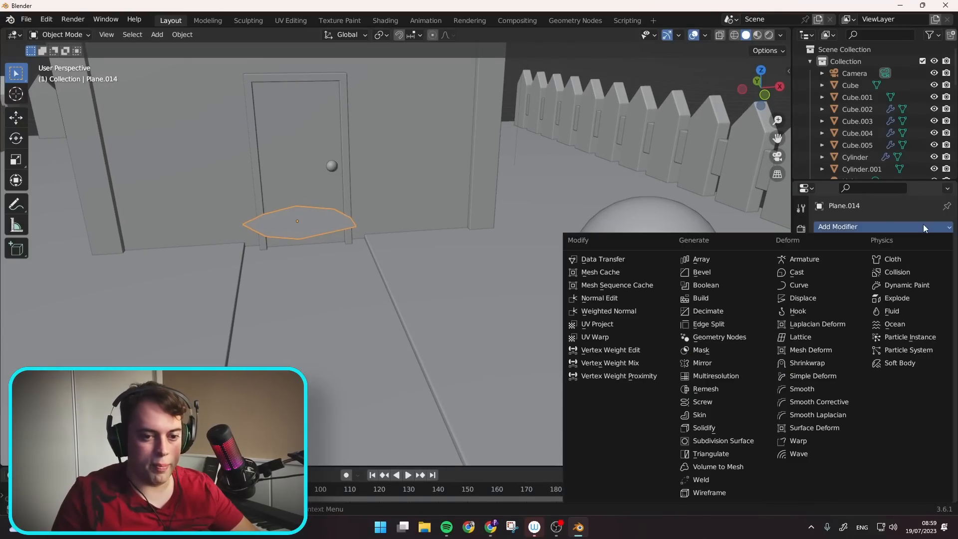
left_click(717, 426)
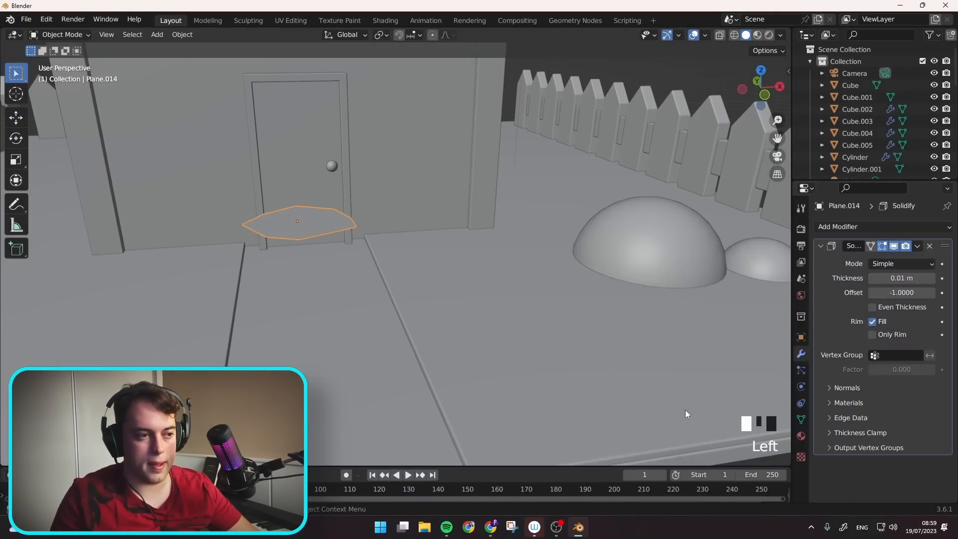
left_click_drag(896, 278, 908, 278)
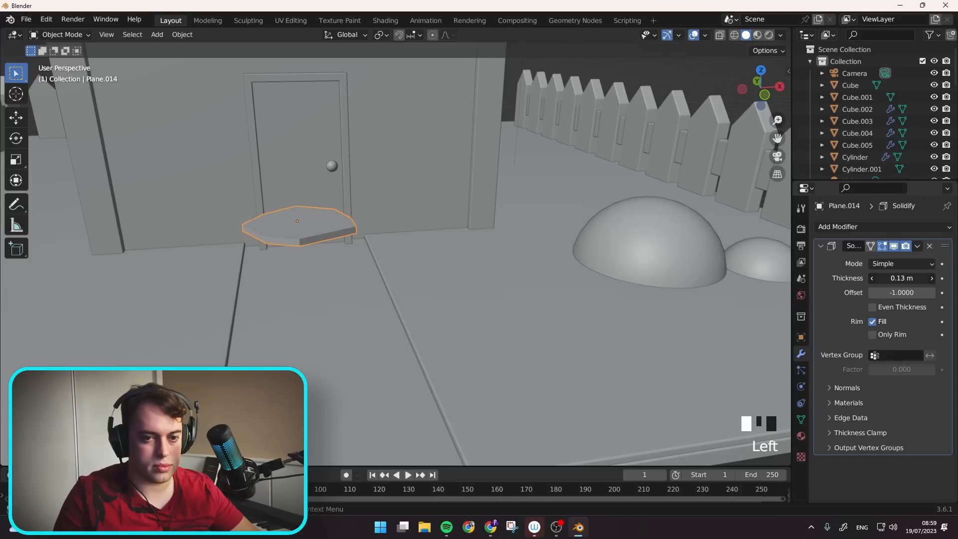
left_click(821, 246)
- Add a Bevel modifier to the stone with an amount of 0.01 m
left_click(834, 227)
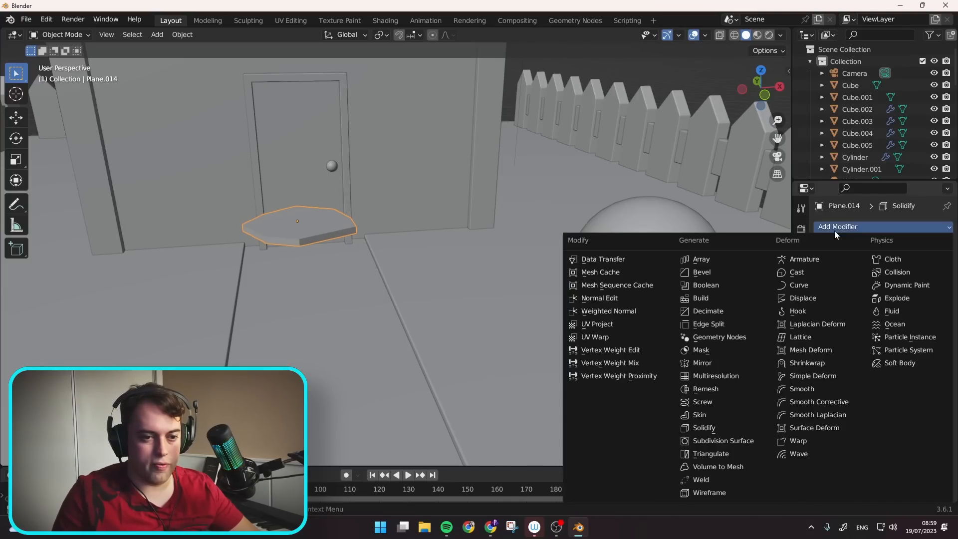
left_click(730, 274)
scroll(400, 227, "up", 3)
left_click(881, 306)
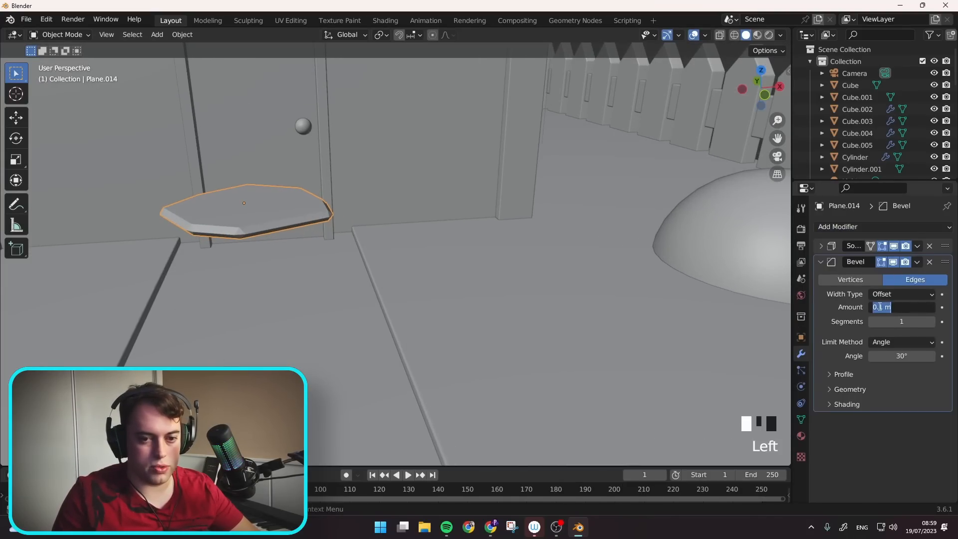
type("0")
key("Return")
- Lower the stone along the Z axis until it rests on the walkway
middle_click_drag(549, 259, 321, 179)
key("g")
key("z")
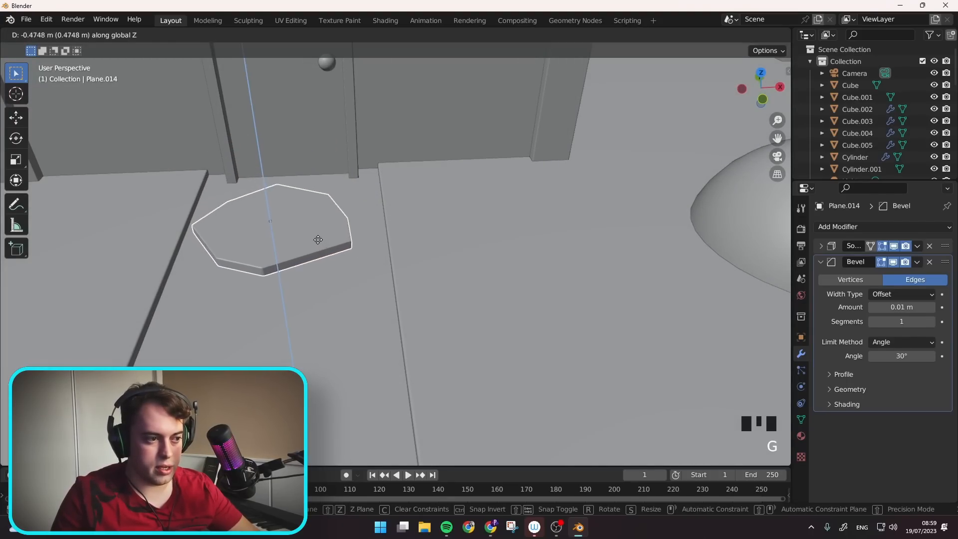
left_click(321, 246)
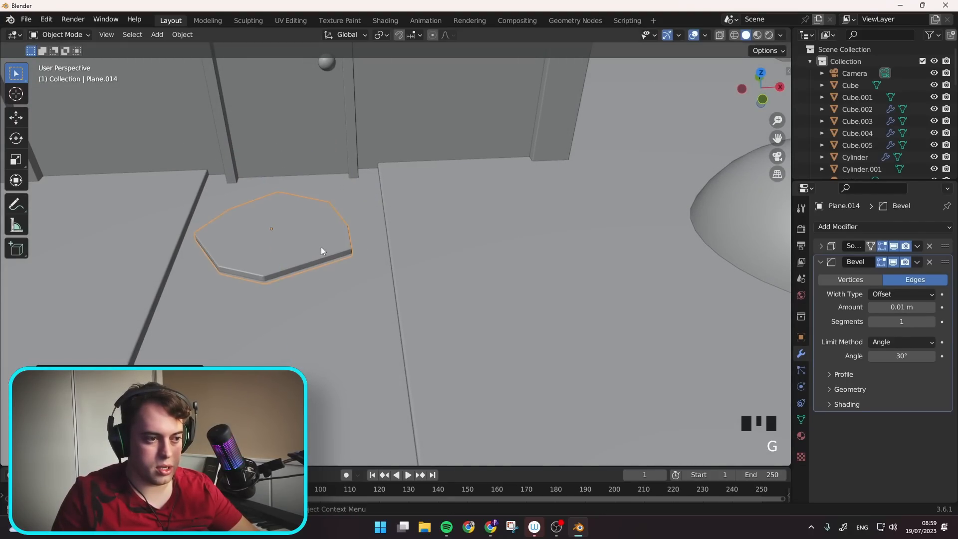
- Make a linked duplicate of the stone further down the walkway, scale it smaller and rotate it
scroll(338, 241, "down", 4)
key("KP_7")
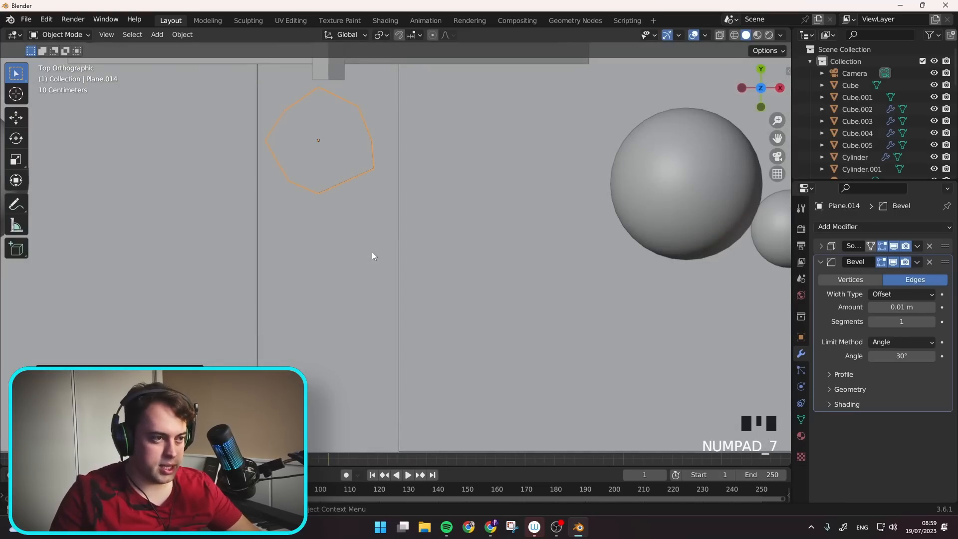
key("alt+d")
left_click(397, 344)
key("s")
left_click(470, 250)
key("r")
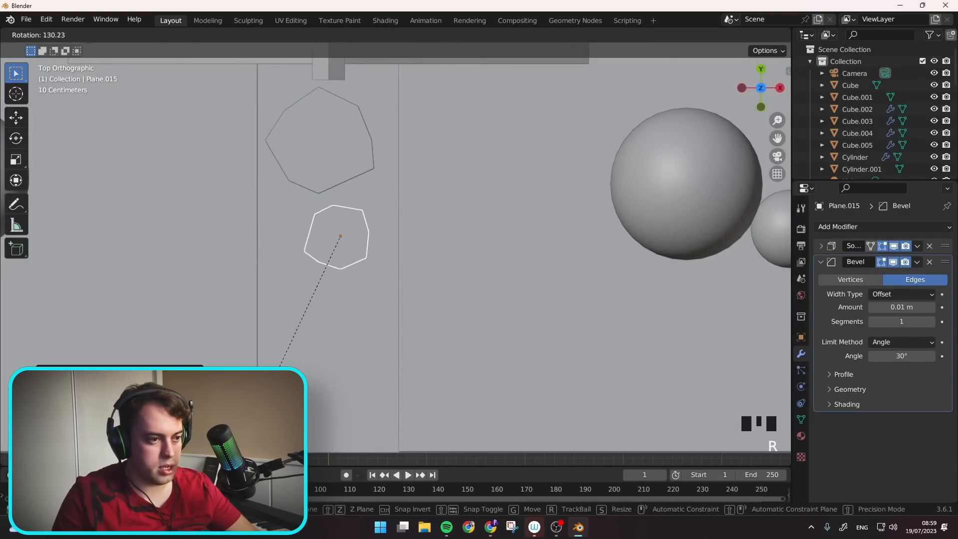
left_click(231, 350)
- Place a linked duplicate of the small stone on the left side of the walkway and rotate it slightly
key("alt+d")
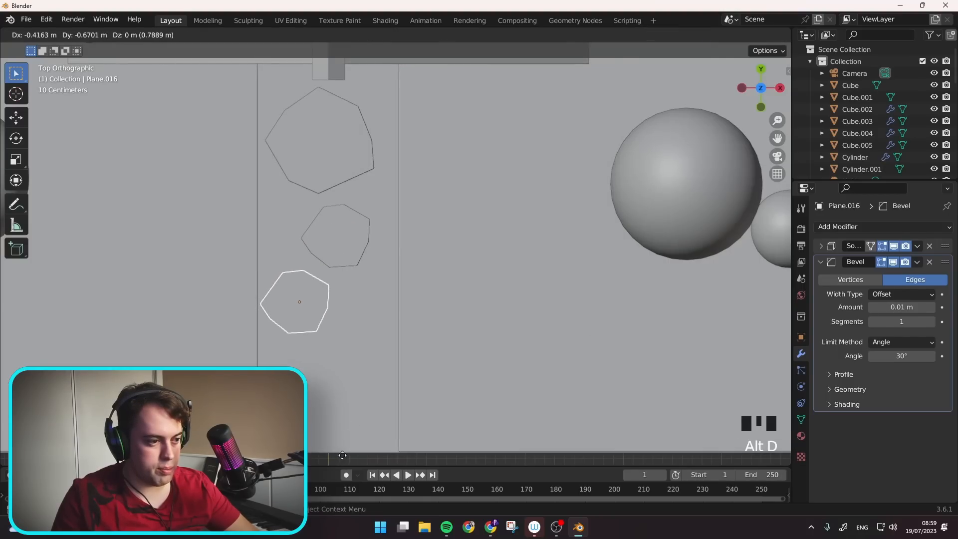
left_click(387, 380)
key("r")
left_click(334, 459)
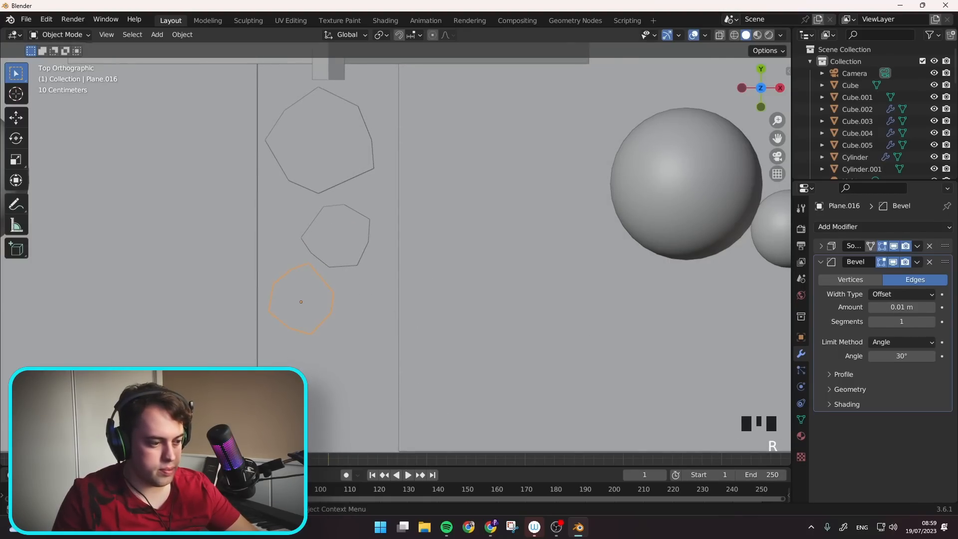
- Place a fourth stone as a linked duplicate on the right side of the walkway and rotate it
key("alt+d")
left_click(445, 64)
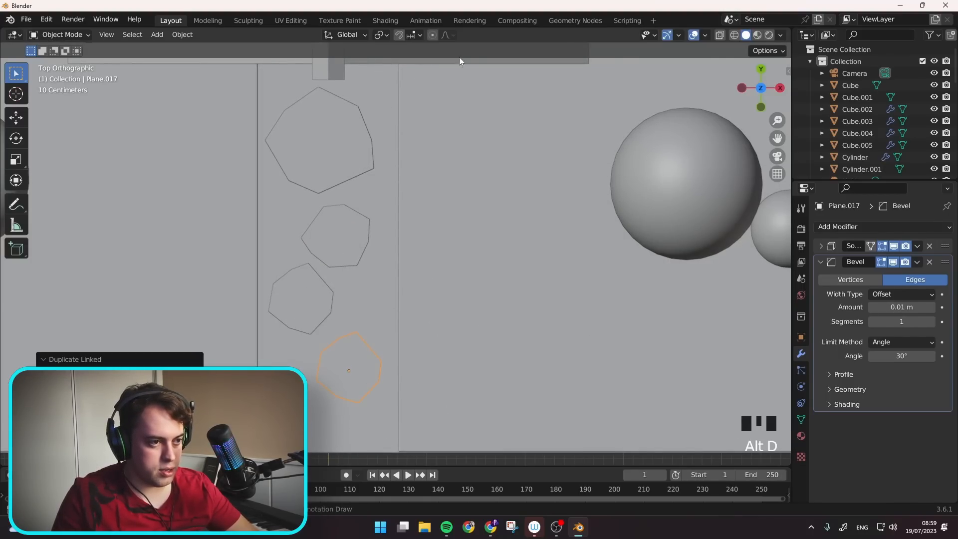
middle_click_drag(465, 286, 462, 243, "shift")
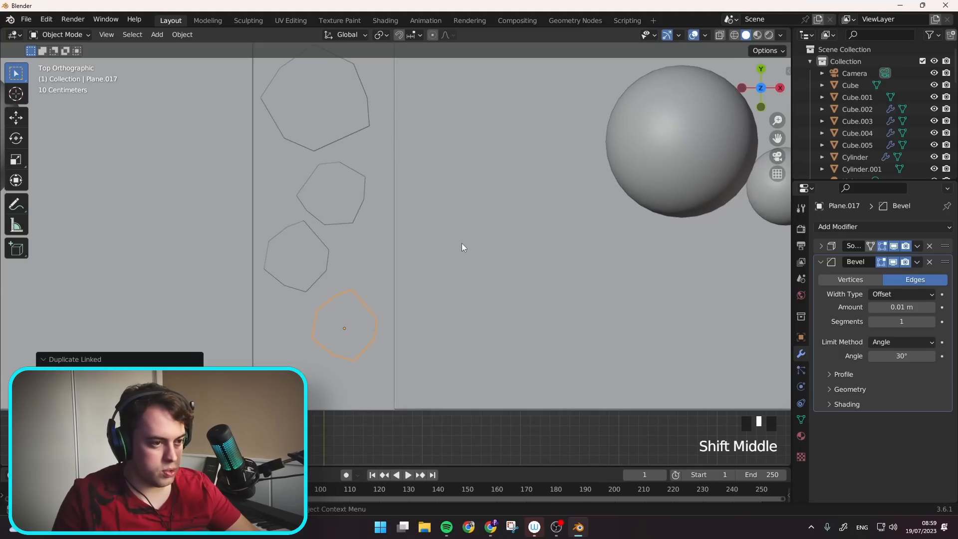
key("r")
left_click(492, 339)
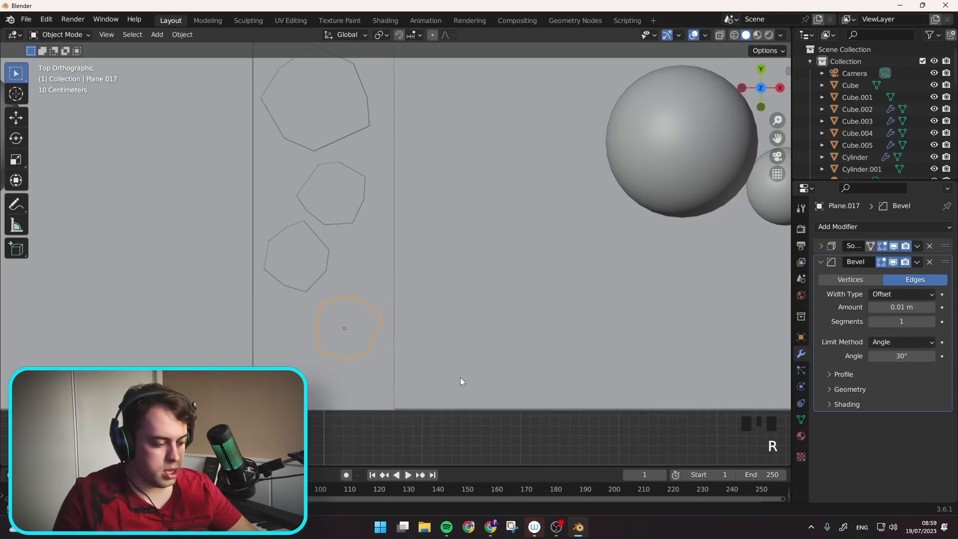
- Add a fifth linked stone at the front left end of the walkway and scale it down slightly
key("alt+d")
left_click(405, 407)
key("s")
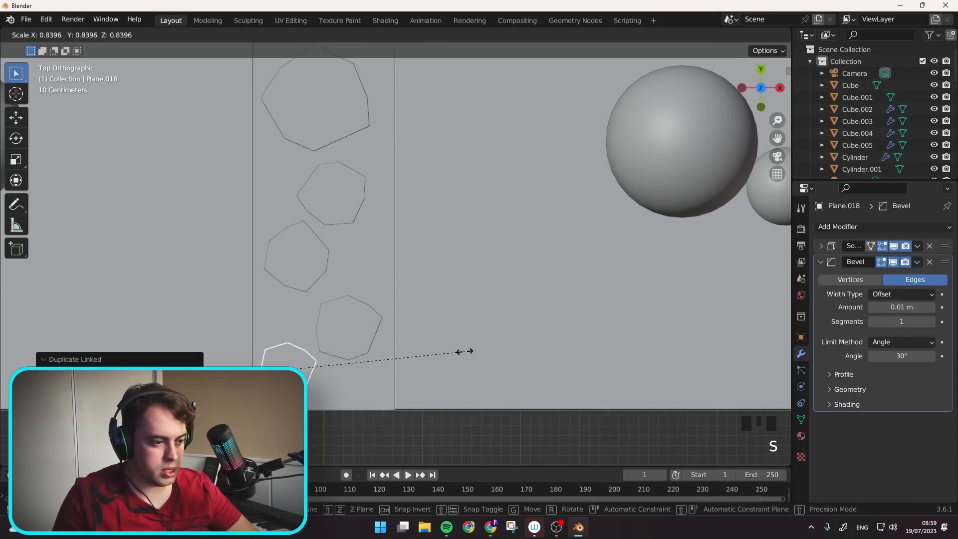
left_click(429, 357)
- Set the Solidify thickness of the ground base plane under the house to 0.04 m
scroll(418, 289, "down", 4)
middle_click_drag(429, 357, 381, 314)
left_click(345, 364)
middle_click_drag(346, 364, 389, 352)
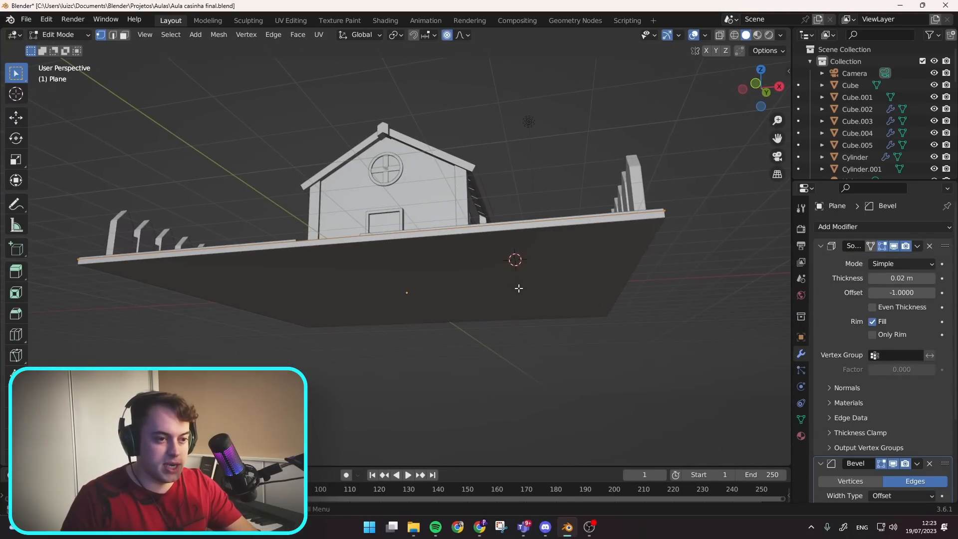
middle_click_drag(503, 295, 492, 319)
left_click_drag(898, 278, 911, 278)
middle_click_drag(494, 302, 492, 310)
key("Tab")
scroll(491, 310, "up", 4)
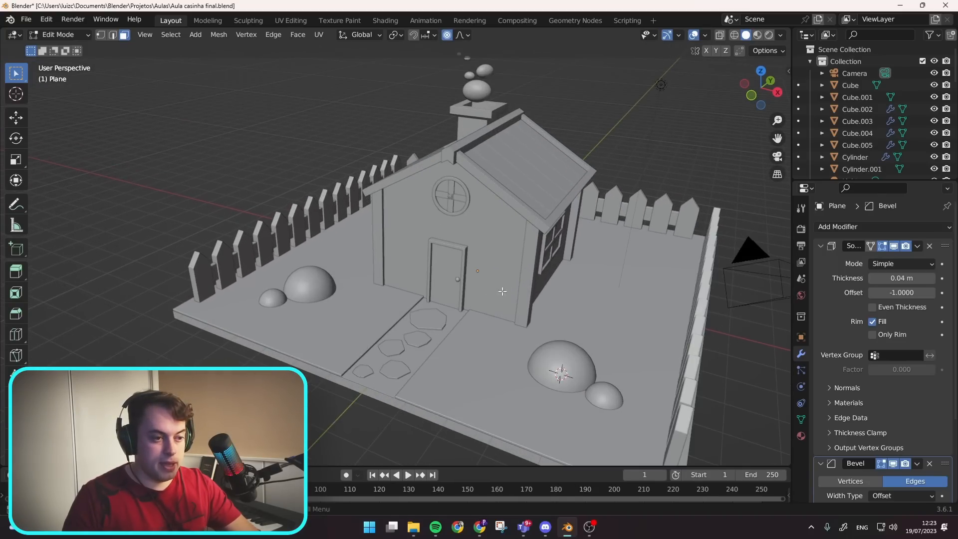
- Switch the viewport to Material Preview shading and view the house from the front with its main body selected
left_click(756, 37)
mouse_move(666, 187)
middle_mouse_down()
mouse_move(647, 195)
mouse_move(674, 174)
middle_mouse_up()
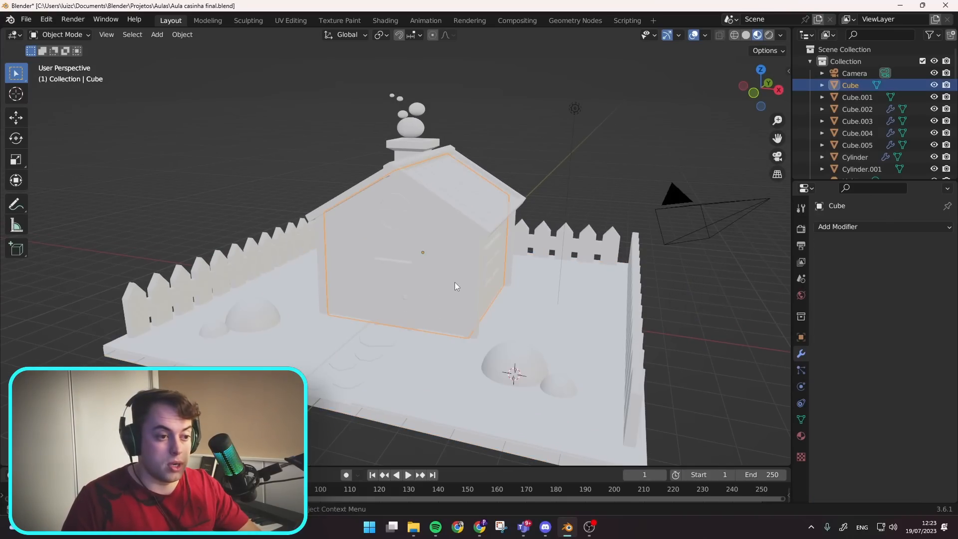
middle_click_drag(454, 283, 447, 289)
- Give the house body a new material named Parede with a yellow base color
left_click(801, 437)
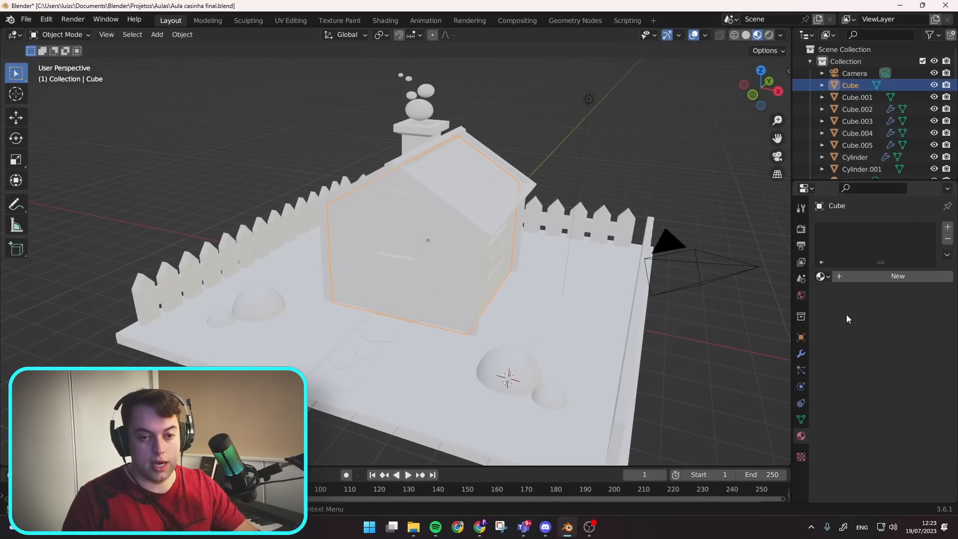
left_click(873, 277)
double_click(877, 277)
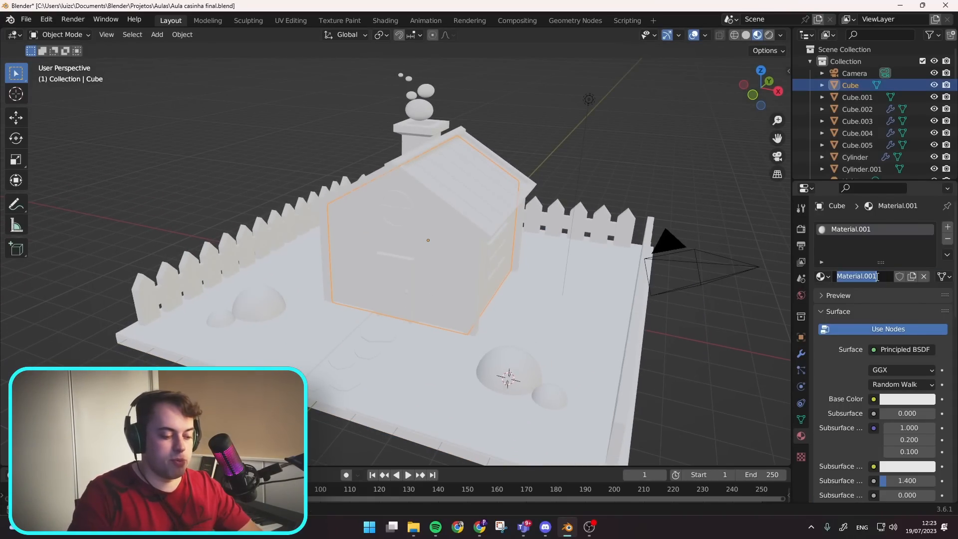
type("Parede")
key("Return")
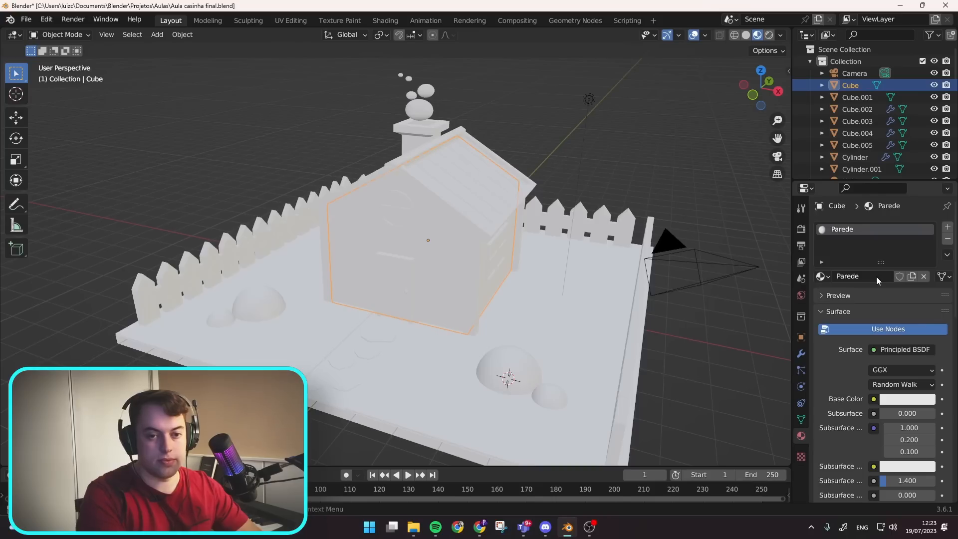
left_click(896, 399)
left_click_drag(873, 271, 860, 285)
left_click_drag(926, 237, 925, 234)
- Give the lawn a new material named Grama with a green base color of hue 0.335, saturation 0.763 and value 0.800
left_click(597, 365)
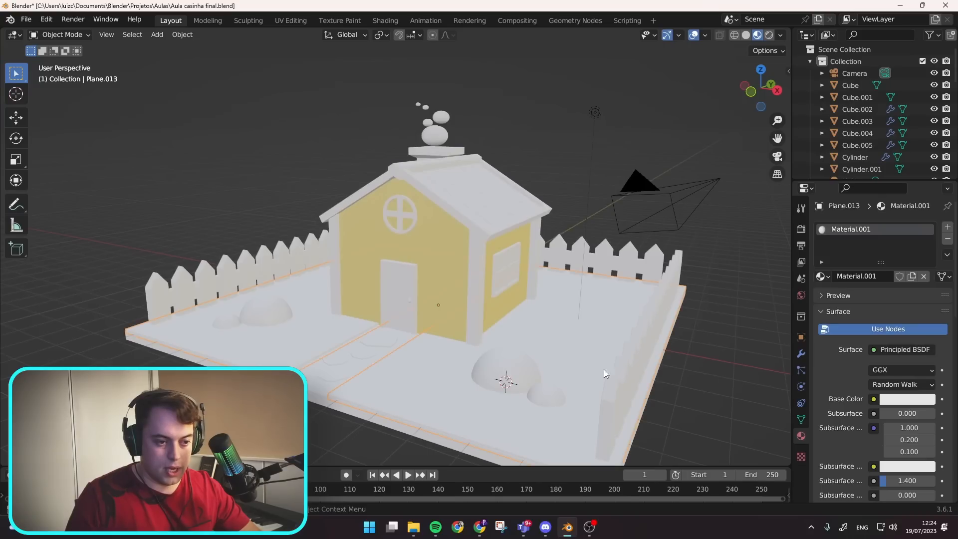
middle_click_drag(598, 365, 633, 372)
left_click(871, 277)
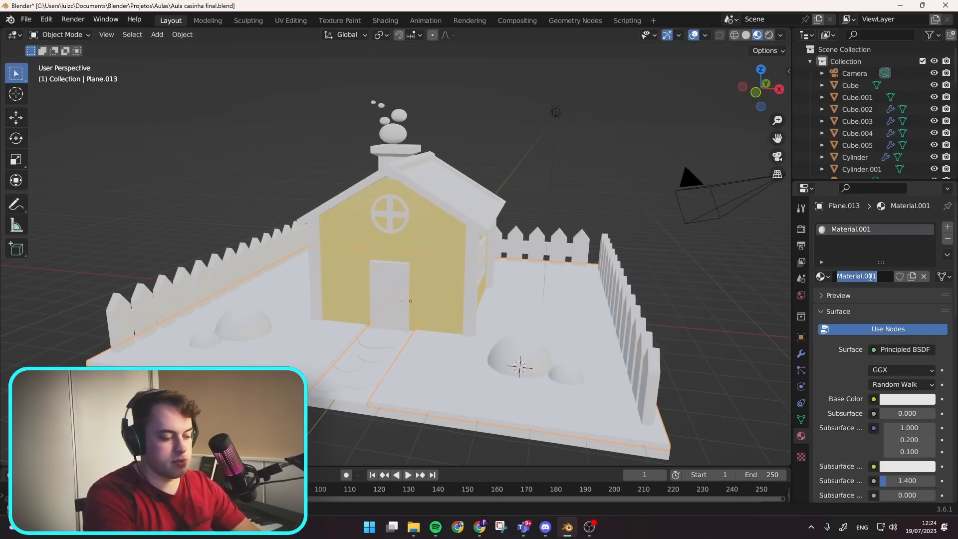
type("Graa")
type("a")
key("Return")
left_click(854, 277)
left_click(897, 400)
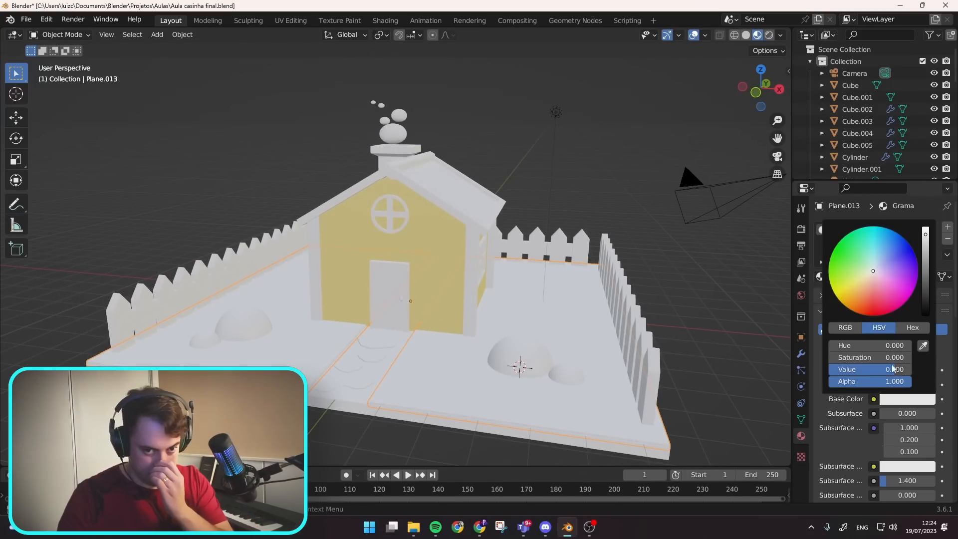
left_click_drag(876, 273, 856, 260)
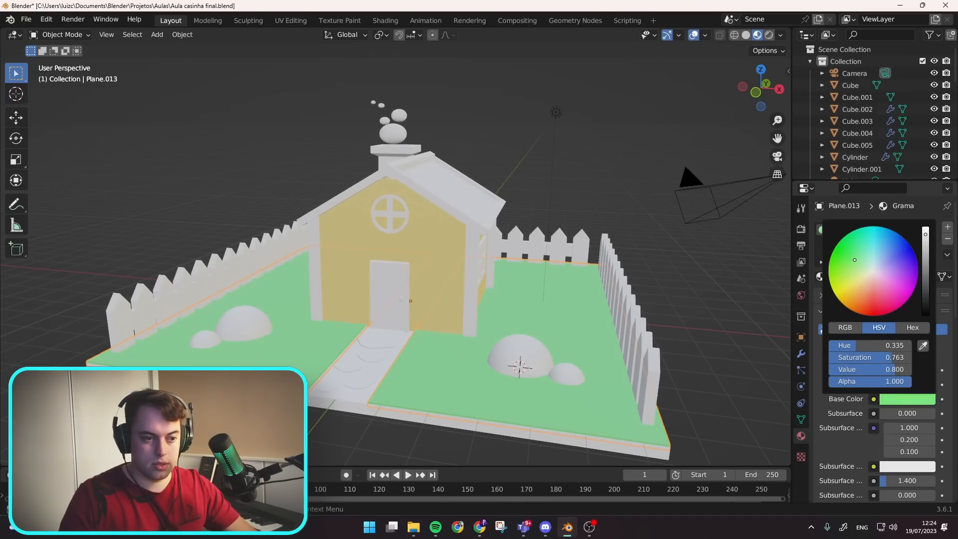
- Create a new material named Moita on the large bush to the right of the walkway
left_click(537, 370)
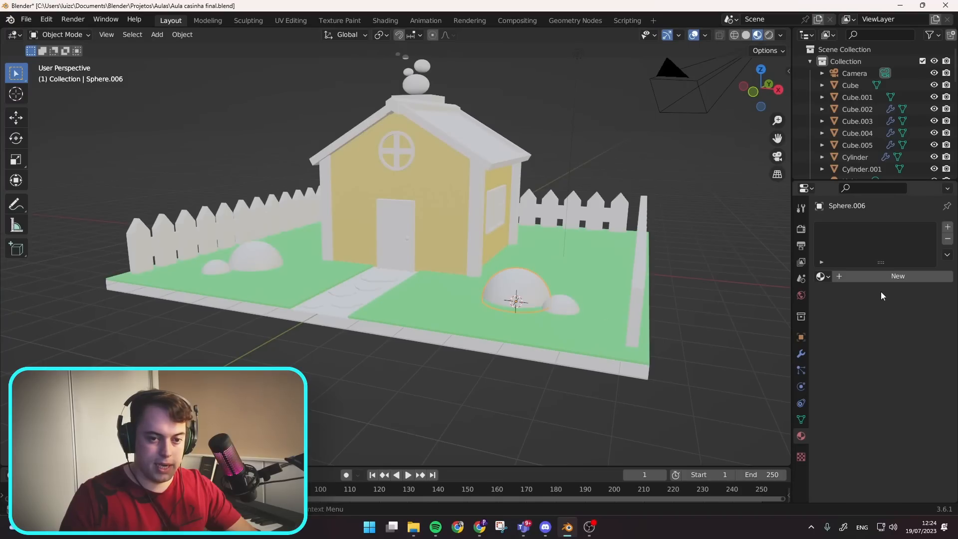
left_click(880, 277)
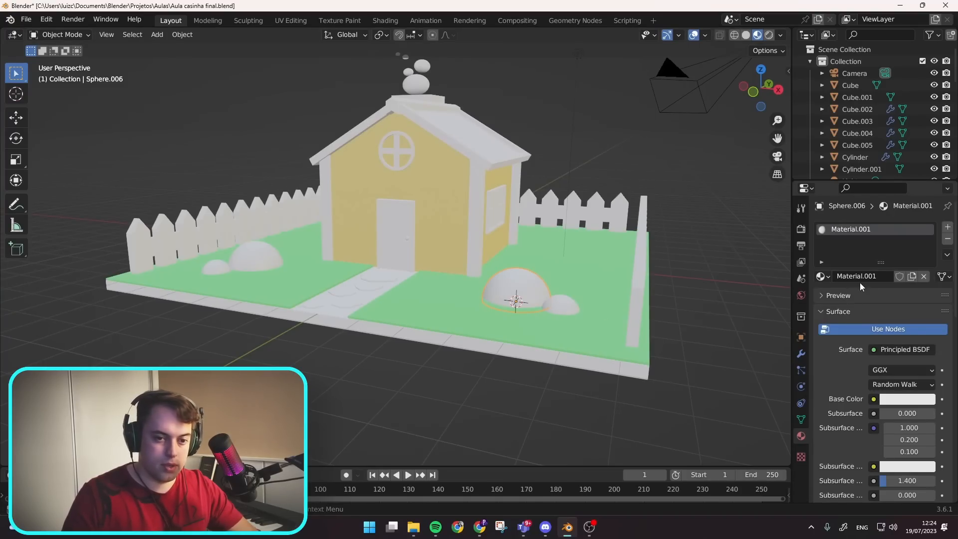
type("Moita")
key("Return")
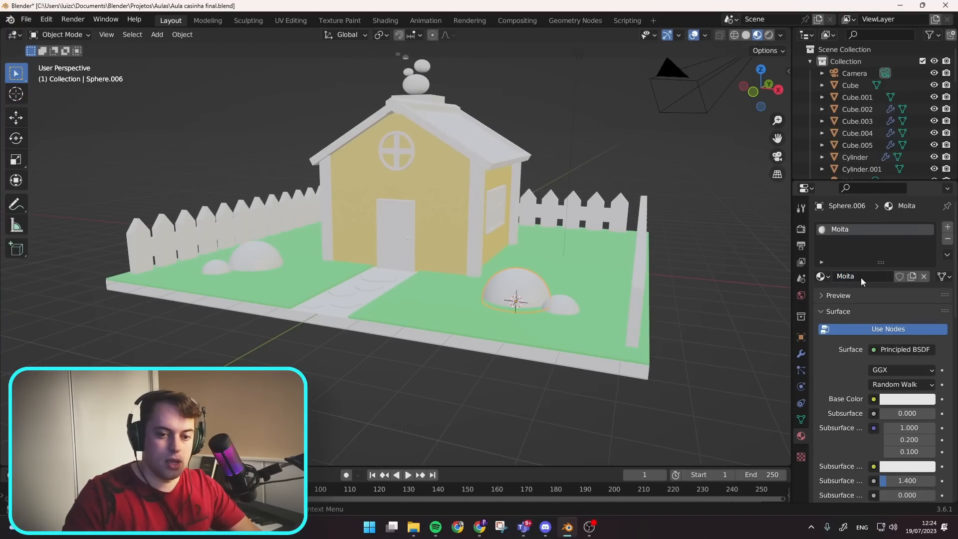
- Rename the large bush's material from Moita to Arbusto
left_click(858, 277)
type("Arb")
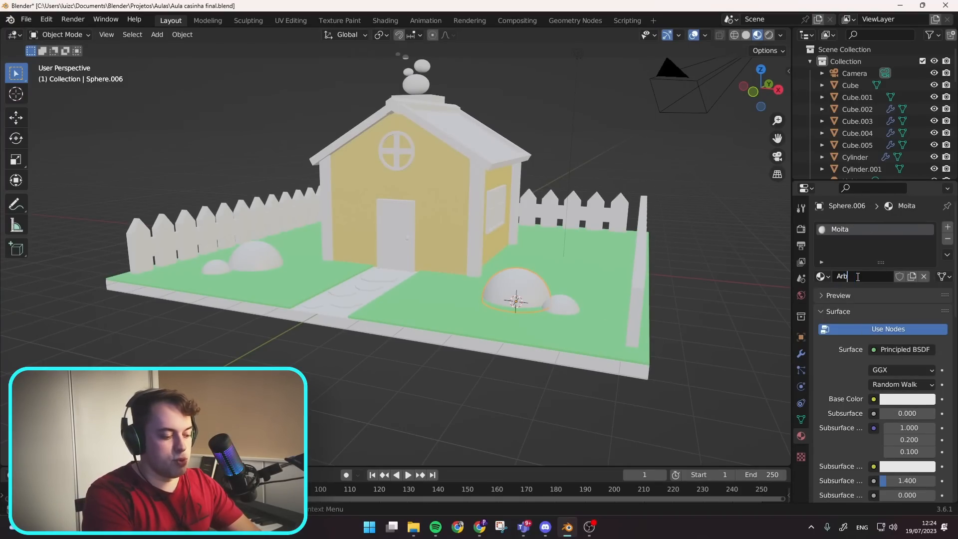
key("Return")
- Sample the lawn's green as the Arbusto base color, and adjust it to a more saturated, slightly bluish green
left_click(907, 399)
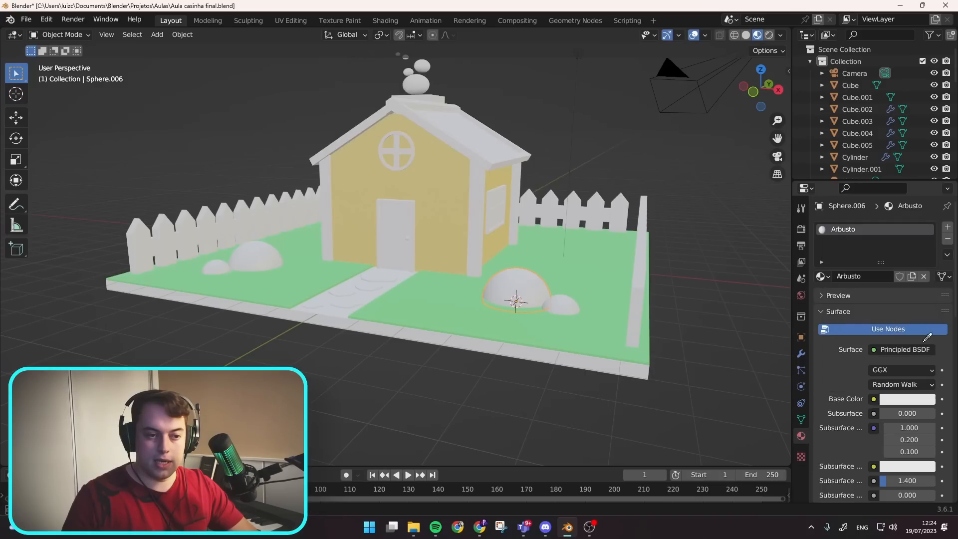
left_click(926, 343)
left_click(596, 272)
left_click(914, 403)
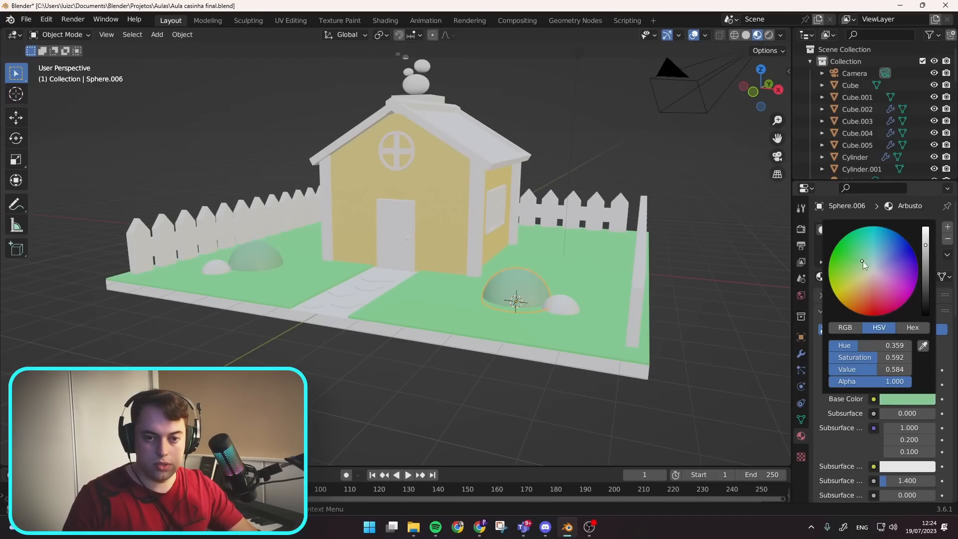
left_click_drag(862, 262, 852, 250)
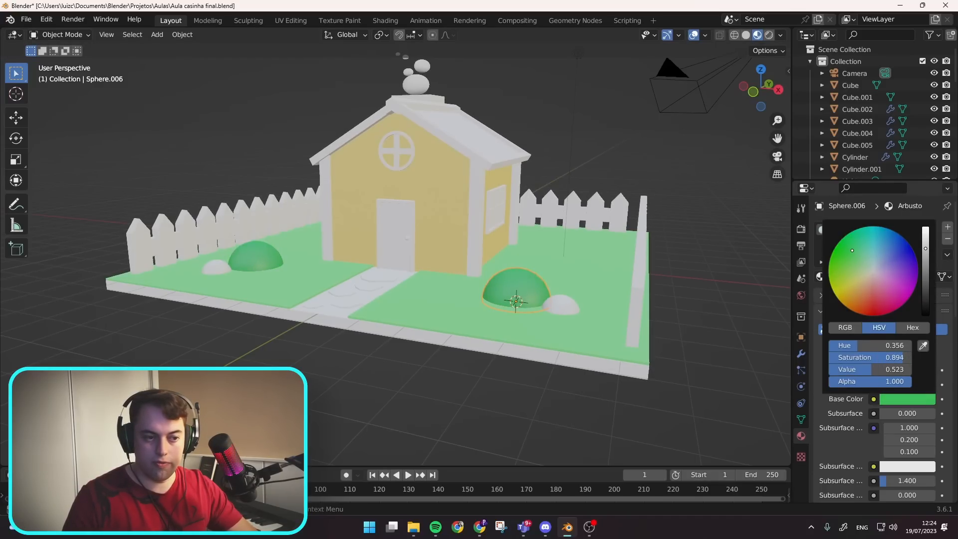
left_click_drag(925, 249, 926, 237)
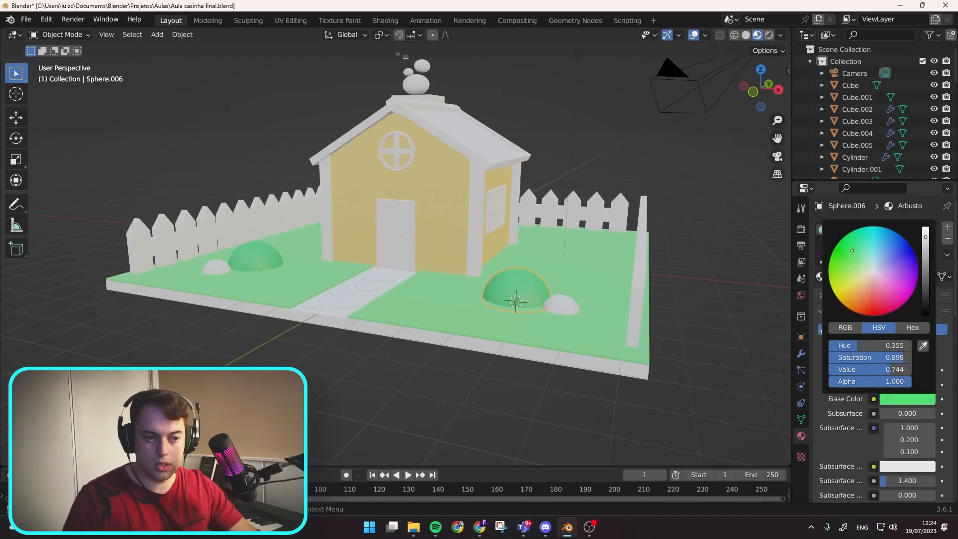
left_click(898, 399)
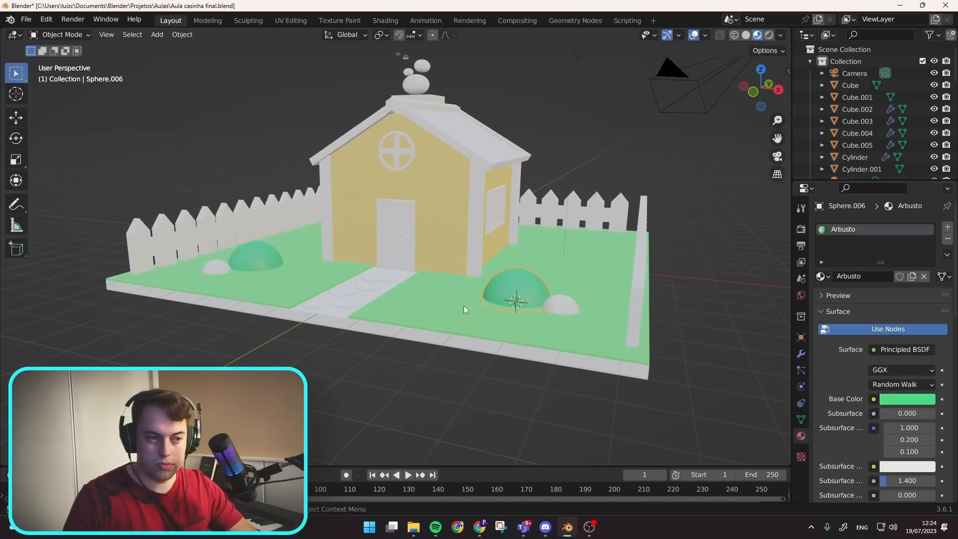
- Assign the existing Arbusto material to the small bush beside the large one near the walkway
left_click(549, 309)
left_click(821, 276)
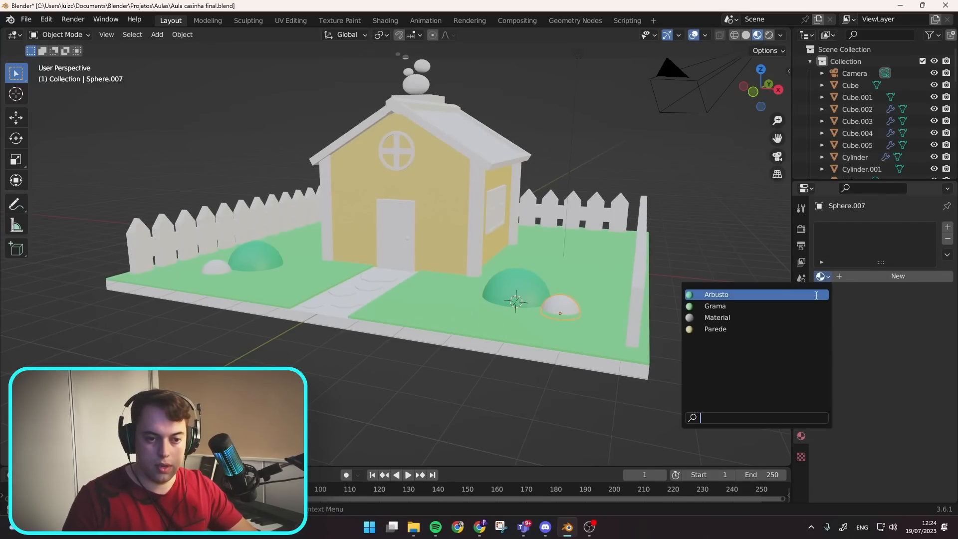
left_click(718, 295)
- Give the roof's outer trim a new material named Madeira casa with a pale cream-yellow base color
middle_click_drag(350, 385, 464, 228)
scroll(480, 210, "up", 3)
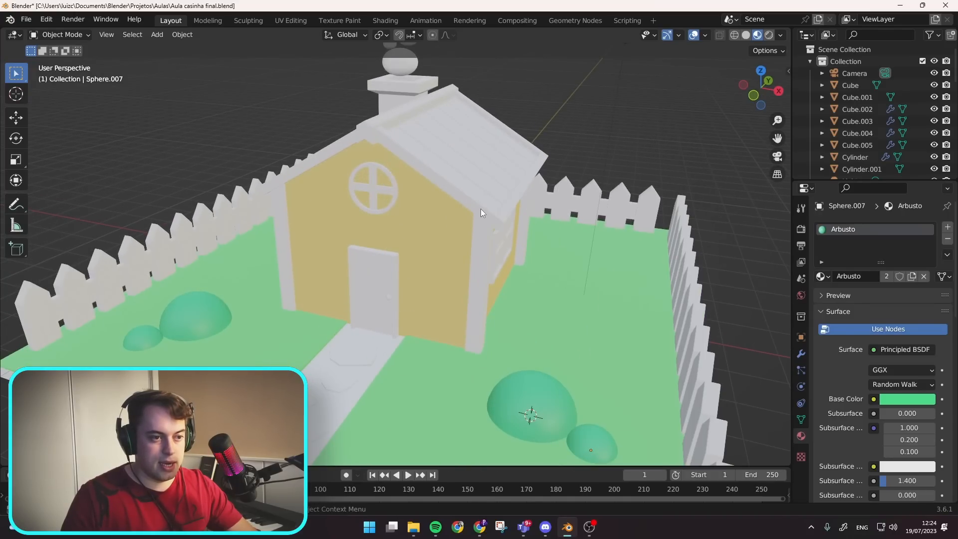
left_click(480, 209)
left_click(896, 276)
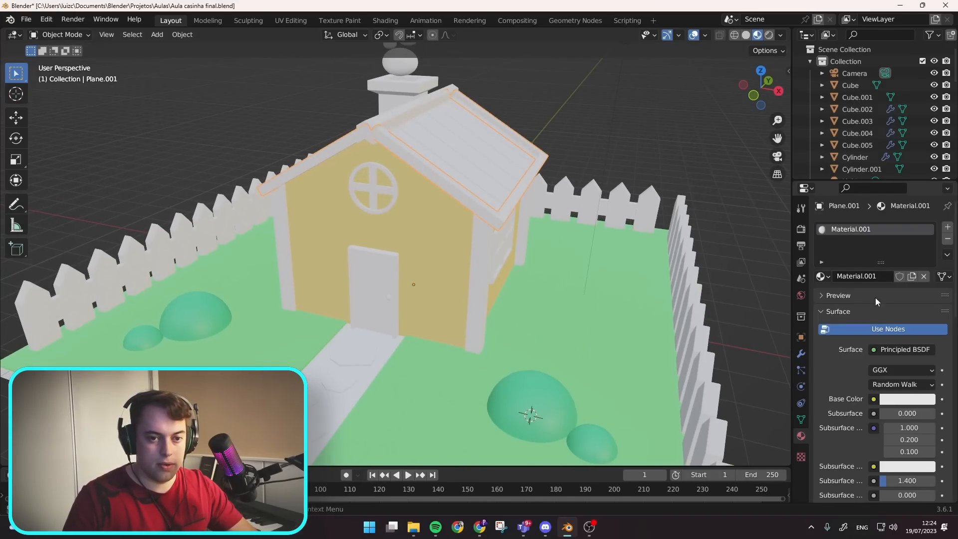
double_click(868, 277)
type("Made")
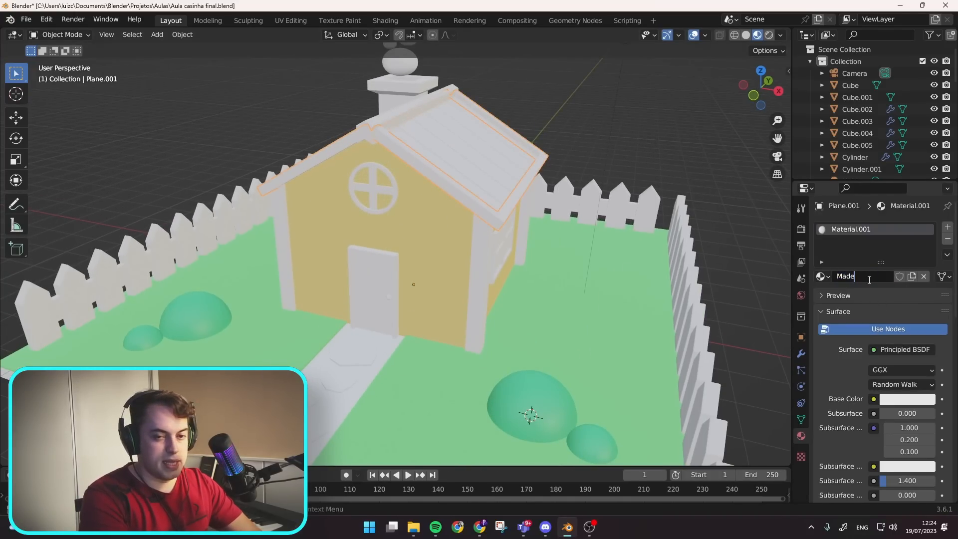
type("ira cas")
type("a")
key("Return")
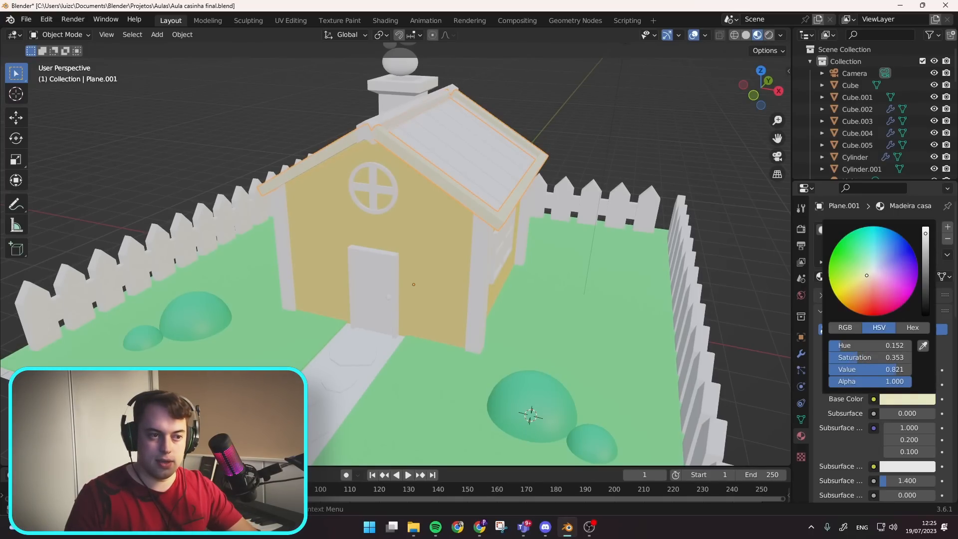
- Assign the Madeira casa material to the house's corner posts and to the ridge piece on top of the roof
left_click(475, 279)
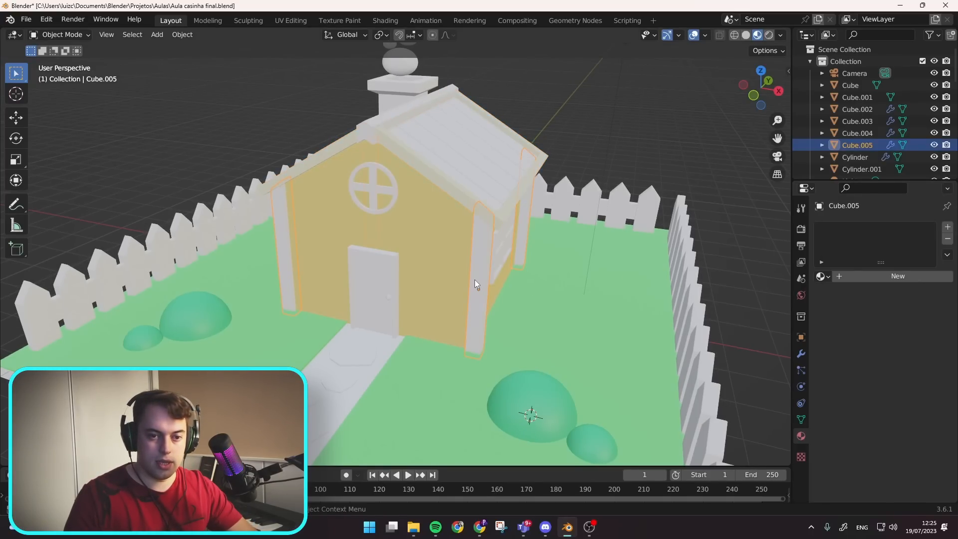
left_click(821, 276)
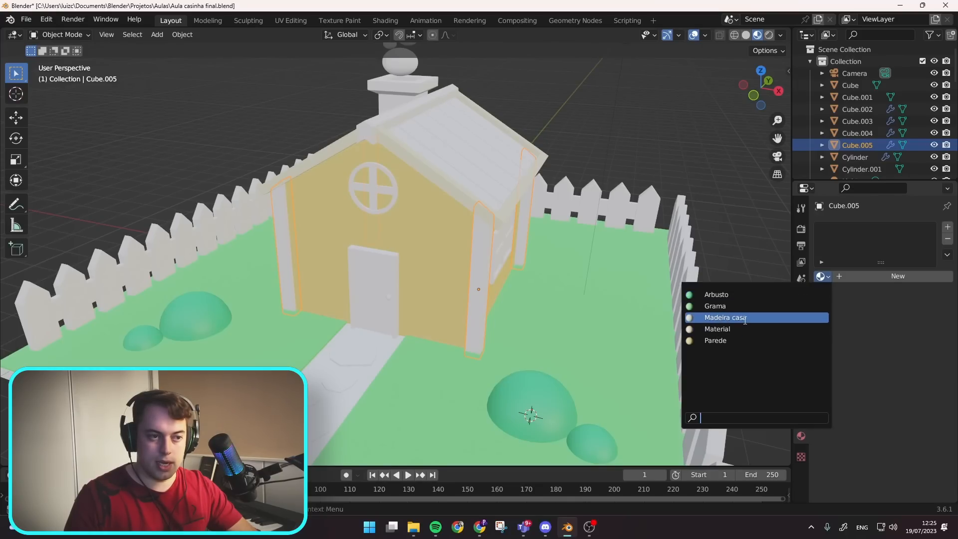
left_click(760, 318)
middle_click_drag(476, 178, 495, 201)
left_click(402, 109)
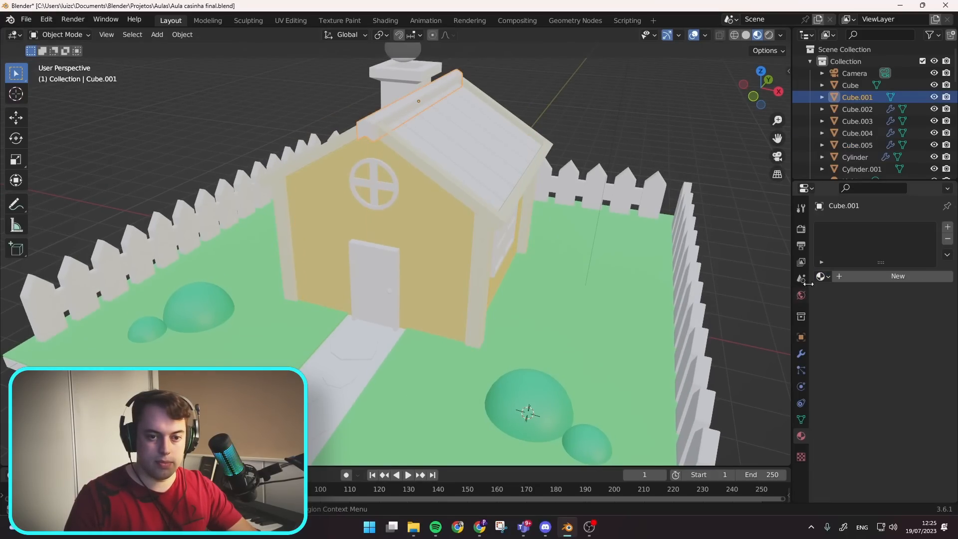
left_click(821, 276)
left_click(748, 318)
- Assign the Madeira casa material to the frame of the rectangular side window
middle_click_drag(483, 259, 555, 286)
left_click(555, 287)
middle_click_drag(644, 314, 523, 256)
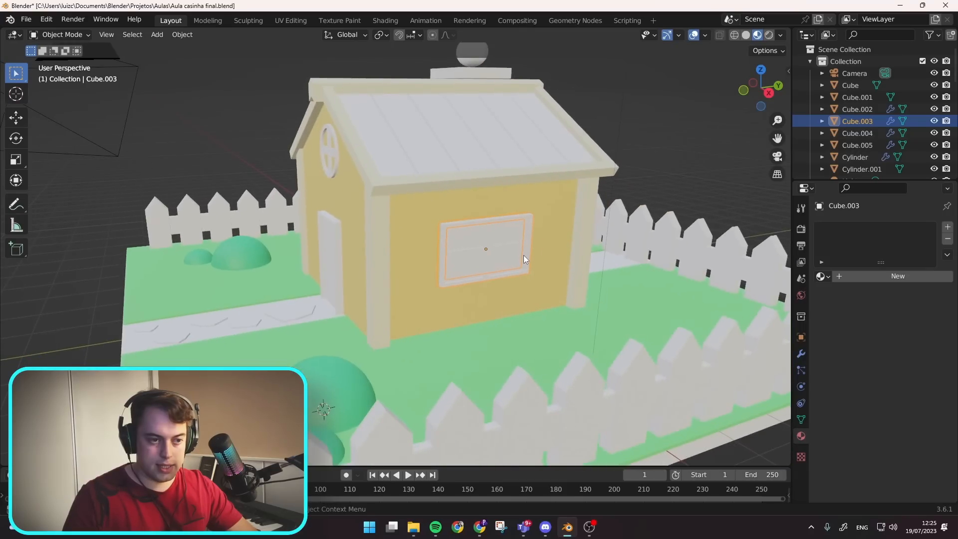
scroll(523, 256, "up", 4)
left_click(821, 276)
left_click(726, 317)
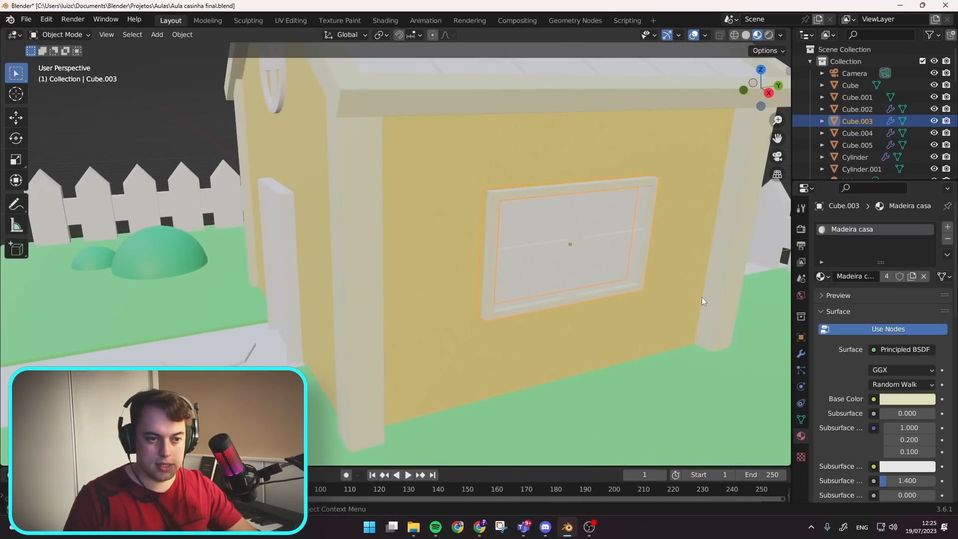
- Assign the Madeira casa material to the side window's vertical and horizontal crossbars
left_click(570, 263)
left_click(821, 276)
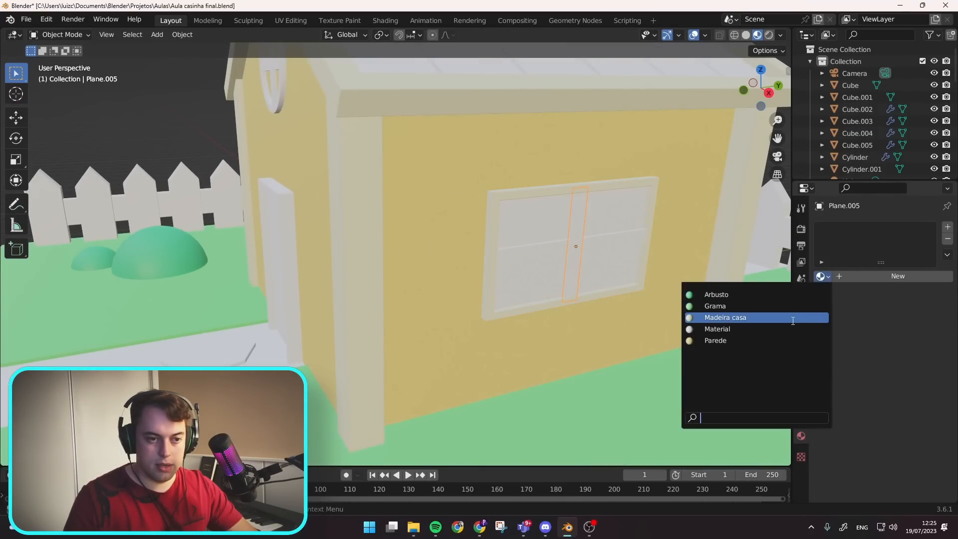
left_click(726, 317)
left_click(602, 239)
left_click(820, 276)
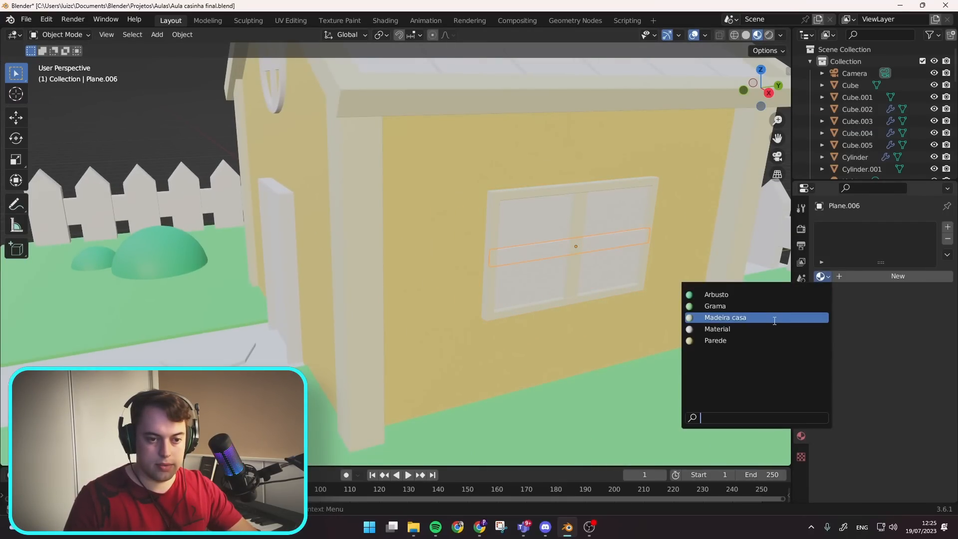
left_click(726, 317)
- Assign the Madeira casa material to the front door's frame
middle_click_drag(376, 268, 430, 235)
left_click(407, 212)
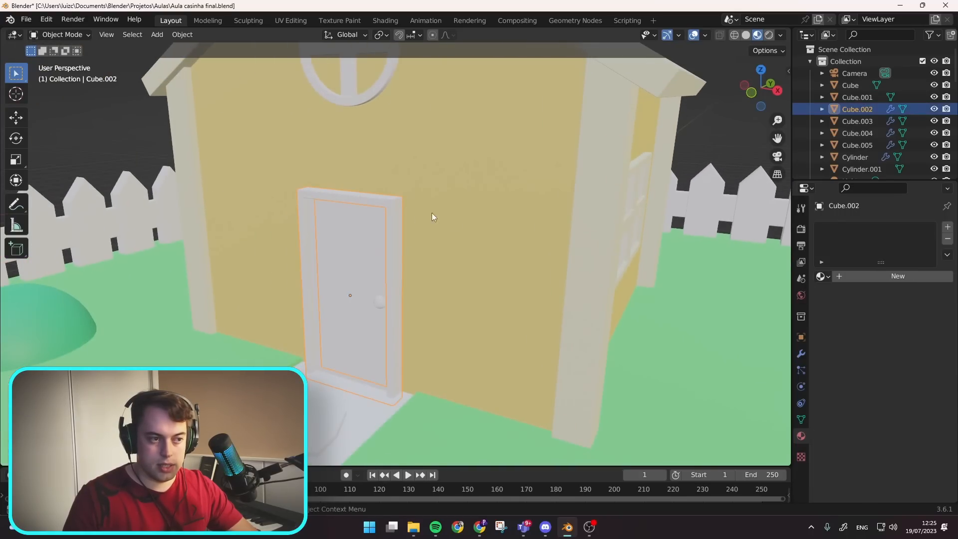
left_click(820, 276)
left_click(751, 324)
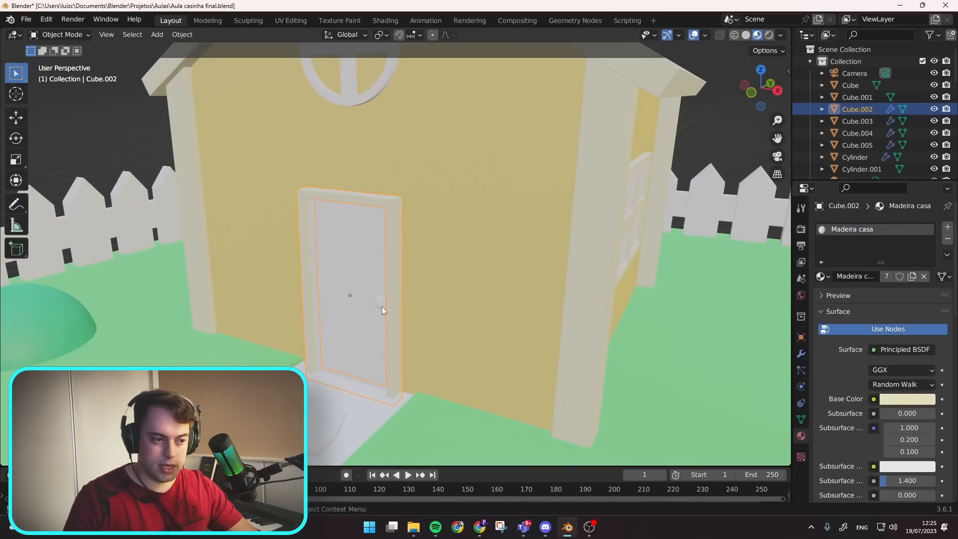
- Assign the Madeira casa material to the ring frame of the round window above the door
scroll(387, 247, "down", 2)
left_click(389, 130)
middle_click_drag(449, 174, 473, 239, "shift")
left_click(820, 276)
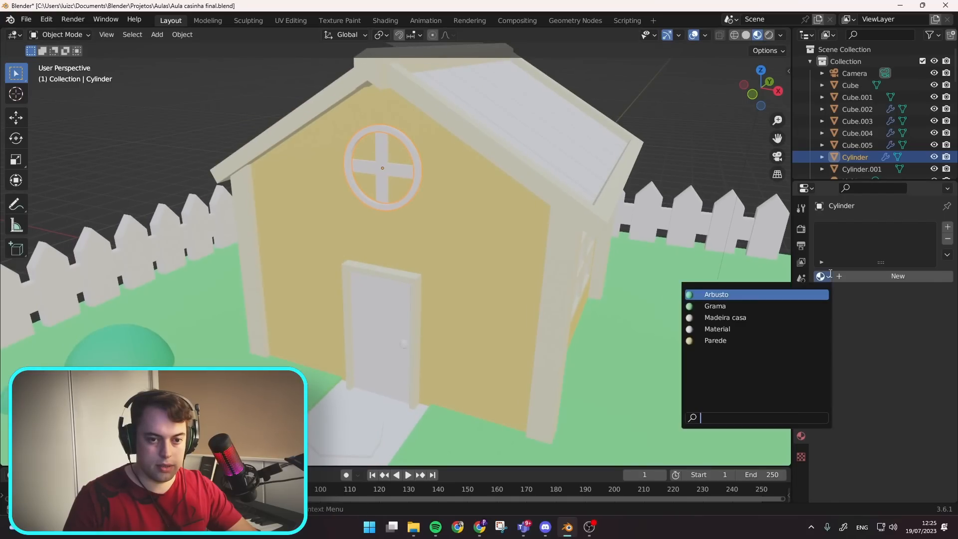
left_click(755, 317)
- Assign the Madeira casa material to the round window's horizontal and vertical crossbars
left_click(394, 164)
left_click(384, 149)
left_click(394, 172)
left_click(821, 276)
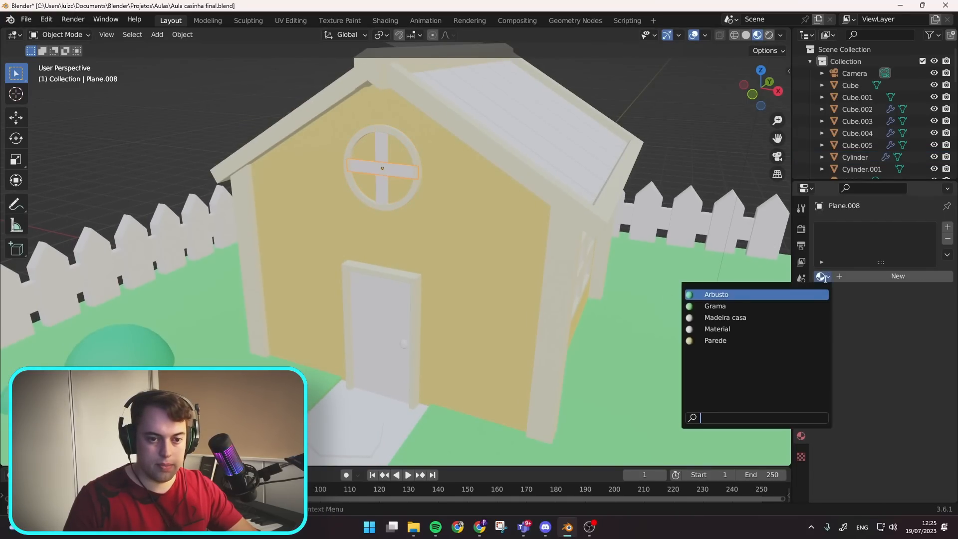
left_click(786, 316)
left_click(378, 145)
left_click(821, 276)
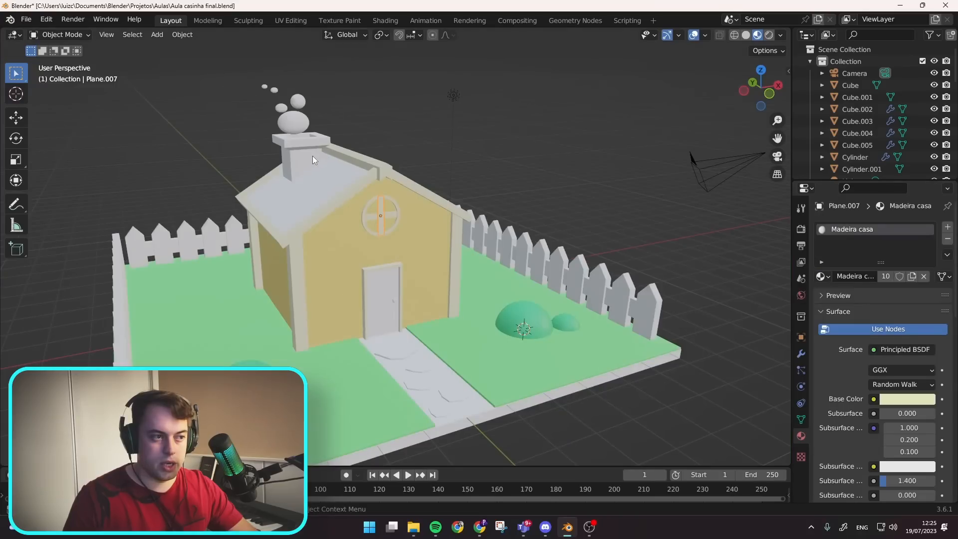
- Assign the existing Parede material to the chimney
left_click(309, 160)
left_click(821, 276)
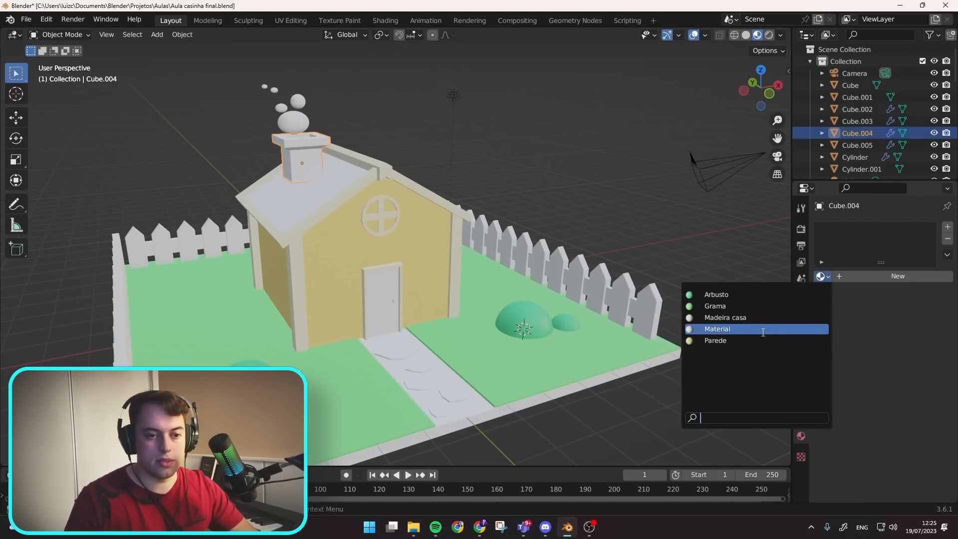
left_click(714, 340)
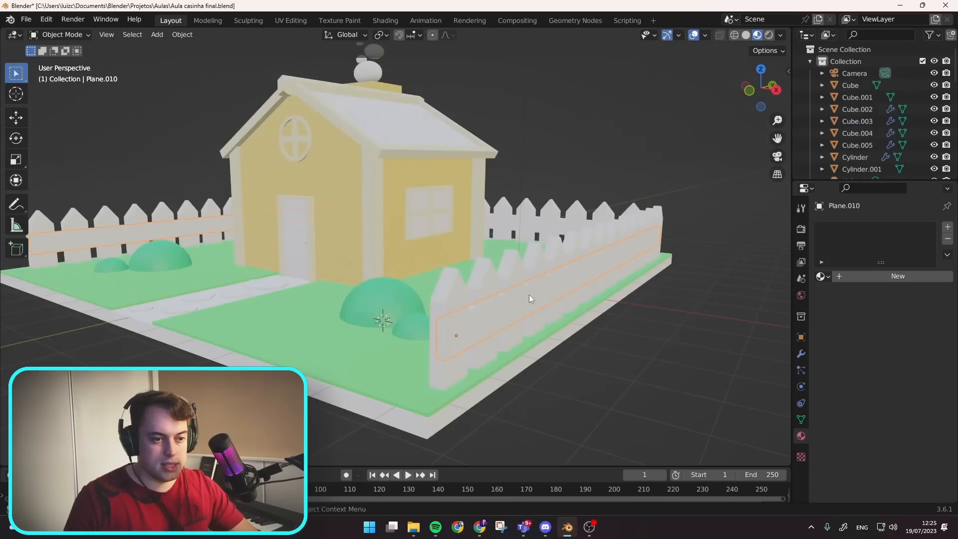
- Assign the Madeira casa material to the side fences' pickets and horizontal rails
left_click(517, 267)
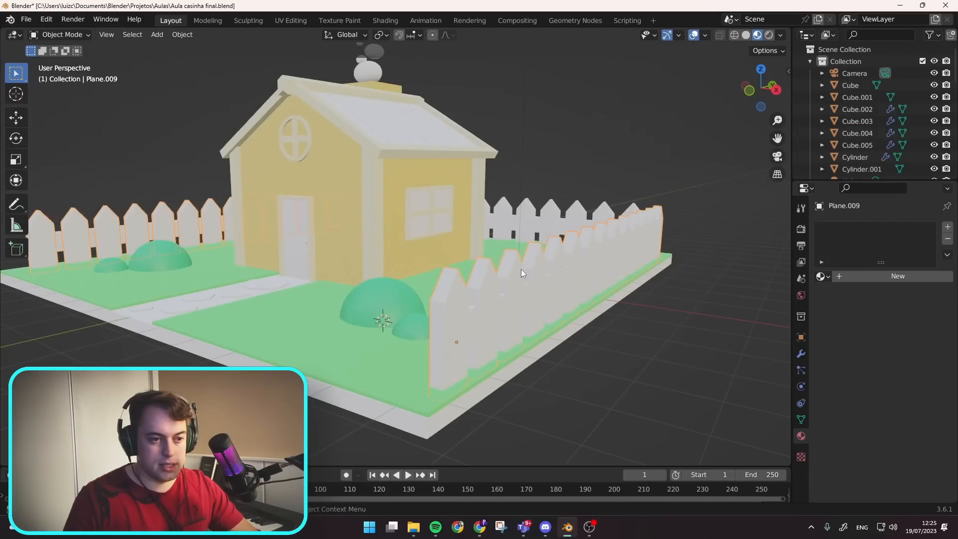
left_click(831, 279)
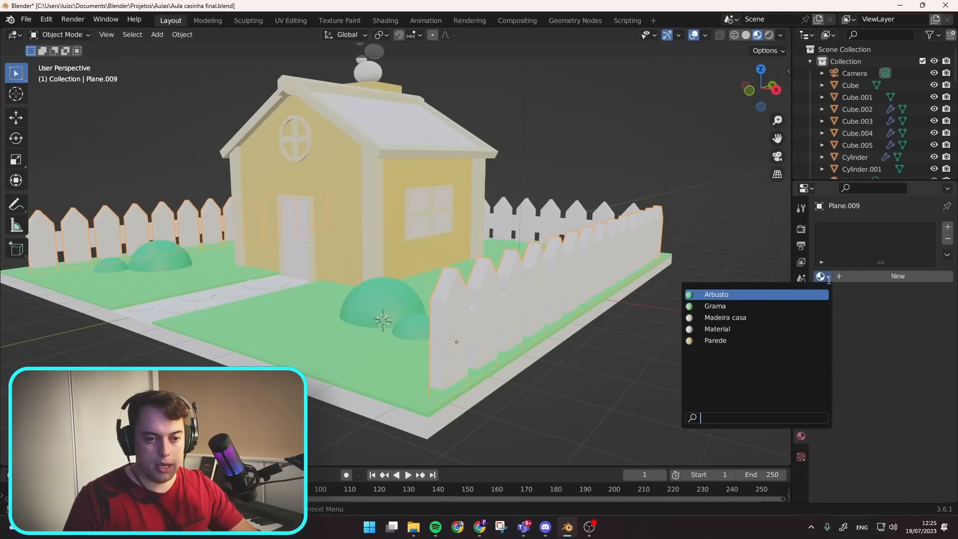
left_click(766, 317)
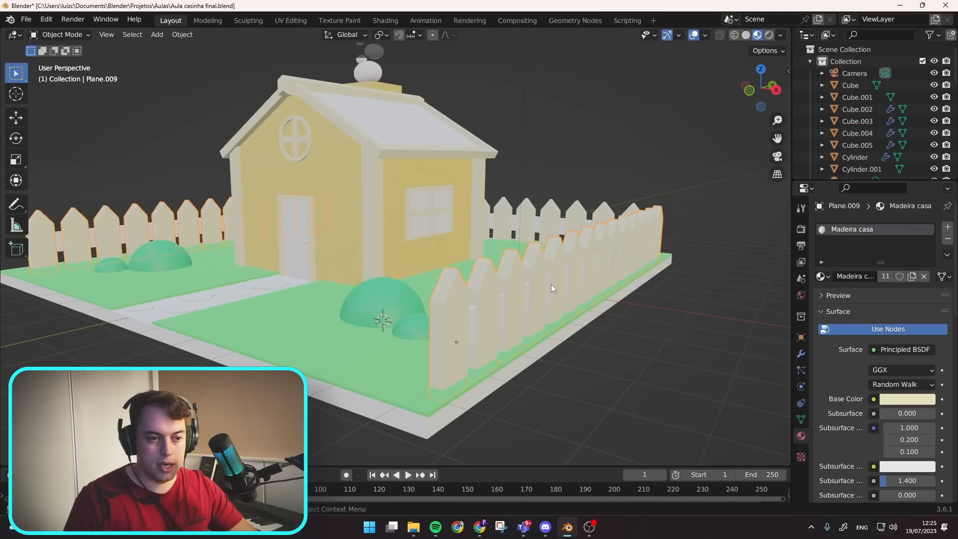
left_click(551, 283)
left_click(823, 277)
left_click(786, 314)
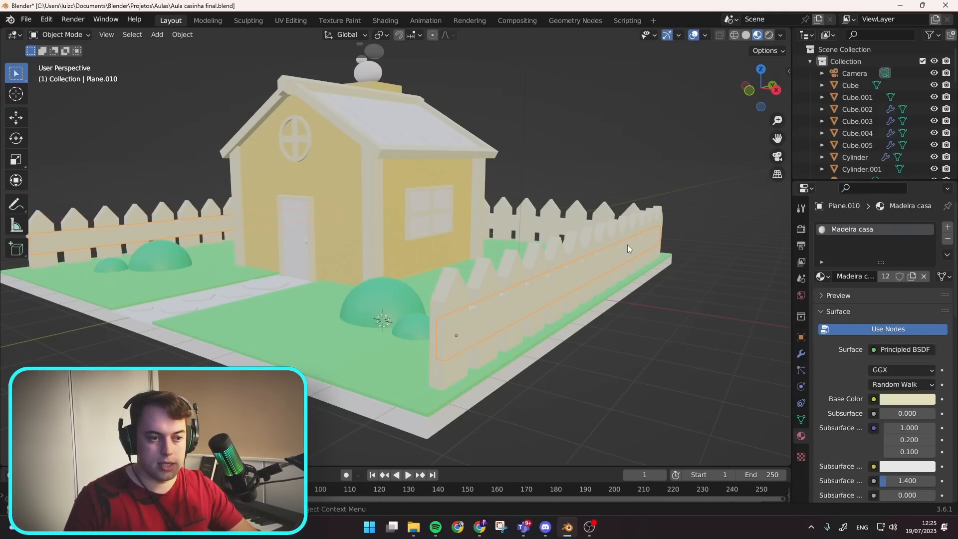
- Apply the Madeira casa material to the back fence as well
middle_click_drag(625, 244, 583, 251)
left_click(558, 276)
middle_click_drag(536, 336, 594, 329)
left_click(478, 302)
- Give the roof surface a new material named Telhado with a pinkish-red base color
left_click(502, 240)
middle_click_drag(502, 239, 464, 264)
left_click(861, 276)
double_click(861, 276)
type("Telhado")
key("Return")
scroll(907, 399, "down", 1)
left_click(907, 379)
left_click_drag(890, 264, 876, 275)
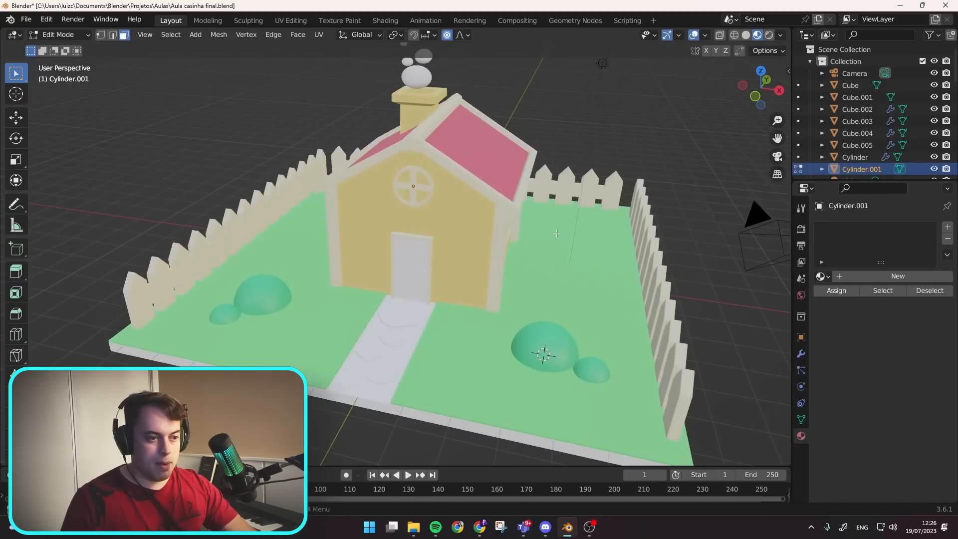
- Return to Object Mode and assign the Telhado material to the front door panel
key("Tab")
left_click(426, 250)
scroll(508, 277, "up", 5)
middle_click_drag(641, 316, 573, 284, "shift")
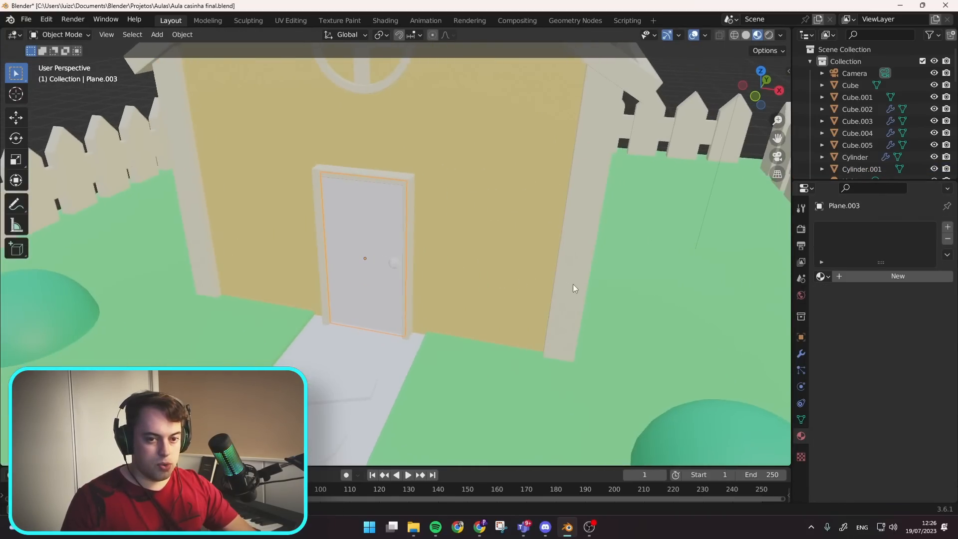
left_click(821, 276)
left_click(709, 351)
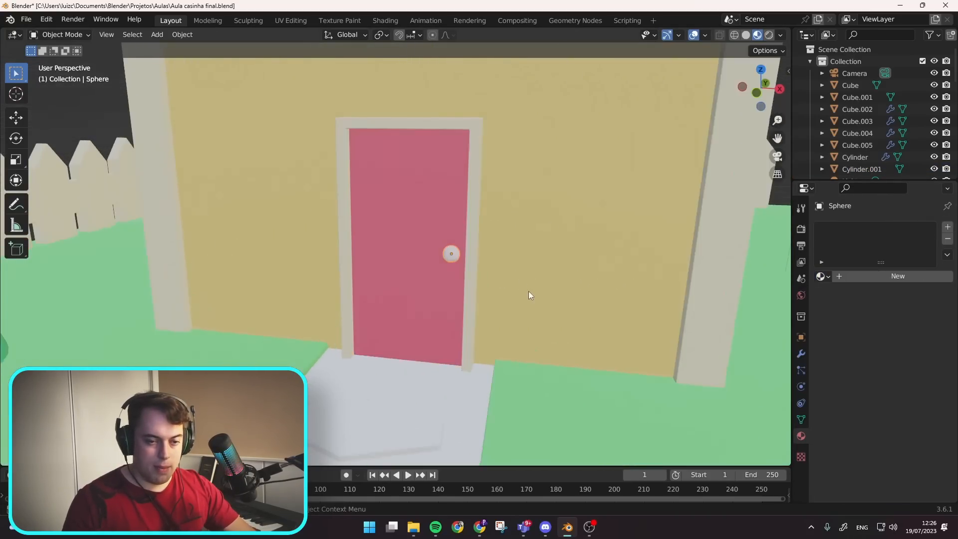
- Choose an existing material for the front door's round knob
middle_click_drag(529, 295, 479, 297)
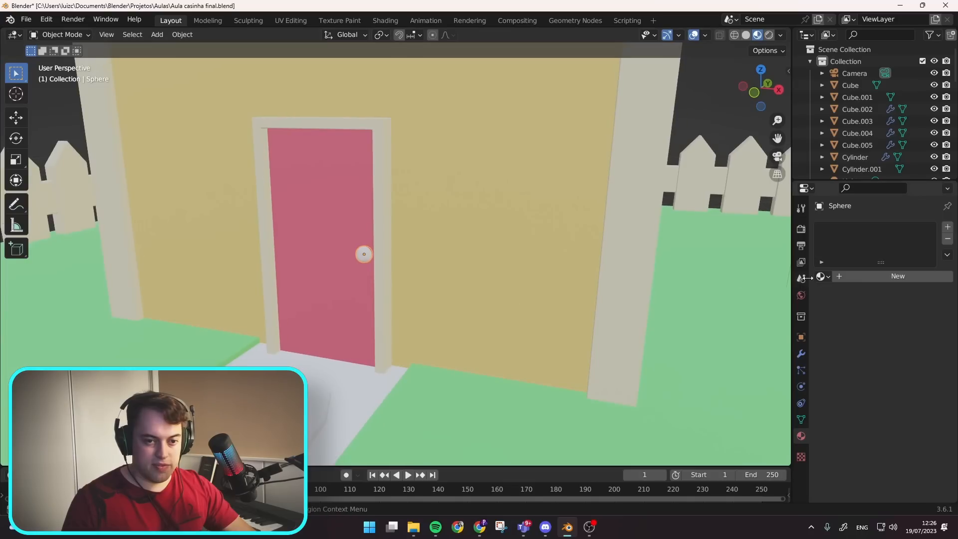
left_click(821, 276)
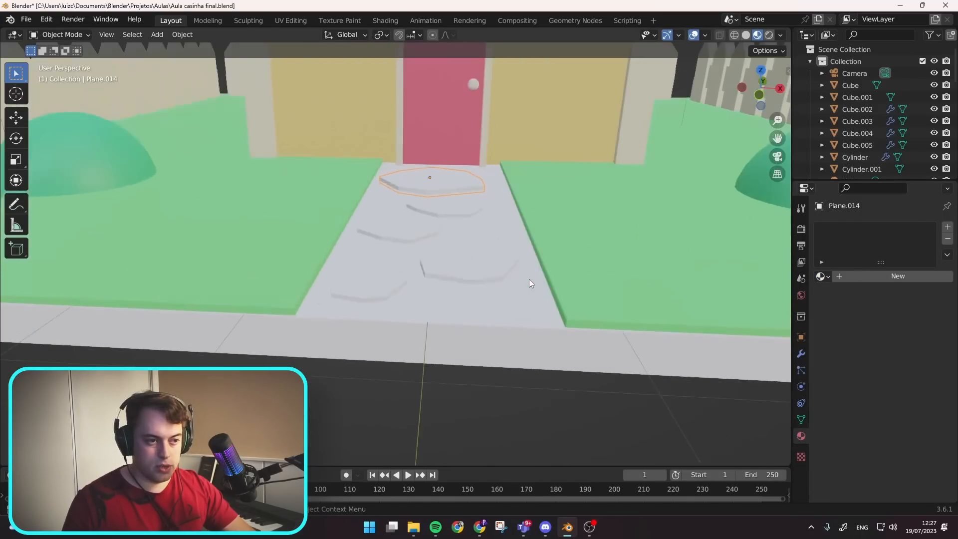
- Give the stepping stone nearest the front door a new material named Pedras with a greyish-blue base color
scroll(538, 280, "down", 3)
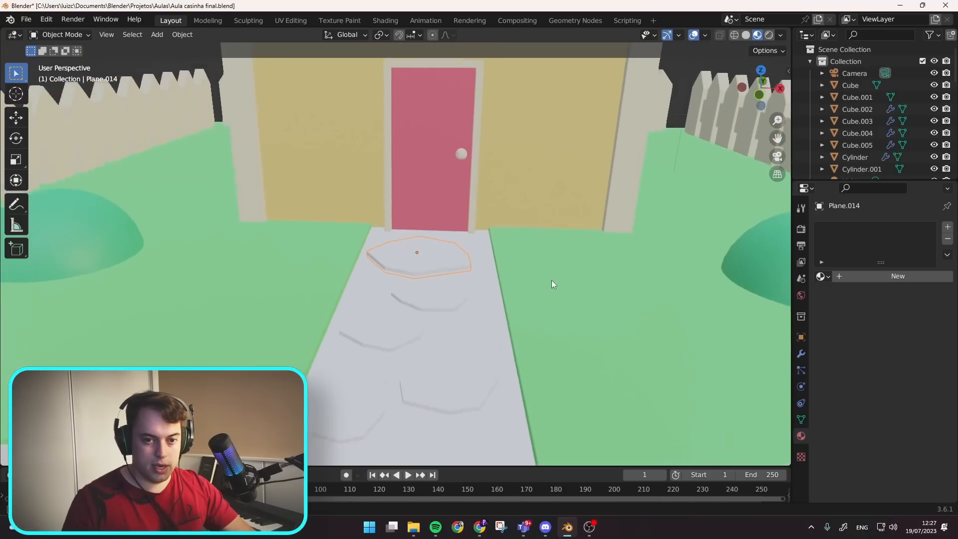
left_click(872, 276)
double_click(869, 276)
type("Pedras")
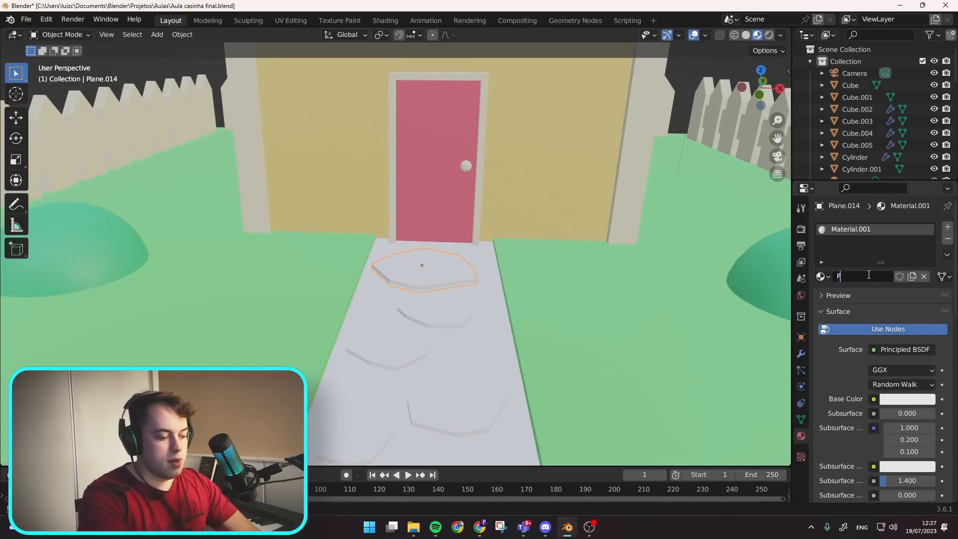
key("Return")
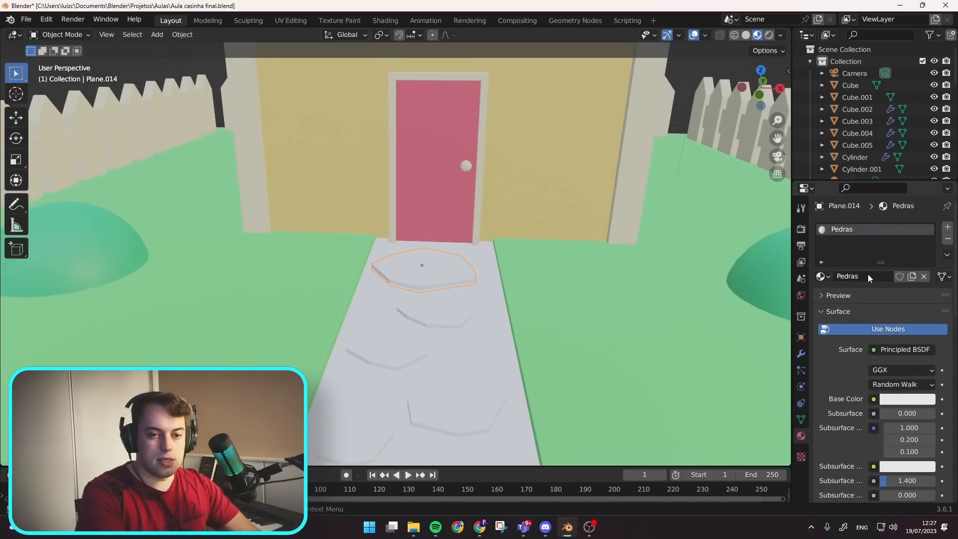
scroll(886, 391, "down", 1)
left_click(897, 380)
left_click_drag(876, 247, 881, 243)
left_click_drag(931, 217, 926, 226)
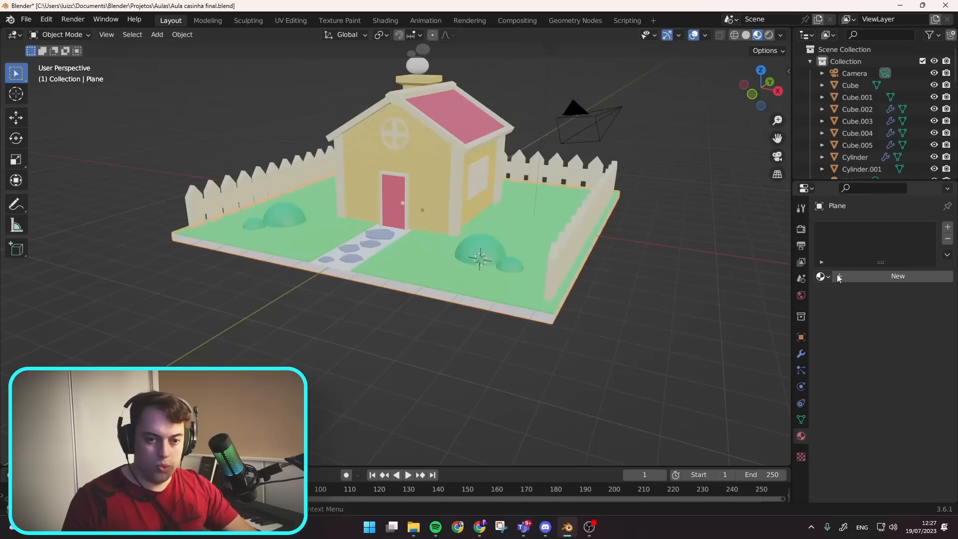
- Give the ground base an independent copy of the Pedras material named Chão, with its base color darkened to value 0.345
left_click(822, 276)
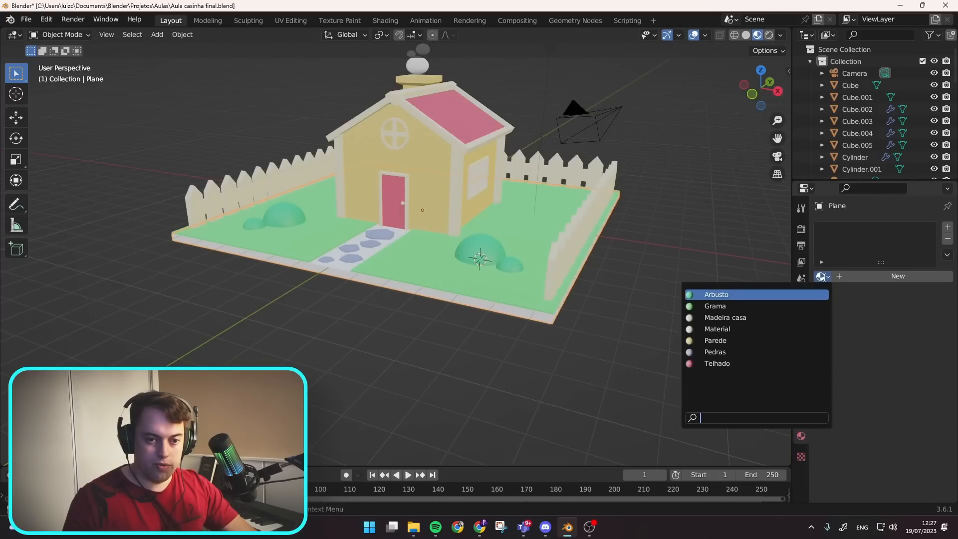
left_click(757, 353)
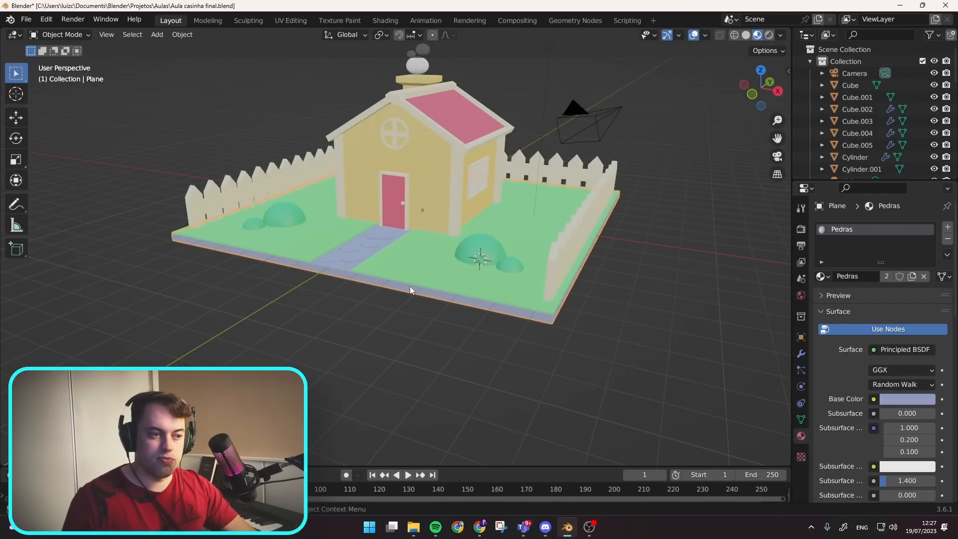
left_click(911, 276)
left_click(869, 276)
type("Chão")
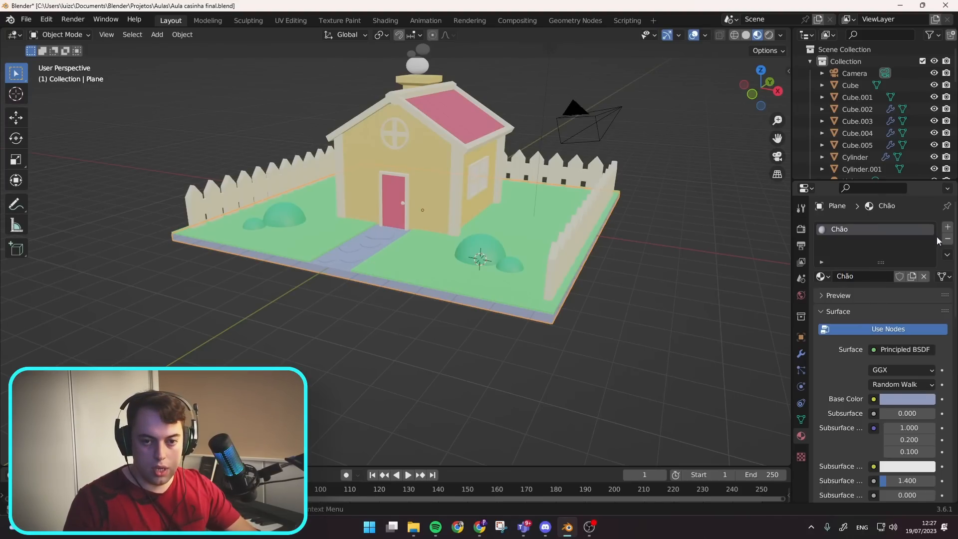
left_click(888, 398)
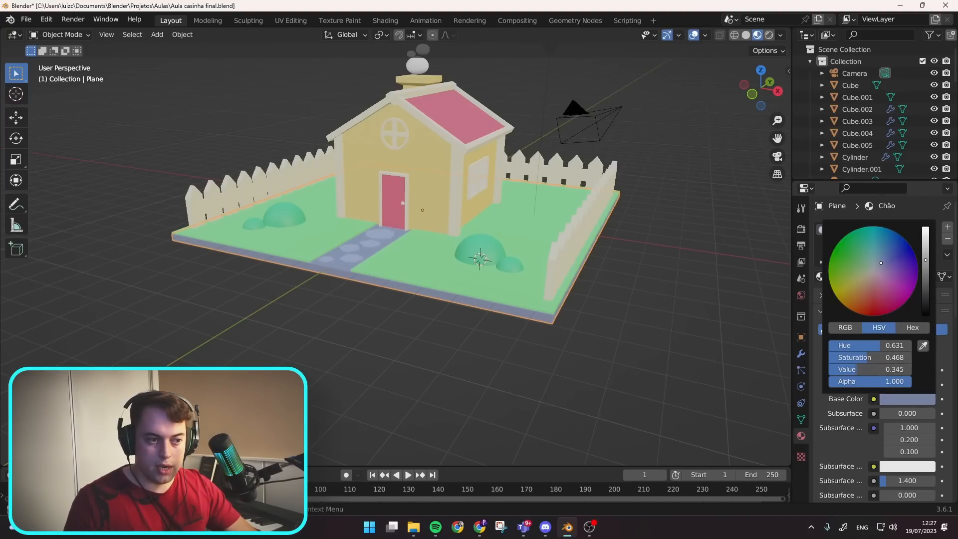
left_click(664, 170)
- Switch the viewport to rendered shading and delete the light behind the house
middle_click_drag(532, 182, 516, 223)
scroll(526, 232, "up", 3)
scroll(603, 211, "up", 2)
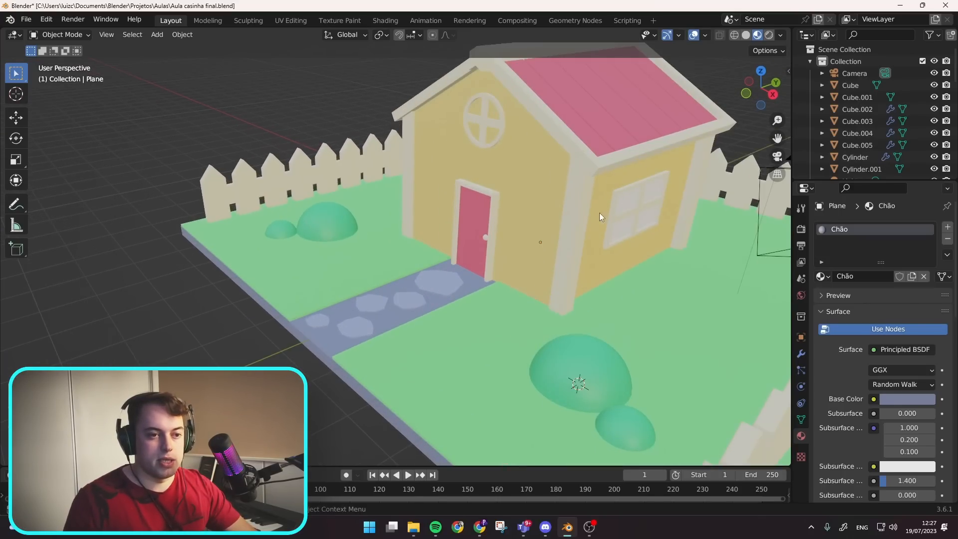
scroll(614, 220, "down", 3)
scroll(674, 135, "down", 3)
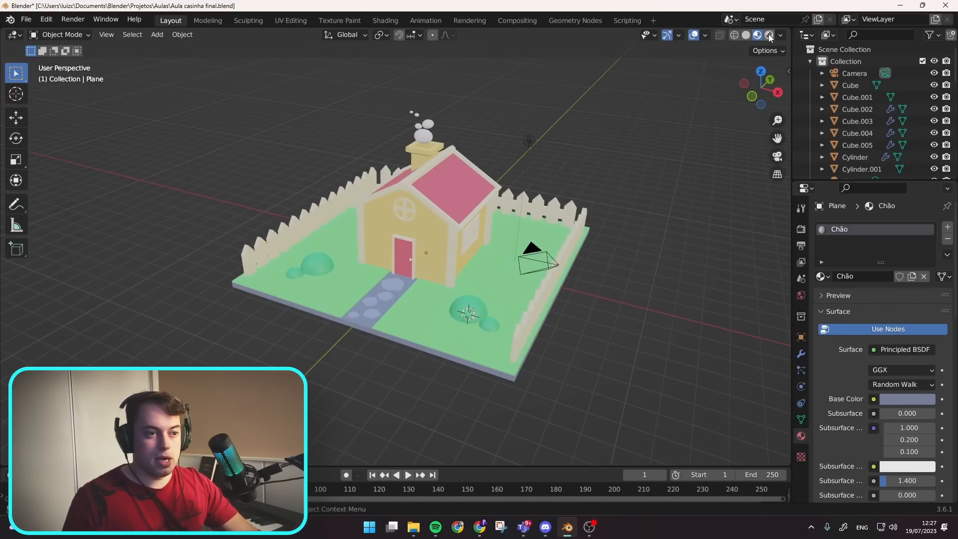
left_click(769, 35)
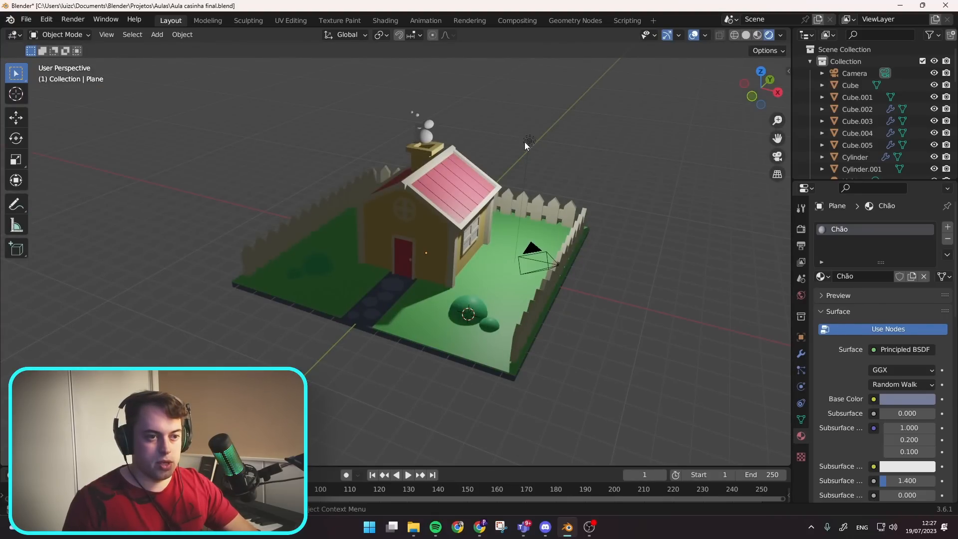
left_click(528, 141)
key("Delete")
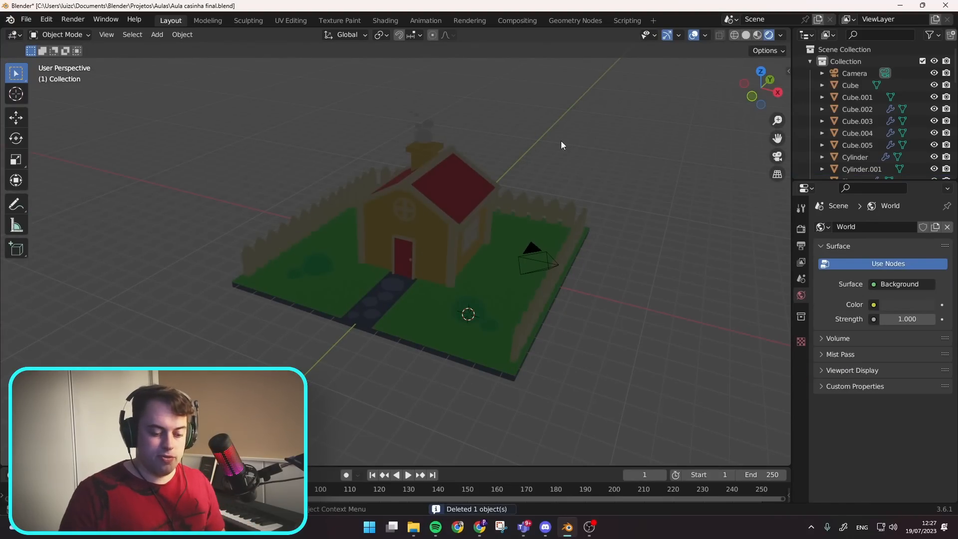
- Set the camera's lens type to Orthographic and frame the whole lot with orthographic scale 22.114, shift X 0.010 and shift Y 0.040
key("KP_0")
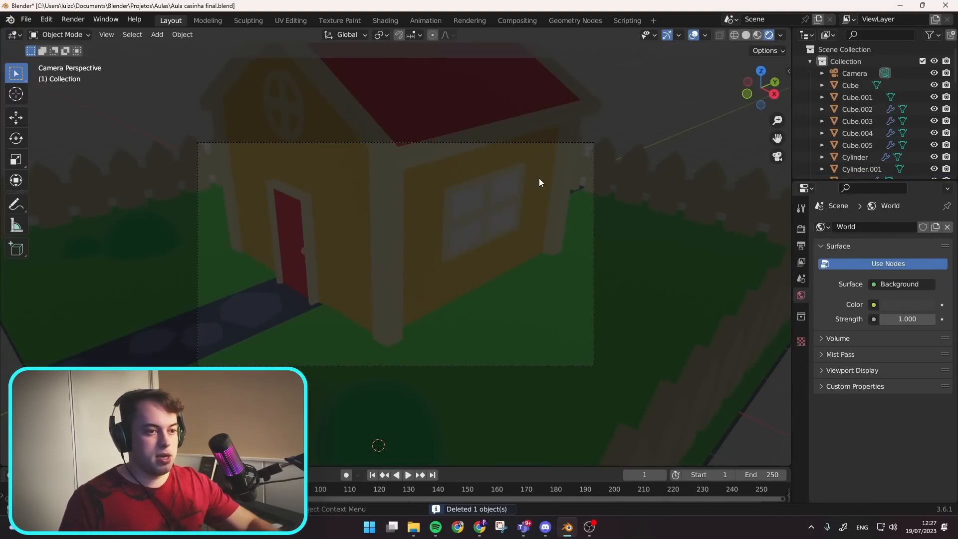
scroll(541, 187, "down", 2)
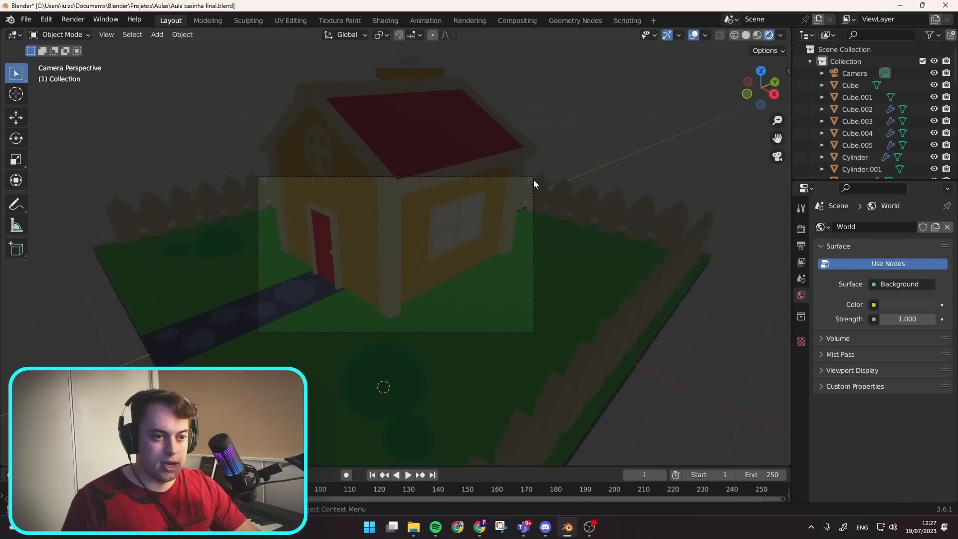
left_click(538, 192)
middle_click_drag(559, 201, 645, 307)
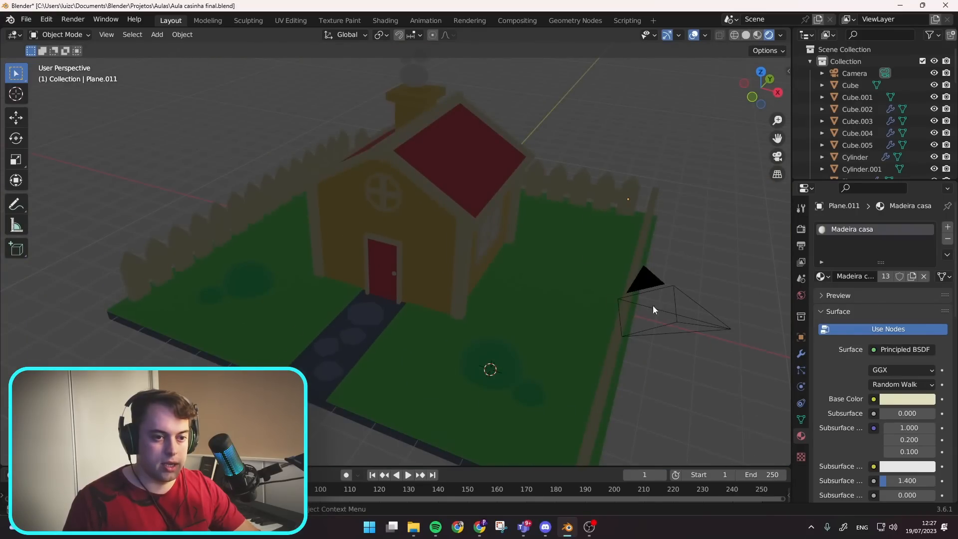
left_click(658, 280)
key("KP_0")
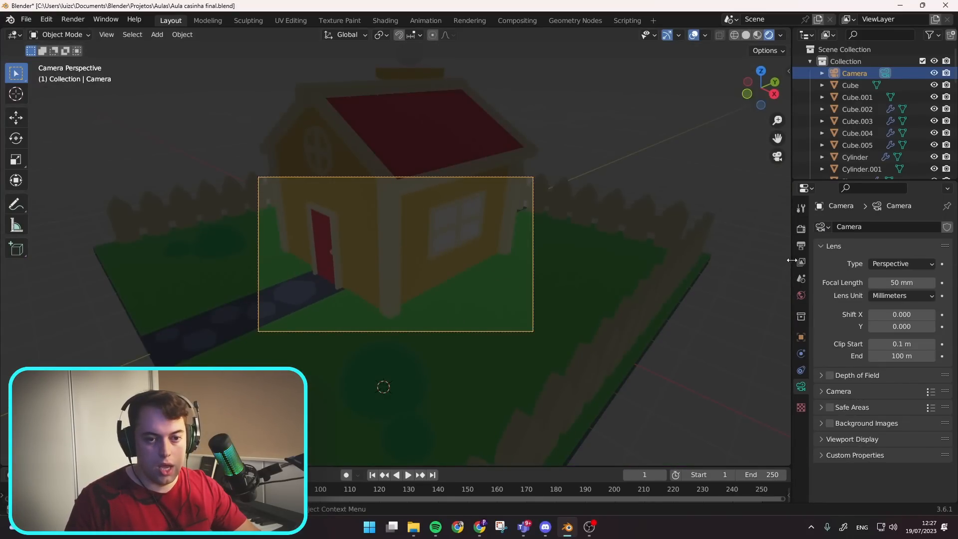
left_click(921, 263)
left_click(905, 291)
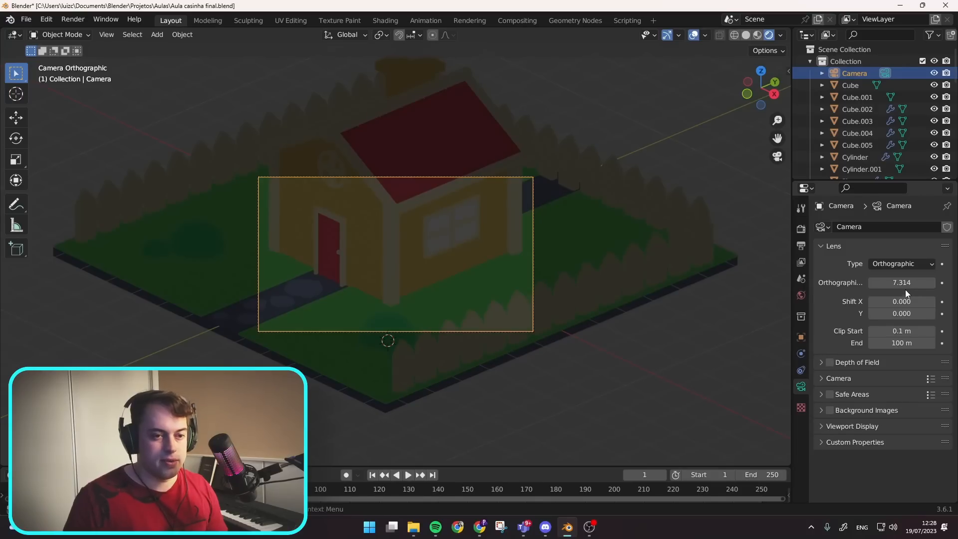
mouse_move(906, 289)
left_mouse_down()
mouse_move(879, 289)
mouse_move(925, 283)
mouse_move(897, 301)
mouse_move(909, 313)
mouse_move(898, 301)
mouse_move(914, 282)
left_mouse_up()
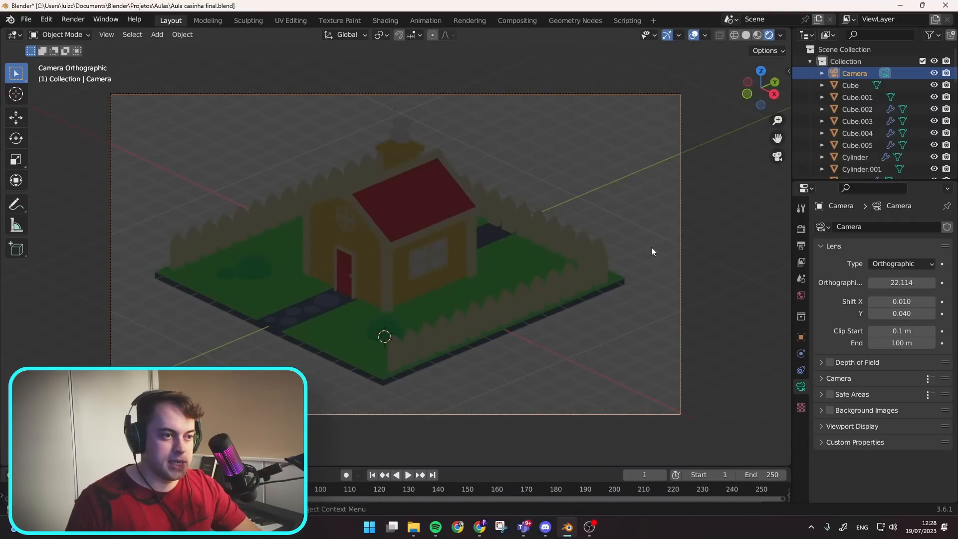
- Leave the camera view and add a Spot light to the scene
key("KP_0")
key("shift+a")
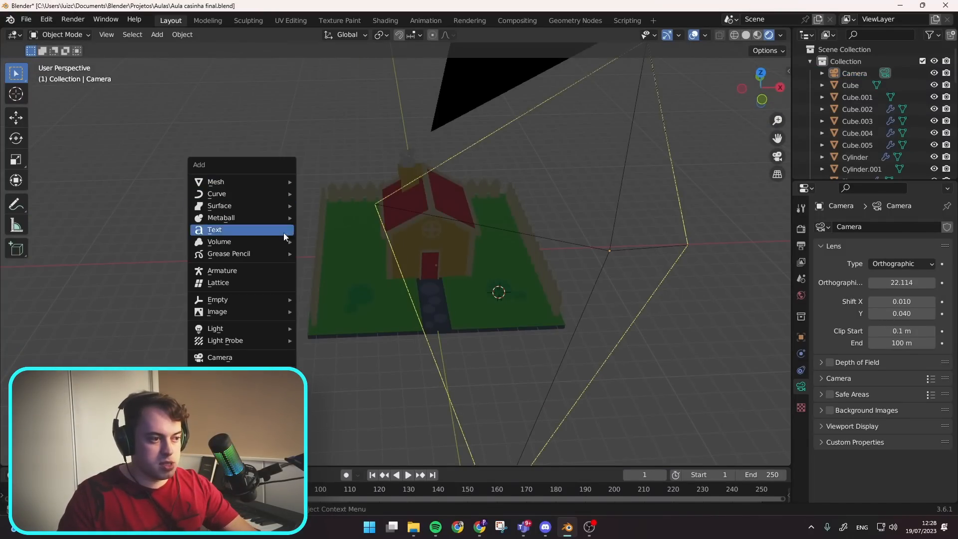
mouse_move(261, 329)
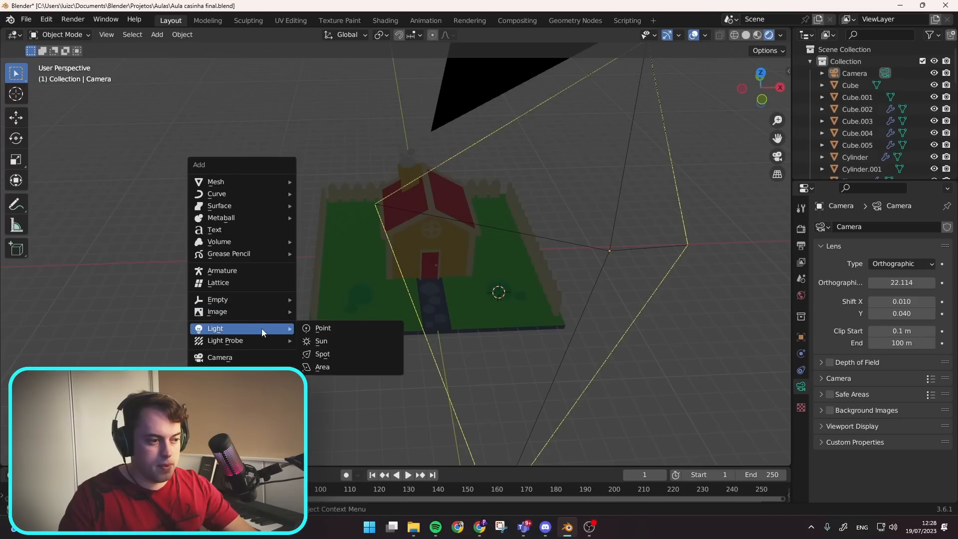
left_click(330, 356)
- In the top orthographic view, move the spot light outside the lot, beyond its back-left corner
middle_click_drag(441, 277, 487, 235)
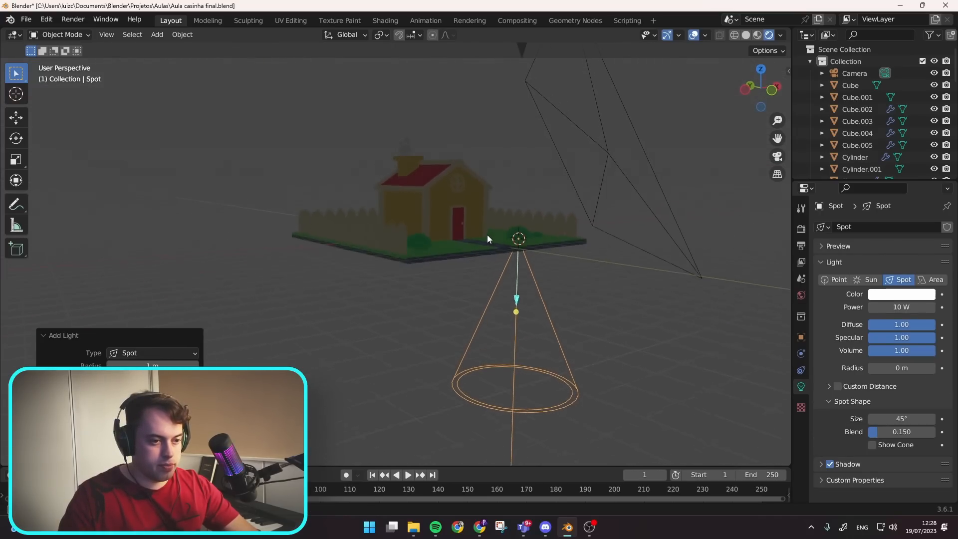
key("KP_7")
key("g")
left_click(292, 92)
- Split the 3D viewport into two side by side, with the rendered one looking through the camera and made narrower
mouse_move(789, 31)
left_mouse_down()
mouse_move(726, 55)
mouse_move(364, 65)
mouse_move(406, 68)
left_mouse_up()
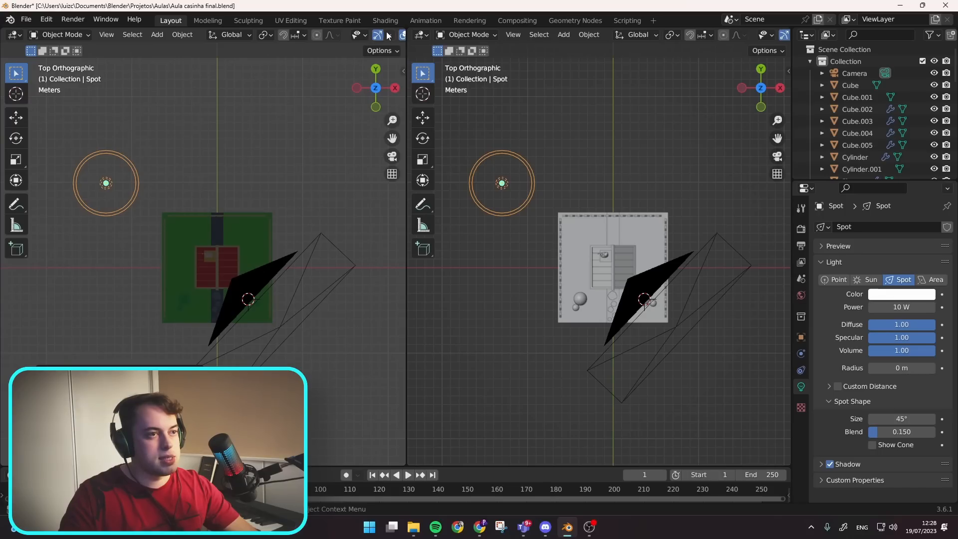
scroll(325, 36, "down", 4)
middle_click_drag(259, 125, 244, 141)
key("KP_0")
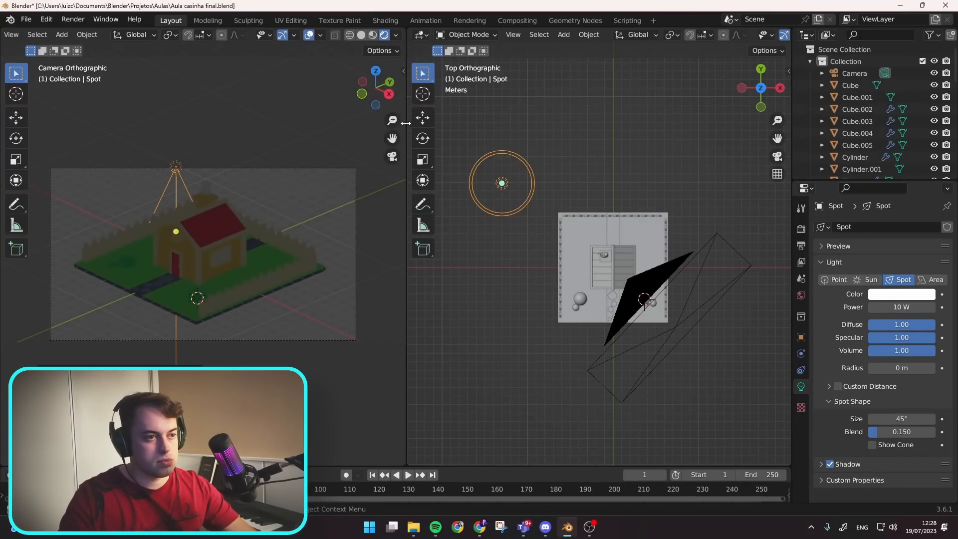
left_click_drag(405, 123, 275, 123)
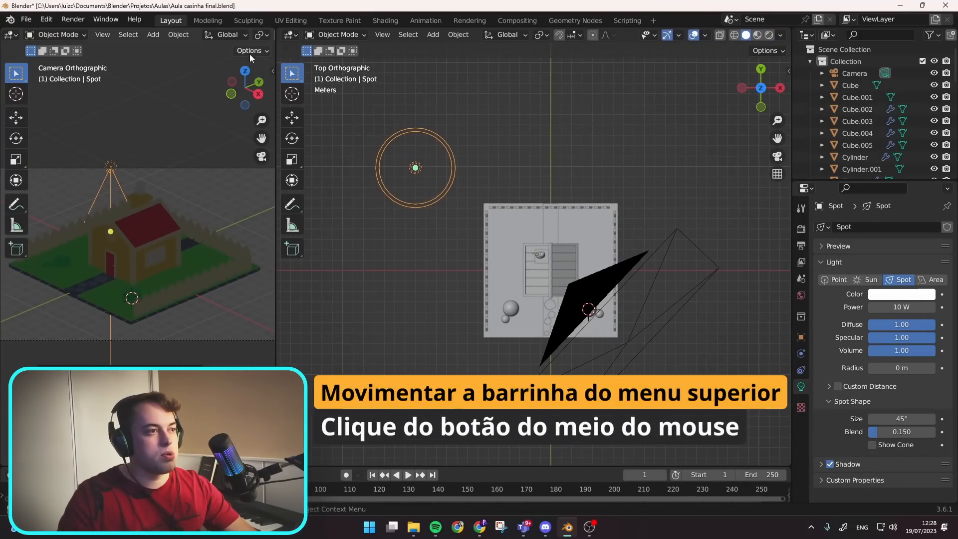
- Hide the overlays and gizmos in the rendered camera viewport
middle_click_drag(226, 39, 179, 39)
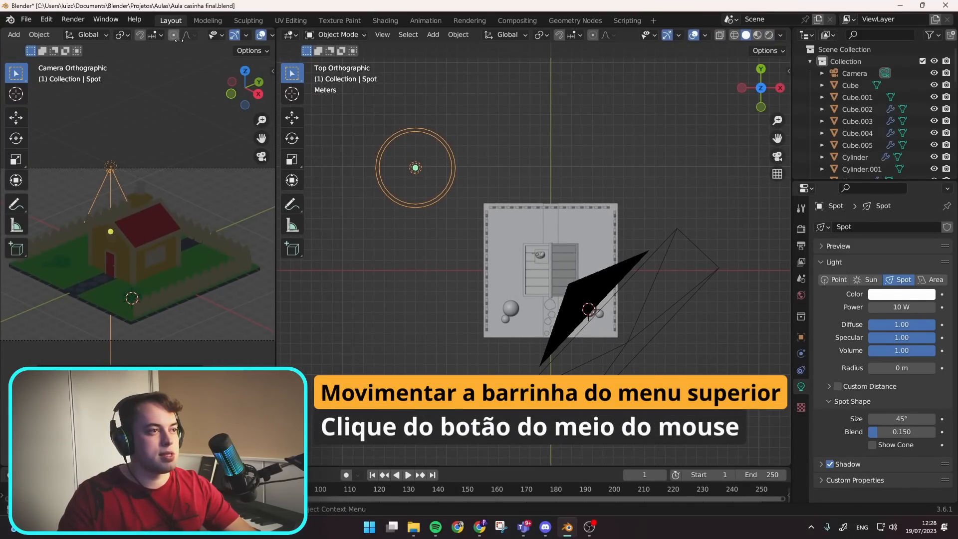
left_click(262, 36)
left_click(233, 36)
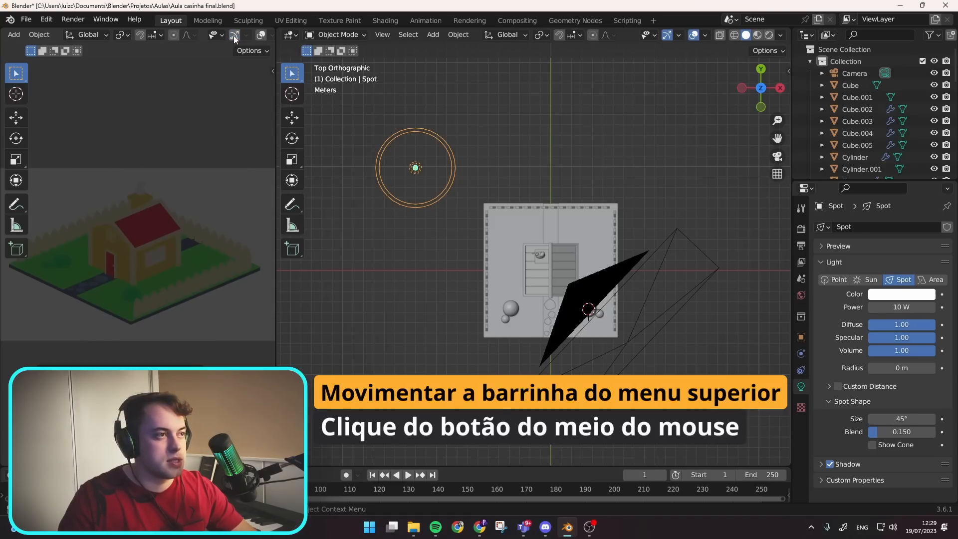
- Raise the spot light about 12.281 m along the Z axis in the solid-shaded viewport
scroll(132, 208, "down", 1)
middle_click_drag(519, 239, 731, 51)
middle_click_drag(477, 144, 439, 200)
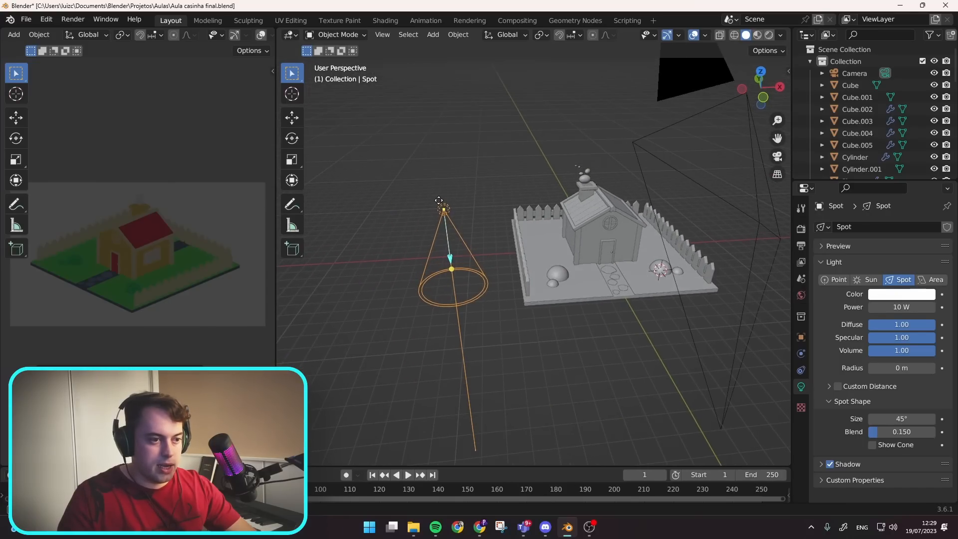
key("g")
key("z")
left_click(498, 154)
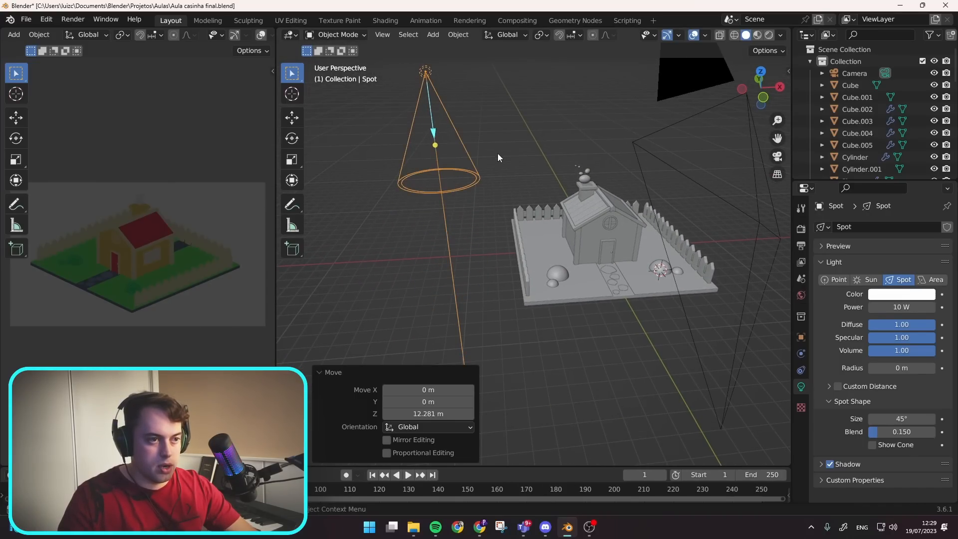
- Aim the light at the house and change its type from Spot to Area
left_click_drag(434, 145, 590, 216)
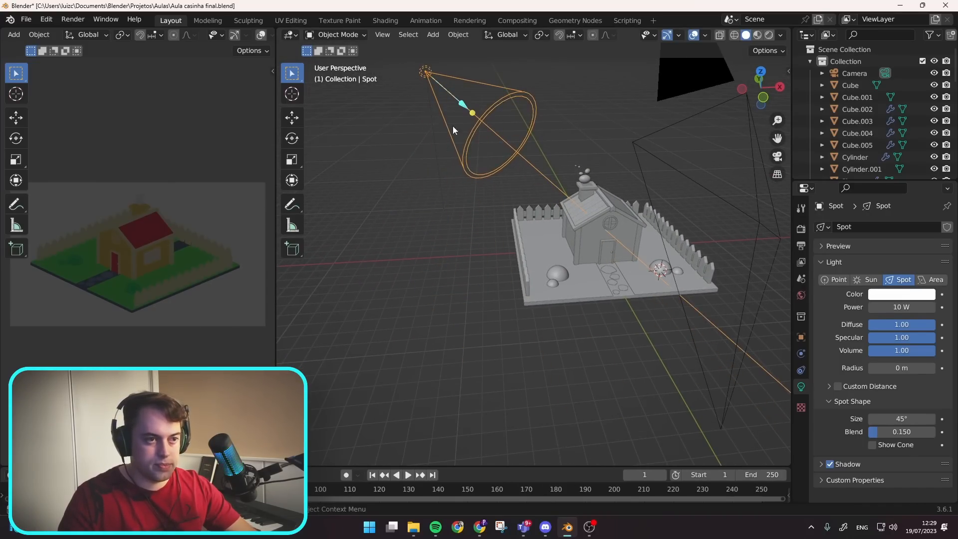
middle_click_drag(447, 132, 405, 142)
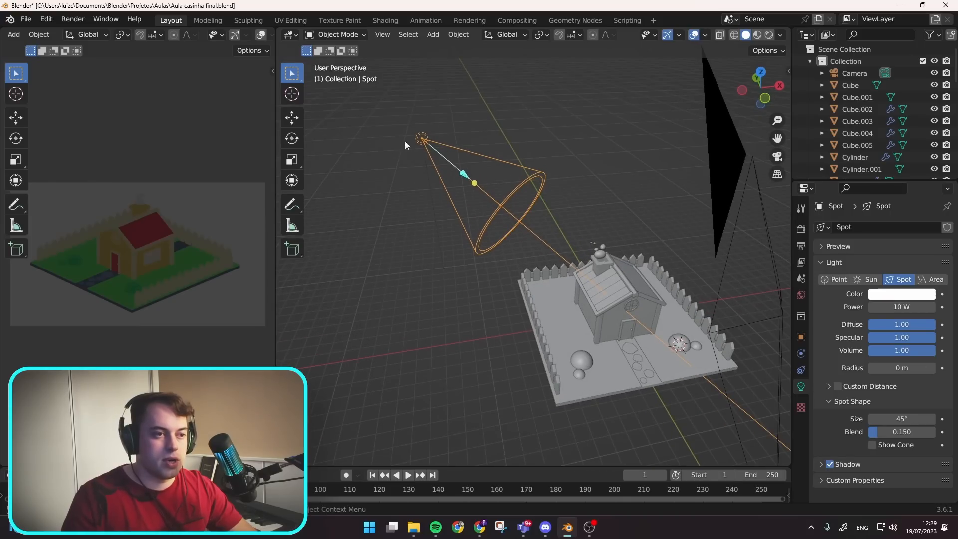
left_click(936, 280)
left_click_drag(468, 178, 606, 282)
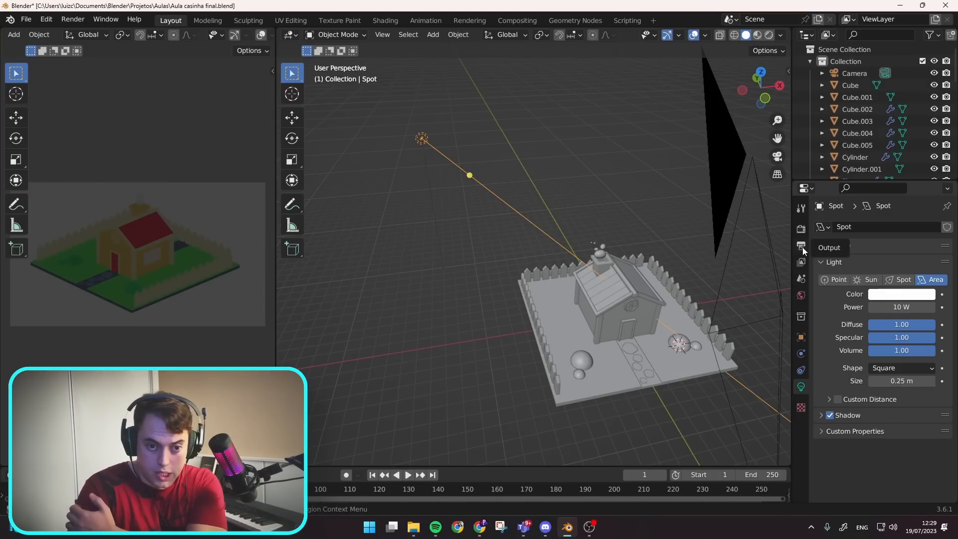
- Tint the world background dark blue with hue about 0.601 and saturation about 0.466, and set its strength to 2.000
left_click(802, 295)
left_click(899, 305)
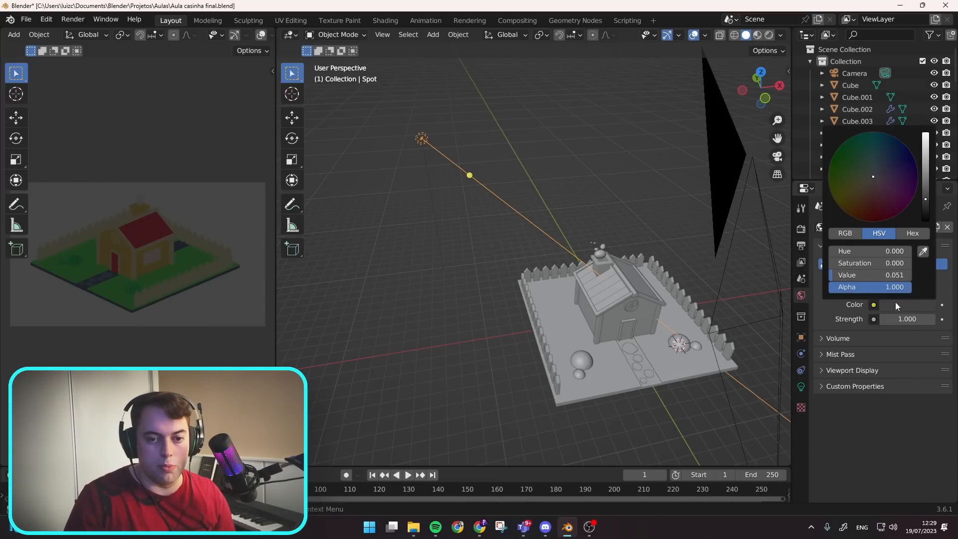
left_click_drag(862, 186, 877, 167)
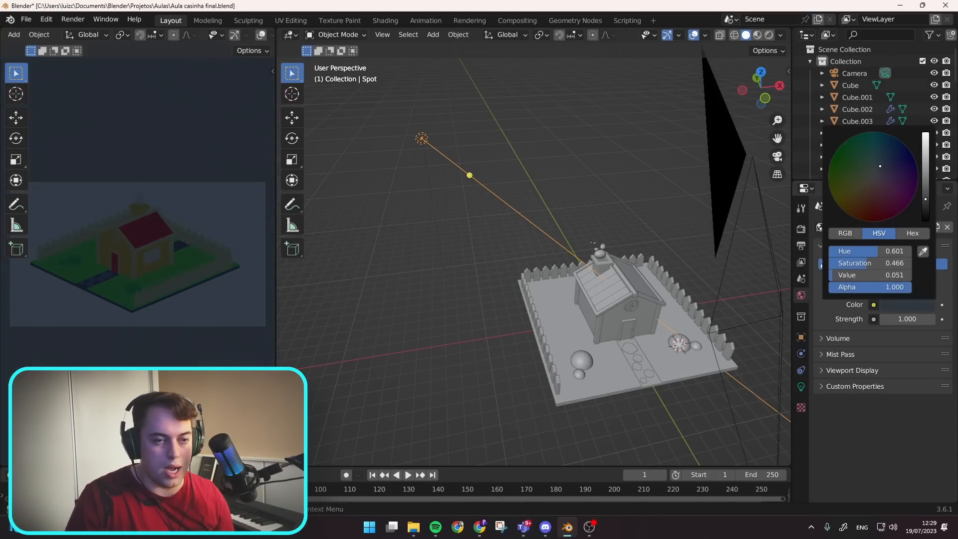
left_click_drag(903, 320, 922, 320)
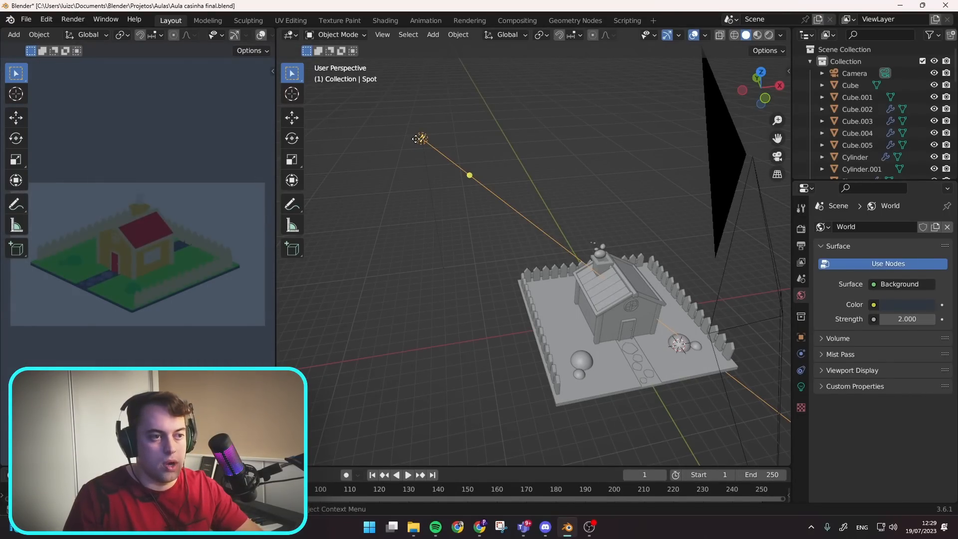
- Try a power of 2000 W for the area light, settling on 5000 W
left_click(803, 387)
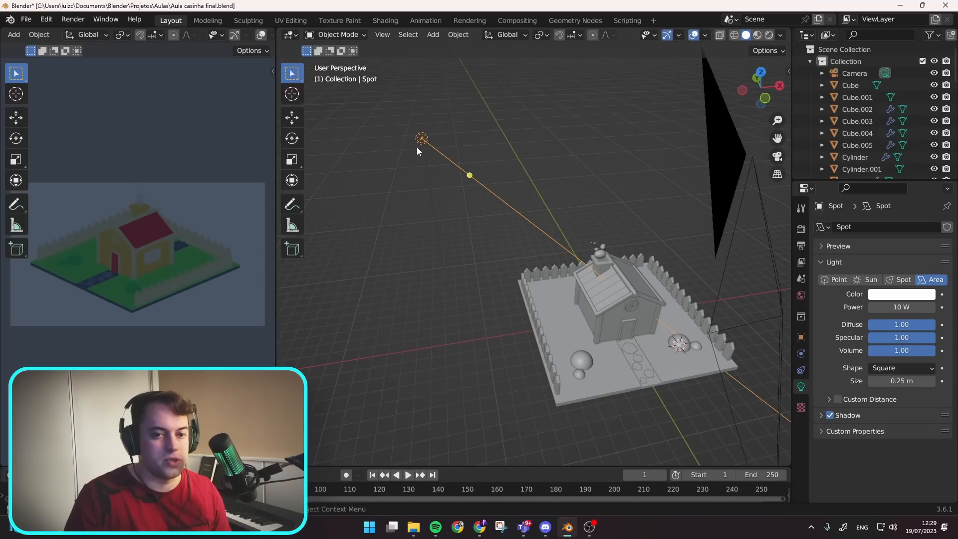
left_click(897, 307)
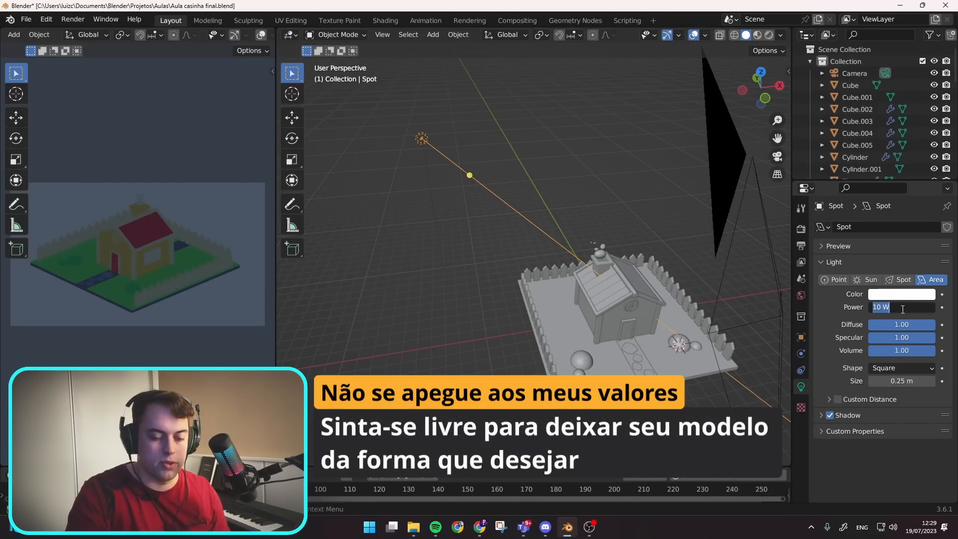
type("2000")
key("Return")
left_click(929, 308)
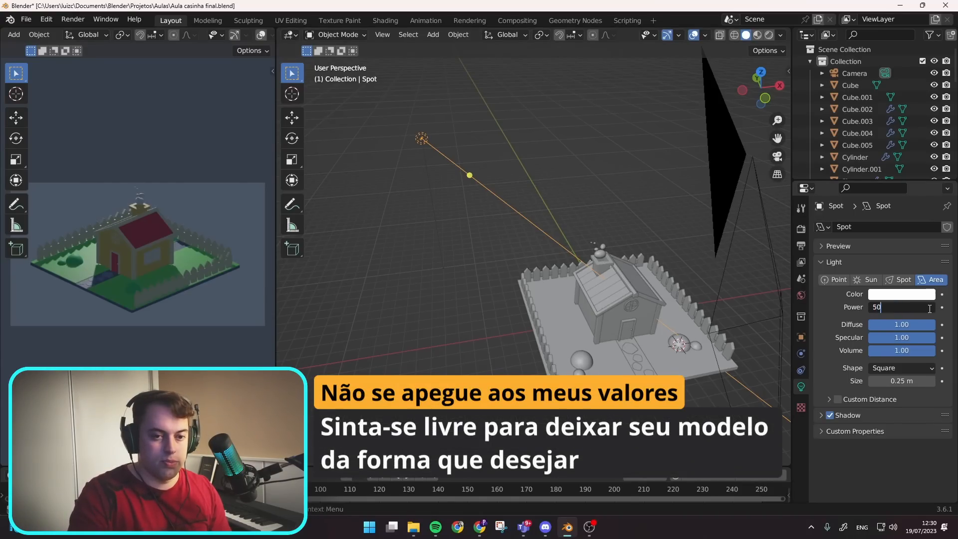
type("5000")
key("Return")
- Lower the area light along the Z axis and re-aim it at the house
middle_click_drag(499, 240, 519, 253)
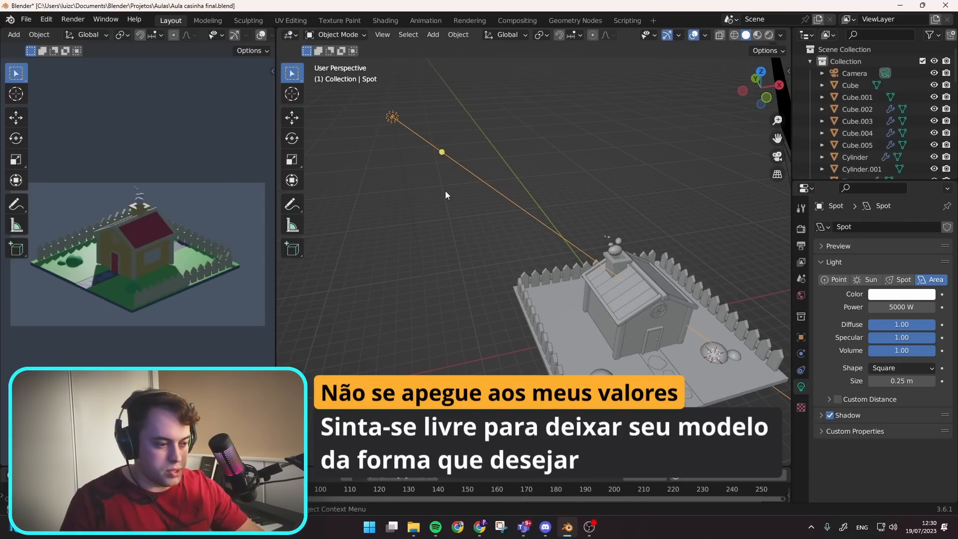
key("g")
key("z")
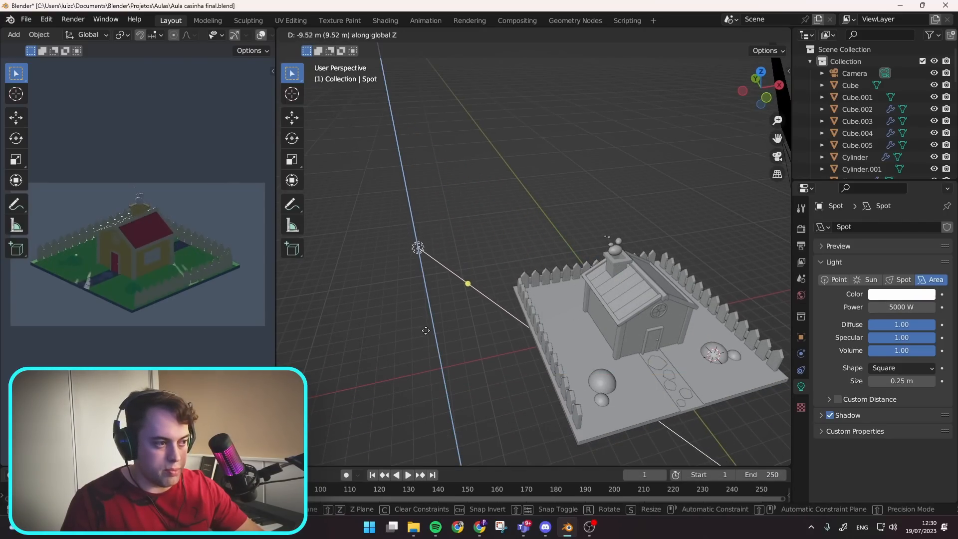
middle_click_drag(429, 345, 452, 299)
scroll(178, 227, "up", 4)
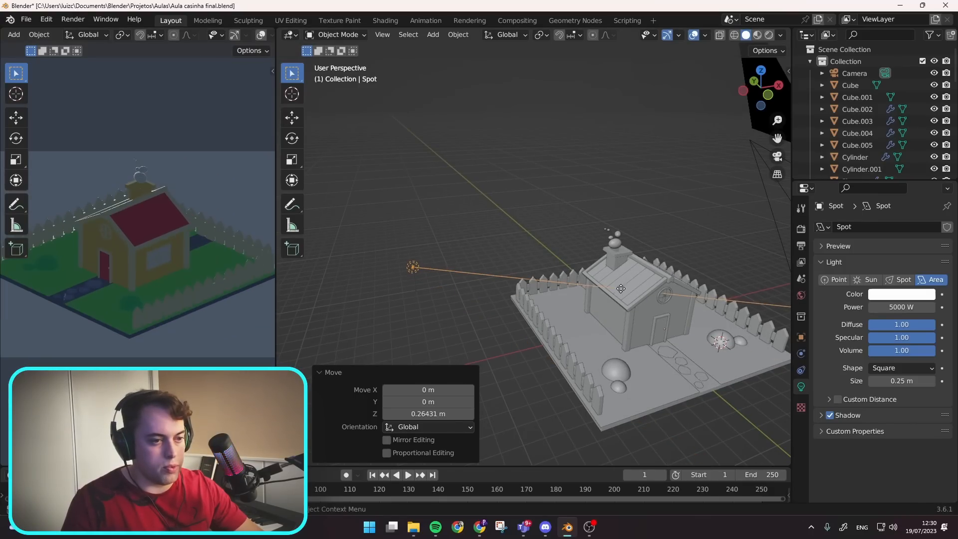
left_click_drag(630, 292, 629, 304)
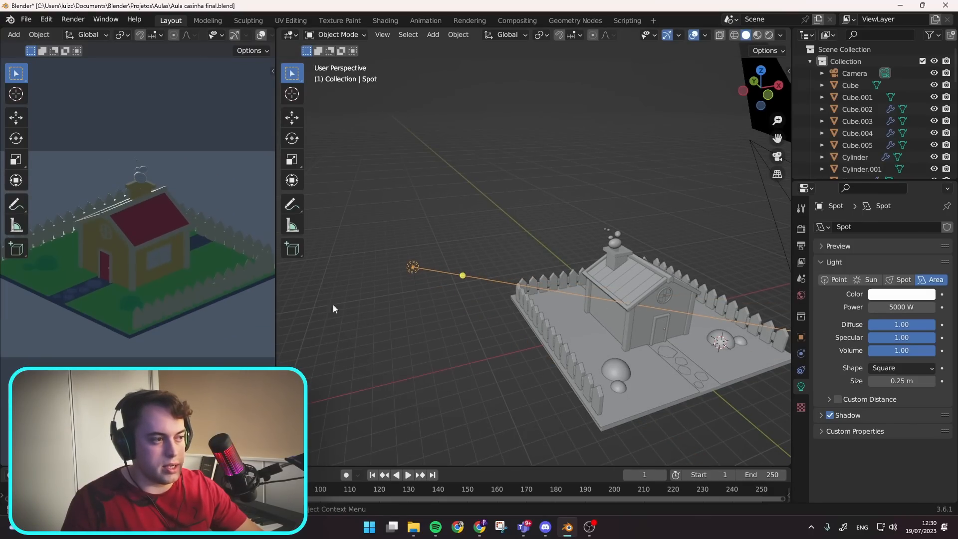
- Duplicate the area light in top view about 20 m along negative Y and aim the copy at the house
middle_click_drag(474, 318, 526, 343)
scroll(504, 322, "down", 2)
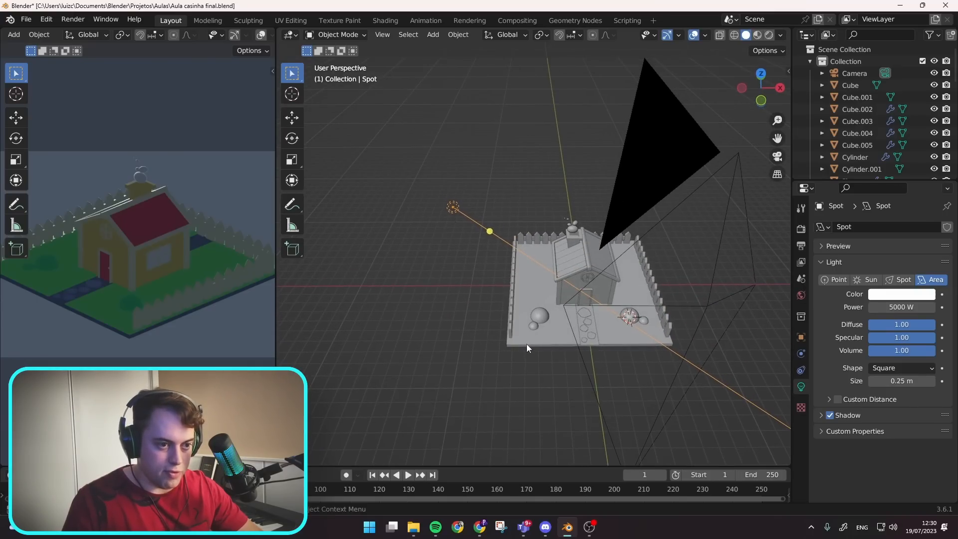
key("KP_7")
key("shift+d")
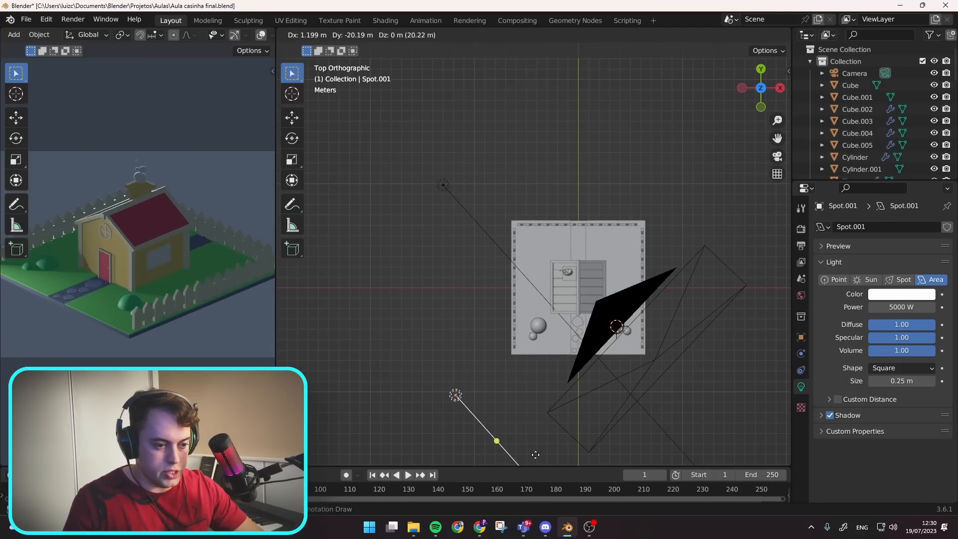
left_click(531, 453)
left_click_drag(492, 436, 497, 351)
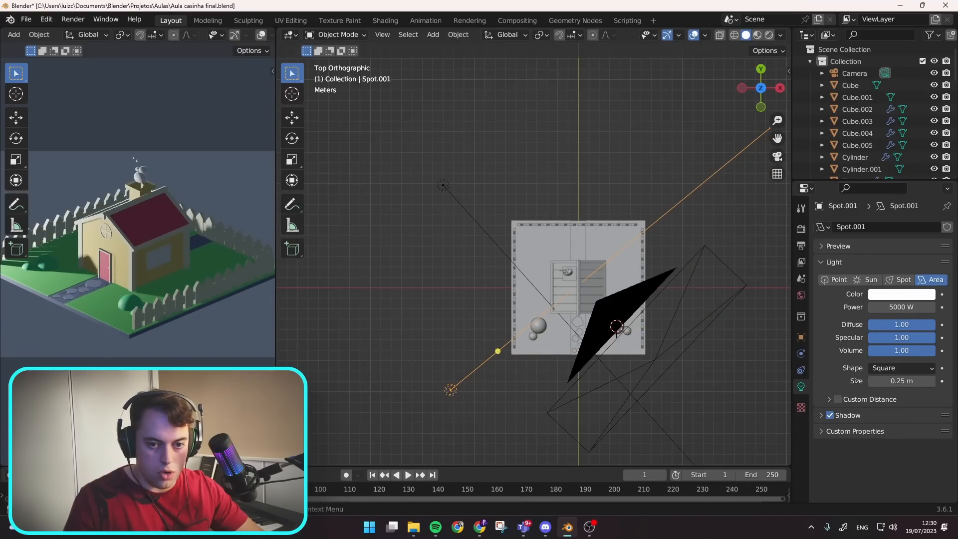
- Give the duplicated light a size of about 33.2 m, a pale yellow color and a power of 6000 W
mouse_move(896, 381)
left_mouse_down()
mouse_move(943, 380)
mouse_move(896, 380)
left_mouse_up()
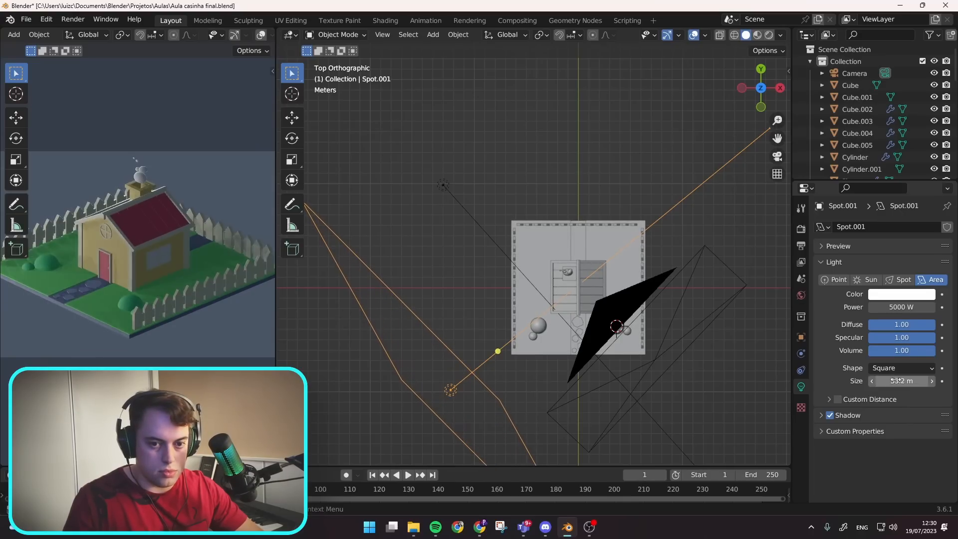
left_click(901, 296)
left_click_drag(872, 178, 865, 183)
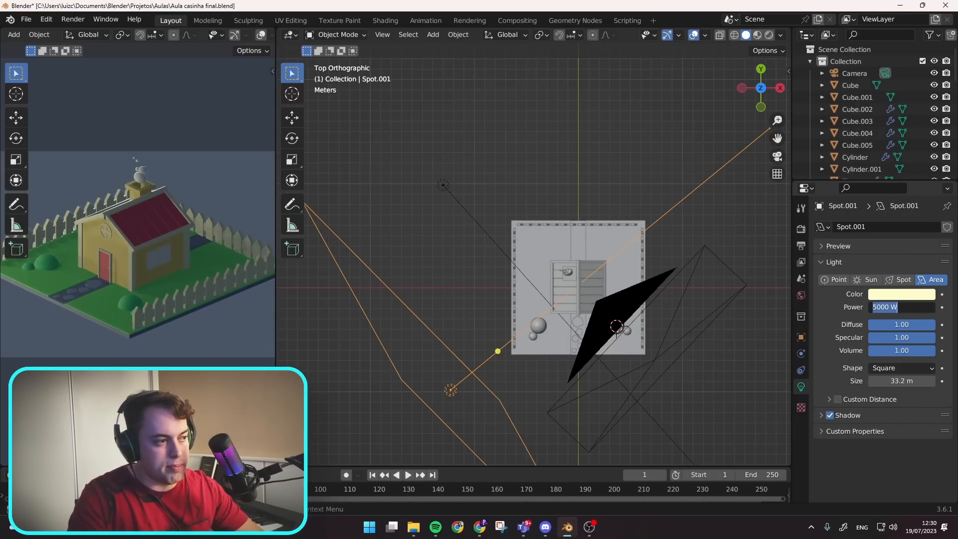
key("Return")
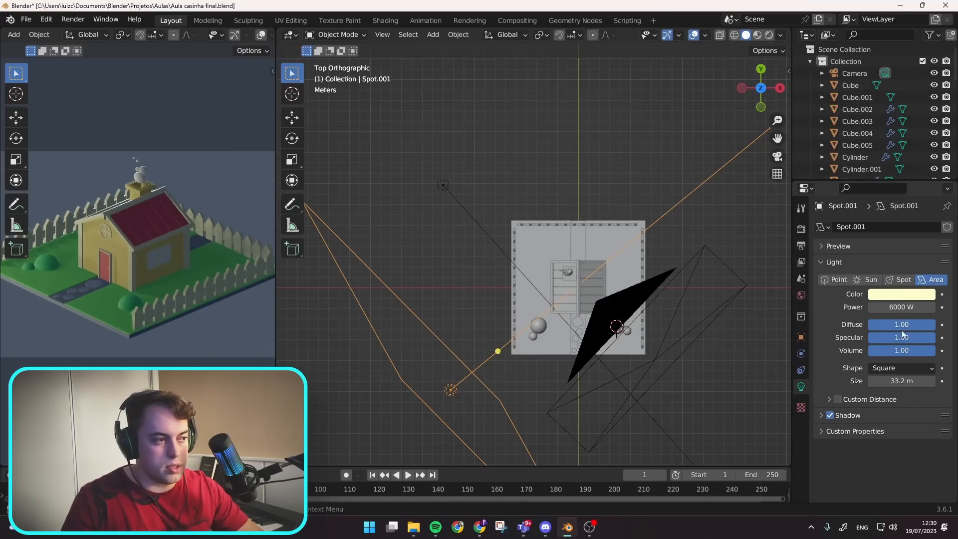
- Duplicate the pale yellow light about 27.3 m in X and 26.7 m in Y, and rotate the copy to face the house
scroll(182, 292, "up", 2)
scroll(490, 347, "down", 3)
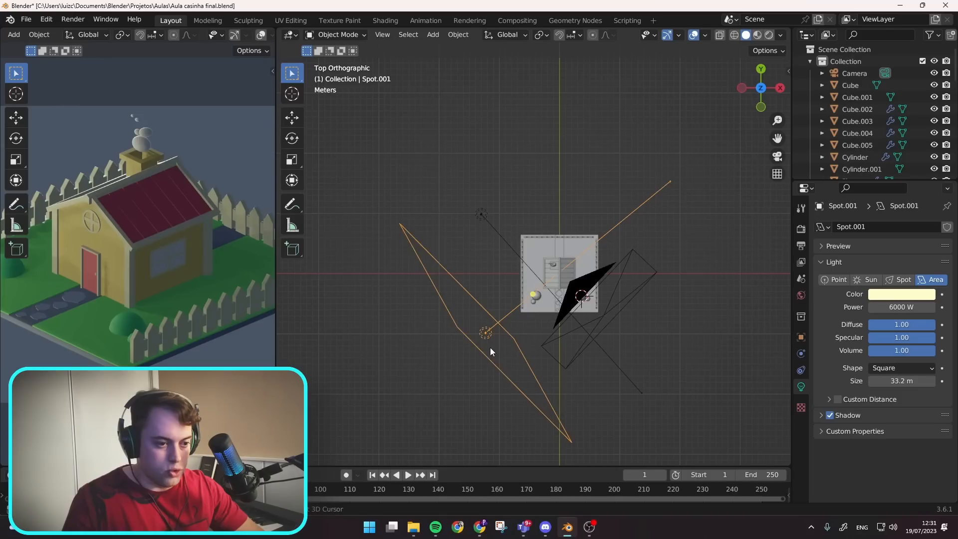
key("shift+d")
left_click(656, 186)
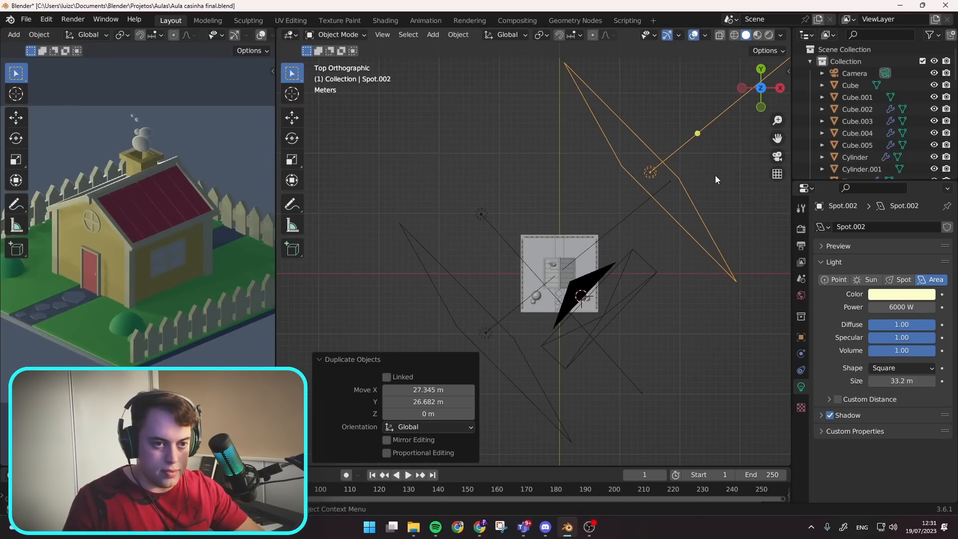
key("r")
left_click(666, 225)
left_click_drag(623, 226, 562, 275)
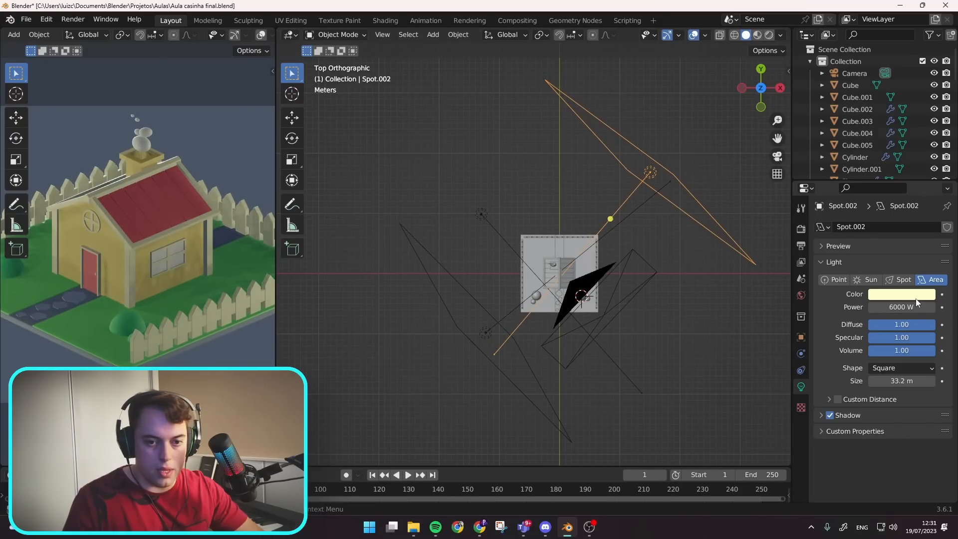
- Change the newest light's color to light blue and reduce its power
left_click(915, 298)
left_click_drag(874, 179, 891, 155)
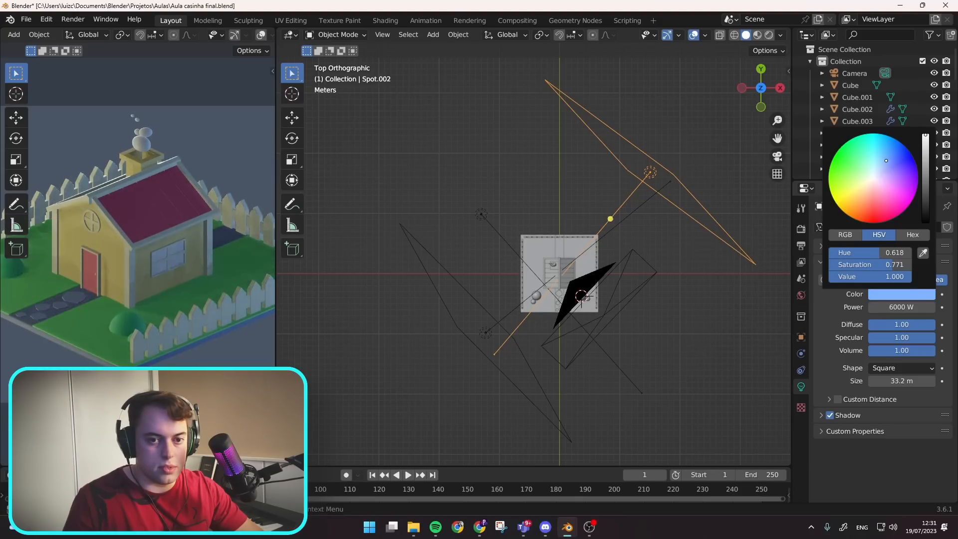
left_click(914, 311)
type("5")
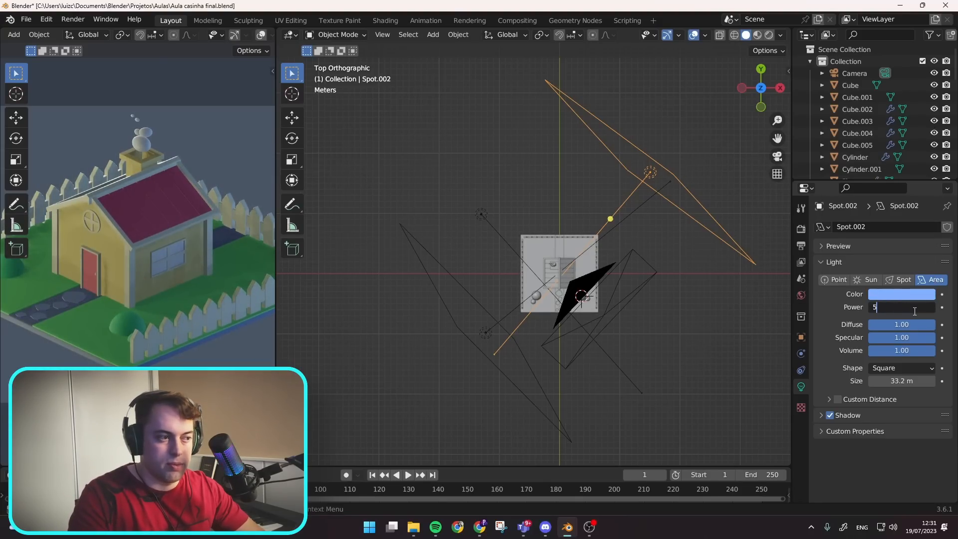
type("00")
key("Return")
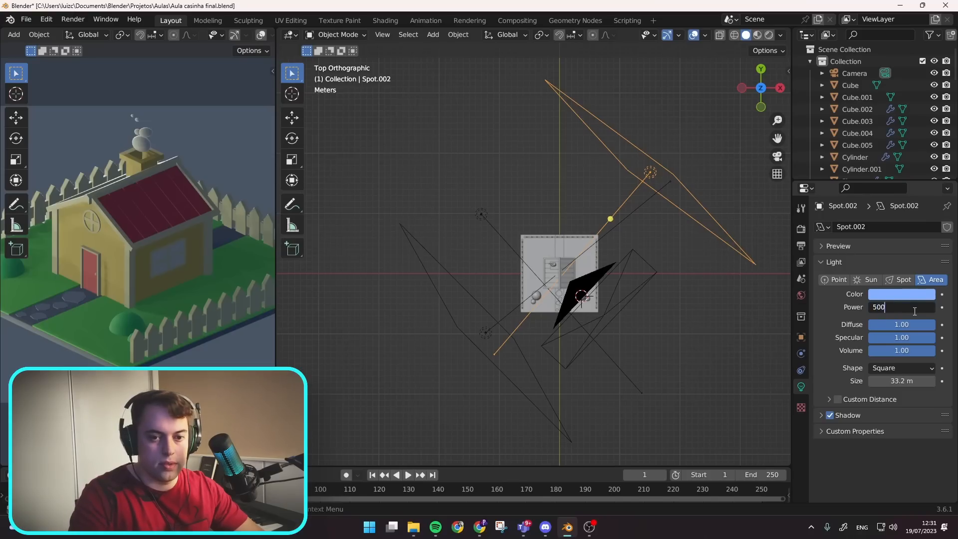
type("00")
key("Return")
- Set the pale yellow light's power to 7000 W and increase its size
left_click(480, 335)
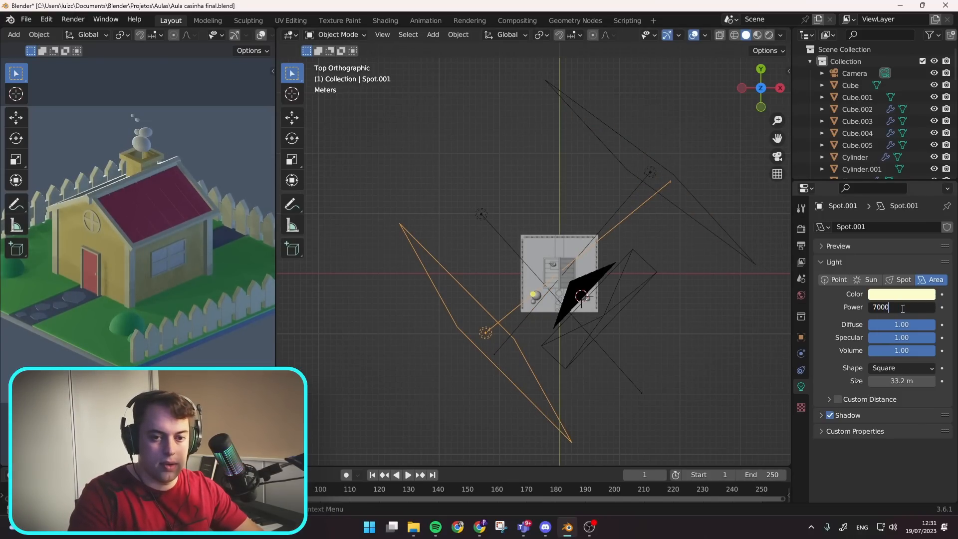
key("Return")
middle_click_drag(396, 320, 504, 263)
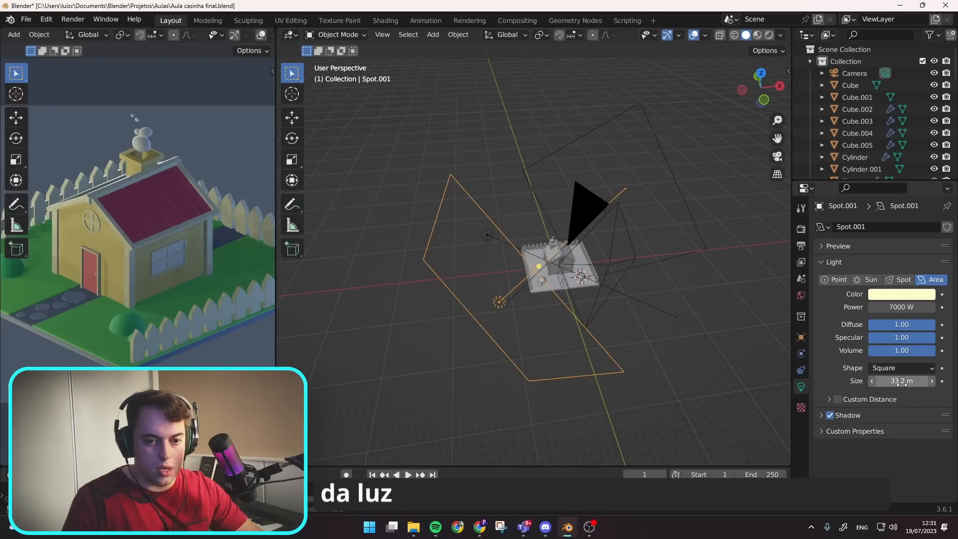
mouse_move(898, 381)
left_mouse_down()
mouse_move(928, 380)
mouse_move(913, 381)
left_mouse_up()
- Enlarge the original white area light, raising it along the Z axis and re-aiming it at the house
left_click(484, 240)
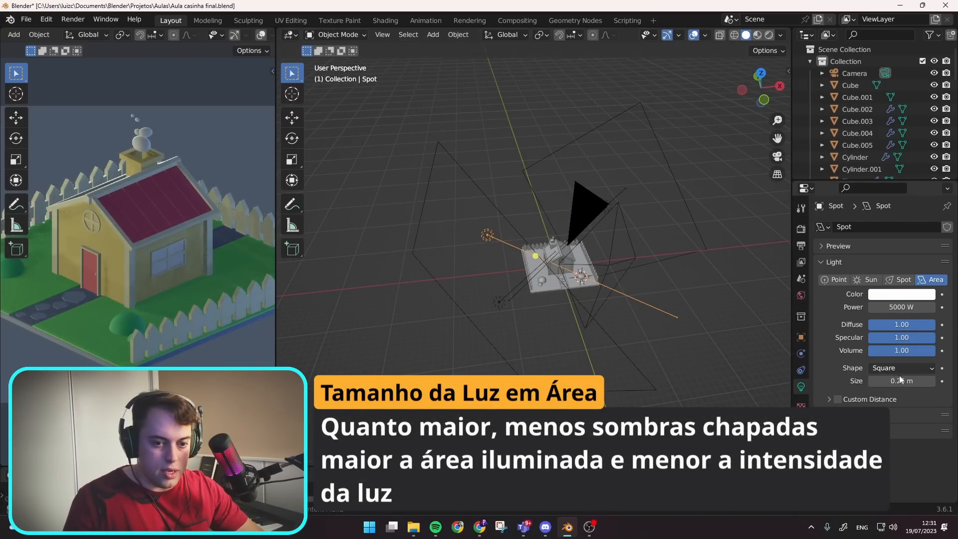
key("g")
key("z")
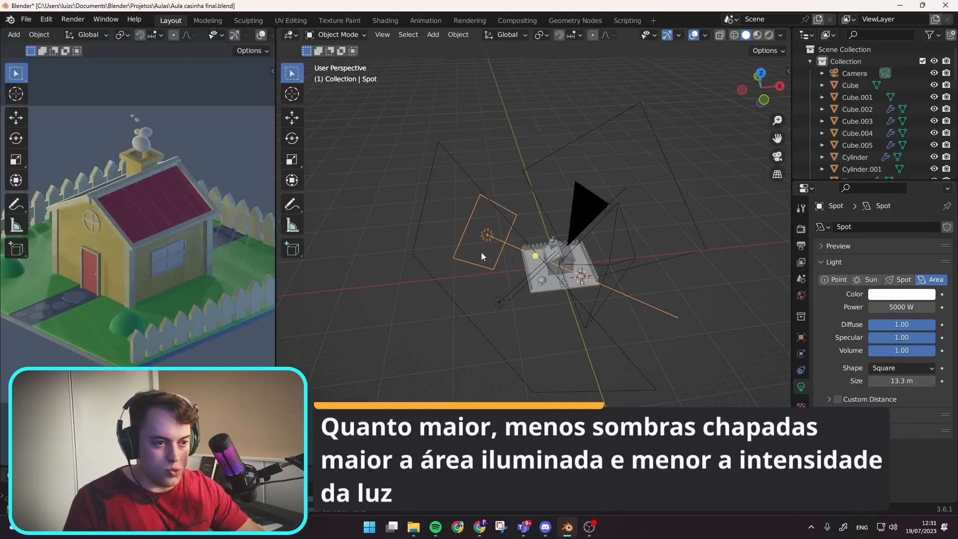
left_click(459, 192)
left_click_drag(531, 201, 548, 253)
left_click_drag(898, 381, 923, 382)
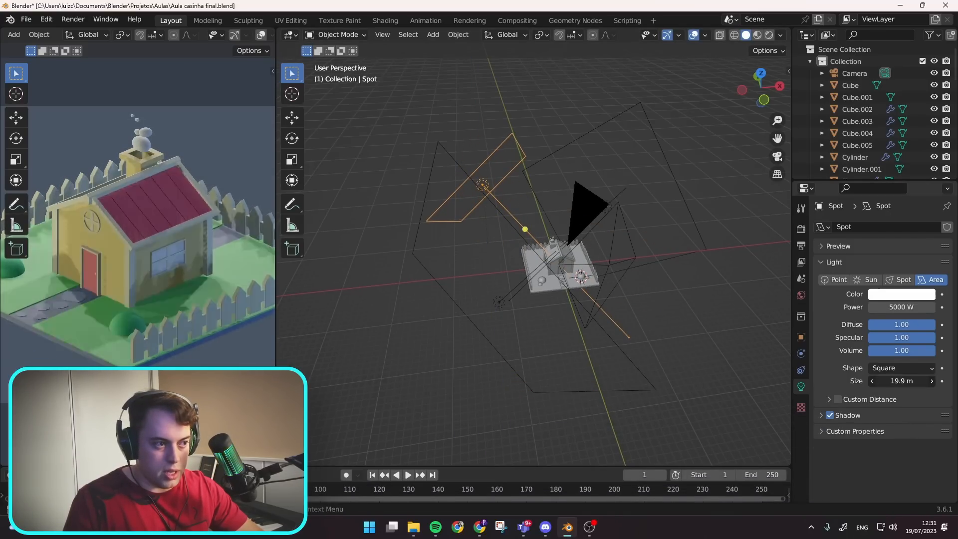
mouse_move(901, 381)
left_mouse_down()
mouse_move(894, 381)
mouse_move(903, 381)
left_mouse_up()
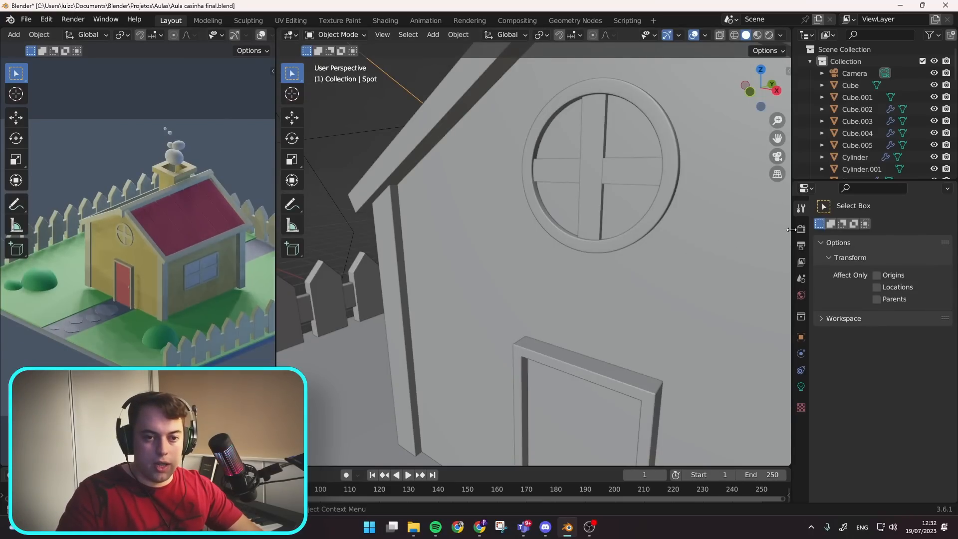
- Enable Ambient Occlusion and Bloom for Eevee, and set the shadow cube and cascade sizes to 2048 px
left_click(802, 229)
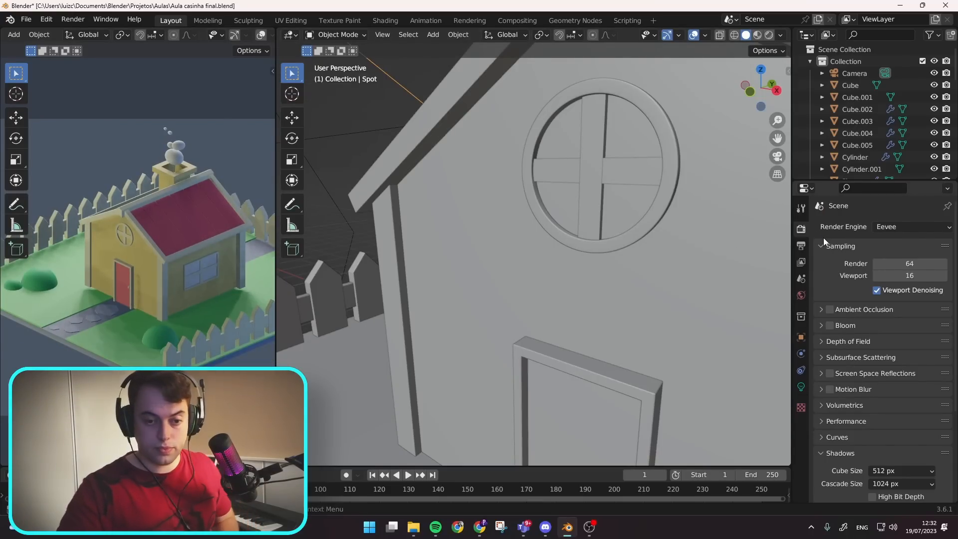
left_click(832, 326)
scroll(841, 382, "down", 5)
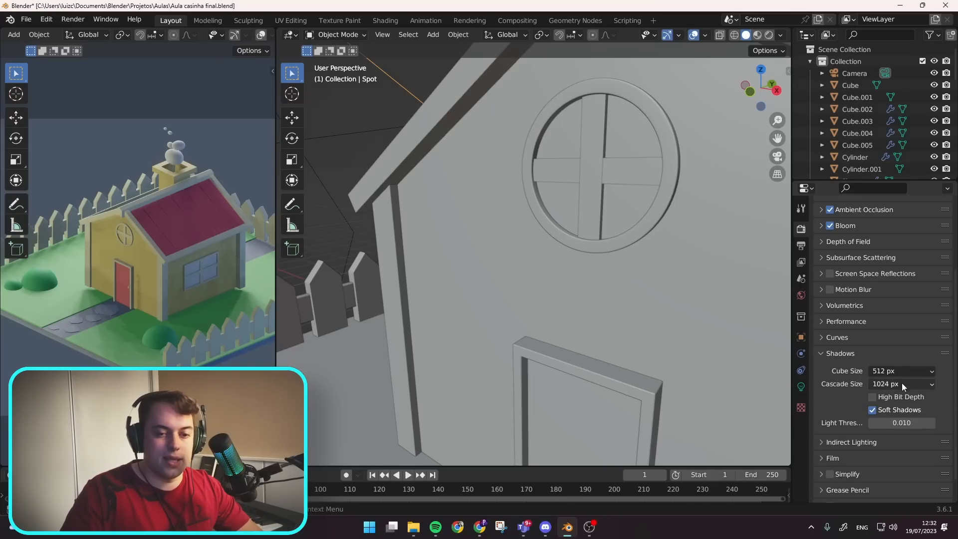
left_click(902, 373)
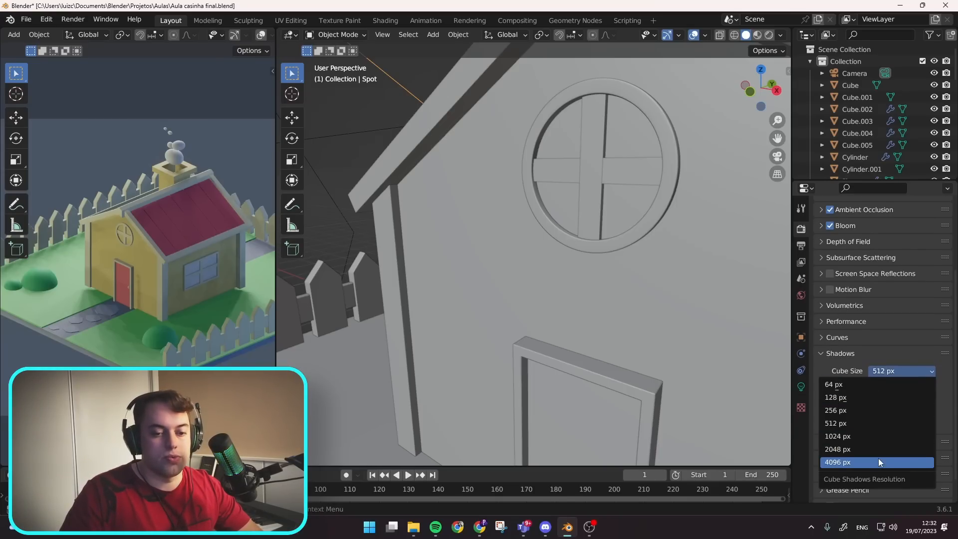
left_click(877, 450)
left_click(898, 384)
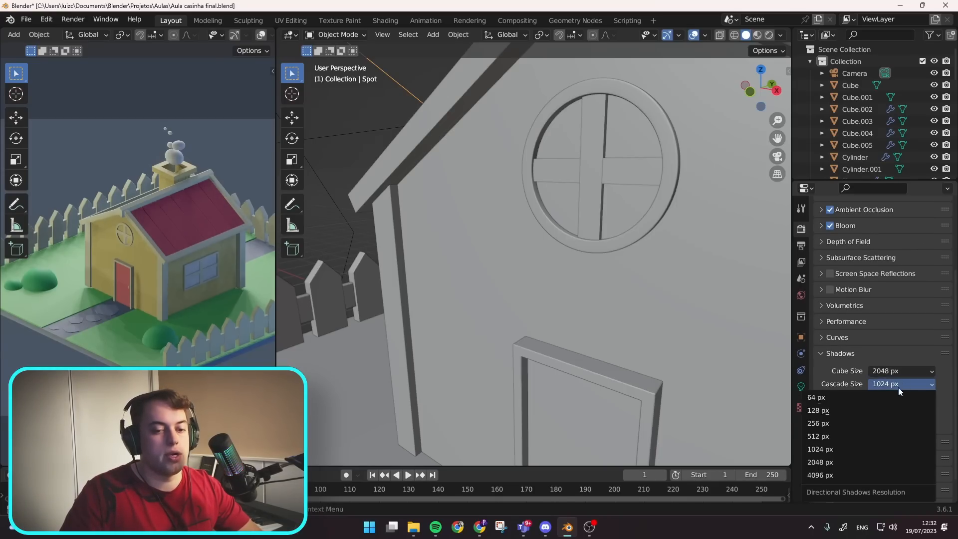
left_click(819, 463)
- Lower the Specular value of the garden's green ground and bush materials, with about 0.058 for the bush
middle_click_drag(162, 310, 194, 281, "shift")
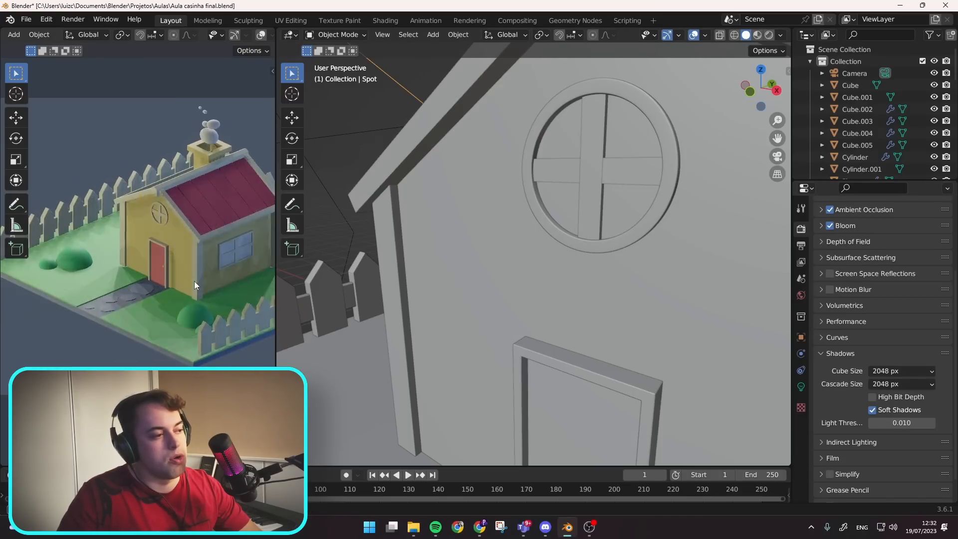
scroll(204, 279, "down", 1)
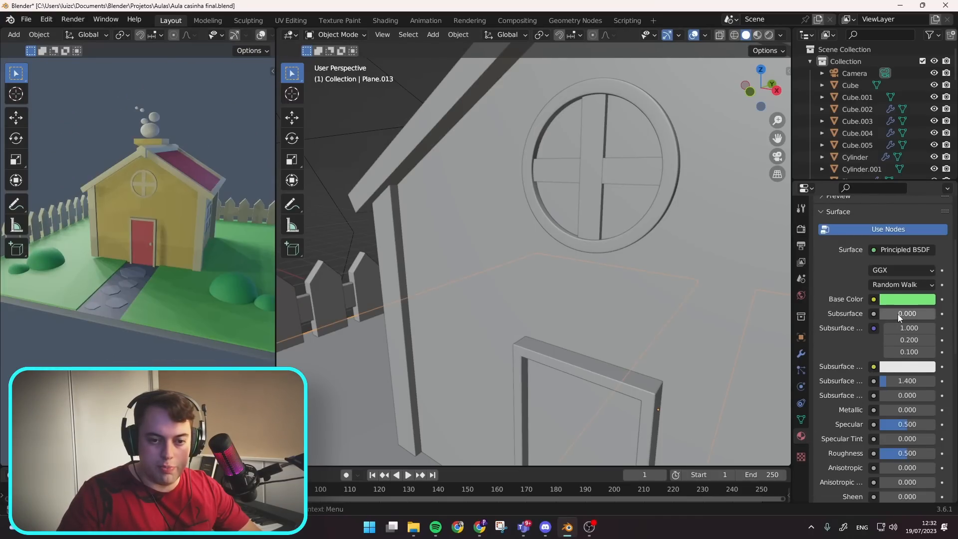
scroll(902, 389, "down", 2)
mouse_move(902, 387)
left_mouse_down()
mouse_move(876, 388)
mouse_move(898, 387)
left_mouse_up()
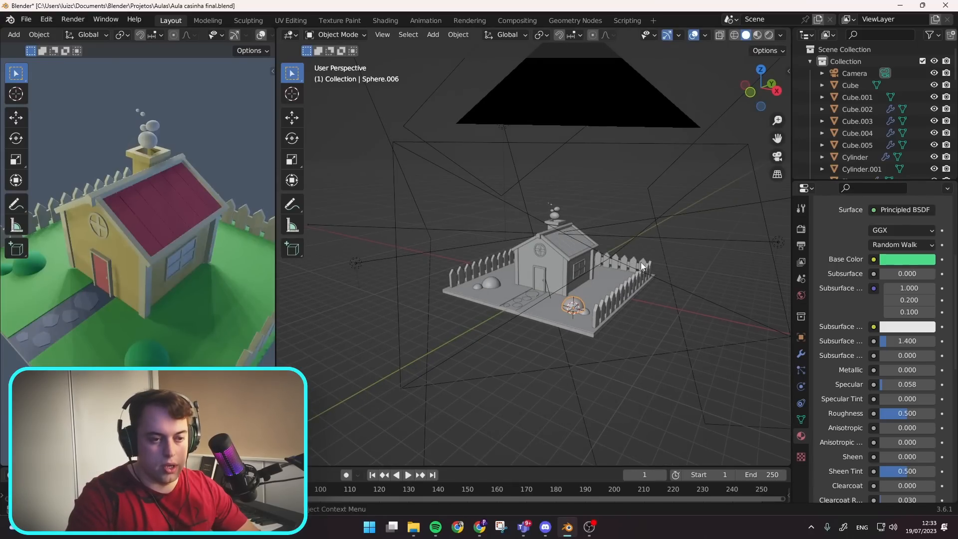
- Make the light blue area light behind the house a more saturated blue and set its power to 6000 W
key("KP_7")
left_click(732, 113)
left_click(902, 295)
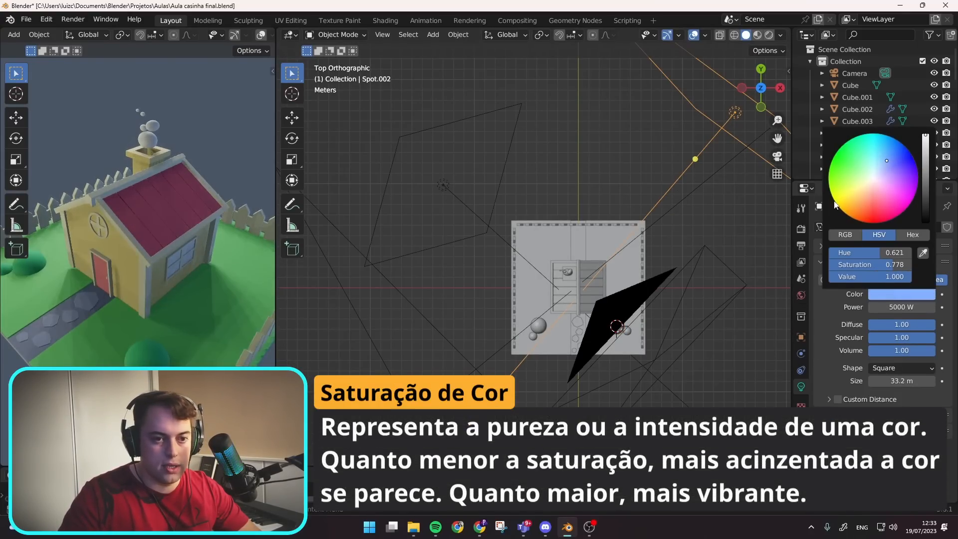
left_click_drag(889, 162, 897, 148)
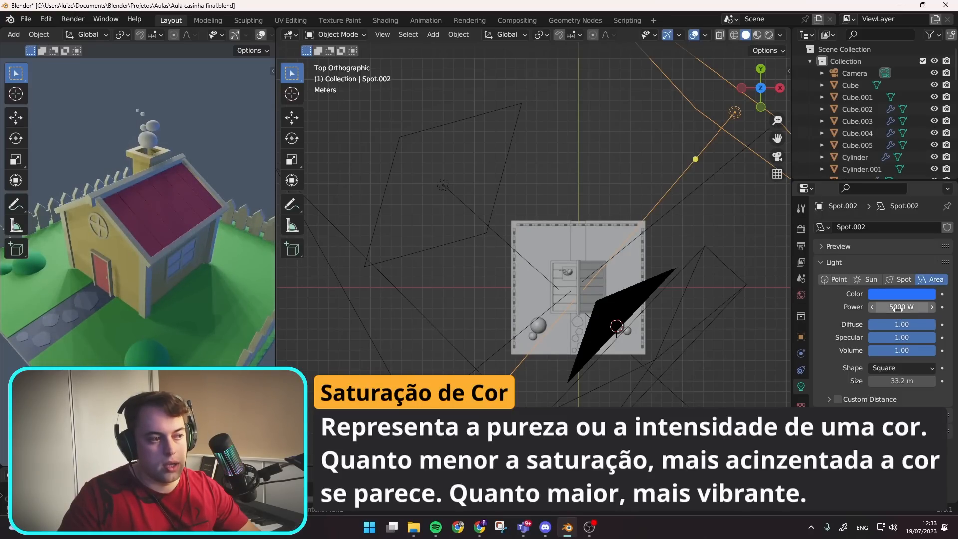
type("6000")
key("Return")
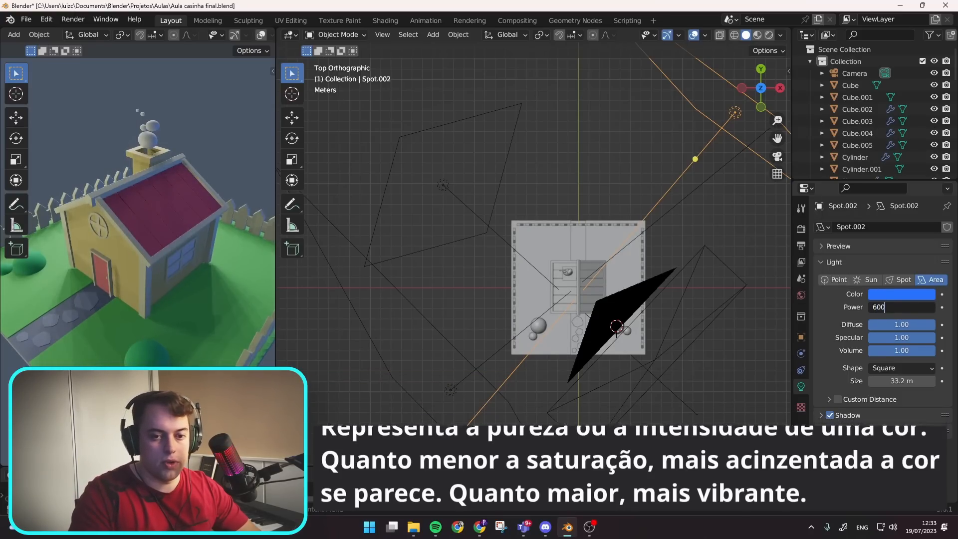
- Snap the 3D cursor to the white area light and add a 2 m plane at that location
middle_click_drag(451, 244, 642, 274)
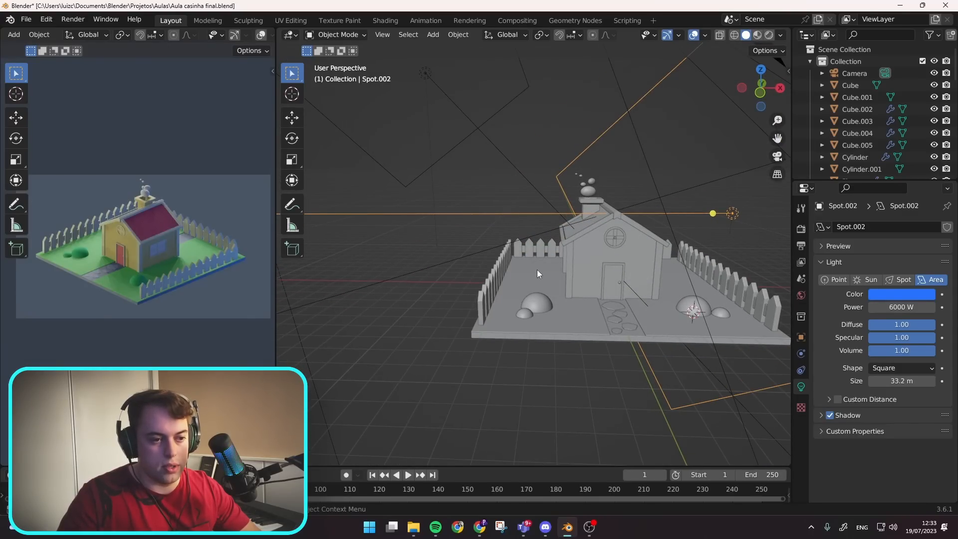
left_click(508, 243)
middle_click_drag(436, 206, 507, 185)
left_click(394, 77)
key("shift+s")
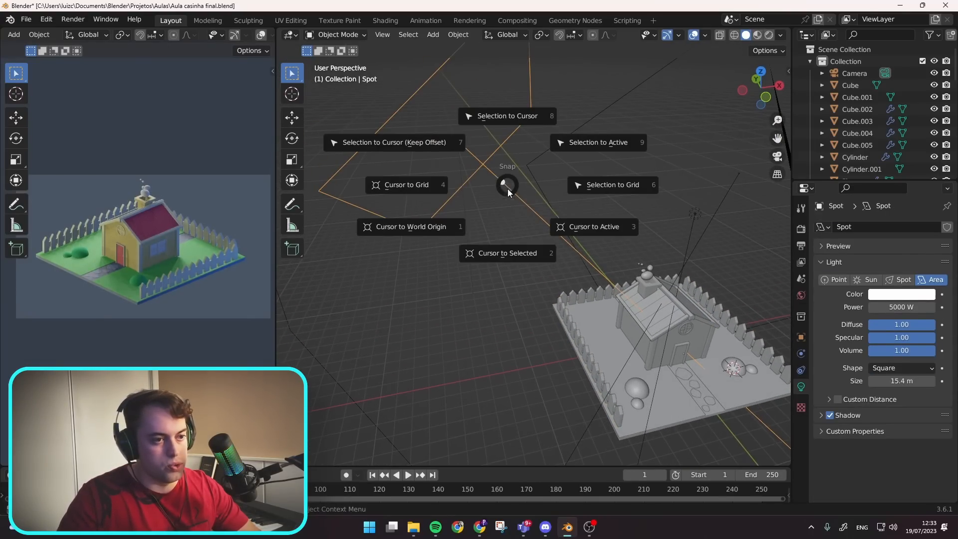
left_click(508, 255)
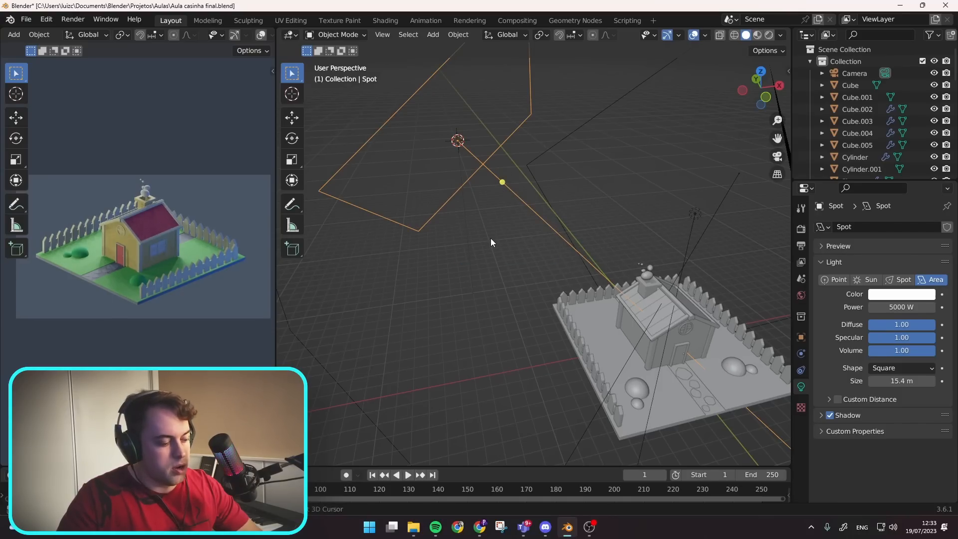
key("shift+a")
mouse_move(463, 89)
left_click(532, 92)
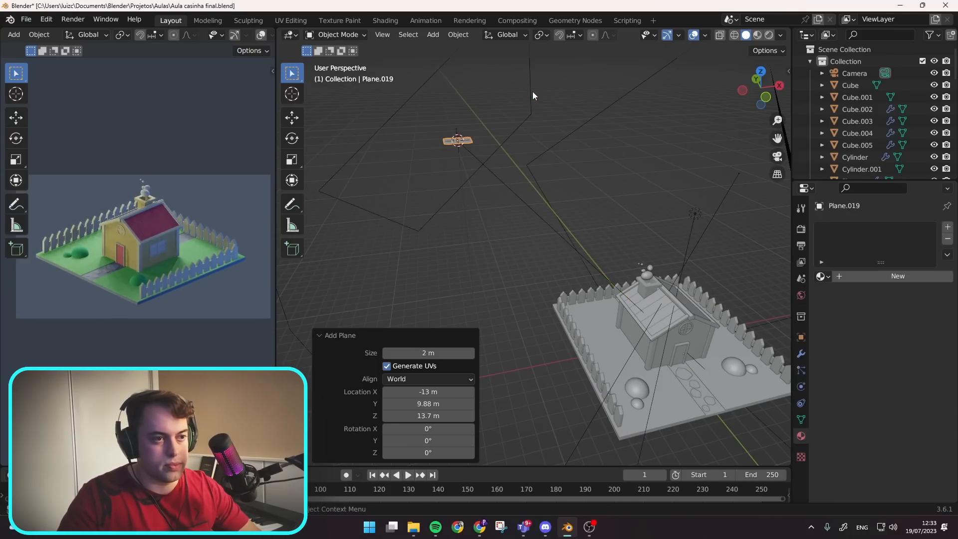
- Lower the new plane along the Z axis by about 16.2 m in total
key("g")
key("z")
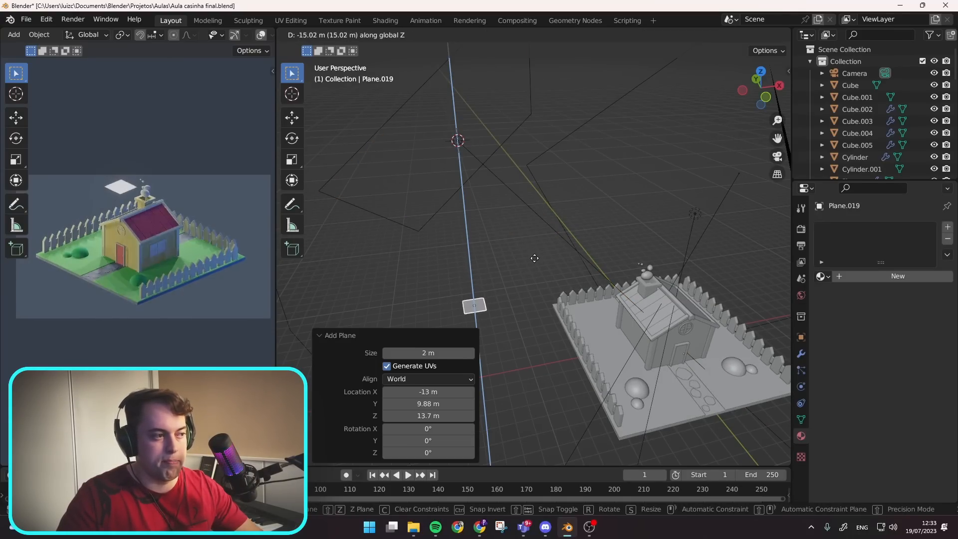
left_click(535, 263)
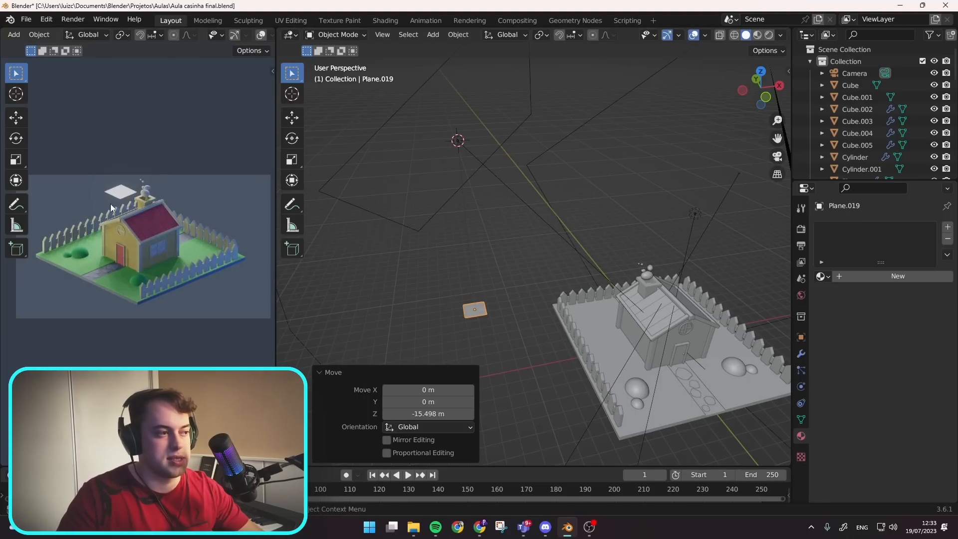
key("g")
key("z")
left_click(481, 314)
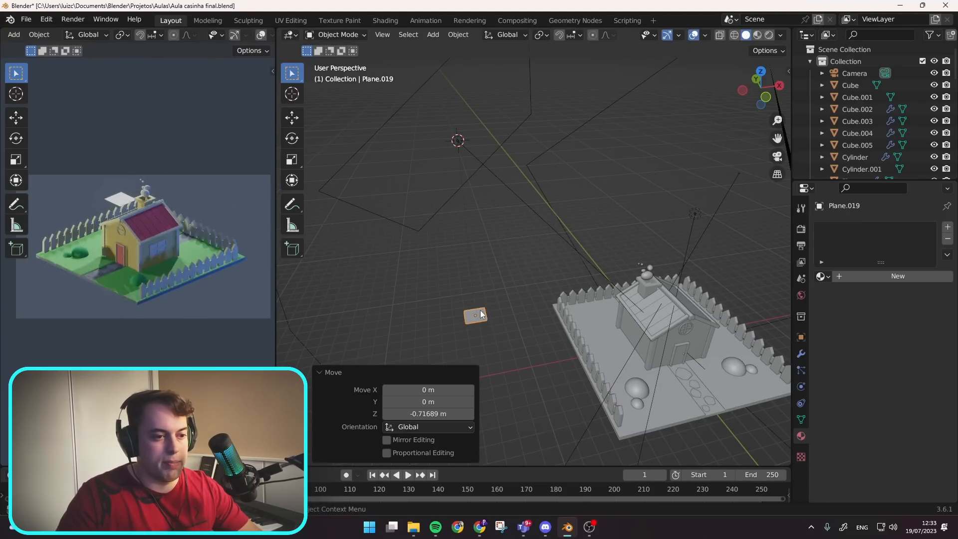
- Rotate the plane about 67.8° around the X axis and about 51.3° around the Z axis to face the camera
middle_click_drag(465, 306, 294, 348)
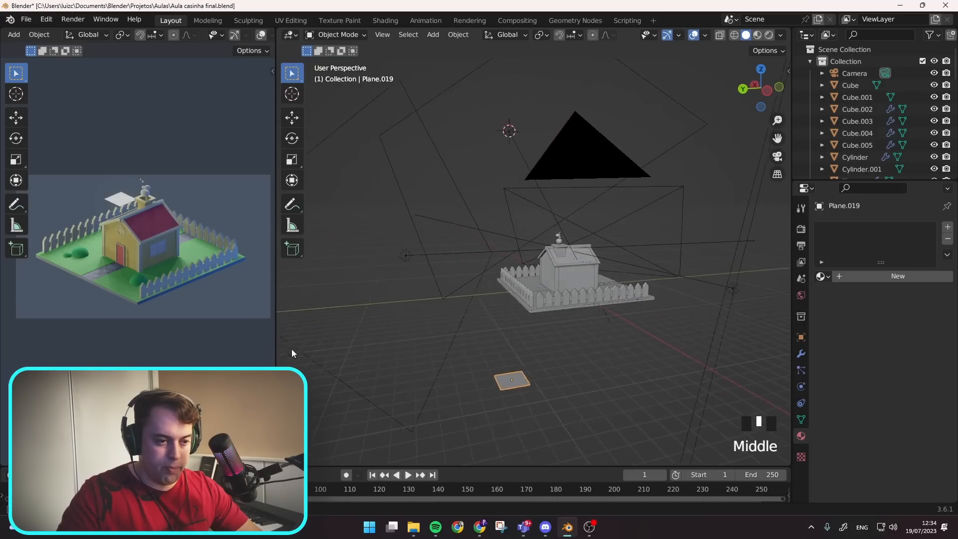
middle_click_drag(534, 333, 545, 354)
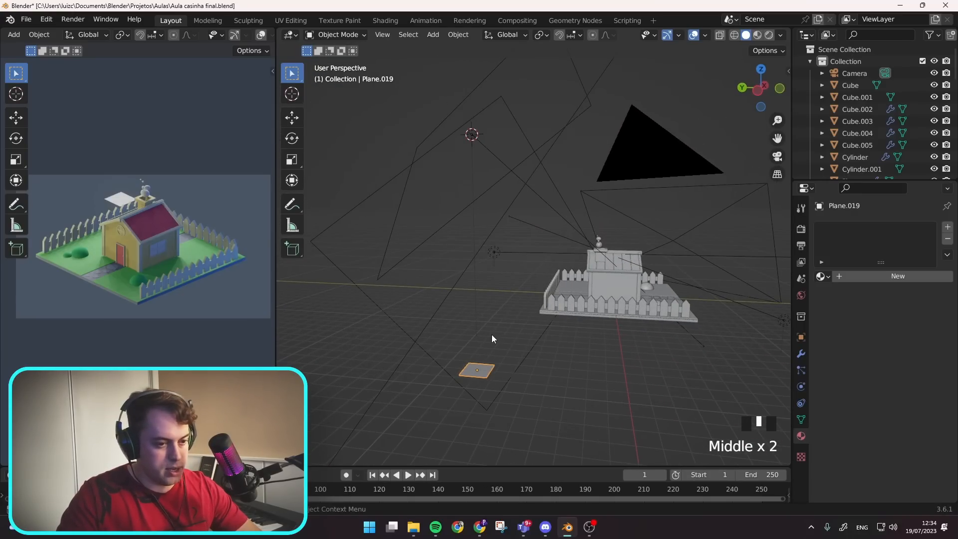
key("r")
key("x")
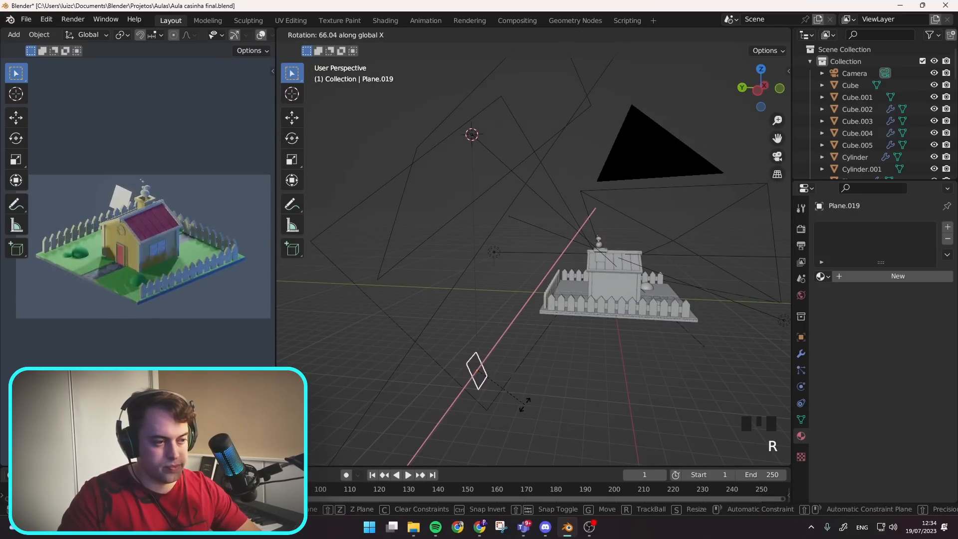
left_click(524, 403)
key("r")
key("z")
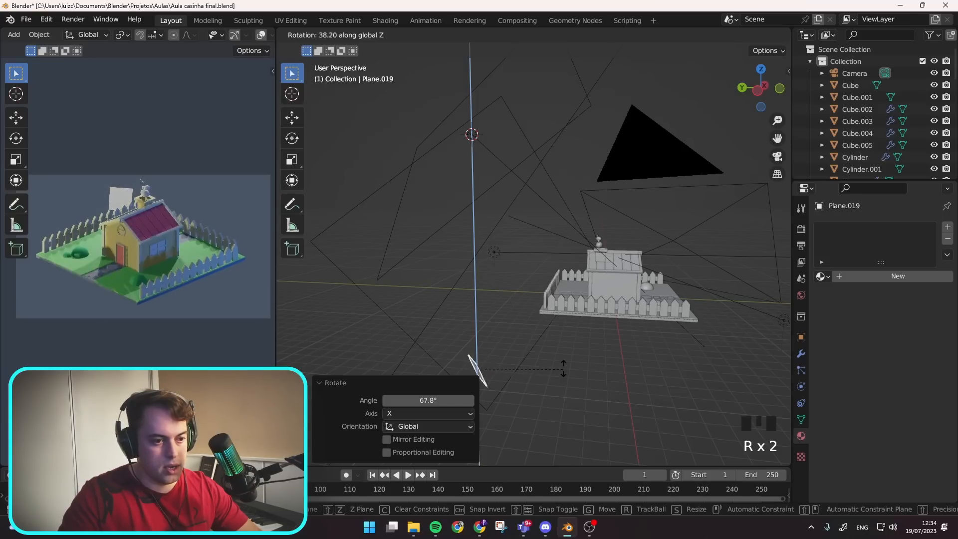
left_click(563, 348)
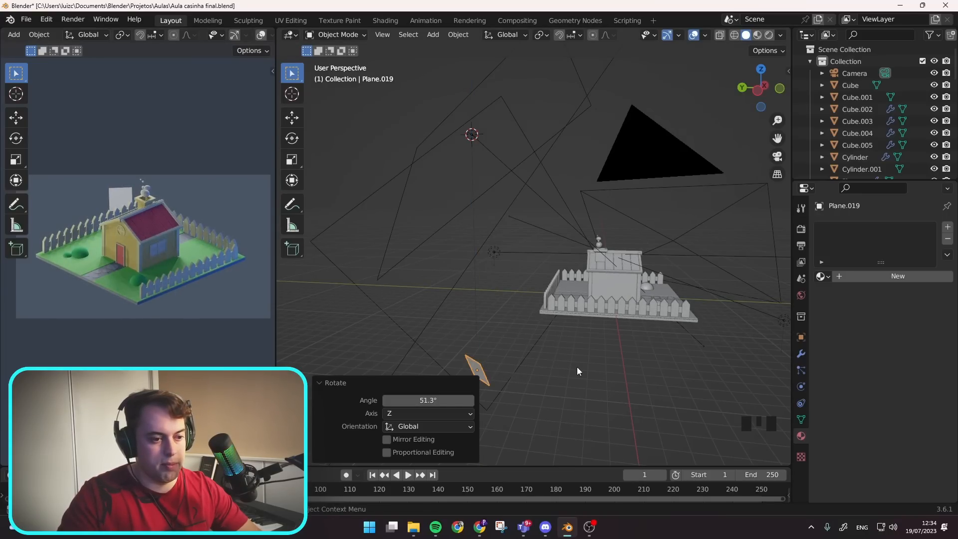
- Scale the plane up about 16.57 times and move it back behind the house
key("s")
left_click(499, 387)
middle_click_drag(500, 385, 517, 343)
scroll(533, 352, "down", 3)
key("g")
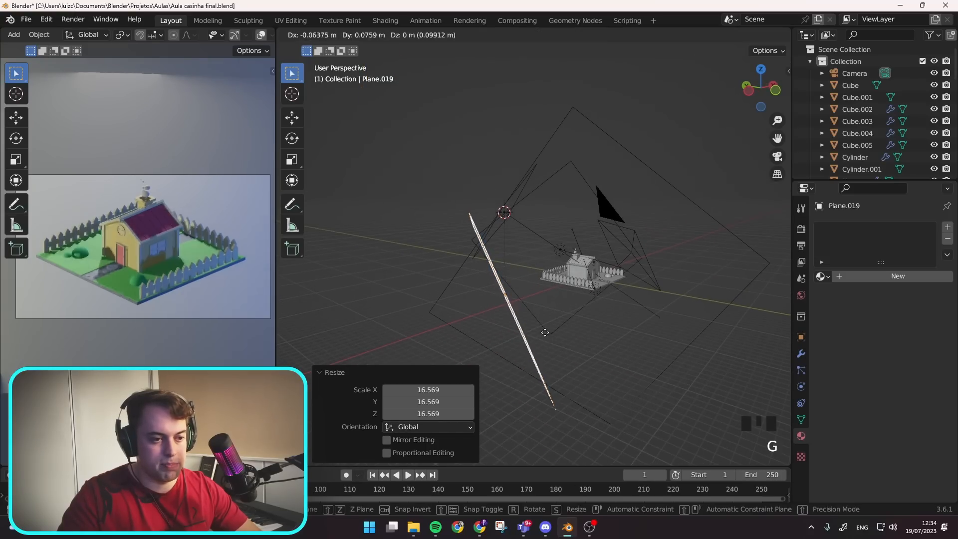
left_click(497, 343)
- Enlarge the backdrop plane further by about 1.71 and 1.26 times, moving it farther away from the house
key("s")
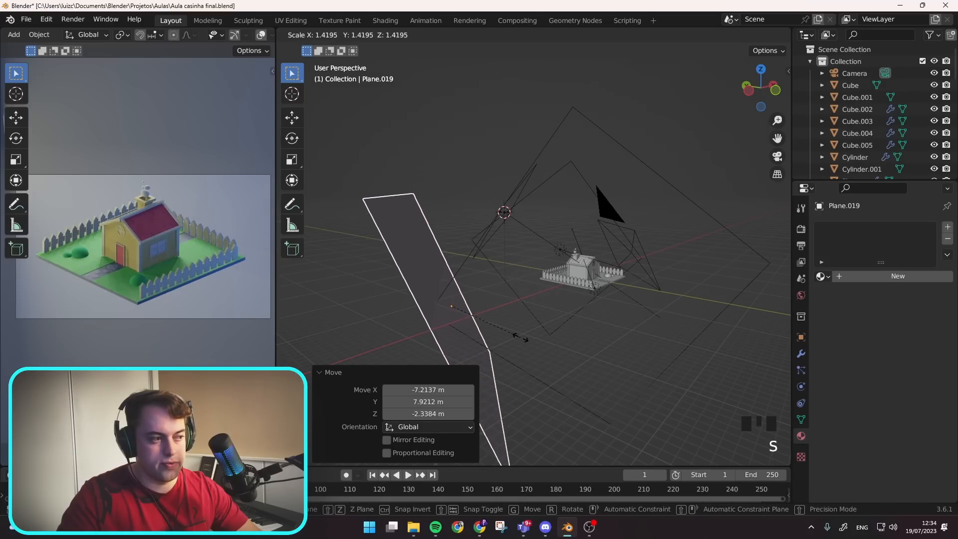
left_click(538, 340)
key("g")
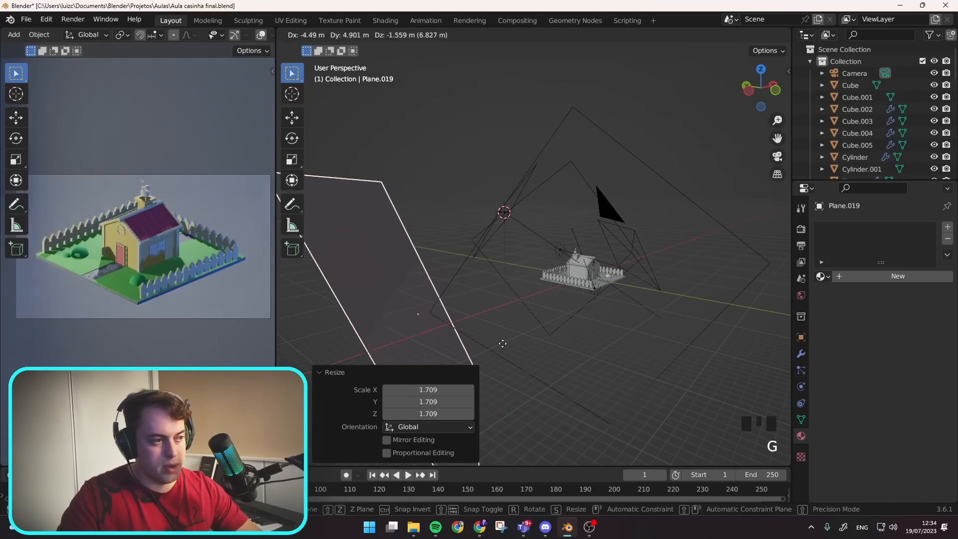
left_click(501, 342)
key("s")
left_click(393, 227)
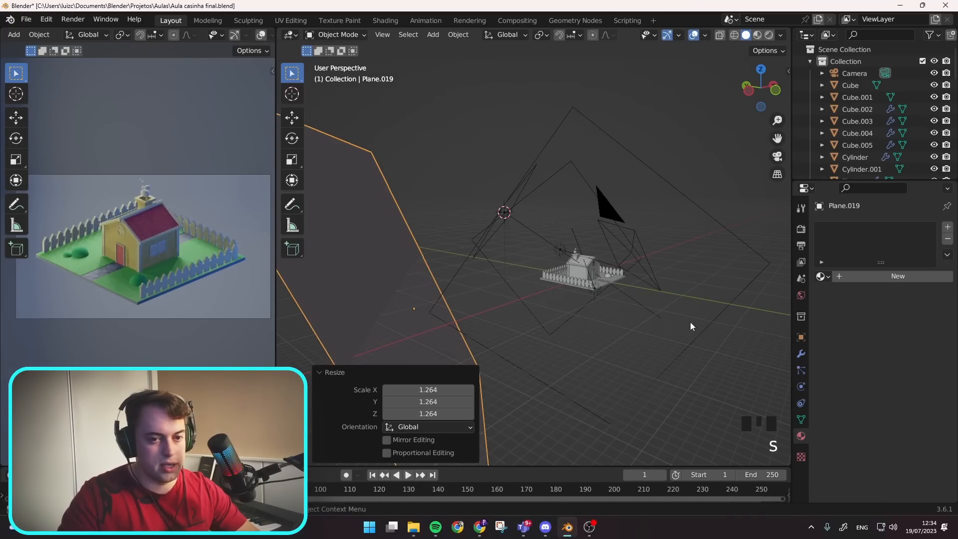
- Give the plane a new material named Background with a blue base color, about hue 0.569 and saturation 0.877
left_click(873, 278)
left_click(869, 276)
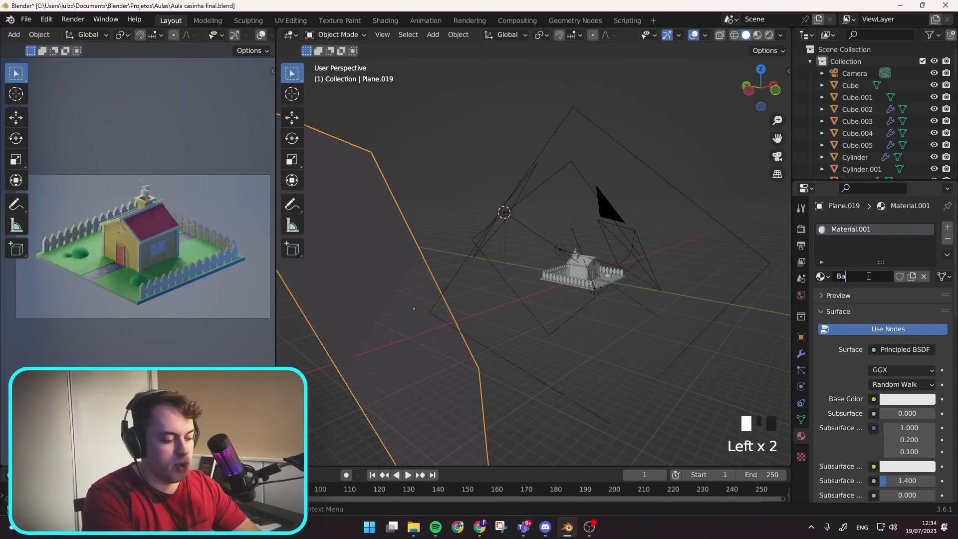
key("Return")
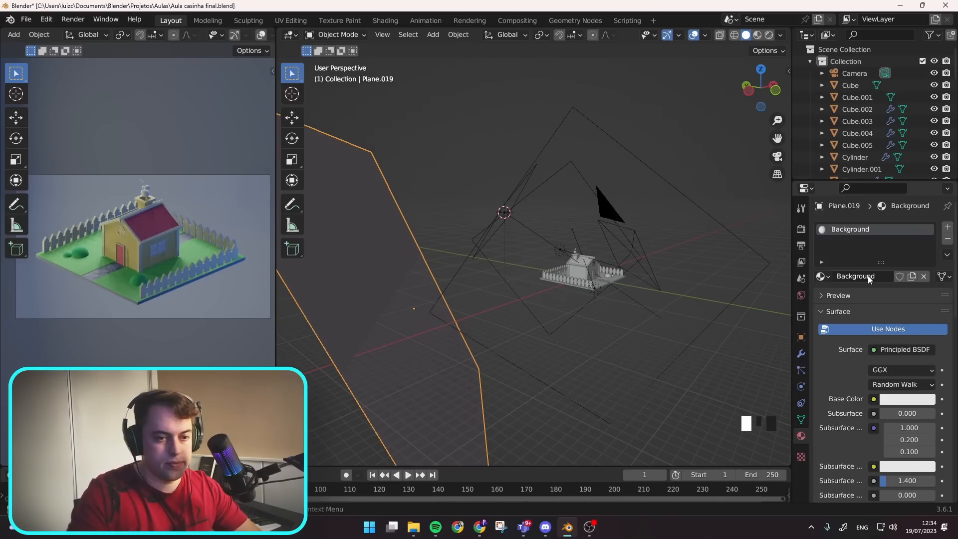
left_click(918, 403)
mouse_move(877, 230)
left_mouse_down()
mouse_move(880, 255)
mouse_move(882, 244)
left_mouse_up()
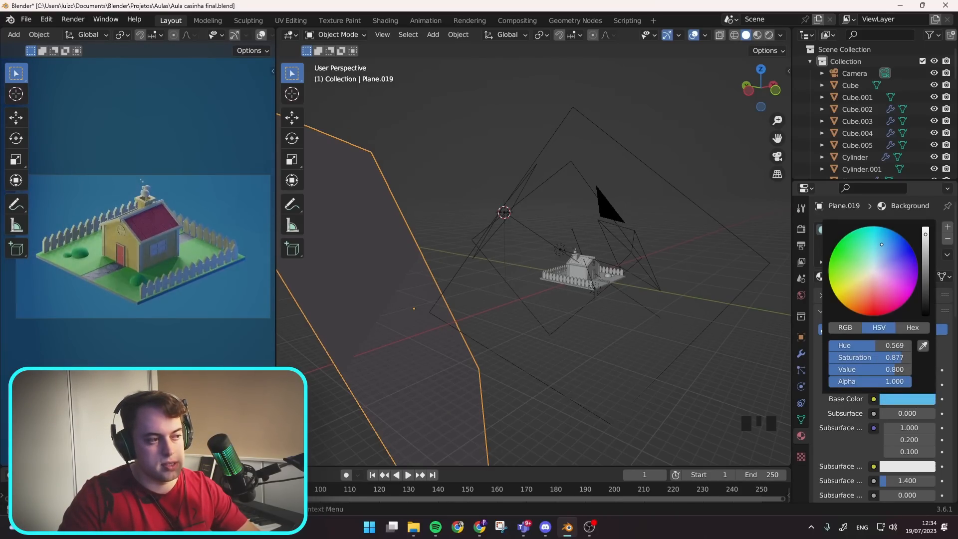
- Raise the pale yellow area light high along the Z axis and aim it back at the house
middle_click_drag(659, 300, 532, 314)
left_click(464, 299)
middle_click_drag(463, 299, 518, 315)
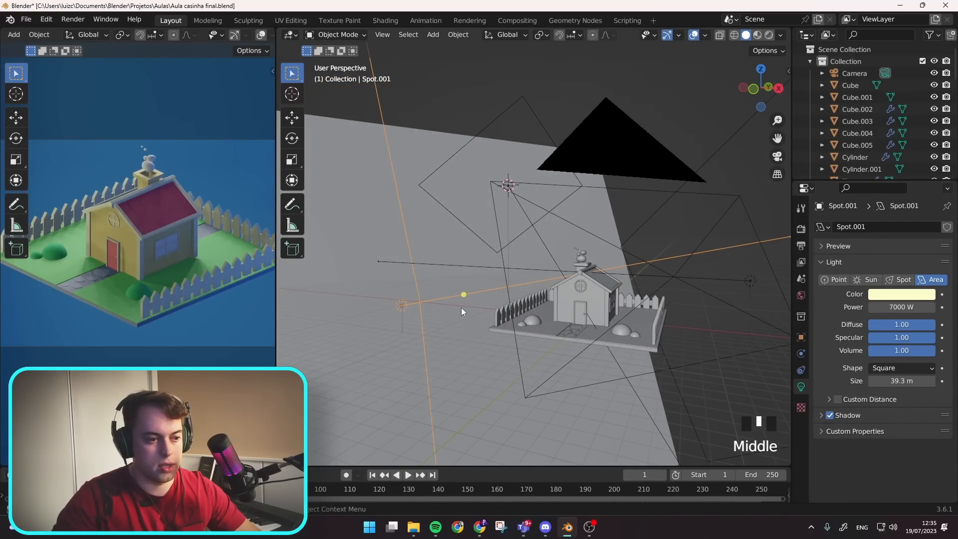
key("g")
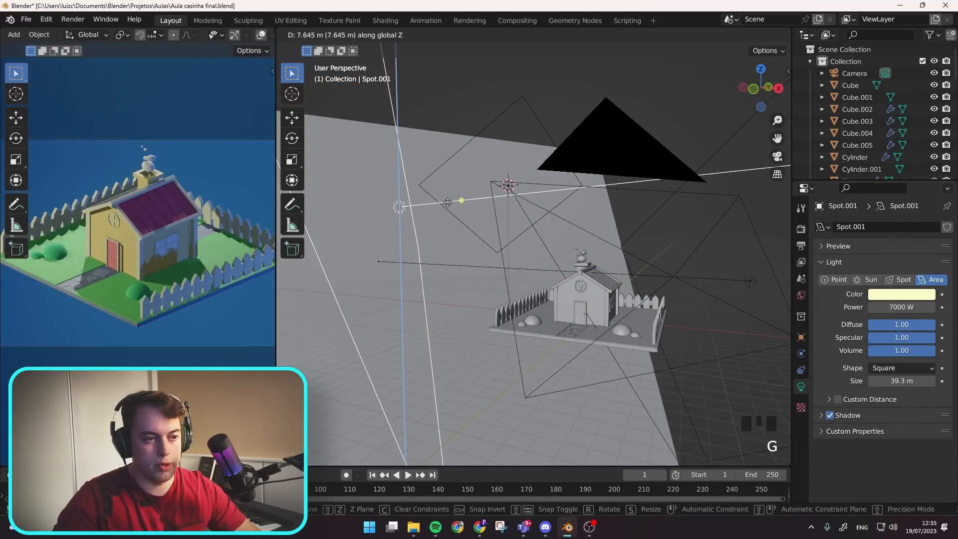
left_click(461, 102)
left_click_drag(461, 102, 618, 324)
- In top view, move the pale yellow light about 9.8 m toward the front along Y and re-aim it at the house
scroll(402, 307, "down", 3)
middle_click_drag(404, 309, 463, 268)
key("KP_7")
scroll(563, 228, "down", 2)
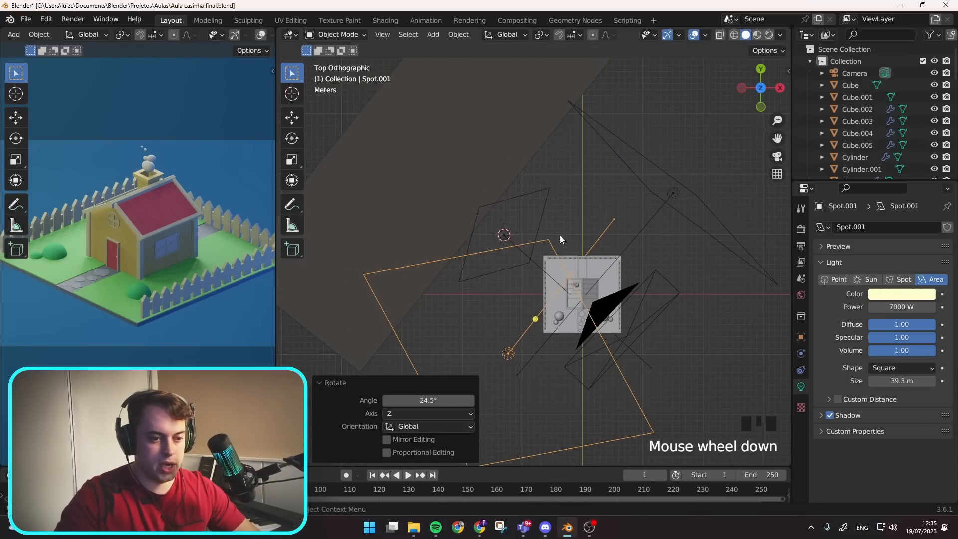
key("g")
left_click(570, 353)
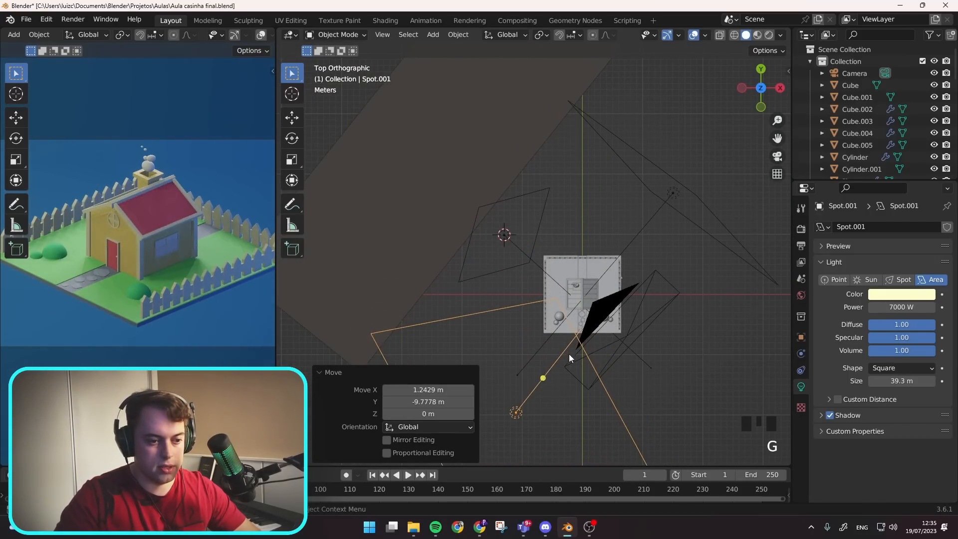
left_click_drag(542, 377, 584, 295)
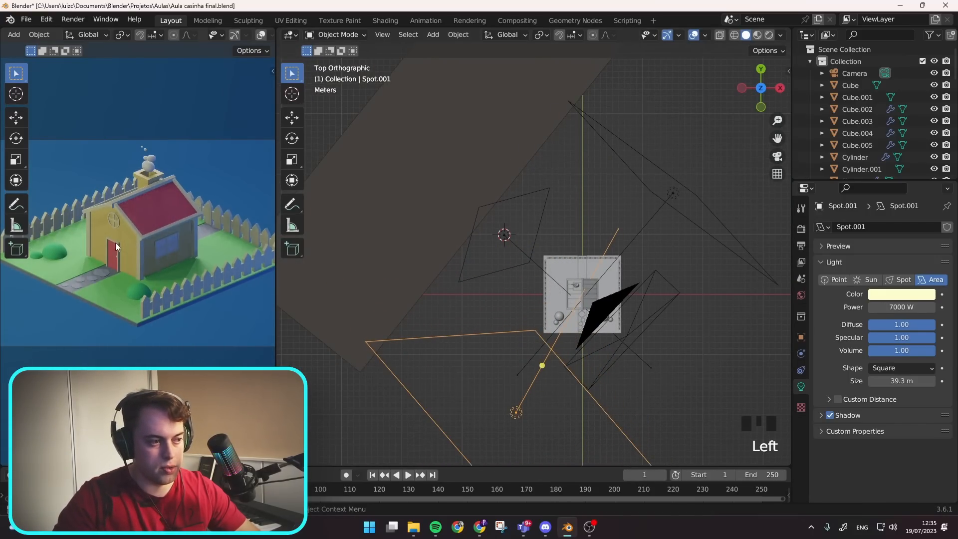
- Change the pale yellow light's color to nearly white and set its size to 22 m
left_click(891, 292)
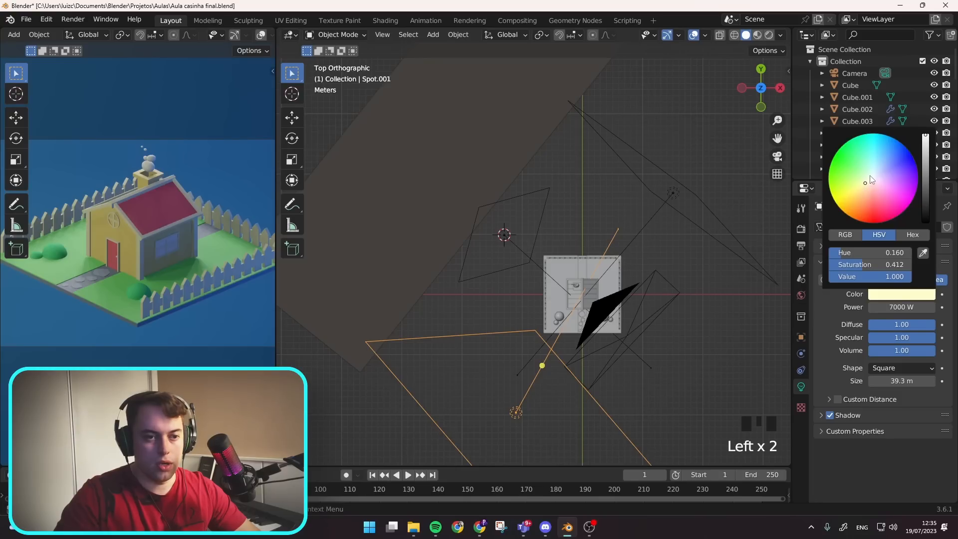
left_click_drag(875, 177, 875, 178)
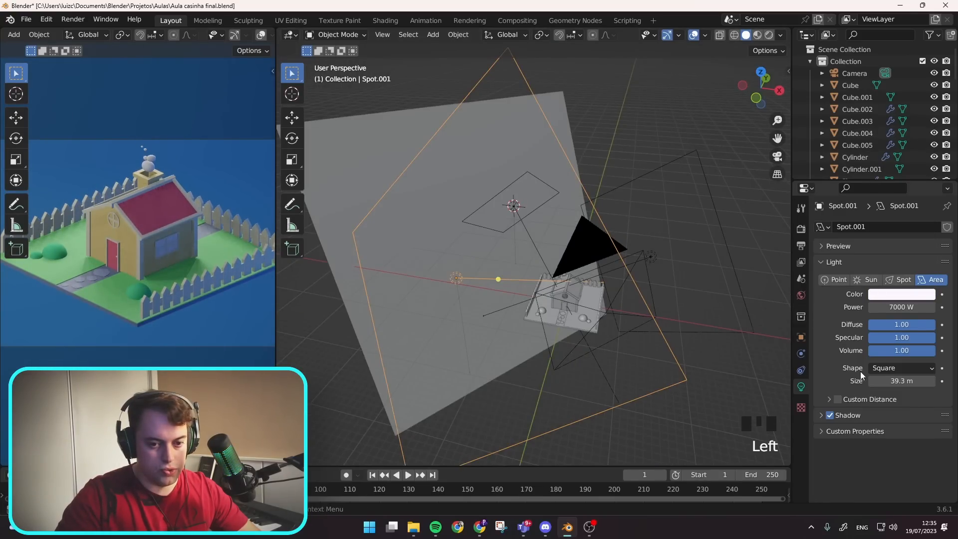
left_click_drag(901, 381, 954, 394)
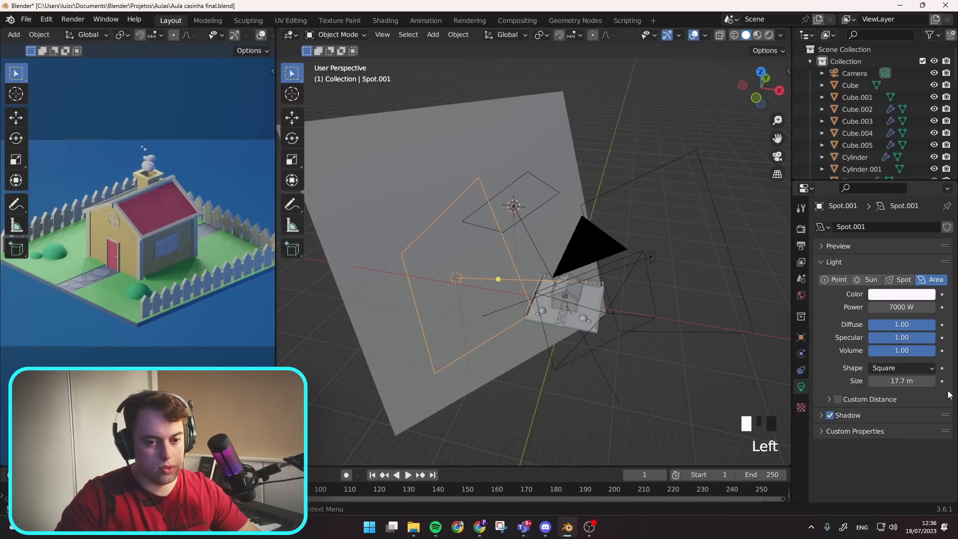
left_click(909, 384)
type("22")
key("Return")
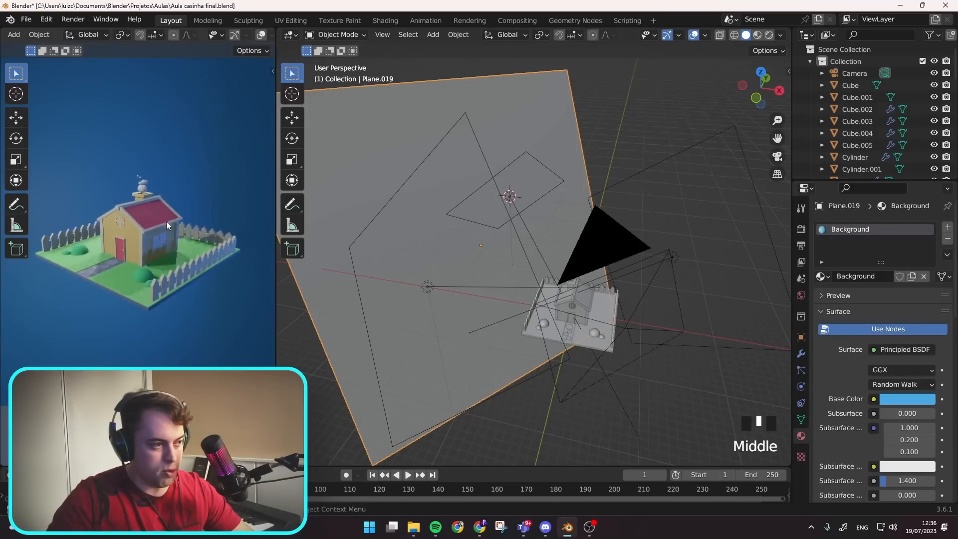
- Show the main viewport in rendered shading and inspect the house, garden and base edge against the blue backdrop
middle_click_drag(161, 221, 206, 220)
key("KP_0")
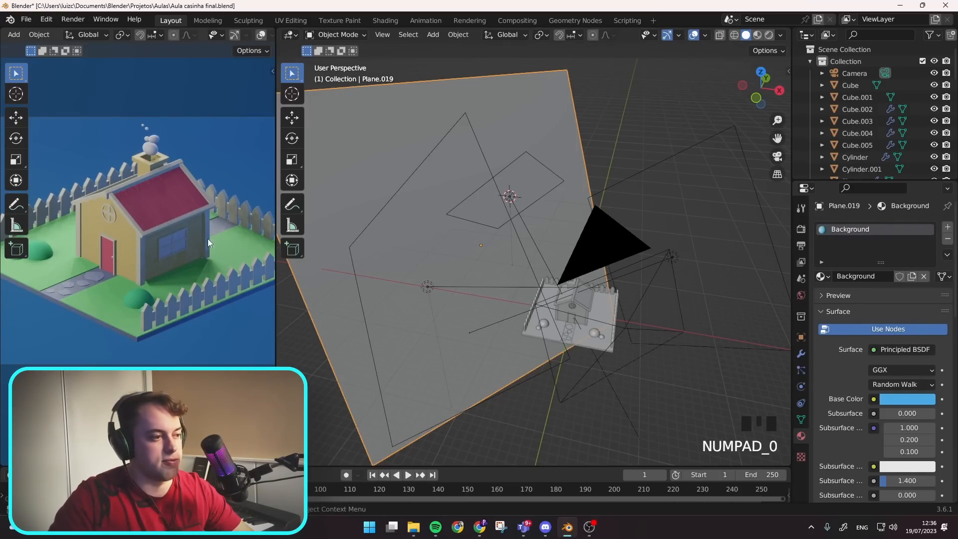
scroll(179, 274, "down", 2)
scroll(569, 194, "up", 1)
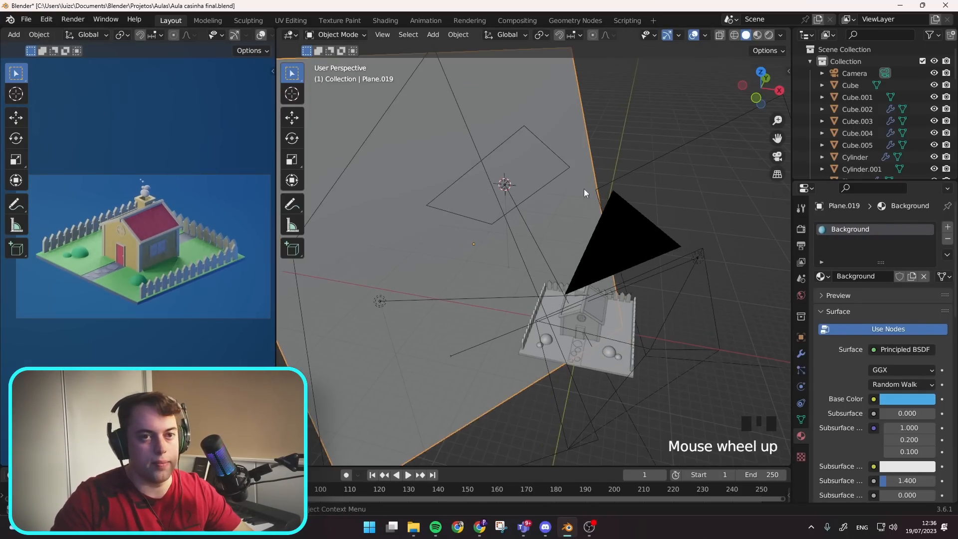
left_click(766, 35)
middle_click_drag(739, 134, 585, 330)
scroll(593, 430, "up", 4)
mouse_move(593, 430)
middle_mouse_down("ctrl")
mouse_move(530, 312)
mouse_move(561, 401)
mouse_move(460, 149)
mouse_move(536, 317)
middle_mouse_up("ctrl")
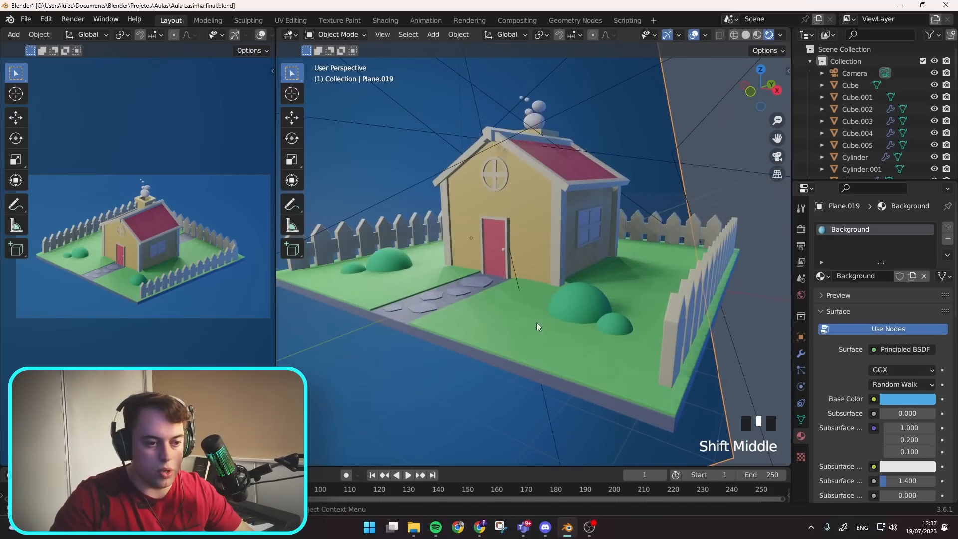
scroll(521, 409, "up", 2)
middle_click_drag(521, 413, 543, 368, "shift")
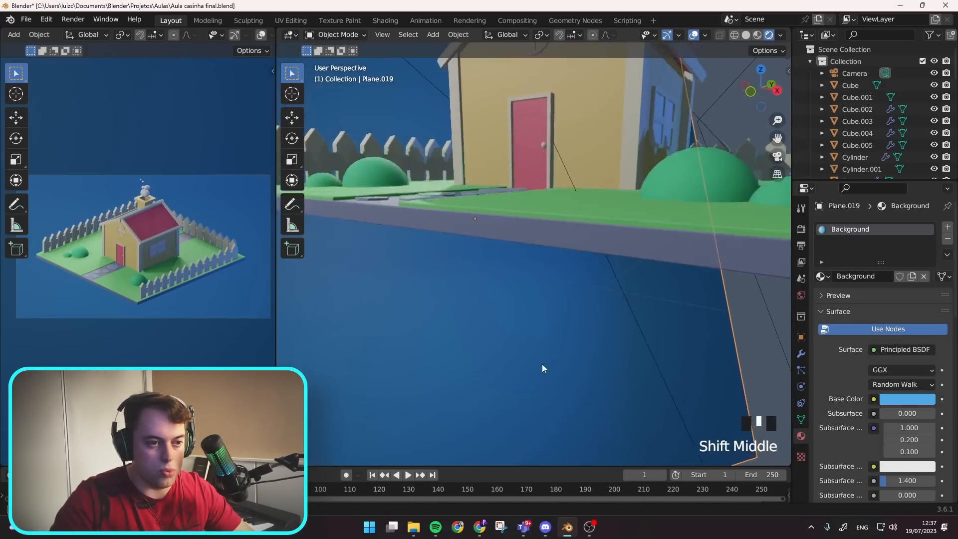
- Fine-tune the blue base color of the backdrop plane's Background material
left_click(901, 402)
left_click_drag(882, 263, 883, 256)
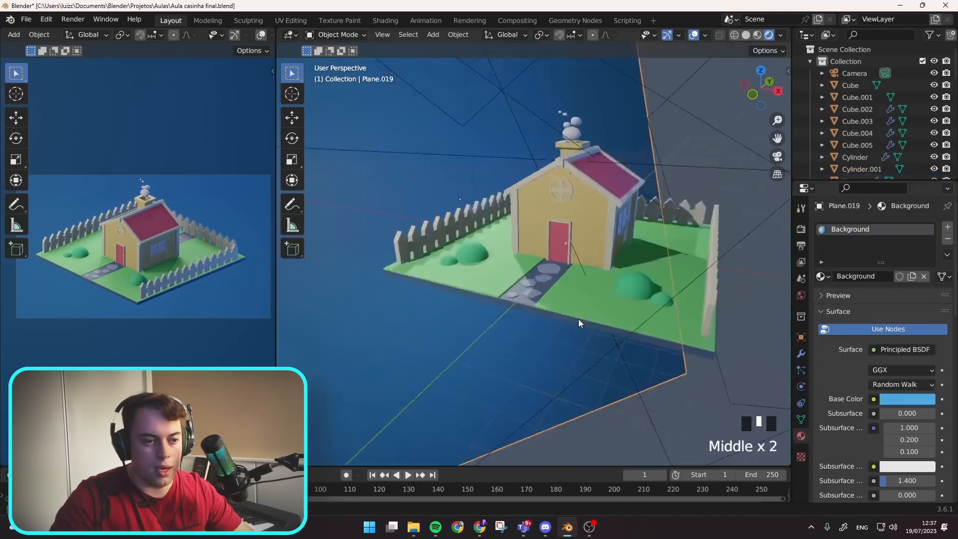
scroll(568, 299, "up", 2)
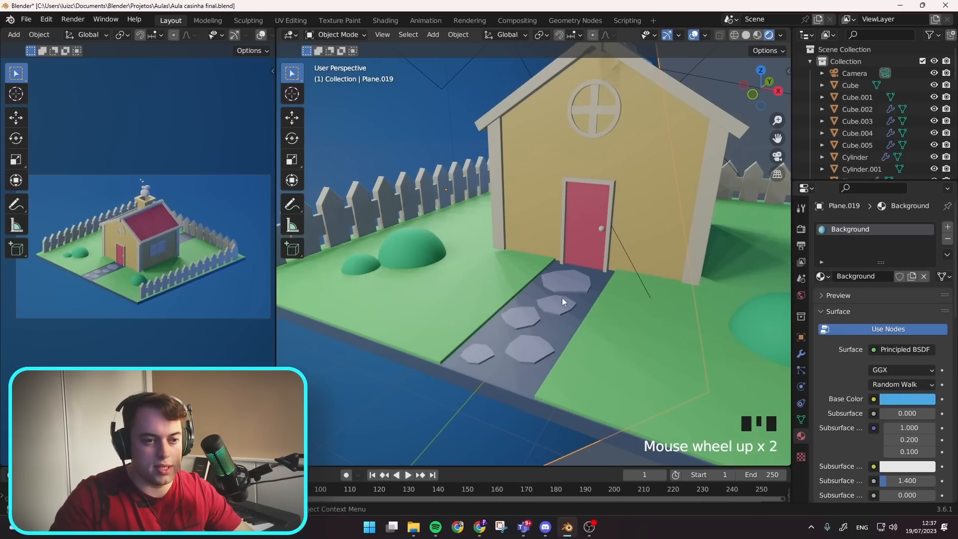
- Give the side window's pane a new material named Luz Casa with a saturated yellow base color
middle_click_drag(594, 313, 561, 244)
left_click(552, 247)
scroll(552, 247, "up", 2)
left_click(535, 245)
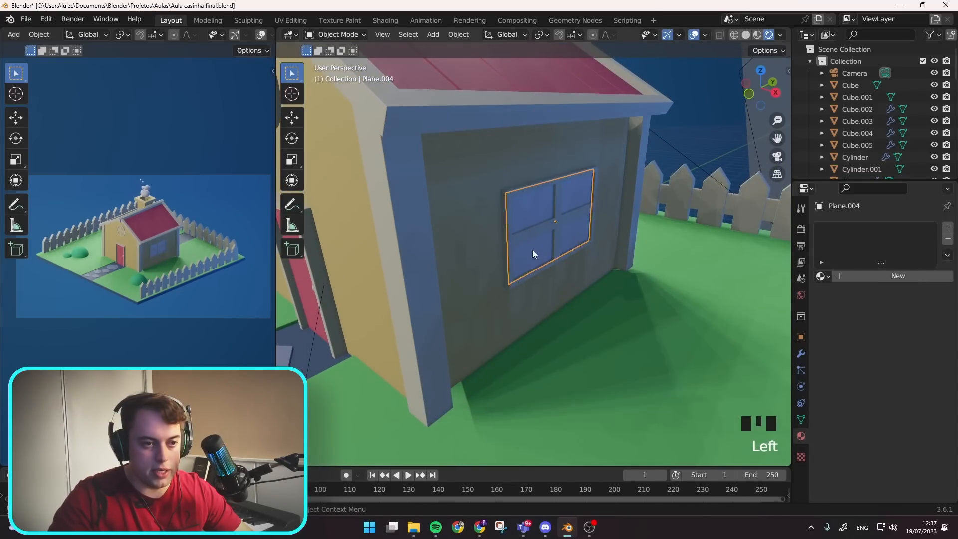
left_click(870, 276)
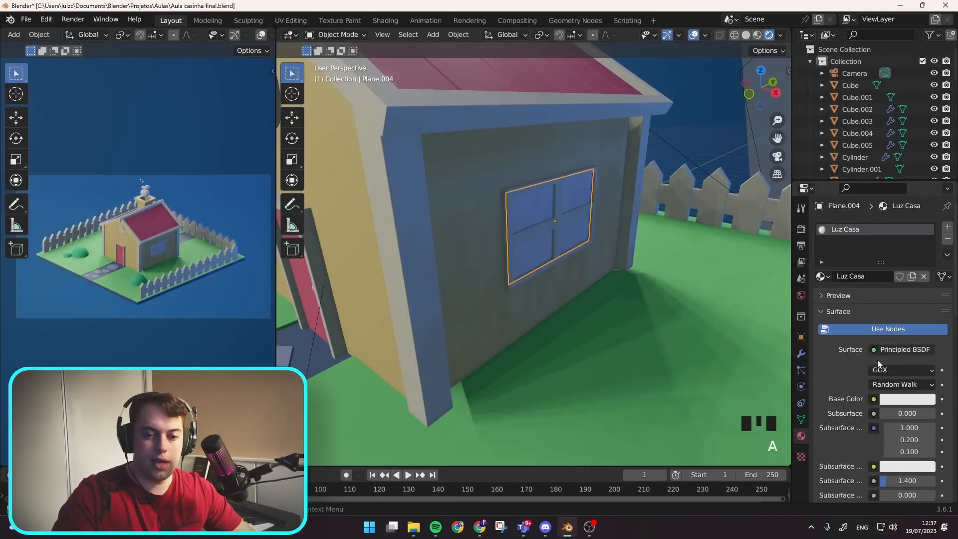
left_click(902, 399)
left_click_drag(863, 289, 860, 280)
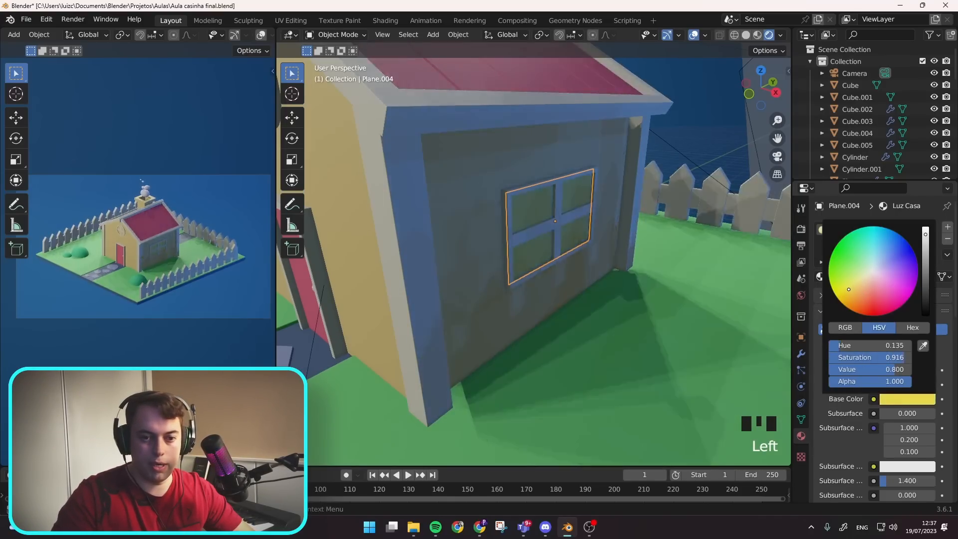
- Make the Luz Casa material glow with a pale warm yellow emission color and an emission strength of 6.3
scroll(942, 370, "down", 5)
scroll(942, 369, "down", 13)
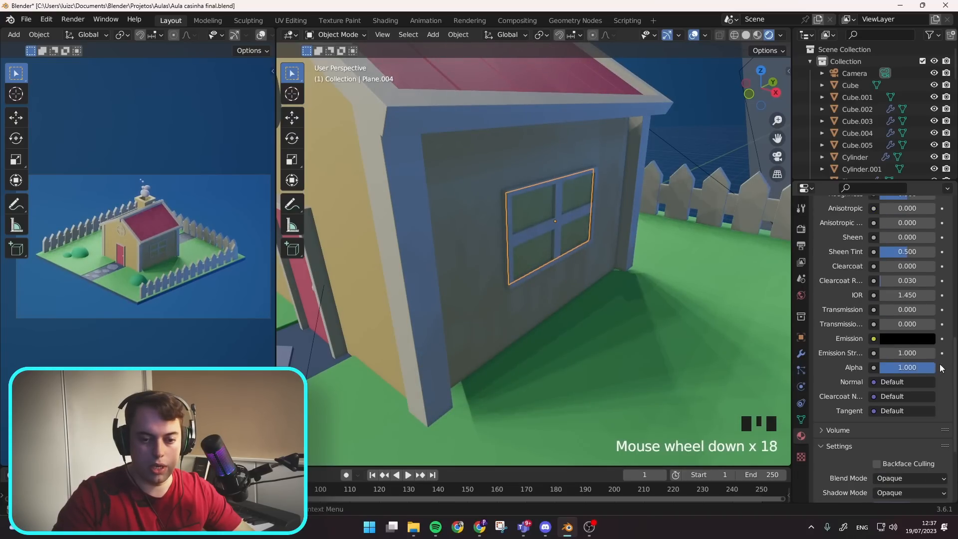
left_click(896, 339)
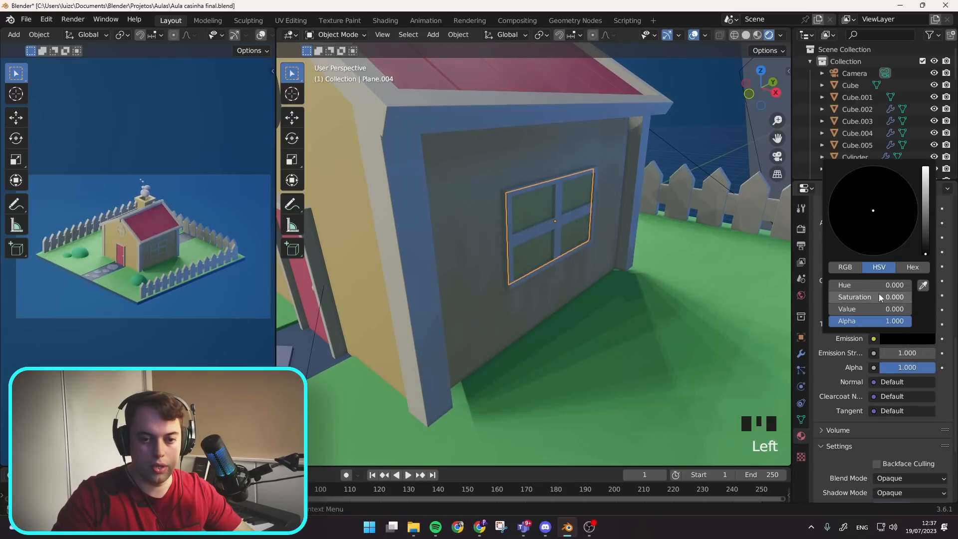
left_click_drag(923, 211, 925, 169)
left_click(859, 220)
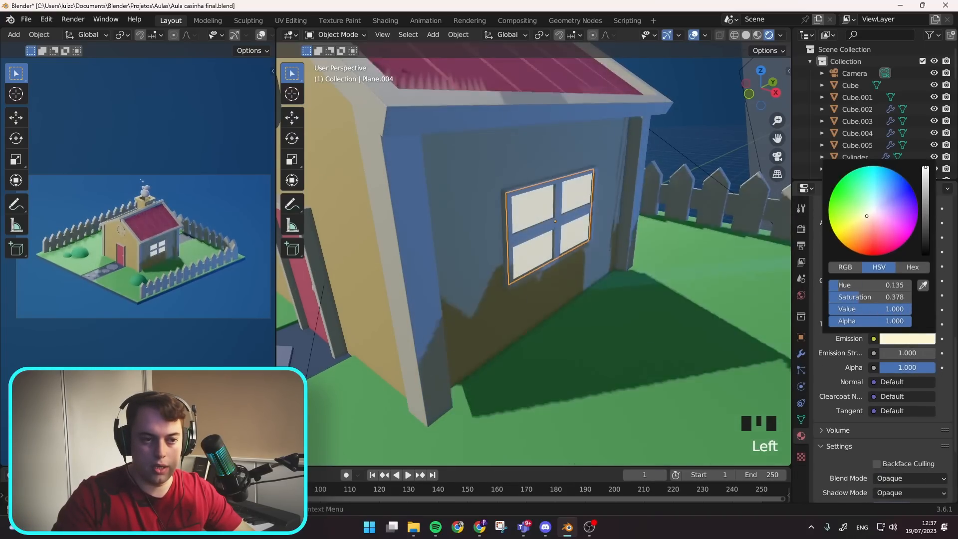
left_click(866, 218)
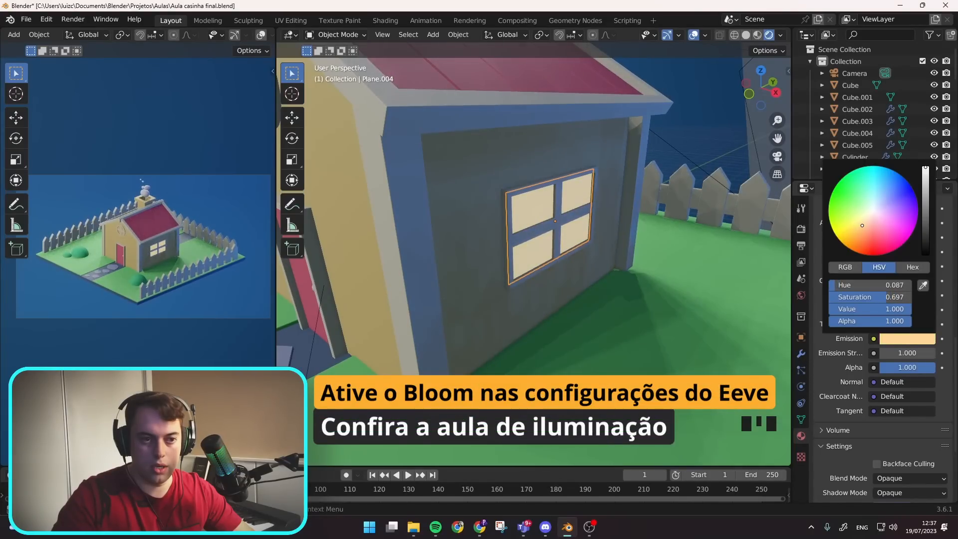
left_click_drag(908, 353, 934, 353)
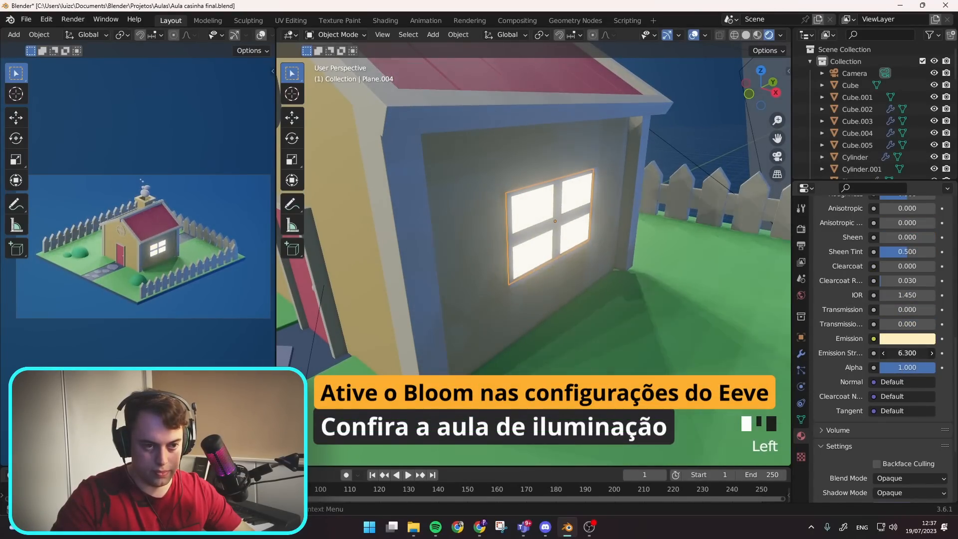
- Find the disc inside the round front window in wireframe display and assign it the existing Luz Casa material in rendered shading
middle_click_drag(558, 240, 467, 236)
scroll(527, 183, "up", 2)
middle_click_drag(527, 183, 514, 242, "shift")
left_click(519, 237)
left_click(513, 248)
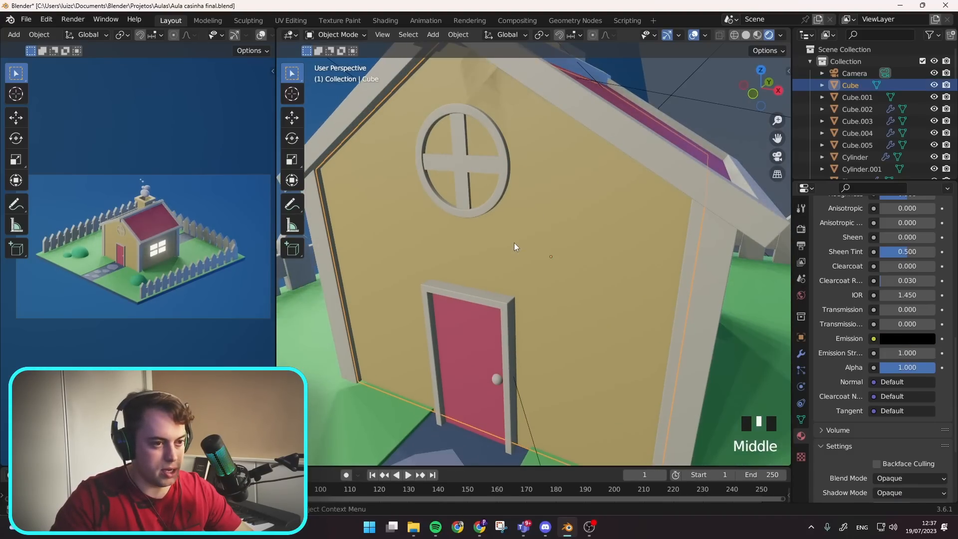
key("shift+z")
scroll(481, 170, "up", 2)
scroll(480, 175, "down", 2)
middle_click_drag(480, 176, 529, 202, "shift")
left_click(528, 202)
left_click(531, 199)
left_click(534, 183)
left_click(537, 181)
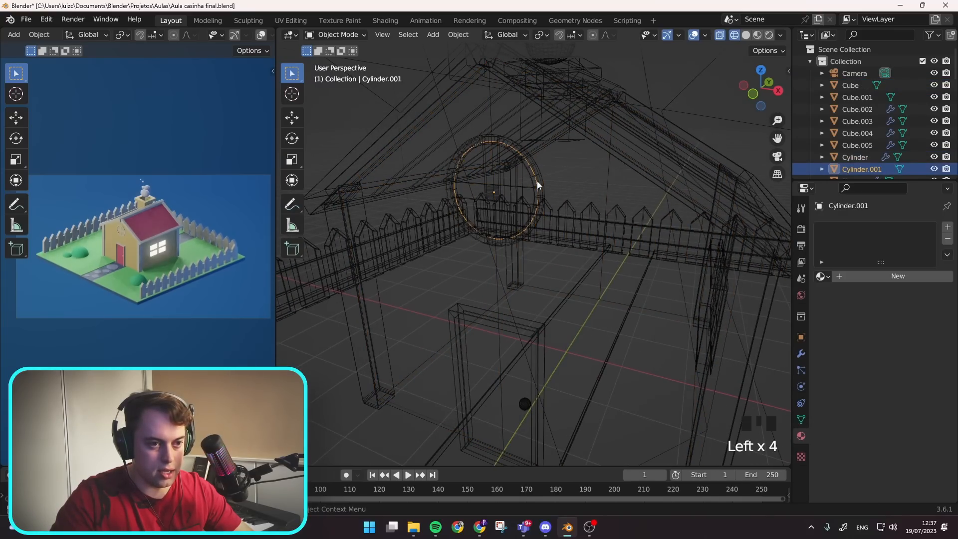
scroll(537, 183, "up", 1)
scroll(533, 186, "down", 2)
scroll(531, 193, "up", 1)
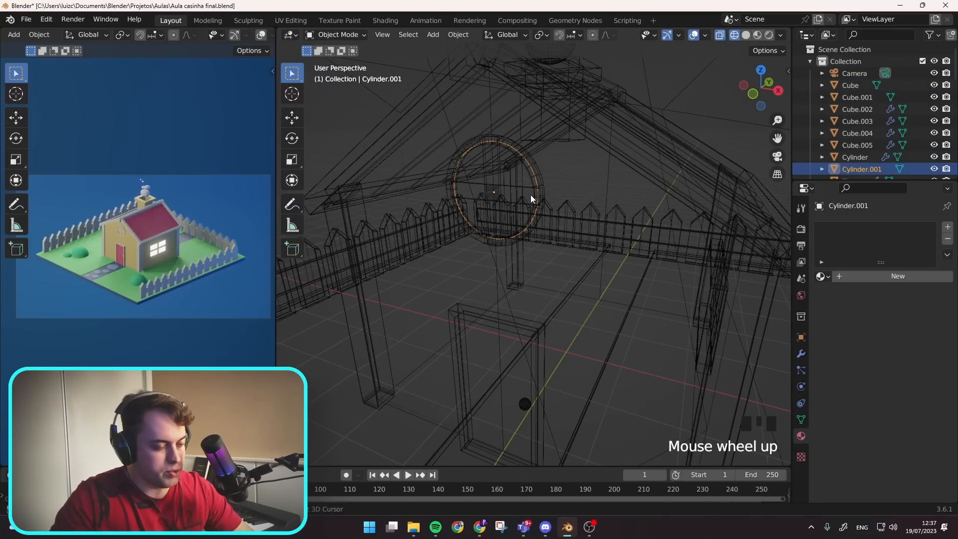
key("shift+z")
left_click(827, 276)
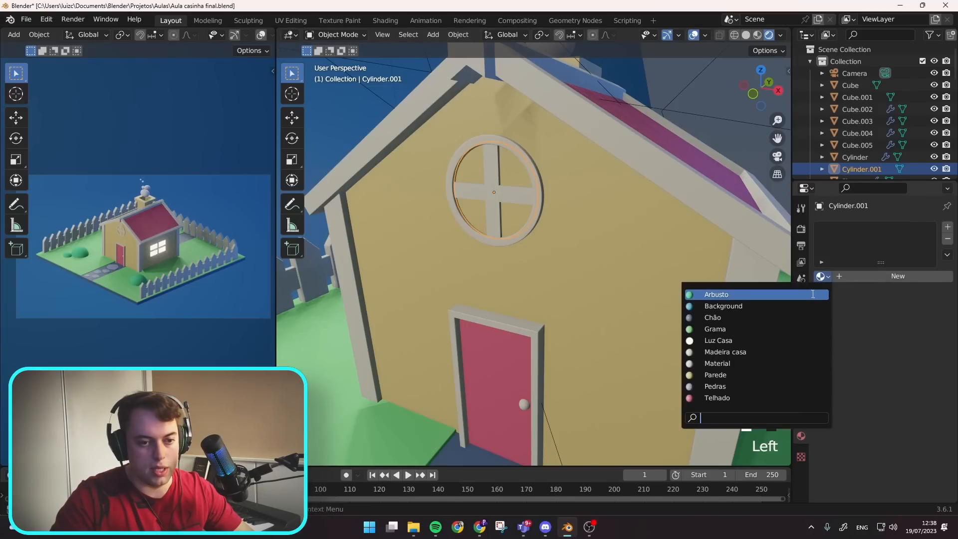
left_click(771, 342)
- Move the round window's glowing disc about -0.008 m along Y, just in front of the wall
scroll(515, 179, "up", 2)
scroll(515, 180, "down", 2)
key("g")
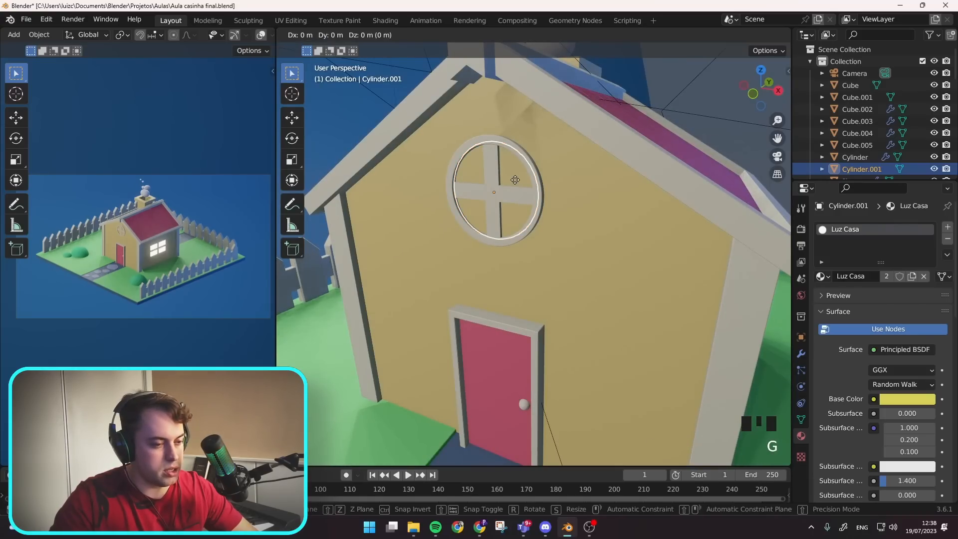
key("y")
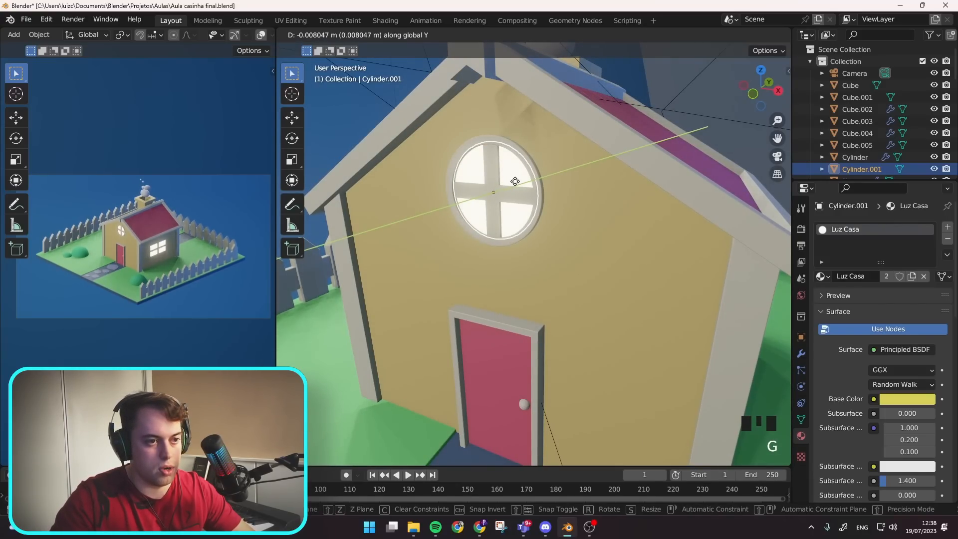
left_click(515, 181)
scroll(576, 213, "down", 2)
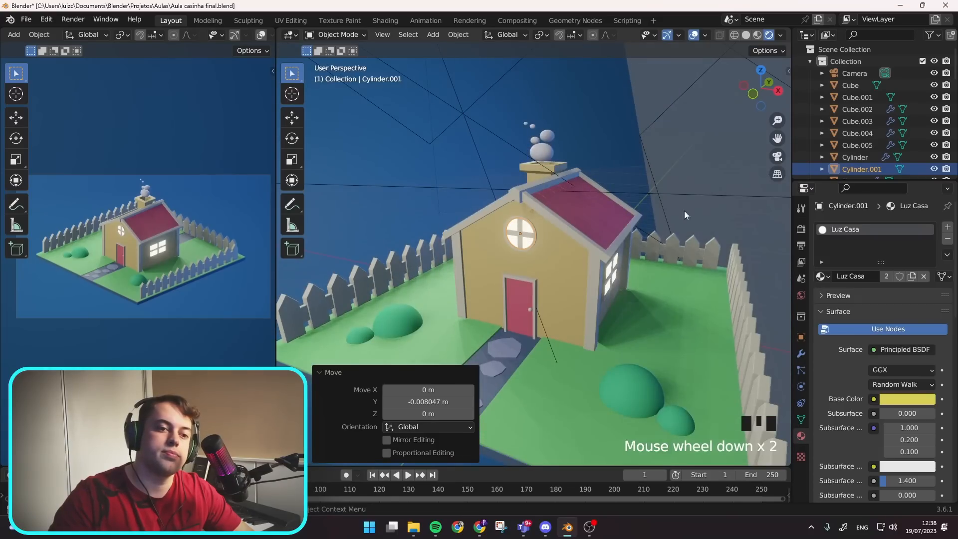
middle_click_drag(636, 244, 619, 245)
- Change the Luz Casa emission color to a deeper orange-yellow
scroll(873, 327, "down", 19)
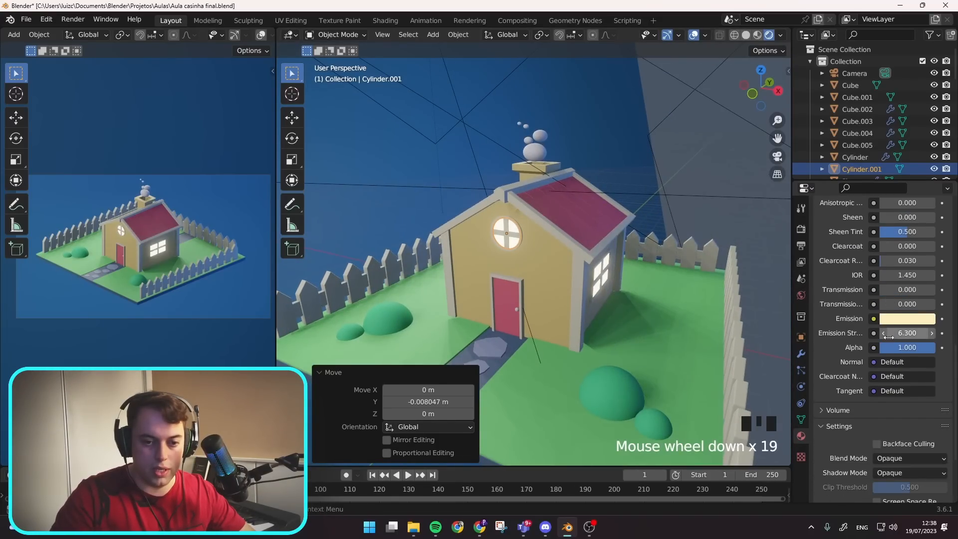
left_click(894, 320)
left_click_drag(865, 198, 854, 211)
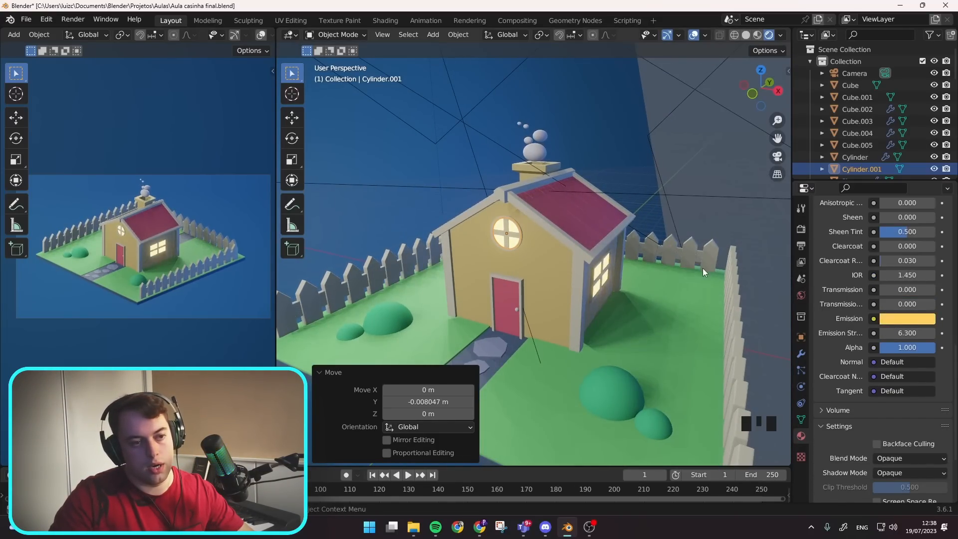
middle_click_drag(705, 268, 709, 253)
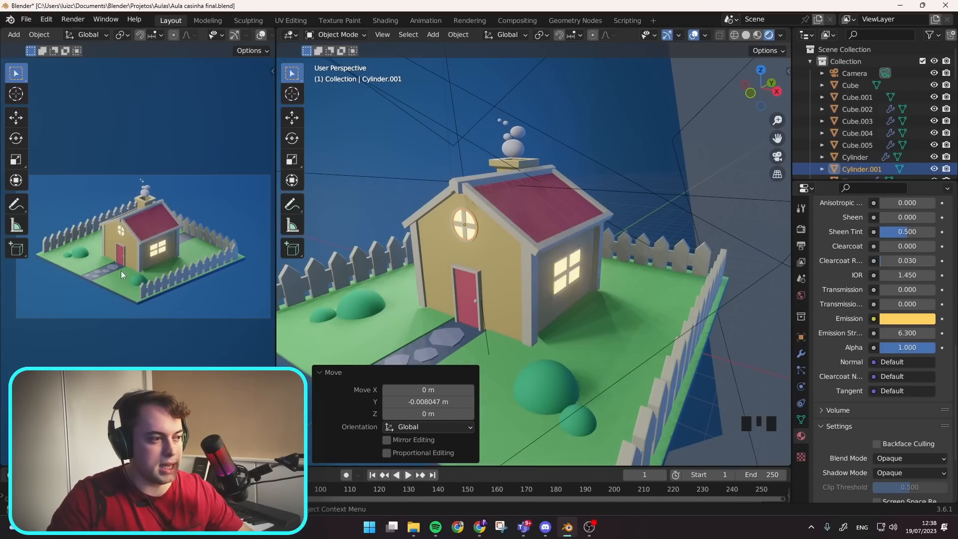
- Change the world background color to a dark reddish brown with hue 0.017, saturation 0.450 and value 0.051
scroll(214, 230, "down", 2)
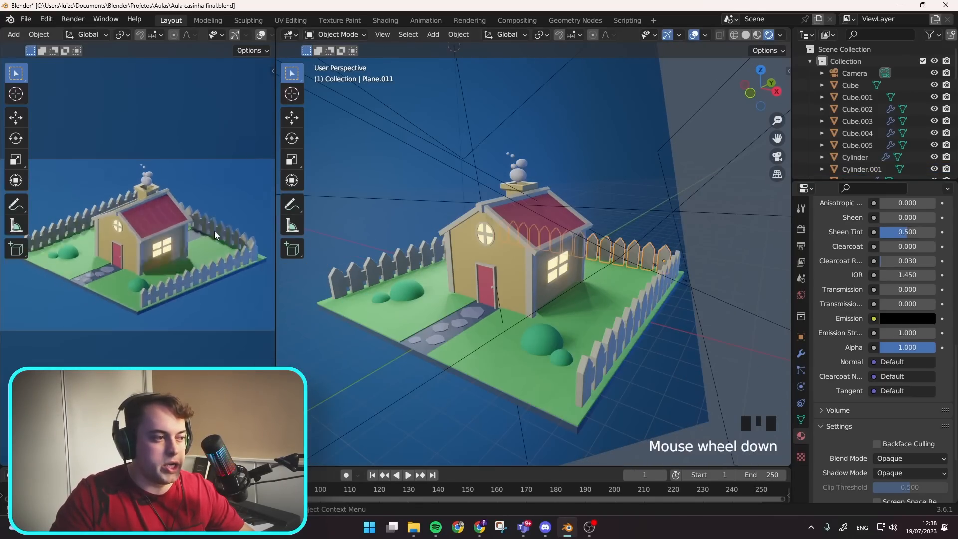
left_click(800, 289)
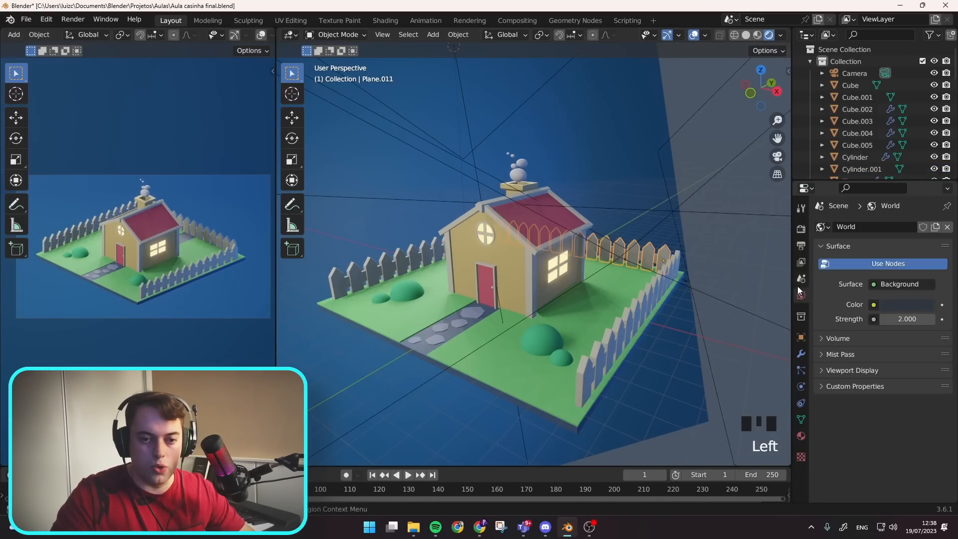
left_click(899, 302)
mouse_move(885, 169)
left_mouse_down()
mouse_move(900, 171)
mouse_move(879, 167)
mouse_move(887, 169)
left_mouse_up()
mouse_move(925, 199)
left_mouse_down()
mouse_move(925, 185)
mouse_move(925, 198)
left_mouse_up()
left_click_drag(887, 169, 872, 190)
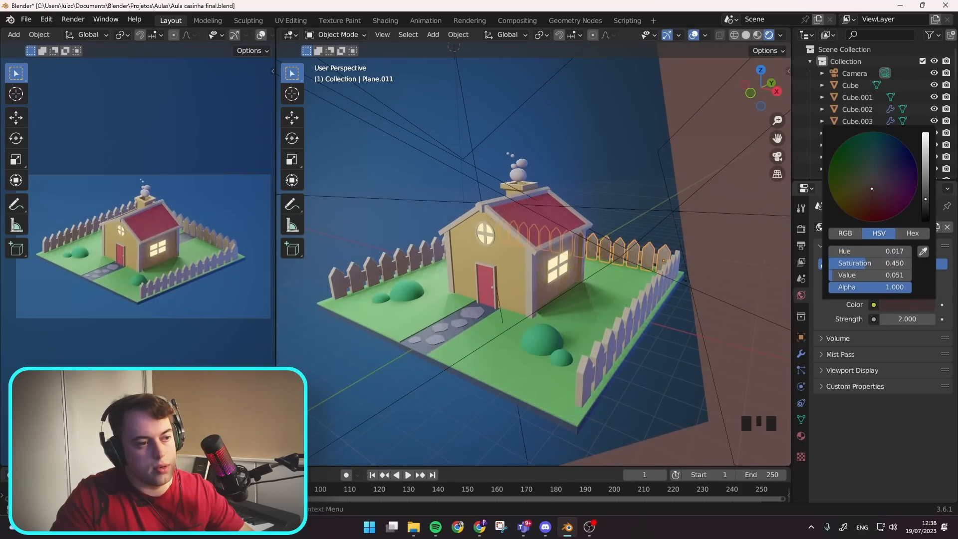
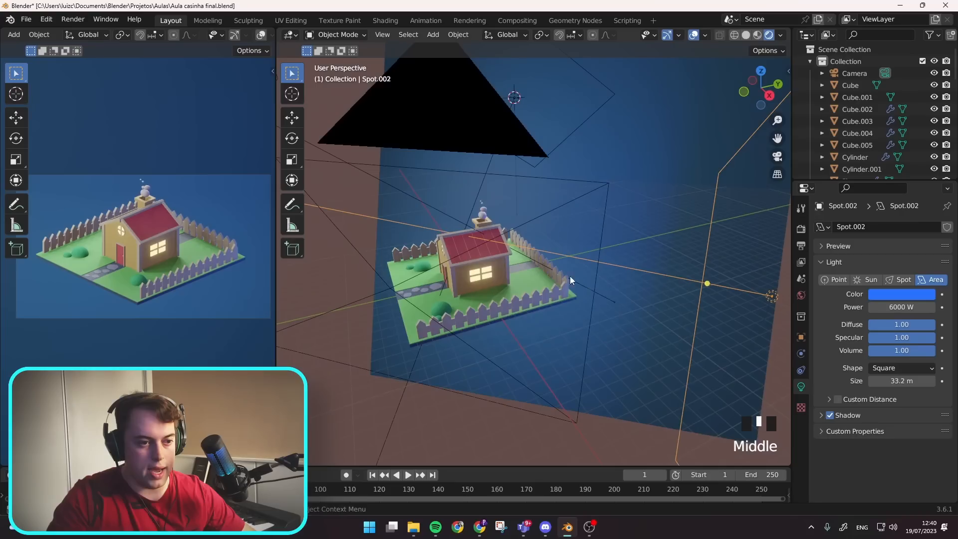
- Set the blue area light's power to 10000 W and refine its color to a deeper blue
middle_click_drag(570, 277, 649, 263)
key("KP_7")
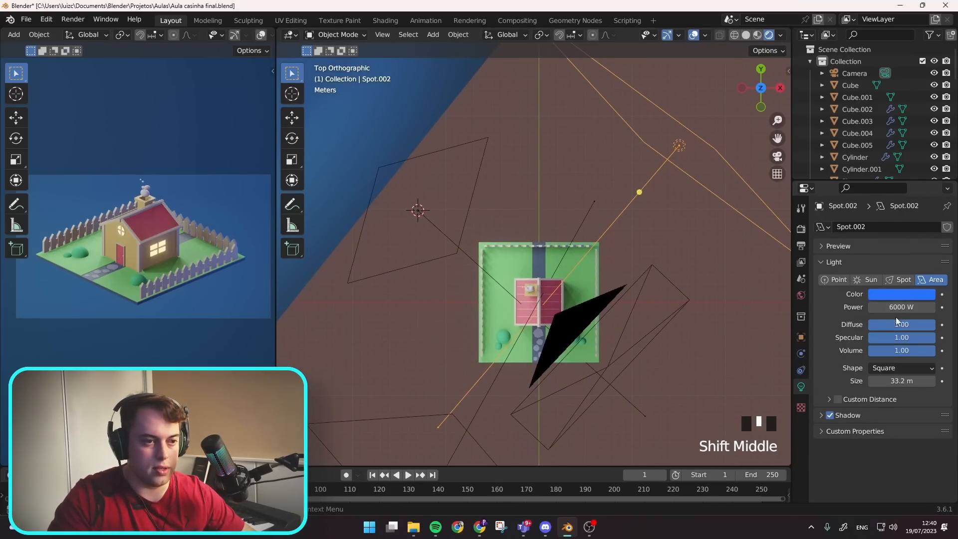
left_click_drag(901, 381, 890, 380)
key("Escape")
left_click(903, 307)
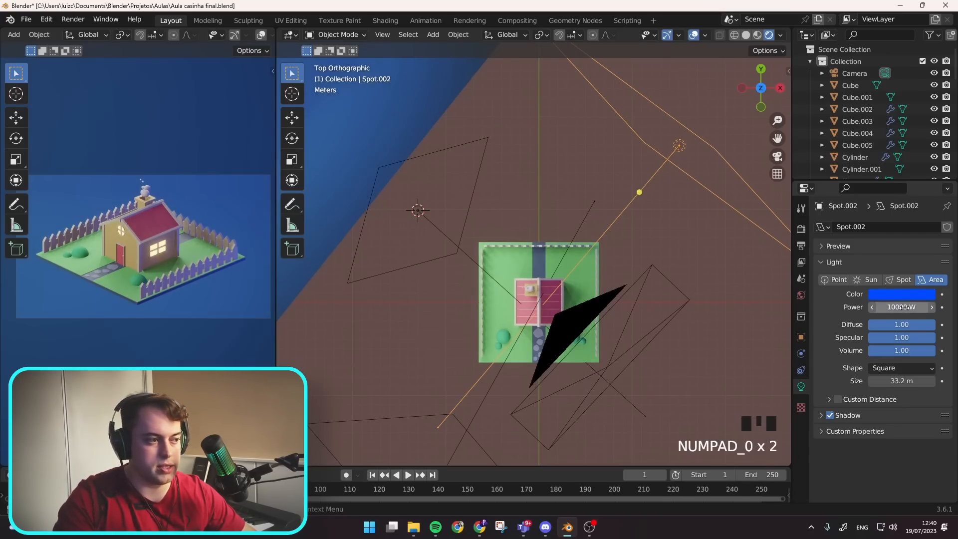
type("10000")
left_click(902, 294)
left_click_drag(900, 149, 902, 147)
- Snap the 3D cursor to the front wall's face beside the door and return to Object Mode
middle_click_drag(573, 235, 534, 192)
scroll(530, 254, "up", 4)
scroll(546, 258, "up", 2)
left_click(561, 227)
key("shift+s")
left_click(562, 288)
key("Tab")
left_click(536, 189)
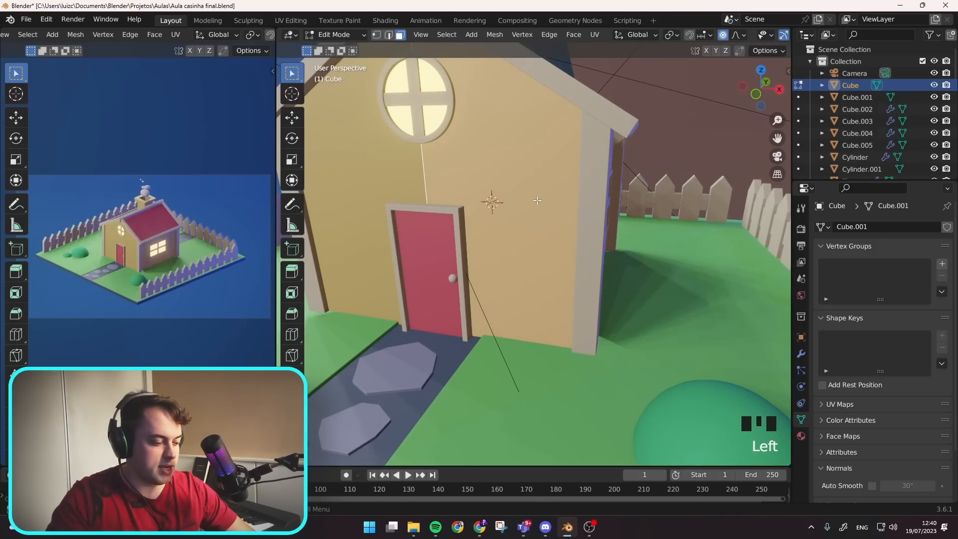
key("shift+s")
left_click(624, 246)
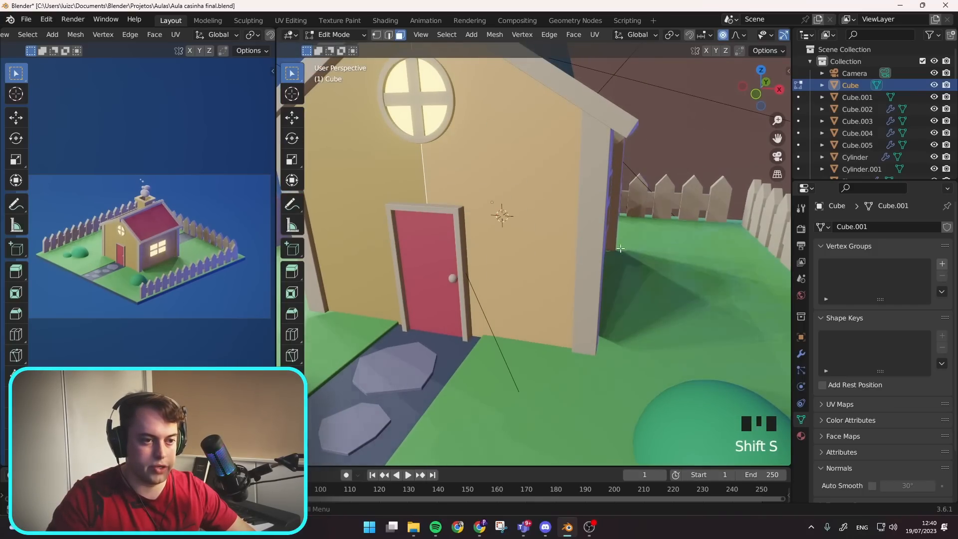
key("Tab")
- Add a cube at the 3D cursor and scale it down to a small block beside the door
middle_click_drag(564, 253, 587, 230)
key("shift+a")
mouse_move(546, 246)
left_click(594, 257)
key("KP_Decimal")
scroll(549, 255, "down", 4)
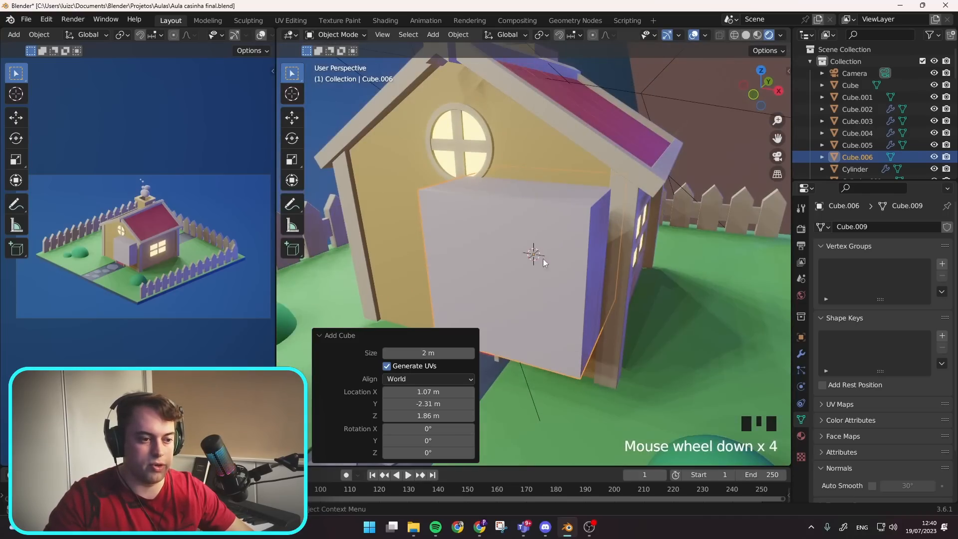
left_click(370, 334)
key("s")
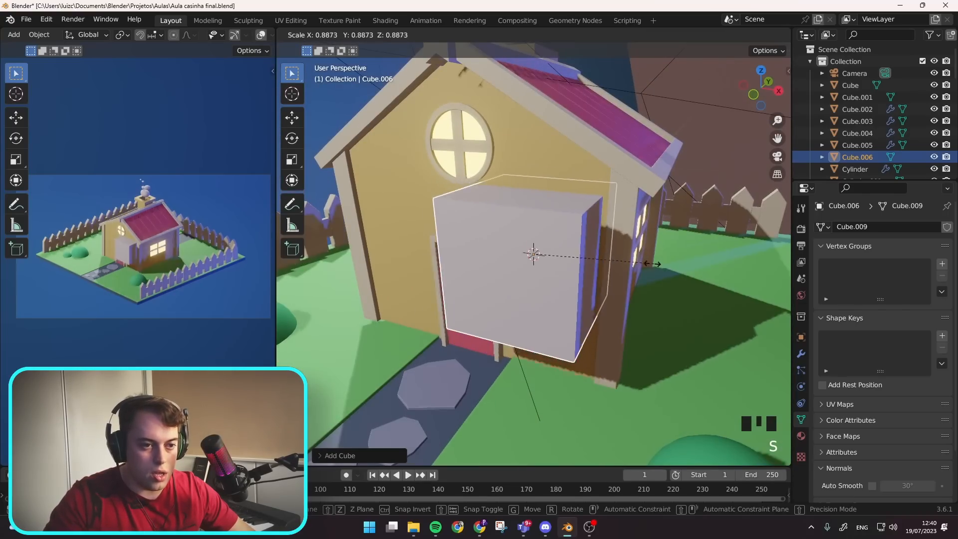
left_click(582, 268)
- Flatten the small block along Y and stretch it along X into a thin horizontal plate on the wall
key("g")
key("s")
key("y")
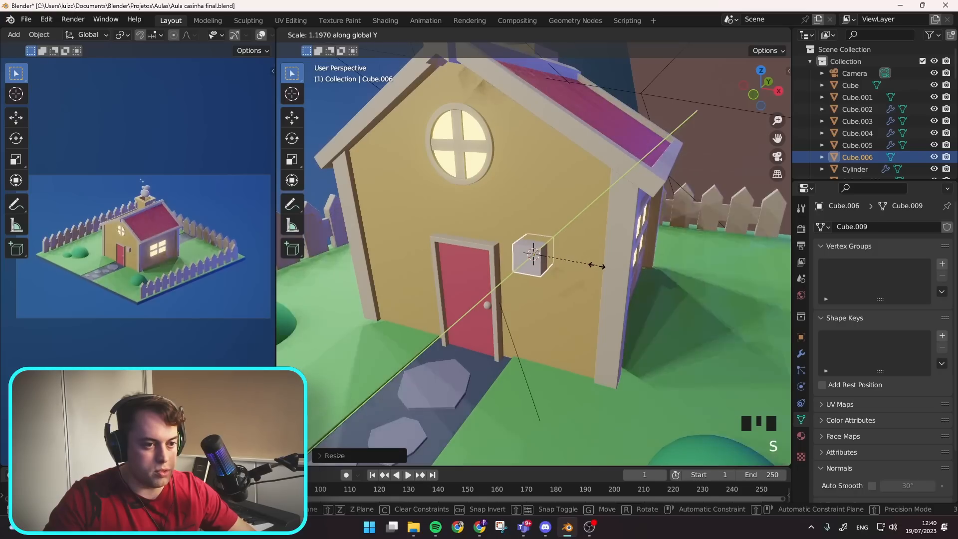
left_click(542, 267)
key("s")
key("x")
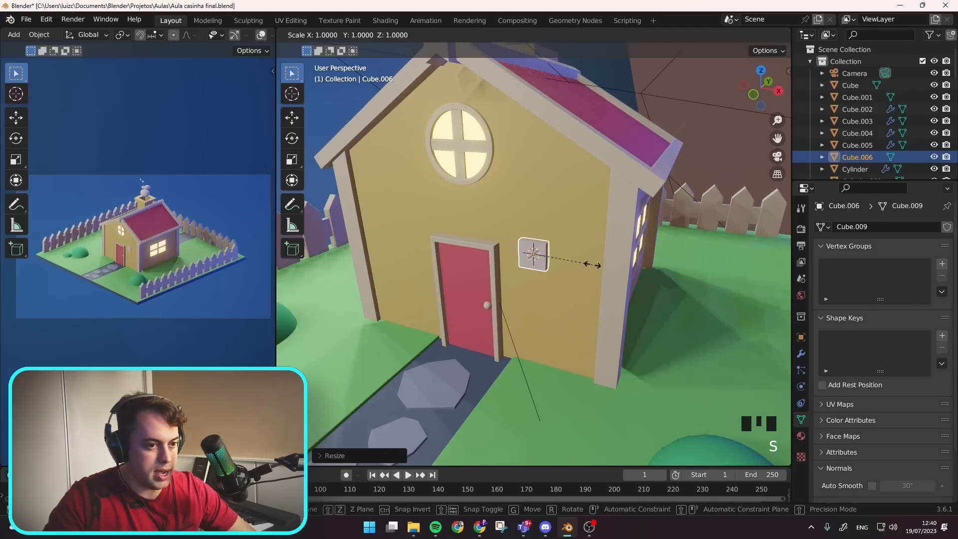
left_click(644, 272)
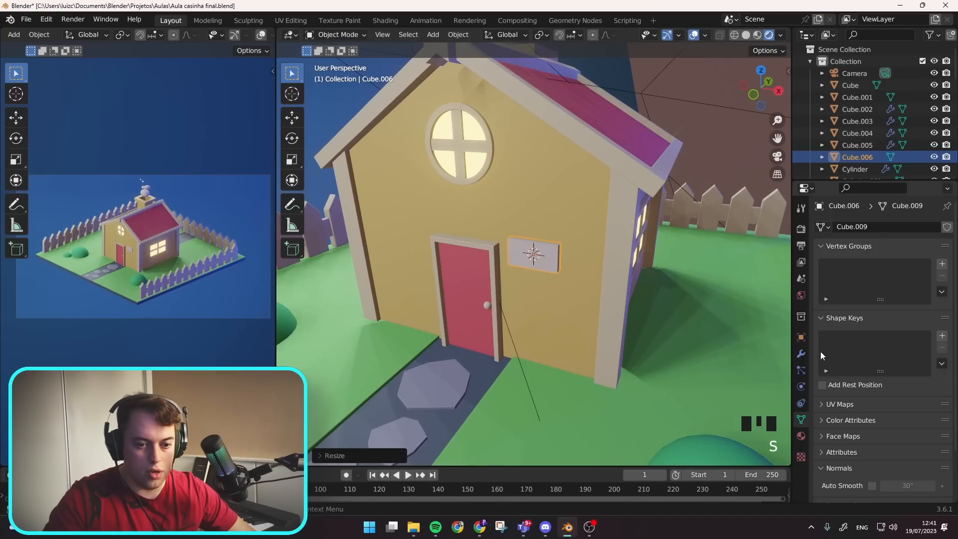
- Add a Bevel modifier to the wall plate beside the door
left_click(801, 354)
left_click(876, 229)
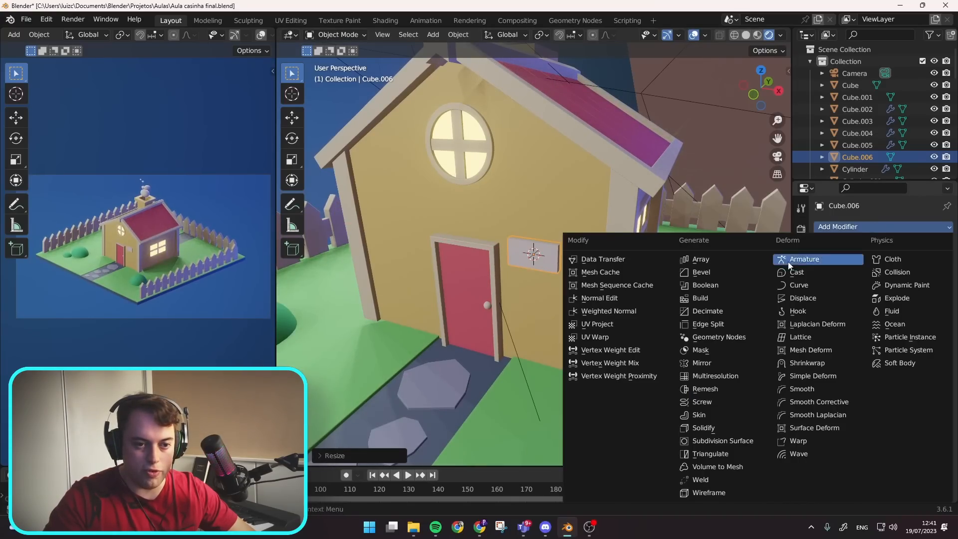
left_click(717, 274)
scroll(547, 253, "up", 7)
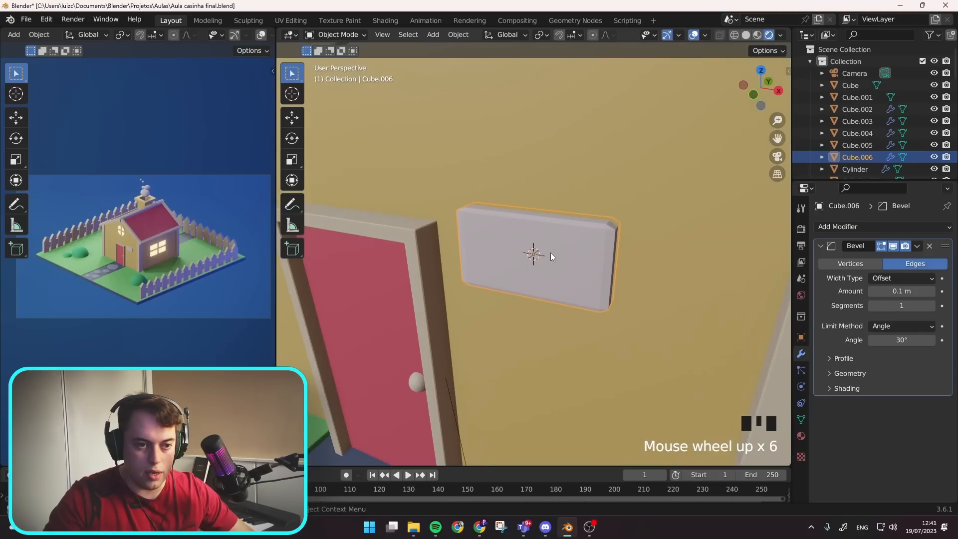
- Set the wall plate's Bevel to an amount of 0.05 m with 4 segments, and scale the plate down
left_click(931, 305)
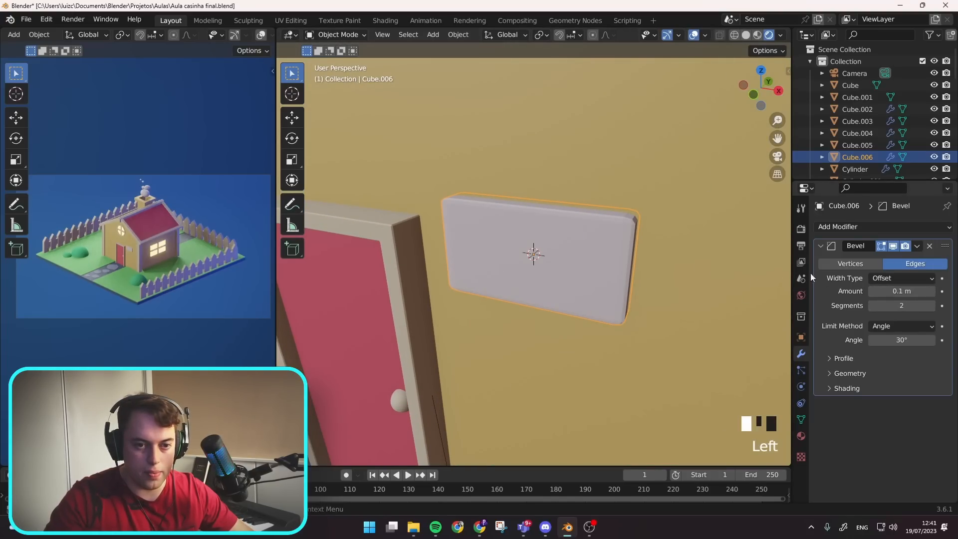
right_click(582, 234)
right_click(582, 234)
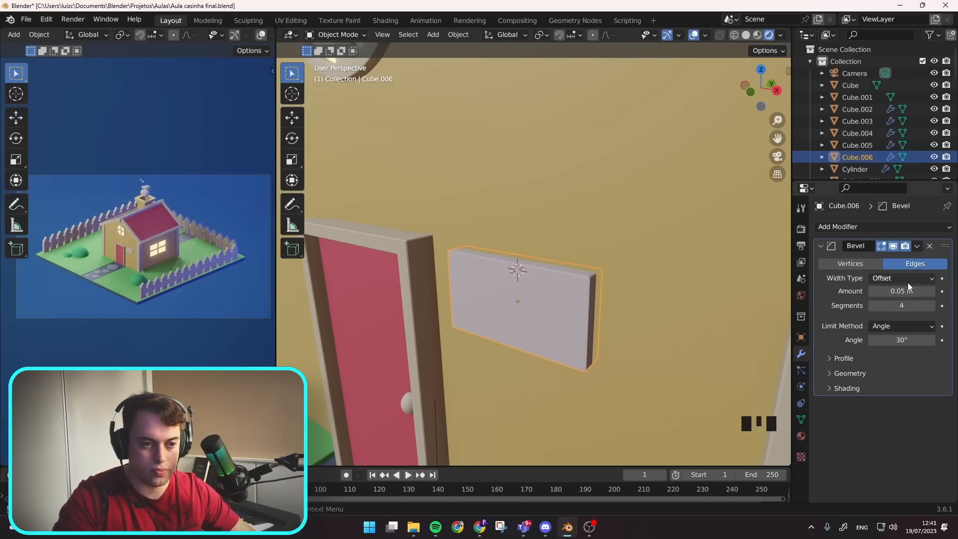
scroll(630, 260, "down", 2)
middle_click_drag(617, 253, 575, 251)
key("s")
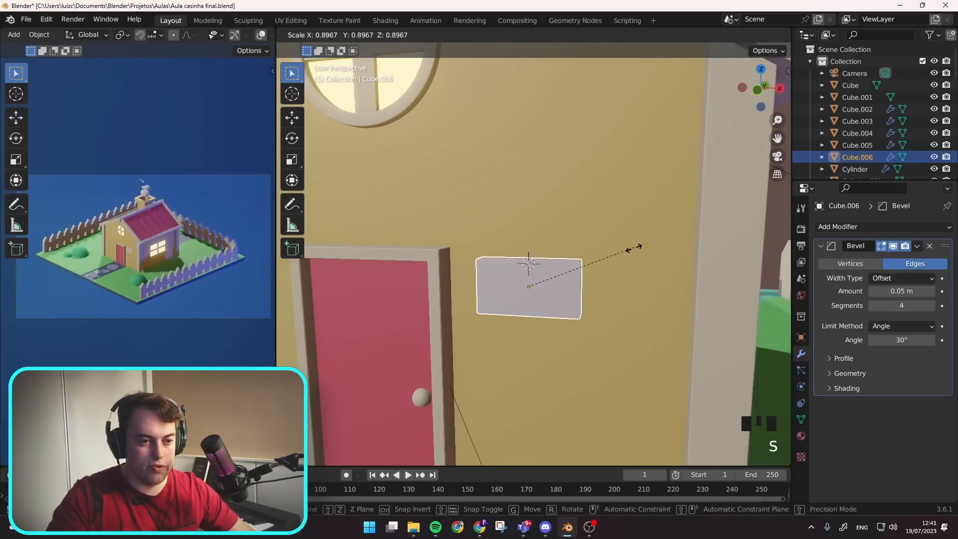
left_click(583, 253)
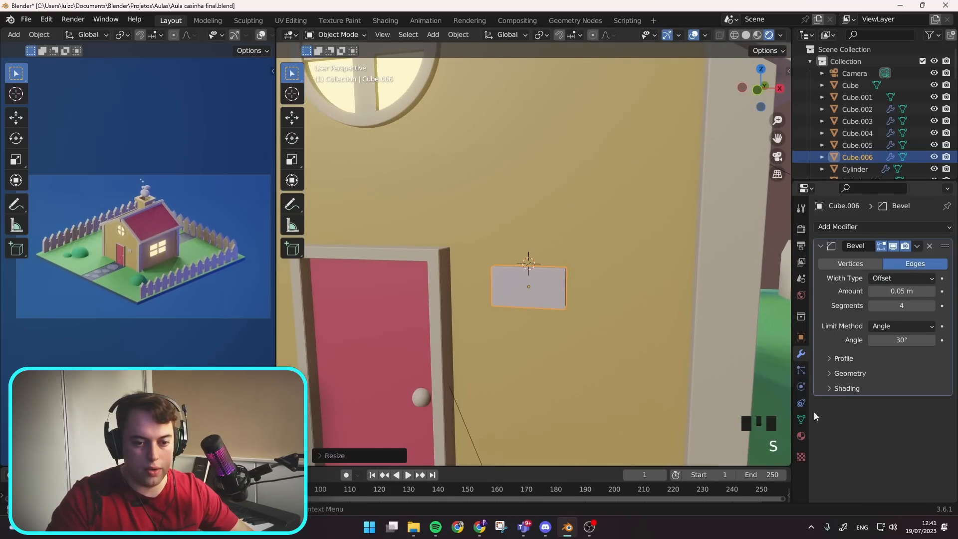
- Create a new material for the wall plate and name it Tijolo
left_click(801, 436)
left_click(873, 276)
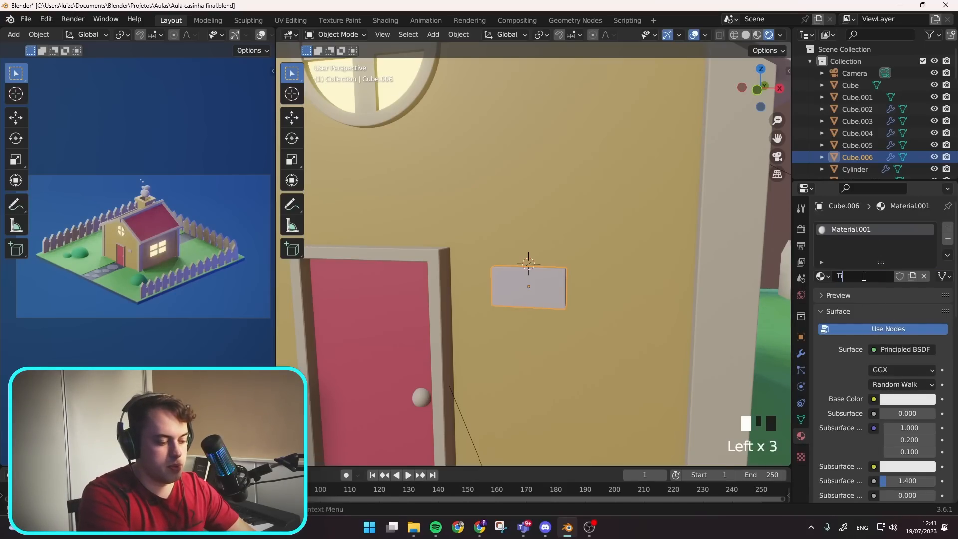
type("ol")
key("Return")
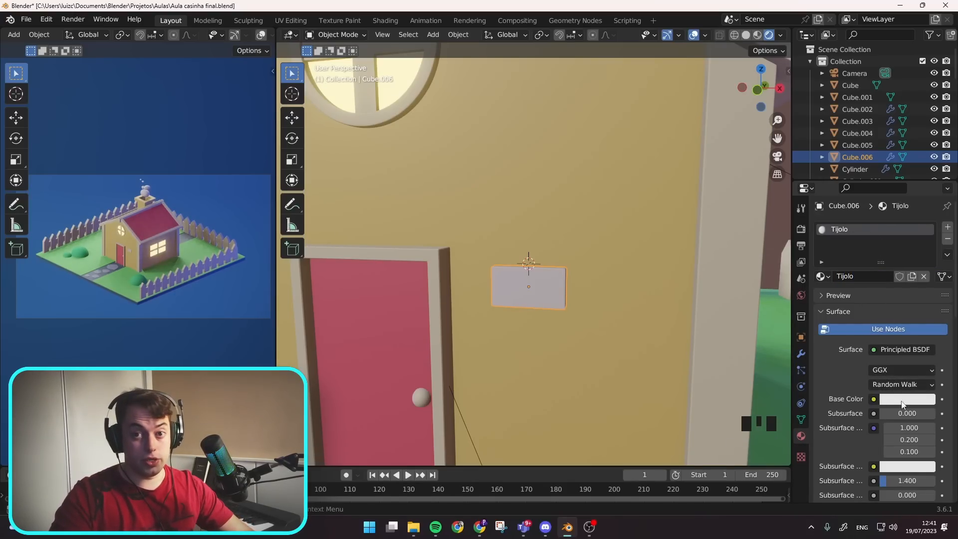
- Sample the wall's yellow as the Tijolo base color and brighten it to a value of 1.000
left_click(918, 399)
left_click(927, 348)
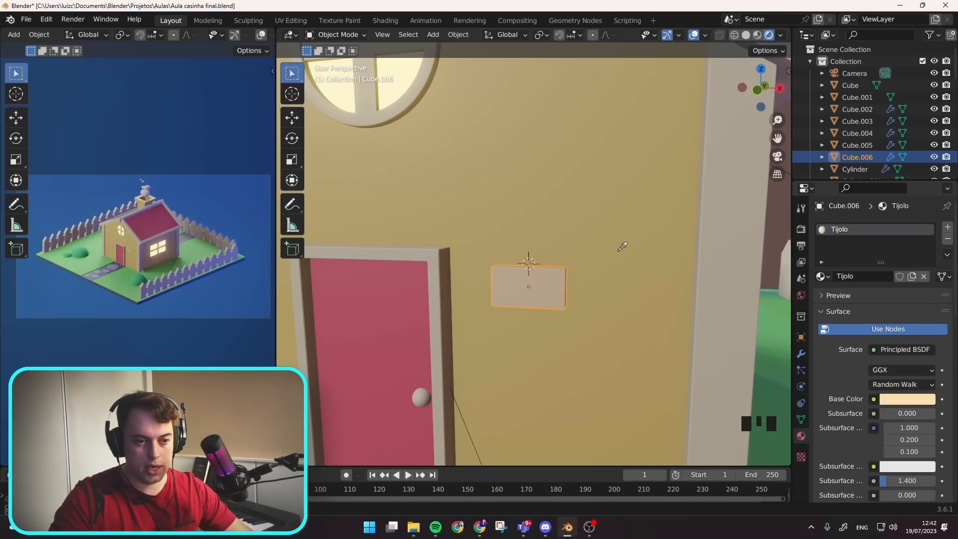
left_click(616, 247)
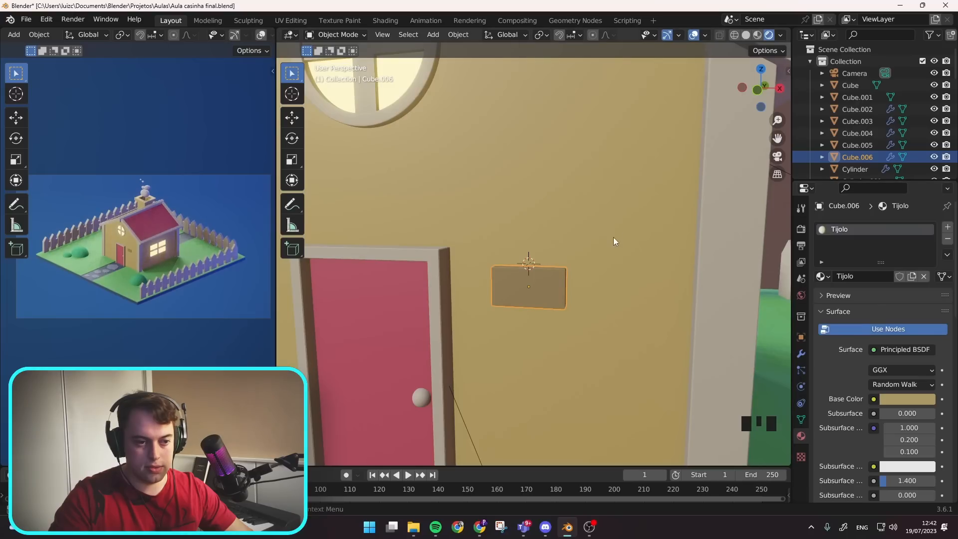
left_click(911, 399)
left_click_drag(926, 255, 926, 231)
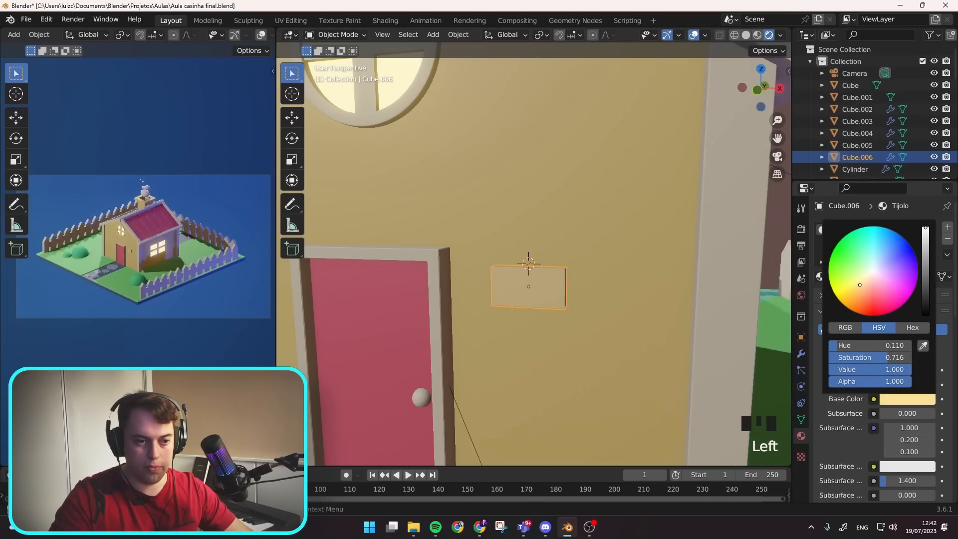
- Enable snapping to Face Nearest and test sliding the brick along the front wall beside the door
middle_click_drag(524, 289, 517, 121)
left_click(560, 35)
left_click(577, 35)
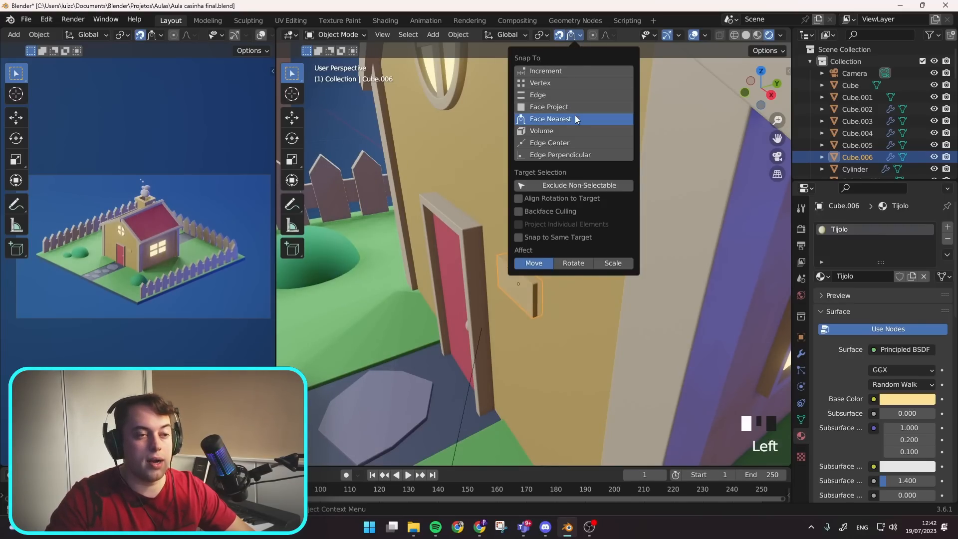
middle_click_drag(528, 312, 636, 284)
key("g")
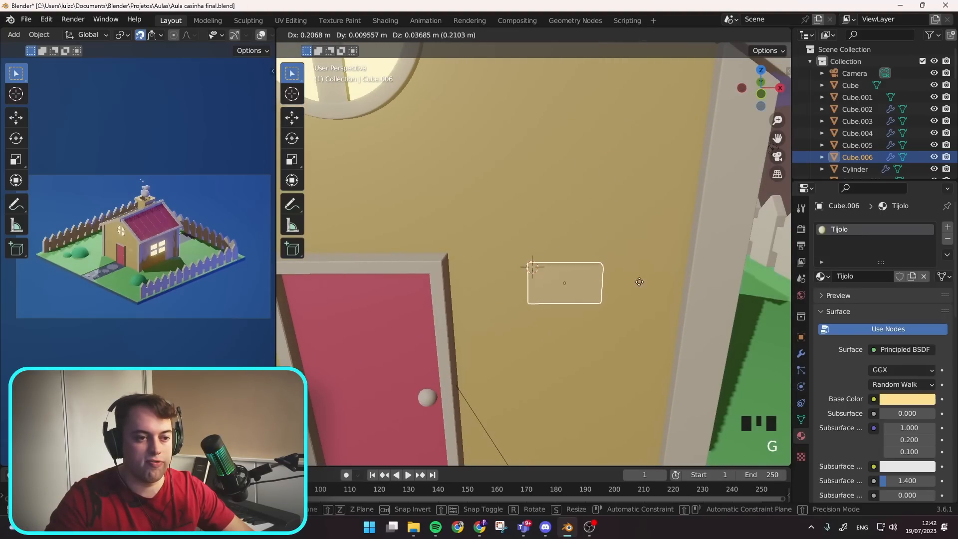
left_click(618, 298)
middle_click_drag(619, 298, 546, 295)
key("g")
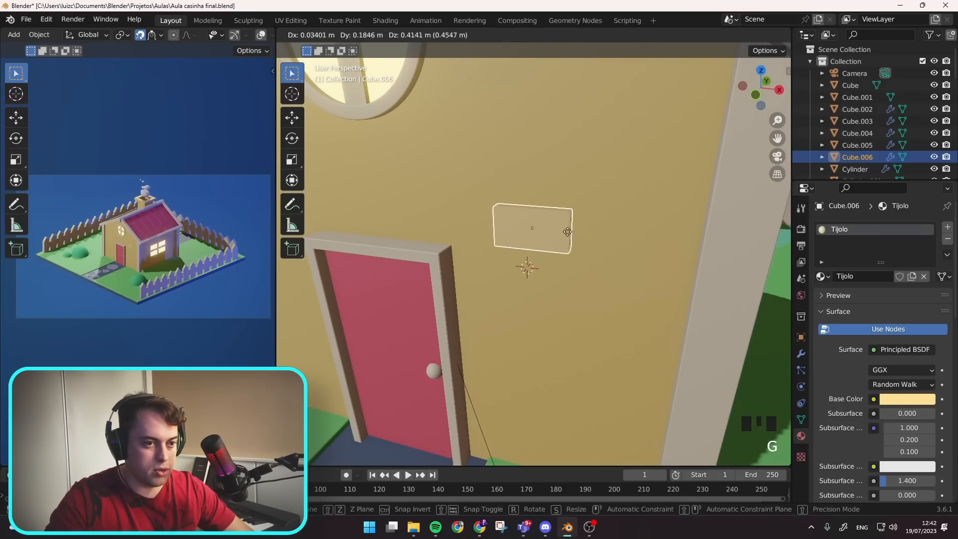
right_click(557, 262)
- Duplicate the brick, scale the copy down and place it just below and to the right of the original
key("shift+d")
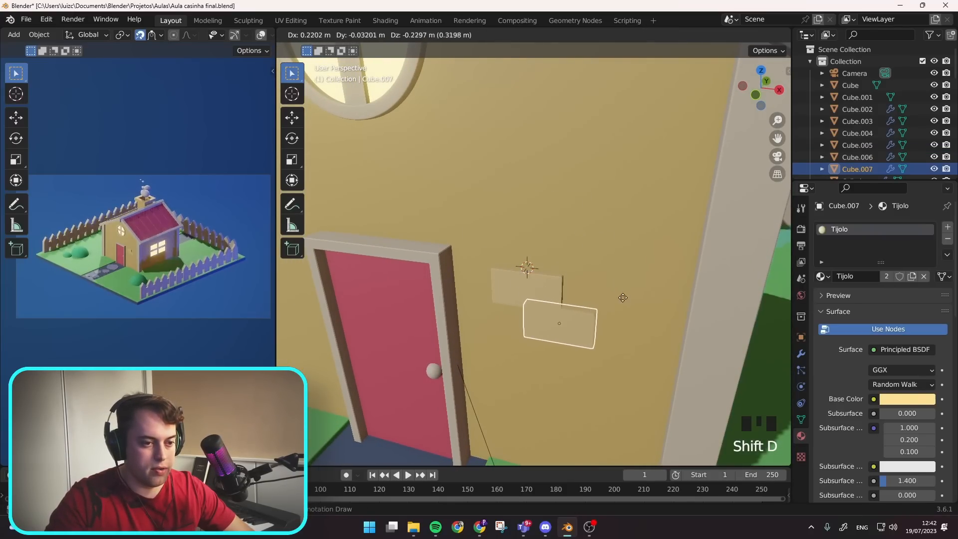
left_click(638, 310)
middle_click_drag(637, 311, 629, 355)
key("s")
left_click(611, 295)
middle_click_drag(610, 295, 638, 284)
key("g")
left_click(625, 288)
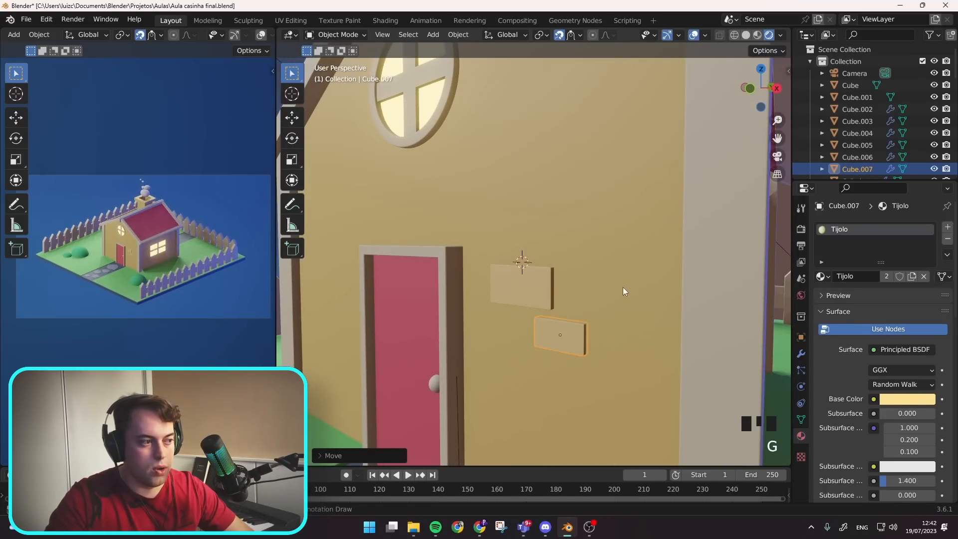
- Select both bricks and move them together lower on the wall, between the door and the corner post
left_click(527, 285)
left_click(559, 330, "shift")
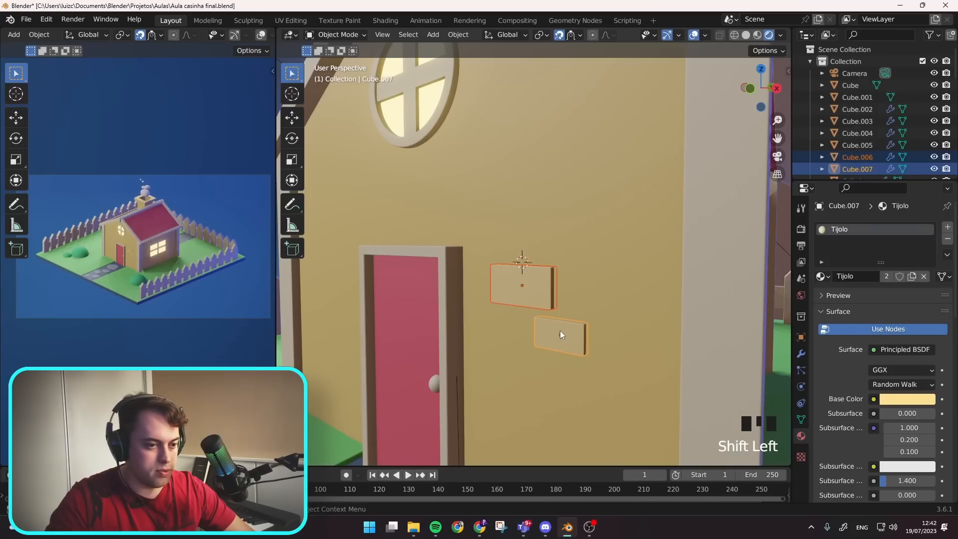
key("g")
left_click(610, 383)
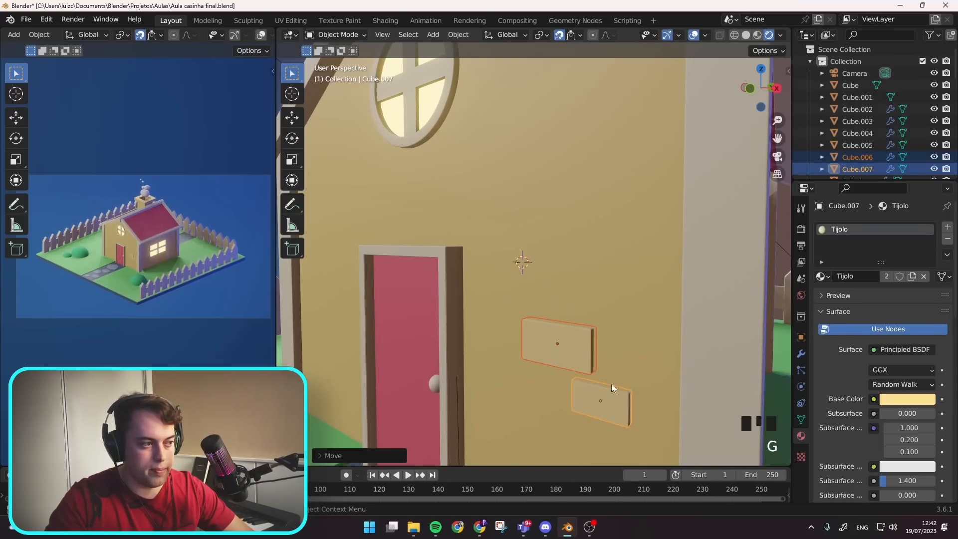
middle_click_drag(612, 385, 574, 314)
- Duplicate the brick pair onto the wall's upper left and shift the smaller copy below and left of the larger one
key("shift+d")
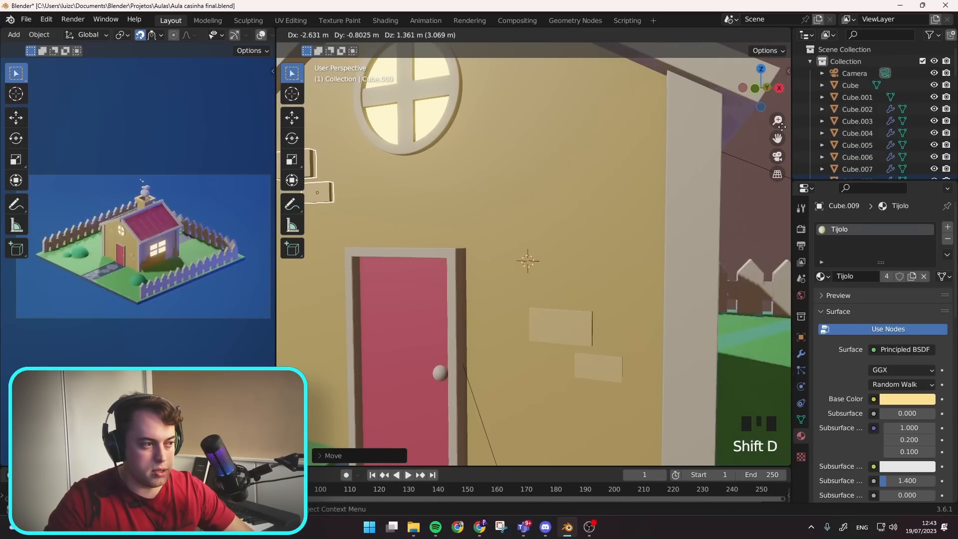
left_click(306, 130)
middle_click_drag(555, 253, 761, 244, "shift")
left_click(486, 184)
key("g")
left_click(439, 203)
- Inspect the placement of the bricks on the front wall in the camera view and the working view
scroll(116, 249, "up", 7)
middle_click_drag(116, 249, 215, 243, "shift")
scroll(193, 193, "down", 4)
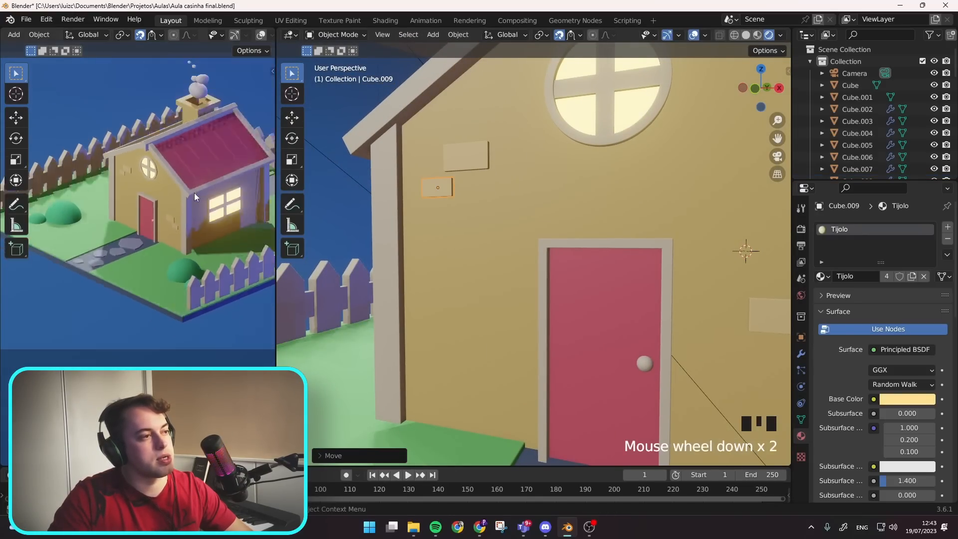
middle_click_drag(574, 198, 537, 242)
scroll(468, 224, "down", 3)
scroll(537, 241, "up", 3)
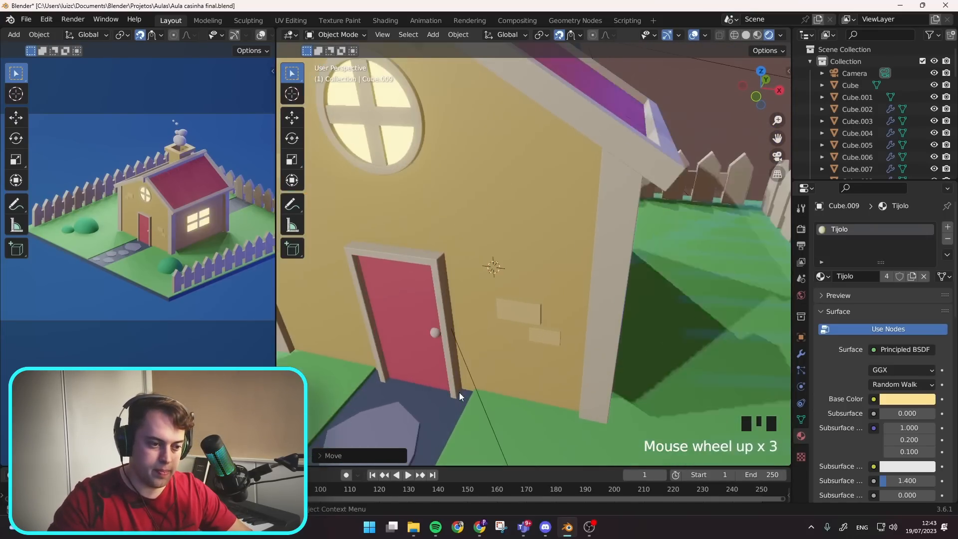
middle_click_drag(459, 392, 486, 368, "shift")
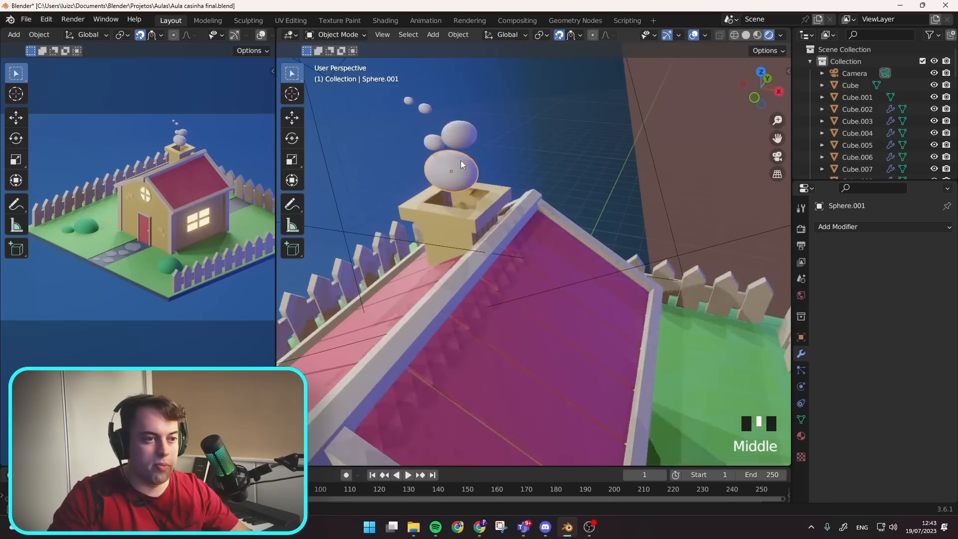
- Create a new material named Nuvem on the largest smoke puff above the chimney
middle_click_drag(460, 161, 504, 180, "shift")
left_click(505, 181)
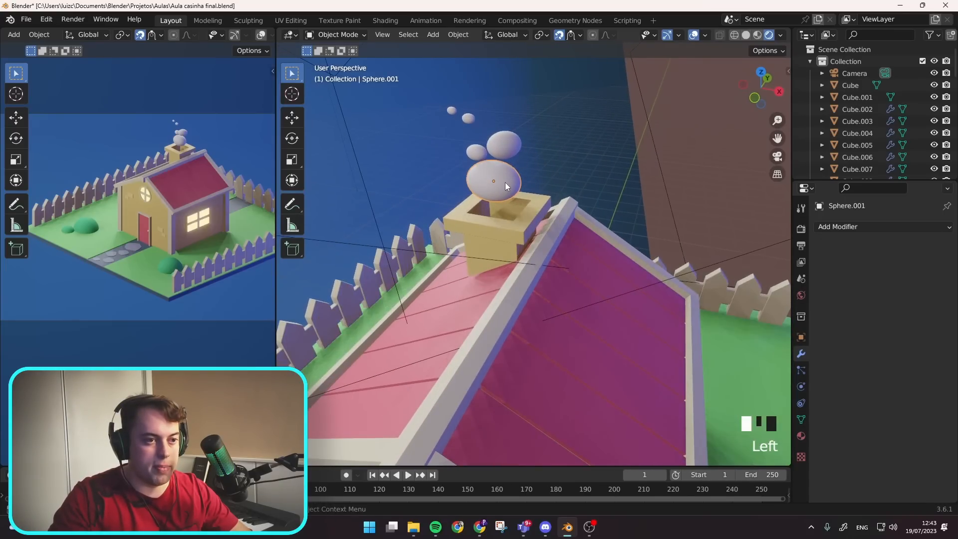
left_click(801, 436)
double_click(869, 275)
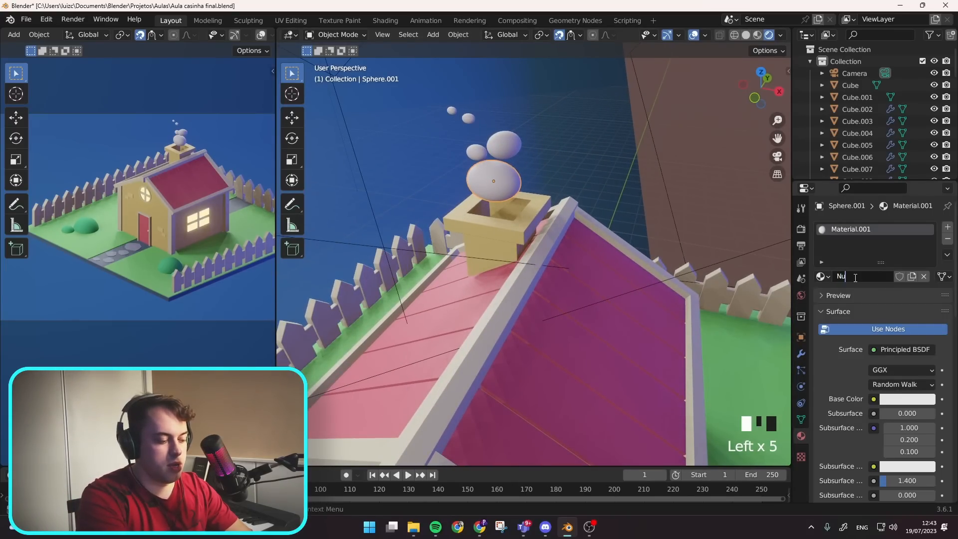
- Assign the existing Nuvem material to the four remaining smoke puffs above the chimney
scroll(502, 166, "down", 2)
left_click(505, 163)
double_click(514, 167)
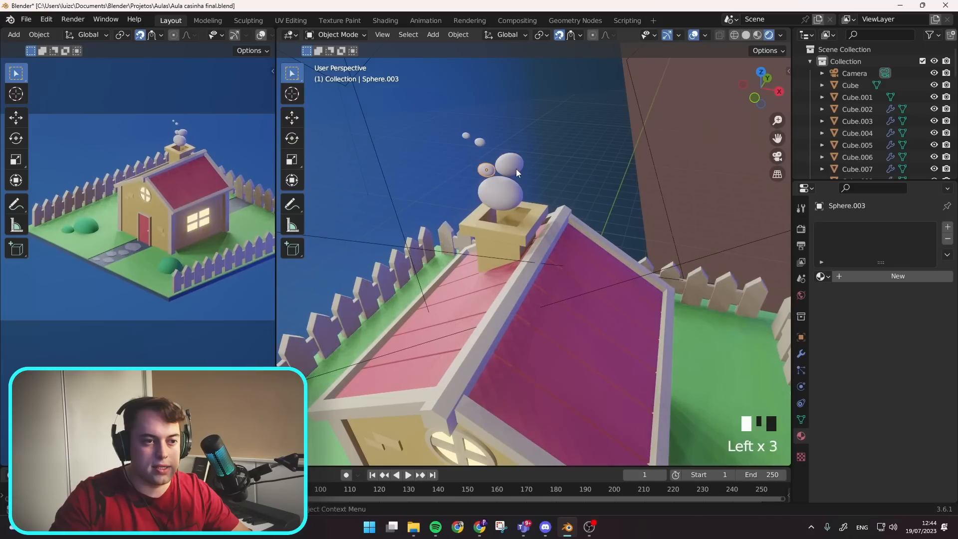
left_click(821, 276)
left_click(709, 374)
left_click(485, 169)
left_click(820, 276)
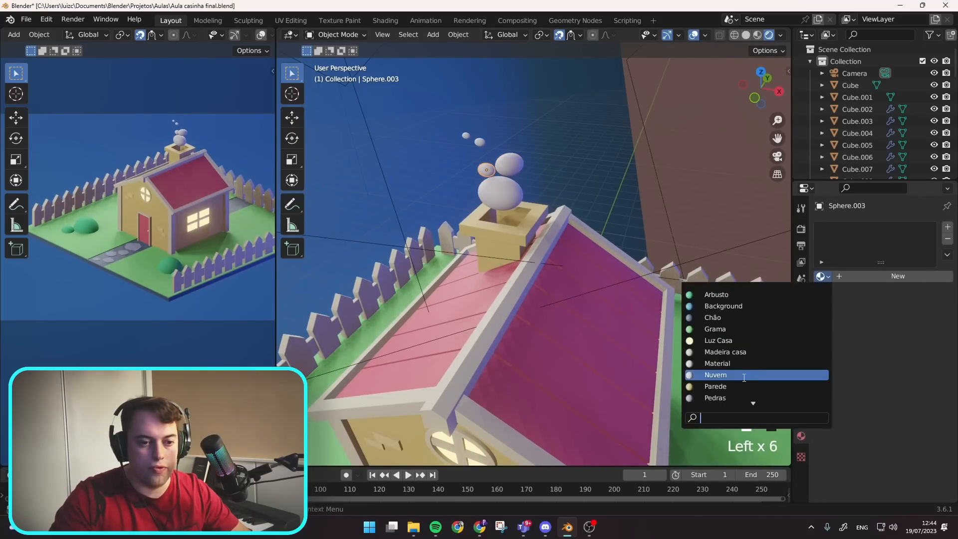
left_click(724, 375)
left_click(480, 142)
left_click(821, 276)
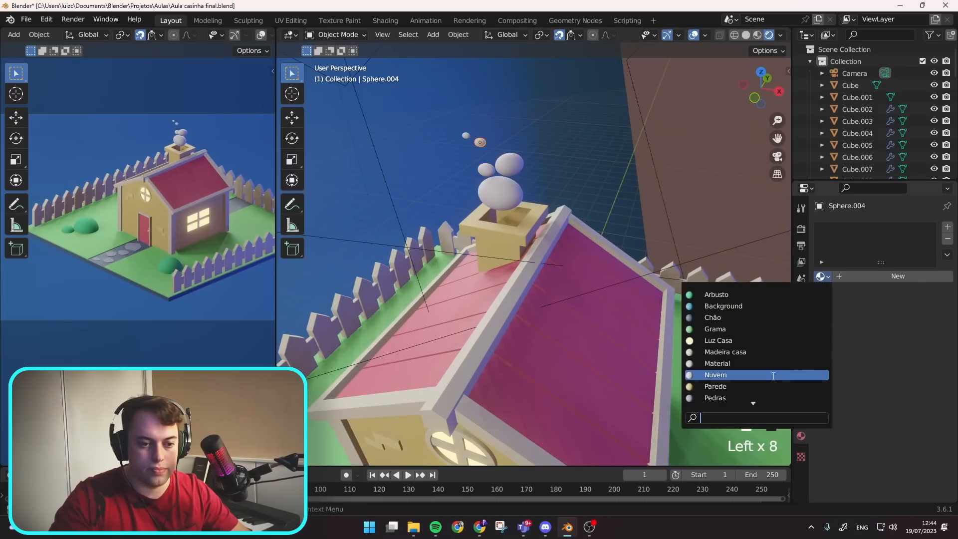
left_click(718, 374)
left_click(467, 136)
left_click(821, 276)
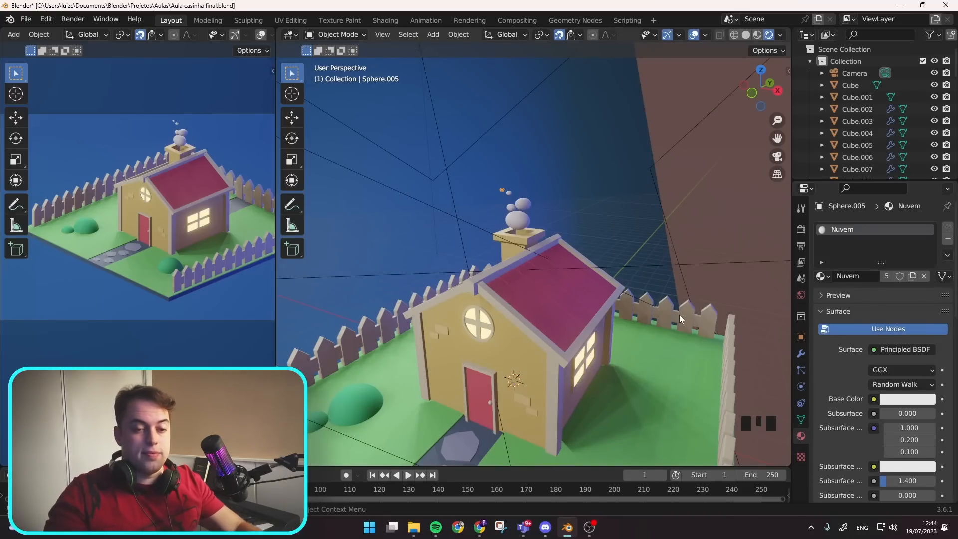
- Try a saturated red base color on the backdrop plane's Background material
left_click(678, 315)
left_click(892, 399)
left_click_drag(884, 255, 875, 308)
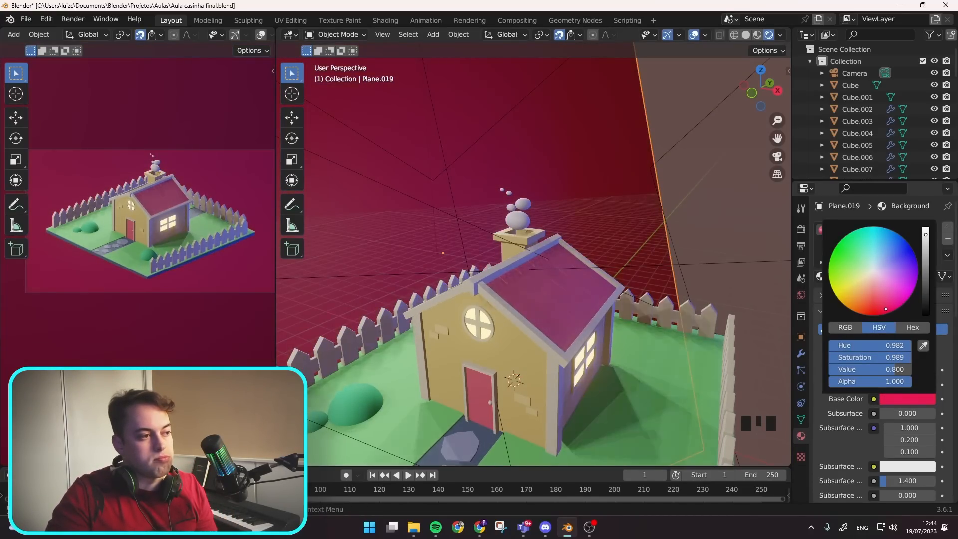
- Switch to the camera view and set the Color Management look to High Contrast
key("KP_0")
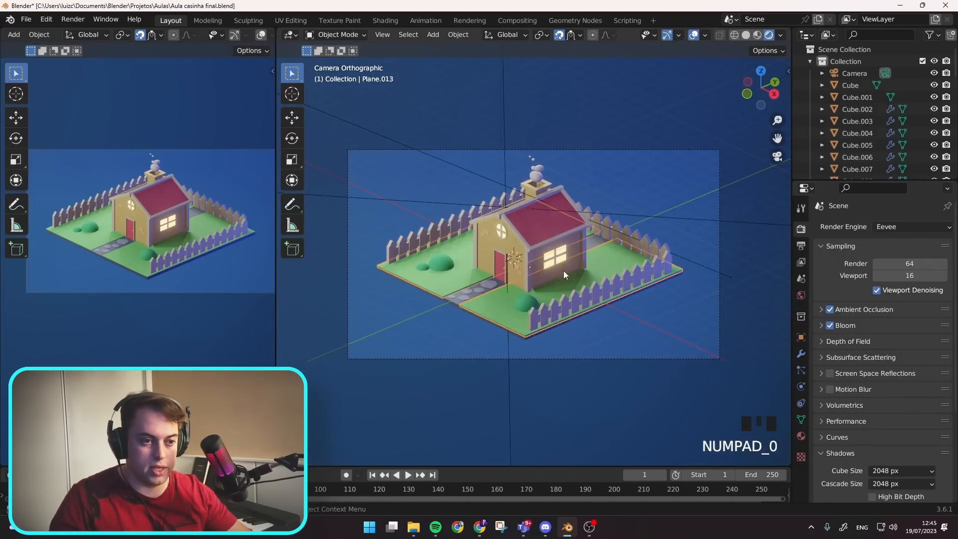
middle_click_drag(565, 274, 624, 268, "shift")
scroll(625, 268, "up", 10)
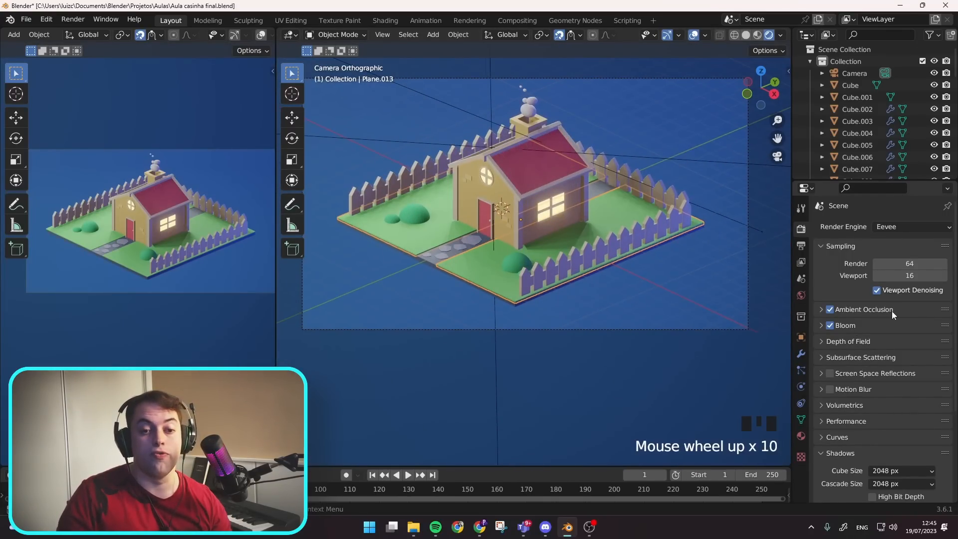
scroll(892, 313, "down", 17)
left_click(847, 453)
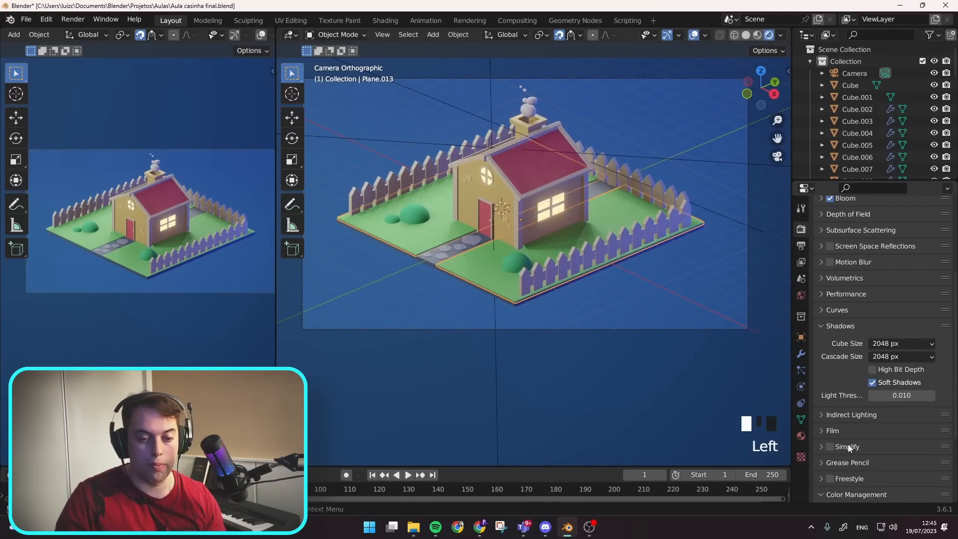
scroll(848, 444, "down", 7)
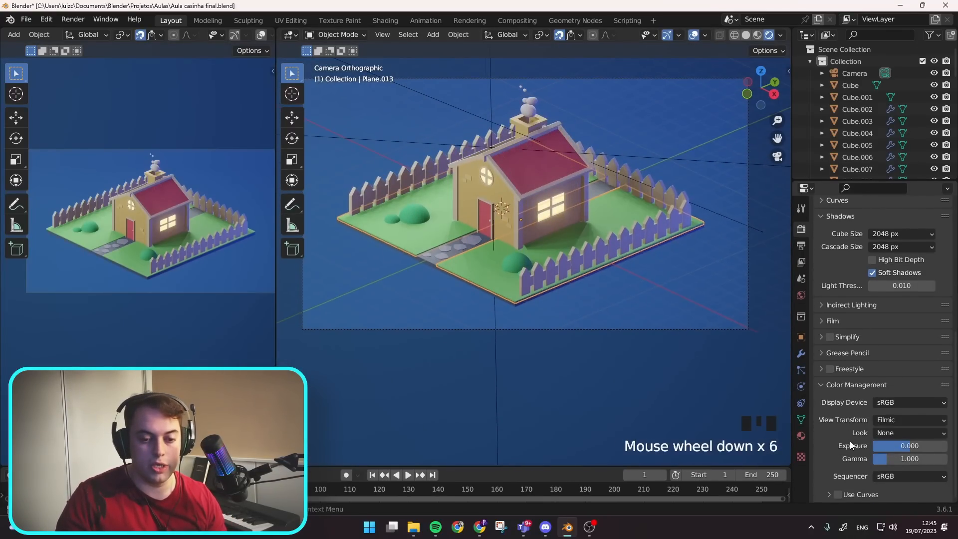
left_click(902, 433)
left_click(889, 393)
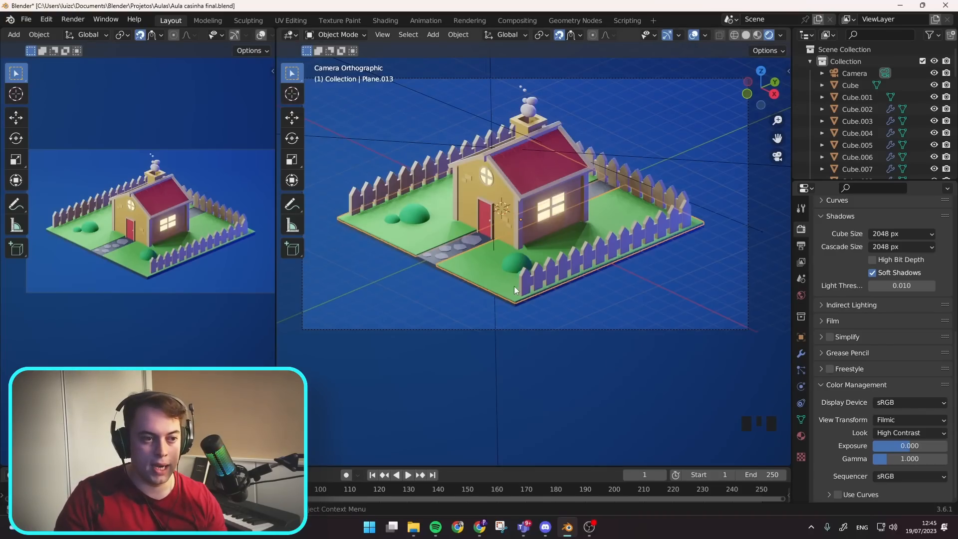
- Set the power of the large 22 m area light beside the house to 9000 W
left_click(495, 246)
key("KP_0")
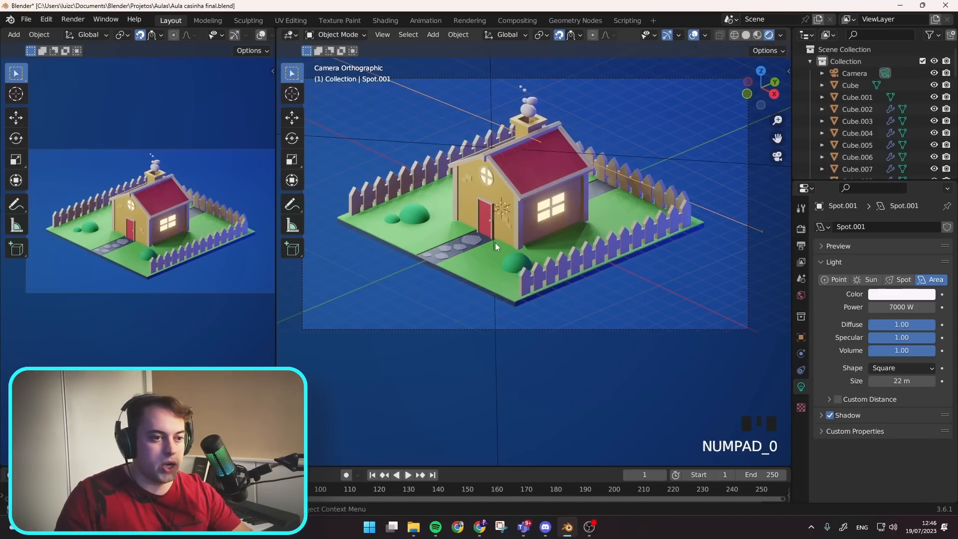
key("KP_7")
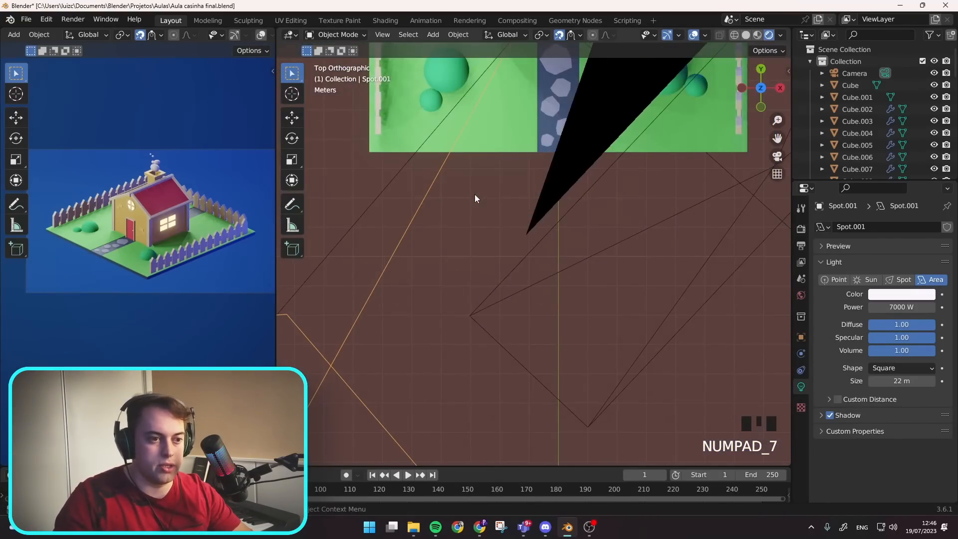
scroll(477, 194, "down", 5)
left_click(417, 374)
left_click(417, 372)
middle_click_drag(507, 390, 530, 328)
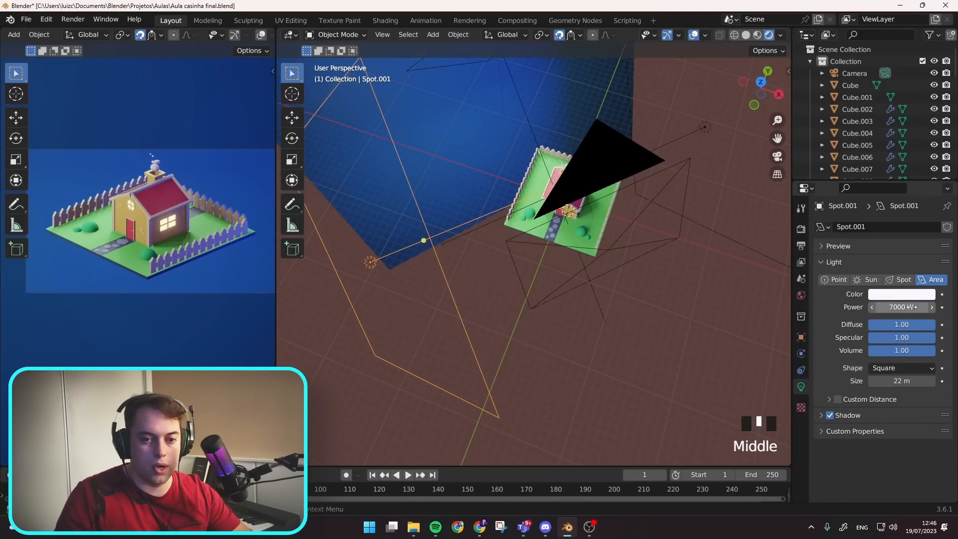
left_click(907, 307)
type("9000")
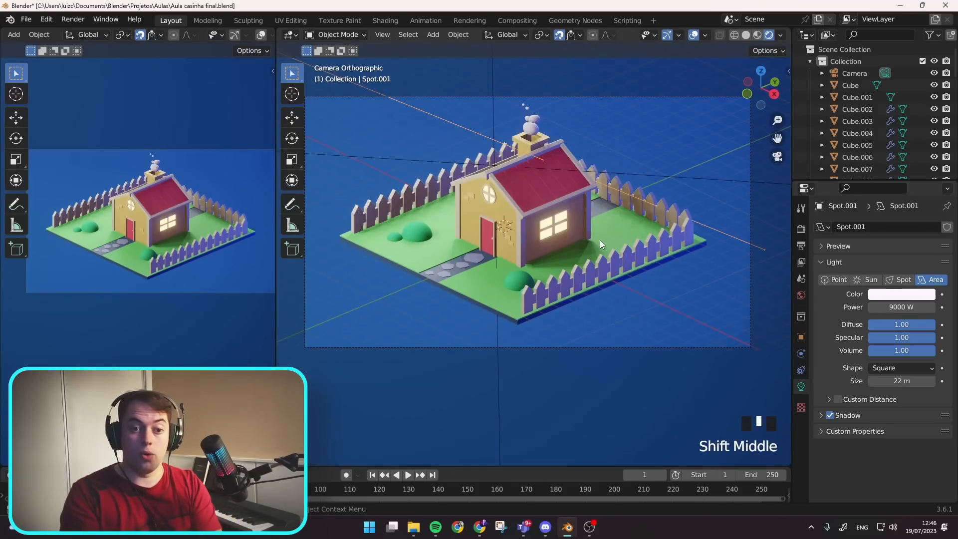
- Set the output's vertical resolution to 1920 px for a square frame
left_click(800, 247)
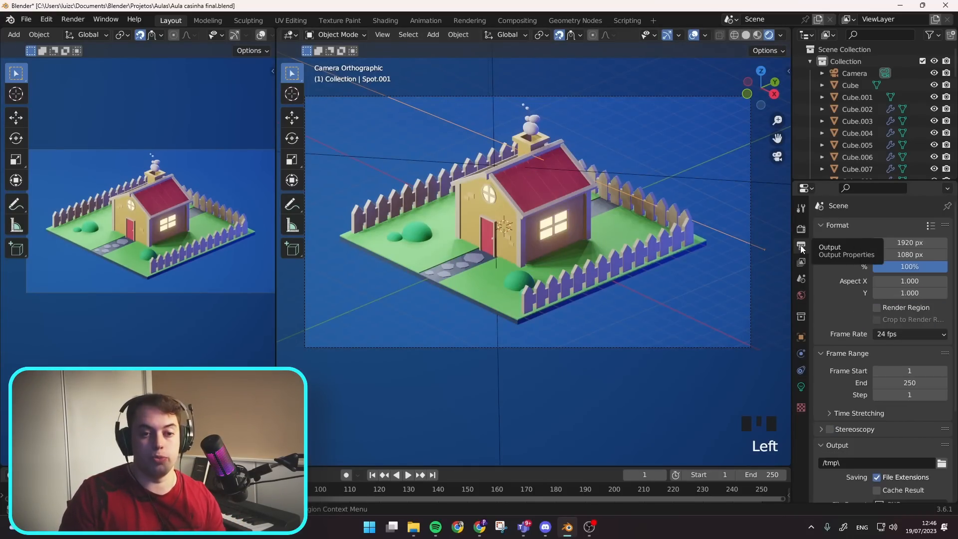
left_click(912, 254)
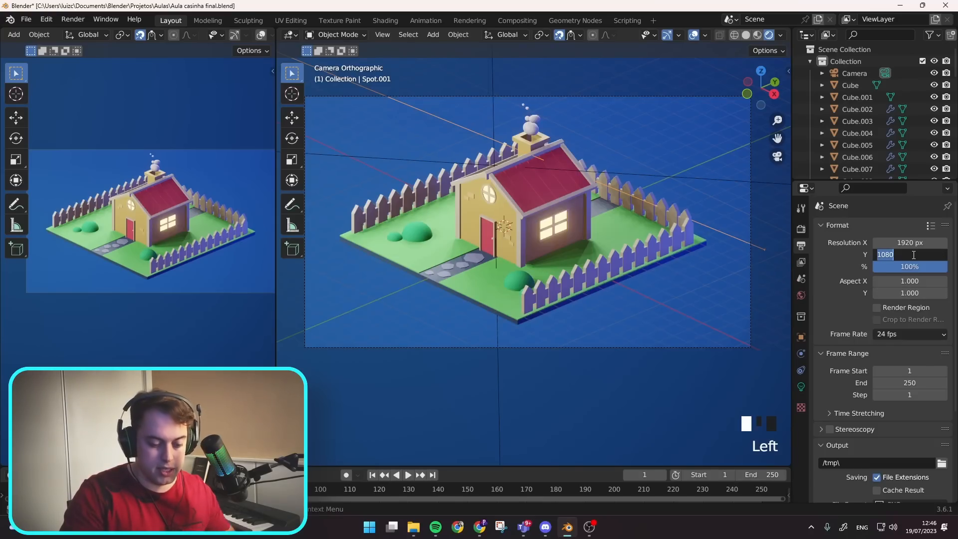
type("1")
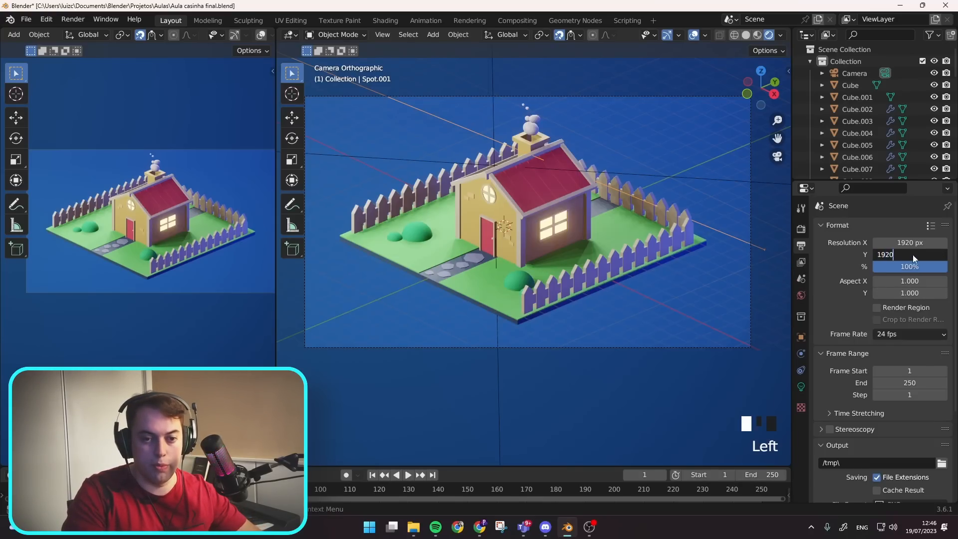
type("920")
key("Return")
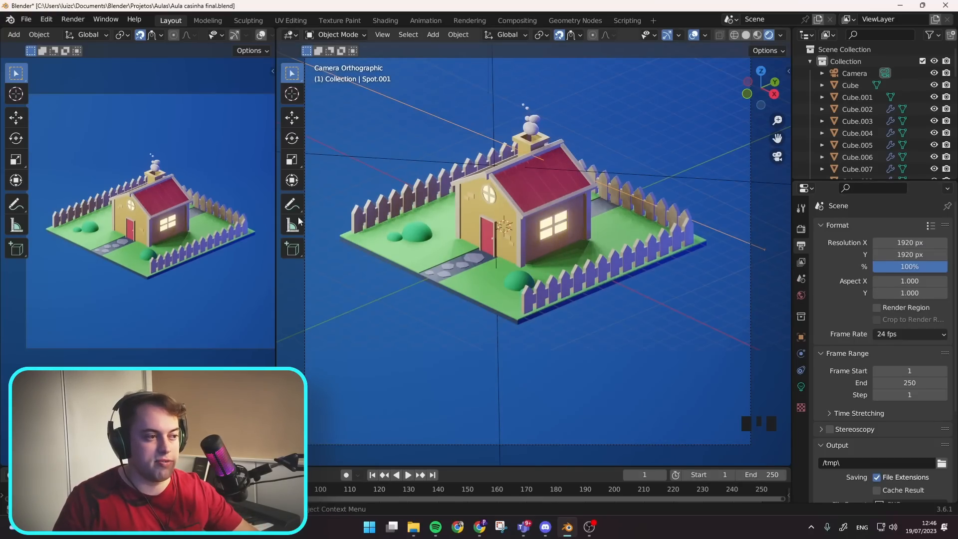
scroll(202, 216, "down", 1)
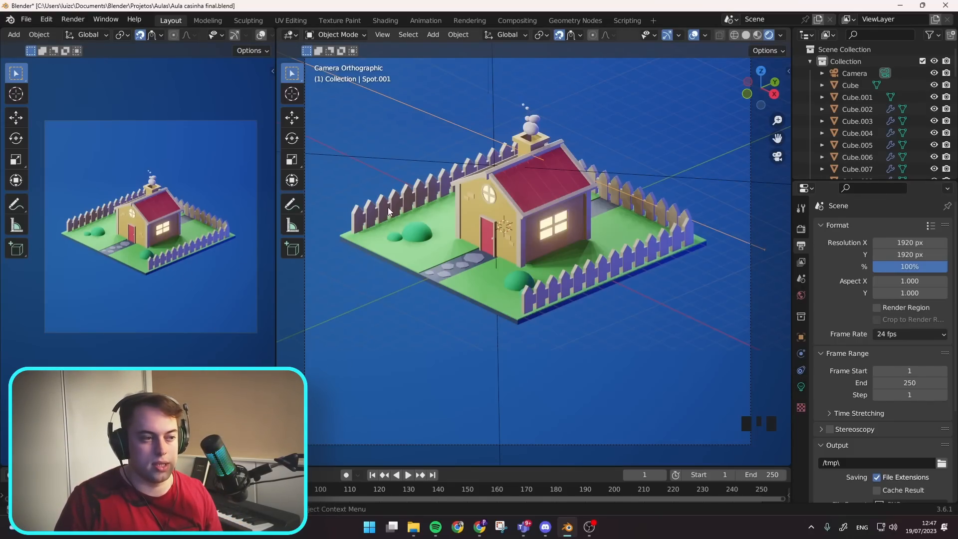
- Select the scene camera and set its orthographic scale to about 20.914 to frame the house more tightly
middle_click_drag(390, 211, 433, 220)
scroll(437, 222, "down", 15)
left_click(525, 163)
middle_click_drag(526, 162, 664, 298)
left_click(801, 386)
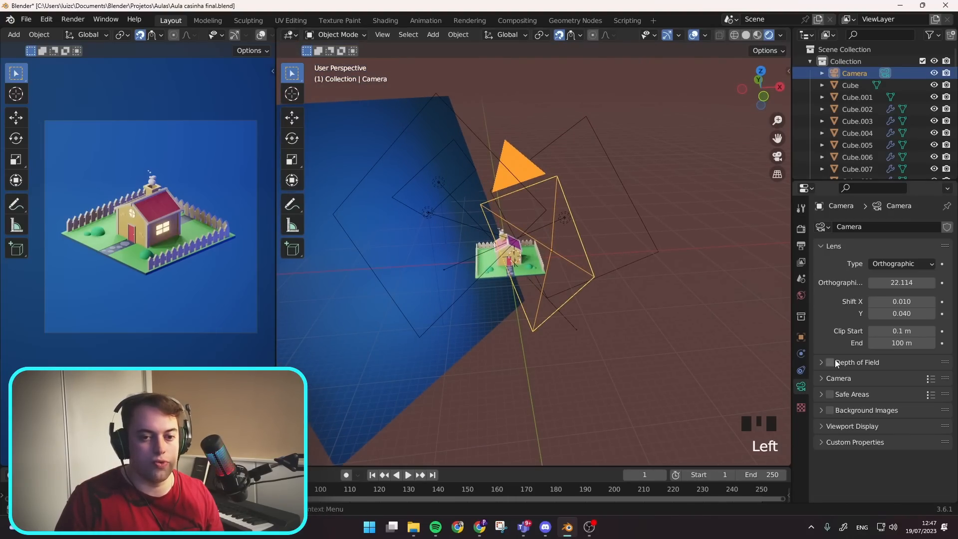
mouse_move(901, 283)
left_mouse_down()
mouse_move(871, 283)
mouse_move(899, 282)
left_mouse_up()
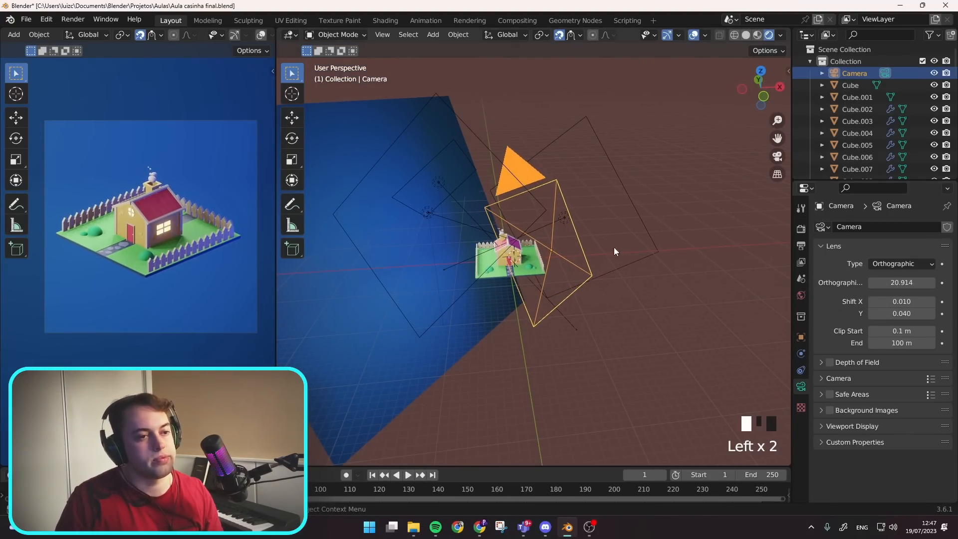
key("KP_0")
scroll(542, 237, "up", 1)
scroll(542, 240, "down", 4)
- Set the vertical output resolution to 1080 px and slightly enlarge the camera's orthographic scale
left_click(801, 245)
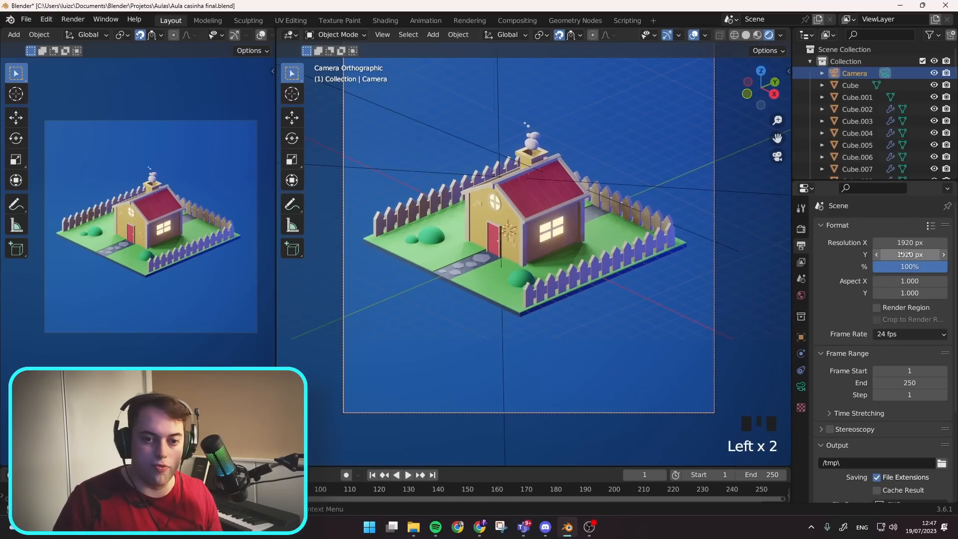
left_click(906, 254)
type("100")
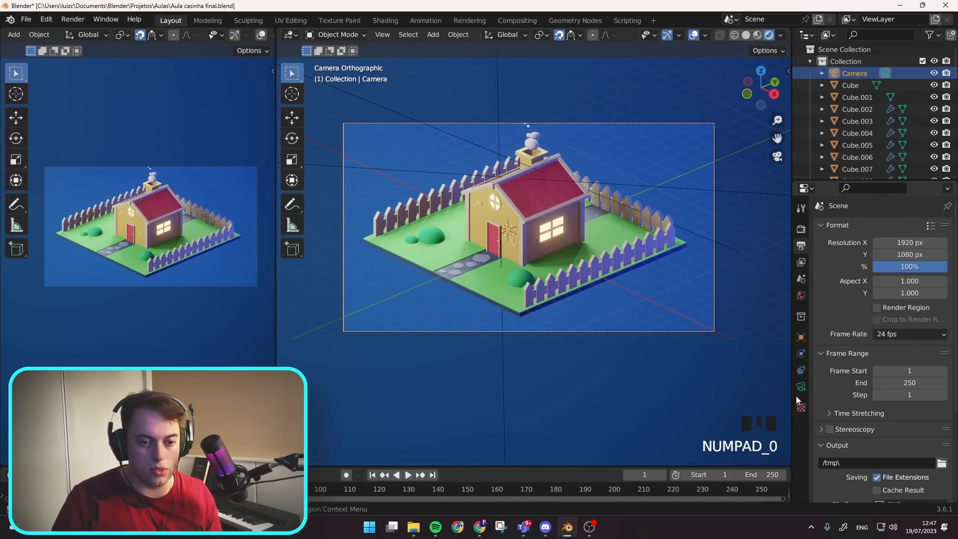
left_click(801, 386)
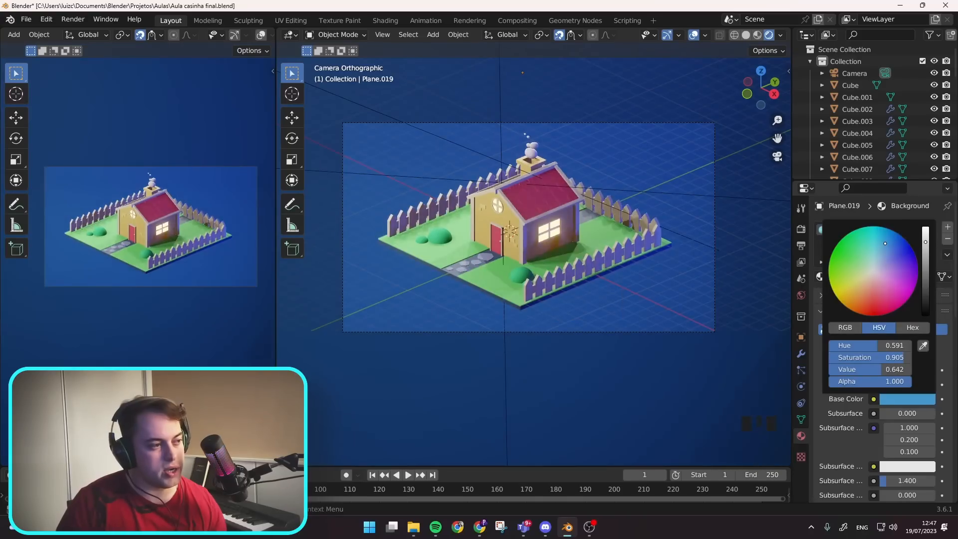
- Darken the blue base color of the backdrop plane's Background material
left_click_drag(925, 242, 926, 263)
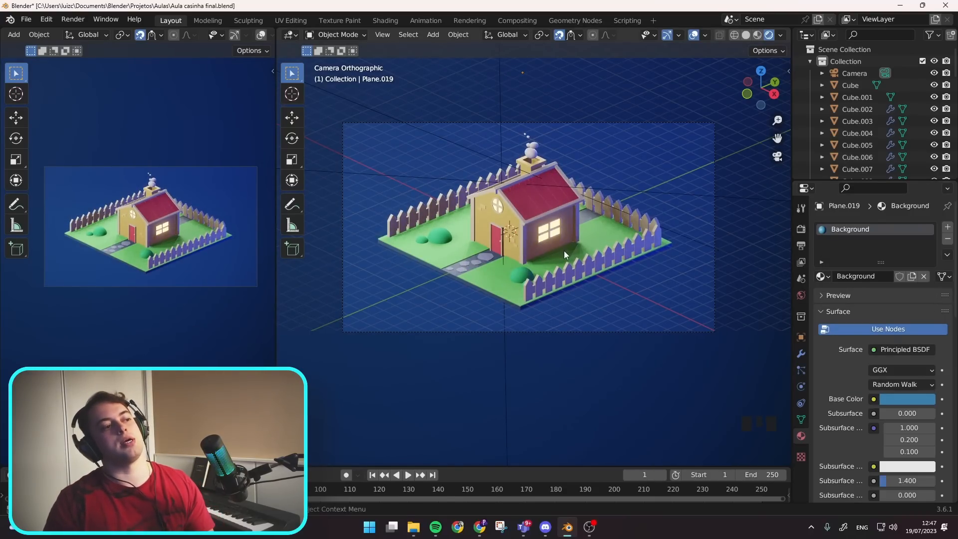
- Set the output frame range to end at frame 1
left_click(801, 246)
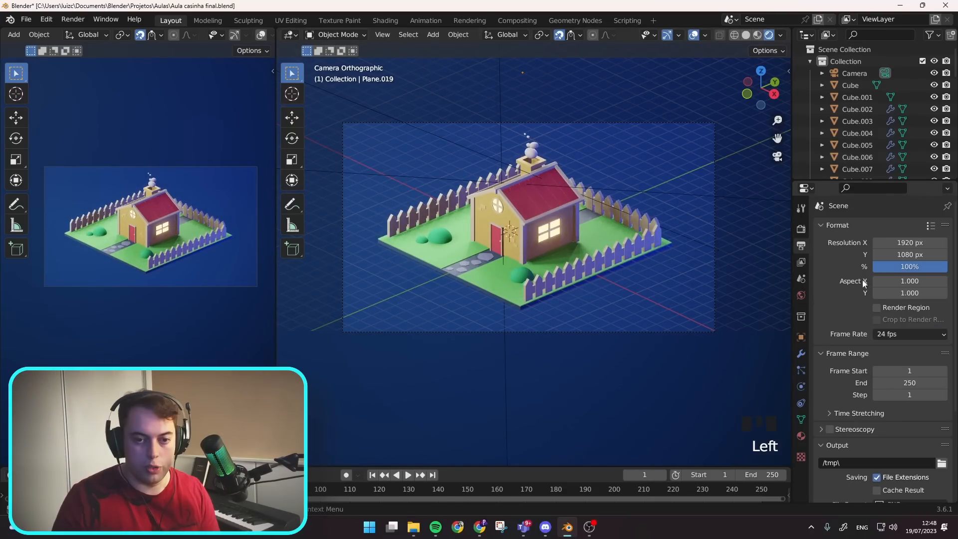
double_click(910, 383)
type("1")
key("Return")
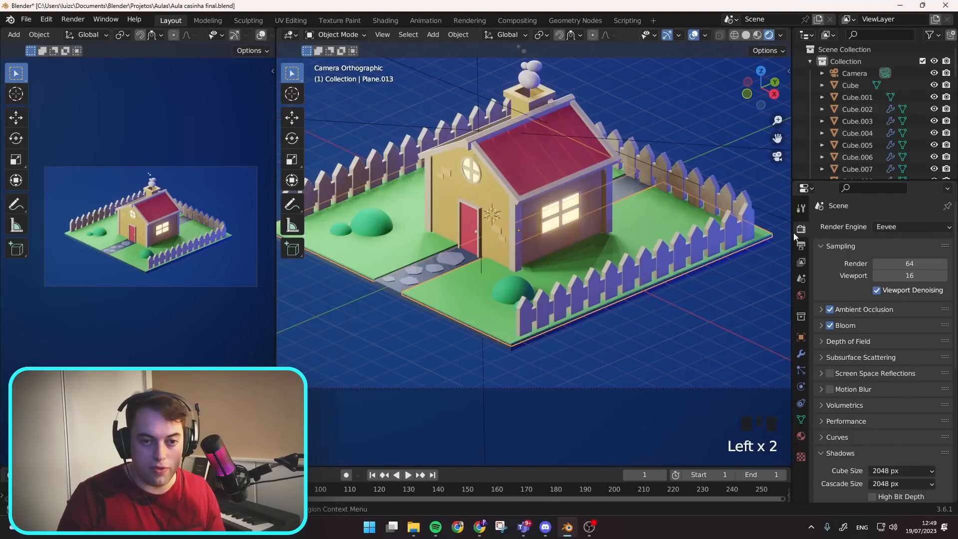
- Enable High Bit Depth in the Eevee shadow settings and check the shadows near the house wall up close
left_click(798, 231)
scroll(849, 322, "down", 5)
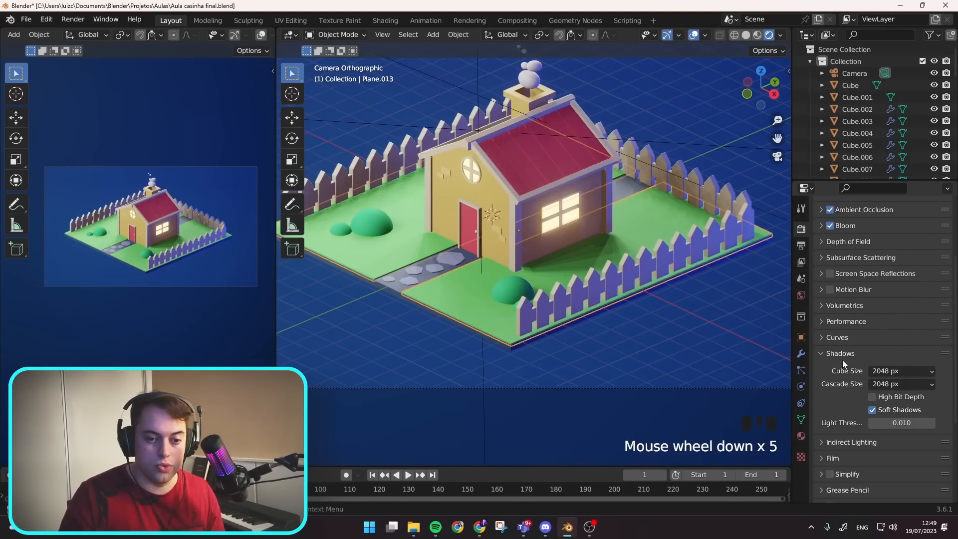
double_click(891, 398)
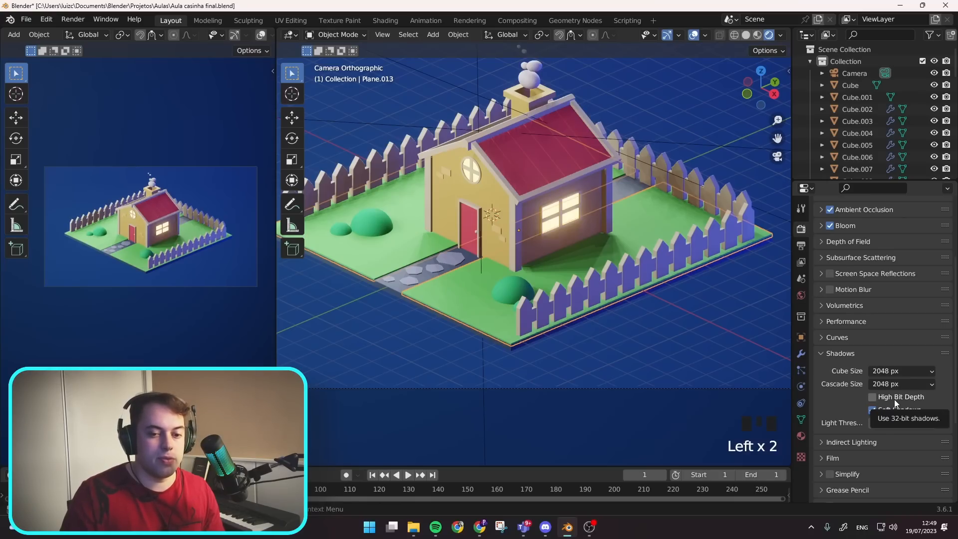
scroll(610, 239, "up", 8)
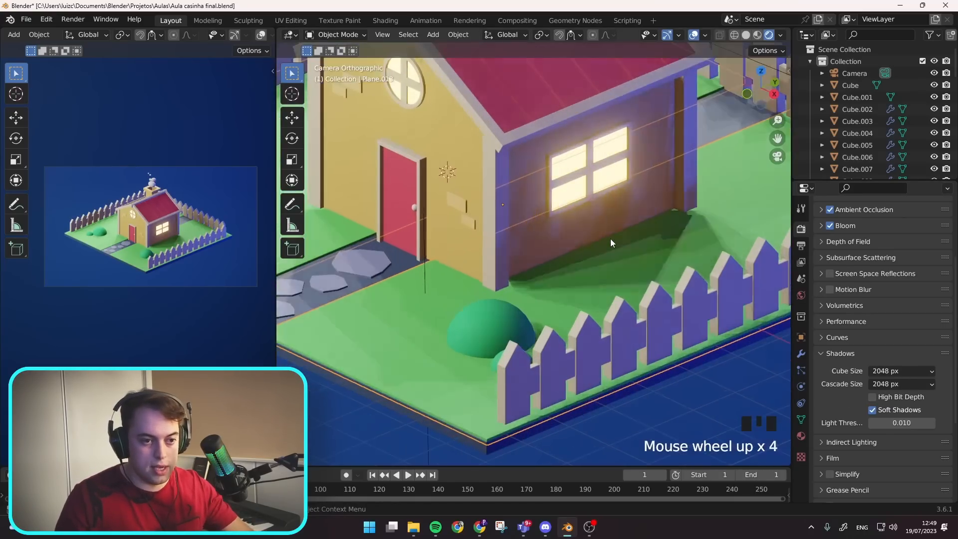
left_click(873, 398)
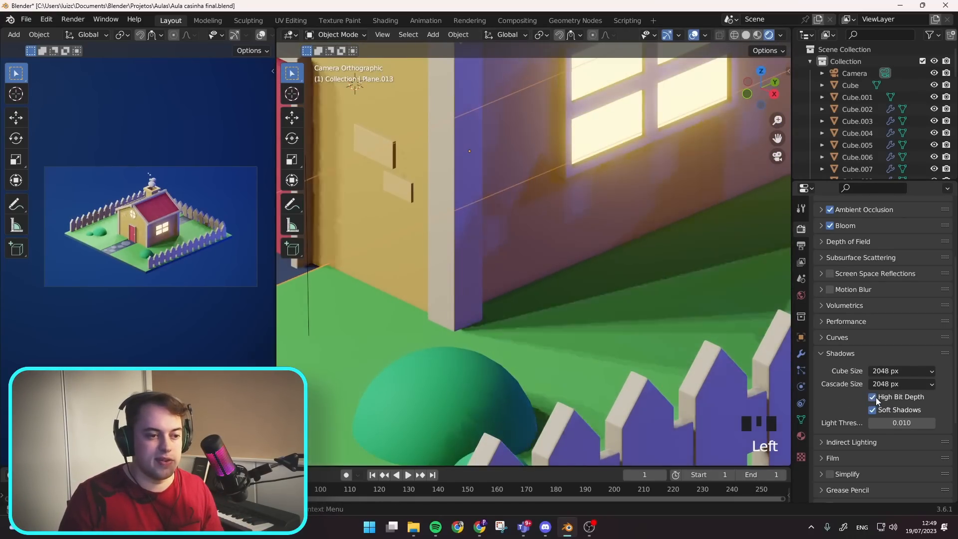
scroll(540, 331, "down", 8)
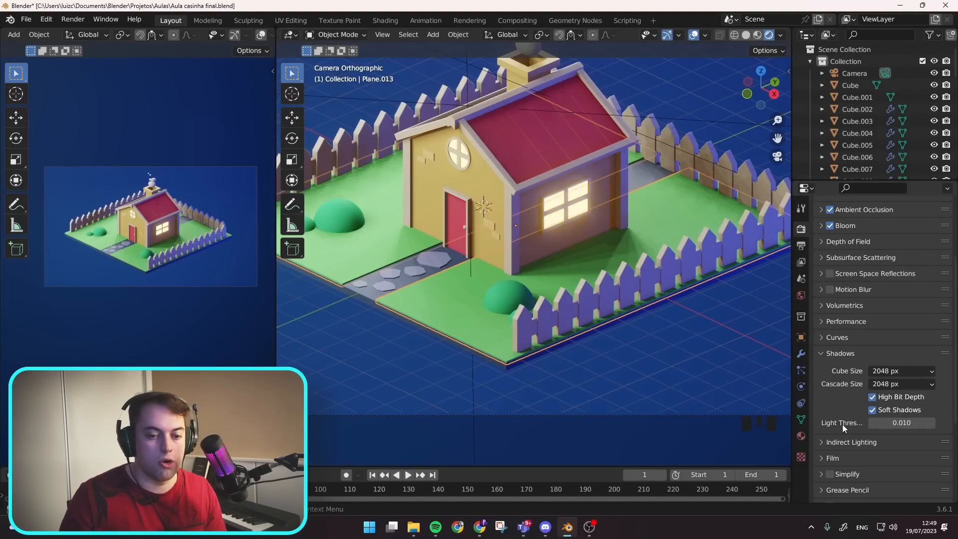
- Try a different light threshold for the shadows and undo it
left_click_drag(896, 427, 915, 427)
key("ctrl+z")
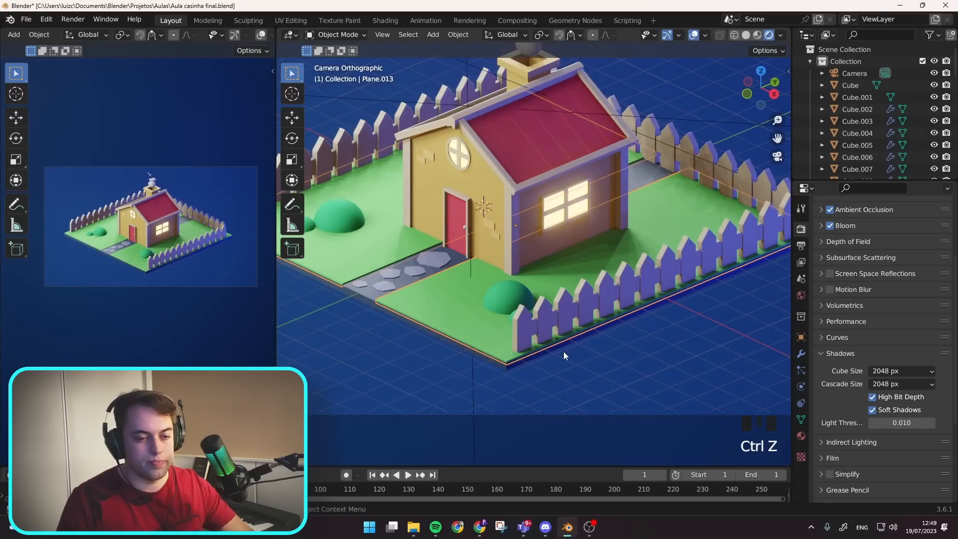
- Render the house scene as a still image, inspect the result and close it
left_click(696, 248)
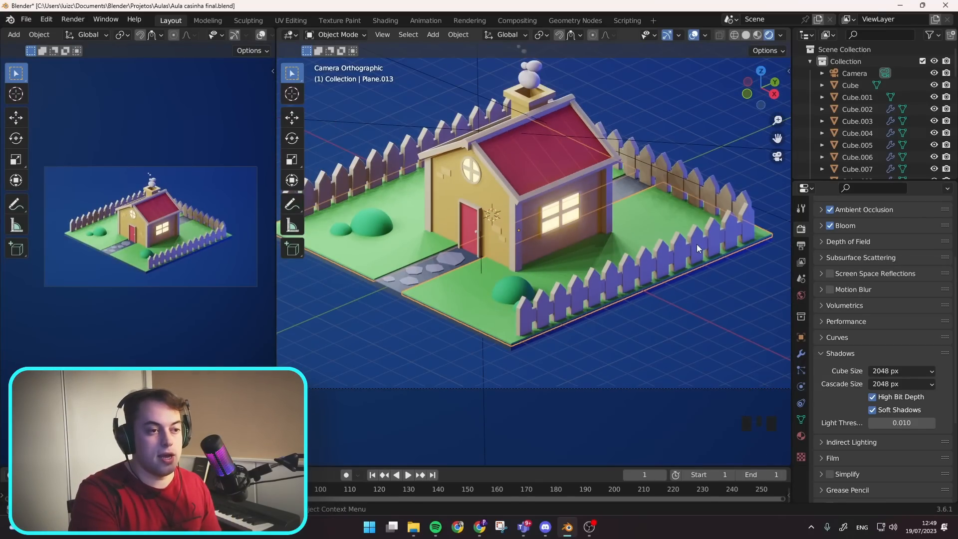
key("F12")
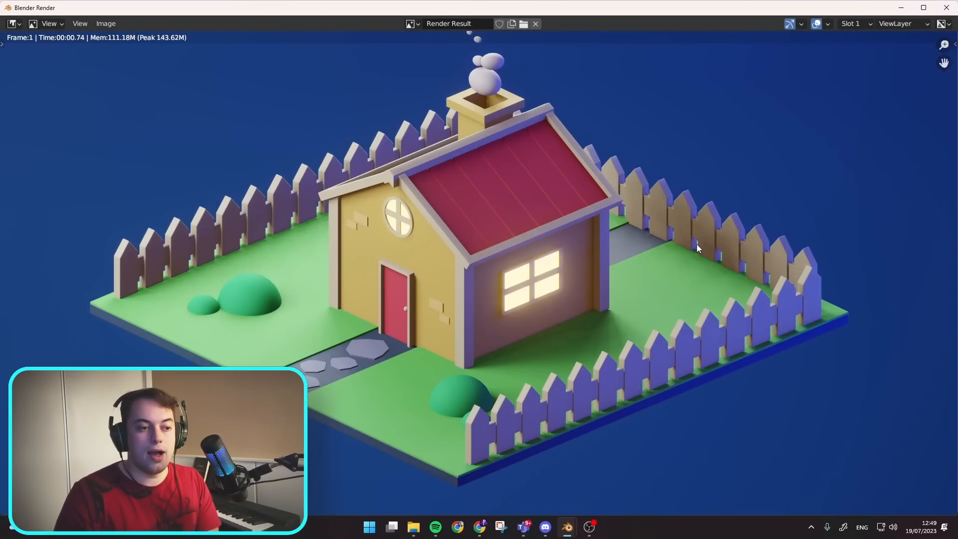
scroll(697, 248, "down", 2)
key("Escape")
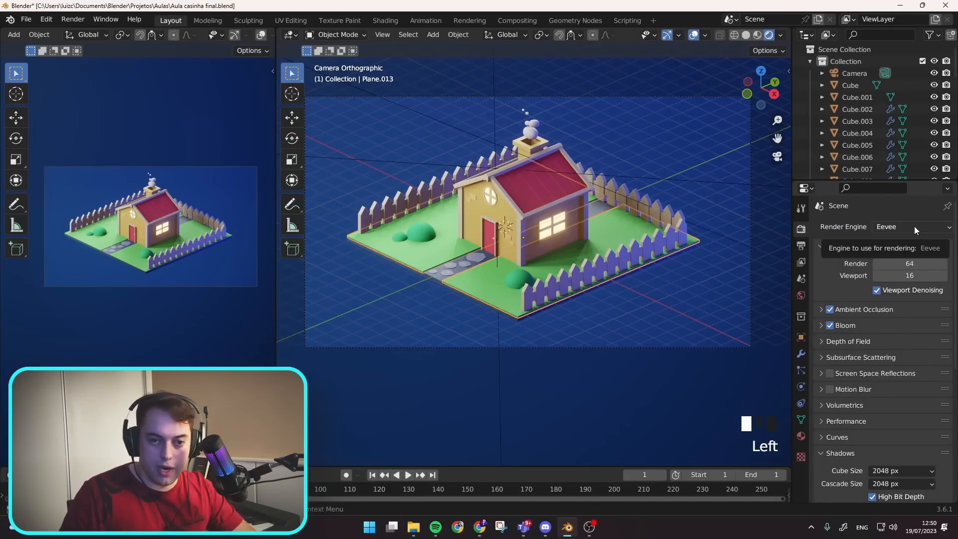
- Switch the render engine to Cycles and use GPU Compute as the rendering device
left_click(914, 226)
left_click(902, 267)
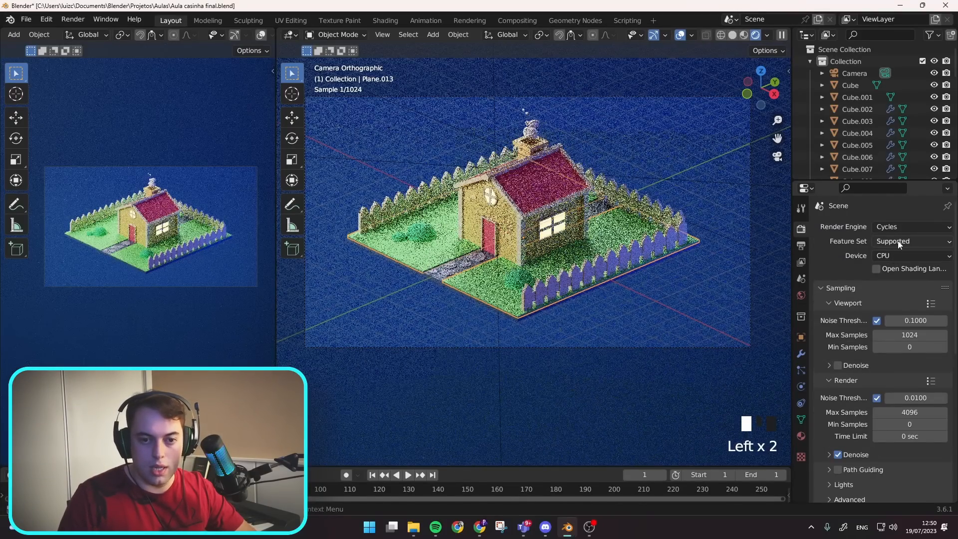
left_click(906, 256)
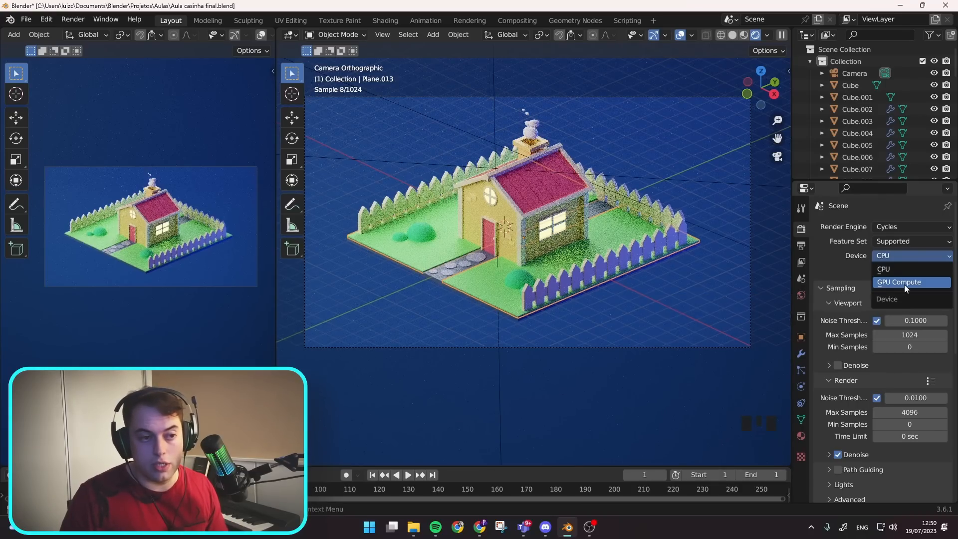
left_click(904, 282)
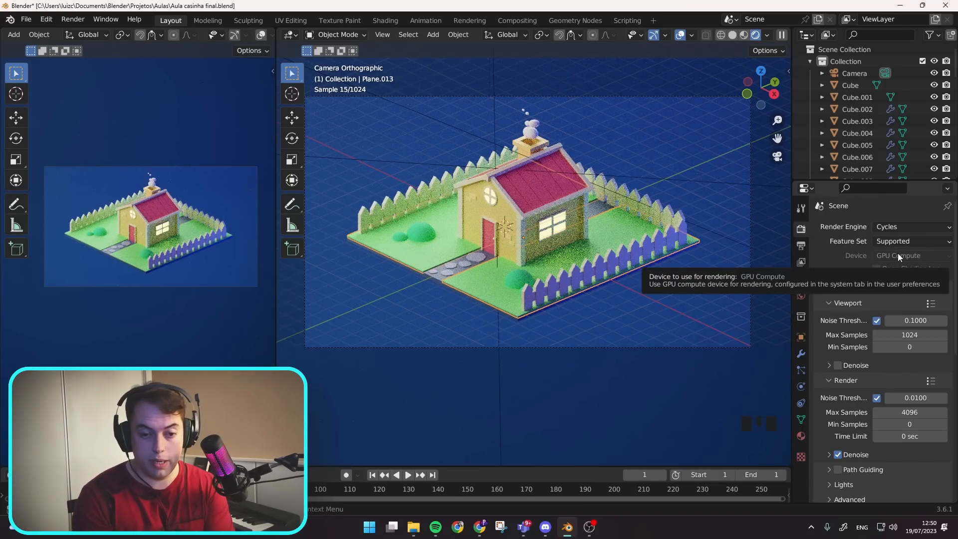
- Set Cycles max samples to 10 for the viewport and 128 for the render, with denoising enabled for both
left_click(911, 334)
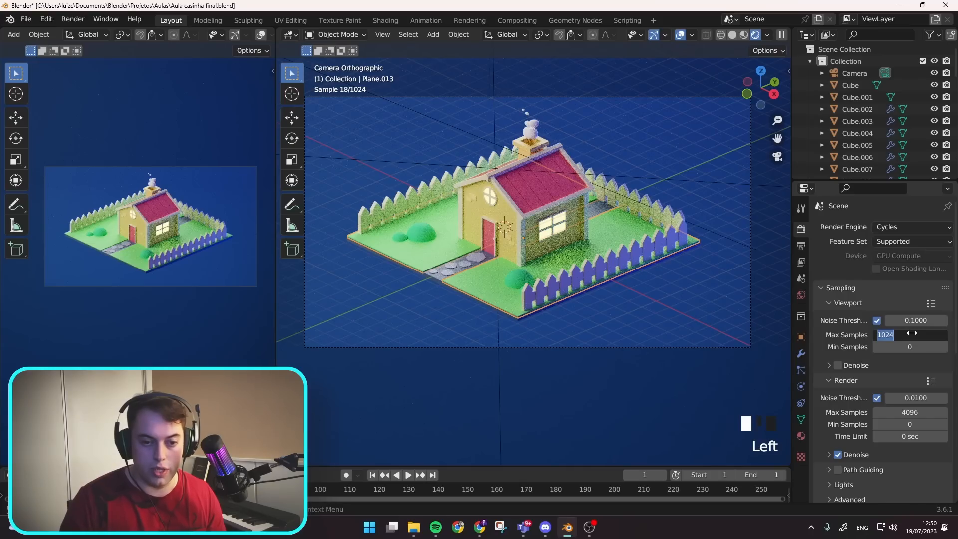
type("10")
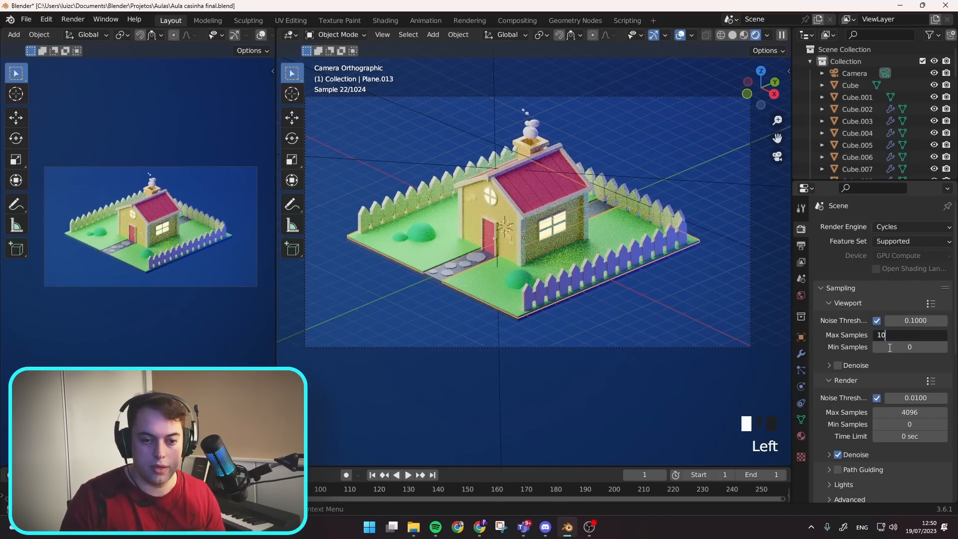
left_click(838, 365)
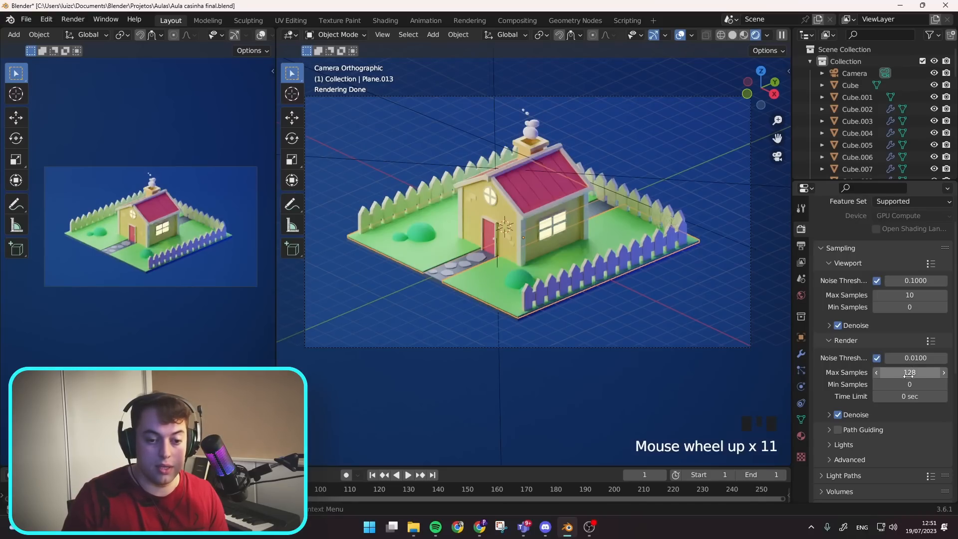
left_click(839, 414)
left_click(839, 415)
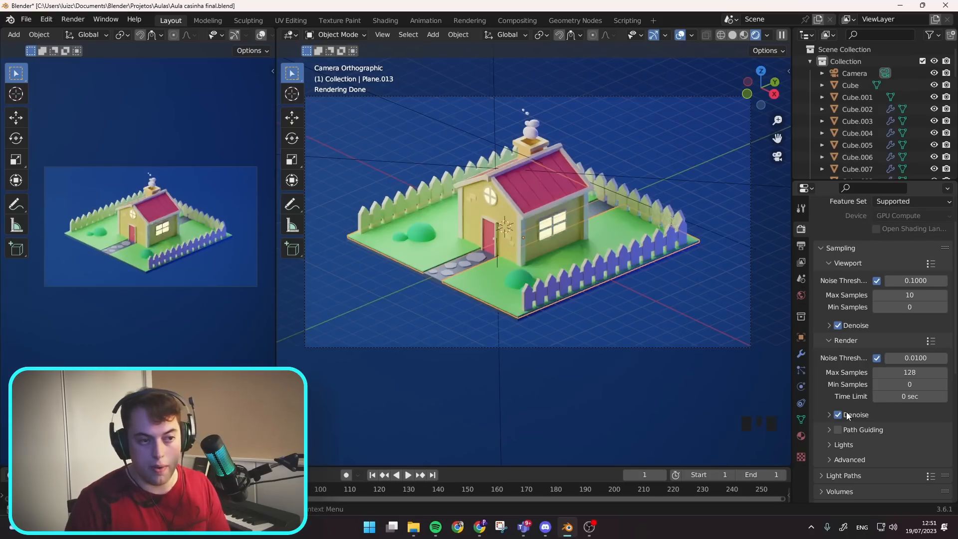
- Change the base color of the ground's Grama material to a pale pink with saturation about 0.467
left_click(801, 436)
left_click(886, 399)
left_click_drag(852, 260, 862, 275)
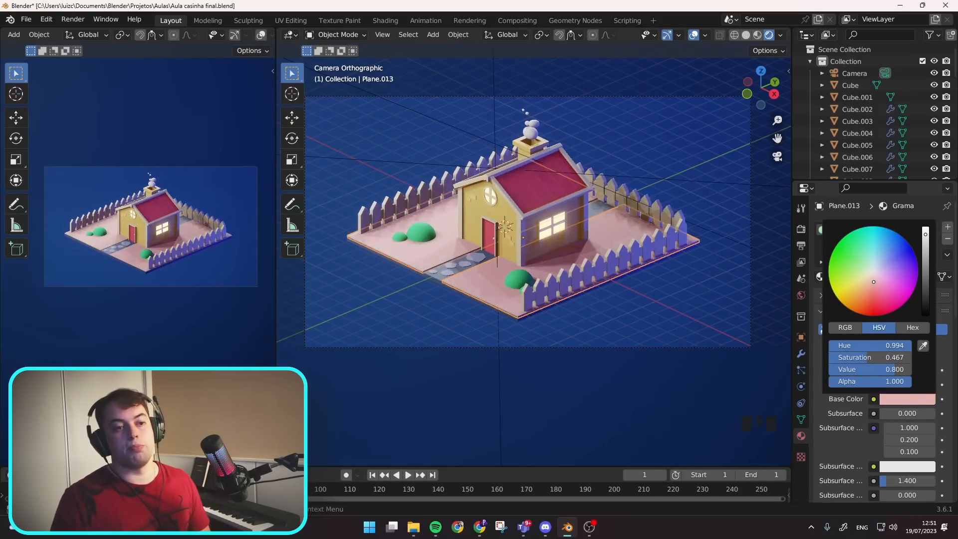